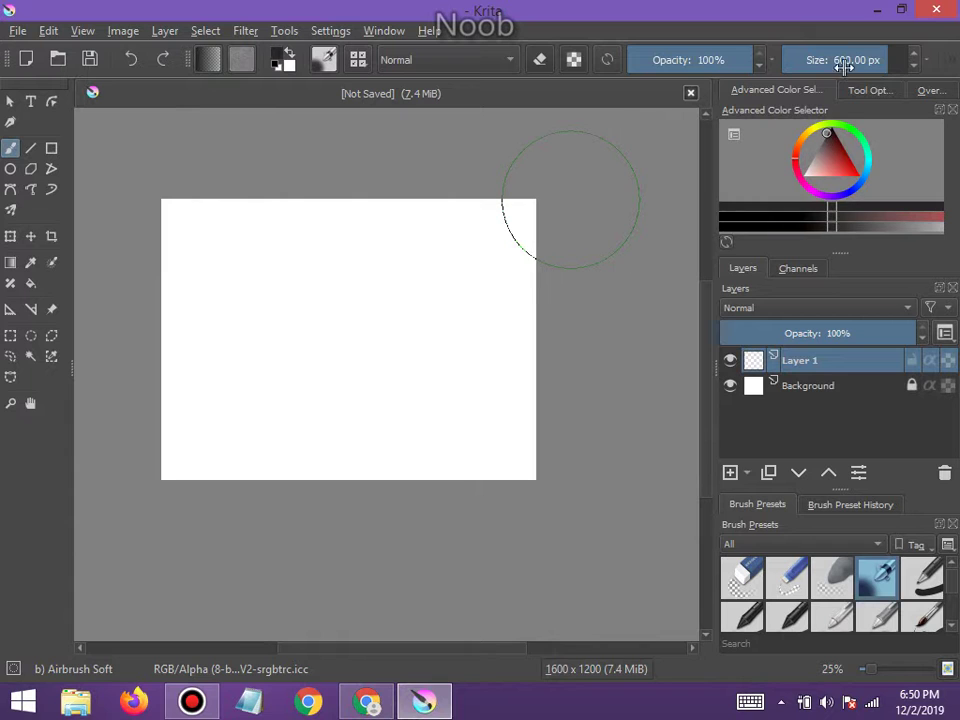
# Airbrush a soft dark grey area over the upper canvas and switch to the b) Basic-1 brush preset
pyautogui.moveTo(822, 60); pyautogui.dragTo(905, 60)
pyautogui.moveTo(276, 334)
pyautogui.mouseDown()
pyautogui.moveTo(480, 312)
pyautogui.moveTo(275, 320)
pyautogui.moveTo(591, 328)
pyautogui.moveTo(613, 302)
pyautogui.moveTo(258, 262)
pyautogui.moveTo(411, 262)
pyautogui.moveTo(62, 272)
pyautogui.moveTo(402, 278)
pyautogui.moveTo(369, 289)
pyautogui.mouseUp()
pyautogui.click(925, 580)
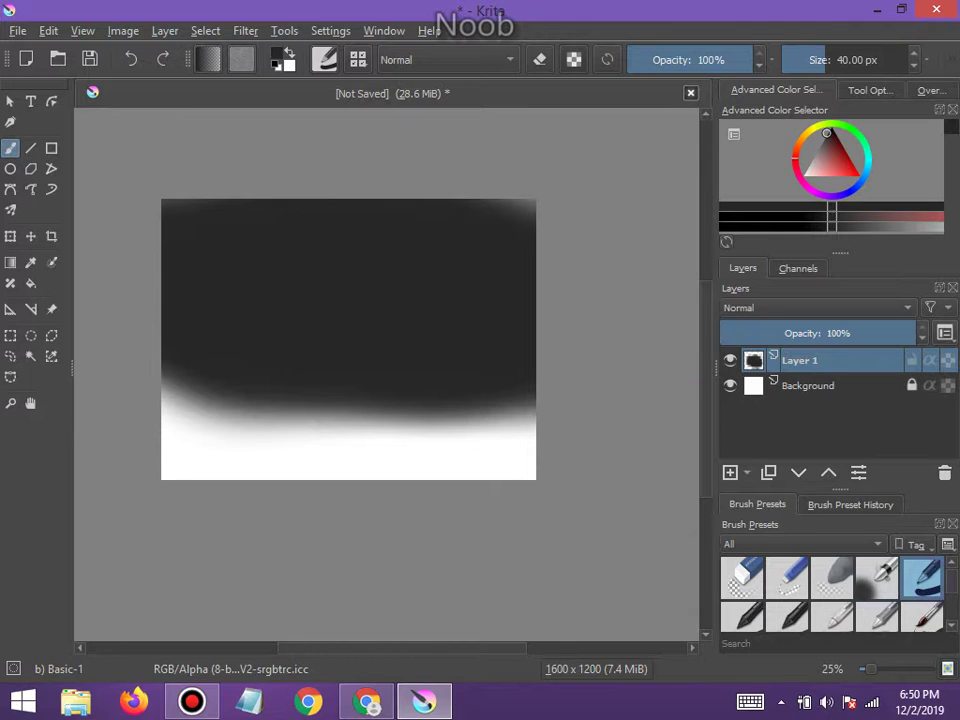
# Cover the remaining white areas of the canvas with dark grey strokes, enlarging the brush to 186.59 px
pyautogui.moveTo(165, 440); pyautogui.dragTo(461, 437)
pyautogui.moveTo(390, 448); pyautogui.dragTo(525, 434)
pyautogui.moveTo(321, 476); pyautogui.dragTo(470, 440)
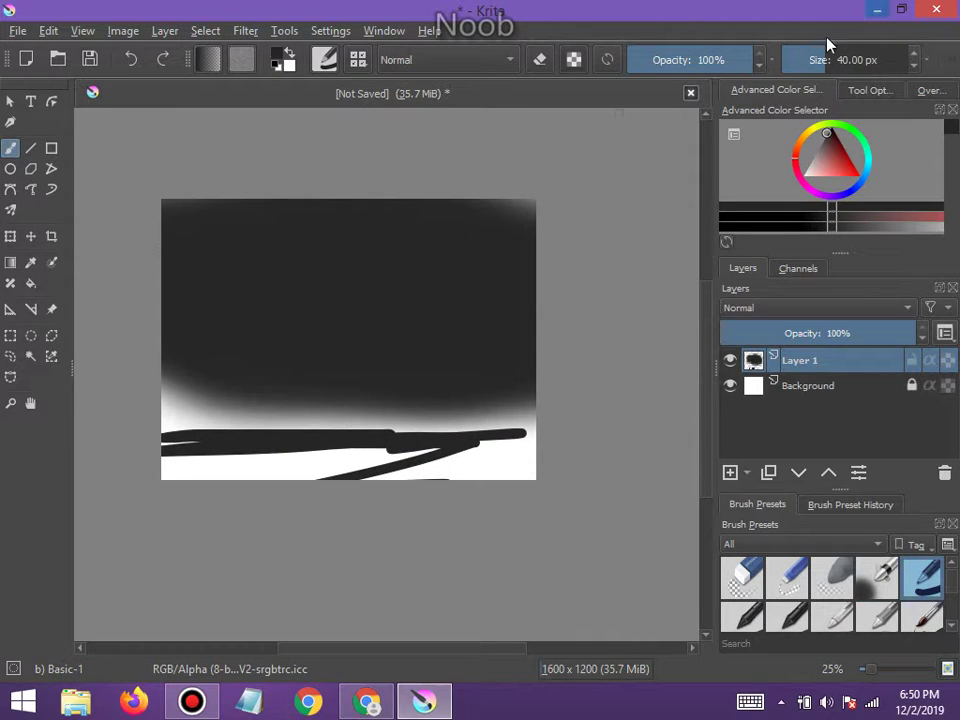
pyautogui.moveTo(825, 58); pyautogui.dragTo(848, 58)
pyautogui.moveTo(229, 429); pyautogui.dragTo(438, 448)
pyautogui.moveTo(200, 458); pyautogui.dragTo(512, 464)
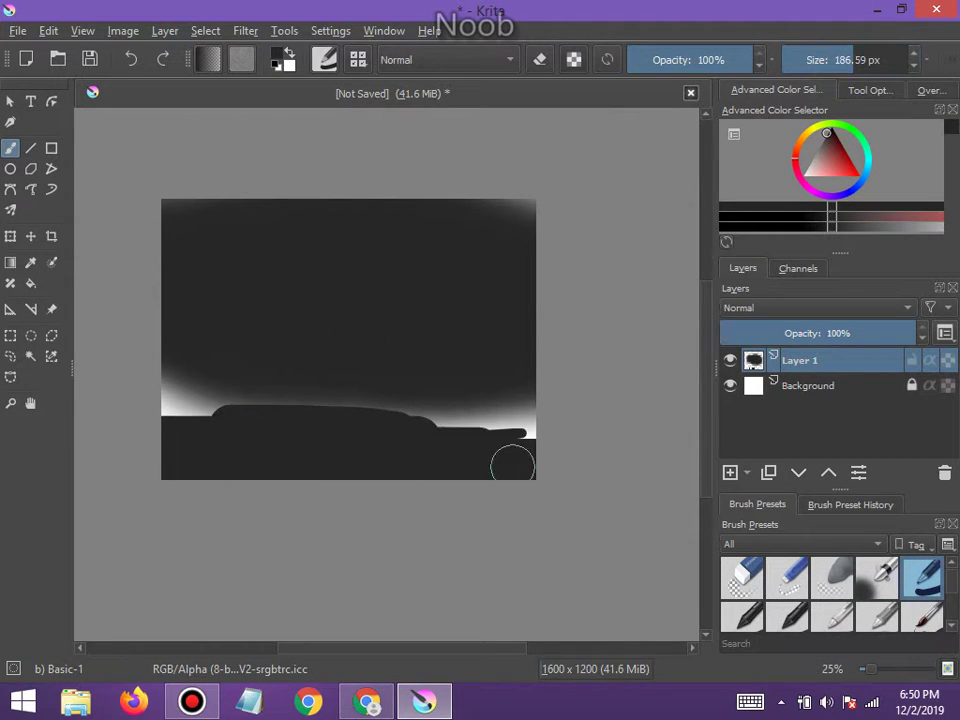
pyautogui.moveTo(161, 414); pyautogui.dragTo(508, 347)
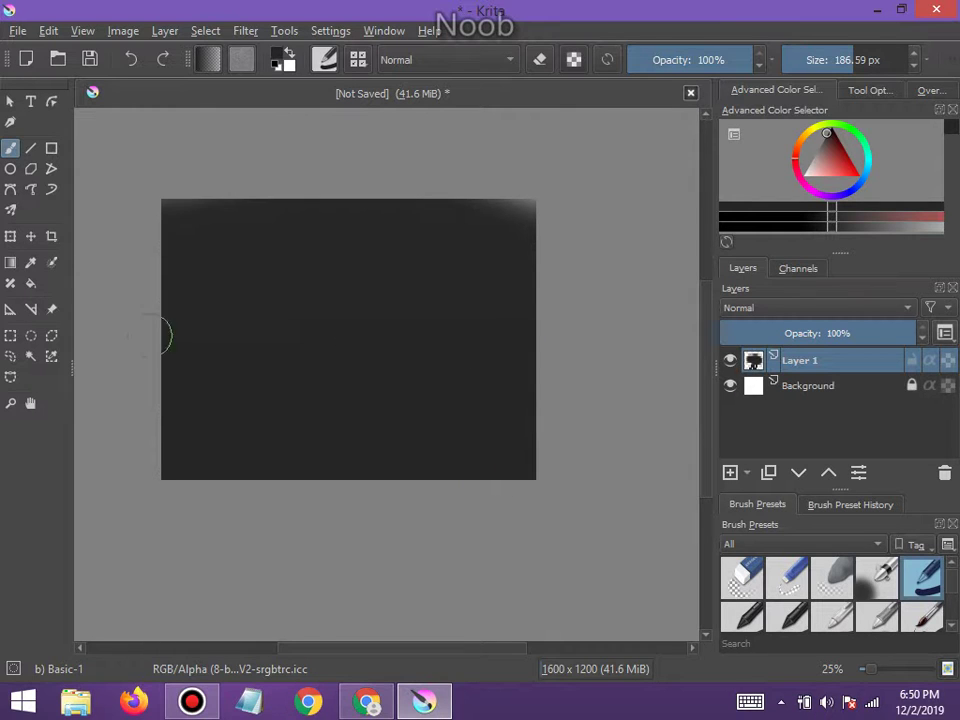
pyautogui.moveTo(493, 234); pyautogui.dragTo(264, 212)
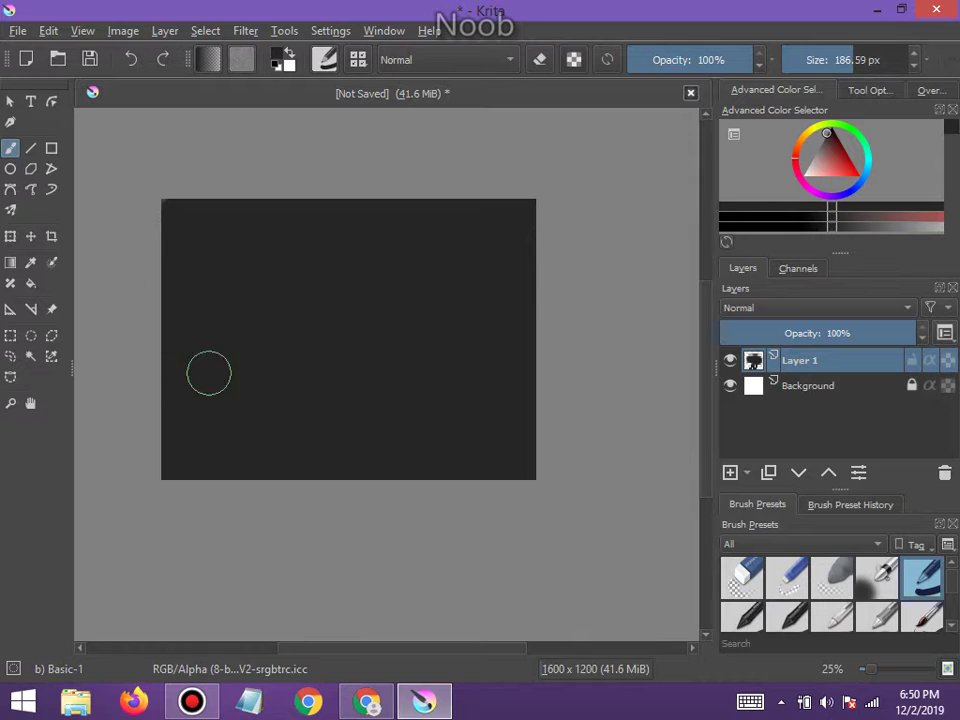
# Undo all the dark grey painting on Layer 1
pyautogui.scroll(-1, 296, 362)
pyautogui.scroll(1, 263, 355)
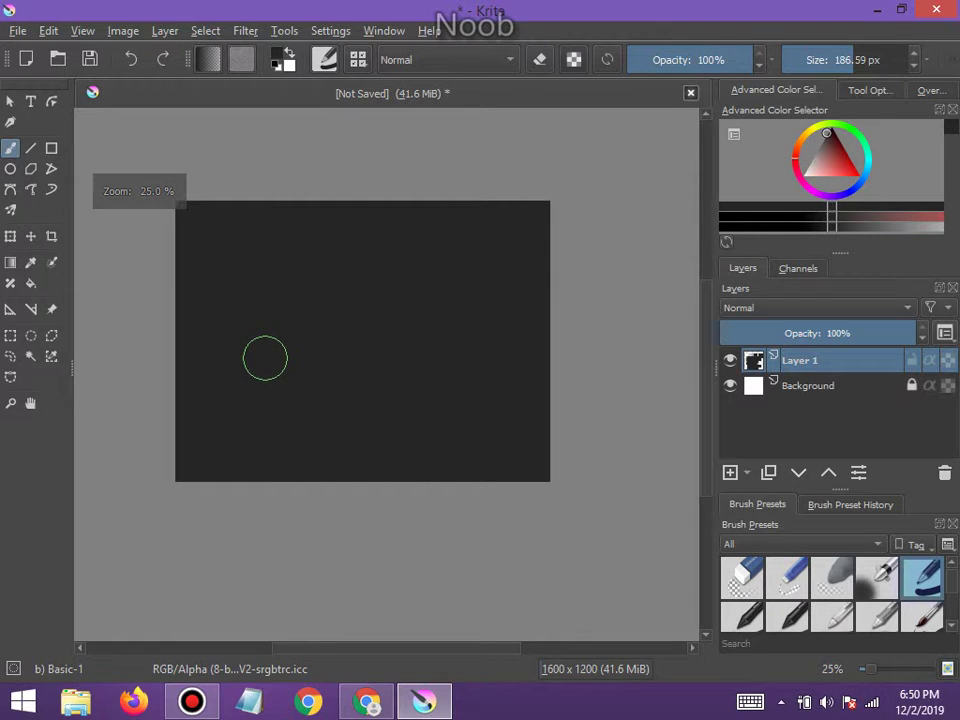
pyautogui.click(127, 62)
pyautogui.click(125, 64)
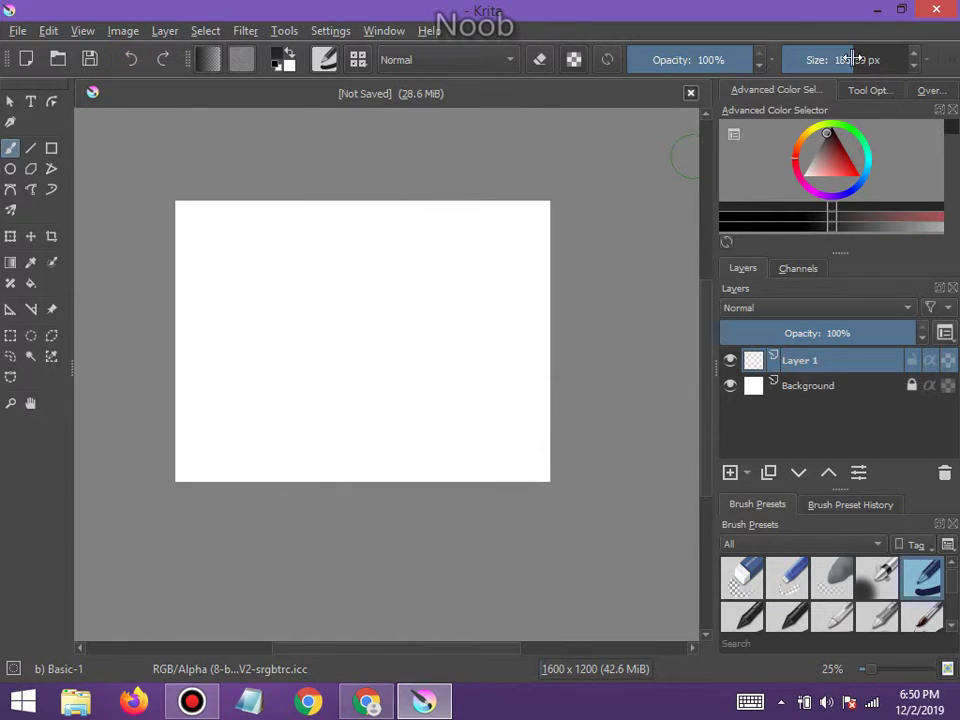
# Paint the whole canvas in a slightly lighter dark grey with a 1,000 px brush
pyautogui.moveTo(852, 58)
pyautogui.mouseDown()
pyautogui.moveTo(841, 62)
pyautogui.moveTo(905, 60)
pyautogui.mouseUp()
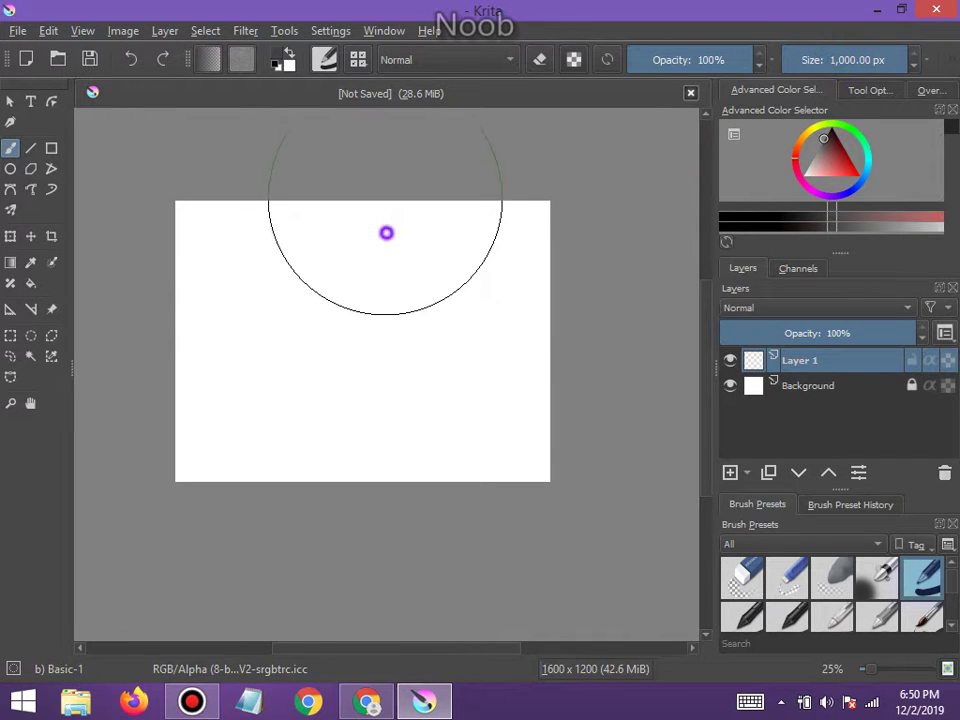
pyautogui.moveTo(386, 231)
pyautogui.mouseDown()
pyautogui.moveTo(128, 560)
pyautogui.moveTo(428, 450)
pyautogui.moveTo(279, 420)
pyautogui.mouseUp()
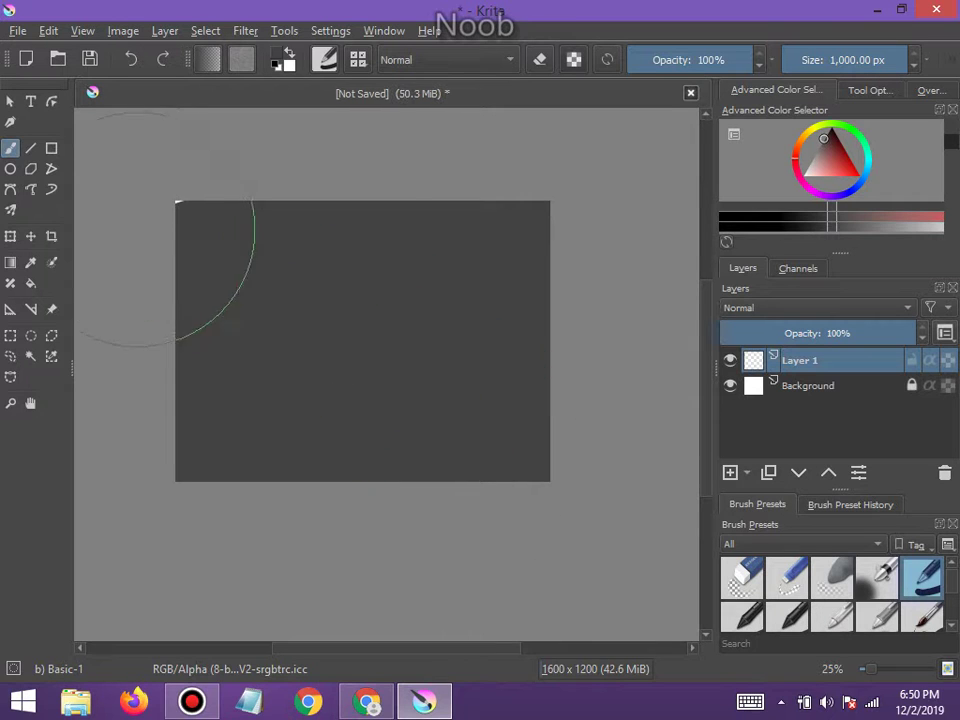
pyautogui.moveTo(118, 268)
pyautogui.mouseDown()
pyautogui.moveTo(160, 300)
pyautogui.moveTo(366, 360)
pyautogui.mouseUp()
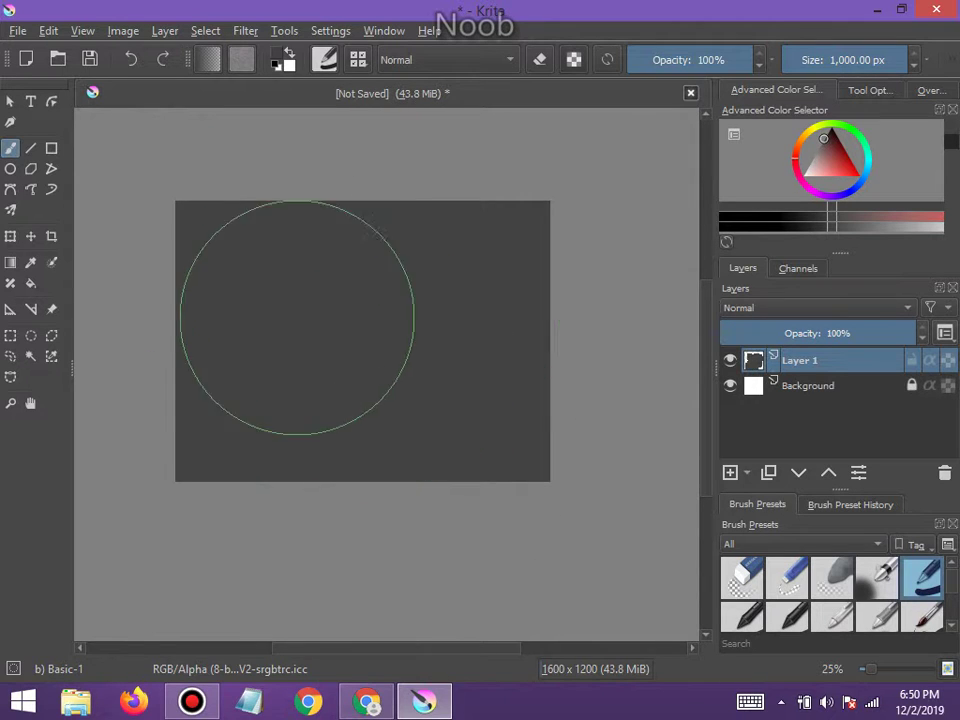
# Set the paint colour to white and the brush size to 139.64 px
pyautogui.moveTo(868, 66); pyautogui.dragTo(838, 64)
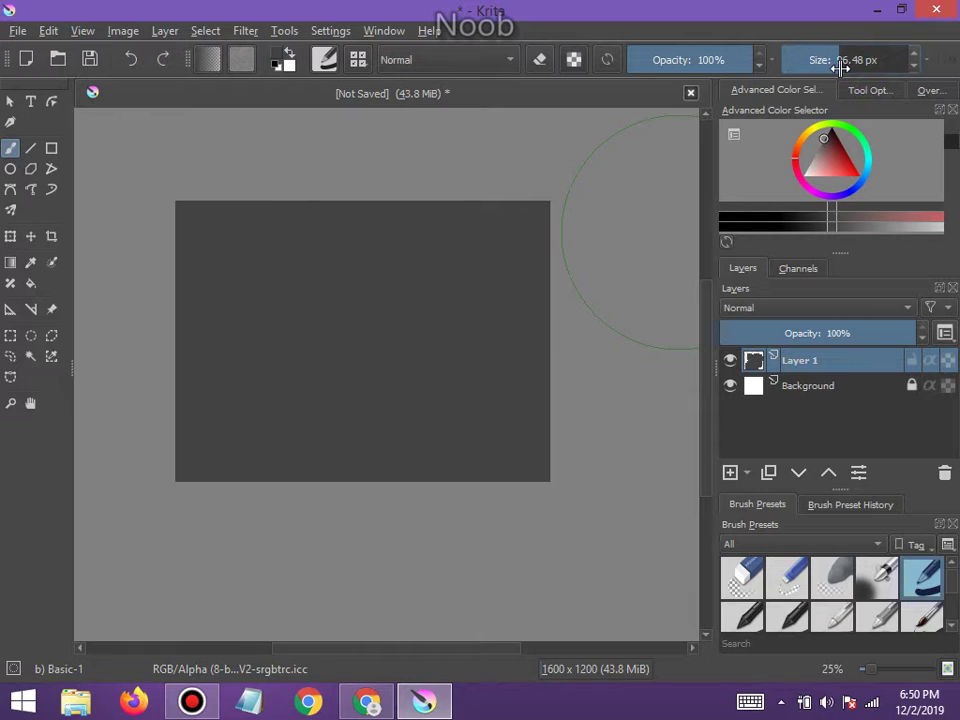
pyautogui.press('+')
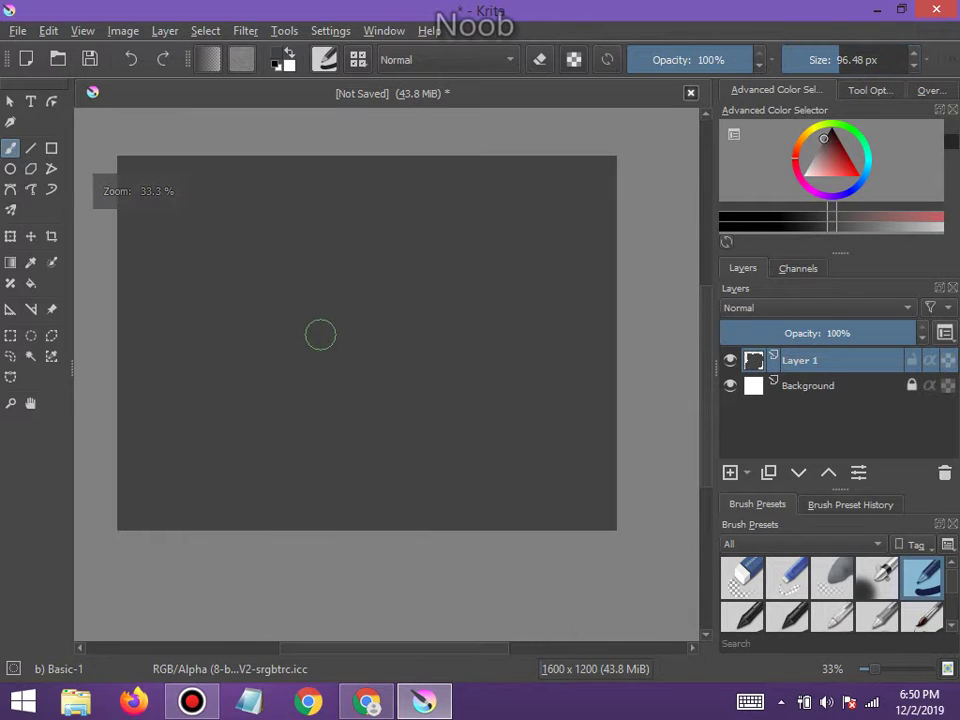
pyautogui.click(800, 155)
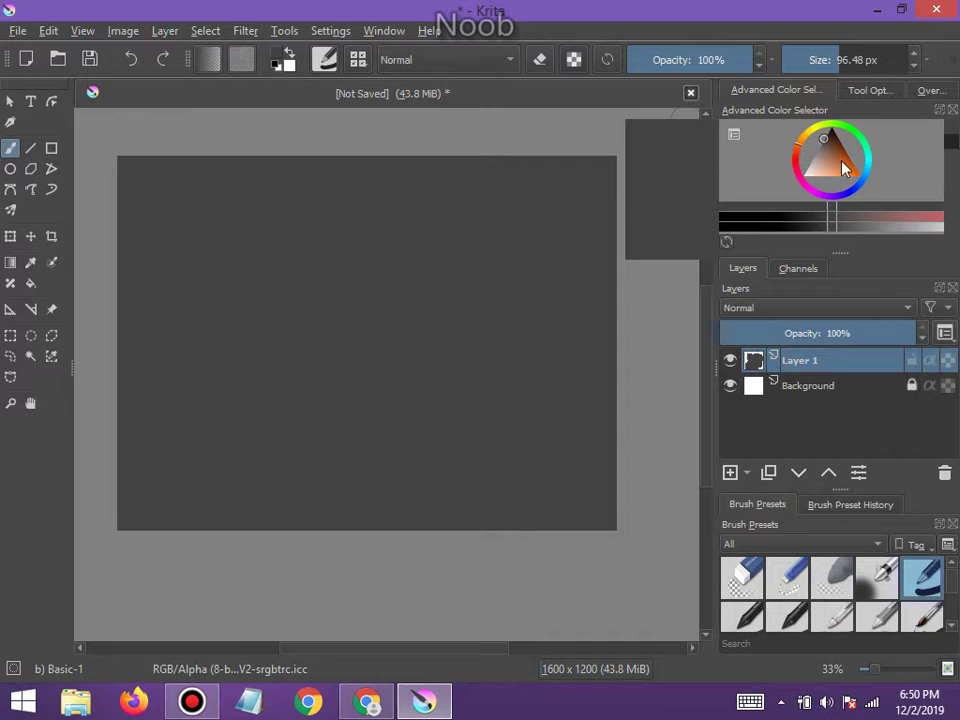
pyautogui.moveTo(843, 170); pyautogui.dragTo(804, 180)
pyautogui.scroll(1, 266, 311)
pyautogui.scroll(-1, 282, 306)
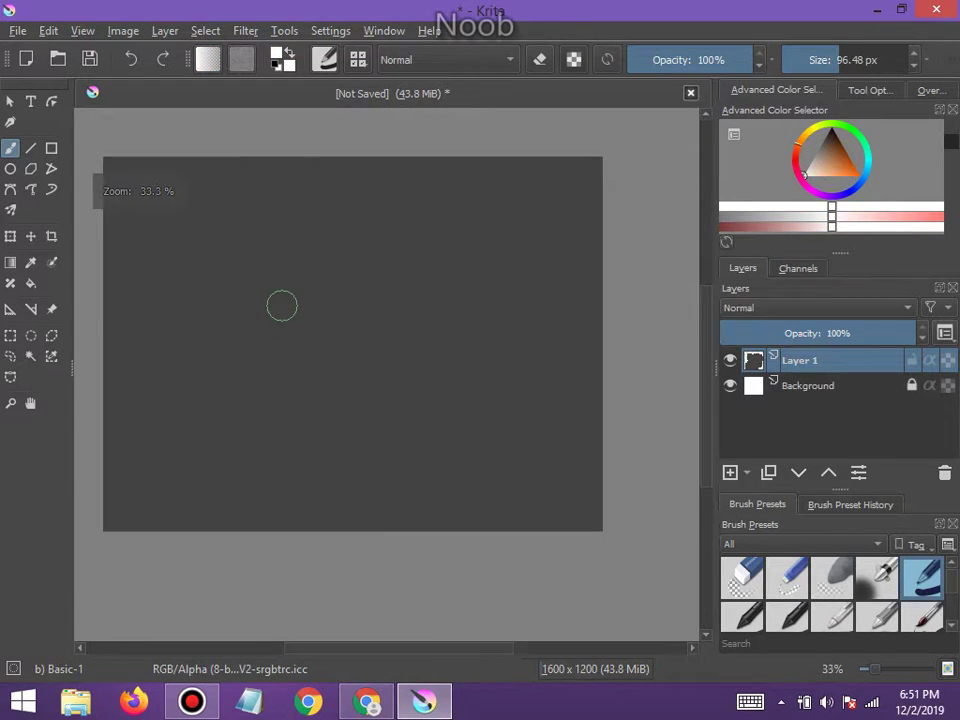
pyautogui.press(']')
pyautogui.press(']')
pyautogui.press(']')
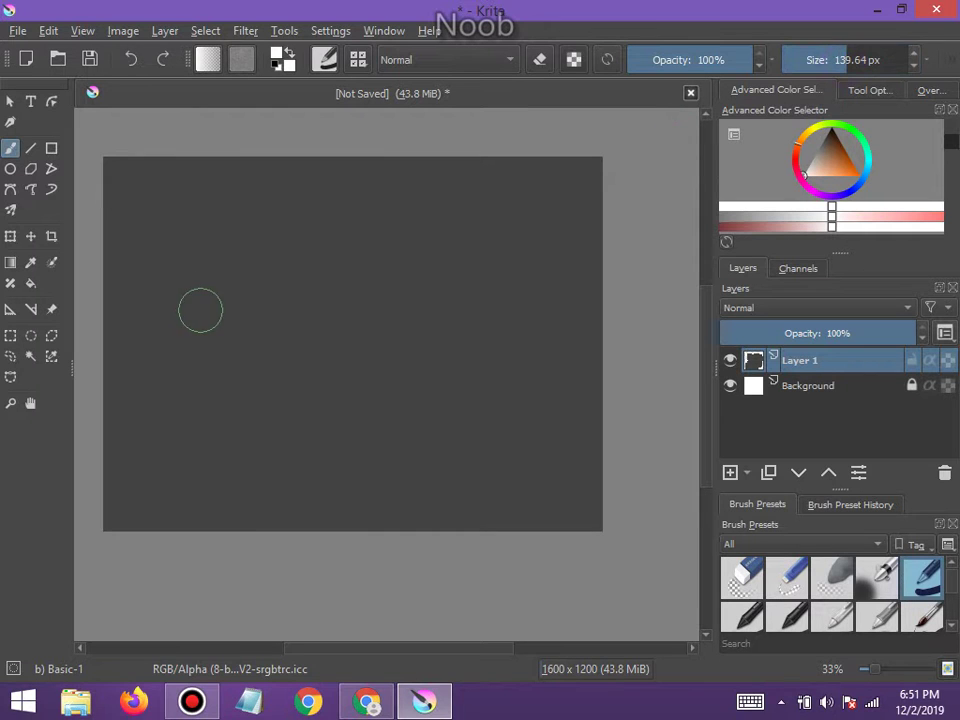
# Stamp a single white dot on the left half of the grey canvas and undo it
pyautogui.click(248, 311)
pyautogui.scroll(-2, 225, 313)
pyautogui.scroll(4, 206, 321)
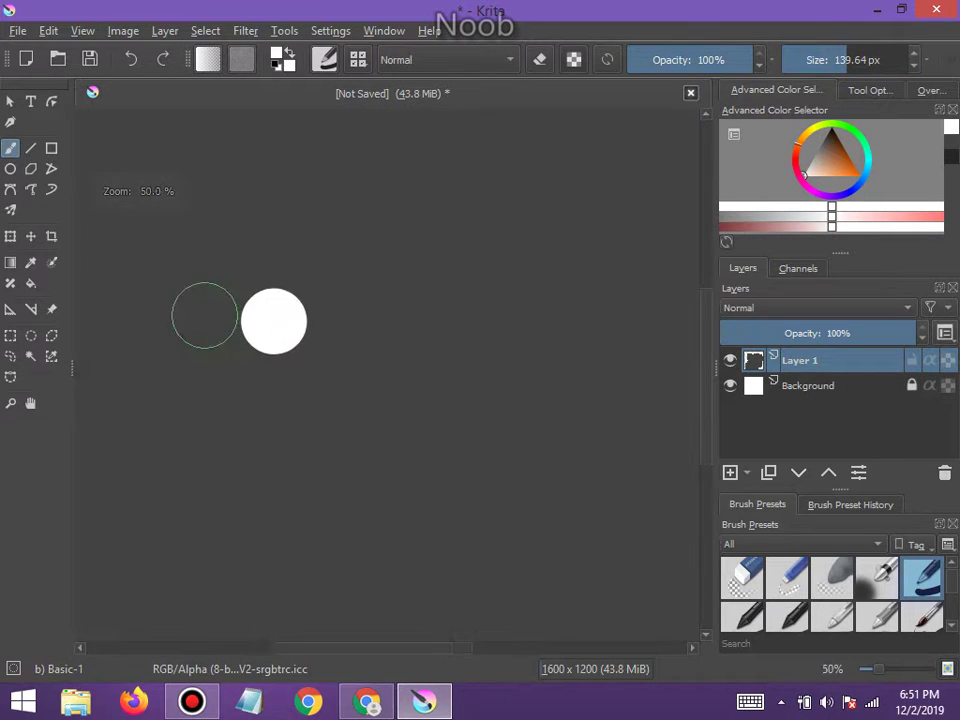
pyautogui.scroll(1, 248, 315)
pyautogui.click(130, 59)
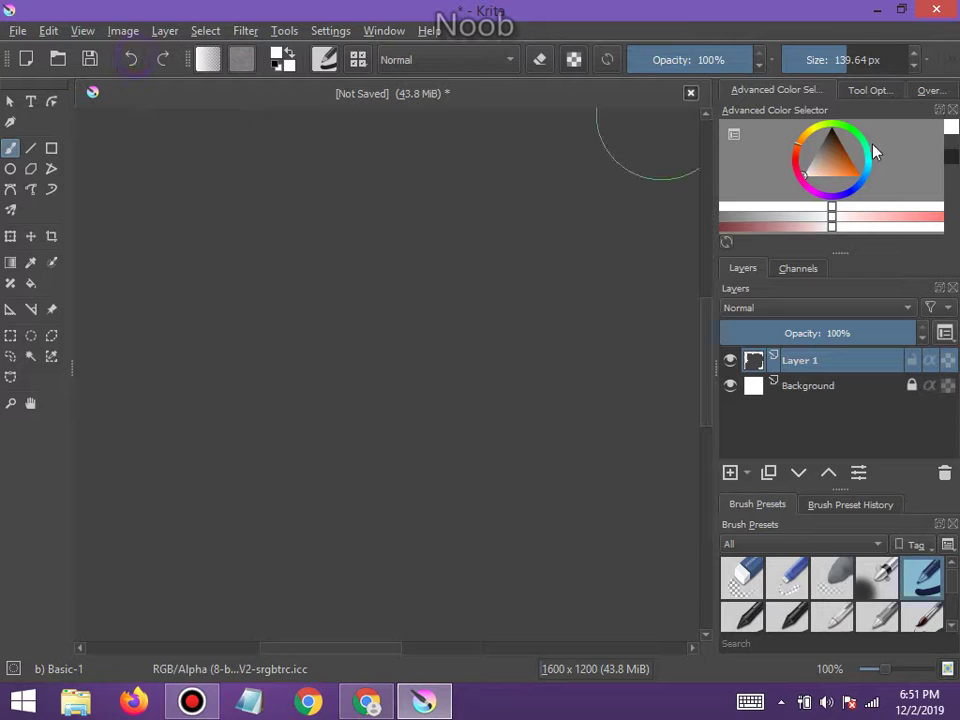
# Stamp one black circle on the grey canvas, and set the brush to white at 122.21 px
pyautogui.press('d')
pyautogui.click(255, 314)
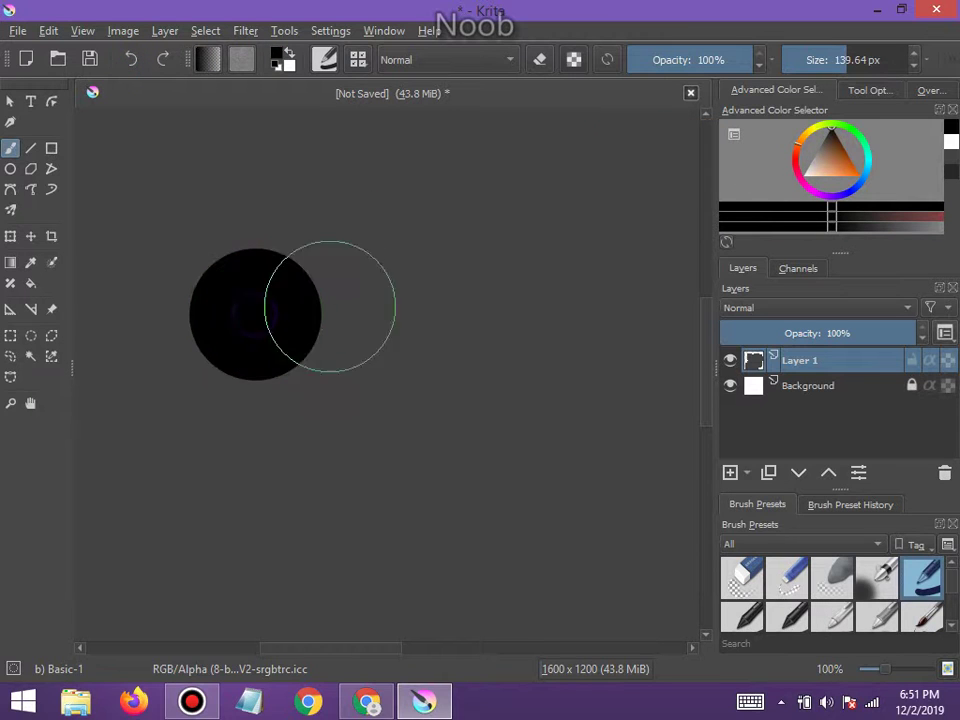
pyautogui.click(802, 177)
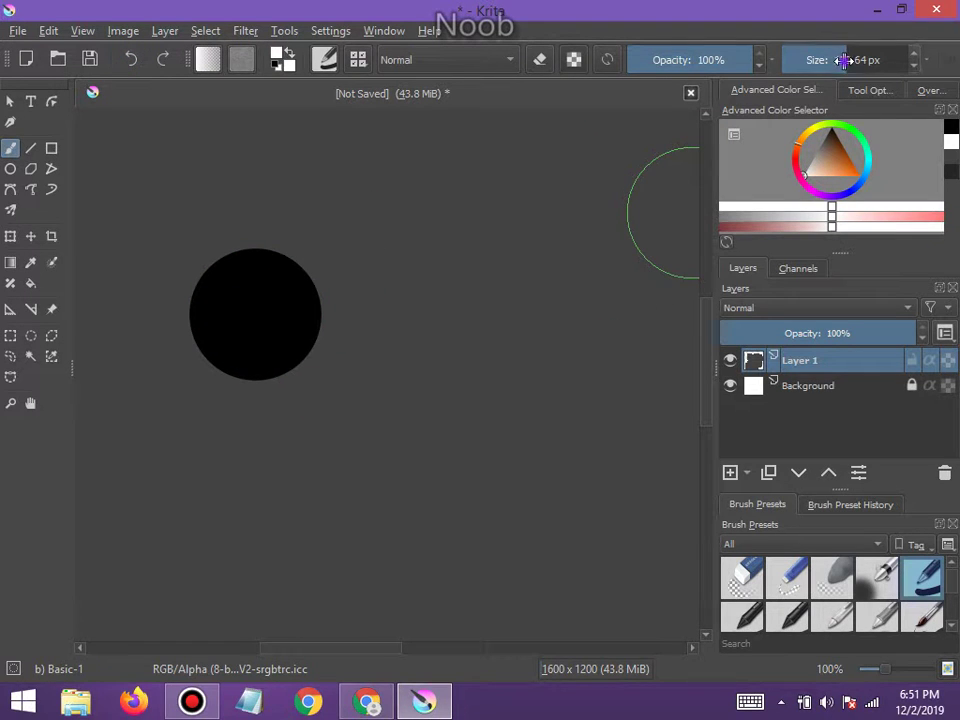
pyautogui.moveTo(843, 60); pyautogui.dragTo(875, 60)
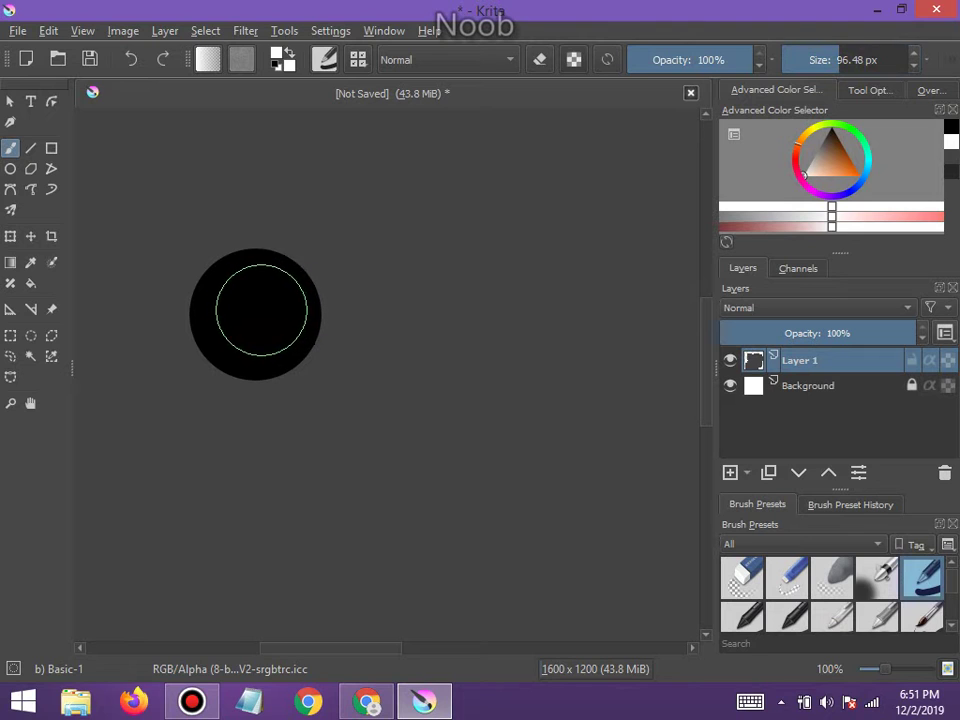
pyautogui.moveTo(830, 60); pyautogui.dragTo(843, 60)
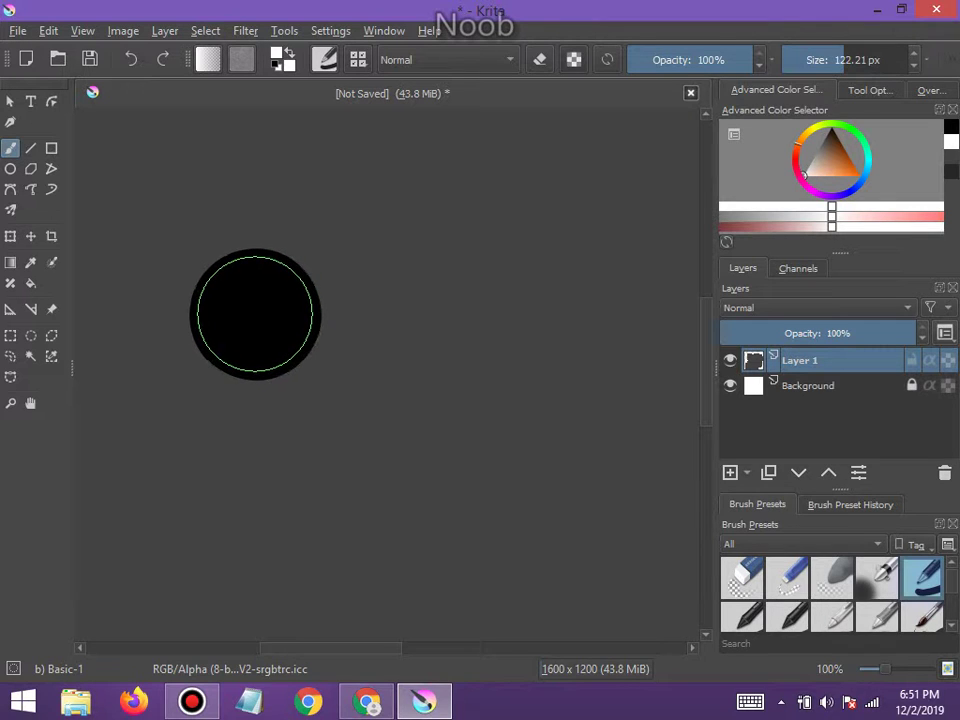
# Try stamping a white circle inside the black one and undo it
pyautogui.press('x')
pyautogui.moveTo(254, 314); pyautogui.dragTo(256, 313)
pyautogui.scroll(-1, 376, 342)
pyautogui.scroll(1, 300, 336)
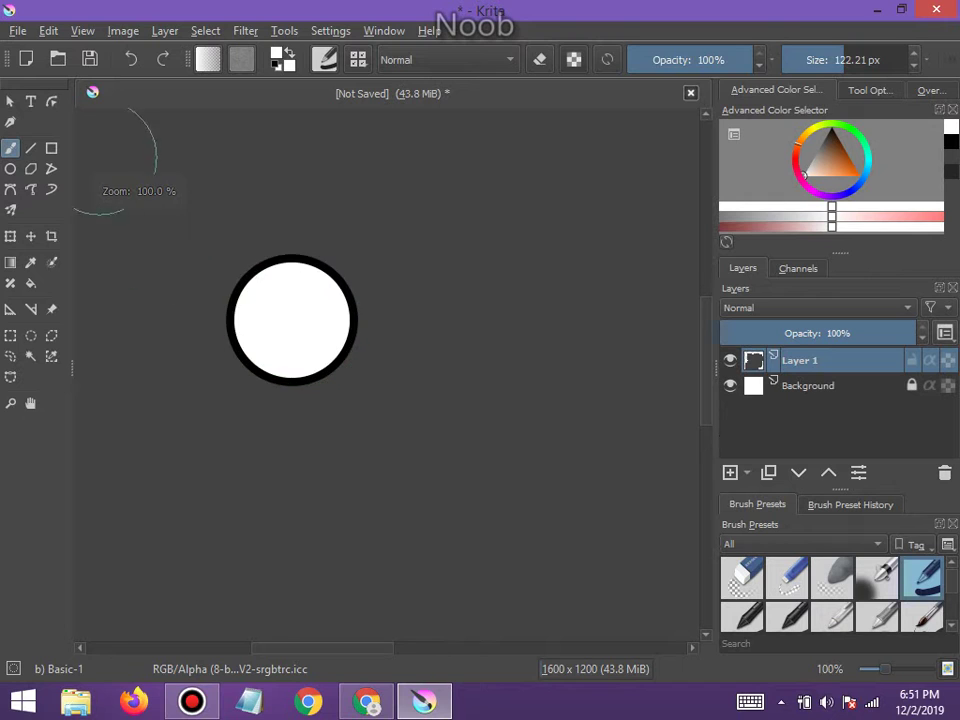
pyautogui.click(131, 61)
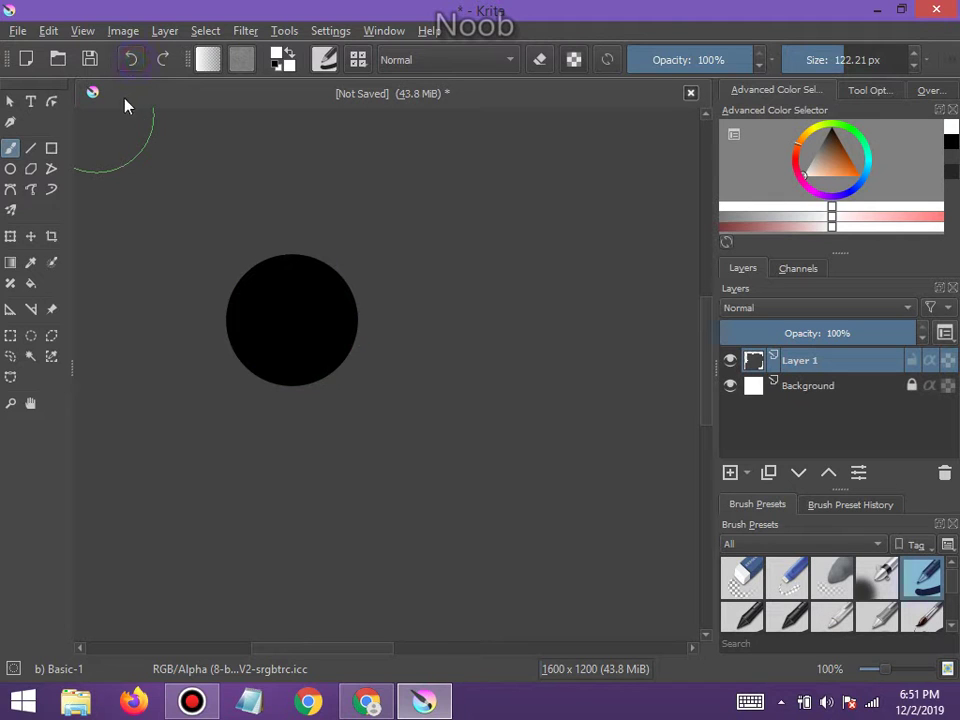
# Stamp a white circle centred inside the black one with a 122.21 px brush, leaving a black outline
pyautogui.click(844, 60)
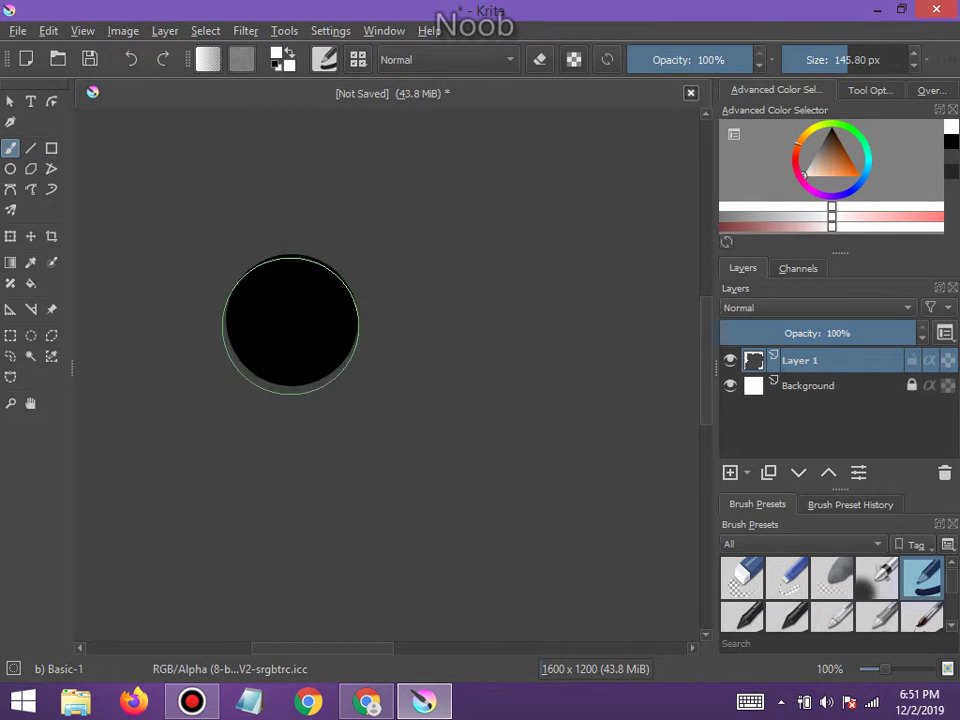
pyautogui.click(846, 60)
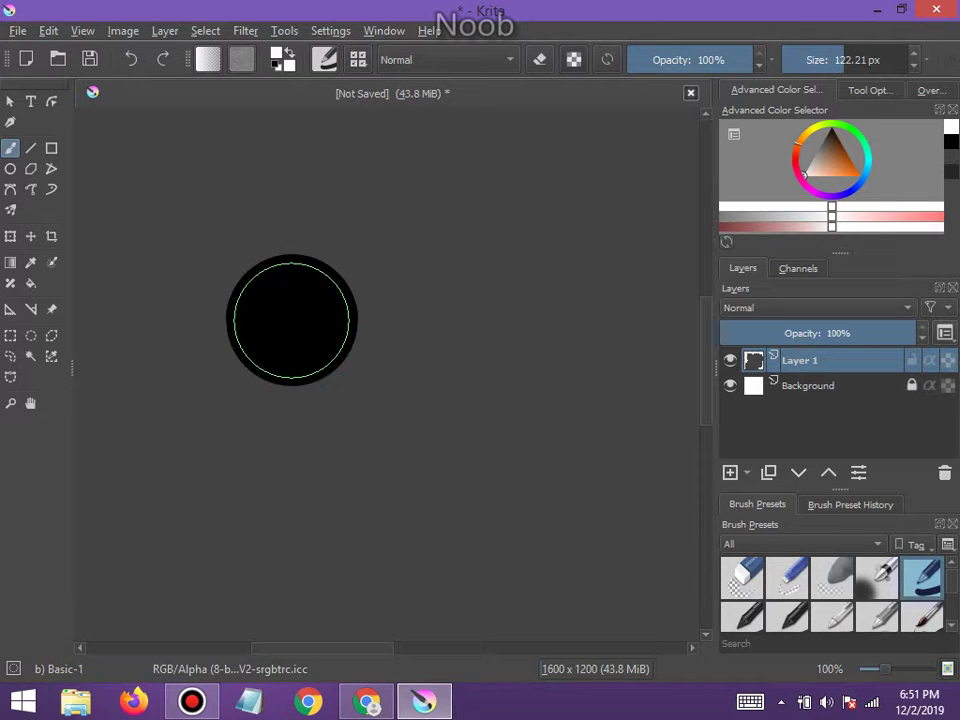
pyautogui.click(291, 321)
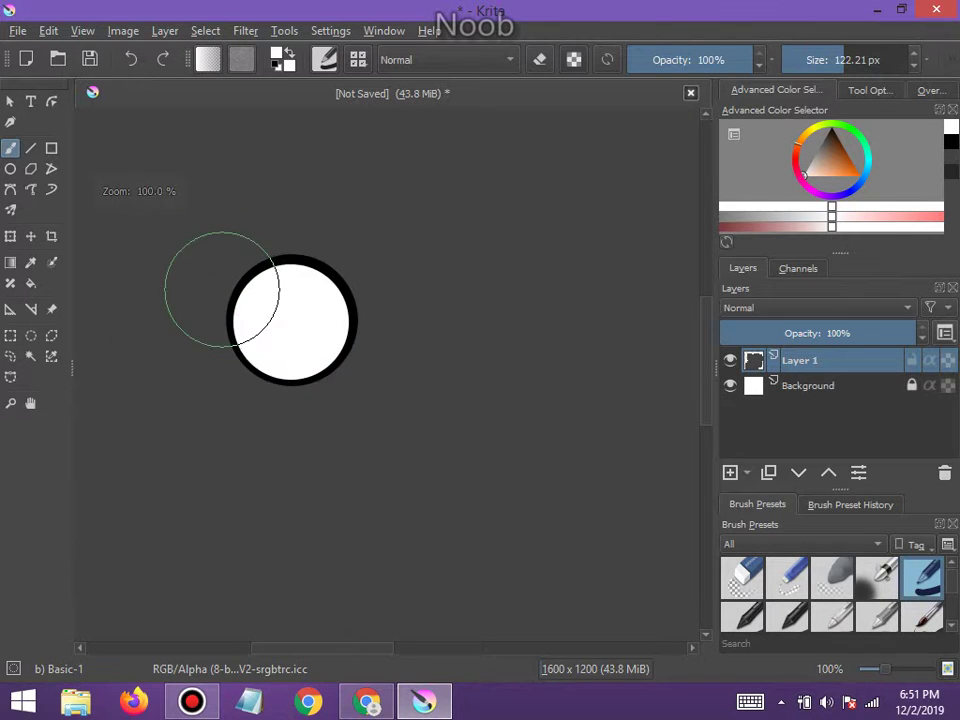
# Set the paint colour to black and the brush size to 10.37 px for outlining
pyautogui.scroll(1, 221, 294)
pyautogui.scroll(-1, 270, 268)
pyautogui.scroll(2, 283, 280)
pyautogui.scroll(-1, 285, 279)
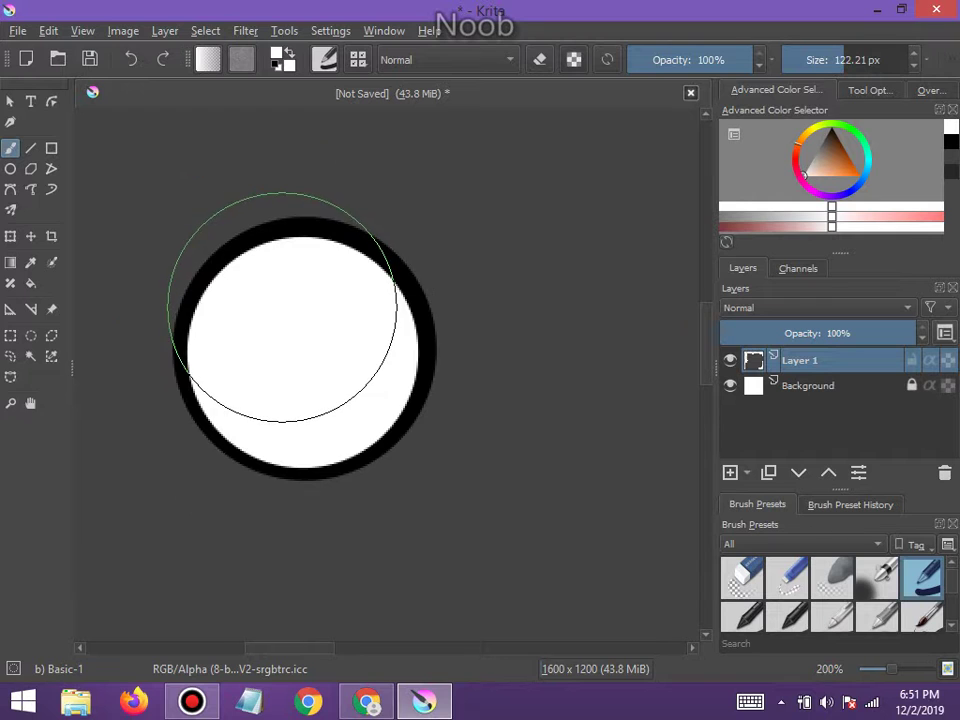
pyautogui.click(838, 137)
pyautogui.click(831, 133)
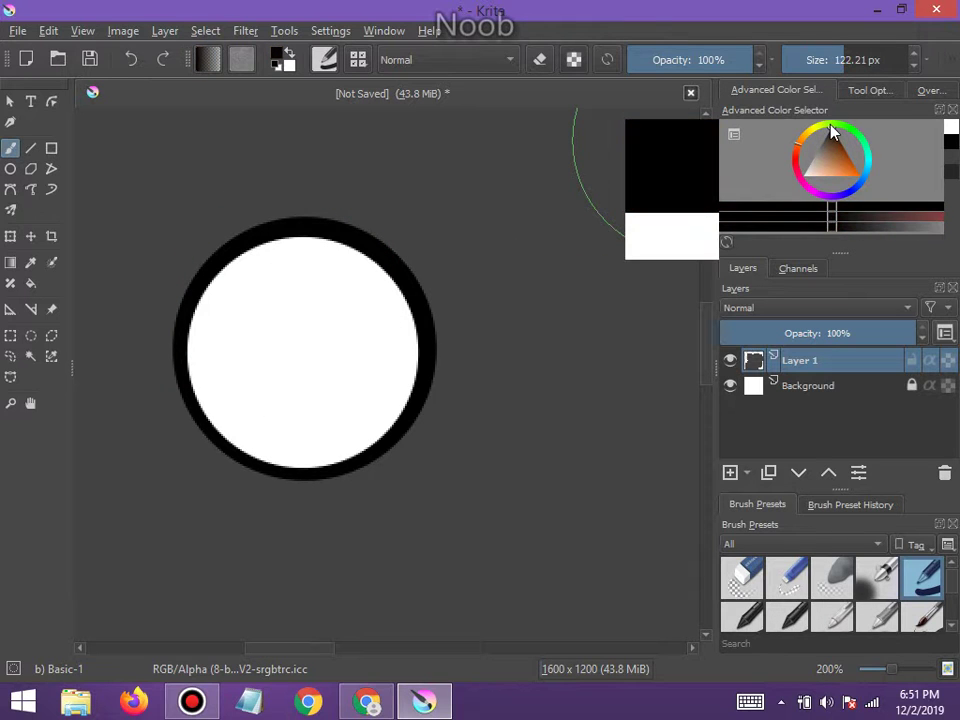
pyautogui.moveTo(883, 62); pyautogui.dragTo(820, 63)
pyautogui.scroll(-1, 223, 212)
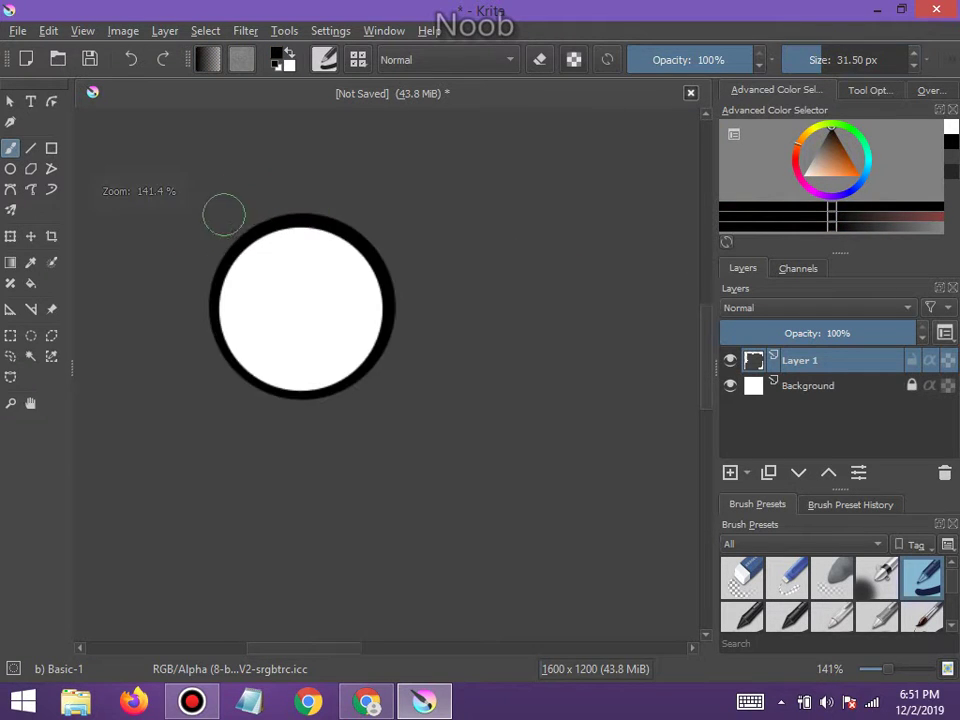
pyautogui.scroll(1, 210, 208)
pyautogui.moveTo(810, 58); pyautogui.dragTo(794, 58)
pyautogui.scroll(-2, 260, 249)
pyautogui.scroll(3, 260, 249)
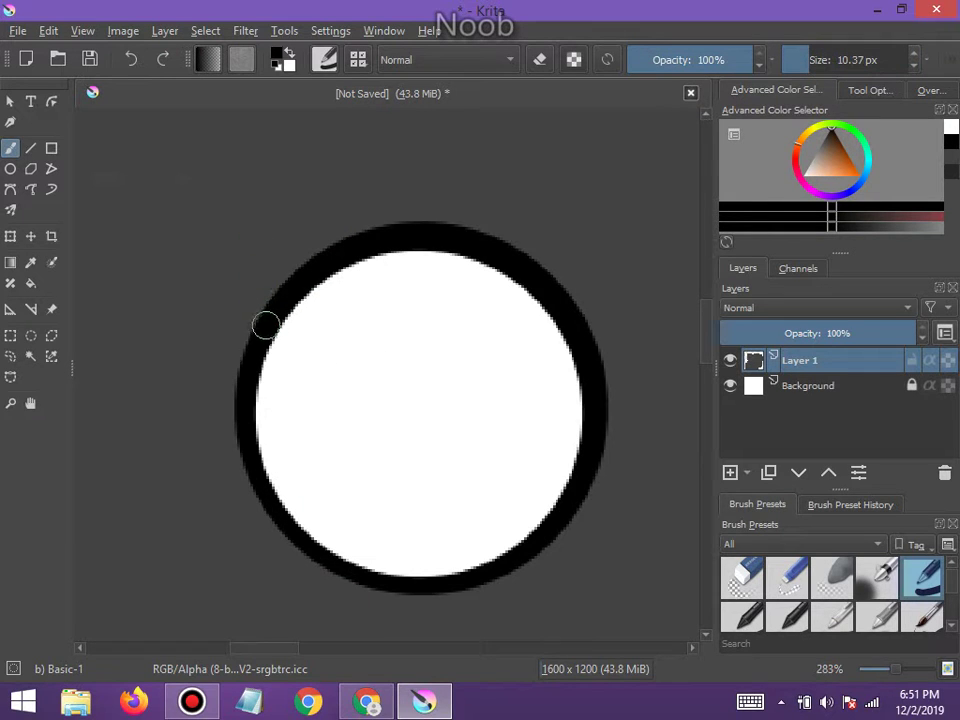
# Try drawing an ear-like outline up from the circle's upper-left edge twice, undoing each attempt
pyautogui.moveTo(262, 326)
pyautogui.mouseDown()
pyautogui.moveTo(256, 219)
pyautogui.moveTo(278, 153)
pyautogui.moveTo(379, 183)
pyautogui.moveTo(424, 214)
pyautogui.mouseUp()
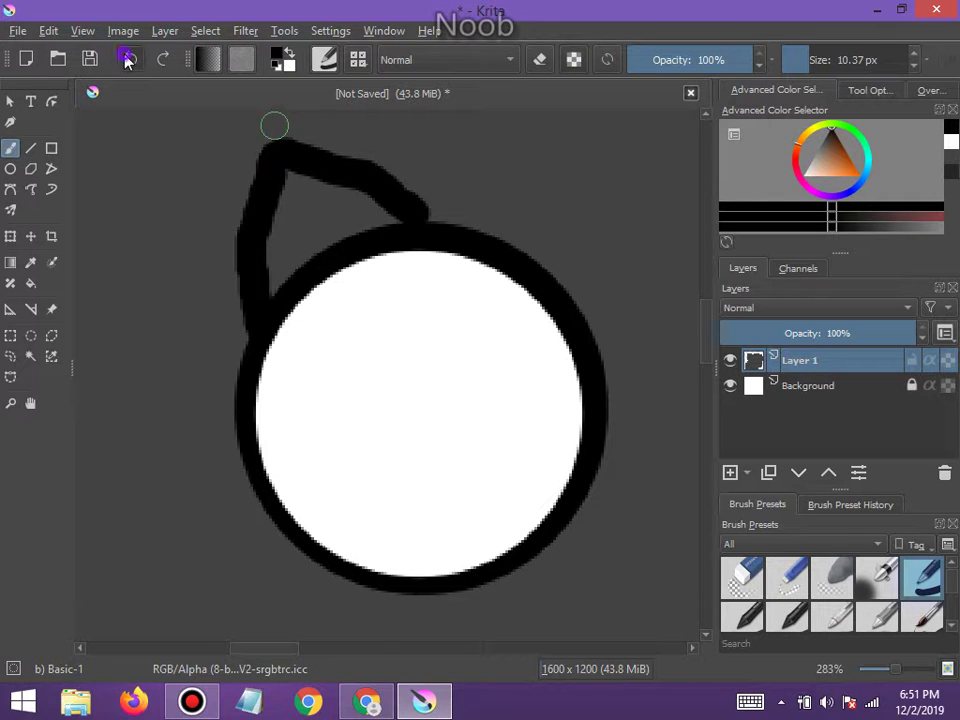
pyautogui.click(128, 60)
pyautogui.scroll(-3, 300, 295)
pyautogui.scroll(2, 286, 202)
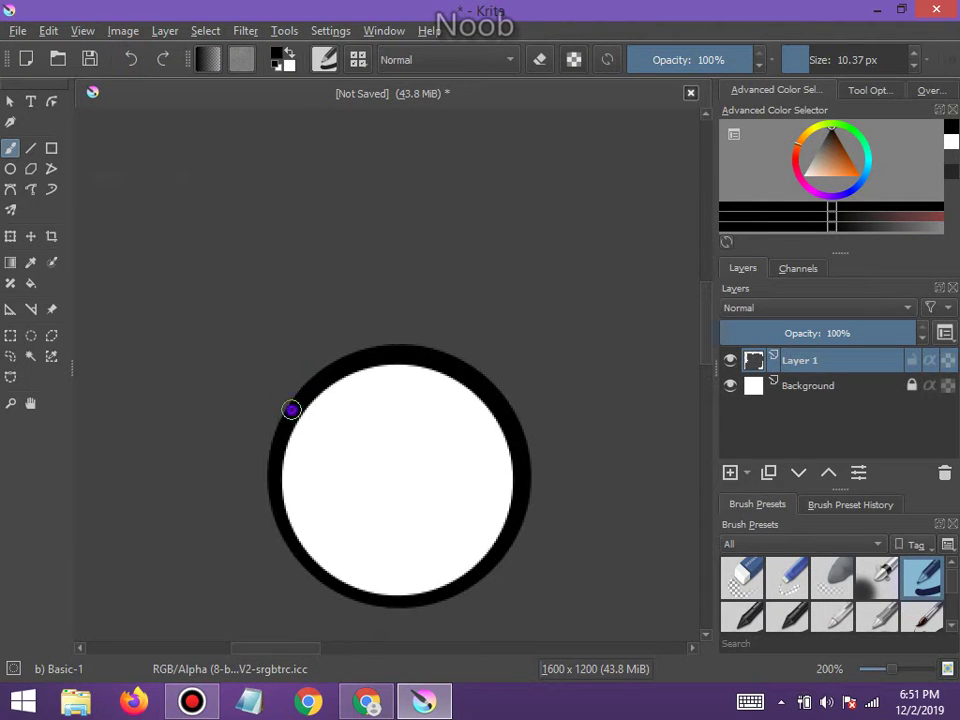
pyautogui.moveTo(291, 409); pyautogui.dragTo(278, 340)
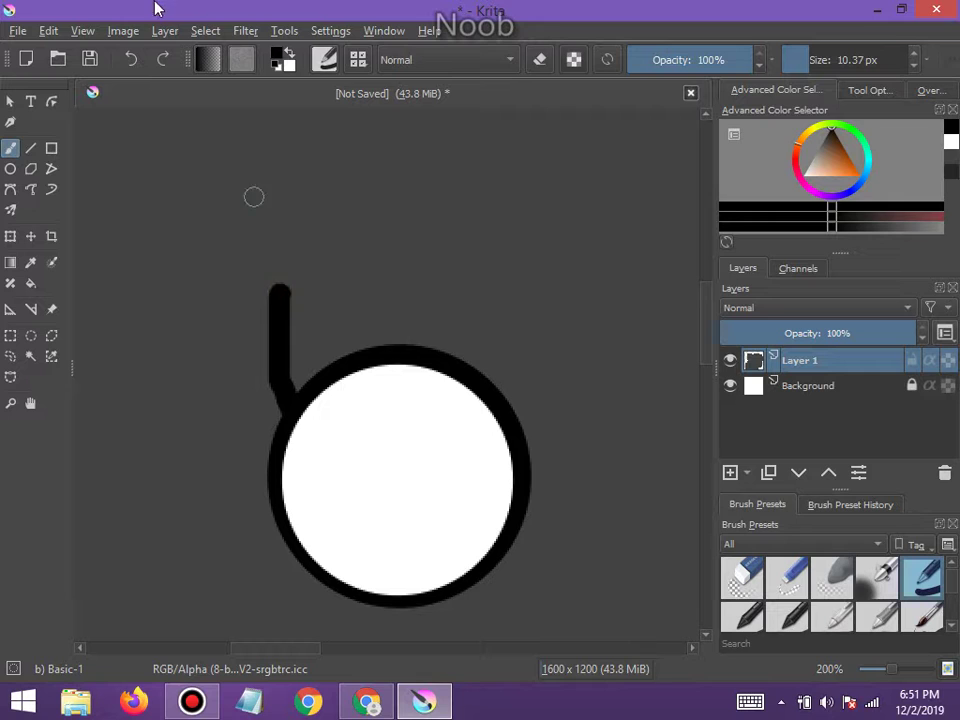
pyautogui.click(123, 31)
pyautogui.click(86, 169)
pyautogui.click(128, 62)
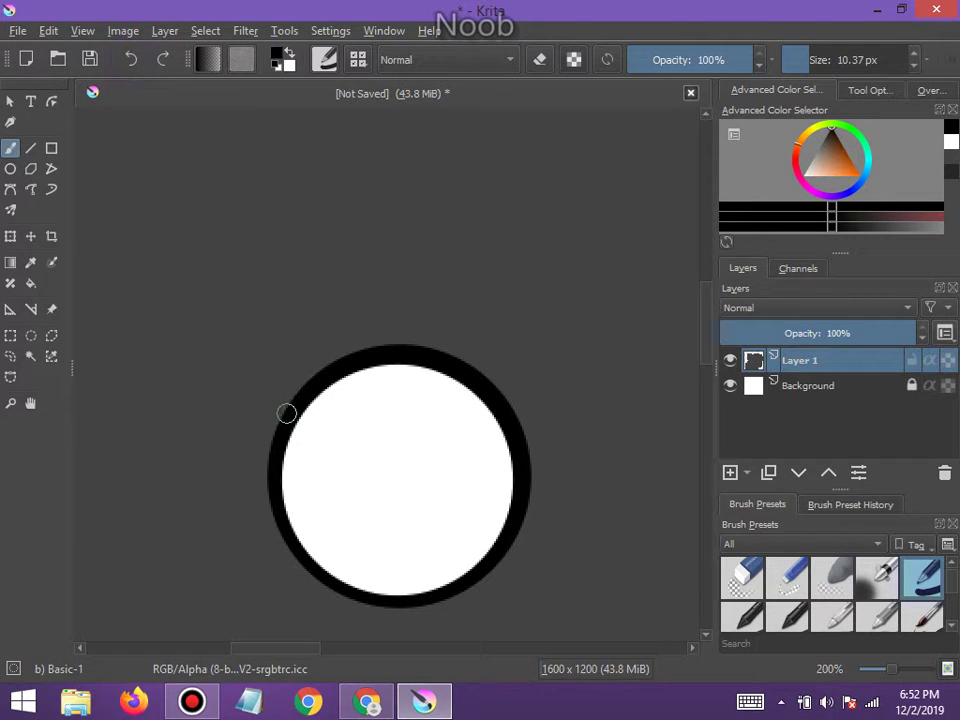
# Draw a pointed black ear outline on the circle's upper-left edge and try a matching right ear twice, undoing each right-ear attempt
pyautogui.moveTo(284, 428); pyautogui.dragTo(253, 385)
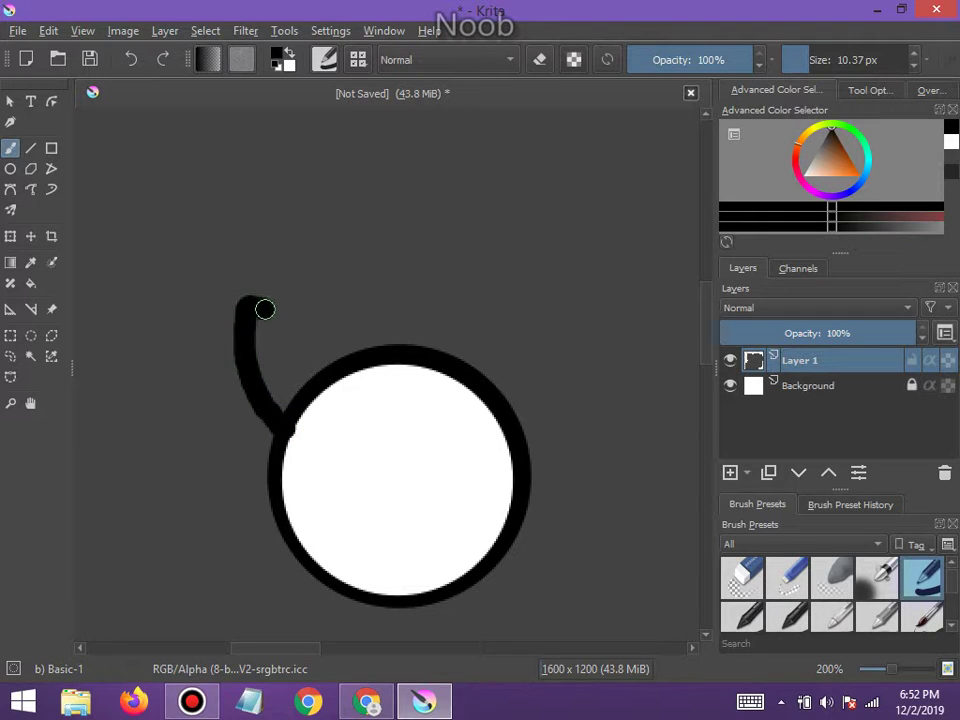
pyautogui.moveTo(264, 309); pyautogui.dragTo(302, 324)
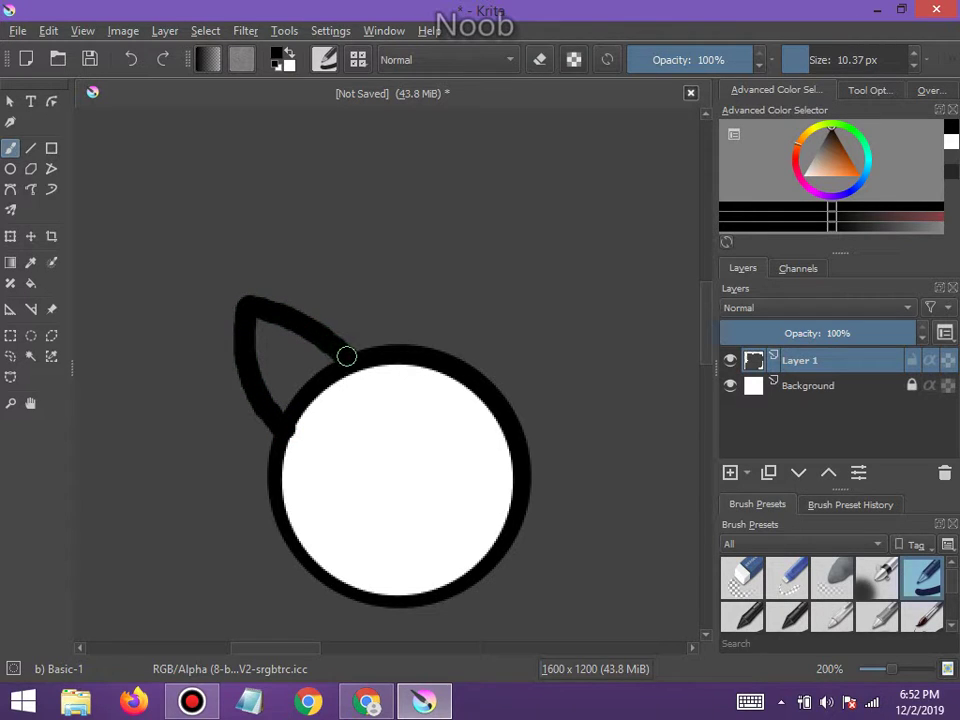
pyautogui.moveTo(513, 423); pyautogui.dragTo(548, 405)
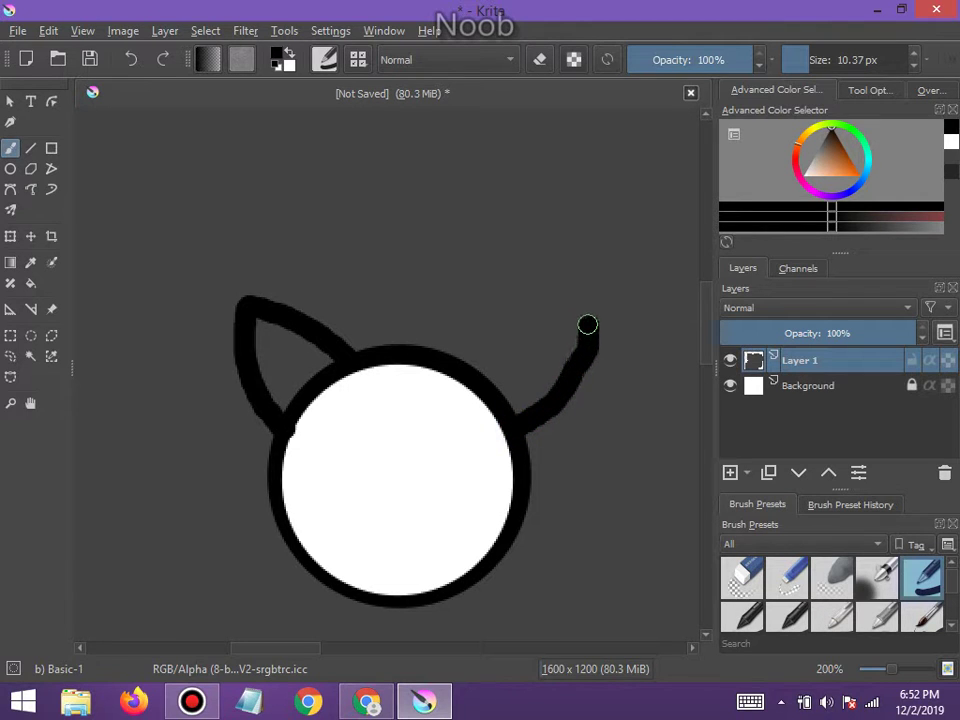
pyautogui.moveTo(528, 329); pyautogui.dragTo(487, 340)
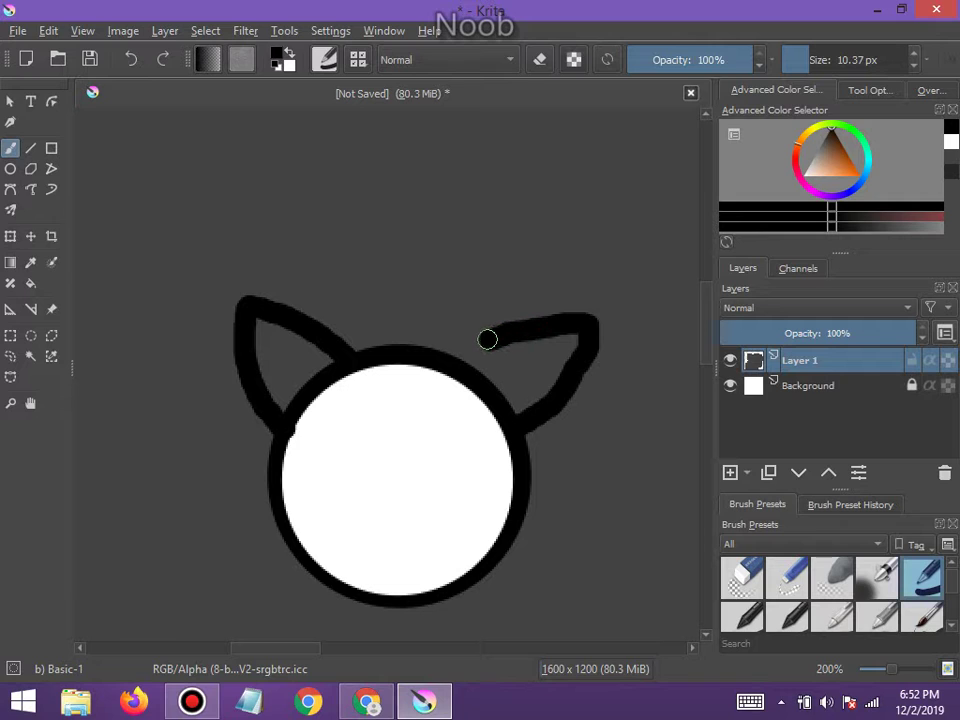
pyautogui.click(127, 66)
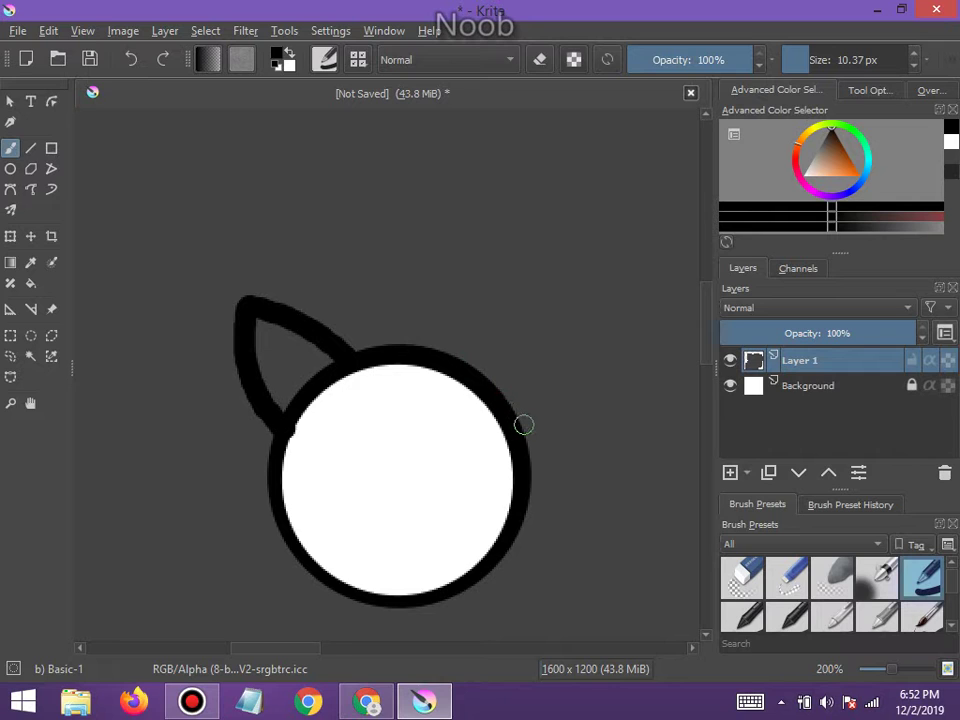
pyautogui.moveTo(527, 423); pyautogui.dragTo(582, 378)
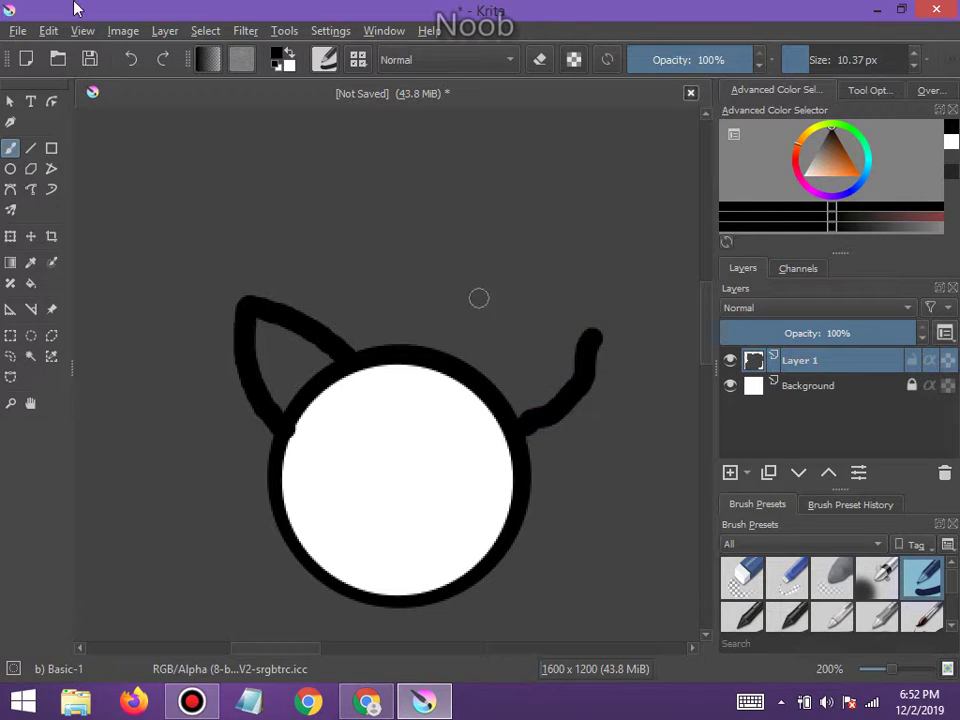
pyautogui.click(127, 60)
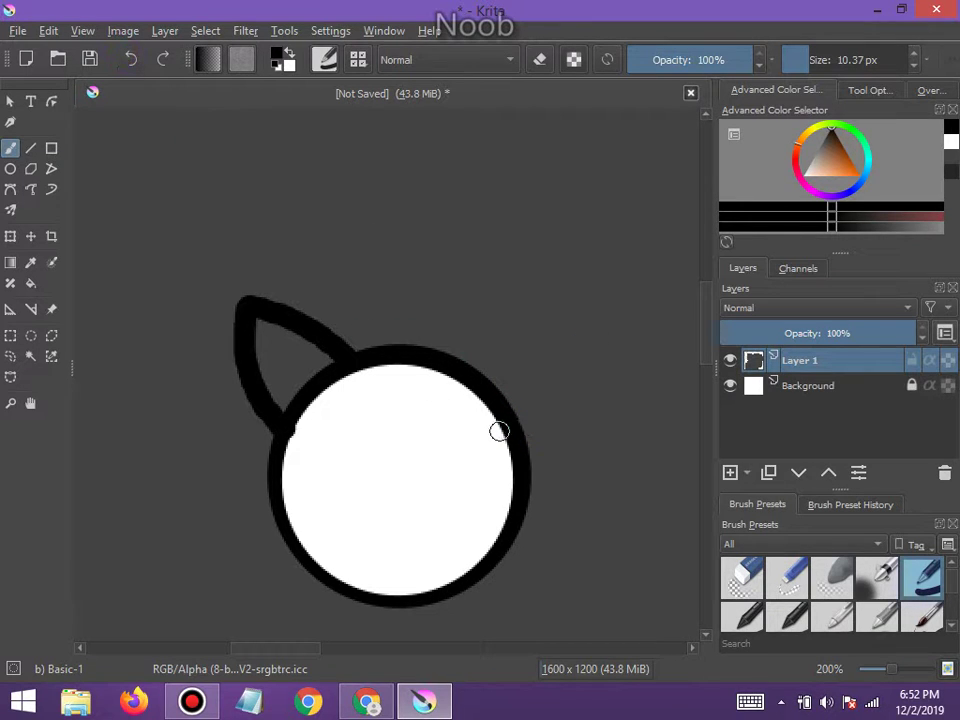
# Try outlining the right ear and thickening both ears' upper edges with black strokes, and undo all the ear strokes
pyautogui.moveTo(516, 418); pyautogui.dragTo(553, 395)
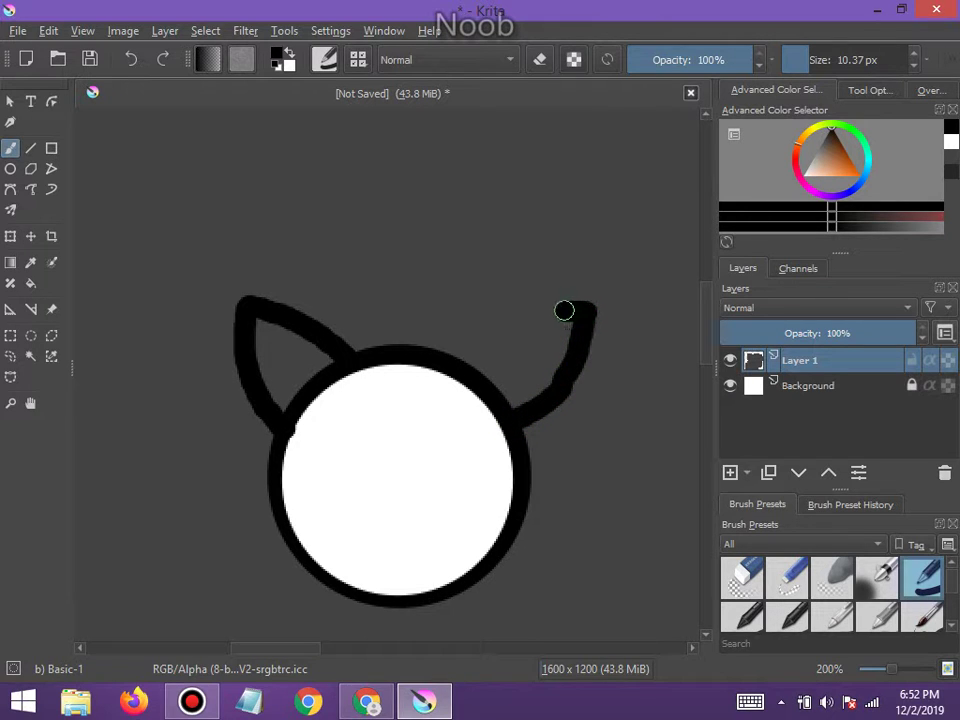
pyautogui.moveTo(564, 311); pyautogui.dragTo(476, 334)
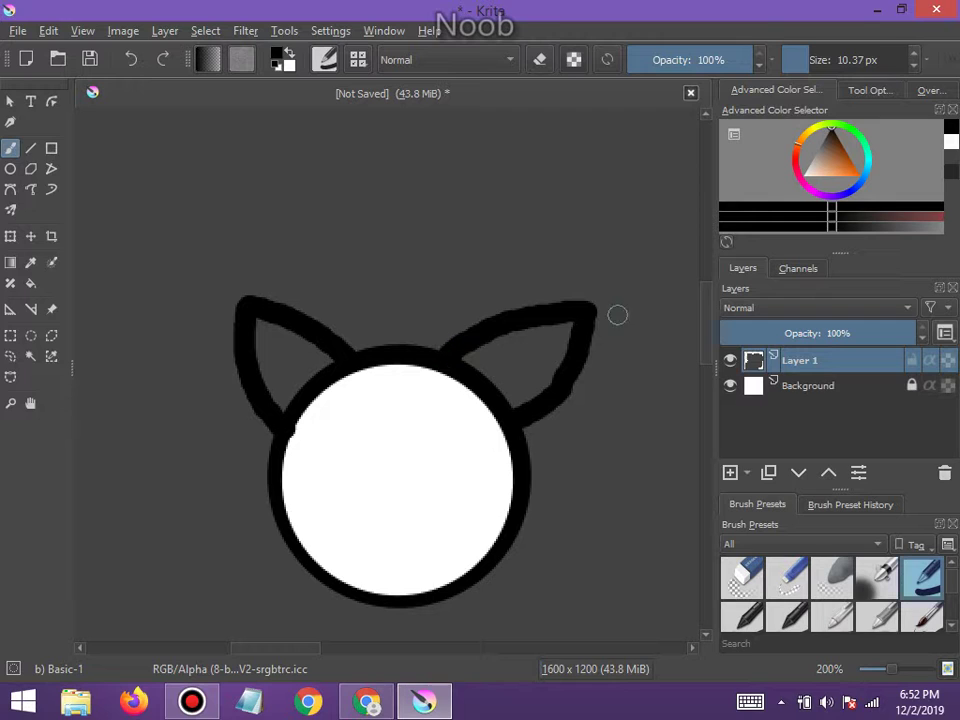
pyautogui.moveTo(562, 302); pyautogui.dragTo(428, 313)
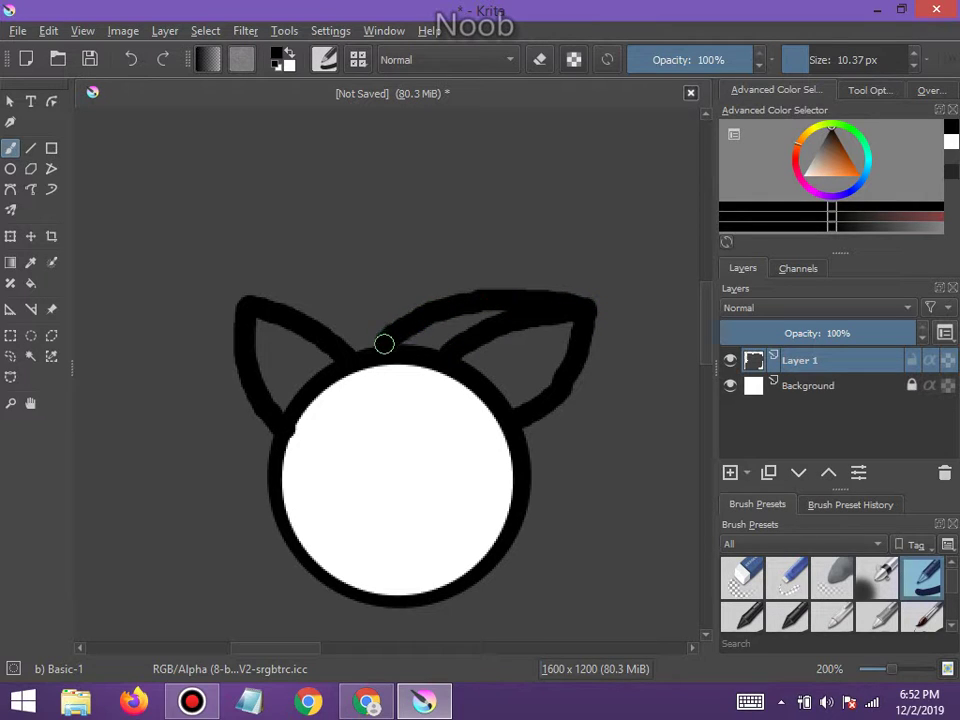
pyautogui.moveTo(244, 302)
pyautogui.mouseDown()
pyautogui.moveTo(270, 298)
pyautogui.moveTo(350, 334)
pyautogui.moveTo(446, 329)
pyautogui.mouseUp()
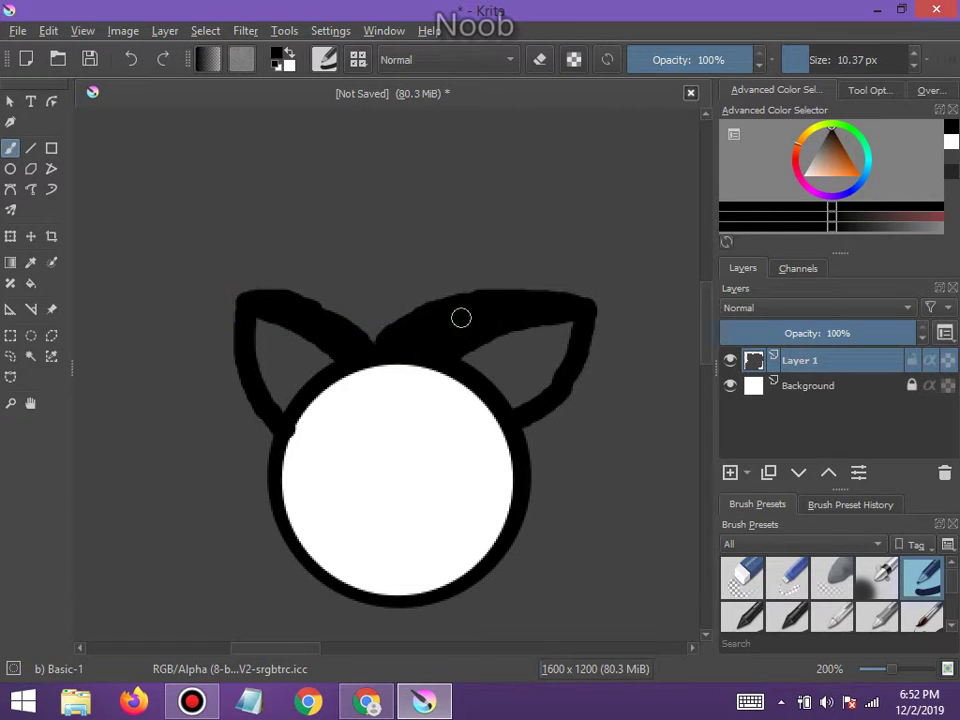
pyautogui.click(131, 62)
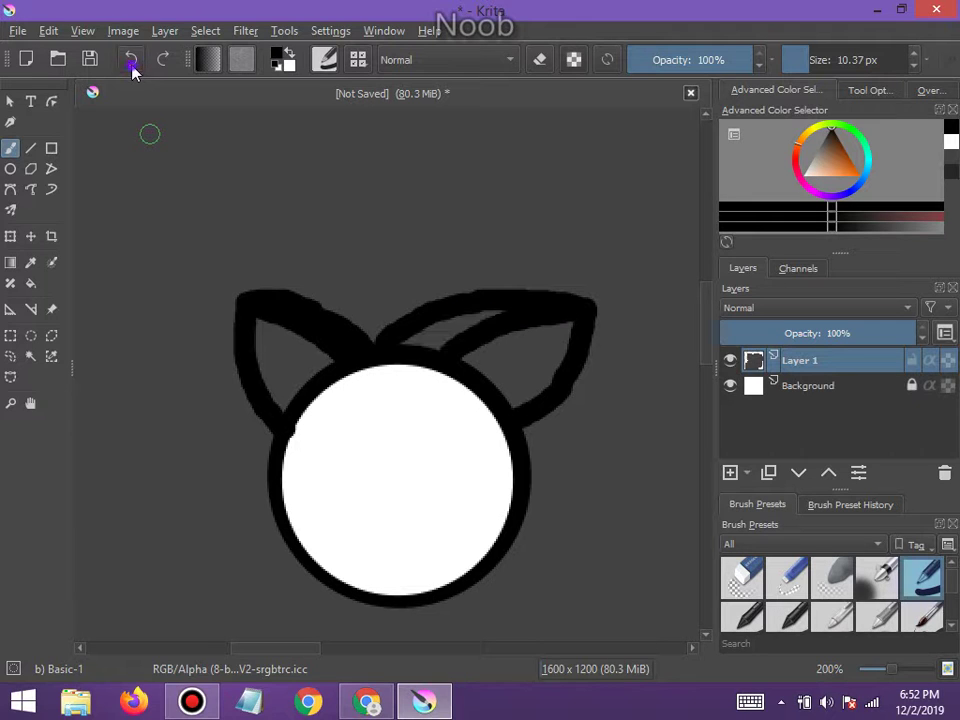
pyautogui.click(131, 62)
pyautogui.click(131, 62)
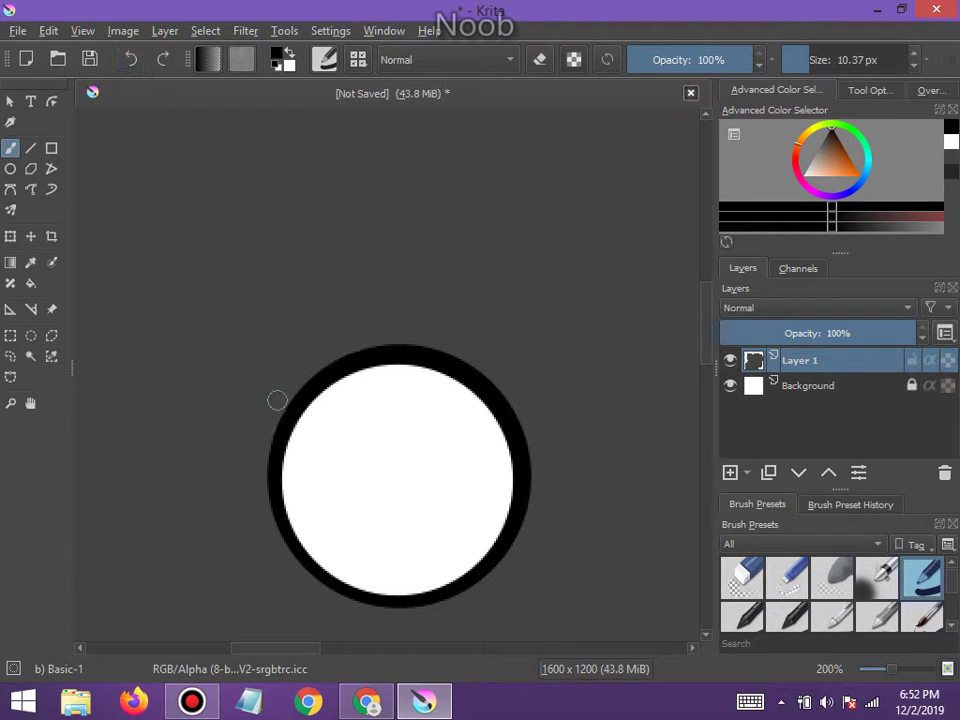
# Try painting two solid black pointed ears freehand on top of the circle, enlarging the right one, and undo them
pyautogui.moveTo(277, 400)
pyautogui.mouseDown()
pyautogui.moveTo(291, 371)
pyautogui.moveTo(291, 287)
pyautogui.moveTo(326, 304)
pyautogui.moveTo(360, 343)
pyautogui.mouseUp()
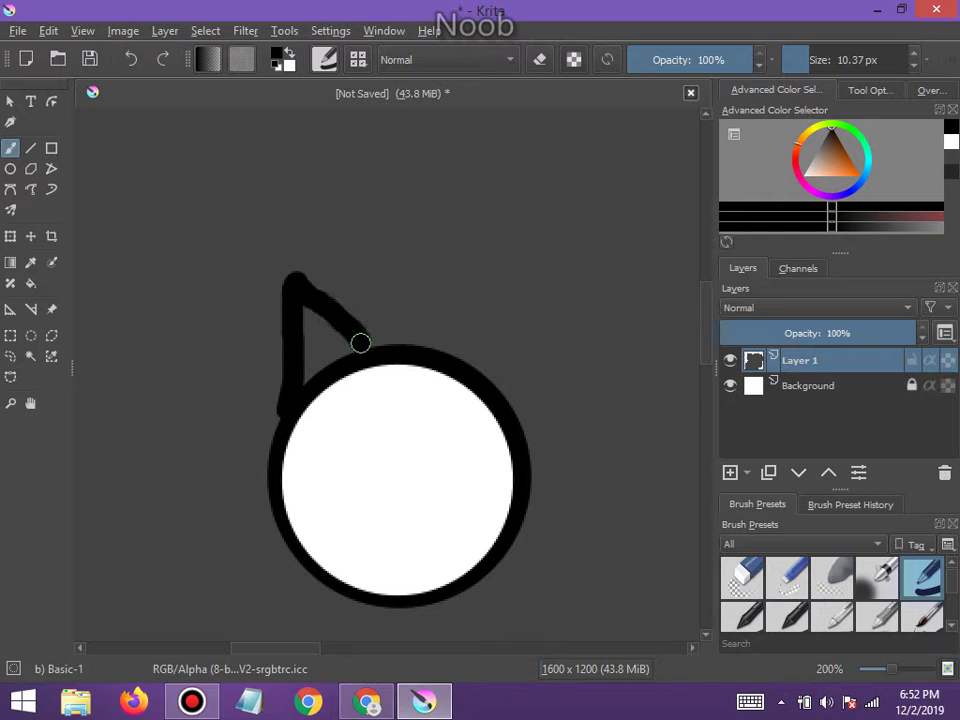
pyautogui.moveTo(424, 358)
pyautogui.mouseDown()
pyautogui.moveTo(500, 316)
pyautogui.moveTo(499, 387)
pyautogui.moveTo(462, 358)
pyautogui.moveTo(492, 354)
pyautogui.mouseUp()
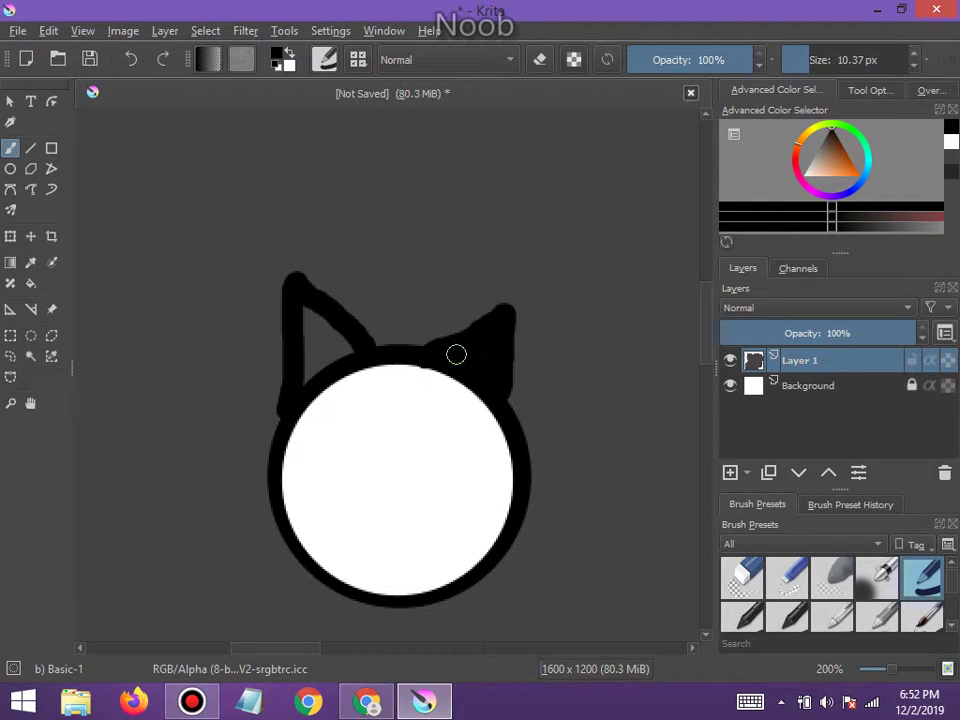
pyautogui.moveTo(343, 351)
pyautogui.mouseDown()
pyautogui.moveTo(300, 377)
pyautogui.moveTo(305, 312)
pyautogui.moveTo(331, 334)
pyautogui.mouseUp()
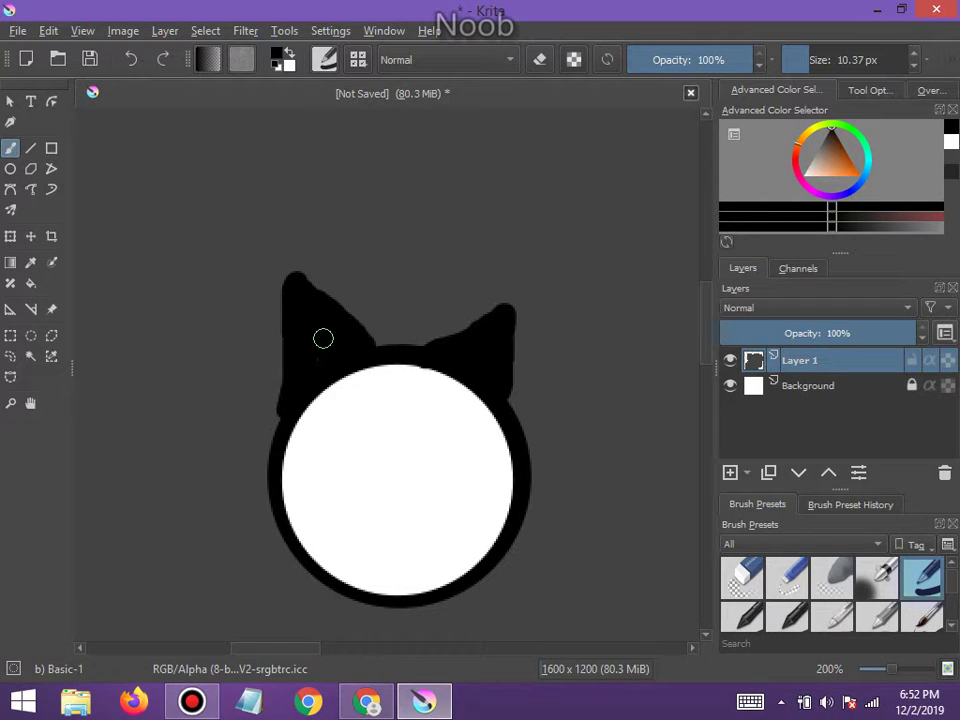
pyautogui.moveTo(426, 353); pyautogui.dragTo(483, 310)
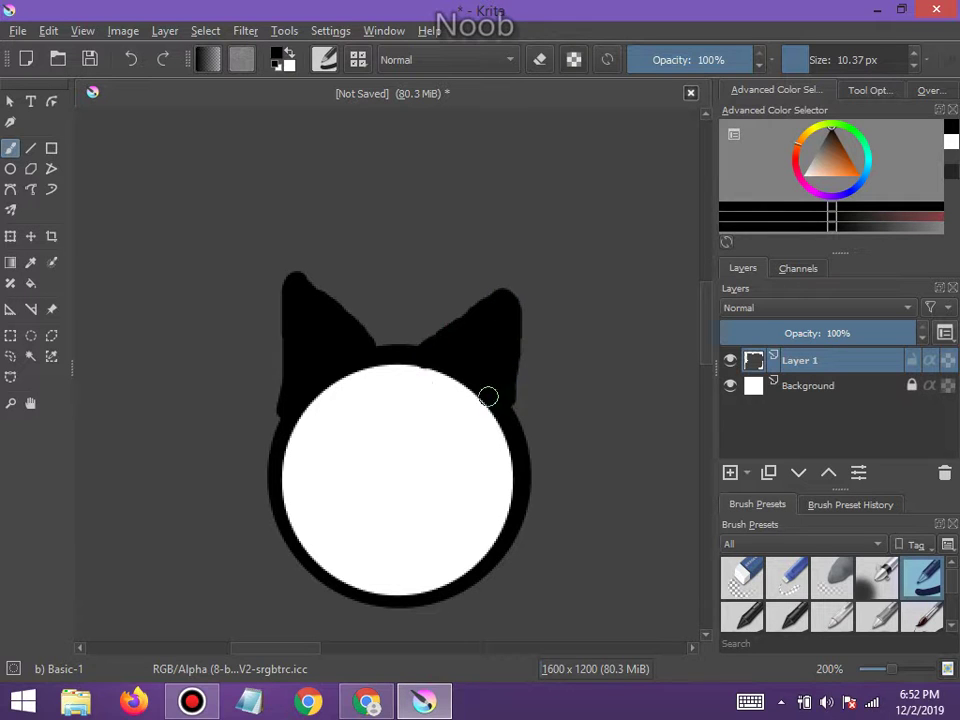
pyautogui.scroll(1, 407, 381)
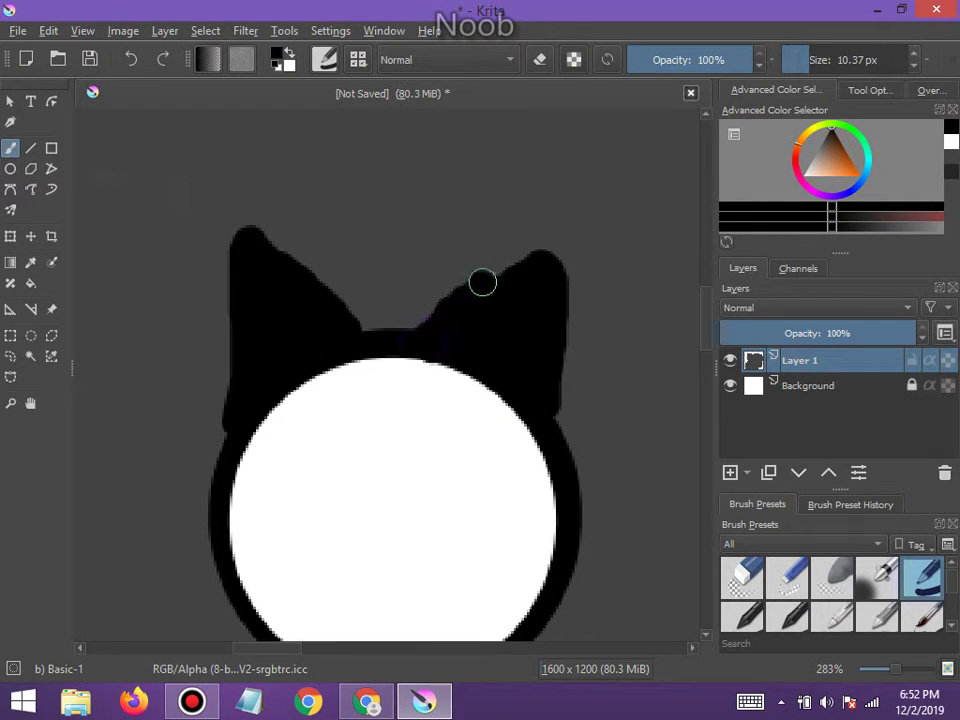
pyautogui.moveTo(482, 283)
pyautogui.mouseDown()
pyautogui.moveTo(554, 218)
pyautogui.moveTo(560, 273)
pyautogui.moveTo(545, 405)
pyautogui.moveTo(551, 345)
pyautogui.mouseUp()
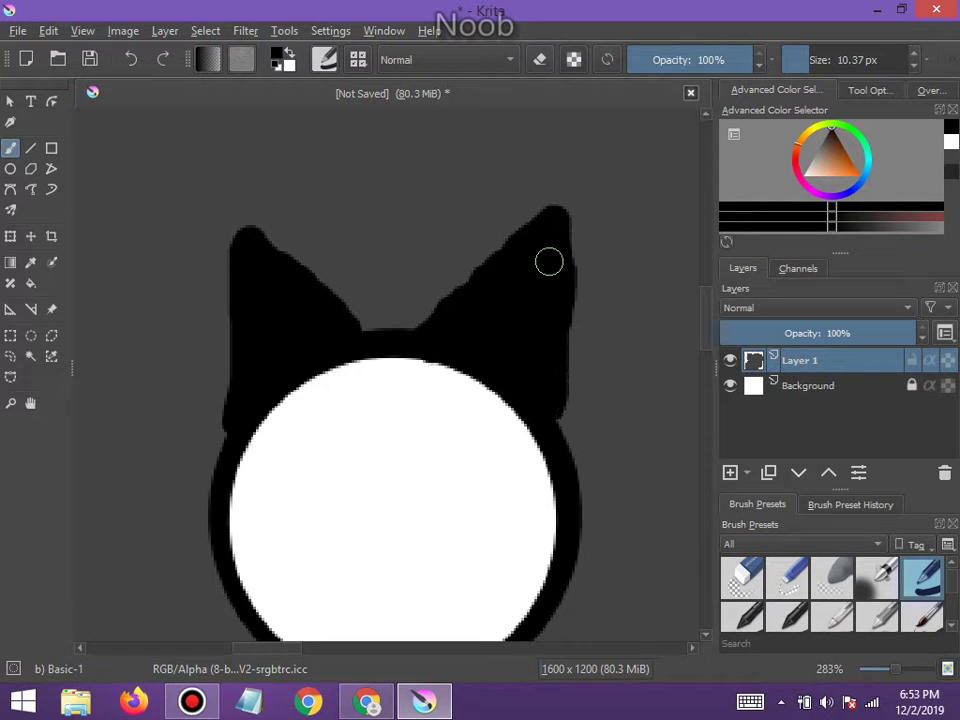
pyautogui.scroll(-2, 542, 251)
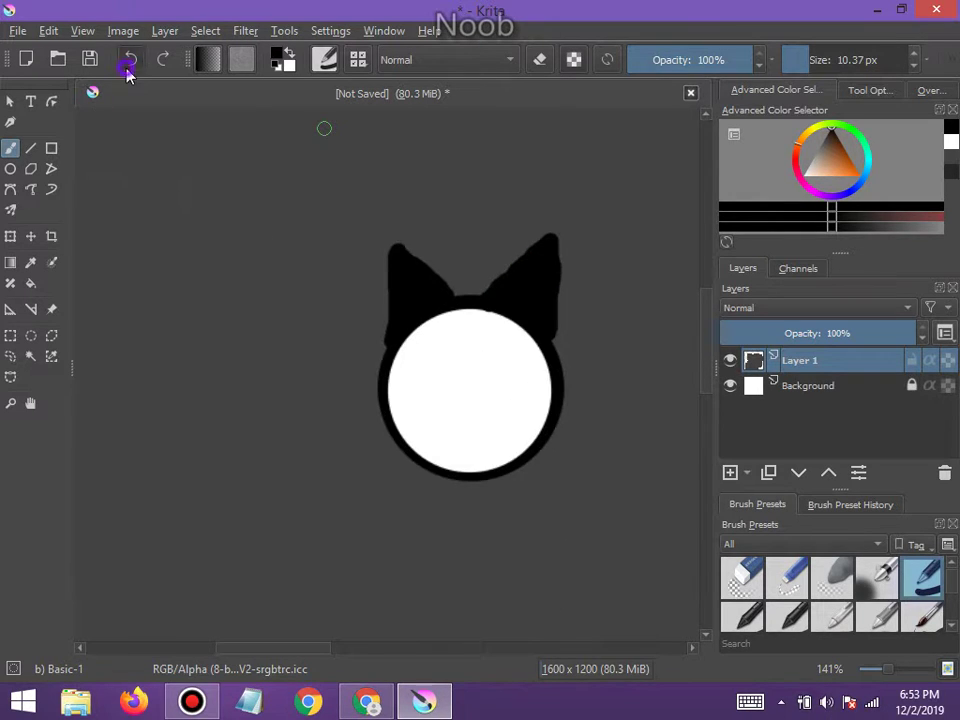
pyautogui.click(130, 60)
pyautogui.click(130, 60)
pyautogui.click(130, 60)
# Draw triangular ear outlines on the circle's upper-left and upper-right edges, using two straight black lines for each ear
pyautogui.scroll(2, 206, 253)
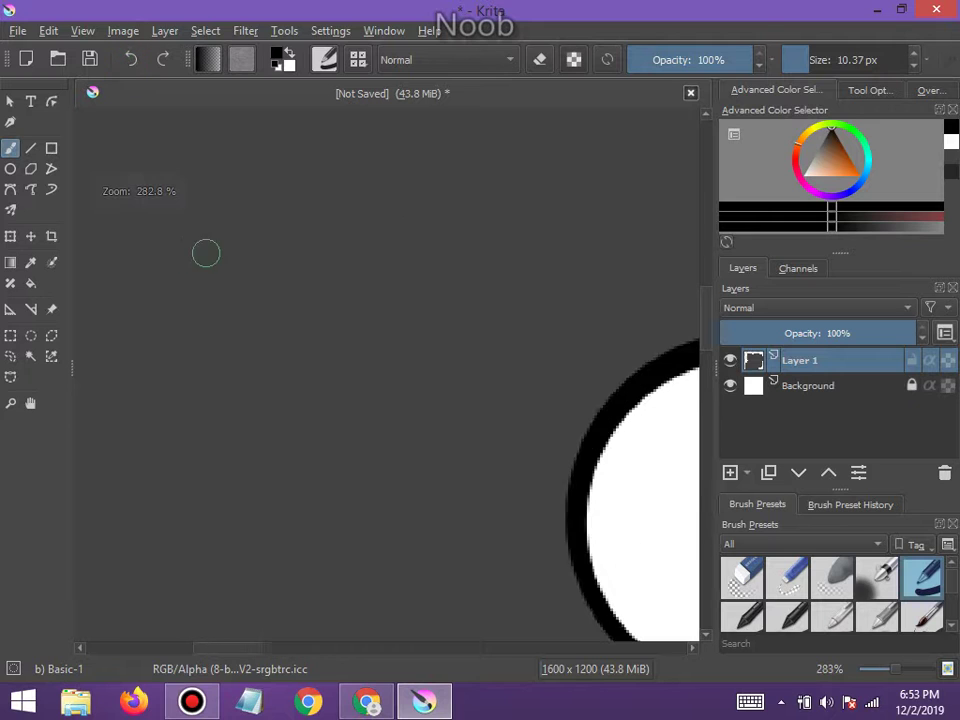
pyautogui.scroll(-4, 499, 261)
pyautogui.scroll(4, 518, 250)
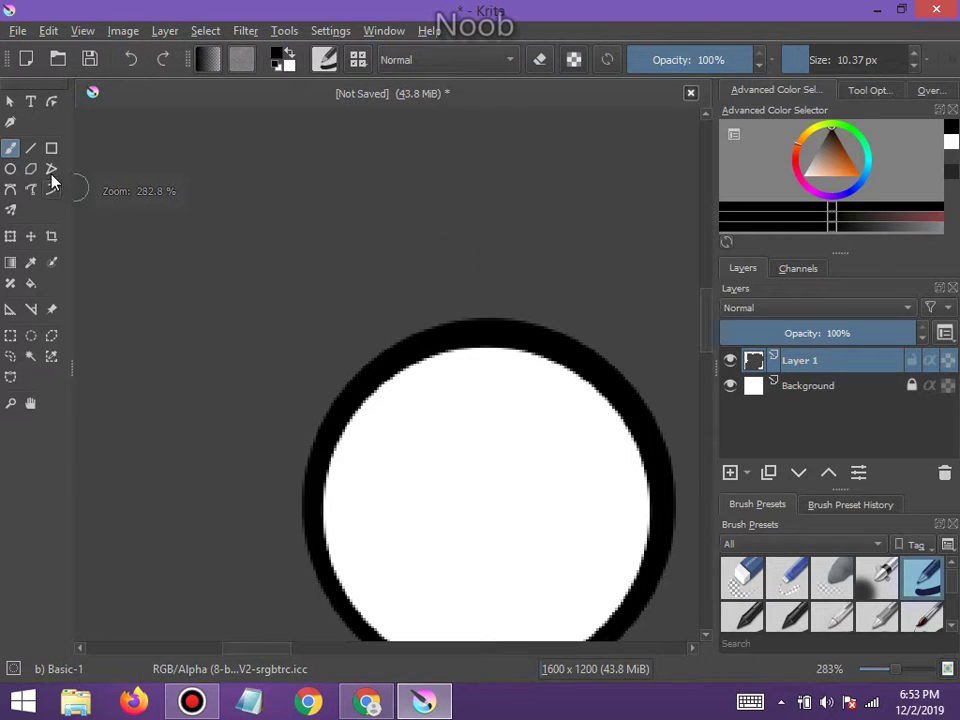
pyautogui.click(30, 148)
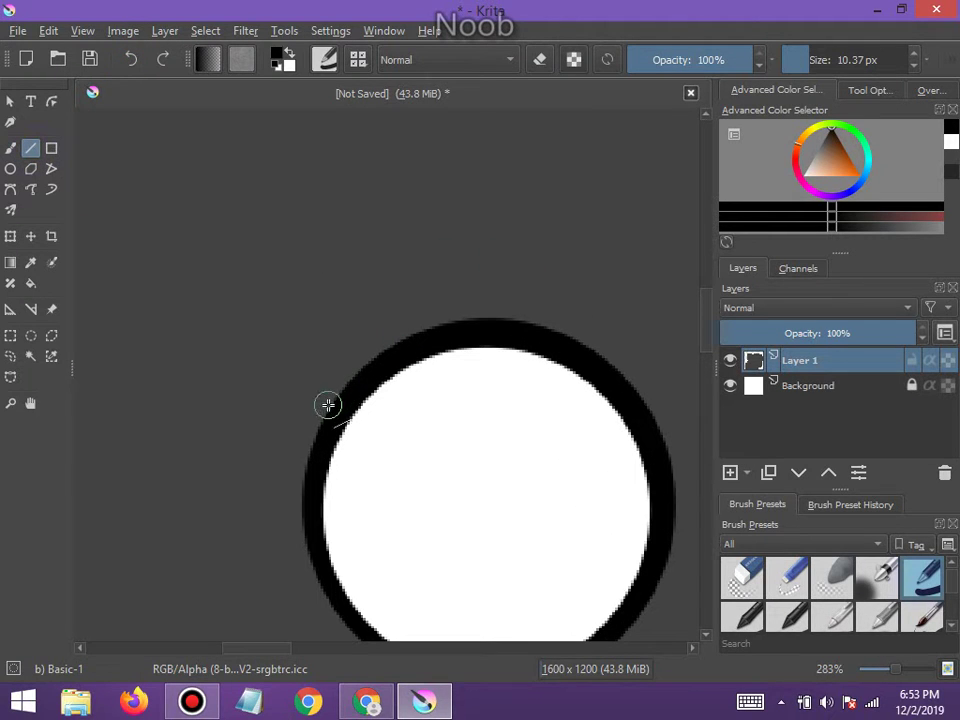
pyautogui.moveTo(331, 404)
pyautogui.mouseDown()
pyautogui.moveTo(315, 312)
pyautogui.moveTo(324, 268)
pyautogui.mouseUp()
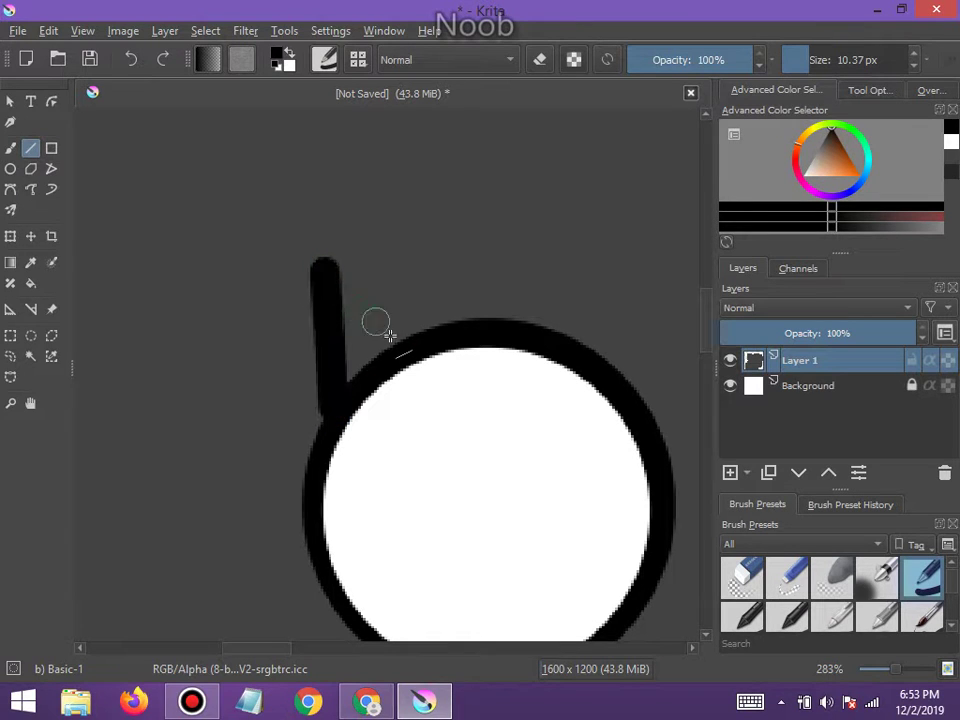
pyautogui.moveTo(430, 328)
pyautogui.mouseDown()
pyautogui.moveTo(328, 287)
pyautogui.moveTo(327, 271)
pyautogui.mouseUp()
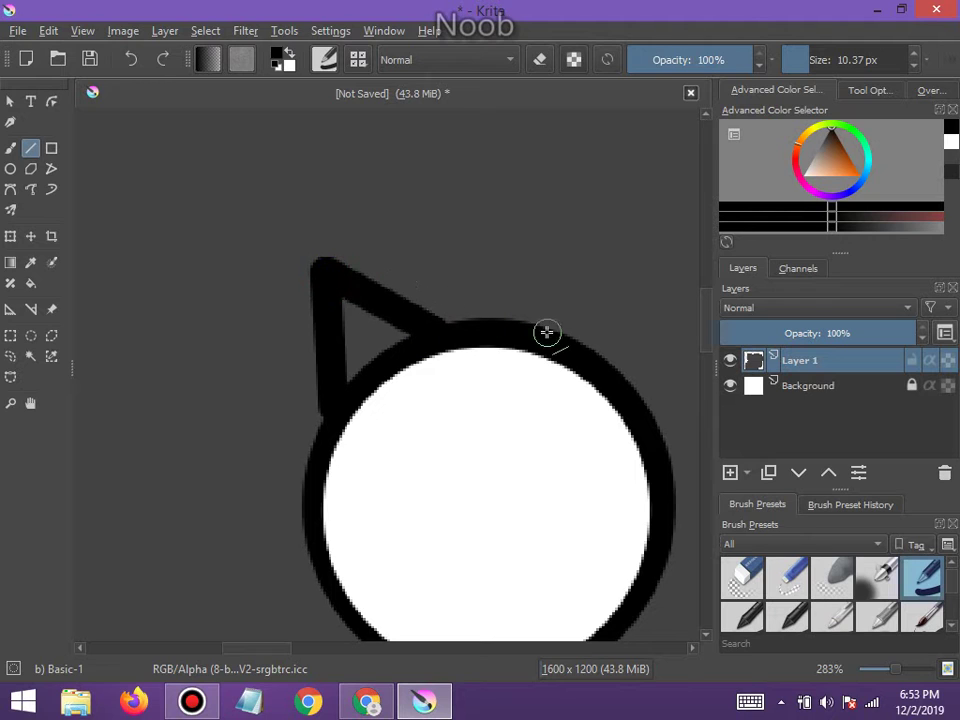
pyautogui.moveTo(534, 331); pyautogui.dragTo(614, 276)
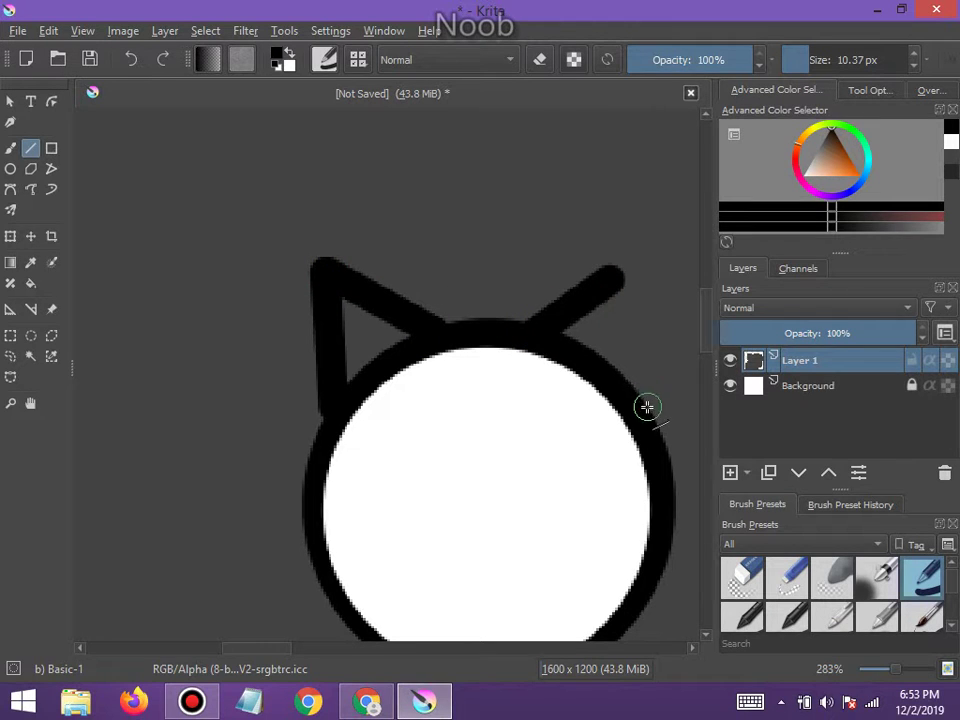
pyautogui.moveTo(647, 407); pyautogui.dragTo(619, 285)
# Fill the insides of both triangular ears solid black with the freehand brush
pyautogui.scroll(-5, 615, 347)
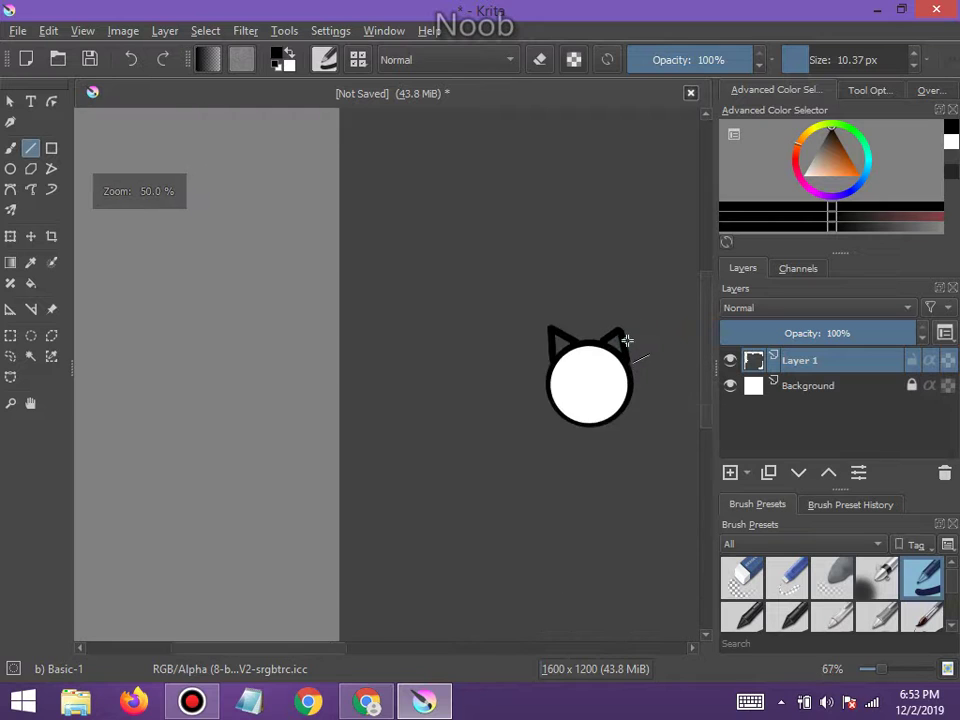
pyautogui.scroll(5, 626, 341)
pyautogui.click(10, 147)
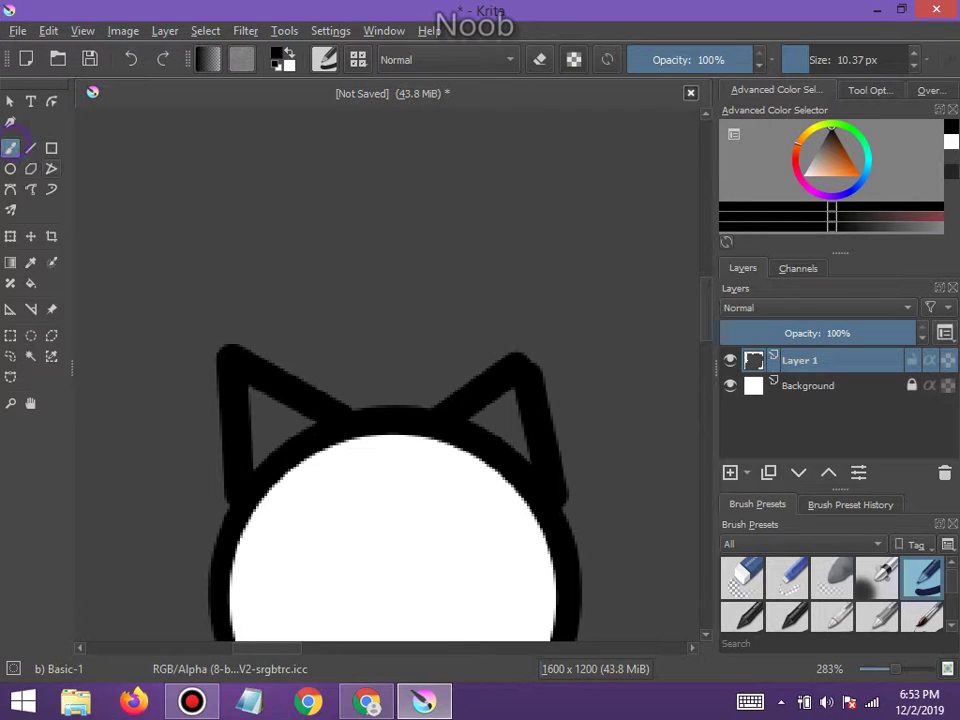
pyautogui.moveTo(298, 416)
pyautogui.mouseDown()
pyautogui.moveTo(254, 465)
pyautogui.moveTo(252, 437)
pyautogui.moveTo(275, 406)
pyautogui.mouseUp()
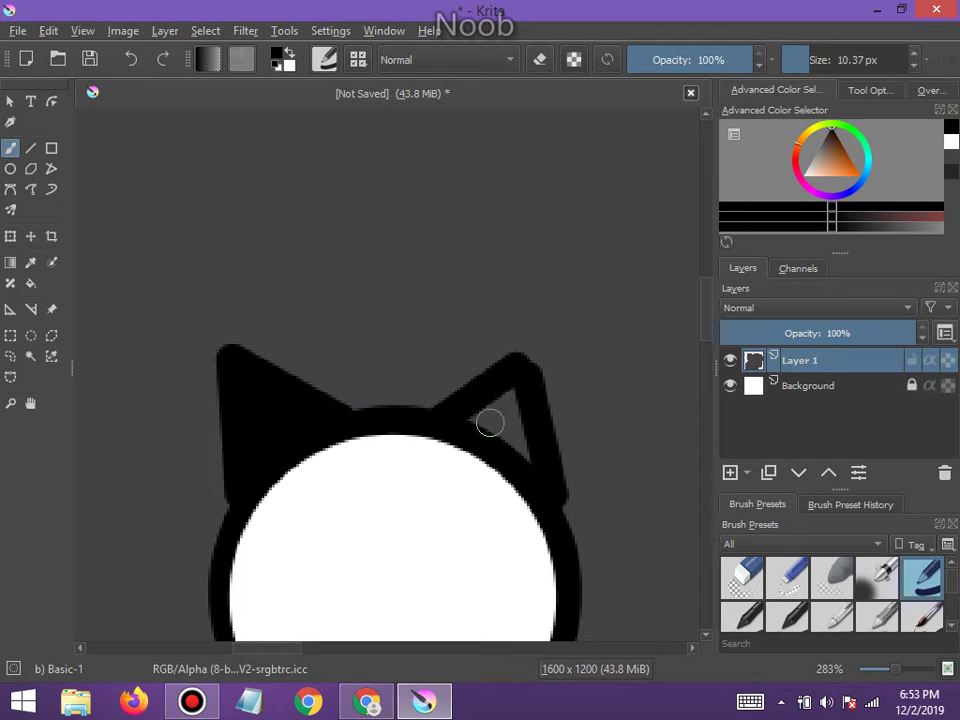
pyautogui.moveTo(490, 423)
pyautogui.mouseDown()
pyautogui.moveTo(476, 414)
pyautogui.moveTo(529, 452)
pyautogui.moveTo(514, 411)
pyautogui.moveTo(500, 403)
pyautogui.mouseUp()
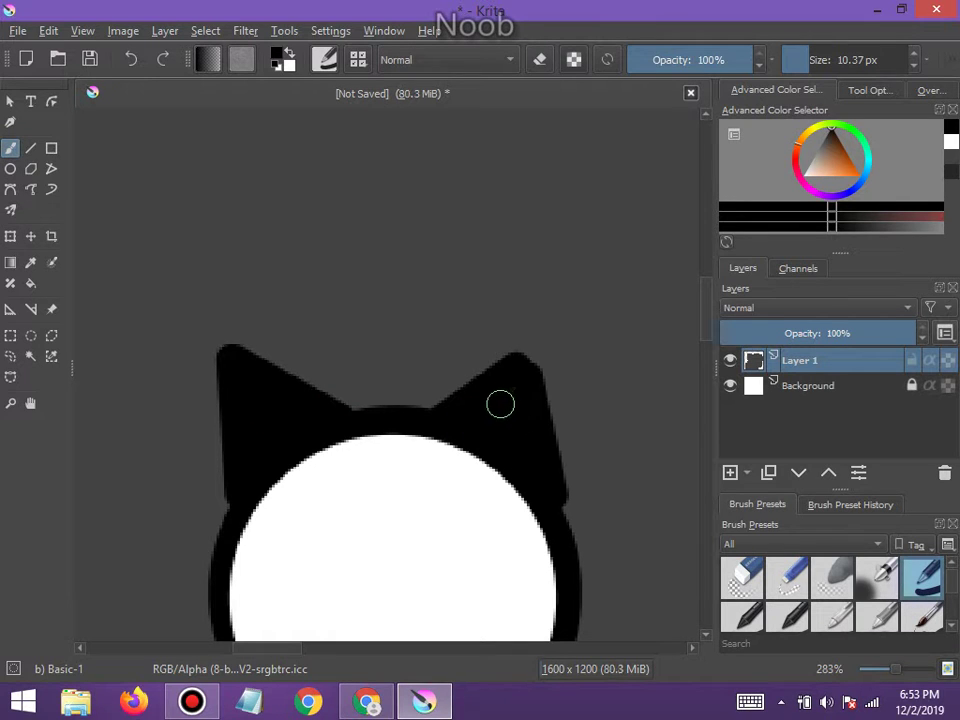
pyautogui.scroll(-5, 420, 450)
pyautogui.scroll(6, 405, 460)
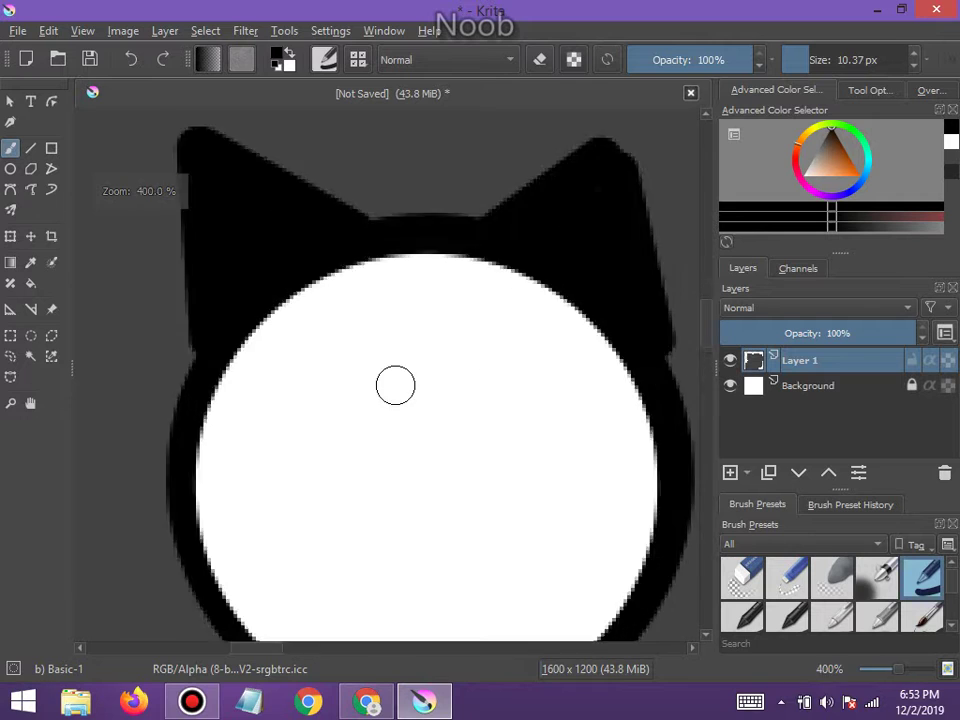
pyautogui.scroll(-3, 415, 365)
pyautogui.scroll(2, 433, 347)
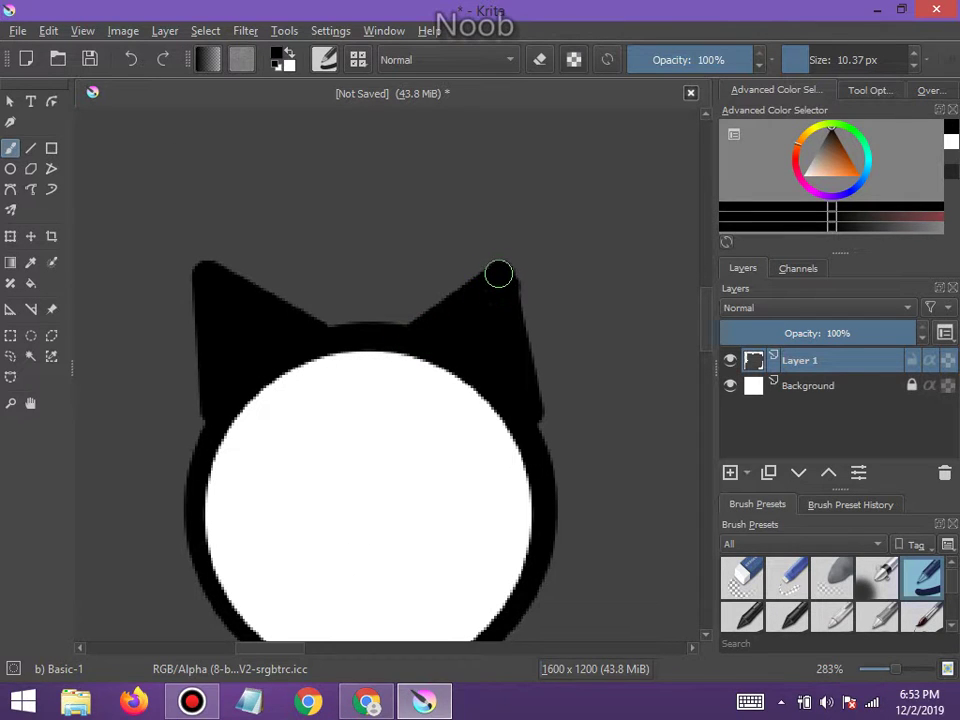
pyautogui.scroll(-2, 461, 330)
pyautogui.scroll(2, 455, 333)
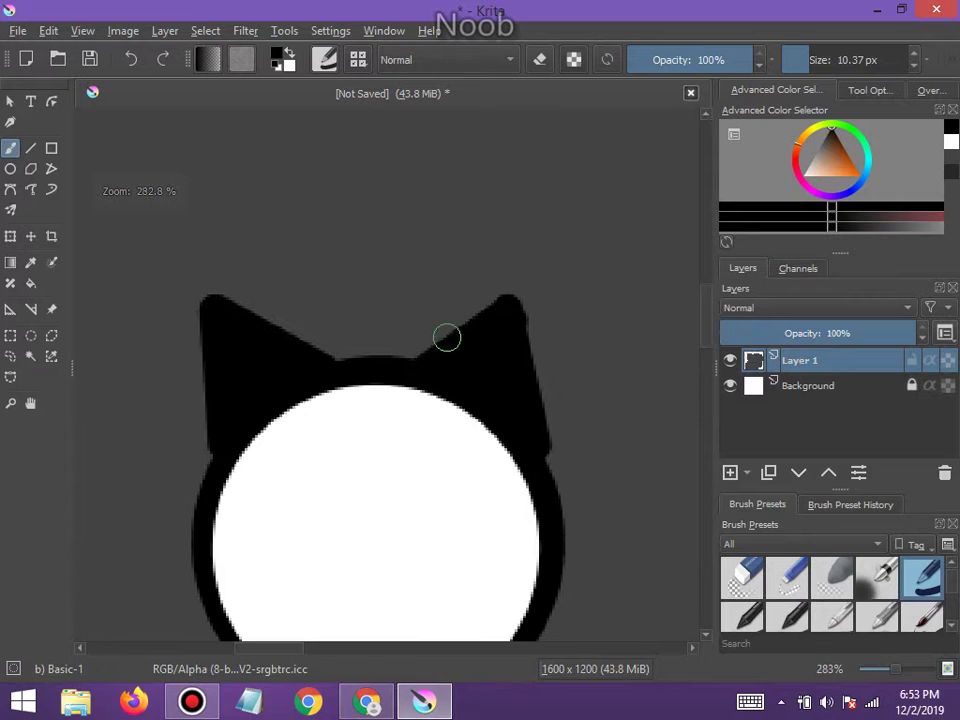
# Set the paint colour to a fully saturated bright purple
pyautogui.click(826, 201)
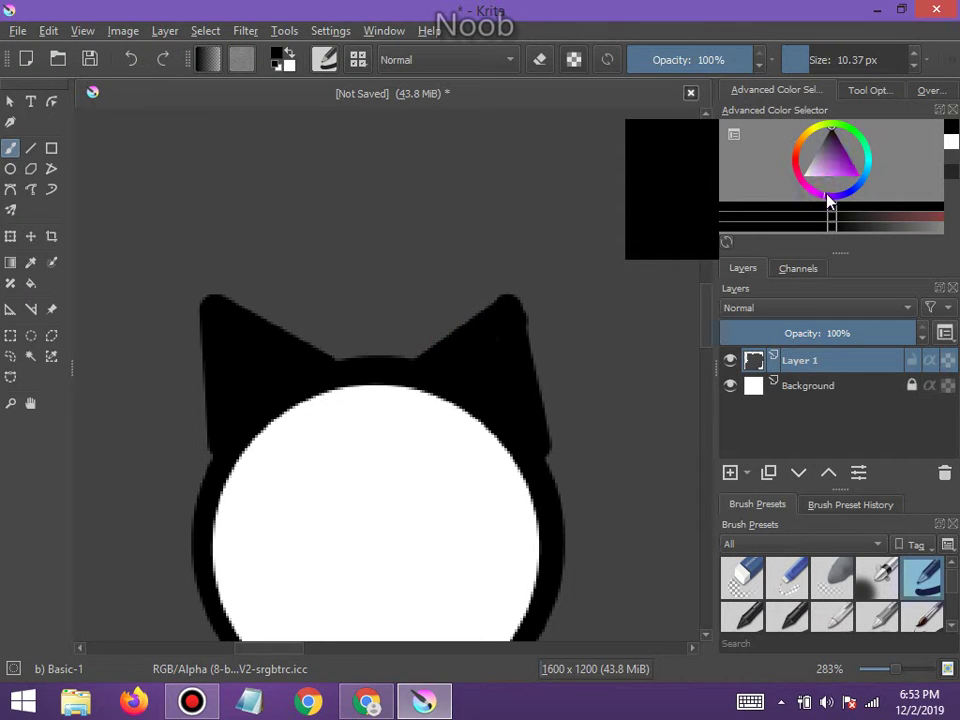
pyautogui.click(857, 178)
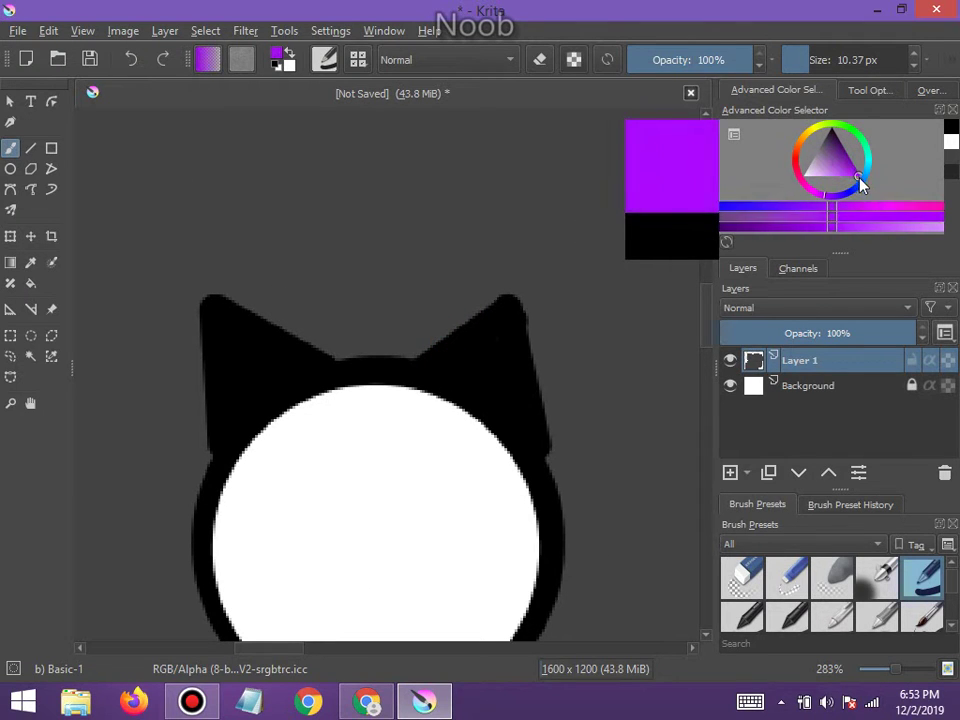
# Paint a bright purple rounded triangular patch inside each black ear with the 10.37 px brush, leaving a black border
pyautogui.scroll(1, 484, 400)
pyautogui.moveTo(525, 403)
pyautogui.mouseDown()
pyautogui.moveTo(500, 380)
pyautogui.moveTo(465, 369)
pyautogui.moveTo(478, 341)
pyautogui.moveTo(506, 336)
pyautogui.moveTo(519, 377)
pyautogui.mouseUp()
pyautogui.scroll(-3, 366, 390)
pyautogui.scroll(3, 347, 386)
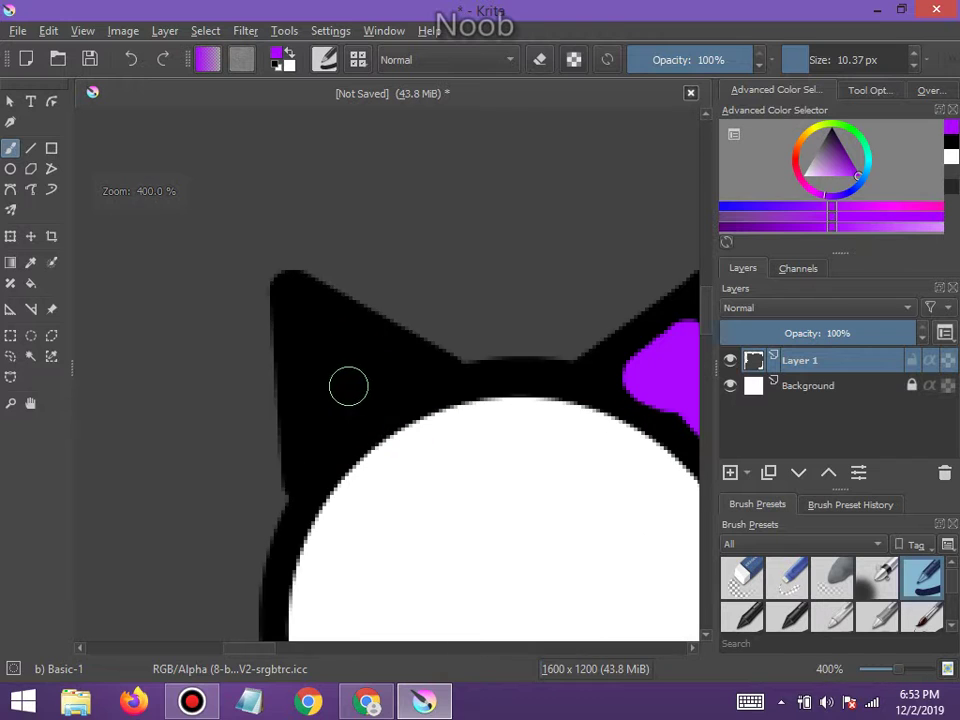
pyautogui.scroll(-2, 566, 398)
pyautogui.scroll(1, 658, 411)
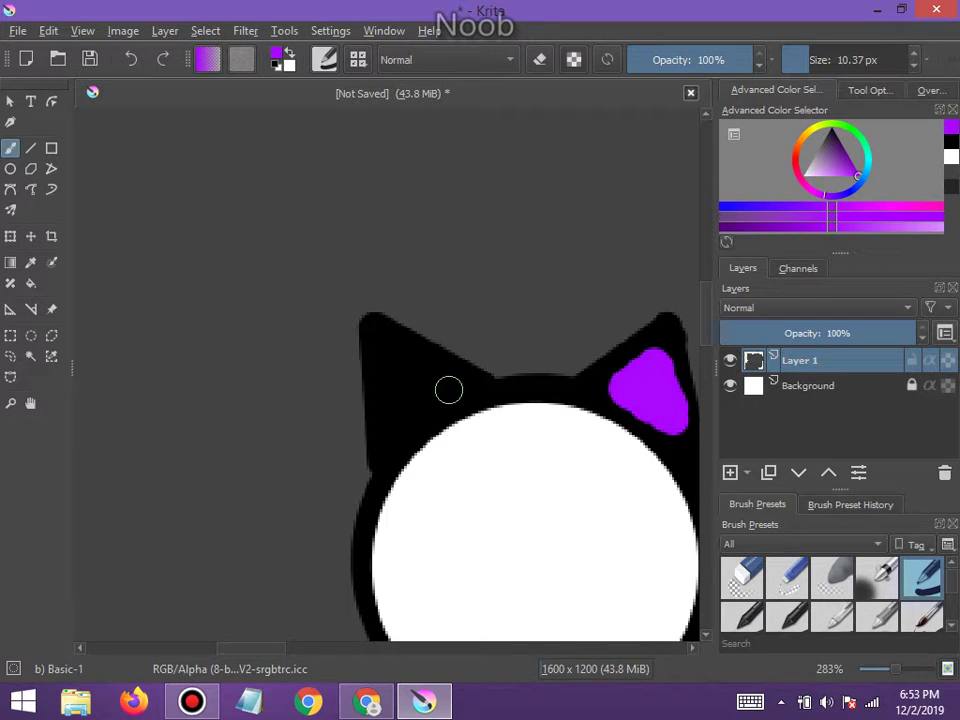
pyautogui.moveTo(448, 390)
pyautogui.mouseDown()
pyautogui.moveTo(411, 392)
pyautogui.moveTo(394, 407)
pyautogui.moveTo(390, 352)
pyautogui.moveTo(421, 367)
pyautogui.mouseUp()
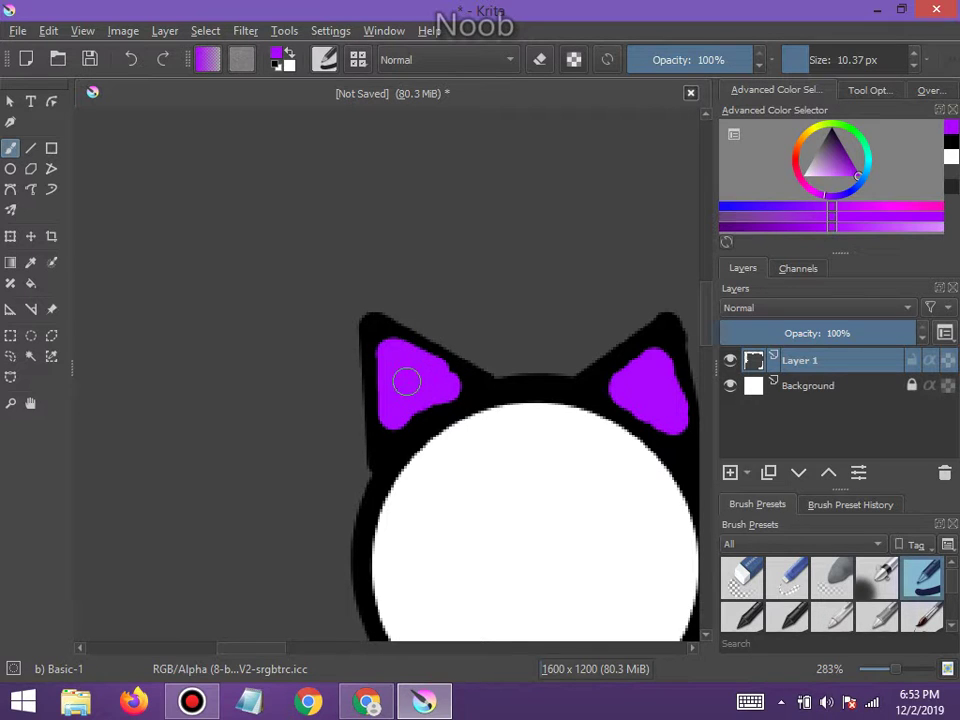
pyautogui.scroll(-3, 452, 433)
pyautogui.scroll(3, 360, 362)
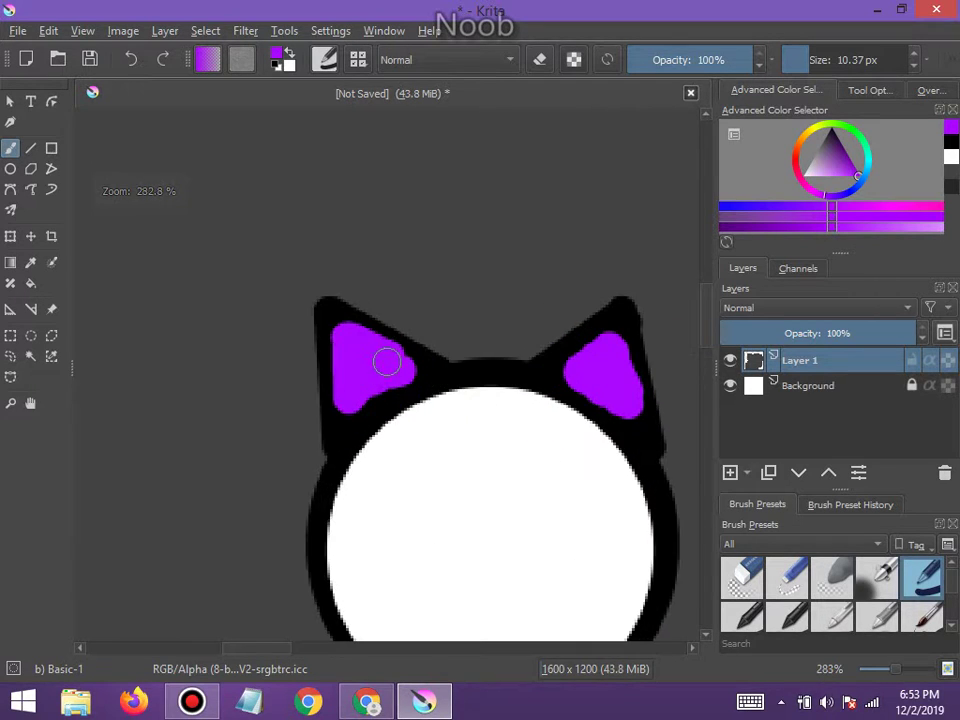
# Set the paint colour to a dark grey
pyautogui.scroll(-3, 431, 416)
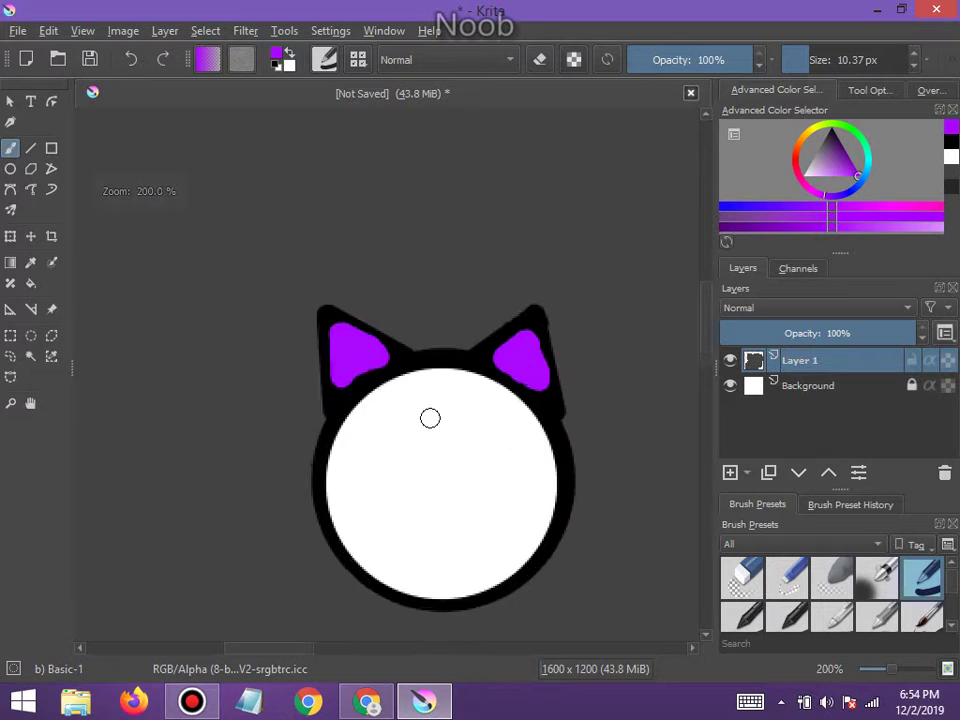
pyautogui.scroll(3, 436, 394)
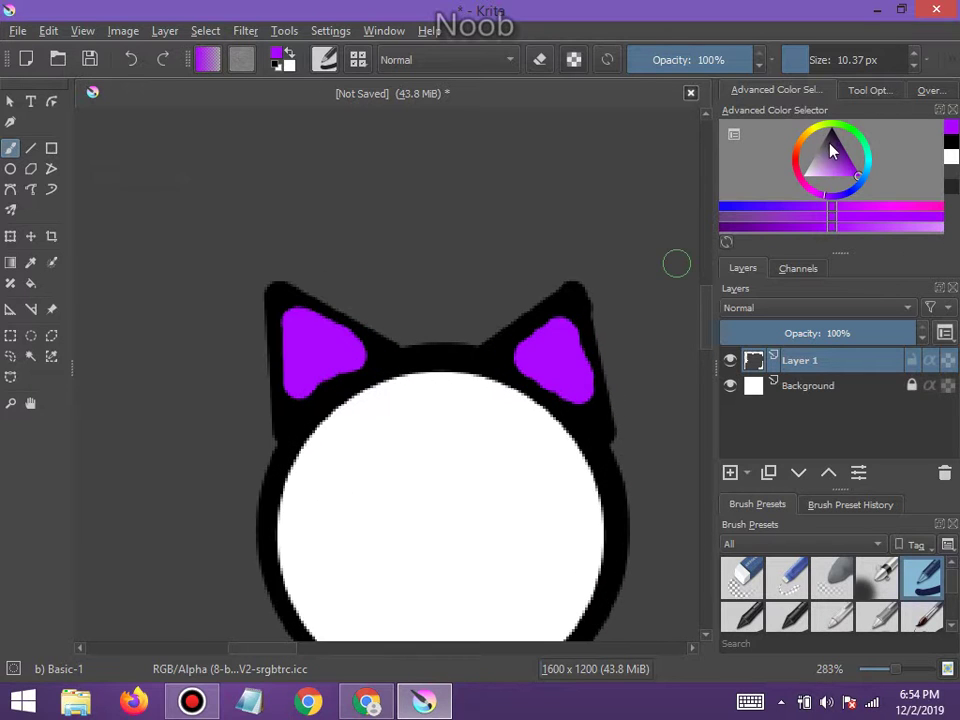
pyautogui.moveTo(831, 150); pyautogui.dragTo(824, 135)
# Try a dark grey headband arc with a 2.92 px brush and a 27.21 px dab at its right end, undoing the dab
pyautogui.moveTo(795, 58)
pyautogui.mouseDown()
pyautogui.moveTo(806, 58)
pyautogui.moveTo(797, 62)
pyautogui.mouseUp()
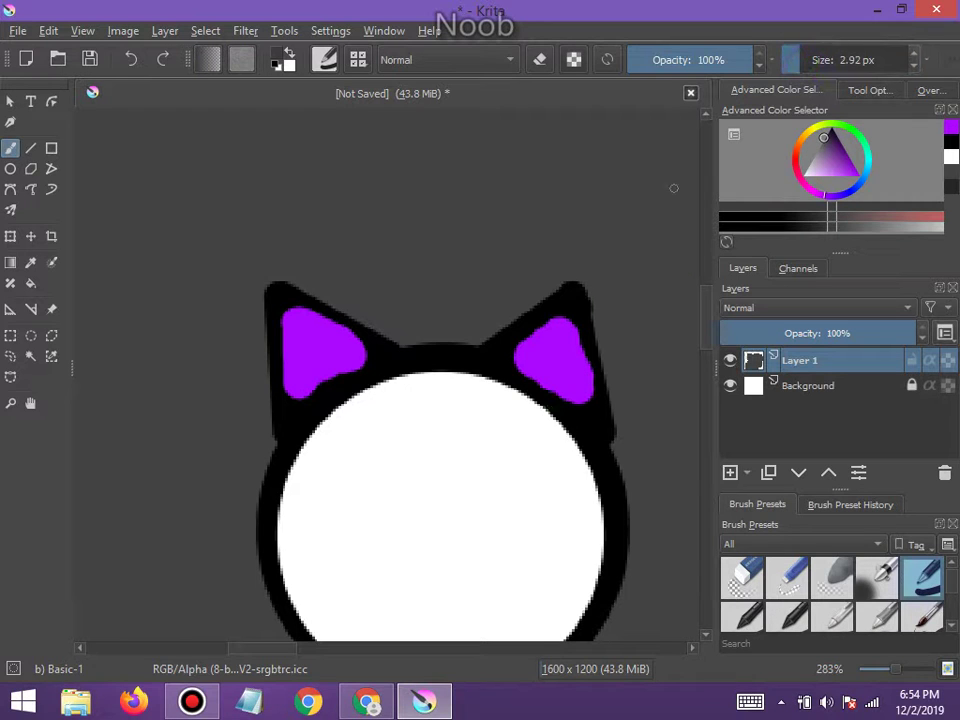
pyautogui.moveTo(602, 459); pyautogui.dragTo(585, 427)
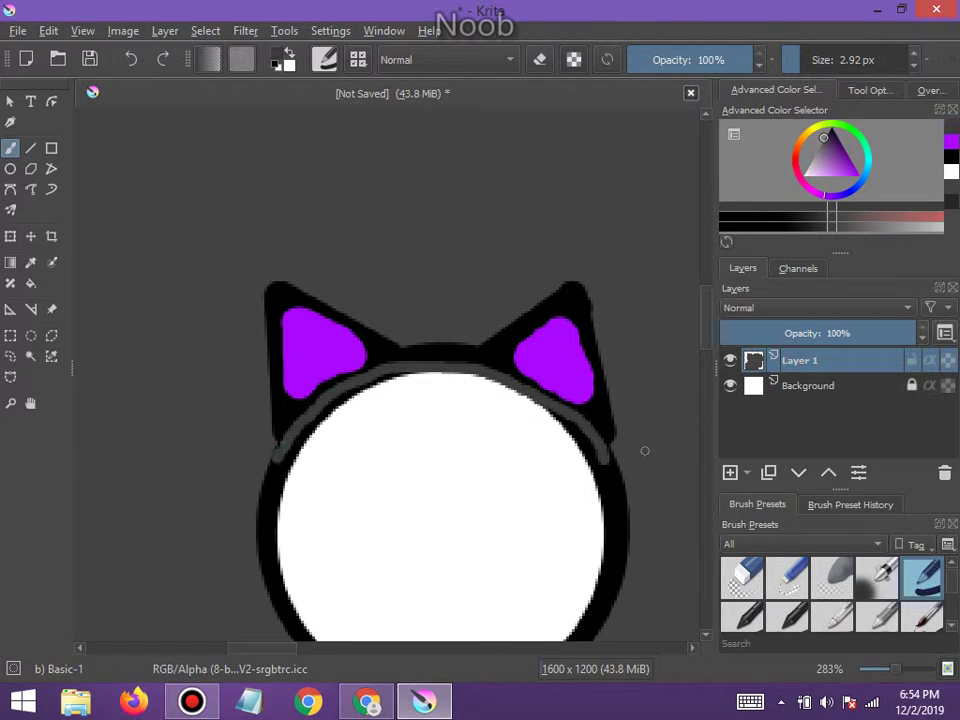
pyautogui.moveTo(792, 59); pyautogui.dragTo(830, 60)
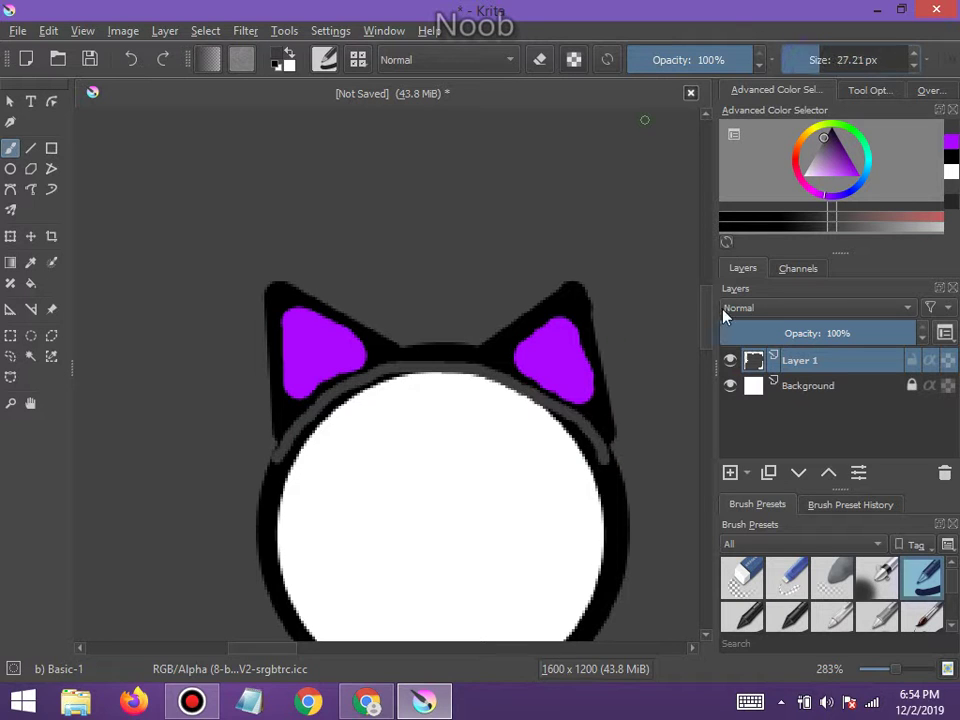
pyautogui.click(606, 489)
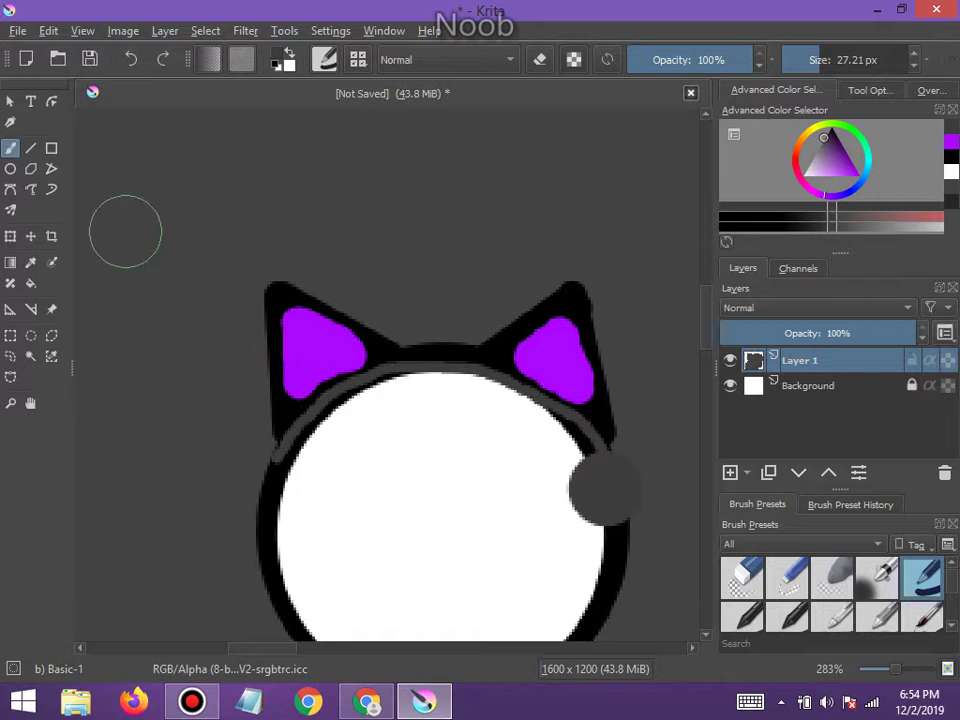
pyautogui.click(138, 64)
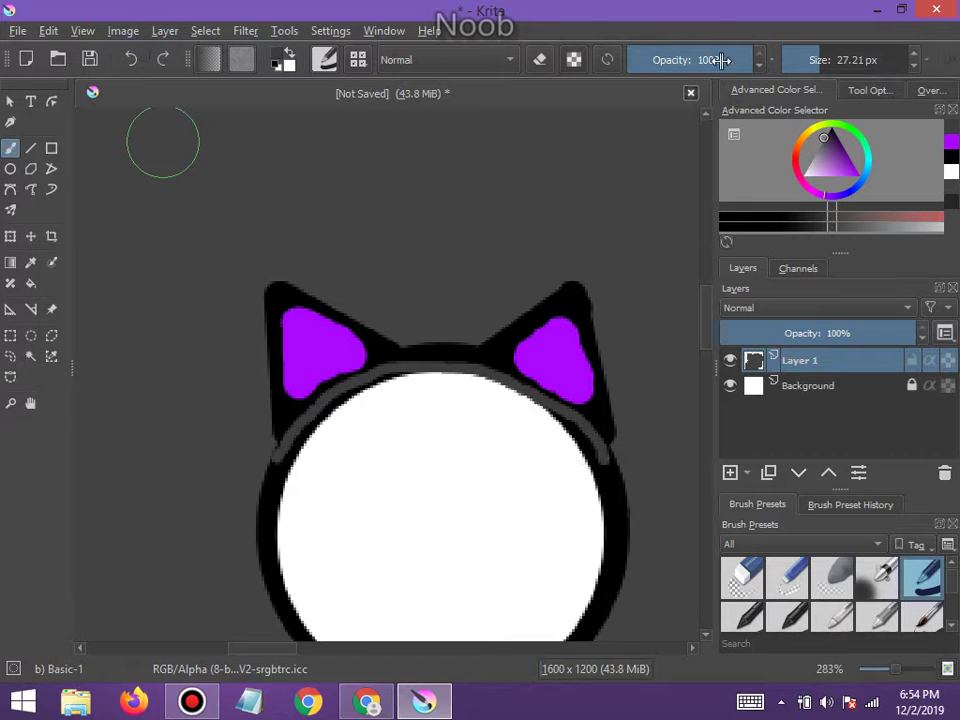
# Try painting a round dark grey ear cup at the headband's right end with a 5.88 px brush, and undo it and the headband
pyautogui.moveTo(831, 62)
pyautogui.mouseDown()
pyautogui.moveTo(796, 60)
pyautogui.moveTo(806, 52)
pyautogui.mouseUp()
pyautogui.click(819, 56)
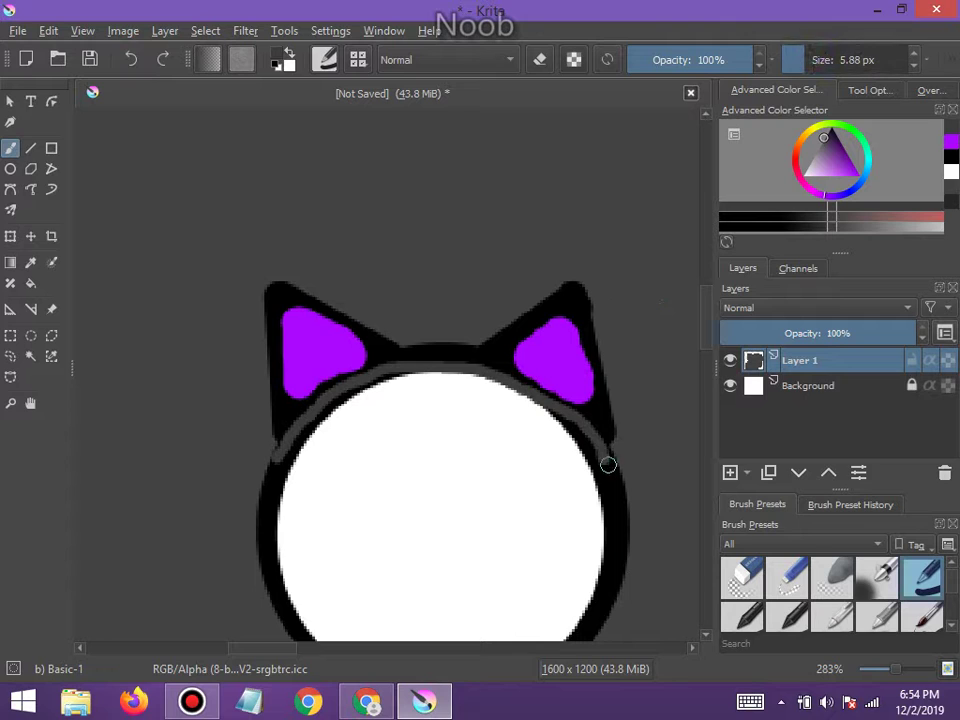
pyautogui.moveTo(604, 461)
pyautogui.mouseDown()
pyautogui.moveTo(609, 496)
pyautogui.moveTo(580, 508)
pyautogui.moveTo(602, 508)
pyautogui.mouseUp()
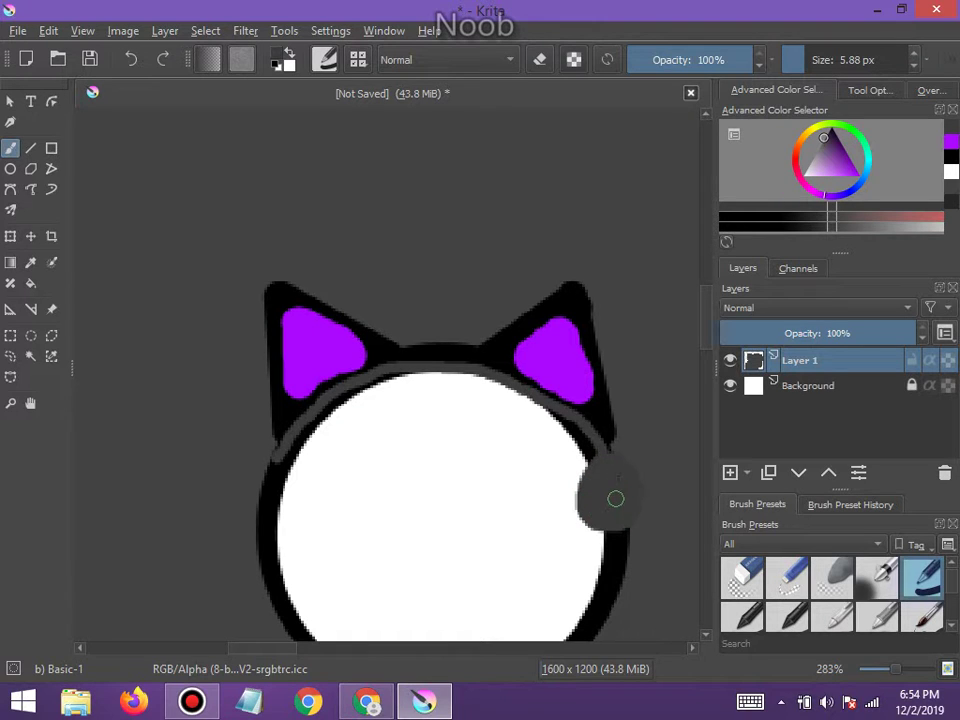
pyautogui.scroll(-4, 615, 498)
pyautogui.scroll(5, 610, 500)
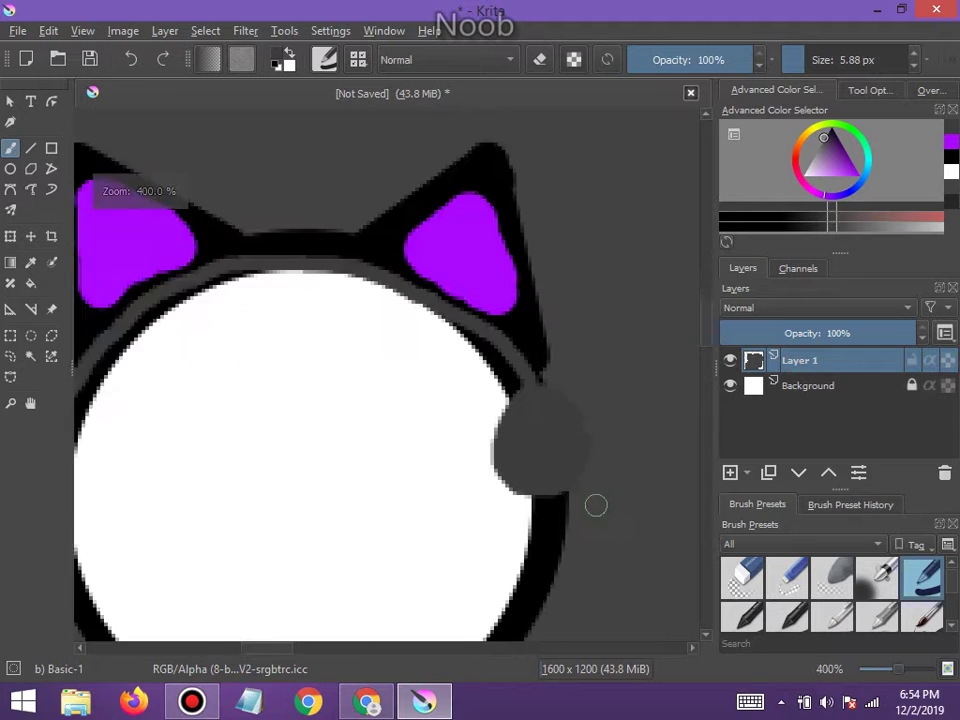
pyautogui.scroll(1, 596, 505)
pyautogui.click(131, 67)
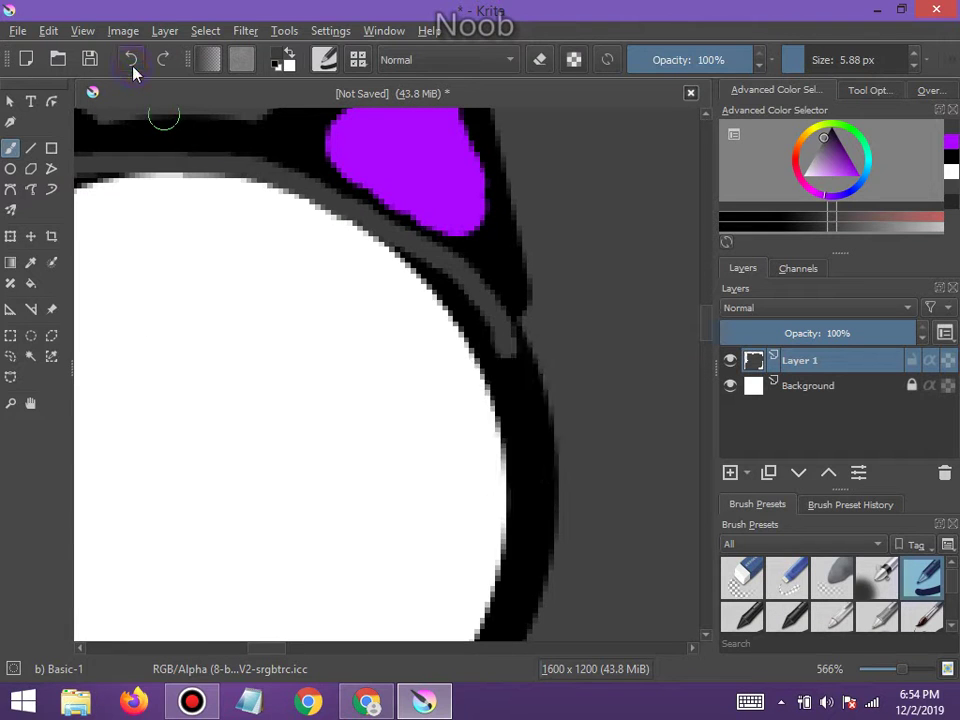
pyautogui.click(133, 70)
# Paint a thin dark grey headband arc along the upper face outline with a 1.75 px brush, extending down the right side
pyautogui.scroll(-2, 531, 465)
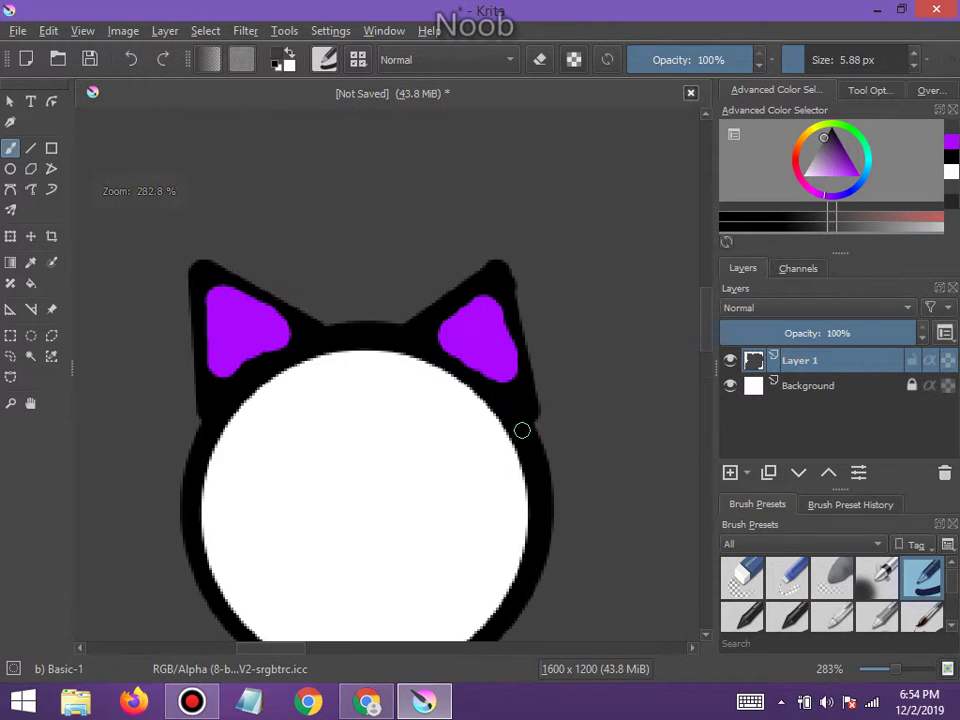
pyautogui.click(790, 59)
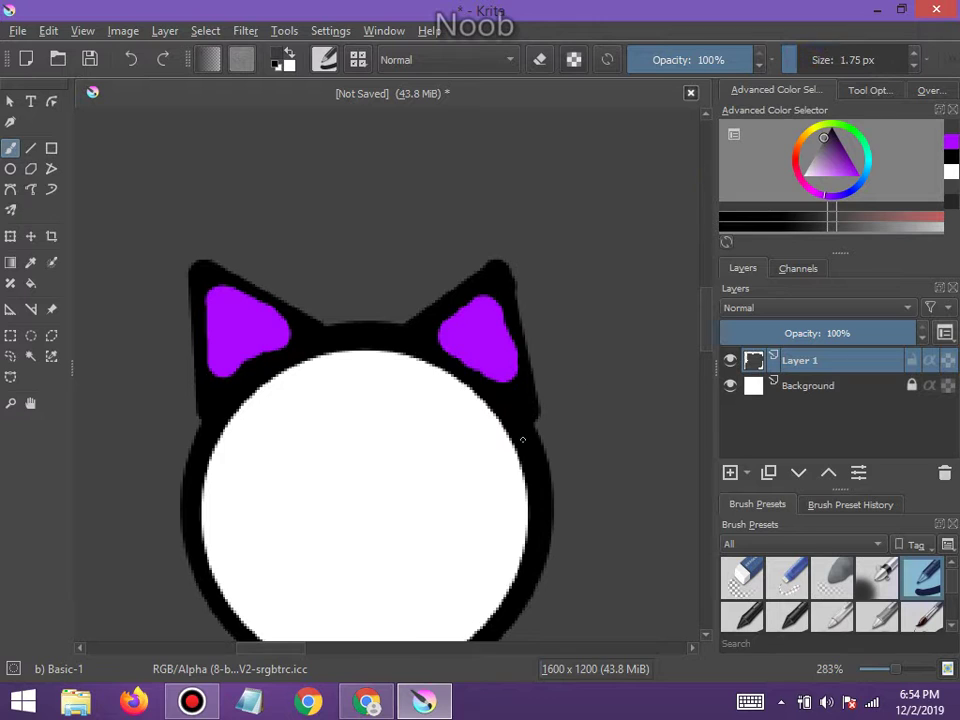
pyautogui.moveTo(538, 471); pyautogui.dragTo(510, 423)
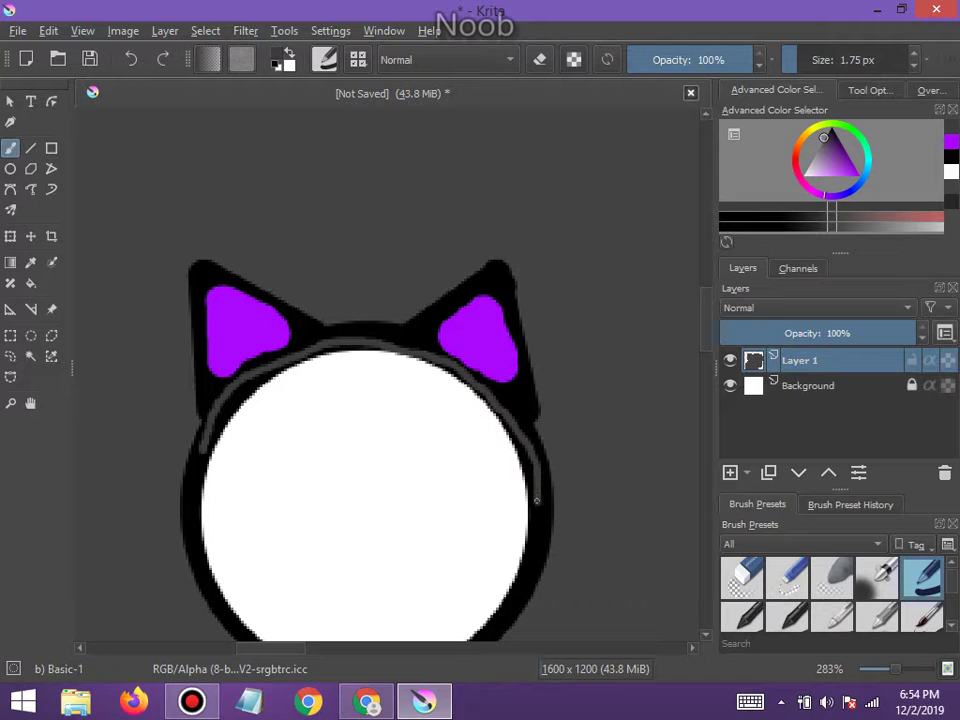
# Paint a round ear cup in darker grey at the headband's right end with a single 23.33 px brush dab
pyautogui.click(797, 62)
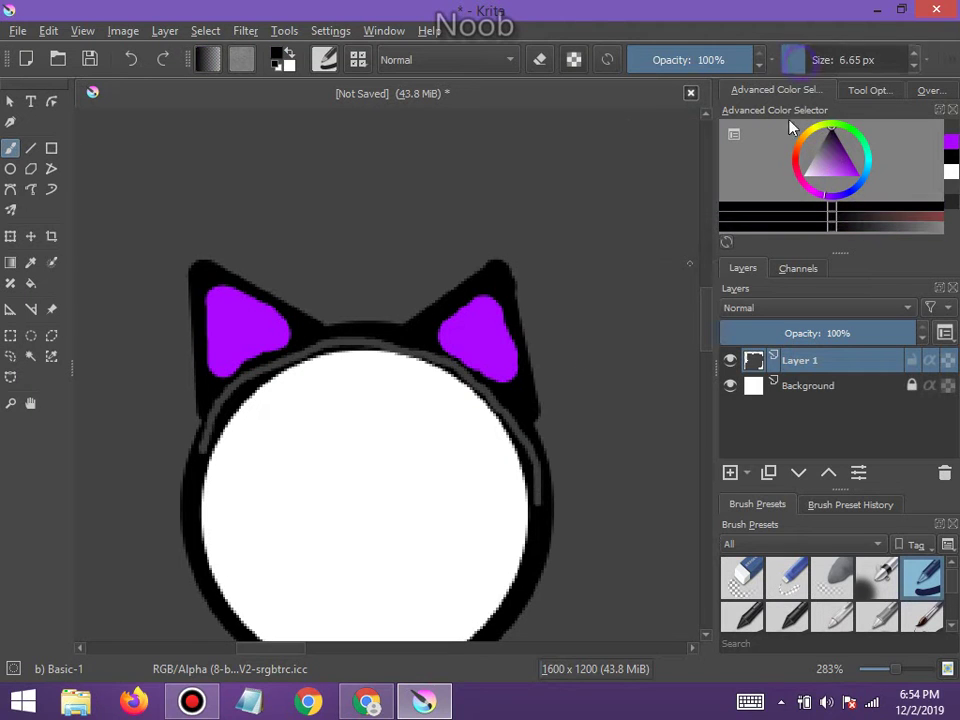
pyautogui.click(822, 63)
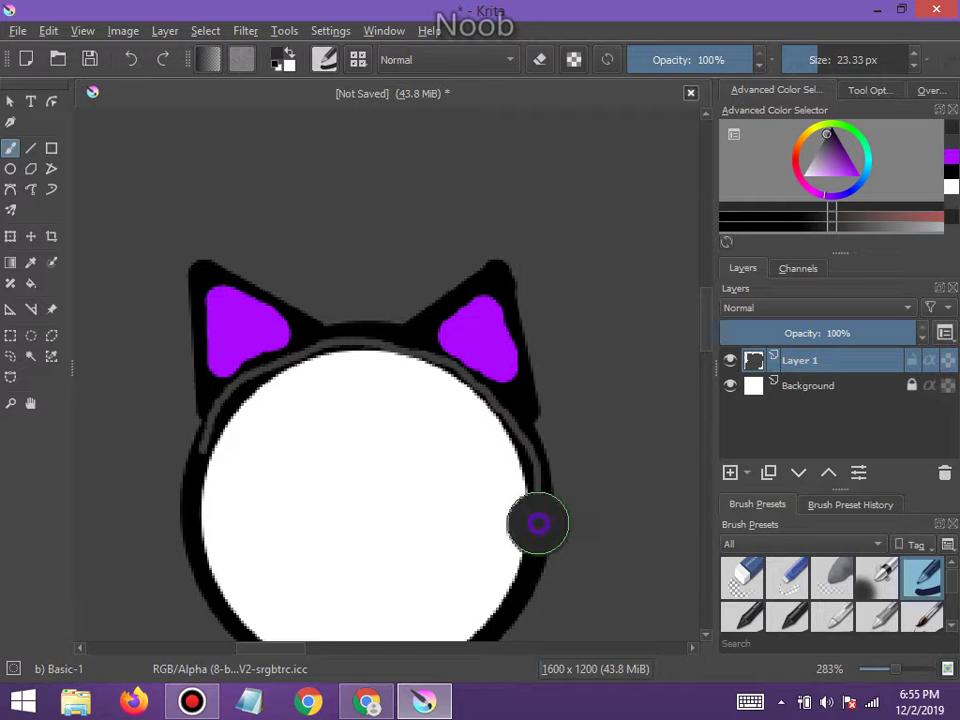
pyautogui.click(538, 523)
pyautogui.scroll(-2, 600, 525)
pyautogui.scroll(3, 640, 525)
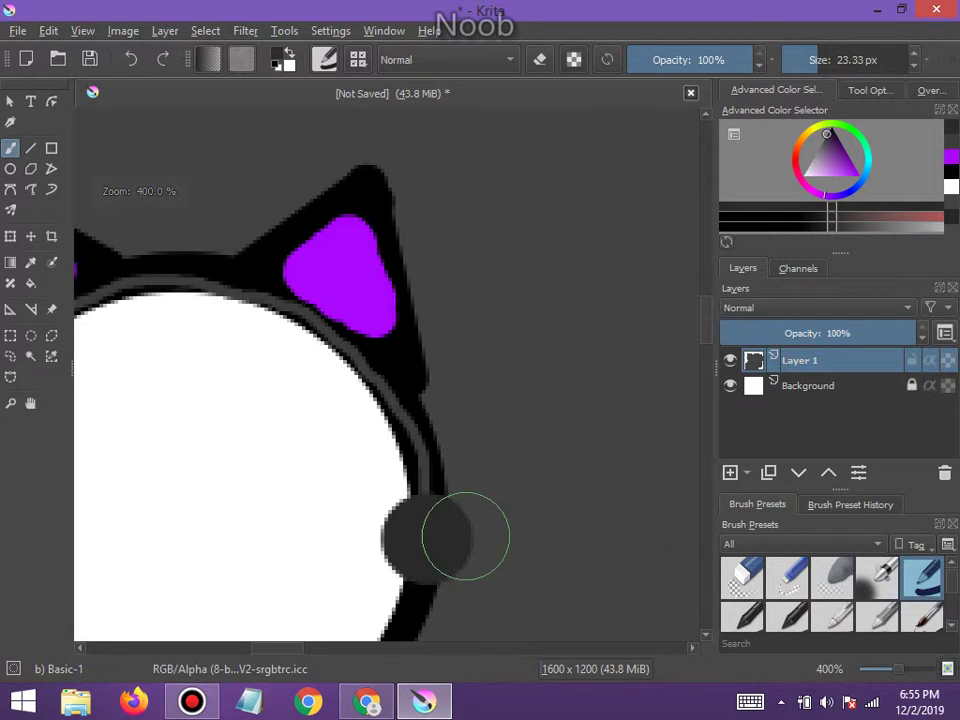
# Paint a small blue dot on the ear cup with a 4.53 px brush
pyautogui.click(868, 176)
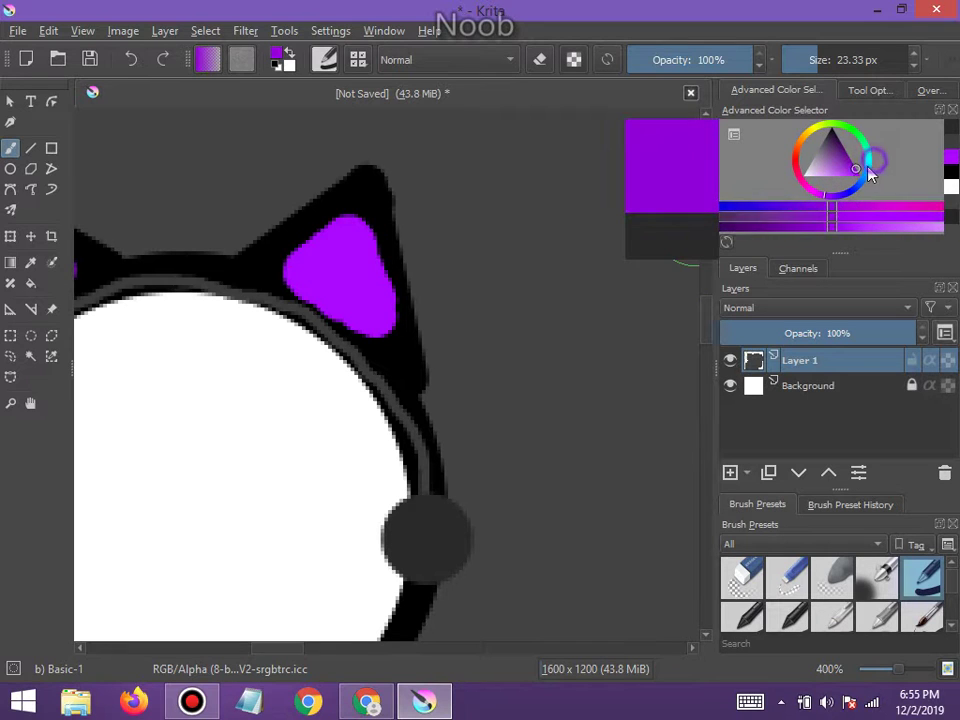
pyautogui.moveTo(868, 176); pyautogui.dragTo(810, 186)
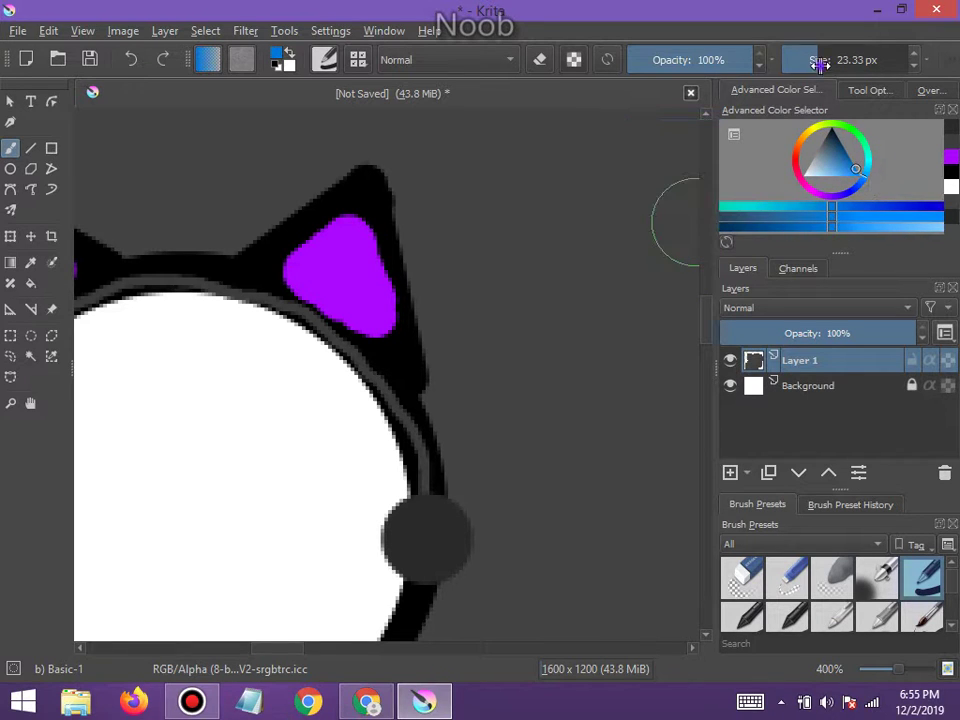
pyautogui.moveTo(818, 62); pyautogui.dragTo(798, 62)
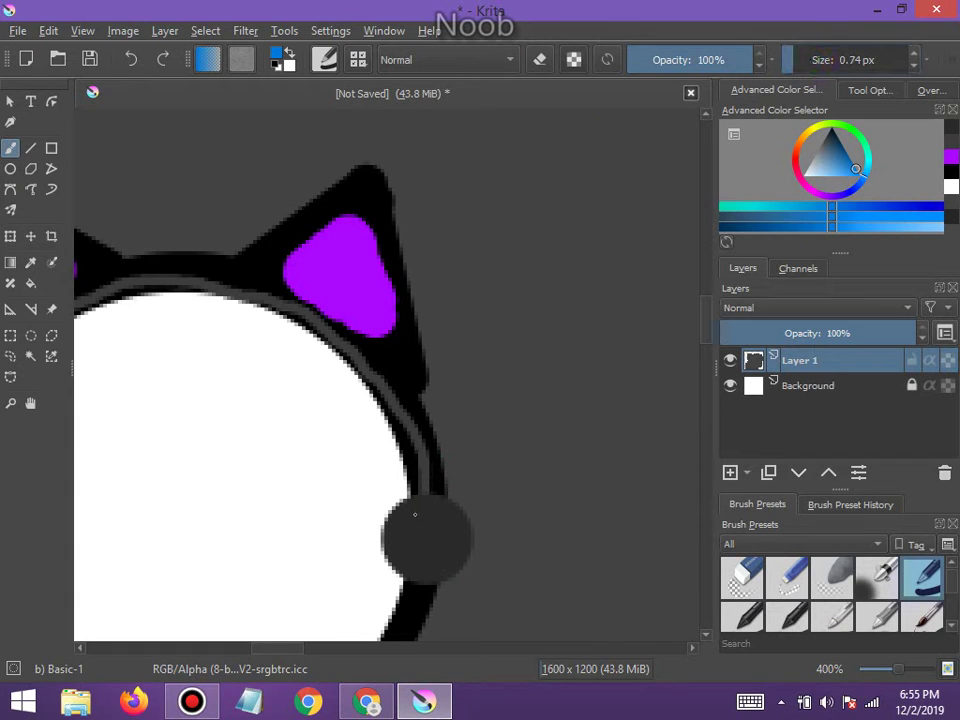
pyautogui.click(848, 203)
pyautogui.moveTo(797, 60); pyautogui.dragTo(800, 60)
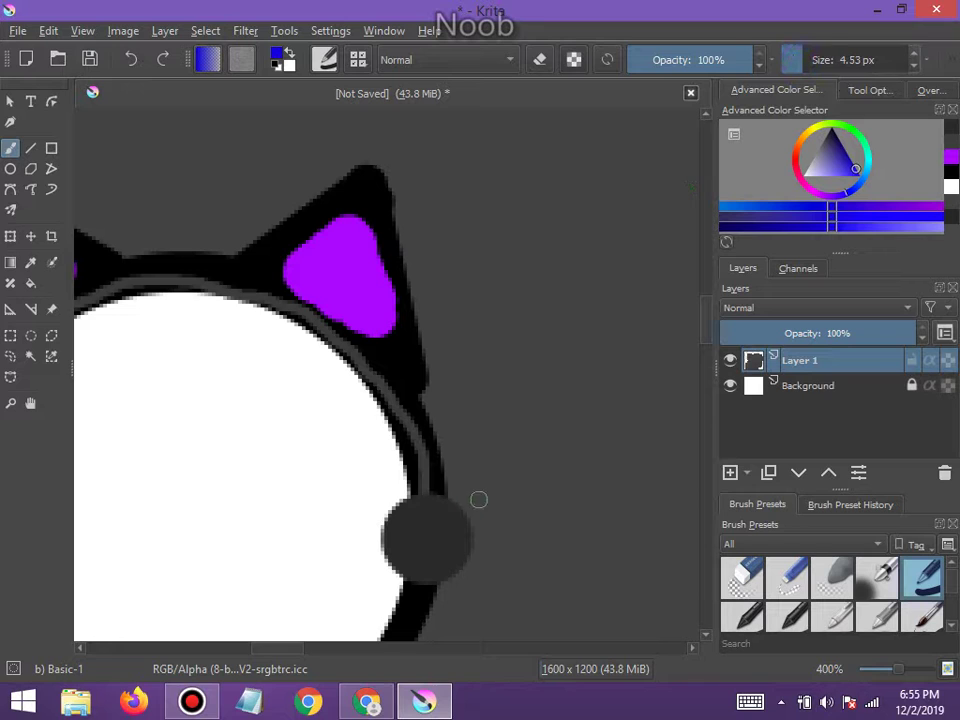
pyautogui.click(435, 545)
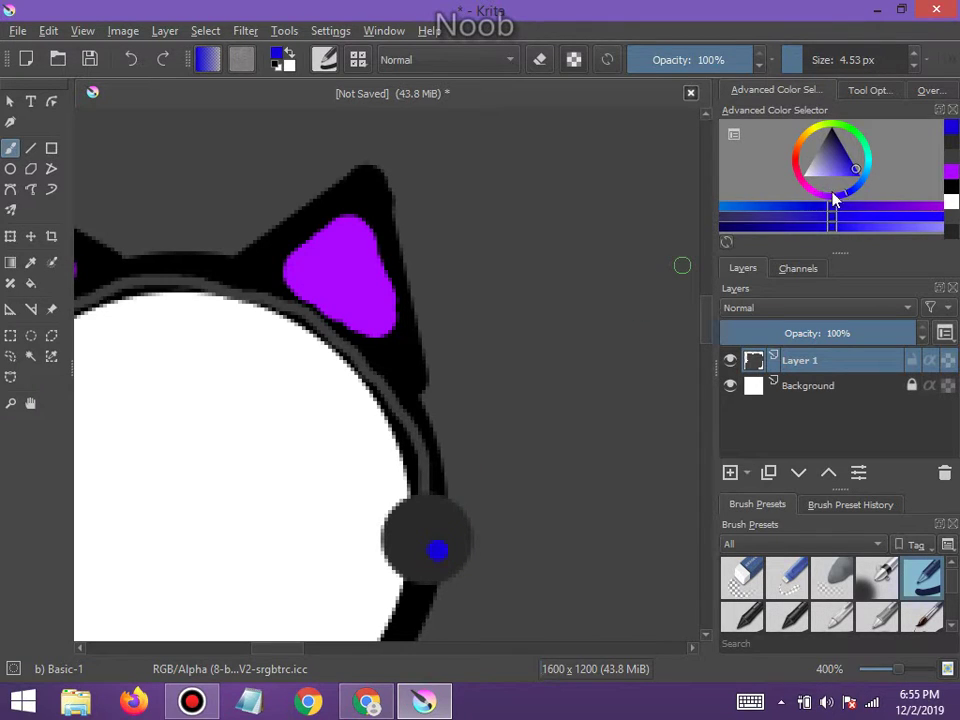
# Paint a cyan bent stroke around the blue dot's upper left, undoing the thick 4.53 px attempt and redrawing it with a 1.44 px brush
pyautogui.moveTo(823, 202); pyautogui.dragTo(872, 167)
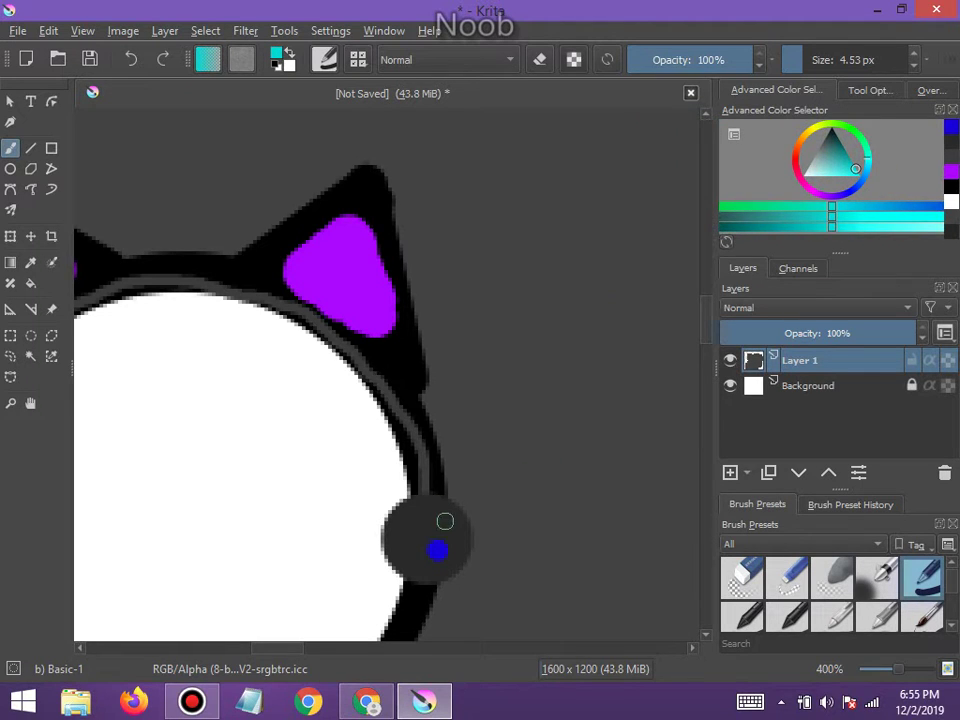
pyautogui.moveTo(452, 527)
pyautogui.mouseDown()
pyautogui.moveTo(427, 521)
pyautogui.moveTo(407, 552)
pyautogui.mouseUp()
pyautogui.scroll(-5, 332, 540)
pyautogui.scroll(5, 332, 540)
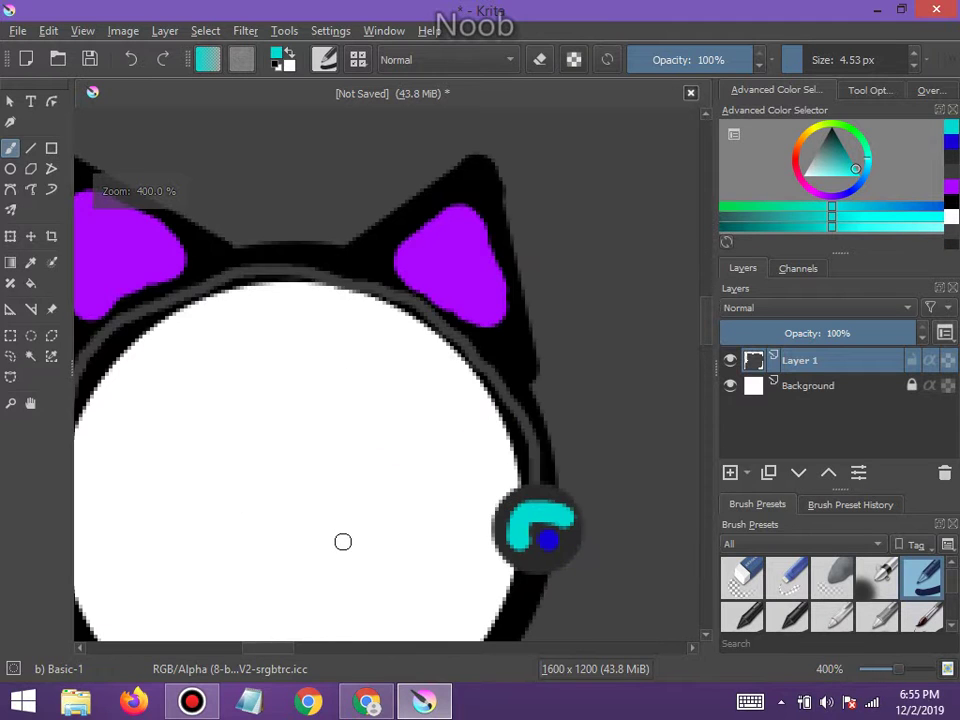
pyautogui.click(130, 59)
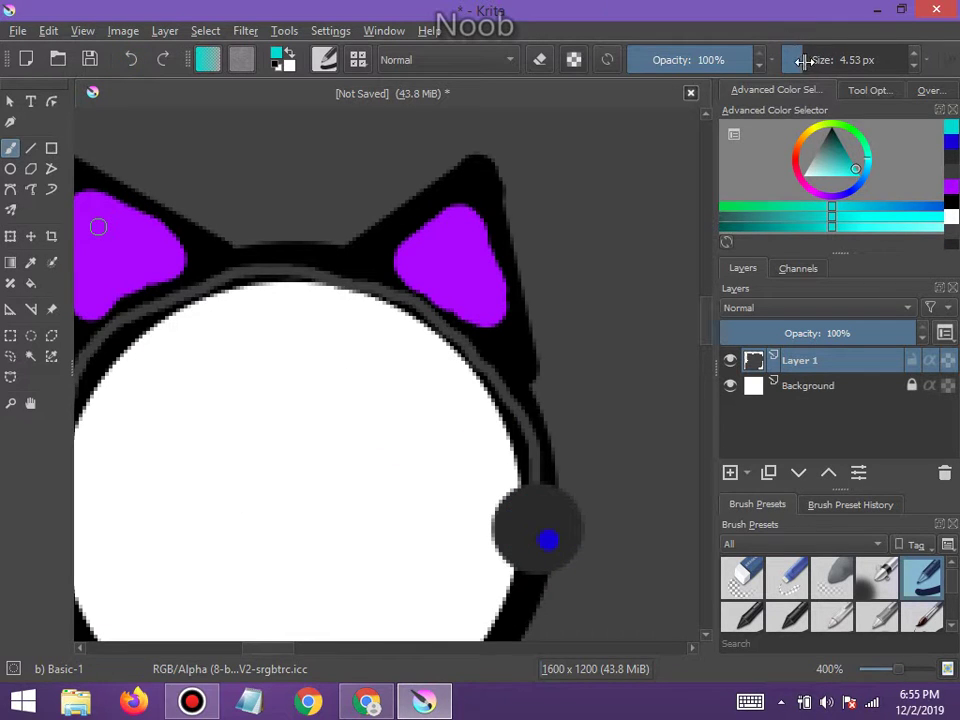
pyautogui.moveTo(803, 61); pyautogui.dragTo(793, 62)
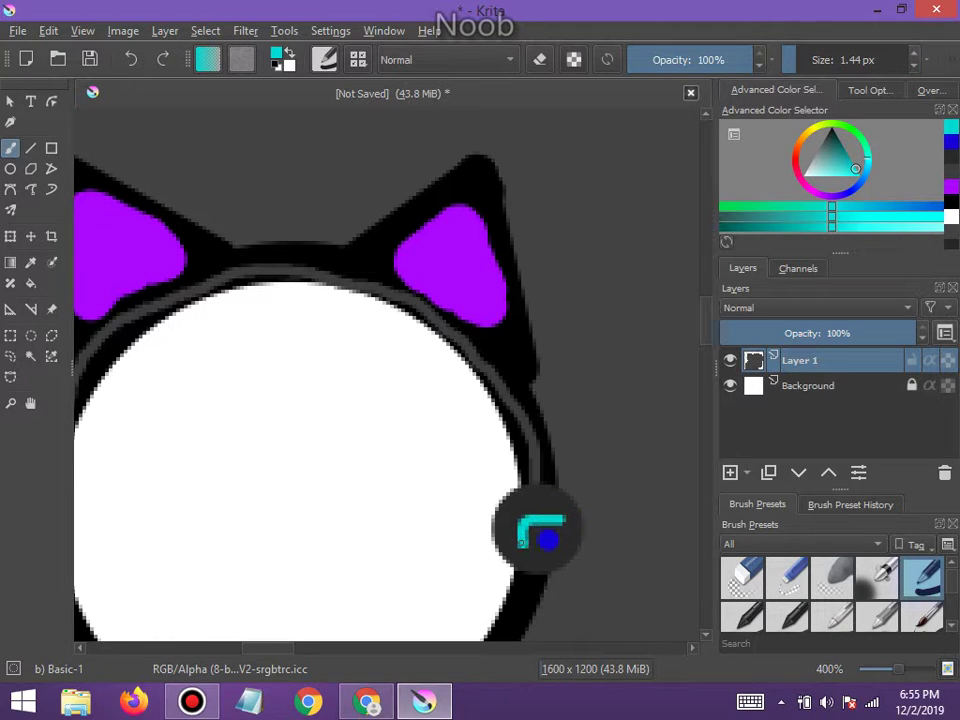
# Try a darker teal bent stroke outside the cyan one, undo it, and redraw it over the top and right of the blue dot
pyautogui.click(846, 158)
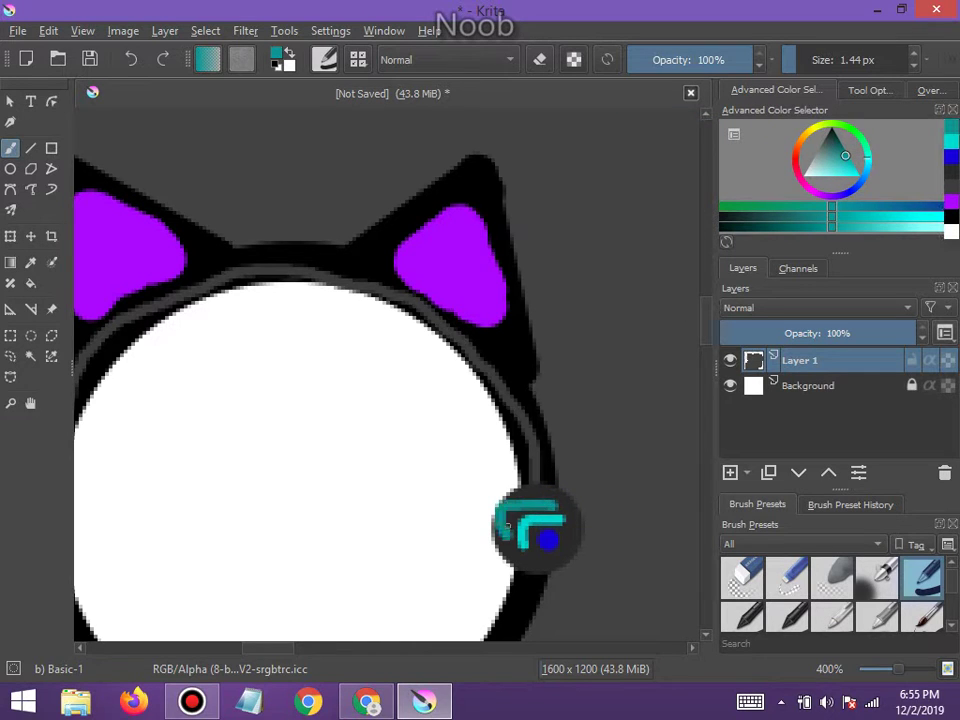
pyautogui.scroll(-3, 381, 402)
pyautogui.scroll(6, 350, 390)
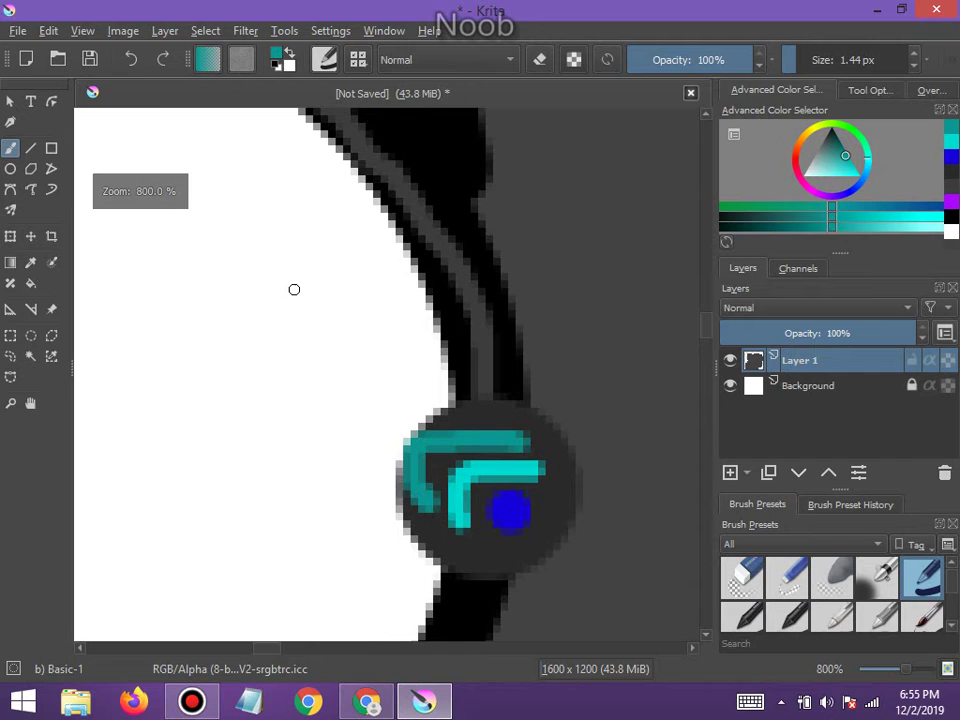
pyautogui.click(131, 59)
pyautogui.moveTo(552, 512)
pyautogui.mouseDown()
pyautogui.moveTo(560, 455)
pyautogui.moveTo(545, 438)
pyautogui.moveTo(465, 436)
pyautogui.mouseUp()
pyautogui.scroll(-4, 413, 456)
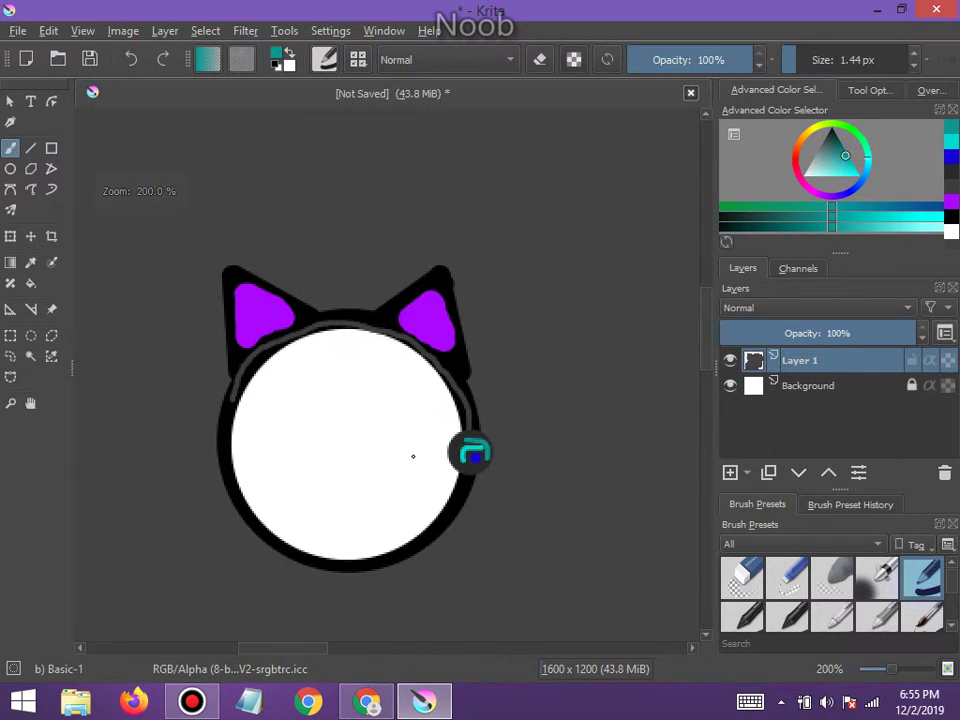
pyautogui.scroll(-1, 408, 434)
pyautogui.scroll(3, 400, 430)
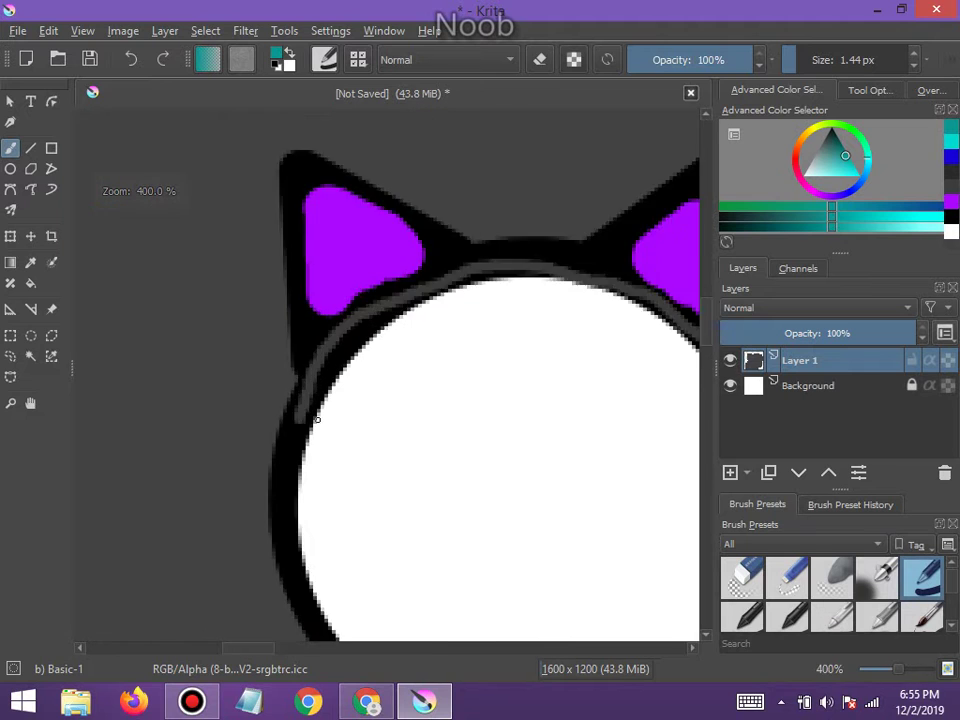
pyautogui.scroll(-1, 363, 412)
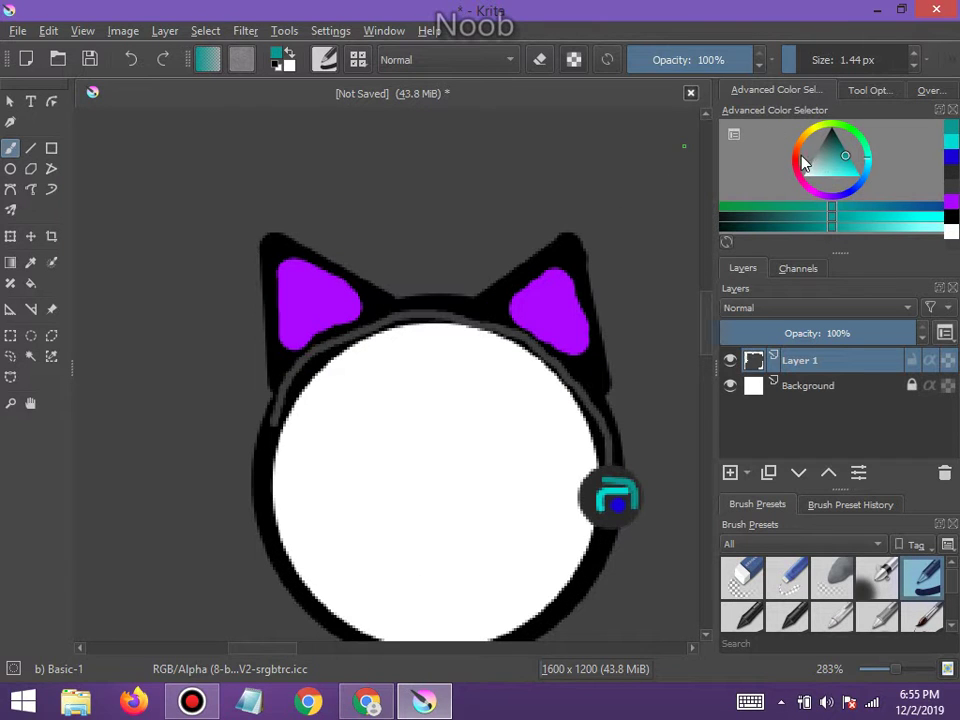
# Paint a jagged dark red fringe line across the upper part of the white face with the 1.44 px brush
pyautogui.moveTo(800, 173); pyautogui.dragTo(847, 160)
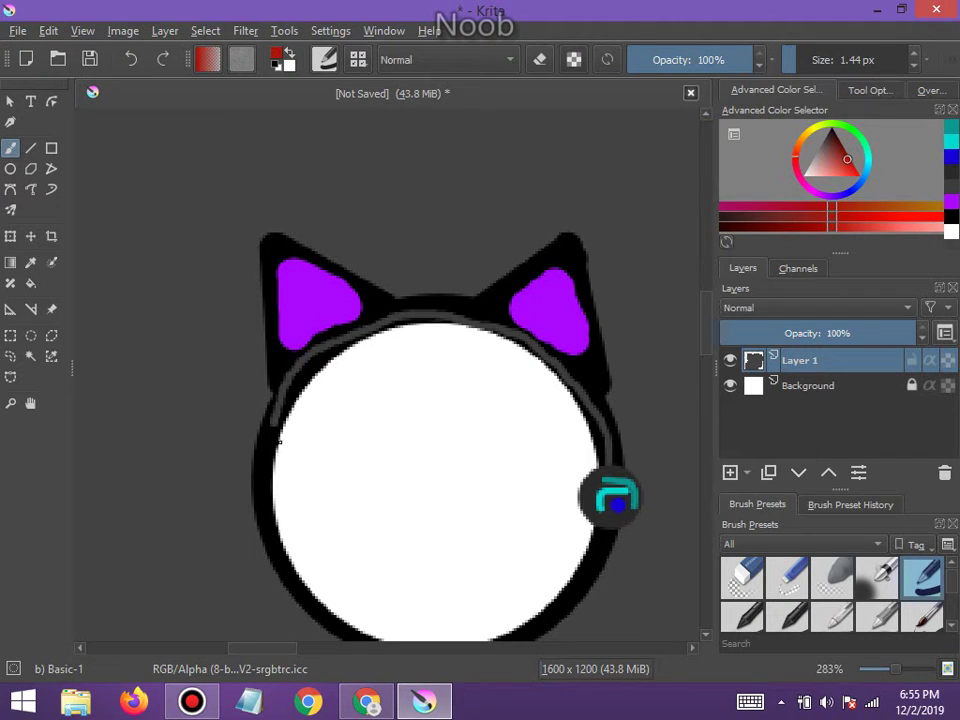
pyautogui.moveTo(273, 469); pyautogui.dragTo(278, 481)
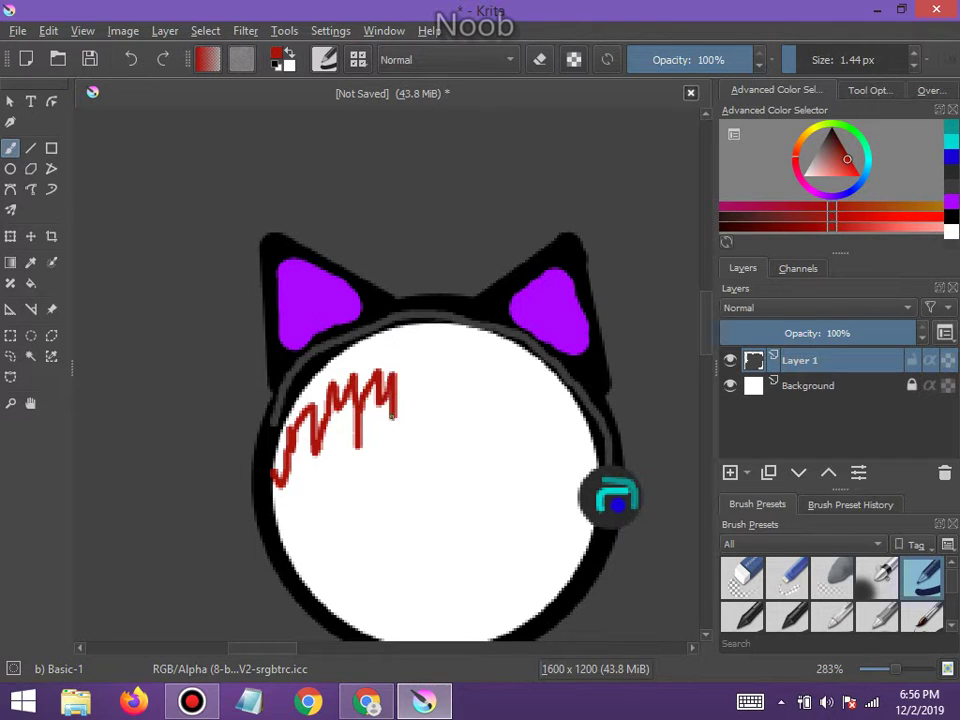
pyautogui.moveTo(393, 418)
pyautogui.mouseDown()
pyautogui.moveTo(424, 370)
pyautogui.moveTo(422, 442)
pyautogui.moveTo(452, 360)
pyautogui.mouseUp()
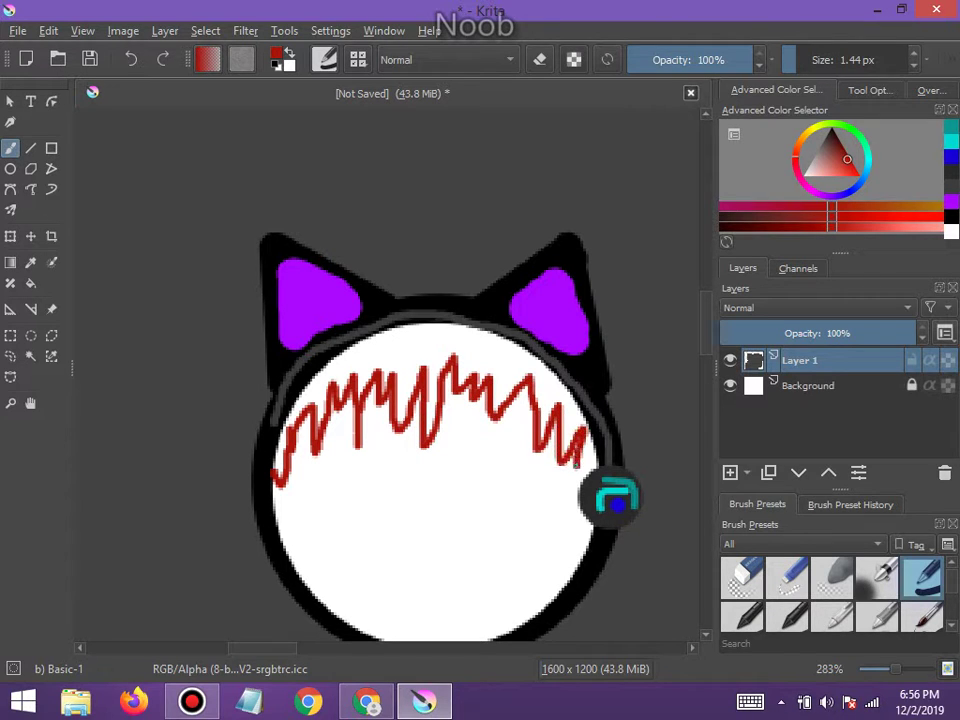
# Fill the gap between the fringe line's right end and the black face outline in dark red with the 1.44 px brush
pyautogui.scroll(-4, 444, 344)
pyautogui.scroll(6, 572, 446)
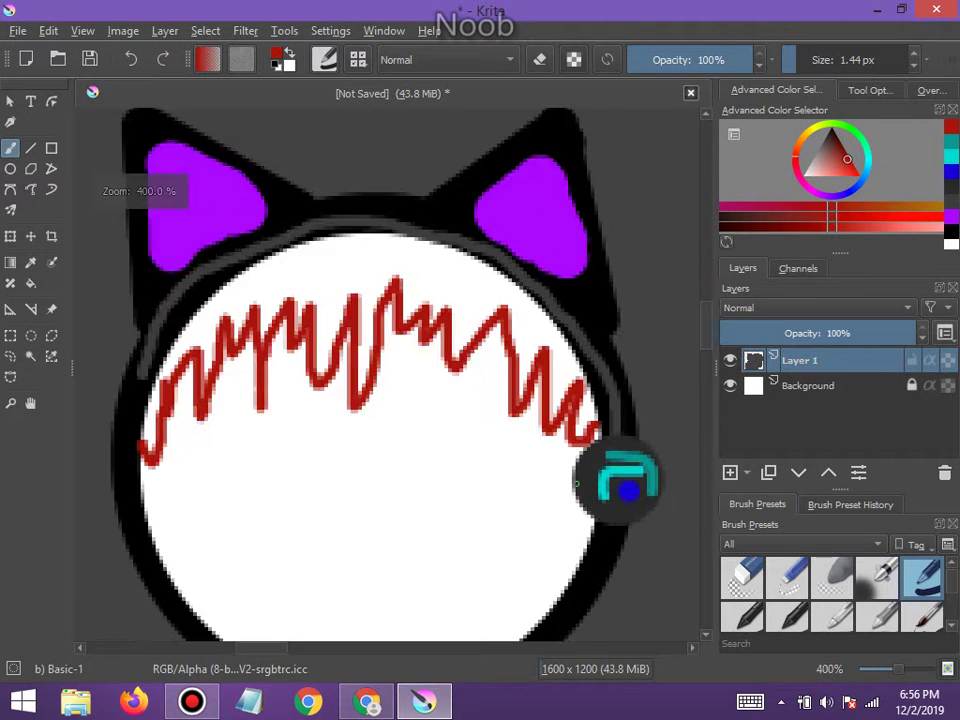
pyautogui.scroll(3, 572, 446)
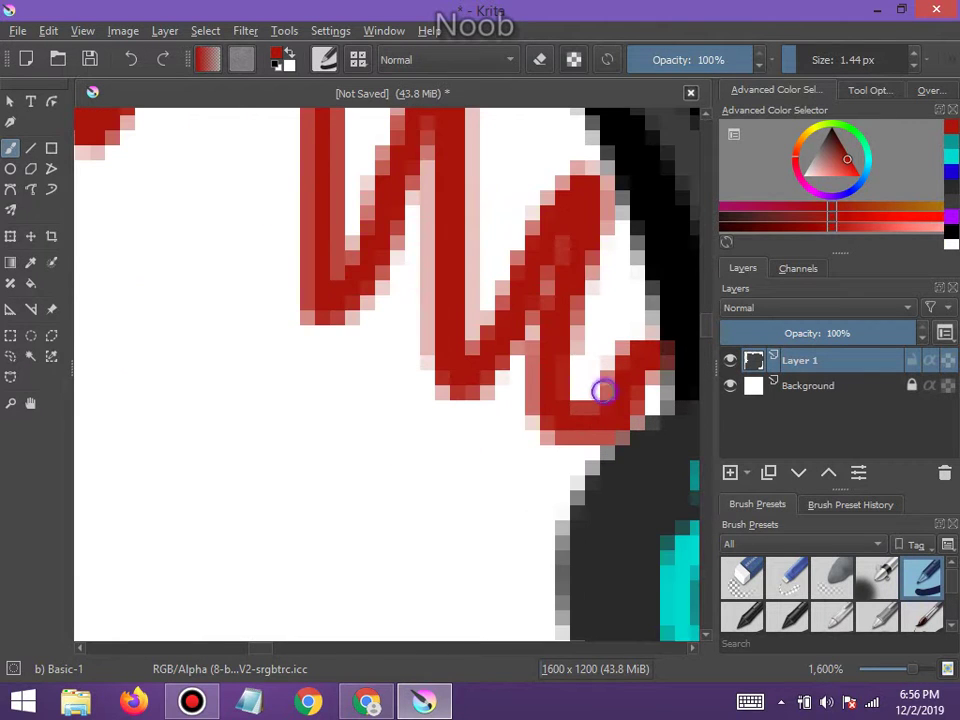
pyautogui.moveTo(567, 376)
pyautogui.mouseDown()
pyautogui.moveTo(593, 357)
pyautogui.moveTo(600, 372)
pyautogui.moveTo(575, 342)
pyautogui.moveTo(576, 321)
pyautogui.moveTo(604, 320)
pyautogui.moveTo(605, 355)
pyautogui.moveTo(592, 363)
pyautogui.moveTo(643, 316)
pyautogui.moveTo(642, 290)
pyautogui.moveTo(611, 234)
pyautogui.moveTo(613, 205)
pyautogui.moveTo(594, 209)
pyautogui.moveTo(592, 299)
pyautogui.moveTo(621, 319)
pyautogui.moveTo(584, 271)
pyautogui.mouseUp()
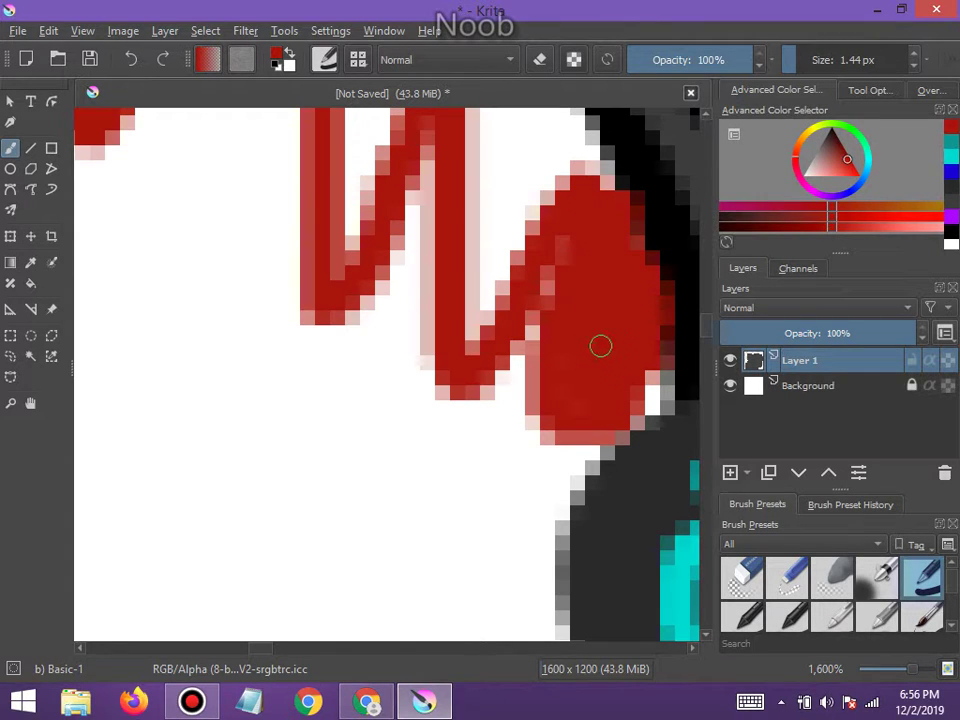
pyautogui.moveTo(600, 346); pyautogui.dragTo(637, 387)
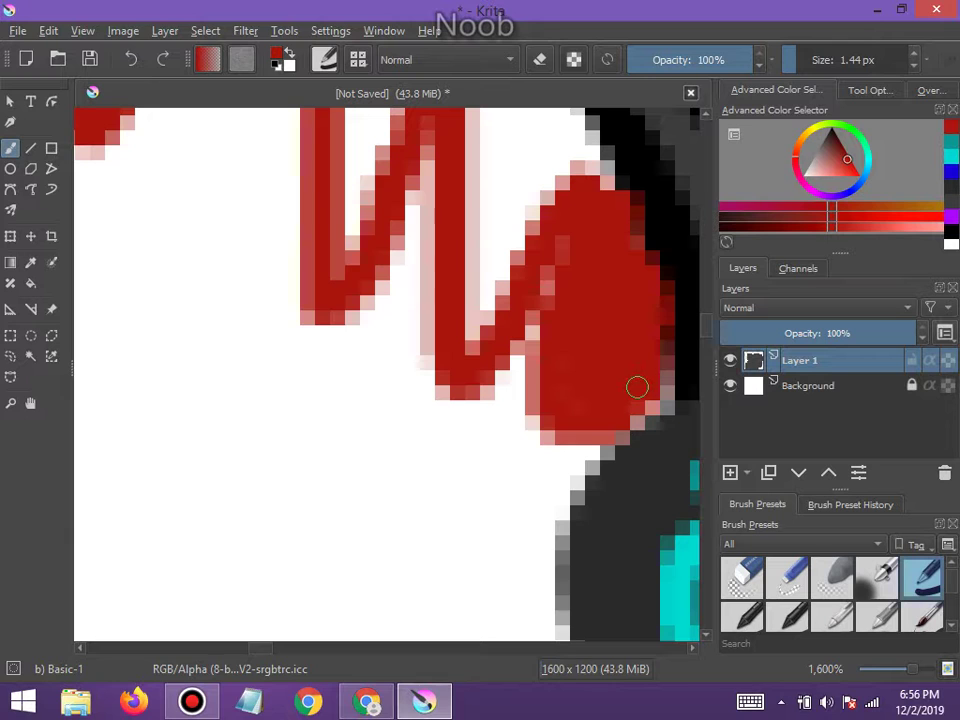
# Fill the right part of the hair in dark red between fringe line and face outline with a 7.48 px brush
pyautogui.click(803, 59)
pyautogui.scroll(-3, 525, 185)
pyautogui.scroll(2, 530, 195)
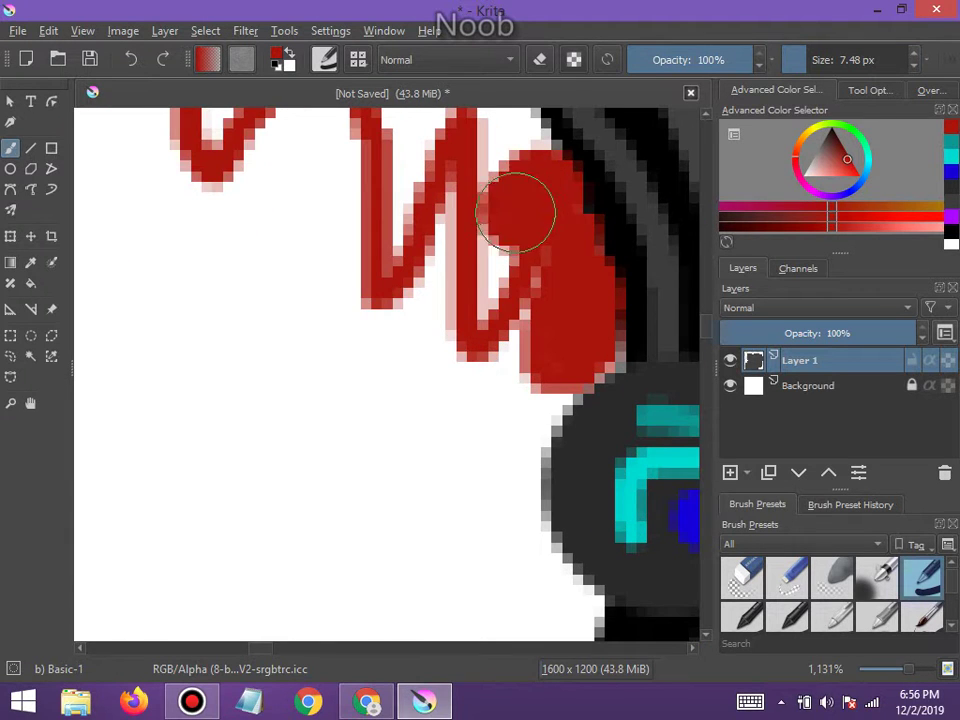
pyautogui.scroll(-5, 500, 250)
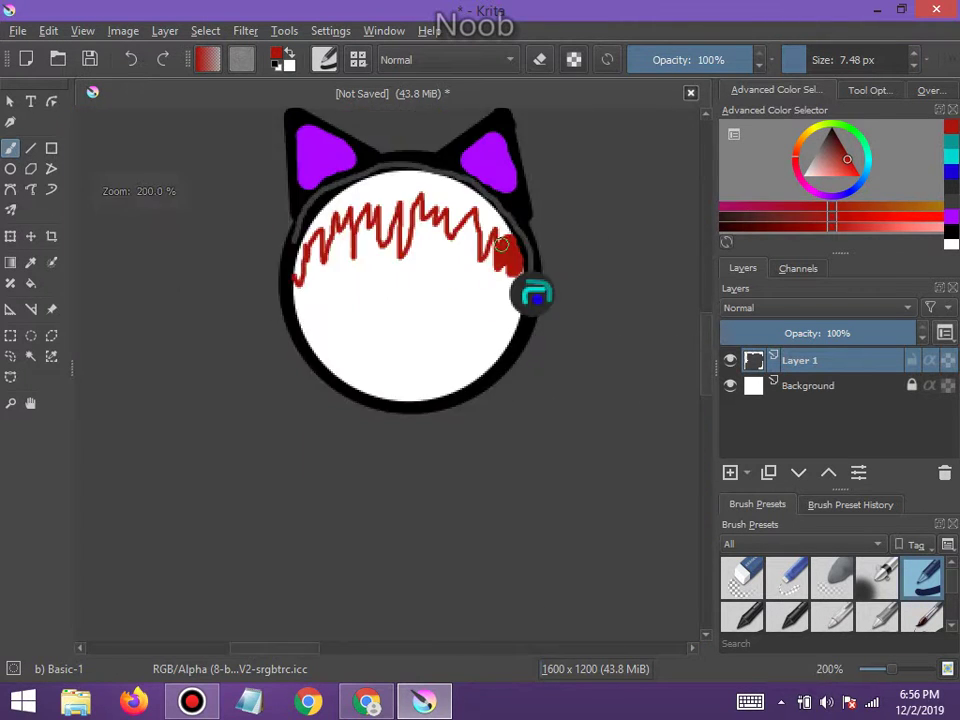
pyautogui.scroll(4, 500, 243)
pyautogui.moveTo(499, 231)
pyautogui.mouseDown()
pyautogui.moveTo(496, 311)
pyautogui.moveTo(481, 268)
pyautogui.moveTo(398, 180)
pyautogui.moveTo(350, 149)
pyautogui.moveTo(332, 195)
pyautogui.moveTo(300, 223)
pyautogui.moveTo(295, 180)
pyautogui.moveTo(315, 159)
pyautogui.moveTo(338, 157)
pyautogui.moveTo(391, 190)
pyautogui.moveTo(416, 221)
pyautogui.moveTo(422, 272)
pyautogui.moveTo(406, 230)
pyautogui.moveTo(456, 265)
pyautogui.moveTo(488, 318)
pyautogui.mouseUp()
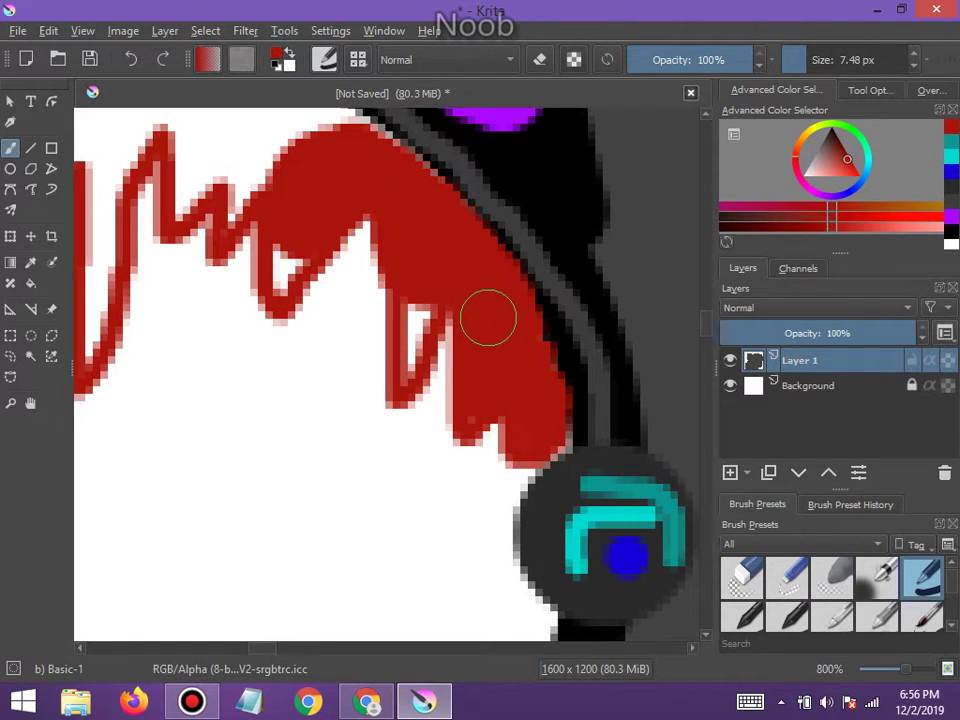
# Extend the dark red hair fill across the top of the head towards the left ear with the 7.48 px brush
pyautogui.scroll(-8, 488, 318)
pyautogui.scroll(8, 403, 251)
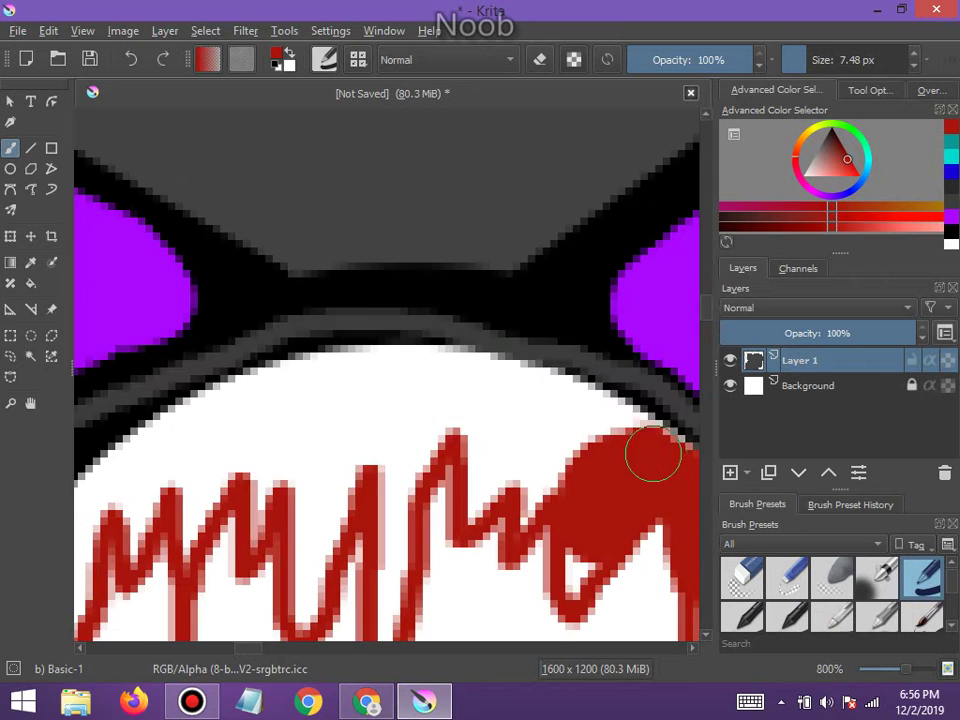
pyautogui.moveTo(653, 455)
pyautogui.mouseDown()
pyautogui.moveTo(543, 396)
pyautogui.moveTo(427, 367)
pyautogui.moveTo(334, 368)
pyautogui.moveTo(241, 392)
pyautogui.moveTo(130, 458)
pyautogui.moveTo(92, 509)
pyautogui.moveTo(98, 470)
pyautogui.moveTo(100, 521)
pyautogui.moveTo(80, 550)
pyautogui.moveTo(72, 592)
pyautogui.moveTo(141, 514)
pyautogui.moveTo(137, 503)
pyautogui.moveTo(188, 455)
pyautogui.moveTo(254, 422)
pyautogui.moveTo(440, 417)
pyautogui.moveTo(563, 457)
pyautogui.moveTo(513, 449)
pyautogui.moveTo(489, 461)
pyautogui.moveTo(473, 425)
pyautogui.moveTo(416, 422)
pyautogui.moveTo(390, 454)
pyautogui.moveTo(384, 493)
pyautogui.moveTo(407, 446)
pyautogui.moveTo(347, 456)
pyautogui.moveTo(313, 522)
pyautogui.moveTo(309, 485)
pyautogui.mouseUp()
pyautogui.moveTo(286, 460)
pyautogui.mouseDown()
pyautogui.moveTo(268, 478)
pyautogui.moveTo(264, 523)
pyautogui.moveTo(261, 471)
pyautogui.moveTo(214, 469)
pyautogui.moveTo(193, 514)
pyautogui.moveTo(208, 482)
pyautogui.mouseUp()
pyautogui.scroll(-2, 321, 438)
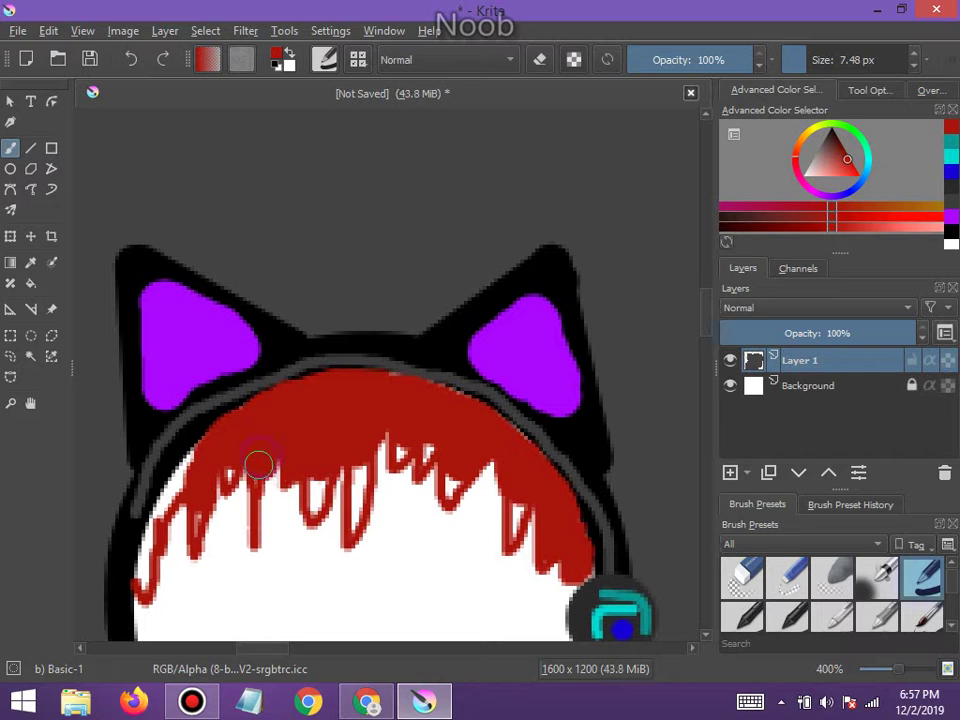
# Try to fill the white gap at the hair's left end with the 7.48 px brush, and undo the last stroke
pyautogui.scroll(2, 261, 462)
pyautogui.scroll(-1, 215, 462)
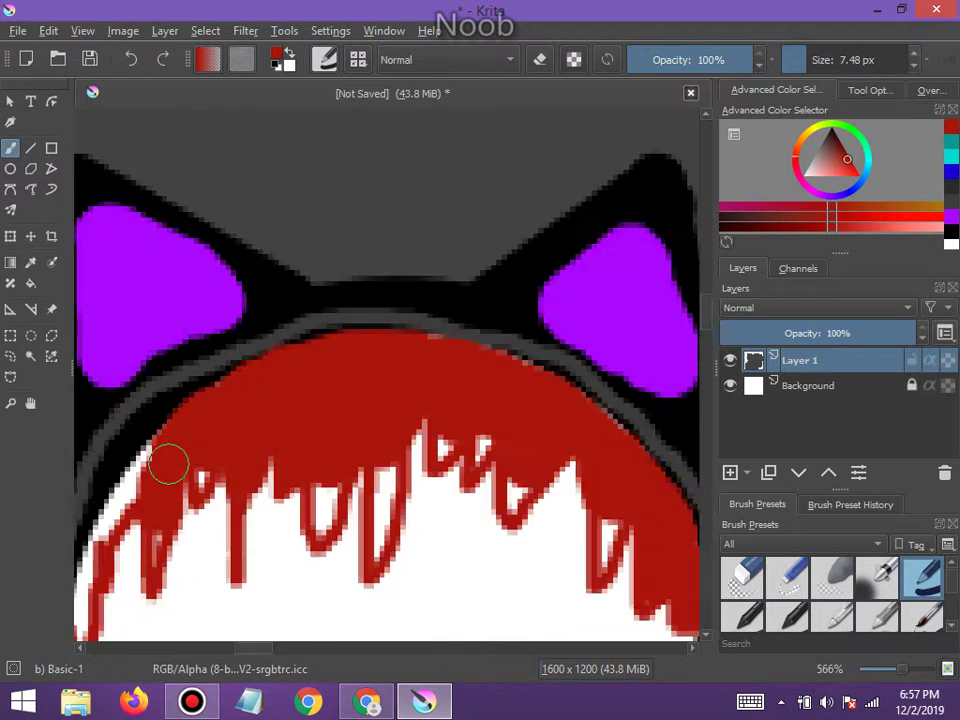
pyautogui.moveTo(175, 457)
pyautogui.mouseDown()
pyautogui.moveTo(122, 529)
pyautogui.moveTo(101, 608)
pyautogui.moveTo(124, 531)
pyautogui.moveTo(163, 466)
pyautogui.mouseUp()
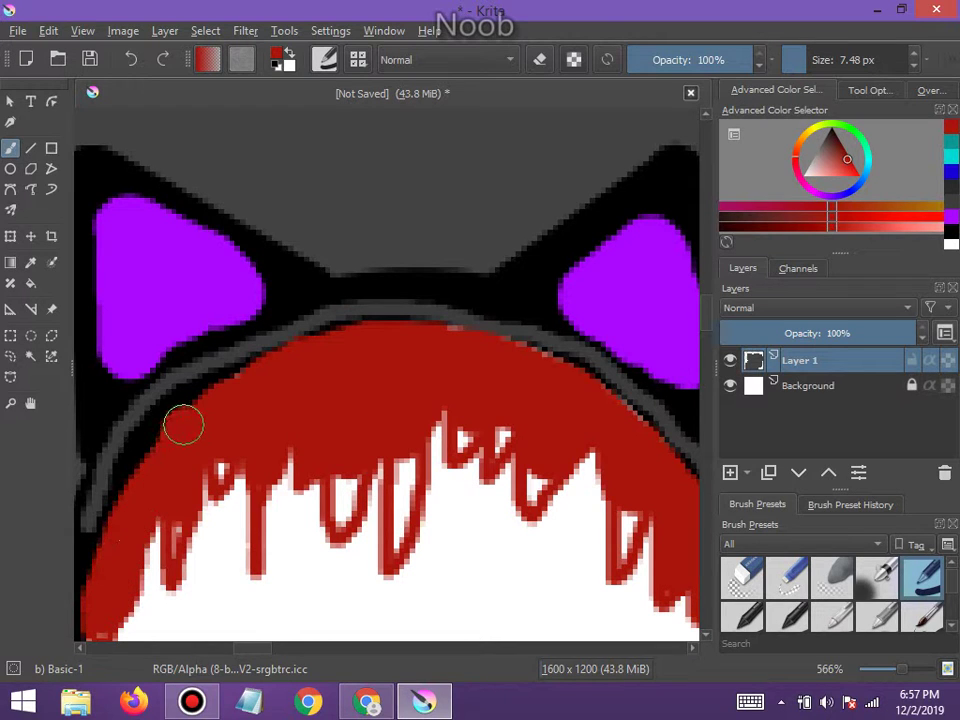
pyautogui.scroll(-2, 199, 420)
pyautogui.scroll(2, 197, 447)
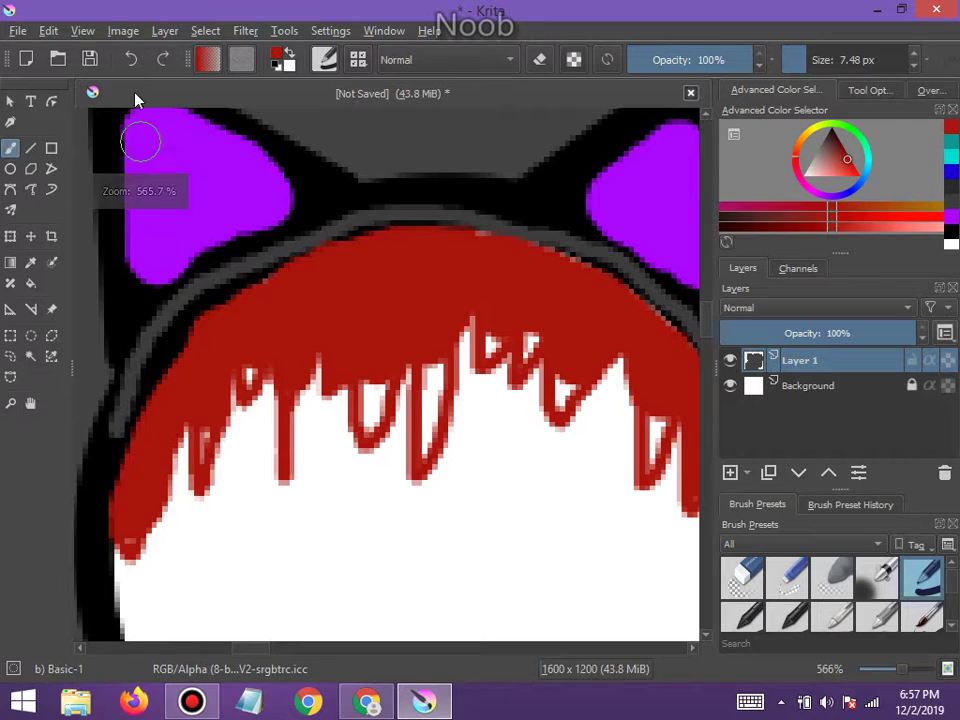
pyautogui.click(131, 62)
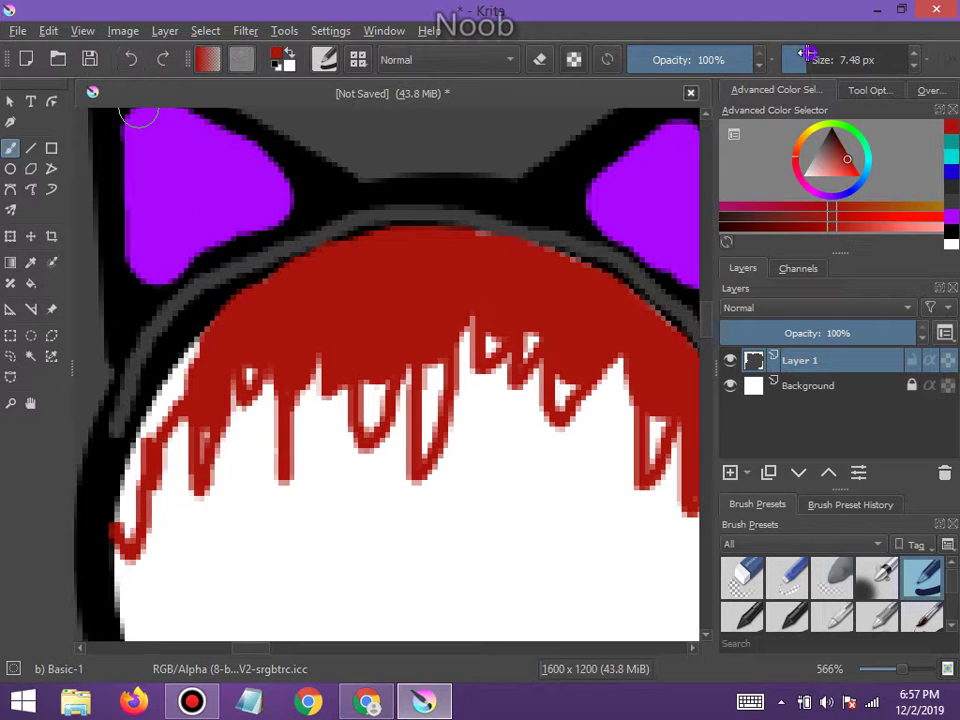
# Fill the hair's left end in dark red with a 6.65 px brush and the white gaps inside the strands with a 2.48 px brush
pyautogui.press('[')
pyautogui.moveTo(127, 520)
pyautogui.mouseDown()
pyautogui.moveTo(137, 444)
pyautogui.moveTo(189, 356)
pyautogui.moveTo(204, 350)
pyautogui.moveTo(210, 397)
pyautogui.moveTo(206, 336)
pyautogui.moveTo(206, 345)
pyautogui.moveTo(238, 317)
pyautogui.mouseUp()
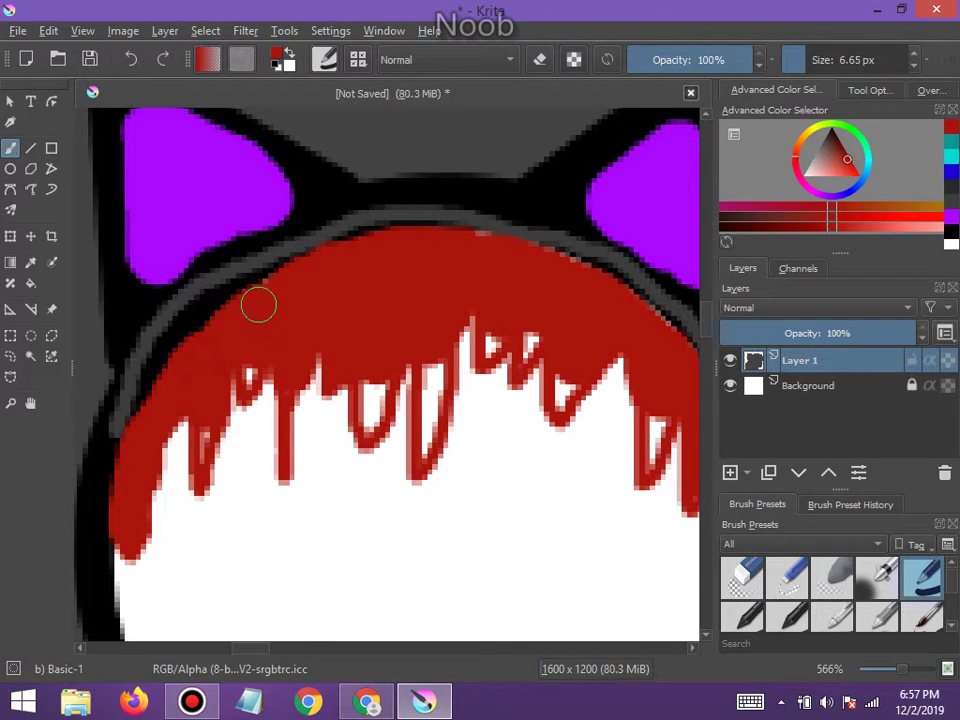
pyautogui.click(797, 50)
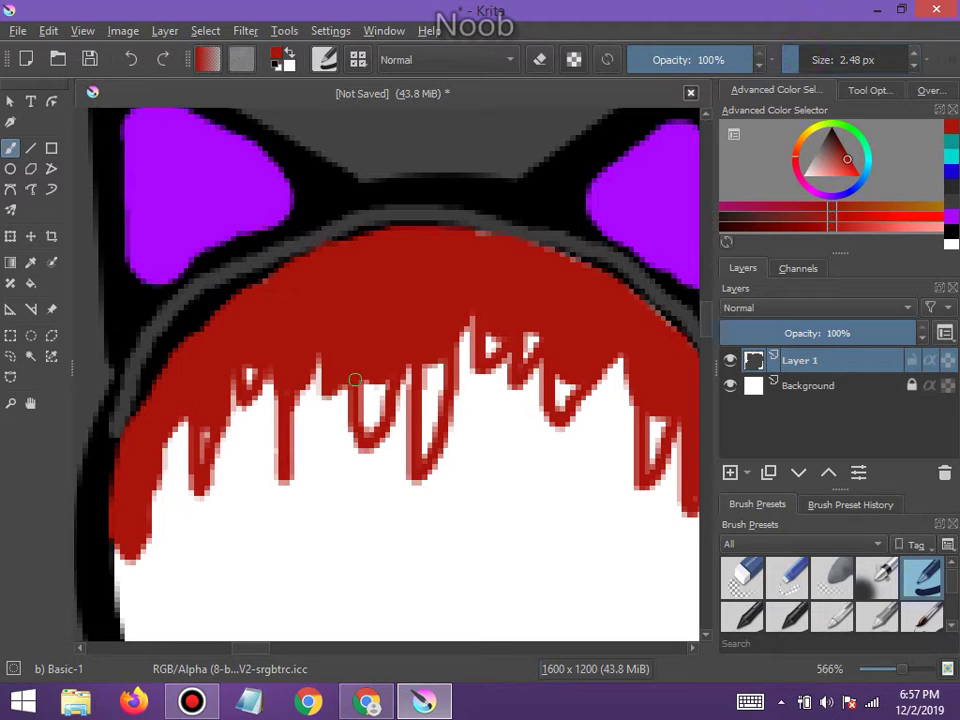
pyautogui.moveTo(354, 381)
pyautogui.mouseDown()
pyautogui.moveTo(364, 425)
pyautogui.moveTo(380, 389)
pyautogui.moveTo(373, 378)
pyautogui.moveTo(372, 407)
pyautogui.moveTo(431, 373)
pyautogui.moveTo(423, 364)
pyautogui.moveTo(419, 452)
pyautogui.moveTo(440, 357)
pyautogui.moveTo(433, 398)
pyautogui.mouseUp()
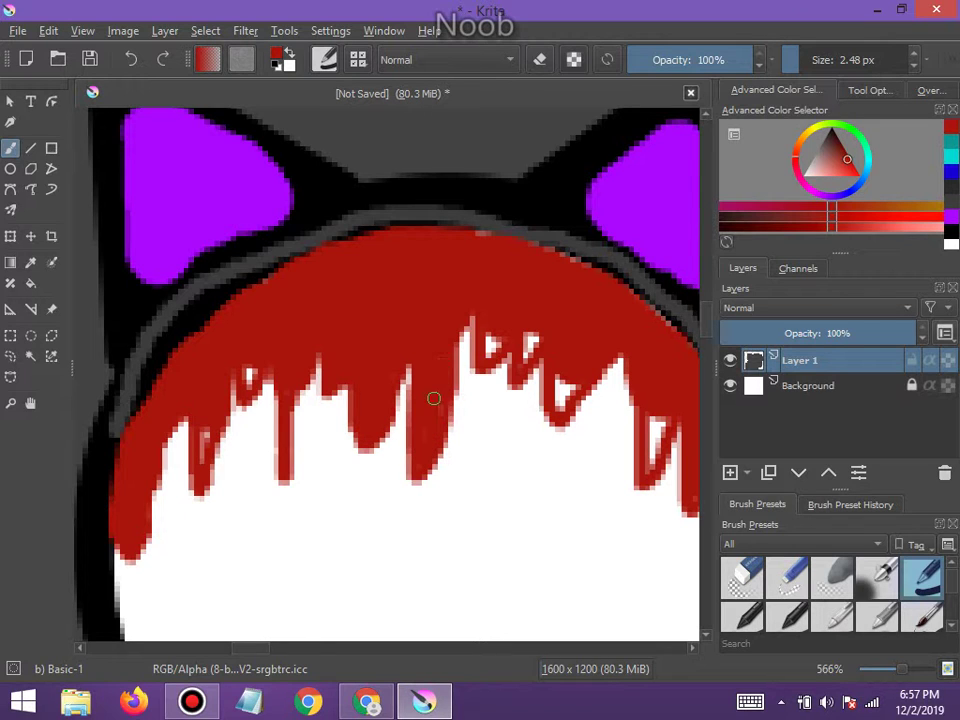
pyautogui.moveTo(490, 340)
pyautogui.mouseDown()
pyautogui.moveTo(525, 332)
pyautogui.moveTo(525, 347)
pyautogui.moveTo(532, 334)
pyautogui.moveTo(524, 353)
pyautogui.moveTo(563, 383)
pyautogui.mouseUp()
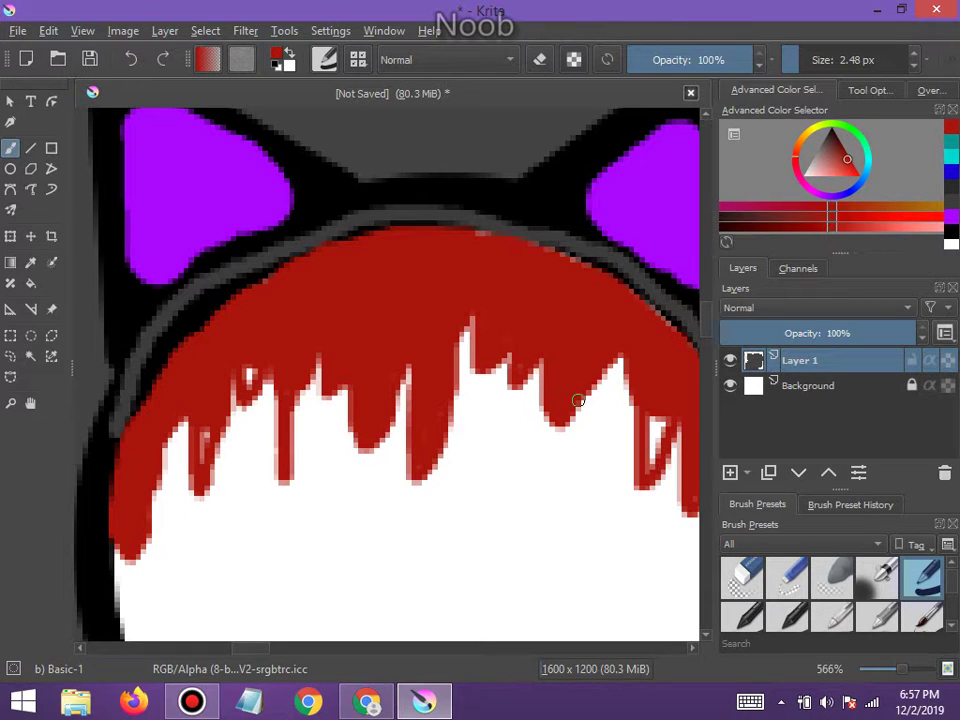
pyautogui.moveTo(646, 402)
pyautogui.mouseDown()
pyautogui.moveTo(647, 451)
pyautogui.moveTo(664, 418)
pyautogui.moveTo(645, 459)
pyautogui.mouseUp()
# Switch to the YouTube playlist in Chrome, play "Teminite & Panda Eyes - Highscore", and return to Krita
pyautogui.click(367, 702)
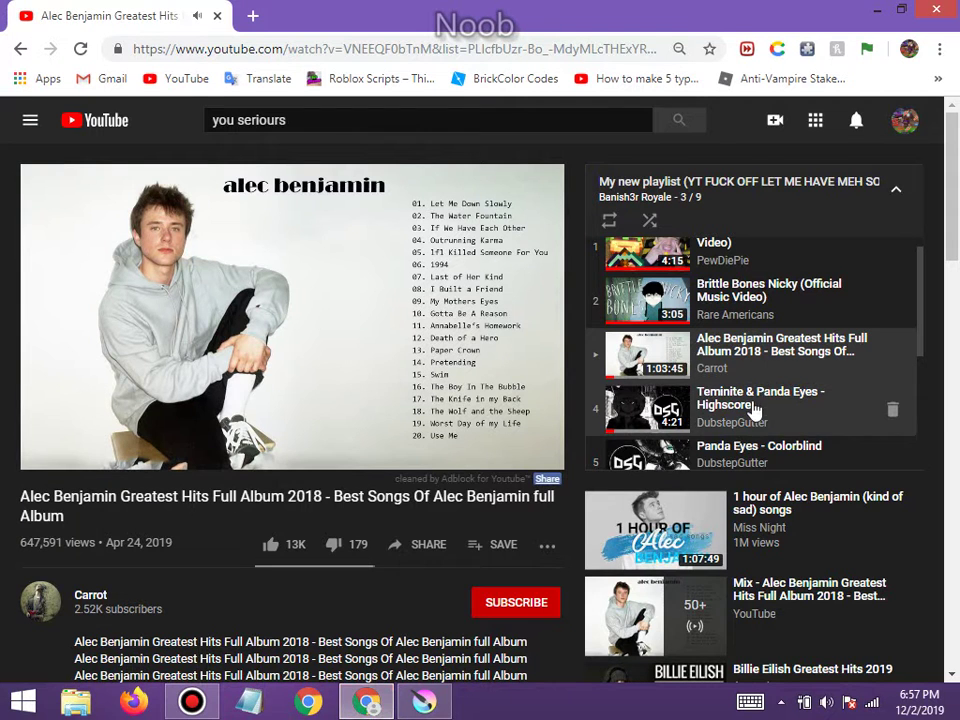
pyautogui.click(424, 702)
# Cover the remaining light gaps in the left hair strands in dark red with the 2.48 px brush
pyautogui.scroll(-1, 531, 517)
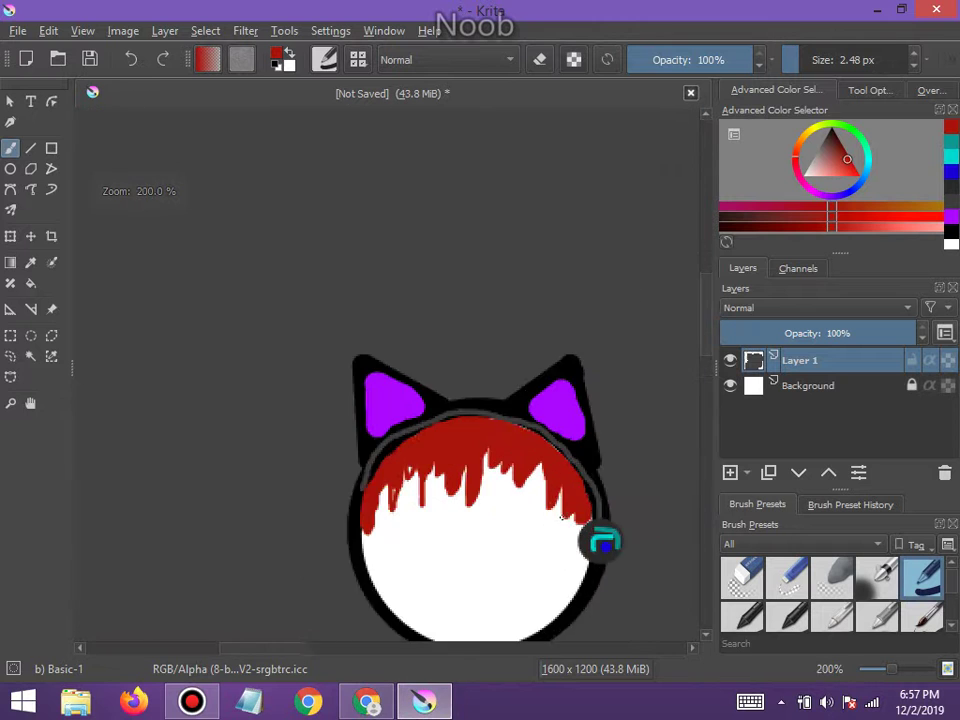
pyautogui.scroll(3, 403, 453)
pyautogui.scroll(2, 403, 453)
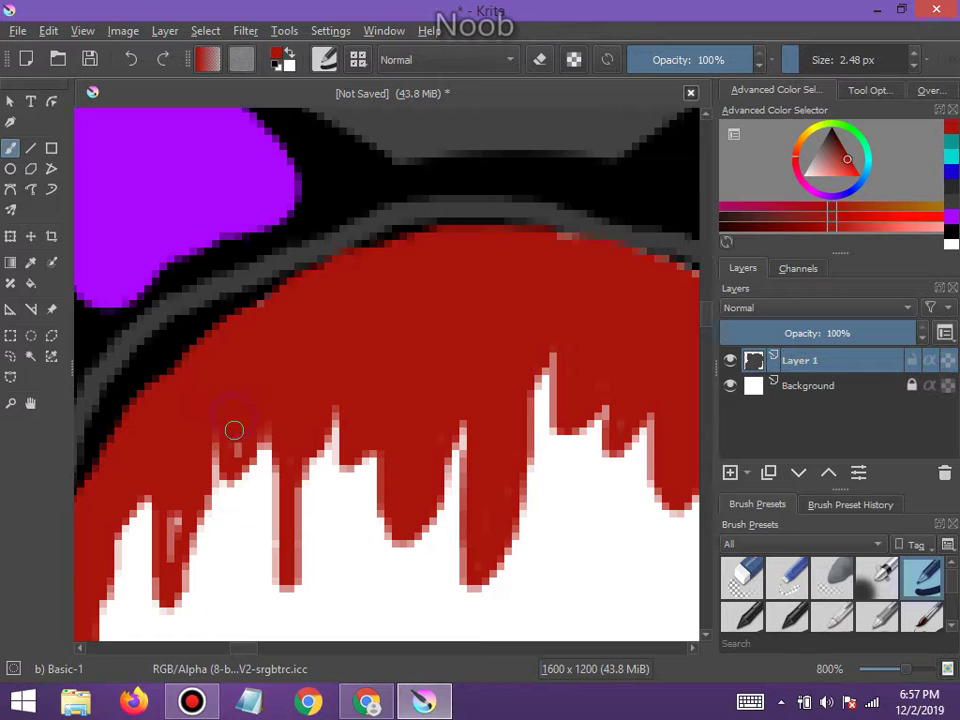
pyautogui.moveTo(201, 522)
pyautogui.mouseDown()
pyautogui.moveTo(180, 508)
pyautogui.moveTo(171, 544)
pyautogui.mouseUp()
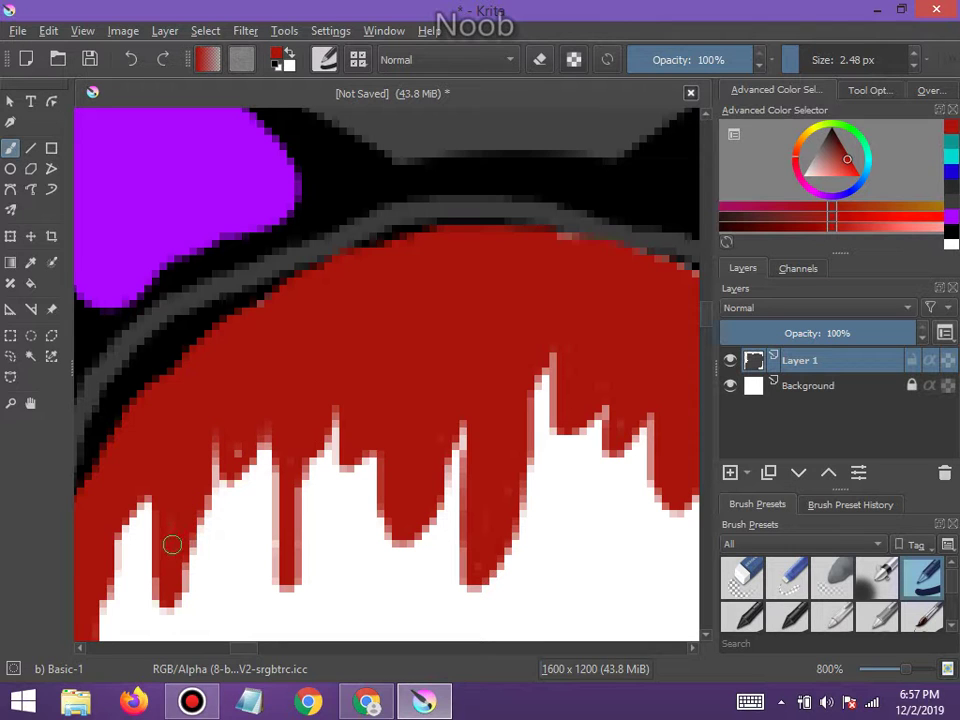
pyautogui.scroll(-4, 229, 450)
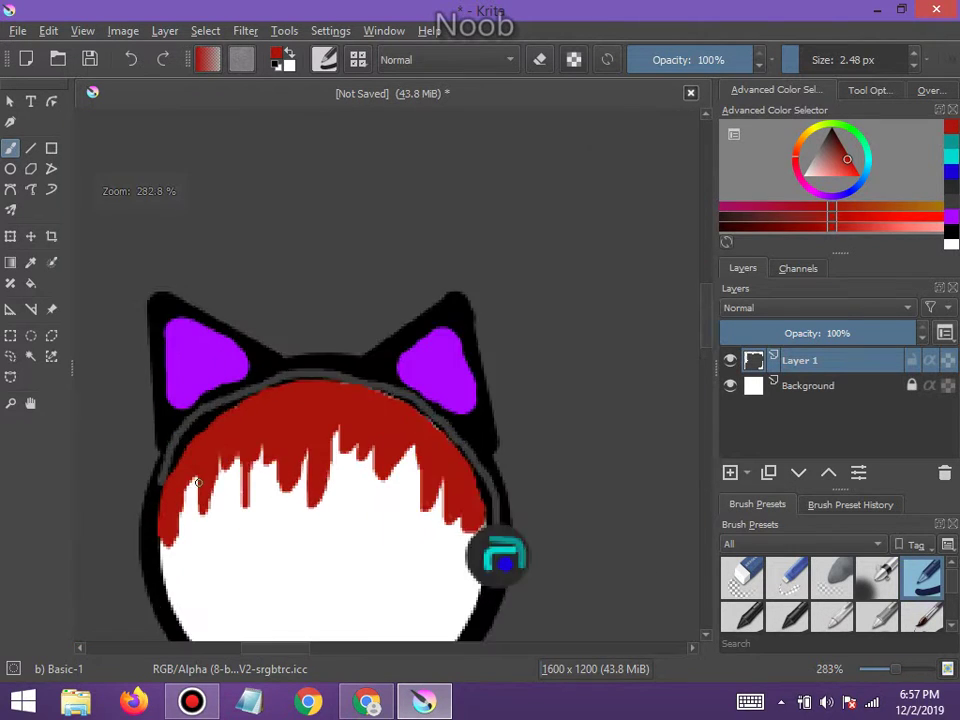
pyautogui.scroll(3, 208, 479)
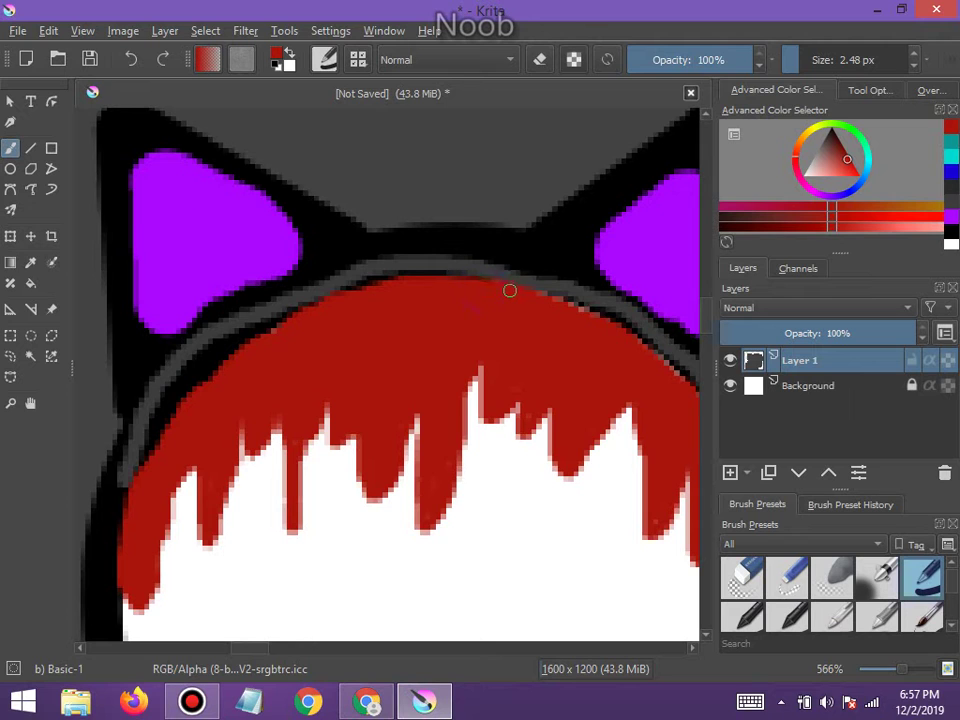
# Set the painting colour to near-black
pyautogui.scroll(-4, 591, 317)
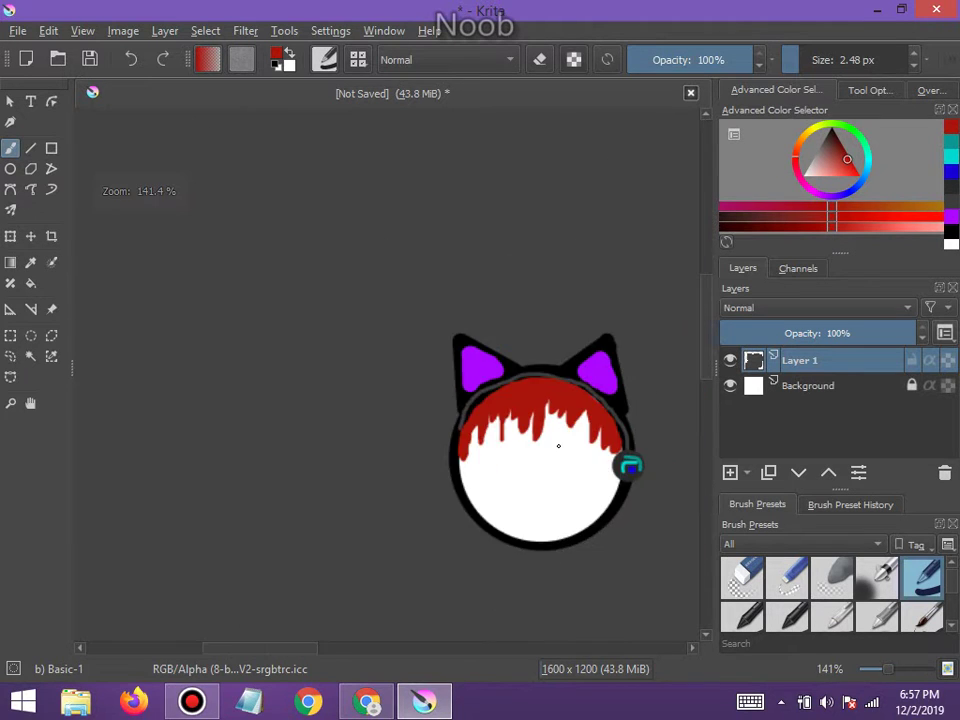
pyautogui.scroll(3, 578, 420)
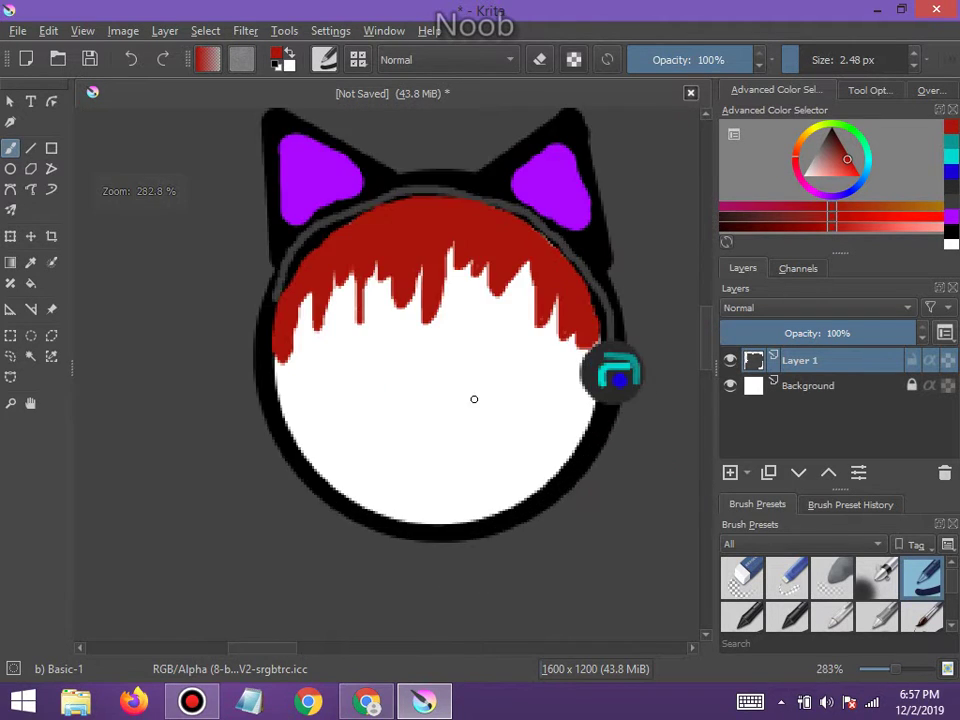
pyautogui.scroll(-2, 370, 352)
pyautogui.scroll(1, 366, 350)
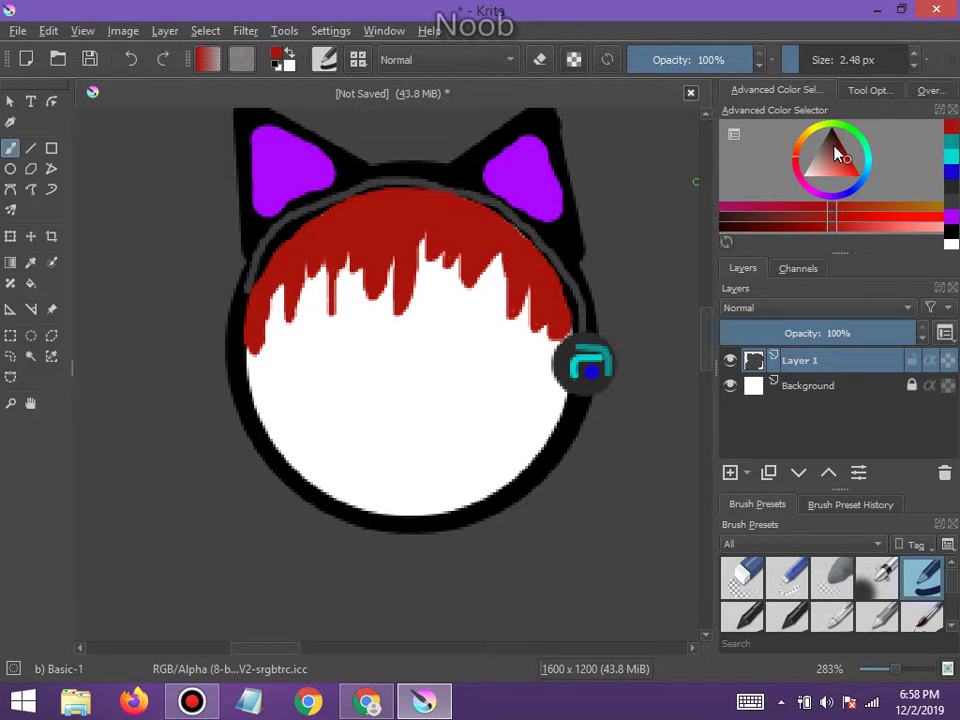
pyautogui.moveTo(836, 151); pyautogui.dragTo(835, 137)
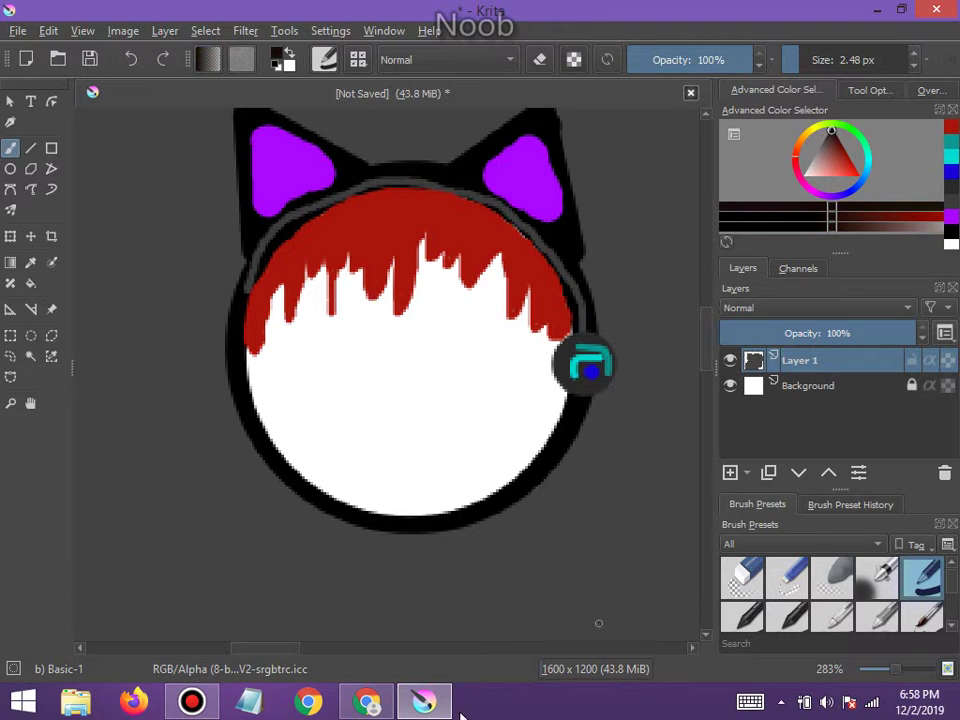
pyautogui.click(388, 710)
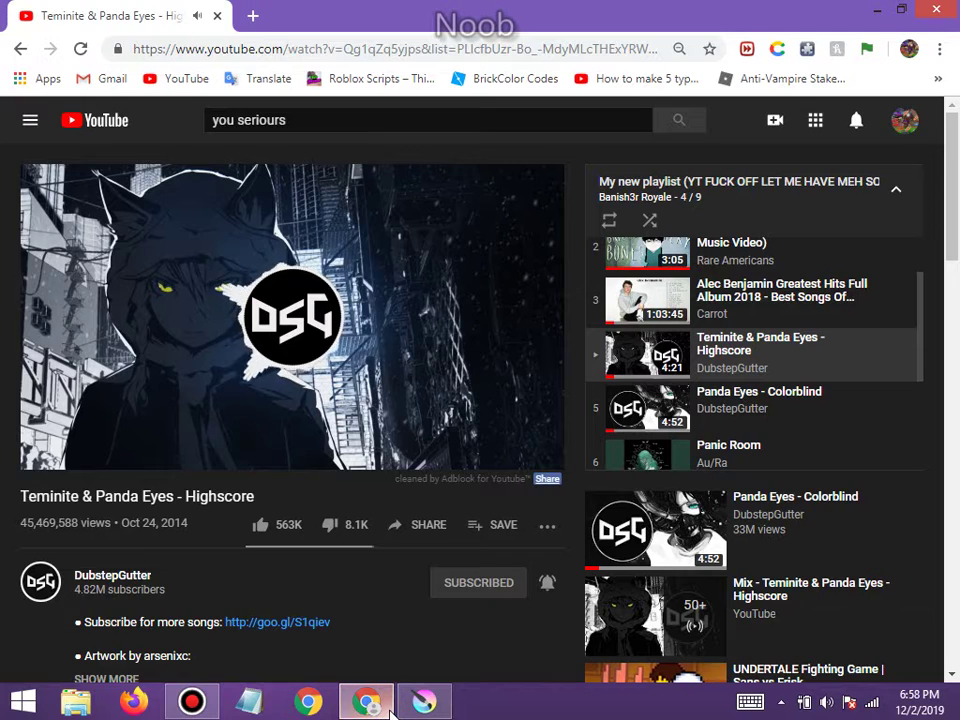
pyautogui.click(424, 702)
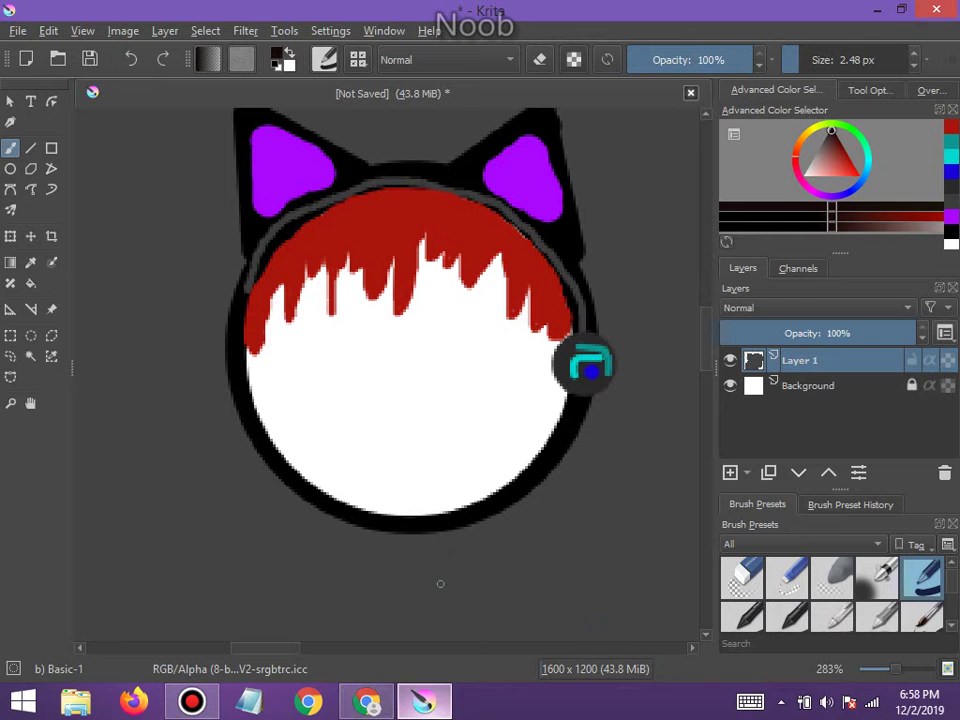
# Draw a small near-black triangle outline as the nose in the lower middle of the face with the Line tool at 2.48 px
pyautogui.scroll(1, 445, 513)
pyautogui.click(31, 148)
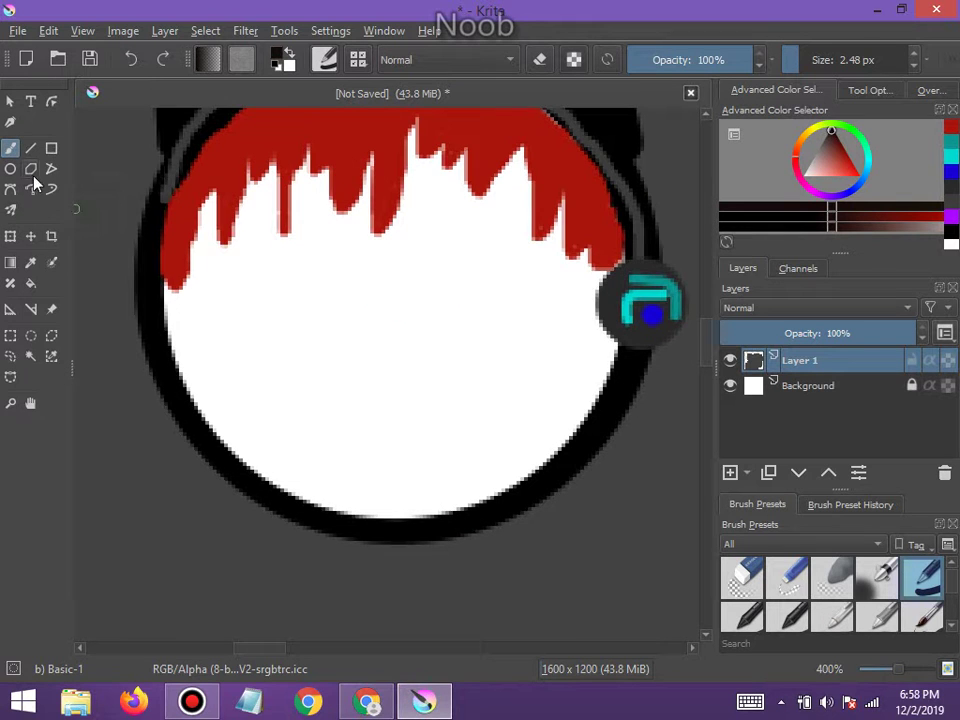
pyautogui.moveTo(362, 441)
pyautogui.mouseDown()
pyautogui.moveTo(378, 433)
pyautogui.moveTo(366, 394)
pyautogui.moveTo(381, 369)
pyautogui.moveTo(375, 386)
pyautogui.moveTo(395, 423)
pyautogui.moveTo(362, 423)
pyautogui.mouseUp()
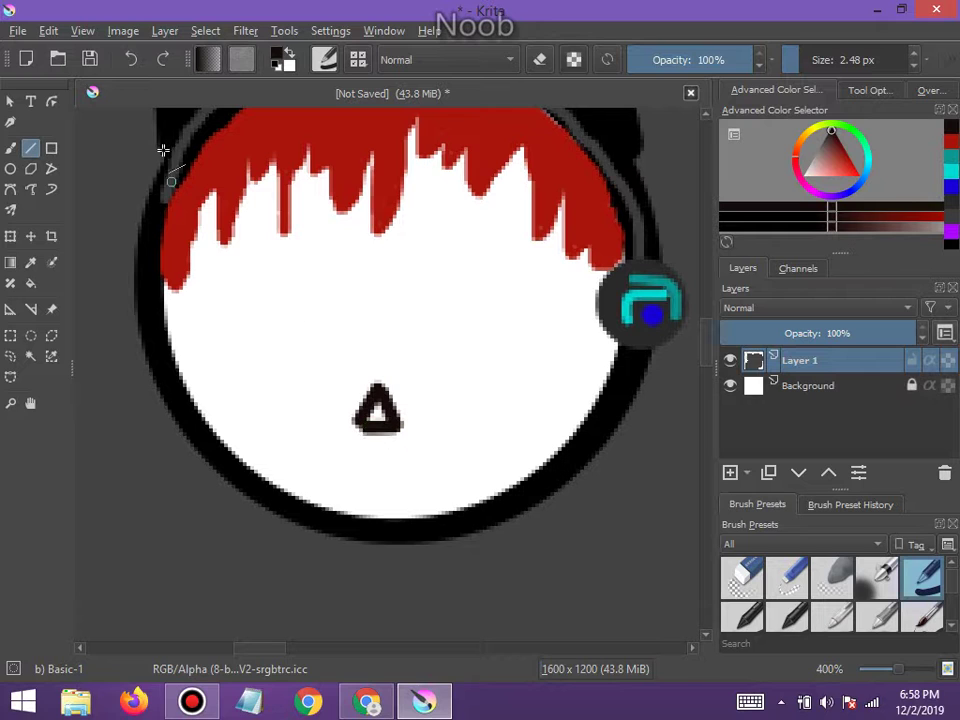
pyautogui.scroll(-1, 303, 150)
pyautogui.scroll(1, 388, 266)
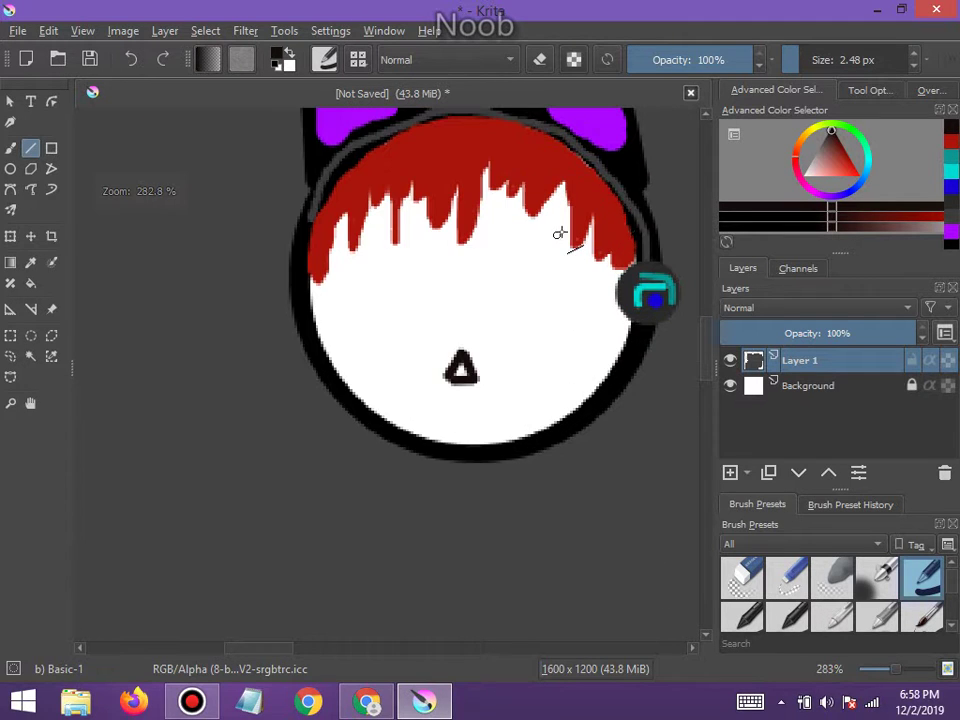
pyautogui.click(10, 148)
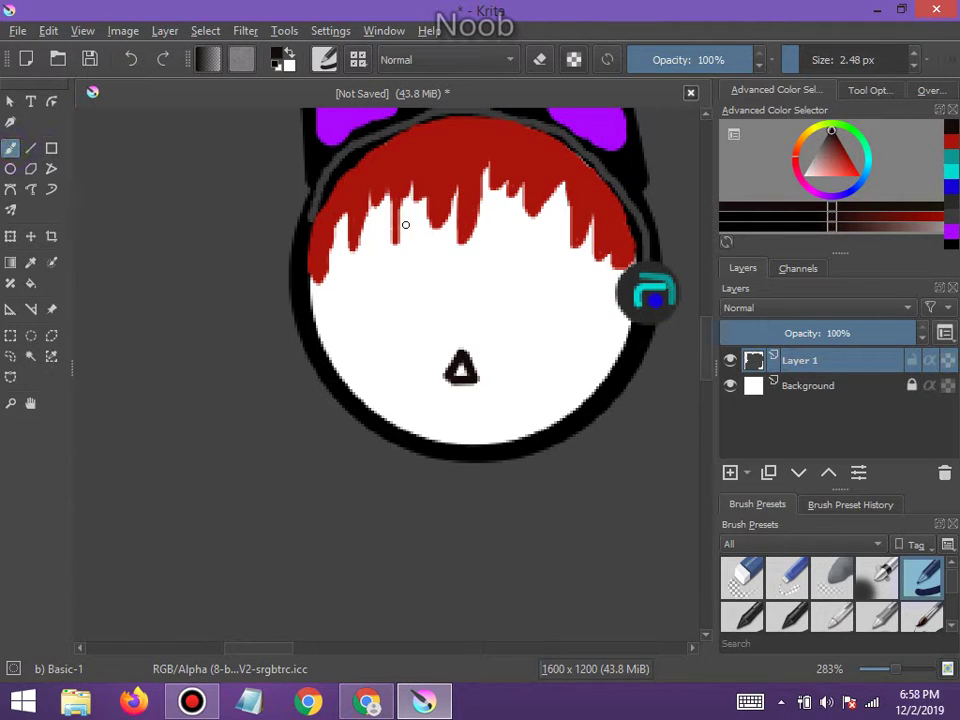
pyautogui.moveTo(422, 264); pyautogui.dragTo(294, 264)
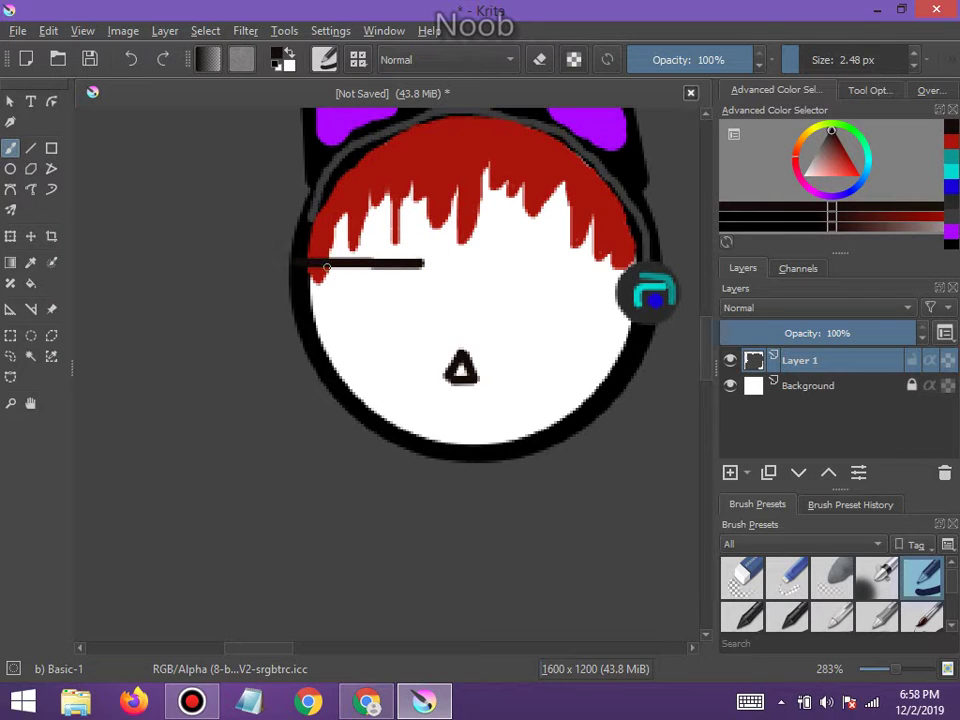
pyautogui.moveTo(424, 290); pyautogui.dragTo(287, 290)
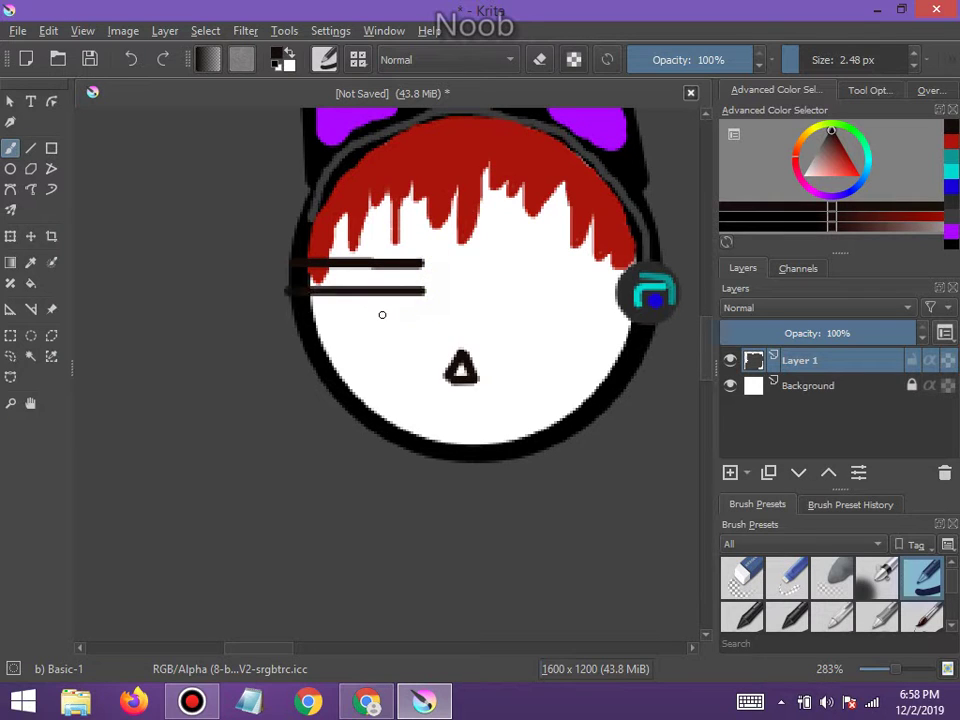
pyautogui.moveTo(418, 318); pyautogui.dragTo(312, 320)
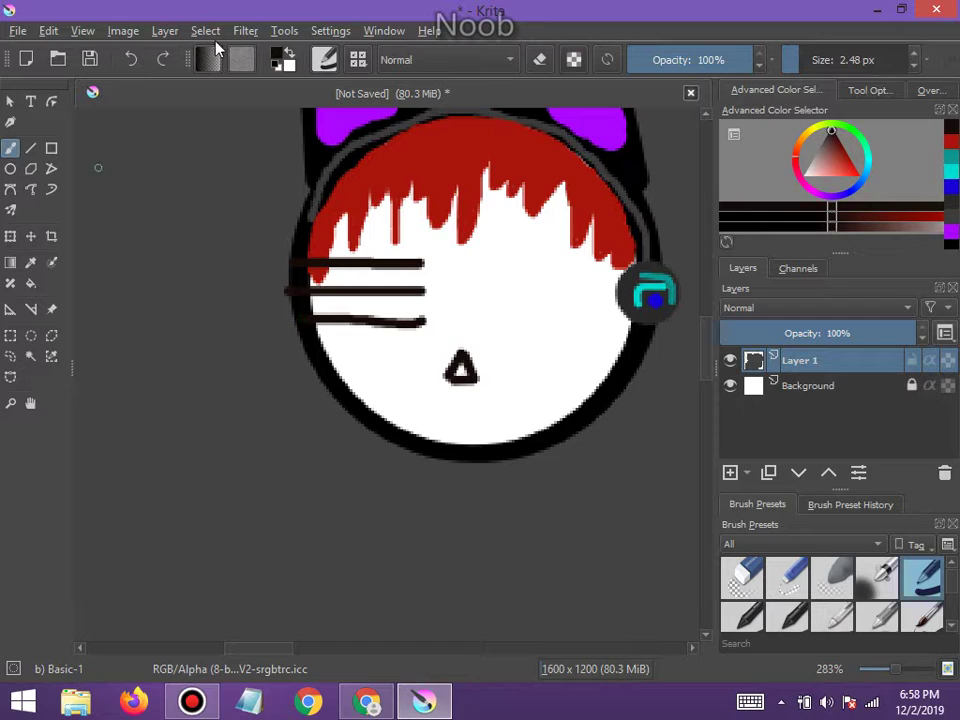
pyautogui.click(130, 59)
pyautogui.click(130, 59)
pyautogui.click(130, 59)
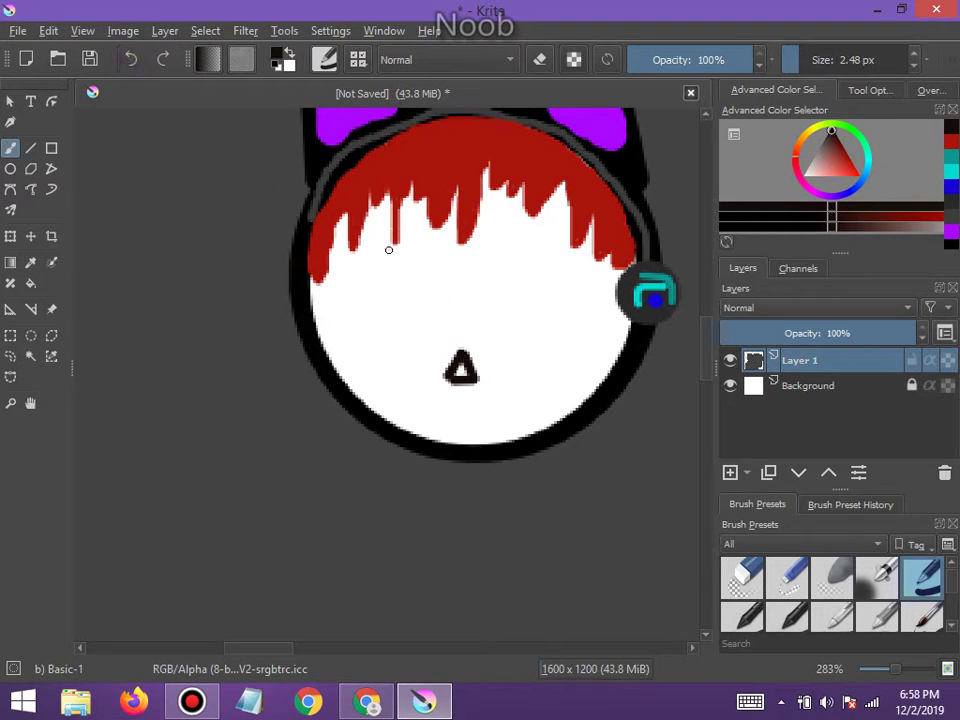
# Draw three short near-black horizontal whisker lines on each side of the face above the nose with the 2.48 px brush
pyautogui.moveTo(438, 267); pyautogui.dragTo(328, 267)
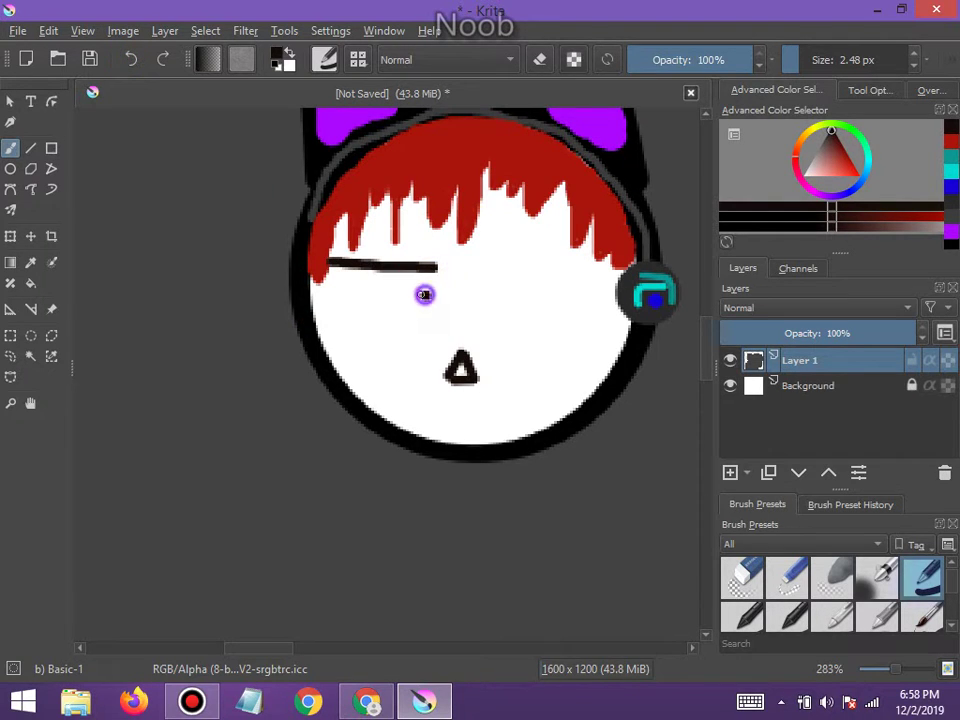
pyautogui.moveTo(430, 292); pyautogui.dragTo(345, 291)
pyautogui.moveTo(416, 310); pyautogui.dragTo(340, 310)
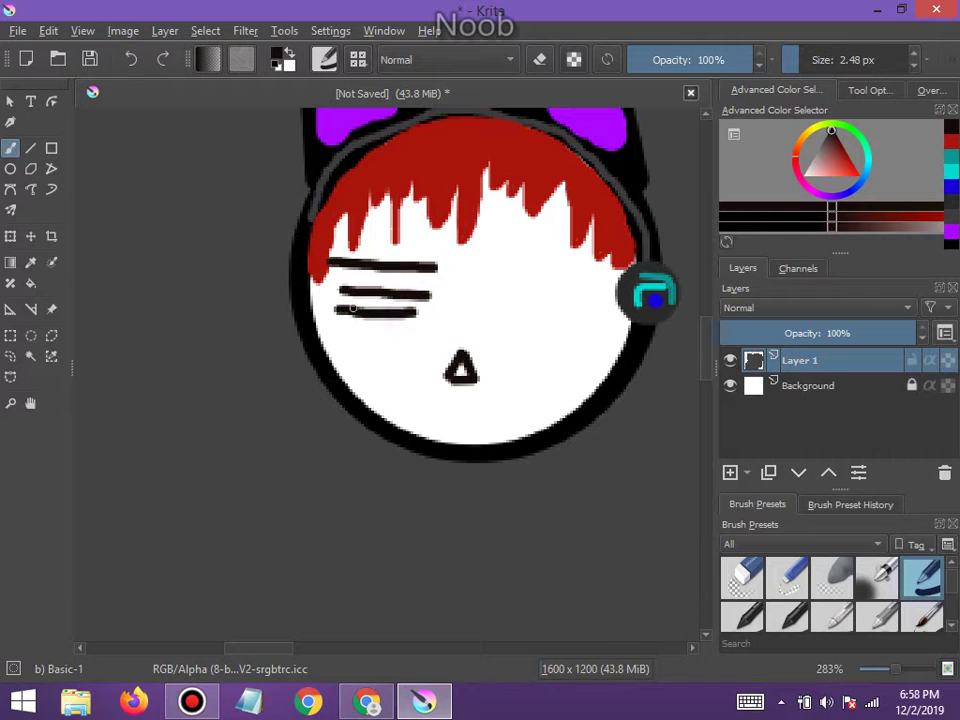
pyautogui.moveTo(481, 273); pyautogui.dragTo(560, 284)
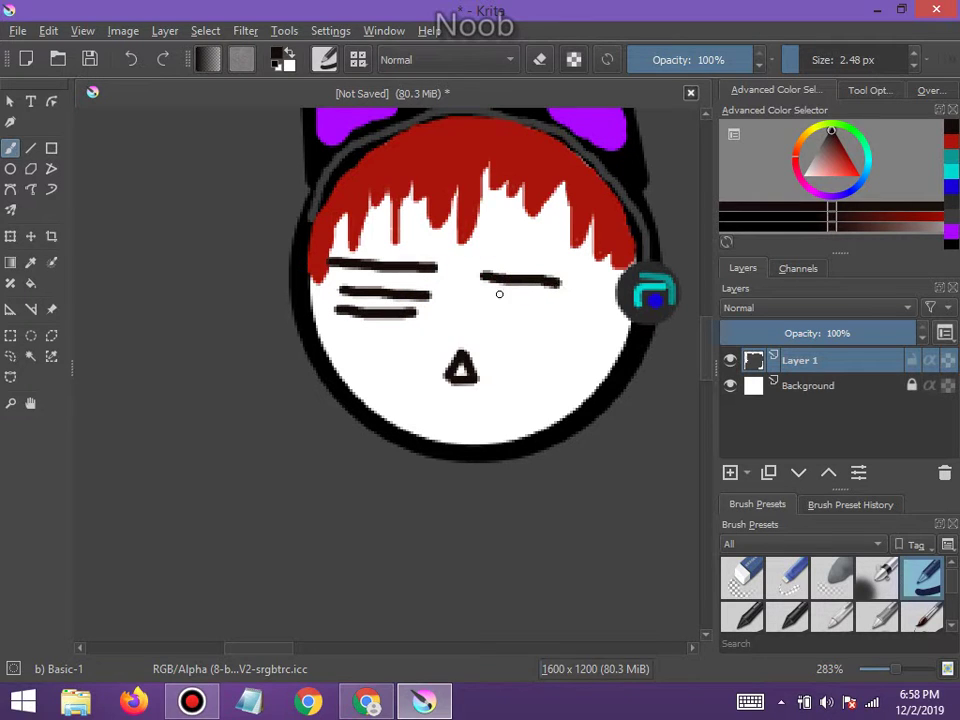
pyautogui.moveTo(487, 298)
pyautogui.mouseDown()
pyautogui.moveTo(539, 302)
pyautogui.moveTo(487, 318)
pyautogui.moveTo(546, 321)
pyautogui.mouseUp()
pyautogui.scroll(-4, 546, 321)
pyautogui.scroll(6, 532, 303)
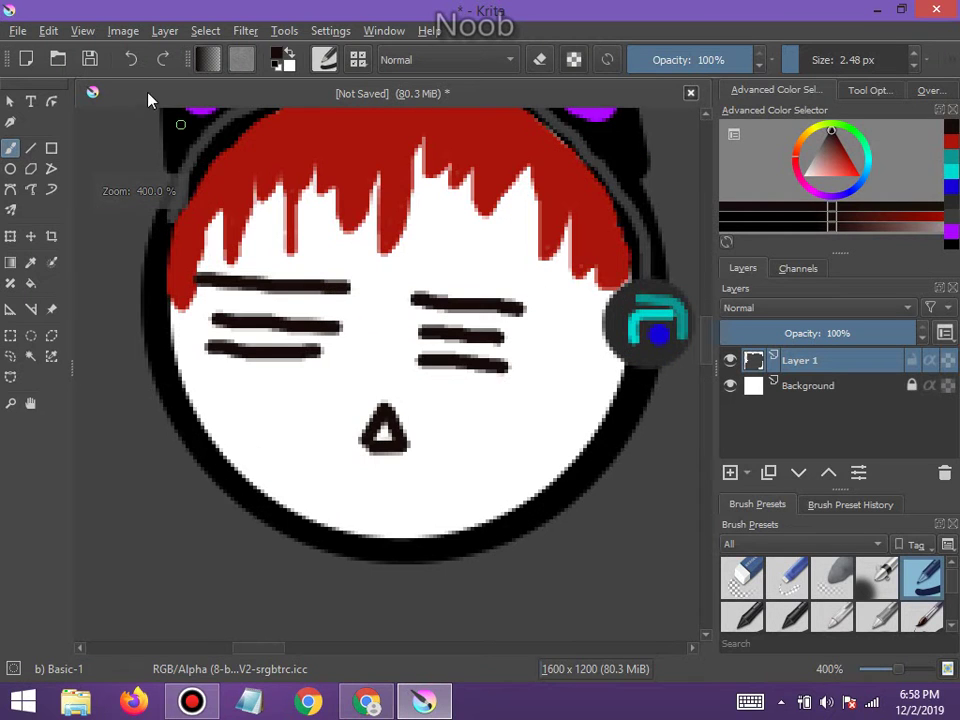
# Undo the whisker lines on both sides and the triangular nose outline
pyautogui.click(129, 60)
pyautogui.click(129, 60)
pyautogui.click(129, 60)
pyautogui.click(129, 60)
pyautogui.click(129, 60)
pyautogui.click(129, 60)
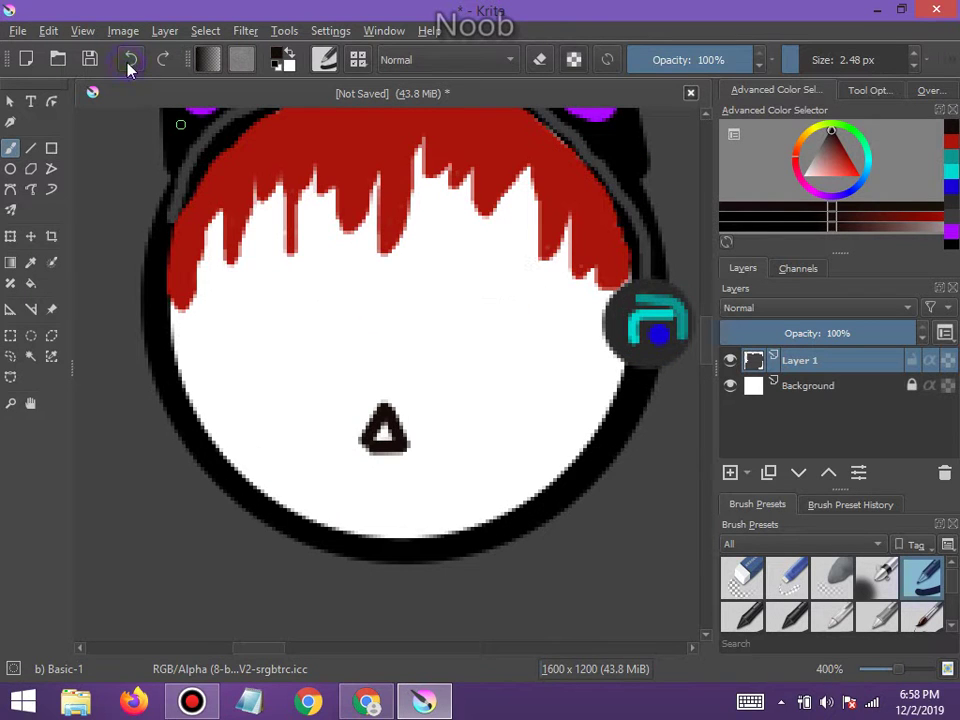
pyautogui.click(129, 60)
pyautogui.click(129, 60)
pyautogui.click(129, 60)
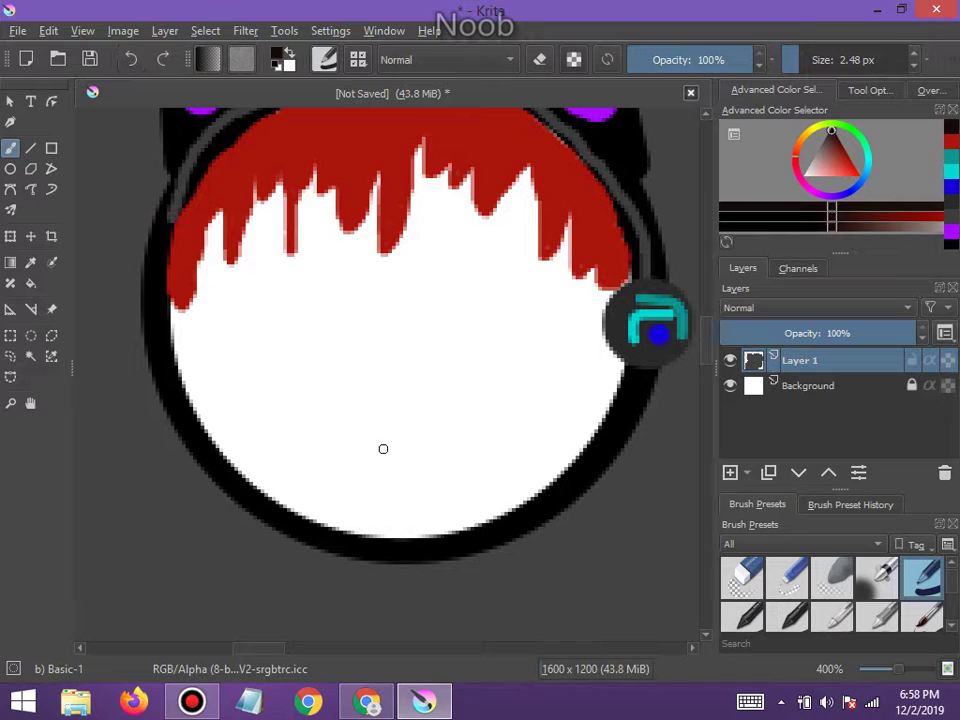
# Draw a small near-black upside-down V nose in the lower face and a thin curved left eye line at 0.74 px
pyautogui.moveTo(366, 414)
pyautogui.mouseDown()
pyautogui.moveTo(355, 446)
pyautogui.moveTo(383, 446)
pyautogui.mouseUp()
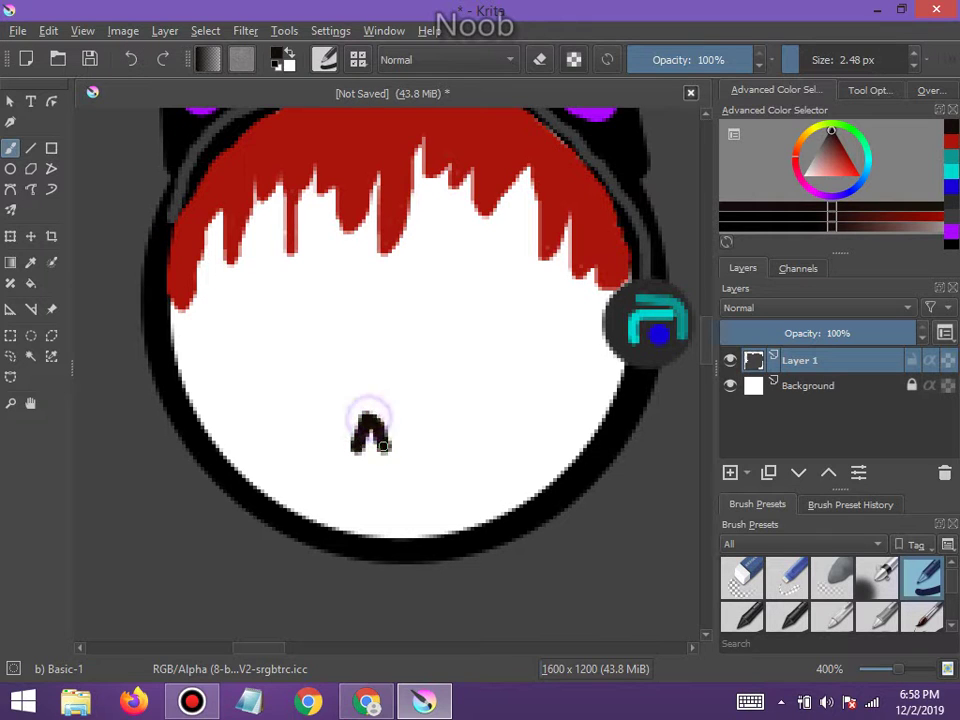
pyautogui.scroll(-1, 364, 386)
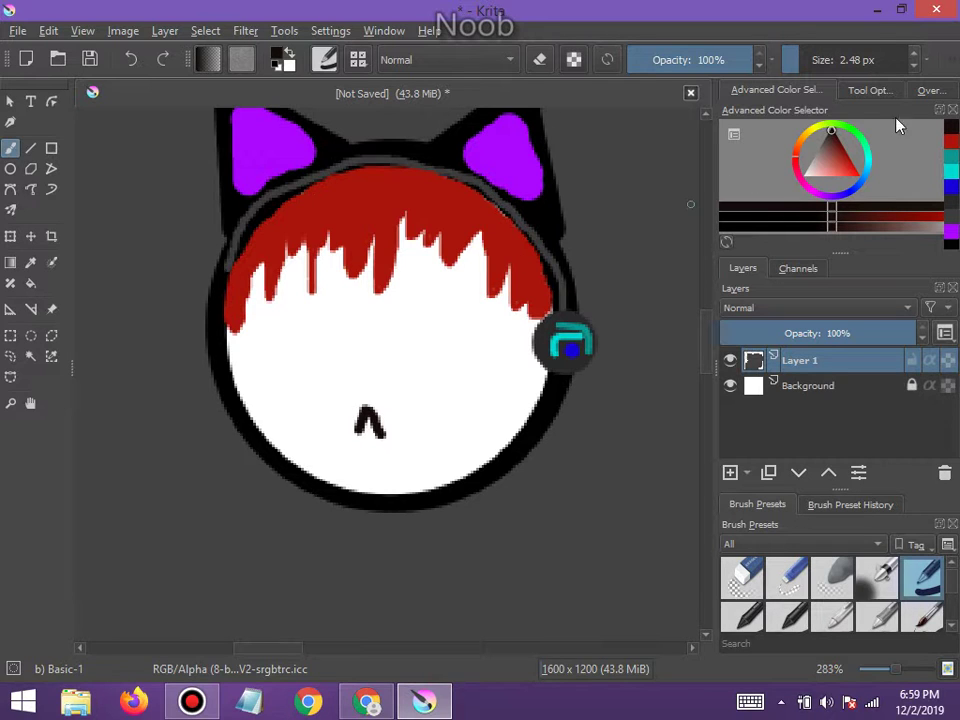
pyautogui.click(793, 61)
pyautogui.scroll(3, 345, 332)
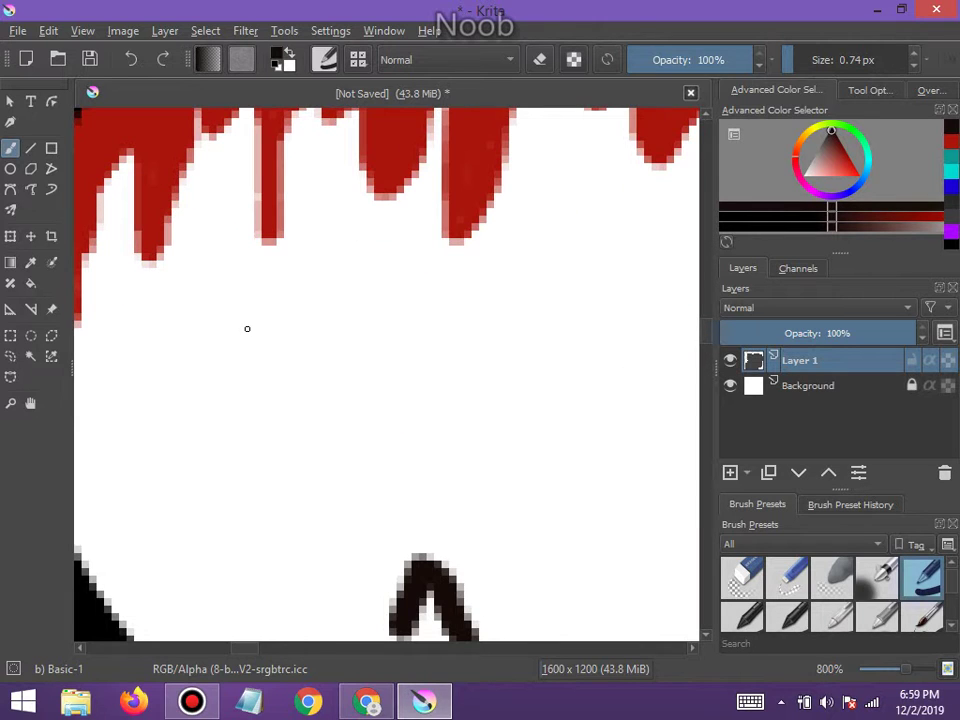
pyautogui.moveTo(210, 340)
pyautogui.mouseDown()
pyautogui.moveTo(272, 369)
pyautogui.moveTo(343, 376)
pyautogui.moveTo(376, 360)
pyautogui.mouseUp()
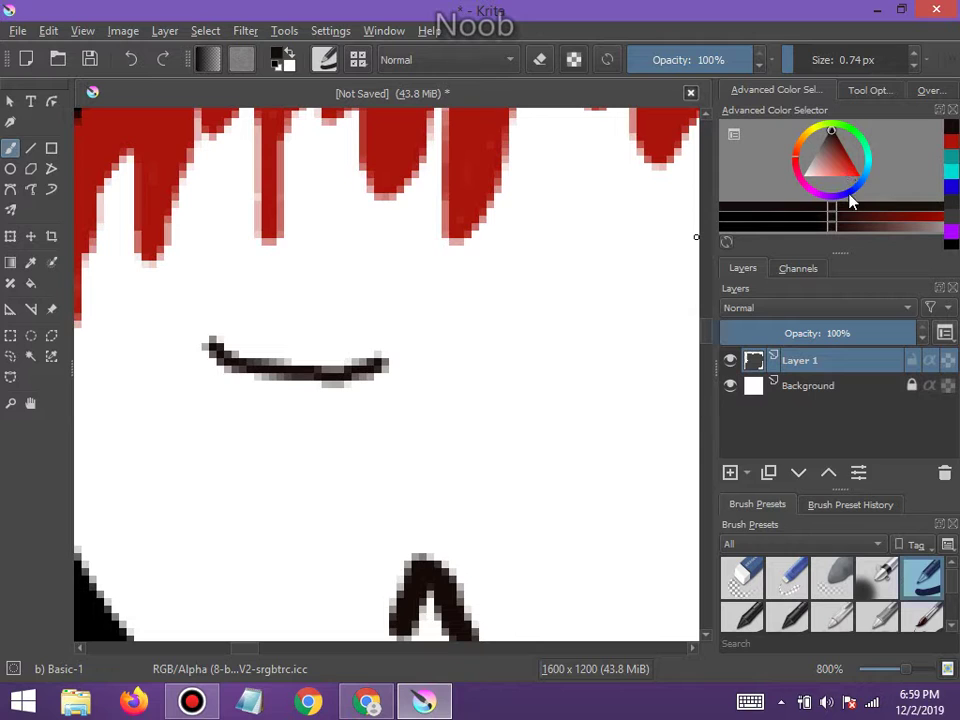
# Set the painting colour to brown and draw a short slanted stroke below the inner end of the left eye line
pyautogui.click(829, 157)
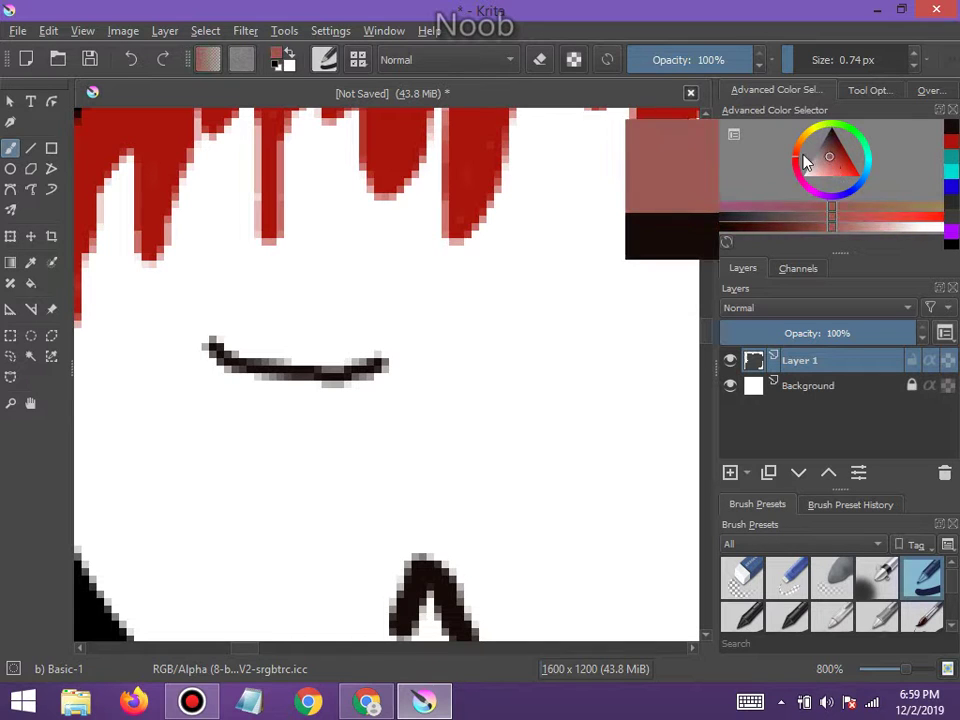
pyautogui.click(800, 152)
pyautogui.moveTo(829, 159)
pyautogui.mouseDown()
pyautogui.moveTo(843, 165)
pyautogui.moveTo(837, 156)
pyautogui.mouseUp()
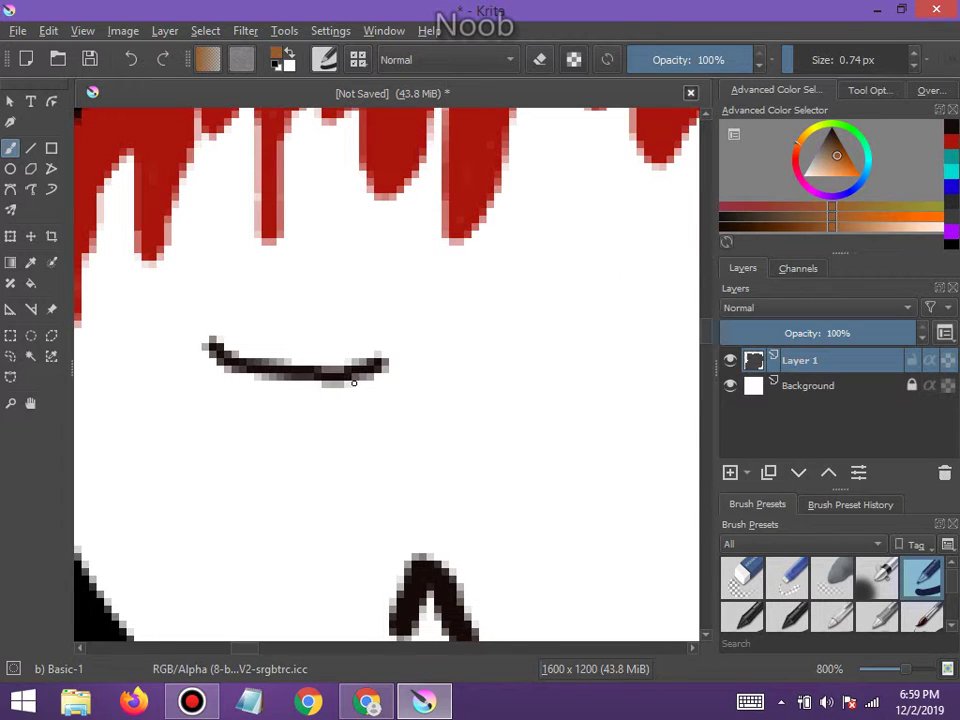
pyautogui.moveTo(358, 381); pyautogui.dragTo(384, 427)
pyautogui.scroll(-3, 462, 402)
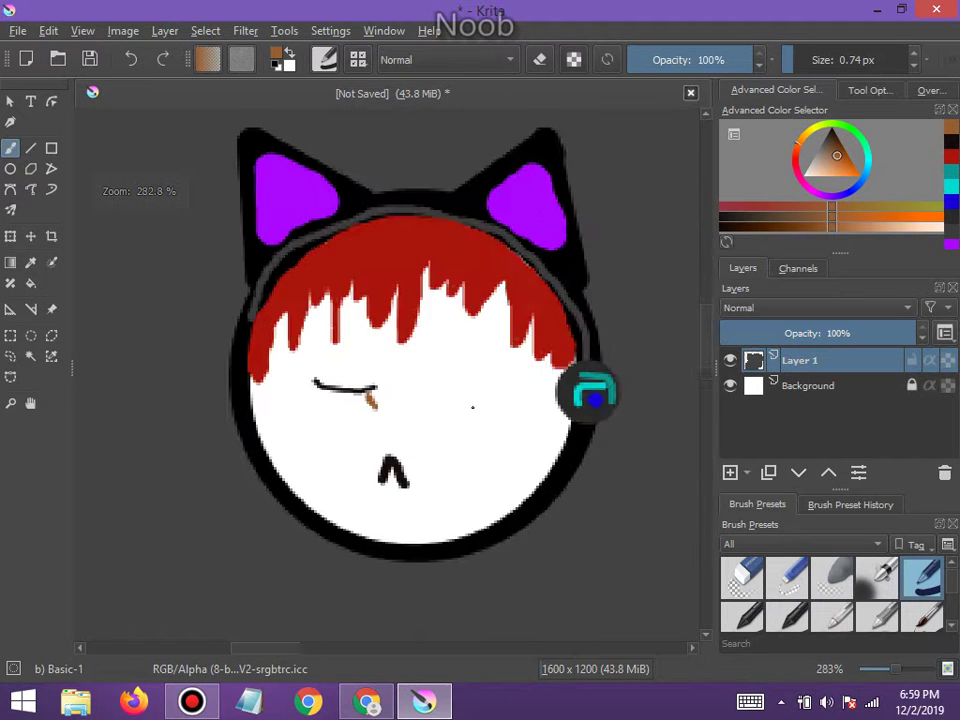
# Pick black from the head outline and draw a thin horizontal right eye line level with the left one
pyautogui.scroll(2, 462, 402)
pyautogui.keyDown('ctrl'); pyautogui.click(660, 170); pyautogui.keyUp('ctrl')
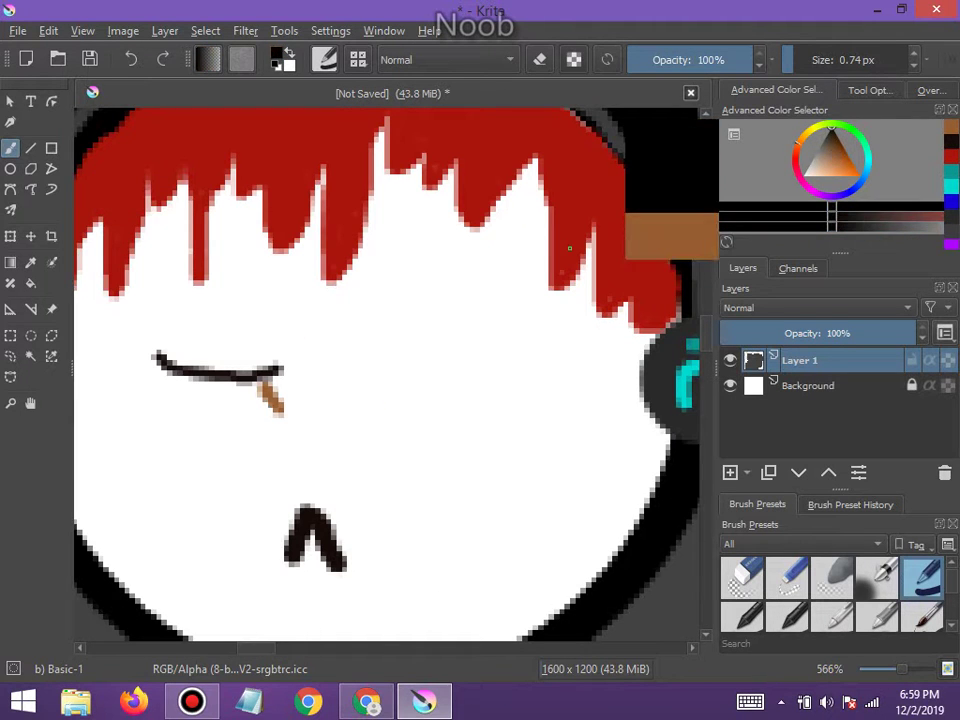
pyautogui.scroll(1, 449, 321)
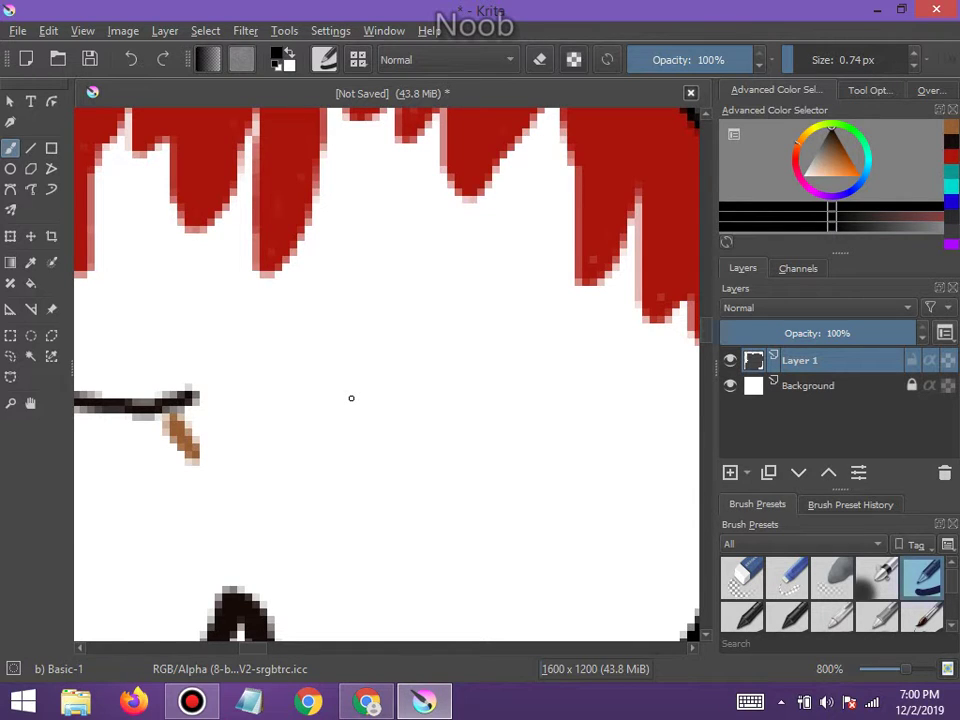
pyautogui.moveTo(351, 398); pyautogui.dragTo(495, 398)
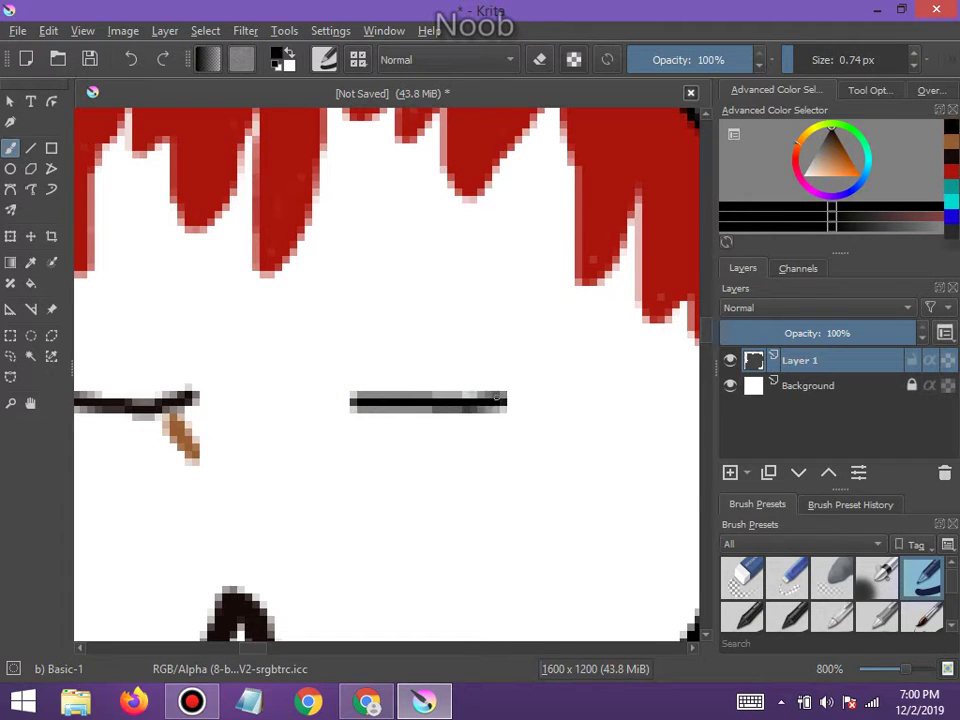
# Sample the brown of the left eye stroke and draw a matching slanted stroke under the outer end of the right eye line
pyautogui.press('p')
pyautogui.click(187, 437)
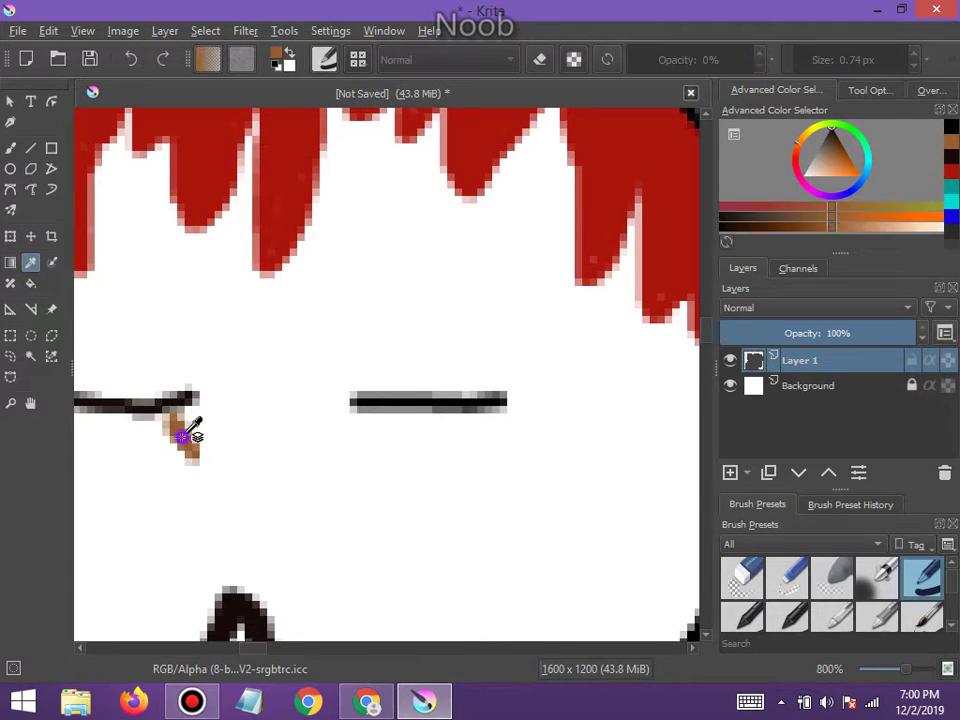
pyautogui.click(10, 148)
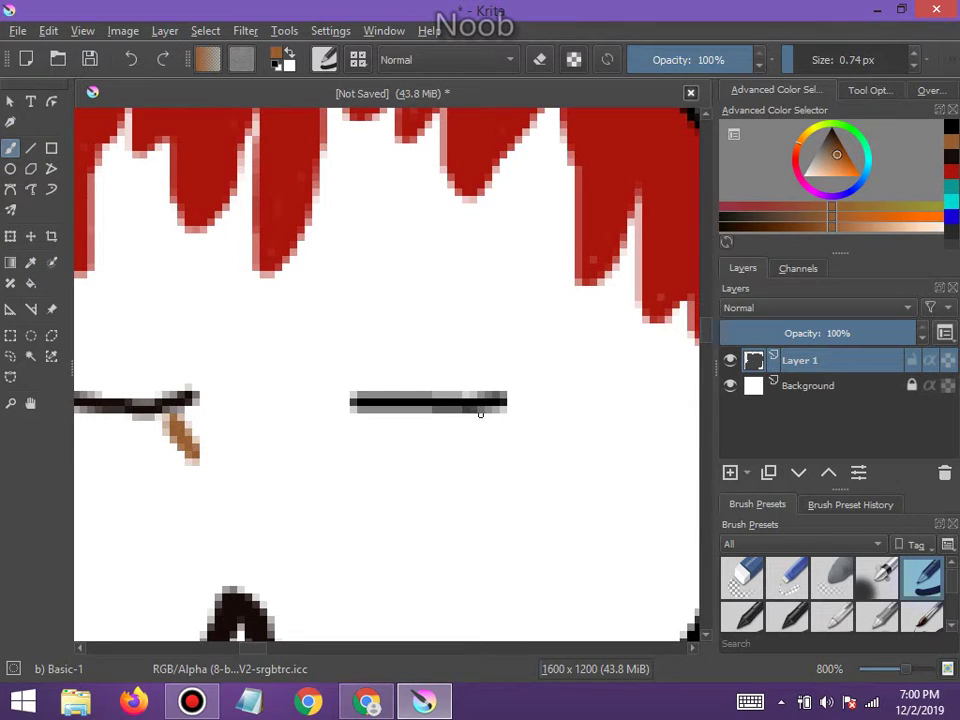
pyautogui.moveTo(486, 411); pyautogui.dragTo(509, 445)
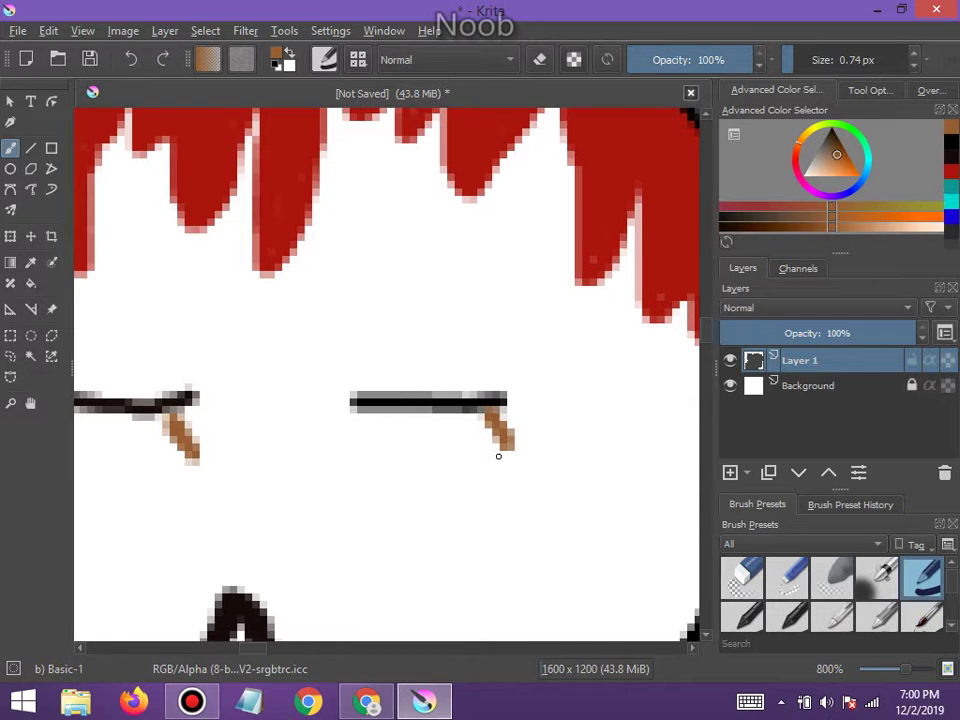
pyautogui.scroll(-2, 489, 462)
pyautogui.scroll(1, 489, 462)
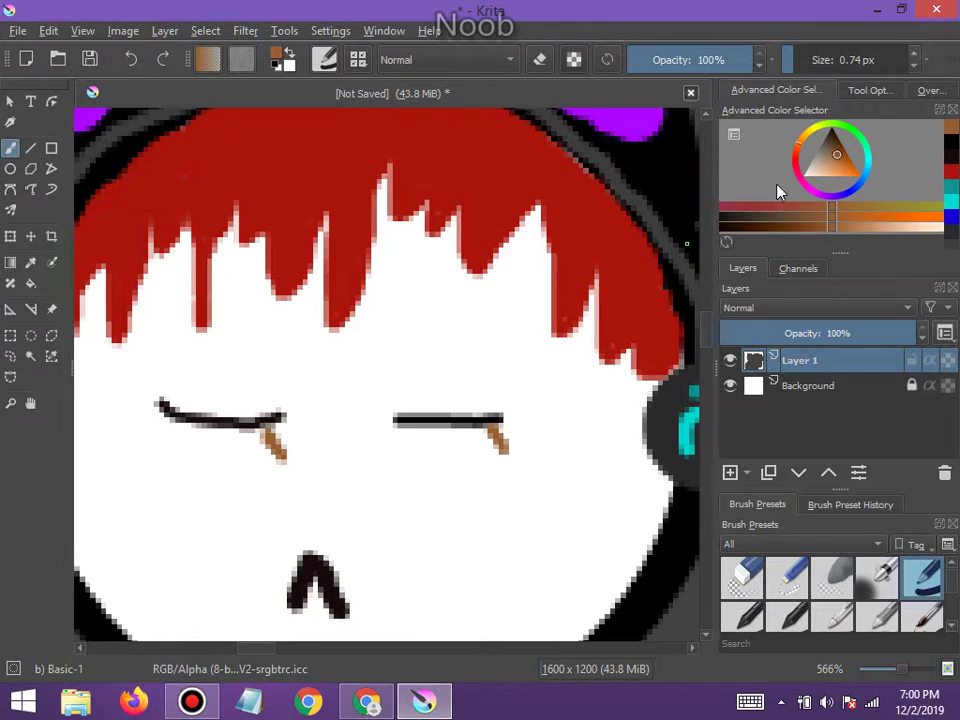
# Draw black curved lower lid lines under both eyes and a short brow above each with the 0.74 px brush
pyautogui.moveTo(830, 162)
pyautogui.mouseDown()
pyautogui.moveTo(774, 135)
pyautogui.moveTo(780, 125)
pyautogui.mouseUp()
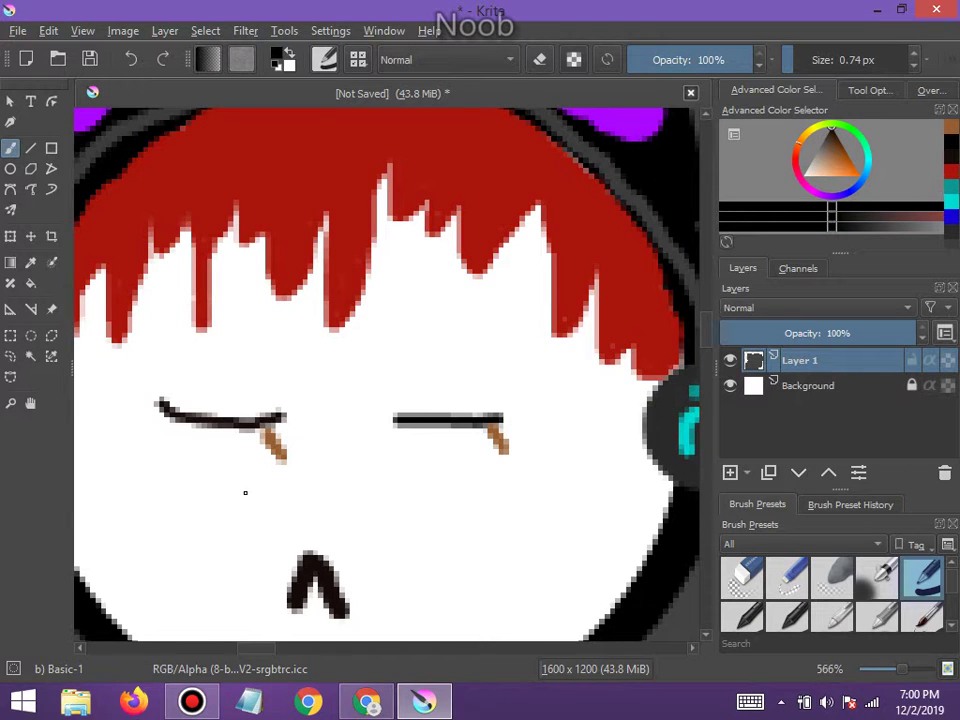
pyautogui.moveTo(300, 458)
pyautogui.mouseDown()
pyautogui.moveTo(205, 466)
pyautogui.moveTo(154, 443)
pyautogui.mouseUp()
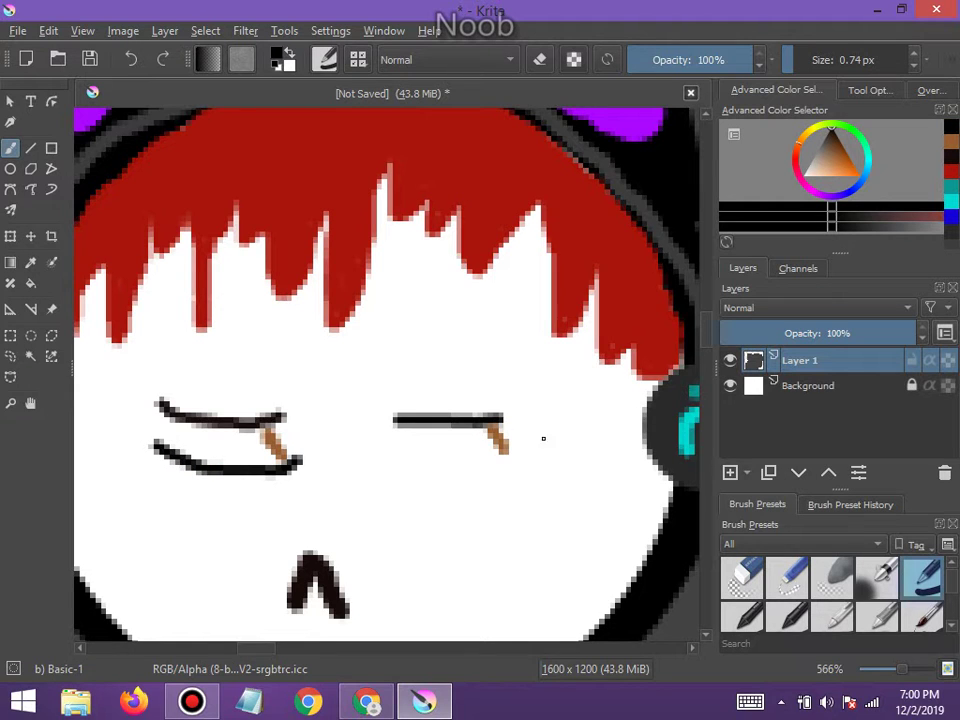
pyautogui.moveTo(530, 450)
pyautogui.mouseDown()
pyautogui.moveTo(446, 457)
pyautogui.moveTo(407, 453)
pyautogui.moveTo(382, 437)
pyautogui.mouseUp()
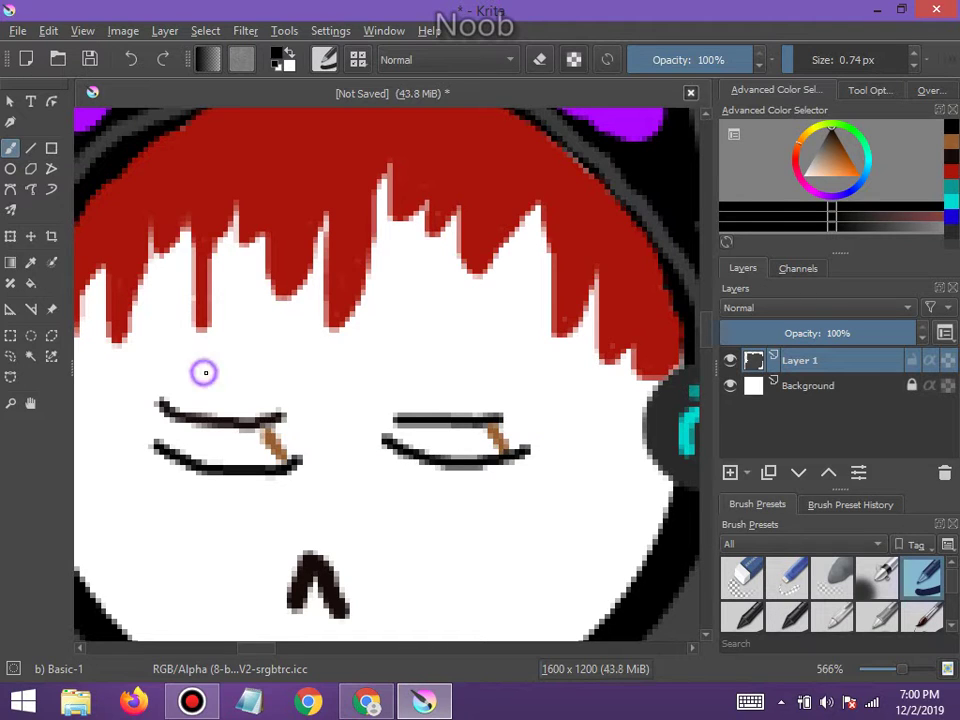
pyautogui.moveTo(204, 371); pyautogui.dragTo(237, 386)
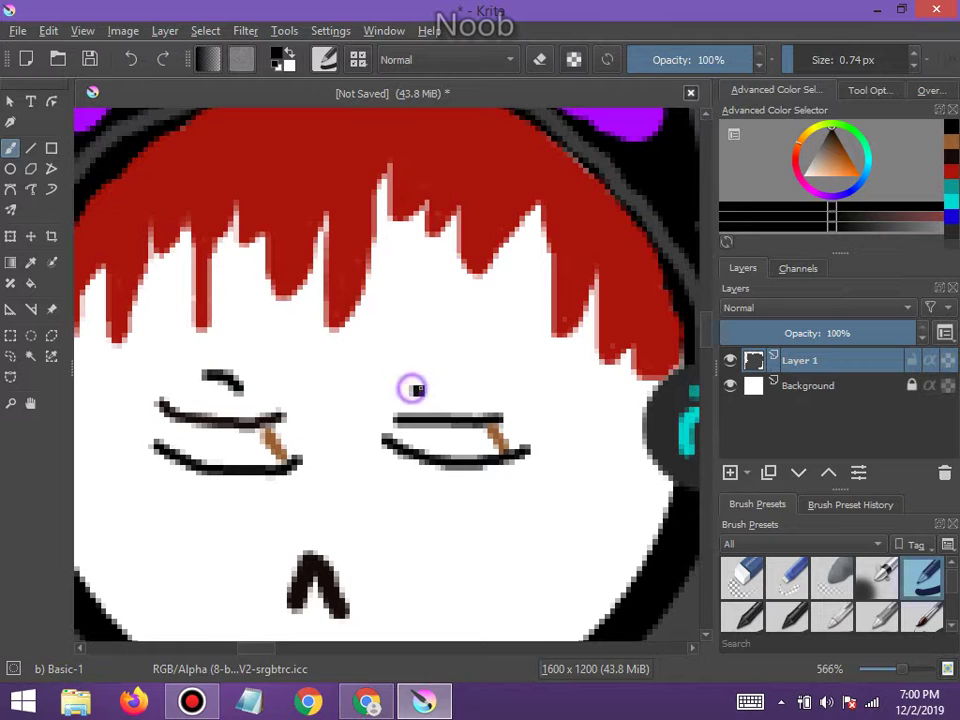
pyautogui.scroll(-4, 420, 420)
pyautogui.scroll(1, 435, 461)
pyautogui.scroll(3, 435, 461)
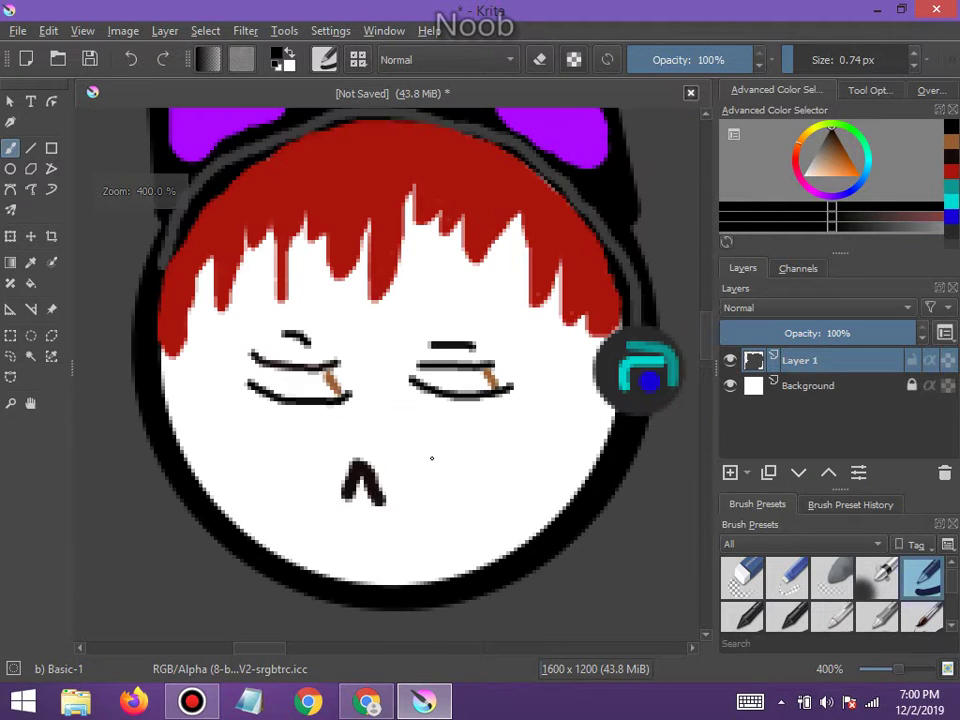
# Undo the brows, both eyes and the upside-down V nose so the face is blank
pyautogui.click(133, 58)
pyautogui.click(133, 58)
pyautogui.click(133, 58)
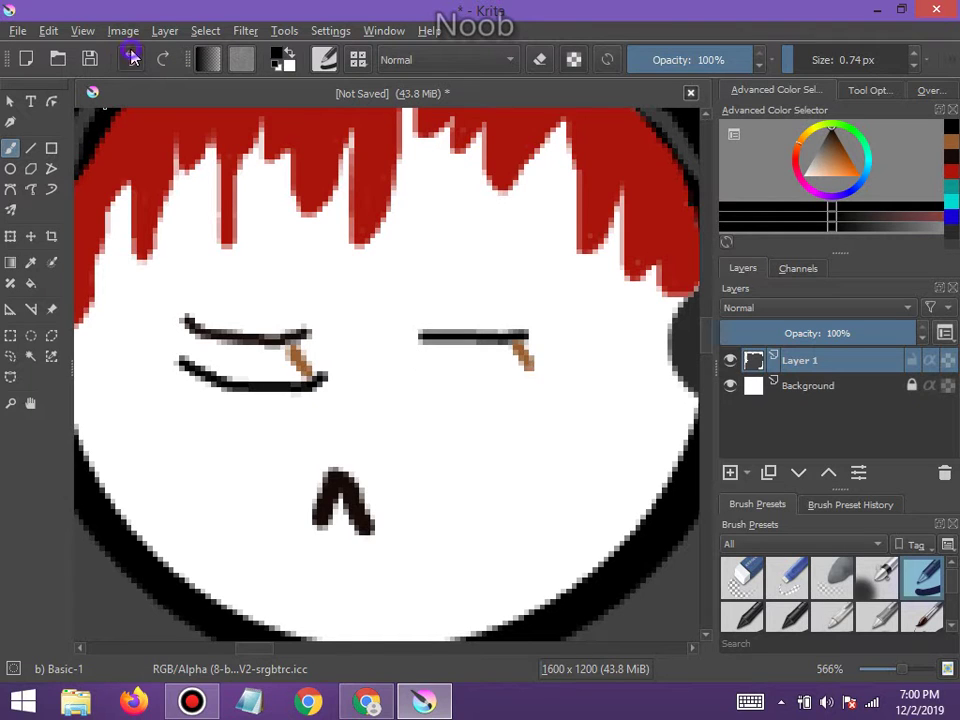
pyautogui.click(133, 58)
pyautogui.click(133, 58)
pyautogui.click(133, 58)
pyautogui.click(133, 58)
pyautogui.click(133, 58)
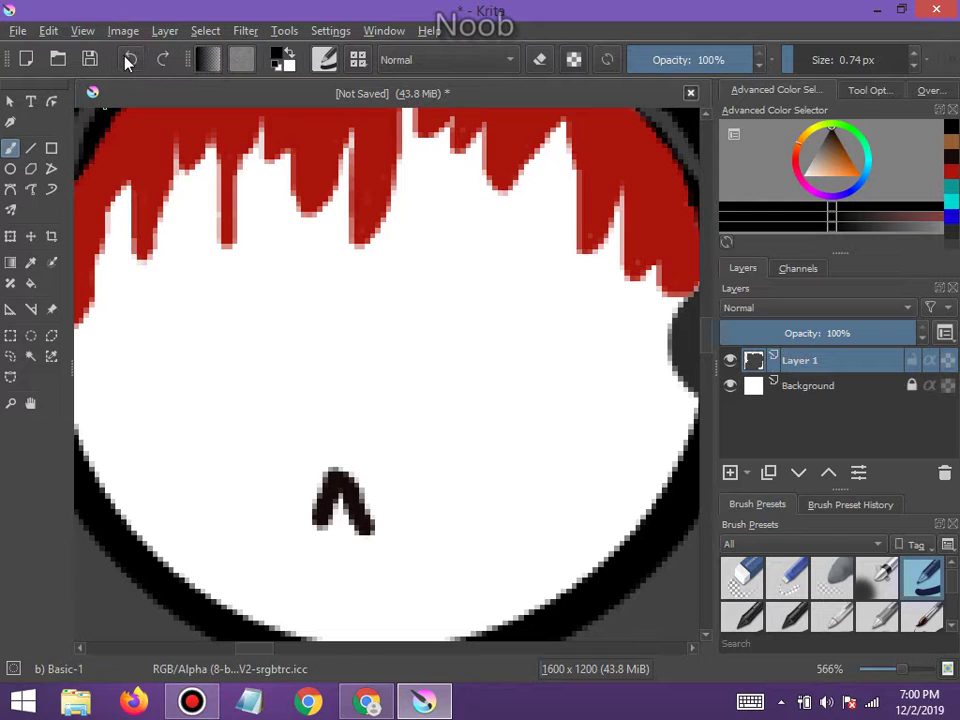
pyautogui.click(130, 58)
pyautogui.click(130, 58)
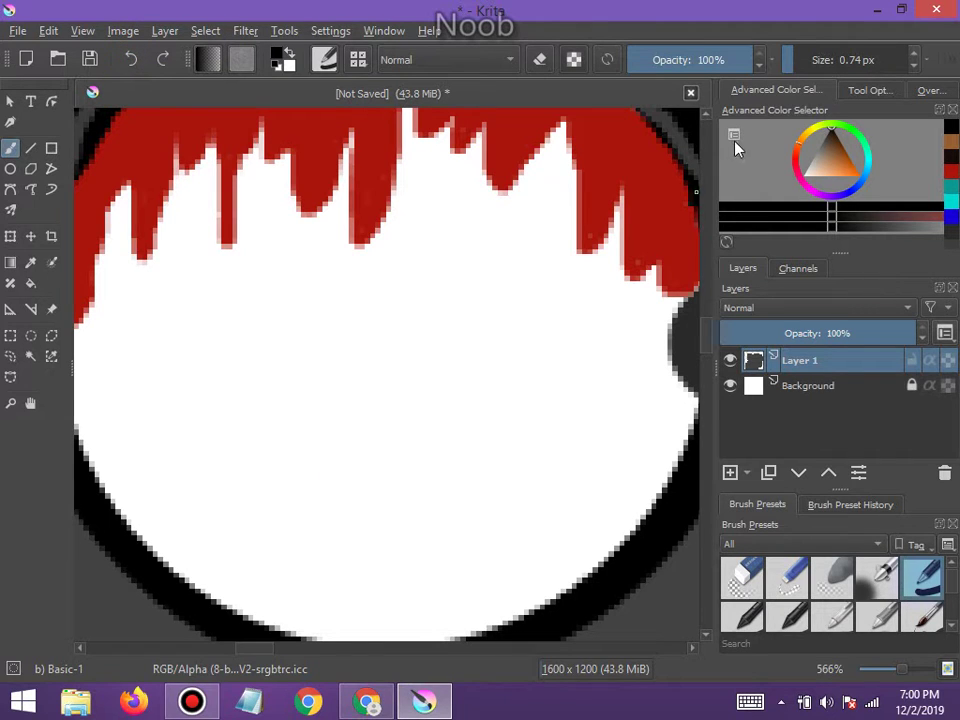
# Set the brush size to 3.41 px and paint a thick black horizontal mouth with a rounded bump on its right end
pyautogui.moveTo(788, 70); pyautogui.dragTo(801, 64)
pyautogui.moveTo(260, 523); pyautogui.dragTo(493, 523)
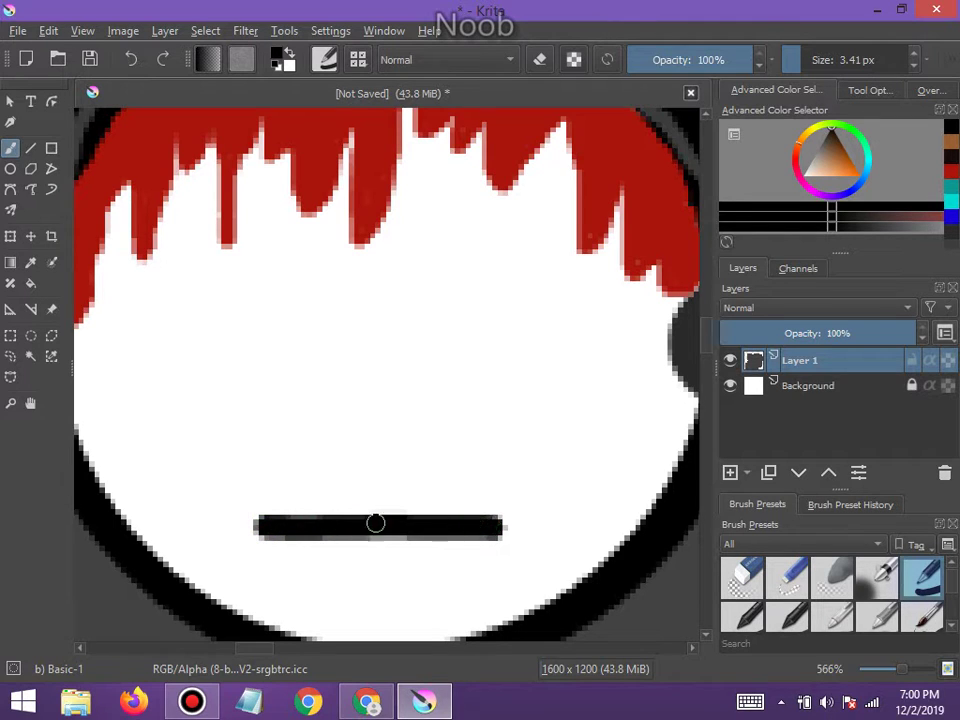
pyautogui.moveTo(266, 521)
pyautogui.mouseDown()
pyautogui.moveTo(279, 509)
pyautogui.moveTo(399, 510)
pyautogui.moveTo(441, 480)
pyautogui.moveTo(471, 482)
pyautogui.moveTo(491, 514)
pyautogui.moveTo(464, 509)
pyautogui.moveTo(478, 499)
pyautogui.moveTo(439, 497)
pyautogui.moveTo(422, 510)
pyautogui.moveTo(436, 505)
pyautogui.mouseUp()
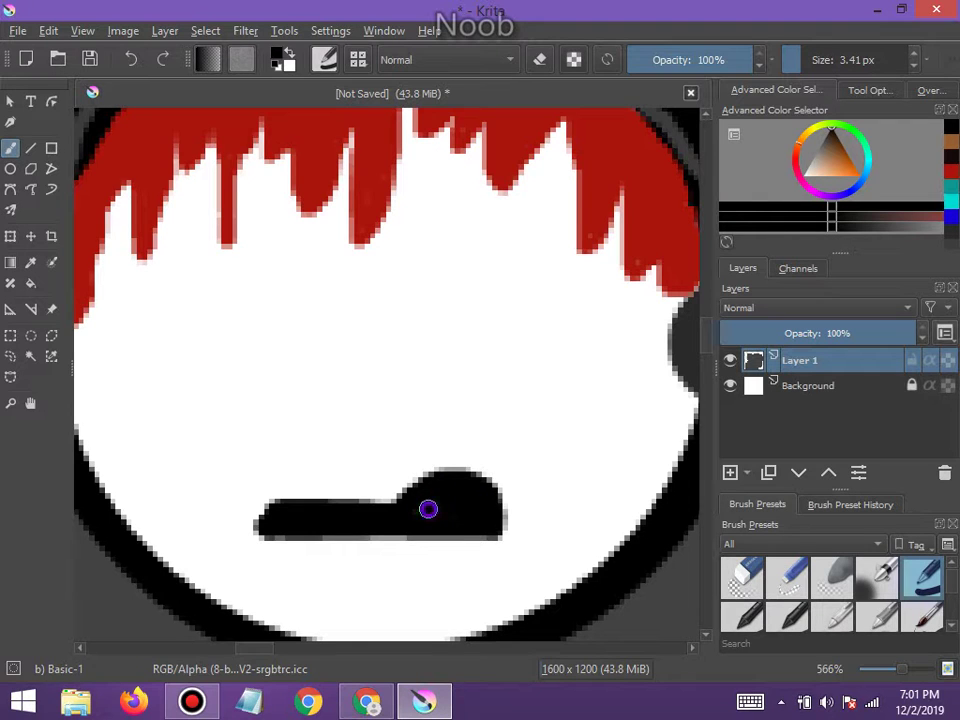
# Paint the inside of the bump on the mouth white, leaving a black outline around it
pyautogui.click(806, 176)
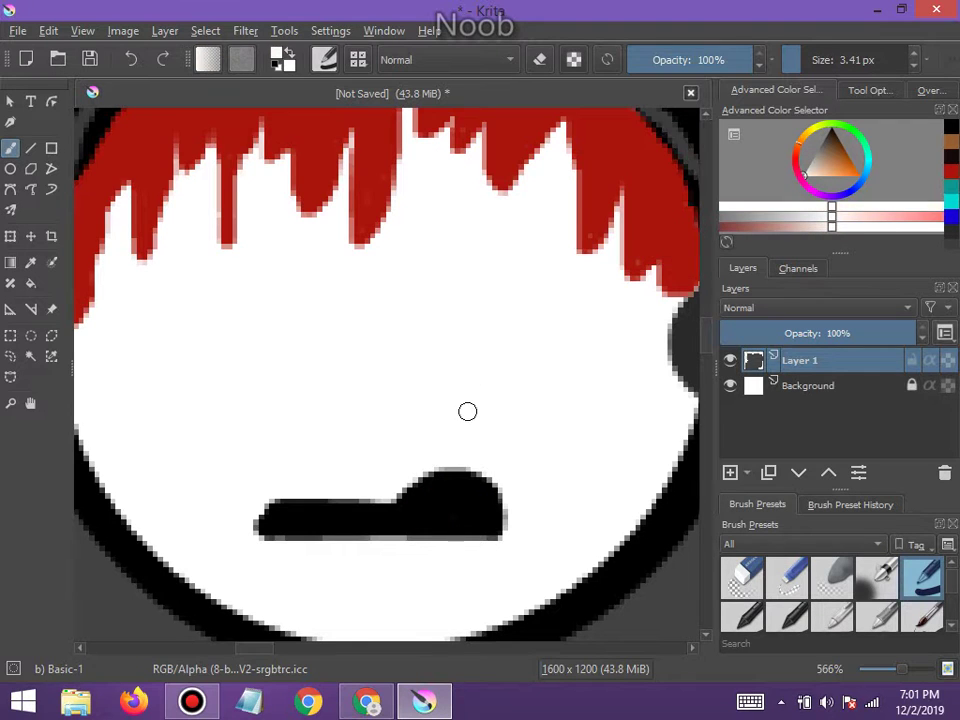
pyautogui.moveTo(439, 489)
pyautogui.mouseDown()
pyautogui.moveTo(459, 487)
pyautogui.moveTo(429, 493)
pyautogui.moveTo(469, 492)
pyautogui.mouseUp()
pyautogui.scroll(-2, 469, 492)
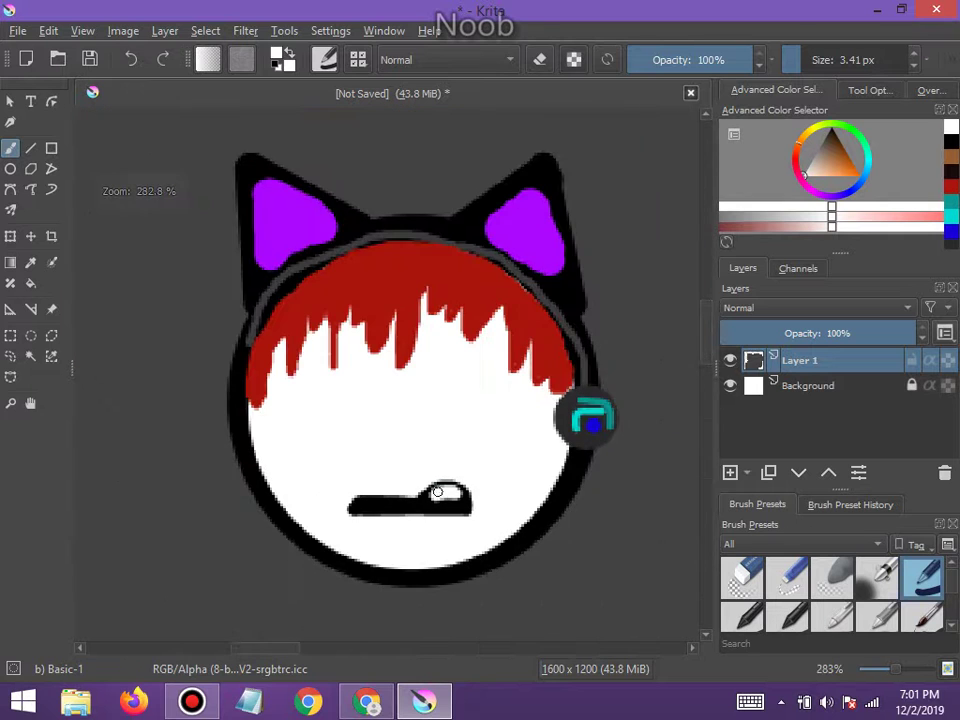
pyautogui.scroll(1, 437, 399)
pyautogui.scroll(-1, 437, 399)
pyautogui.scroll(1, 405, 463)
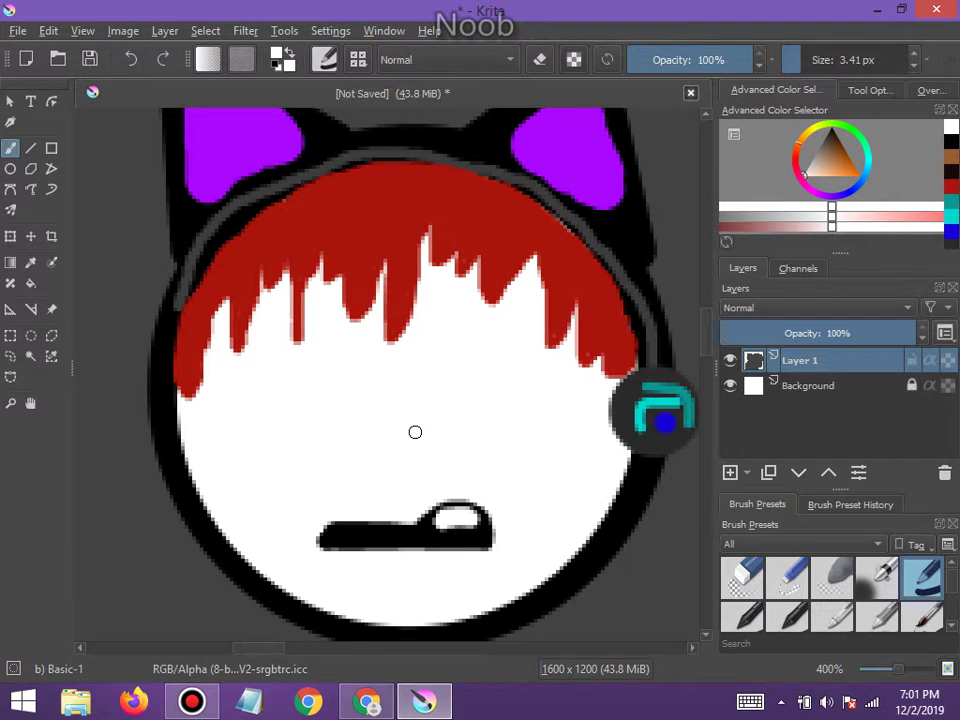
pyautogui.scroll(1, 411, 433)
# Set the paint colour to black and the brush size to 0.31 px
pyautogui.click(831, 134)
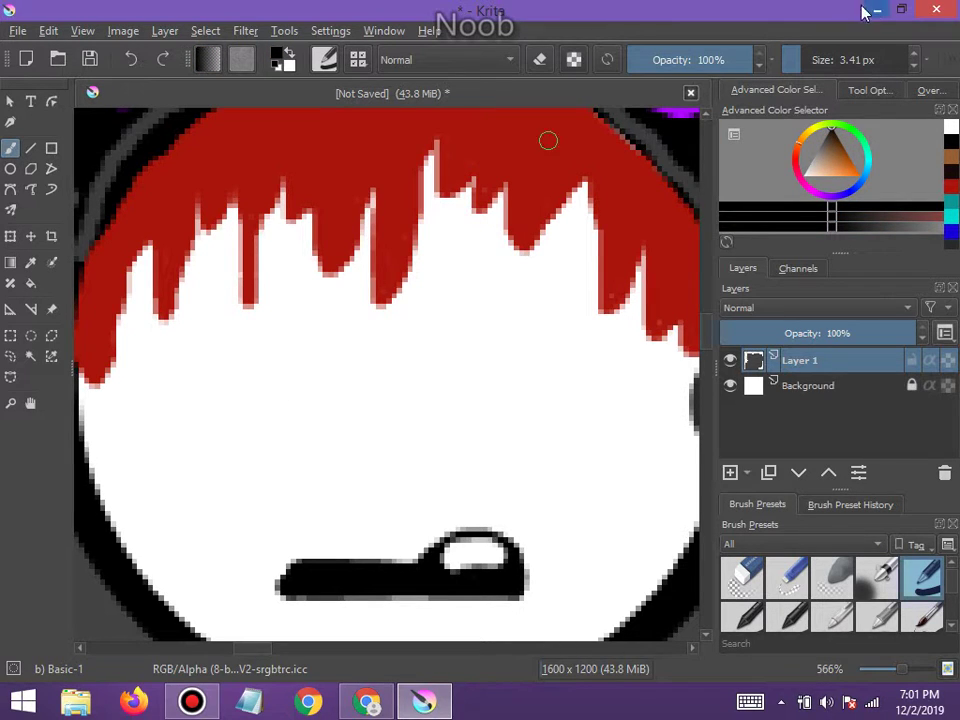
pyautogui.press('[')
pyautogui.press('[')
pyautogui.press('[')
pyautogui.press('[')
pyautogui.press('[')
pyautogui.press('[')
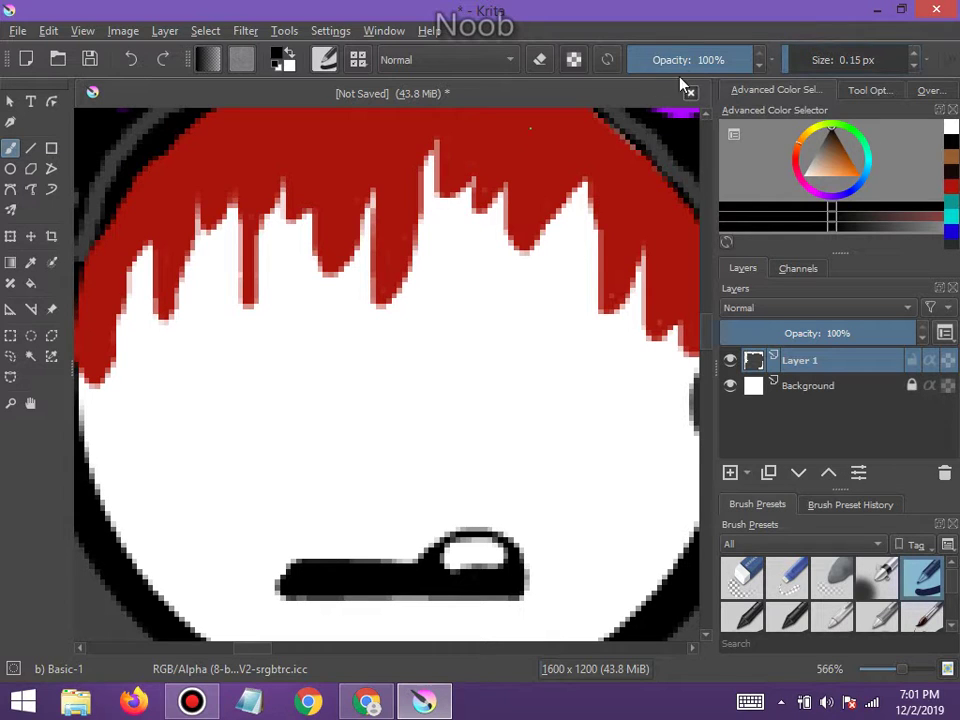
pyautogui.click(788, 66)
# Draw two thin horizontal eye lines on the face and close each with a curved line below to form half-lidded eyes
pyautogui.moveTo(255, 377); pyautogui.dragTo(338, 379)
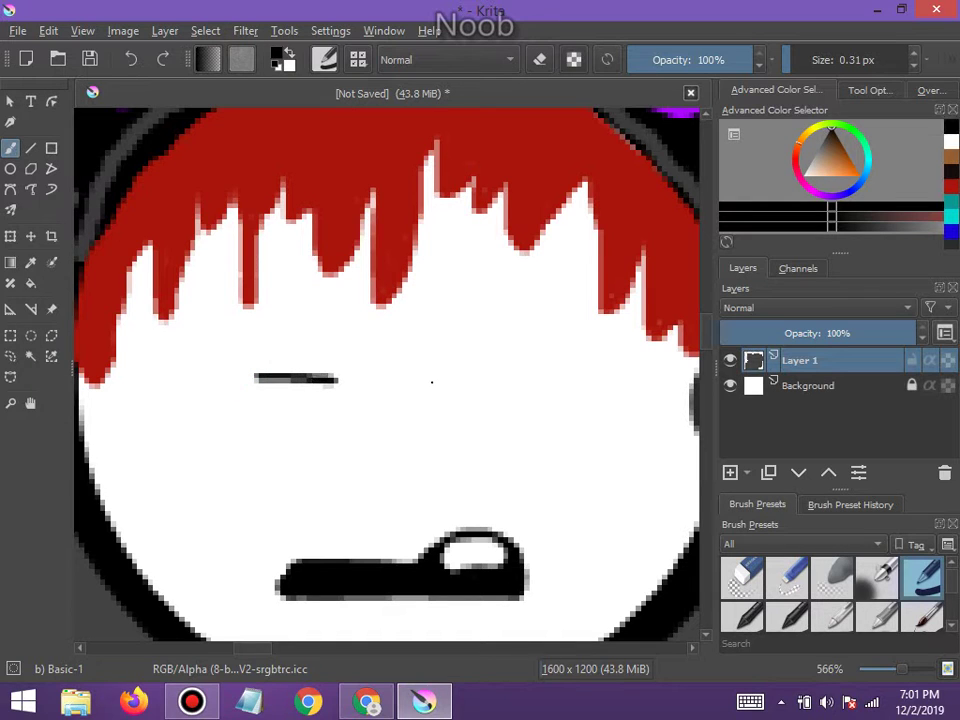
pyautogui.moveTo(418, 379); pyautogui.dragTo(503, 380)
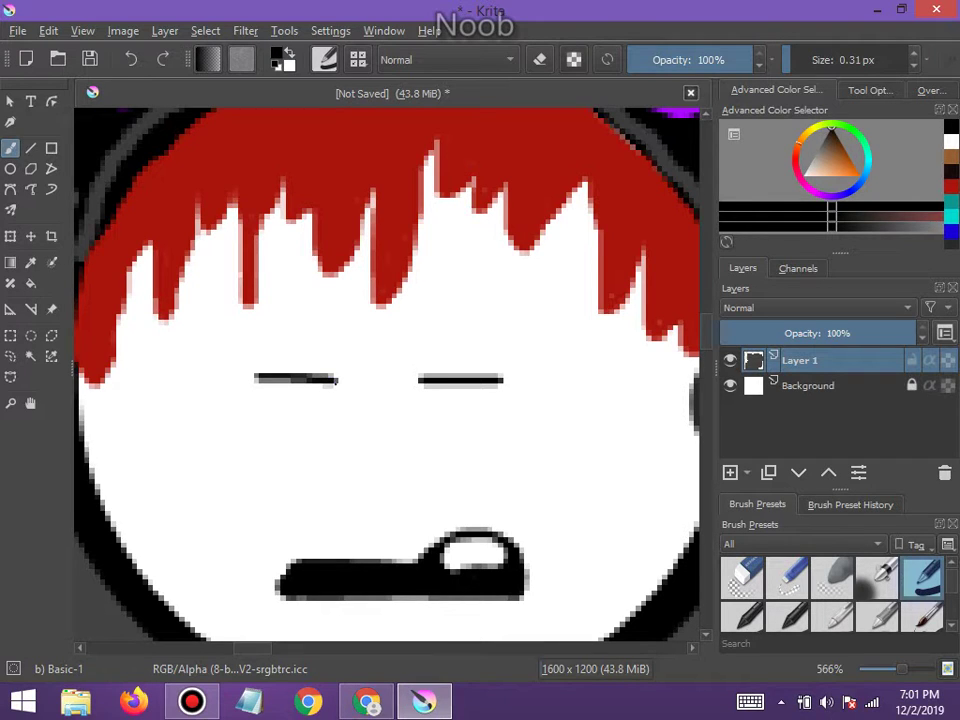
pyautogui.moveTo(335, 377)
pyautogui.mouseDown()
pyautogui.moveTo(342, 395)
pyautogui.moveTo(320, 425)
pyautogui.moveTo(296, 432)
pyautogui.moveTo(260, 418)
pyautogui.moveTo(253, 377)
pyautogui.mouseUp()
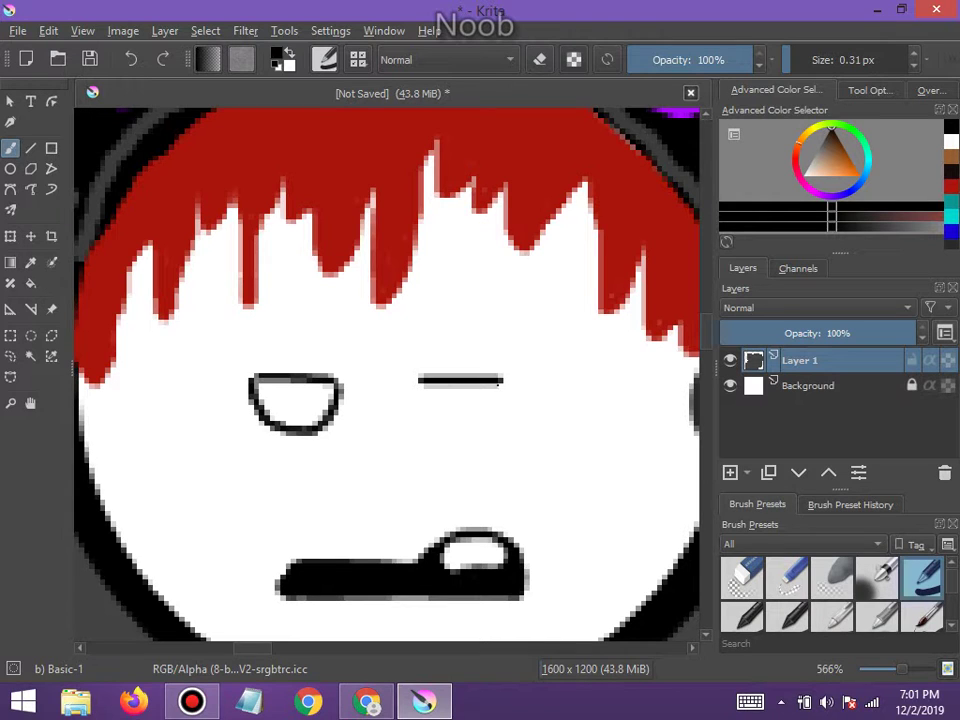
pyautogui.moveTo(501, 381)
pyautogui.mouseDown()
pyautogui.moveTo(505, 400)
pyautogui.moveTo(458, 420)
pyautogui.moveTo(424, 402)
pyautogui.moveTo(417, 380)
pyautogui.mouseUp()
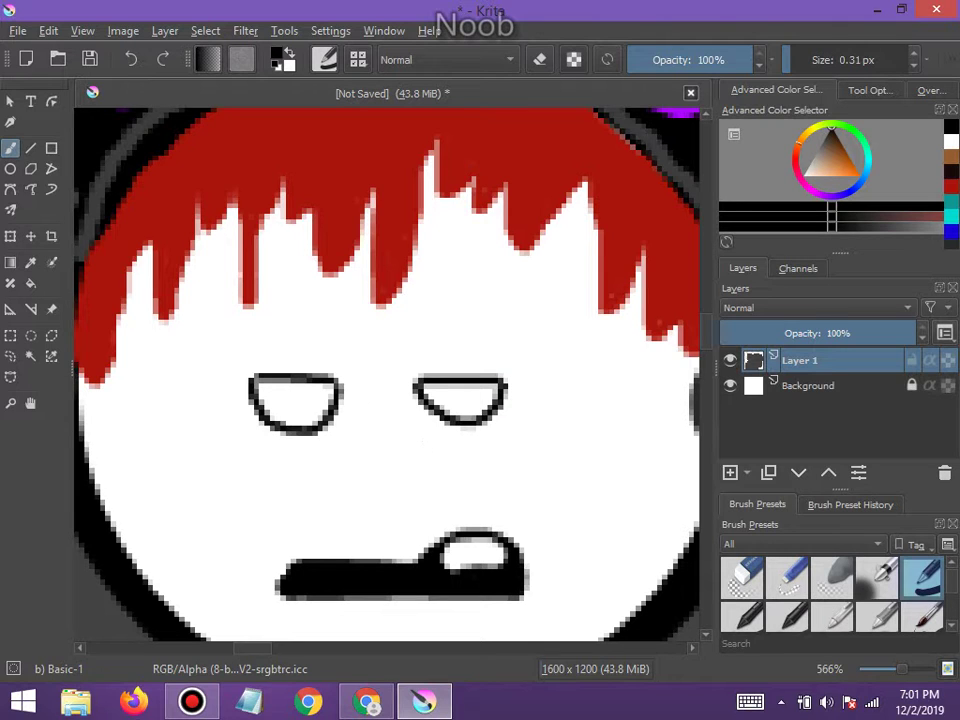
# Add a short black brow dash above each eye and a small curved pupil line inside each eye
pyautogui.moveTo(303, 350); pyautogui.dragTo(320, 353)
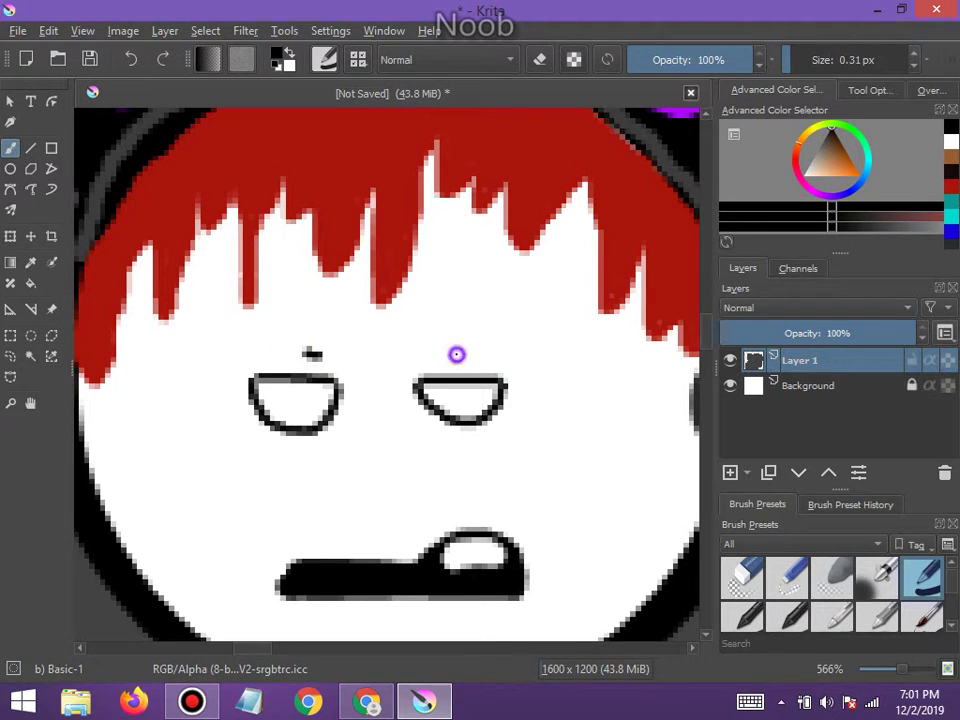
pyautogui.moveTo(458, 356); pyautogui.dragTo(438, 356)
pyautogui.moveTo(302, 381); pyautogui.dragTo(318, 410)
pyautogui.scroll(-1, 445, 387)
pyautogui.moveTo(454, 383); pyautogui.dragTo(447, 405)
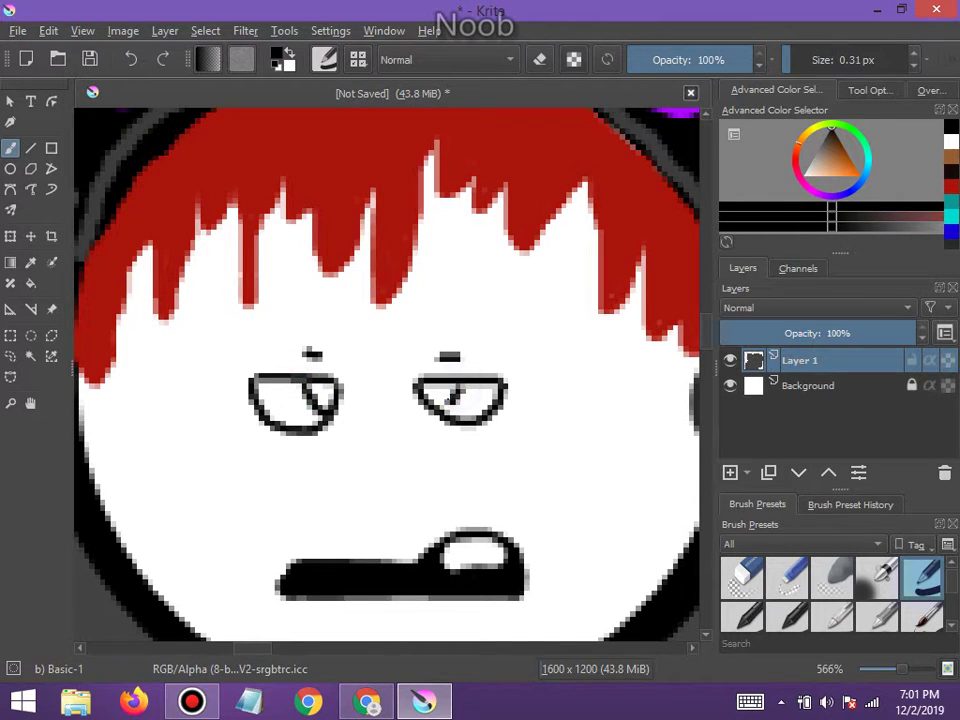
pyautogui.scroll(-2, 548, 404)
pyautogui.scroll(1, 548, 404)
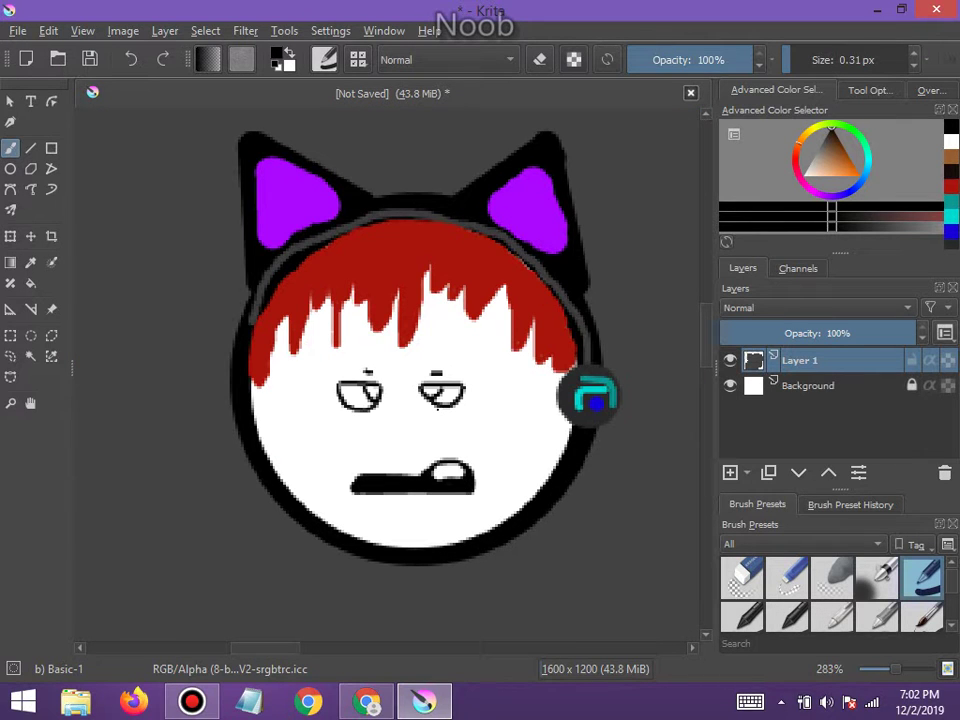
# Undo the pupil lines, brows and both half-lidded eyes, keeping the mouth
pyautogui.click(136, 63)
pyautogui.click(137, 64)
pyautogui.click(132, 62)
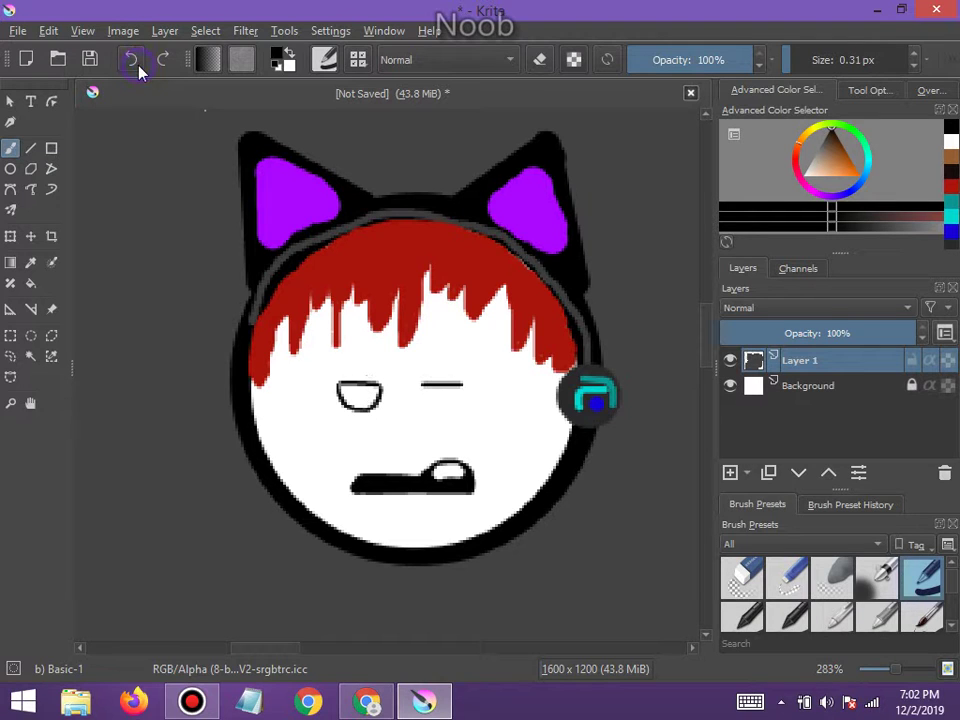
pyautogui.click(132, 62)
pyautogui.click(132, 62)
pyautogui.click(132, 62)
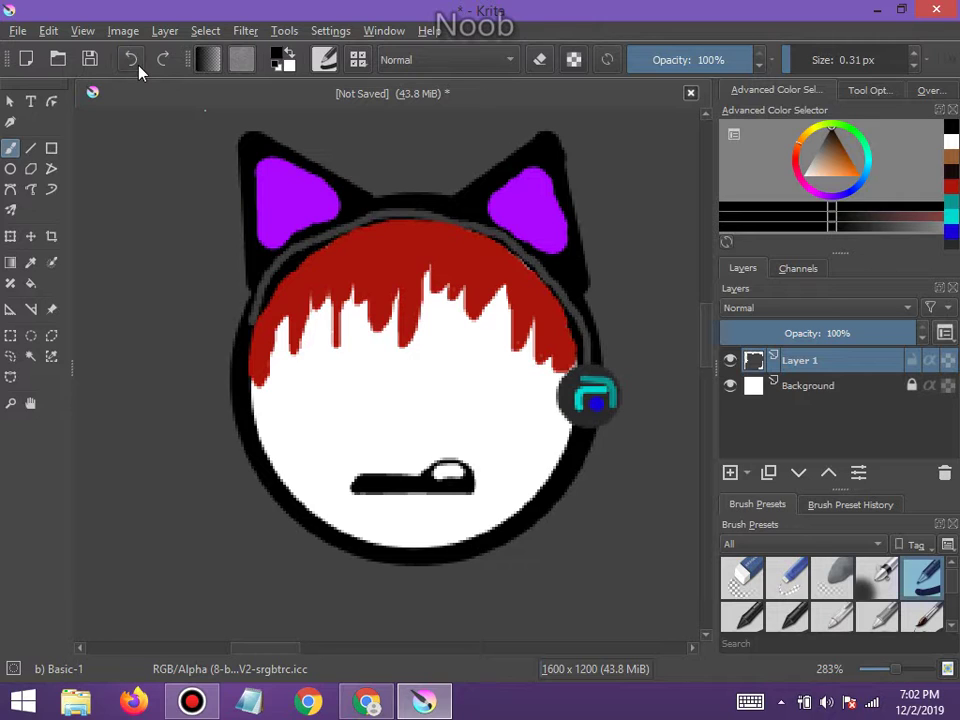
# Draw a black spiral for each eye above the mouth, undoing and redrawing the left spiral
pyautogui.scroll(1, 376, 397)
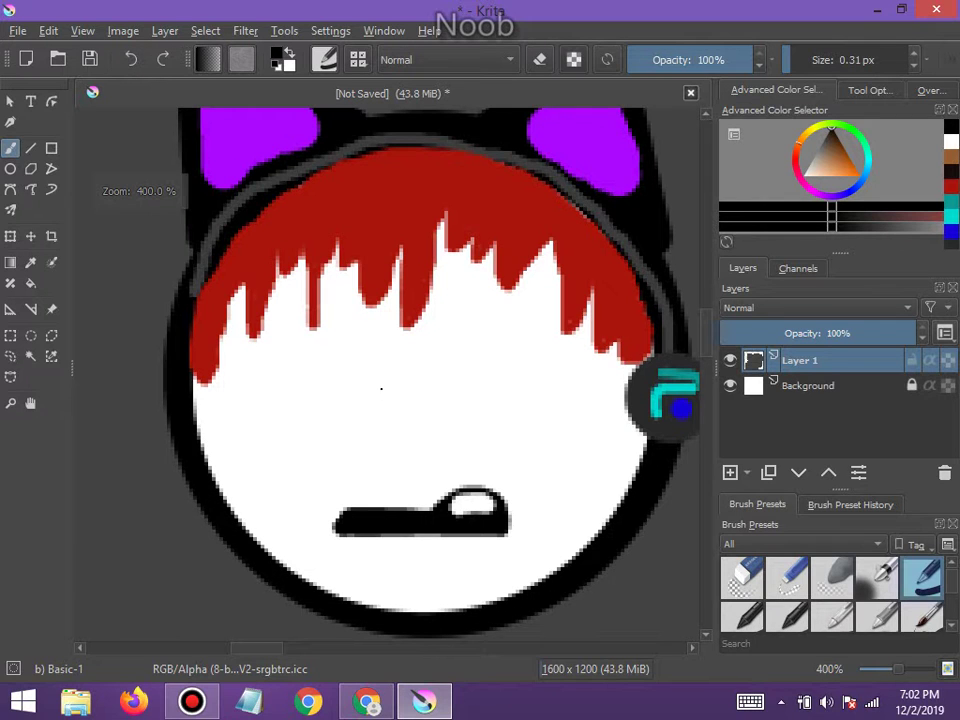
pyautogui.moveTo(379, 431)
pyautogui.mouseDown()
pyautogui.moveTo(382, 397)
pyautogui.moveTo(369, 380)
pyautogui.moveTo(345, 376)
pyautogui.moveTo(318, 402)
pyautogui.moveTo(319, 425)
pyautogui.moveTo(364, 406)
pyautogui.moveTo(334, 390)
pyautogui.moveTo(333, 418)
pyautogui.moveTo(343, 408)
pyautogui.mouseUp()
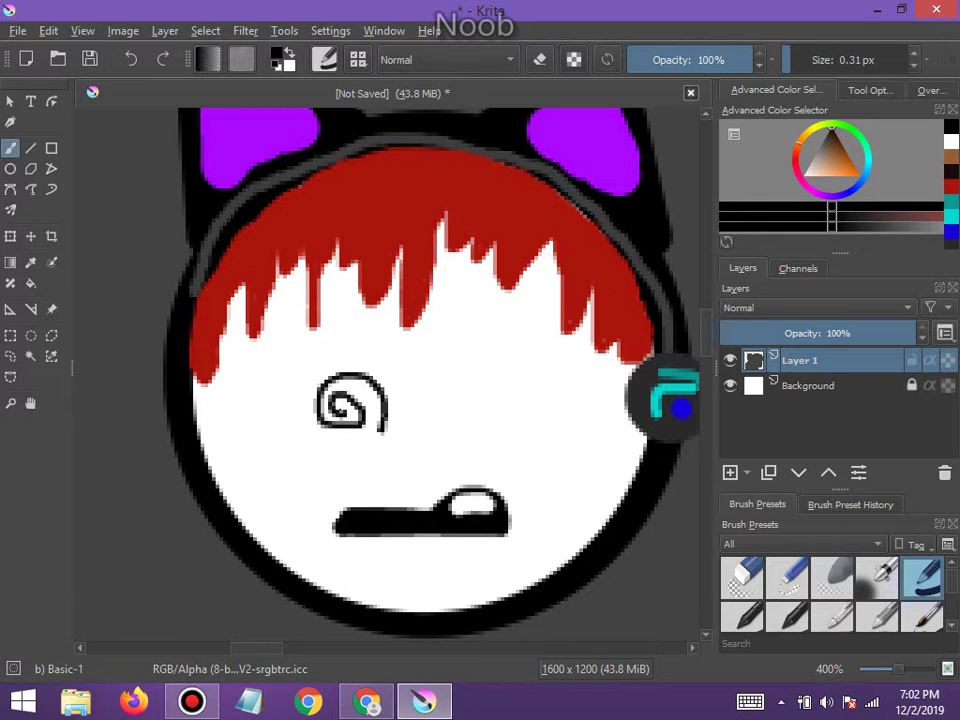
pyautogui.click(128, 62)
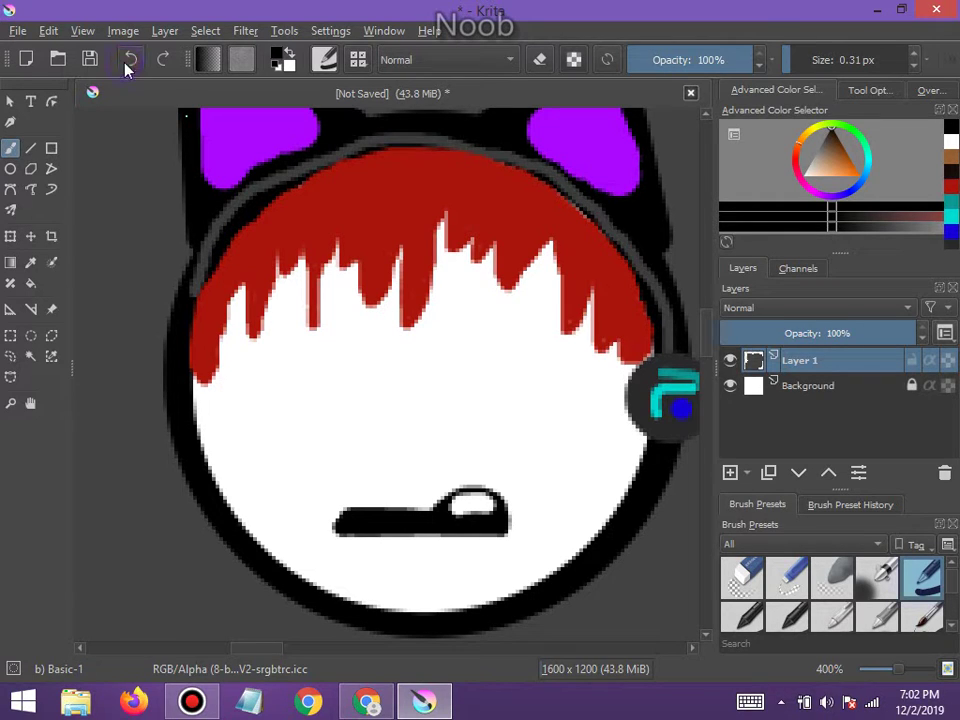
pyautogui.moveTo(381, 406)
pyautogui.mouseDown()
pyautogui.moveTo(381, 391)
pyautogui.moveTo(340, 366)
pyautogui.moveTo(316, 407)
pyautogui.moveTo(350, 422)
pyautogui.moveTo(369, 401)
pyautogui.moveTo(336, 393)
pyautogui.moveTo(356, 408)
pyautogui.moveTo(349, 397)
pyautogui.mouseUp()
pyautogui.scroll(2, 465, 402)
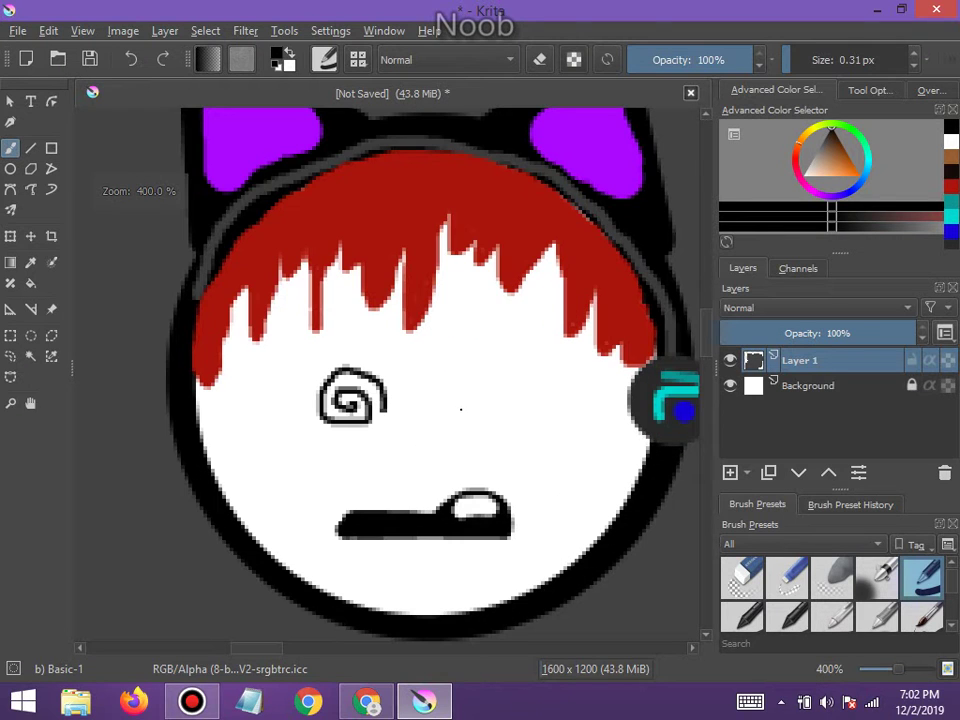
pyautogui.moveTo(465, 418)
pyautogui.mouseDown()
pyautogui.moveTo(489, 393)
pyautogui.moveTo(462, 366)
pyautogui.moveTo(431, 374)
pyautogui.moveTo(424, 398)
pyautogui.moveTo(452, 401)
pyautogui.moveTo(447, 390)
pyautogui.mouseUp()
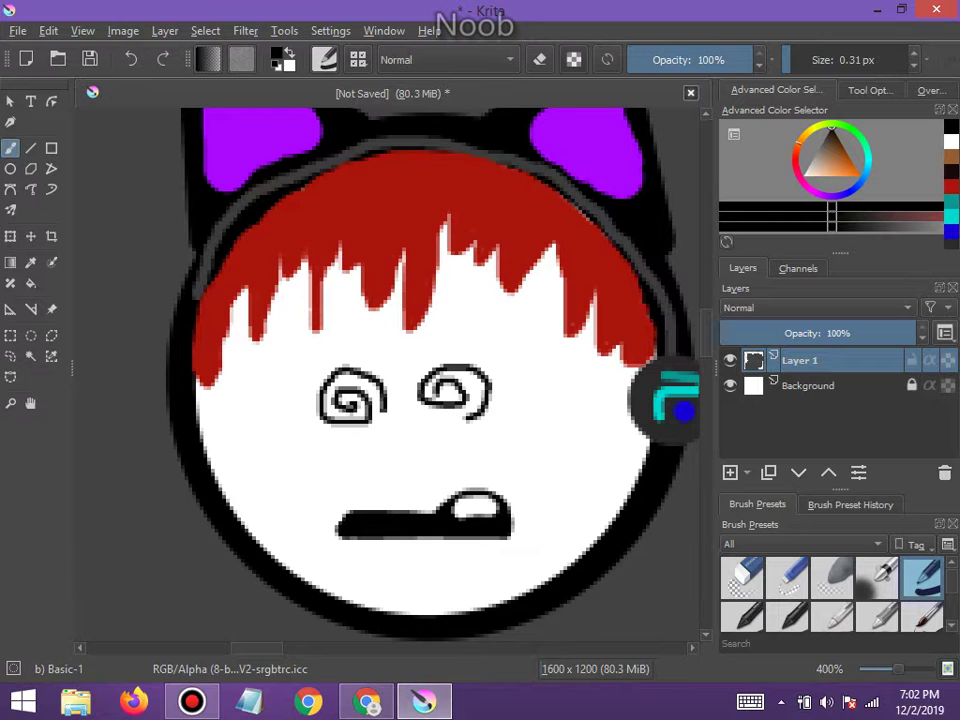
# Check the spiral eyes against the whole head and undo both of them
pyautogui.scroll(-3, 400, 400)
pyautogui.scroll(3, 430, 420)
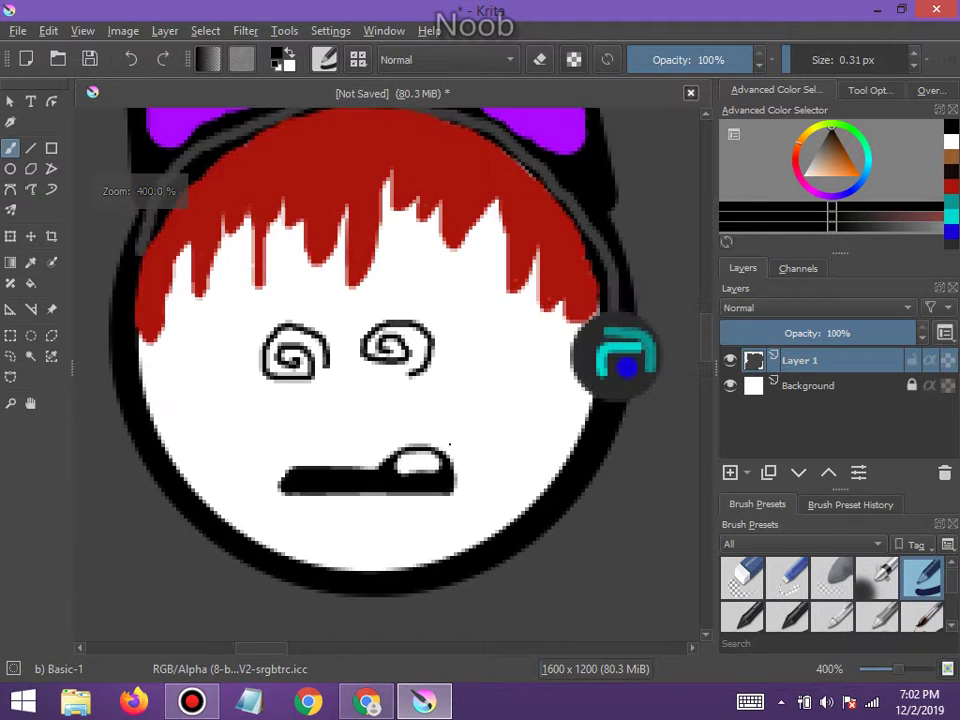
pyautogui.scroll(-3, 450, 444)
pyautogui.scroll(3, 379, 463)
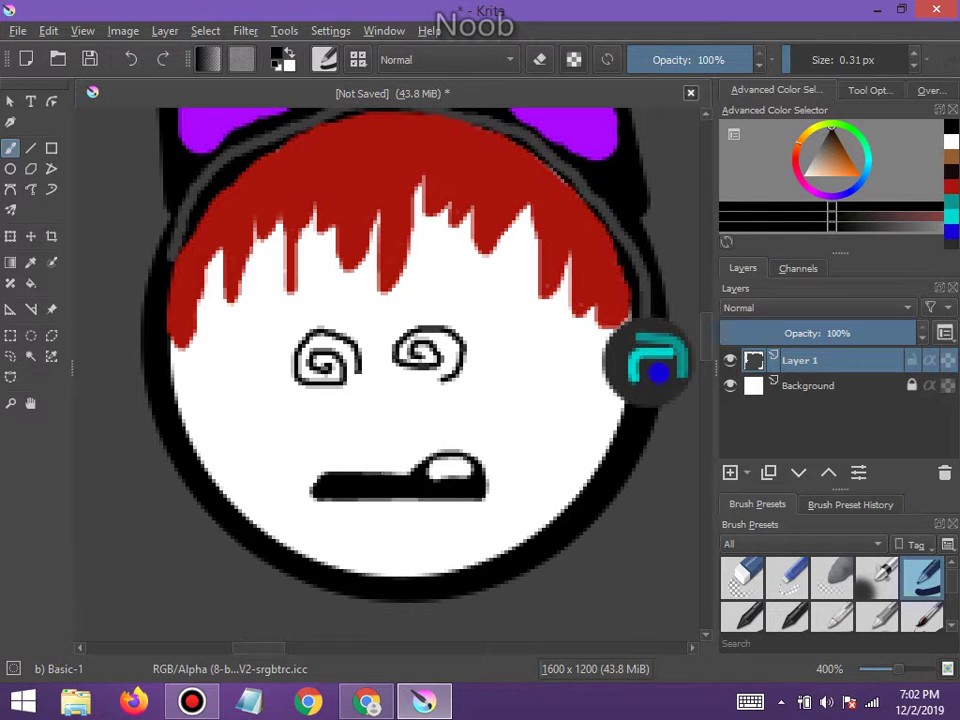
pyautogui.scroll(-1, 390, 480)
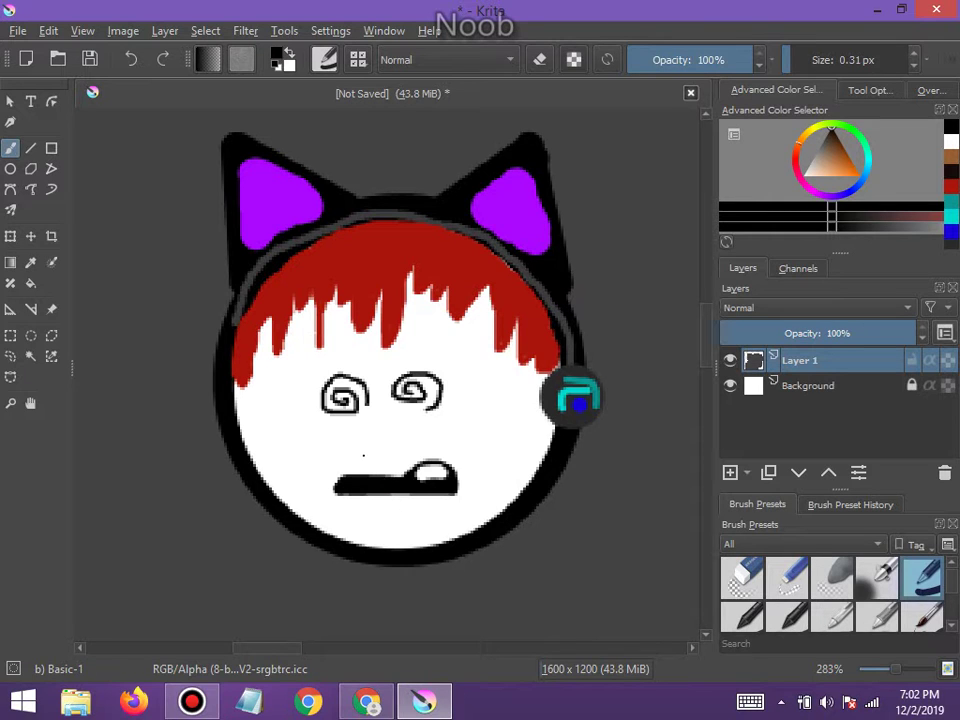
pyautogui.click(140, 66)
pyautogui.click(140, 66)
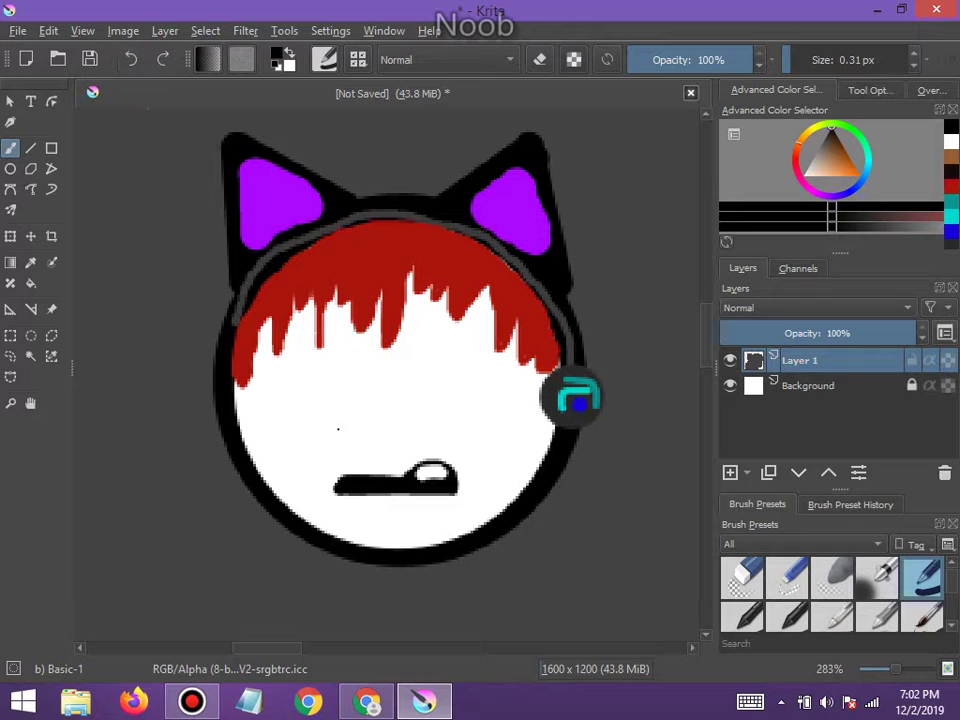
# Try a short curved black stroke for each eye and undo both strokes
pyautogui.moveTo(351, 393)
pyautogui.mouseDown()
pyautogui.moveTo(366, 410)
pyautogui.moveTo(361, 428)
pyautogui.mouseUp()
pyautogui.moveTo(407, 390); pyautogui.dragTo(421, 425)
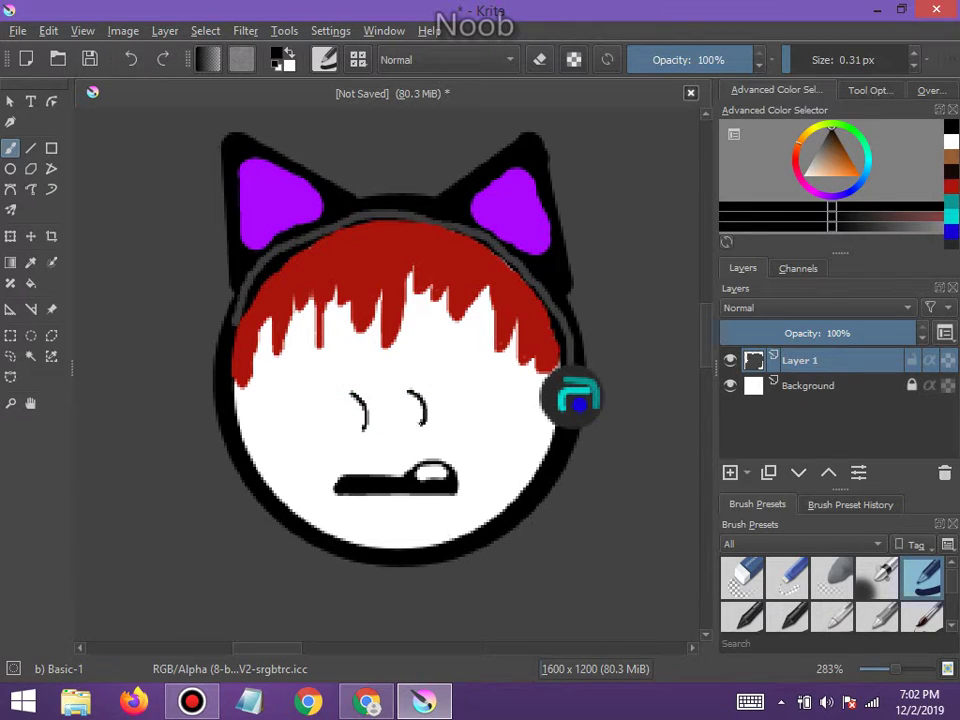
pyautogui.scroll(2, 416, 405)
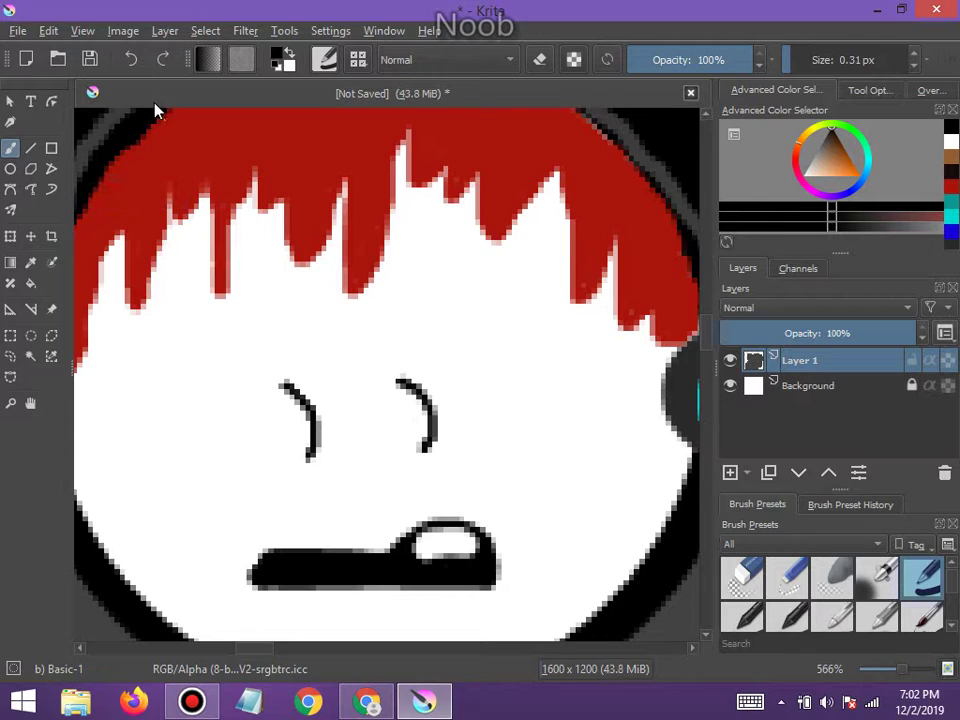
pyautogui.click(136, 64)
pyautogui.click(136, 64)
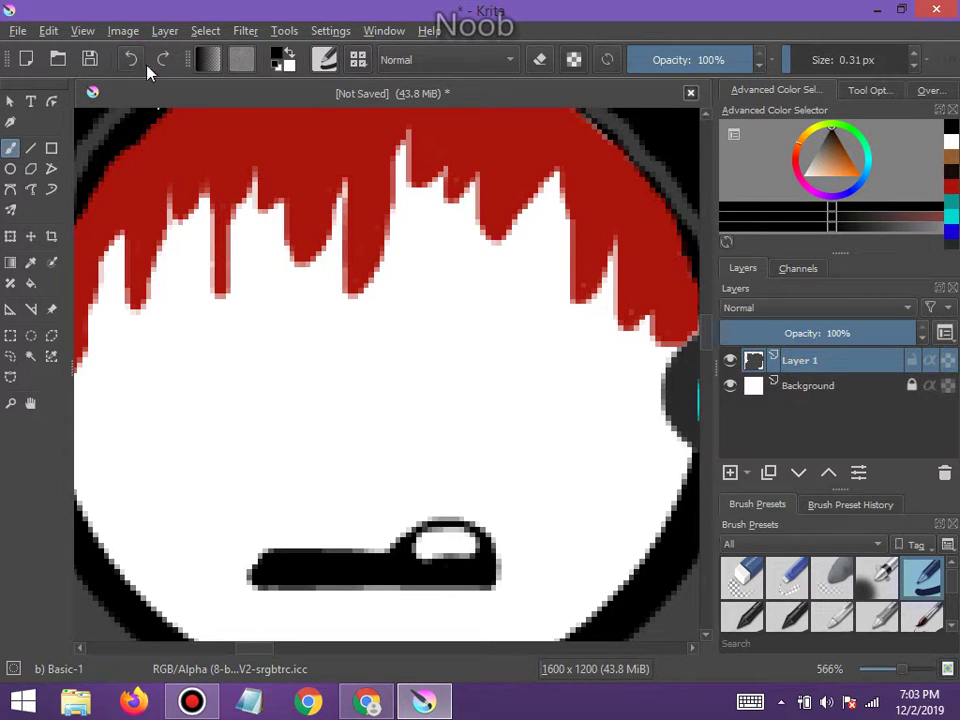
# Outline two oval black eyes above the mouth and fill the left one black, leaving an upper and a lower white highlight
pyautogui.moveTo(285, 334)
pyautogui.mouseDown()
pyautogui.moveTo(264, 391)
pyautogui.moveTo(265, 404)
pyautogui.moveTo(287, 417)
pyautogui.moveTo(303, 416)
pyautogui.moveTo(314, 387)
pyautogui.moveTo(291, 329)
pyautogui.mouseUp()
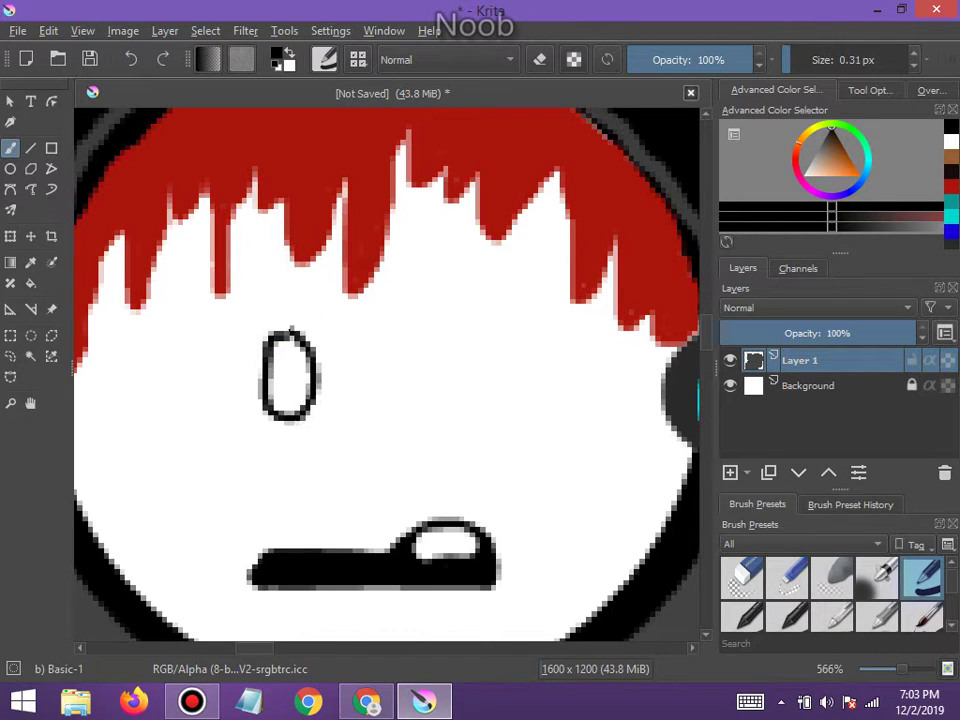
pyautogui.moveTo(420, 322)
pyautogui.mouseDown()
pyautogui.moveTo(395, 375)
pyautogui.moveTo(430, 395)
pyautogui.moveTo(457, 383)
pyautogui.moveTo(421, 323)
pyautogui.mouseUp()
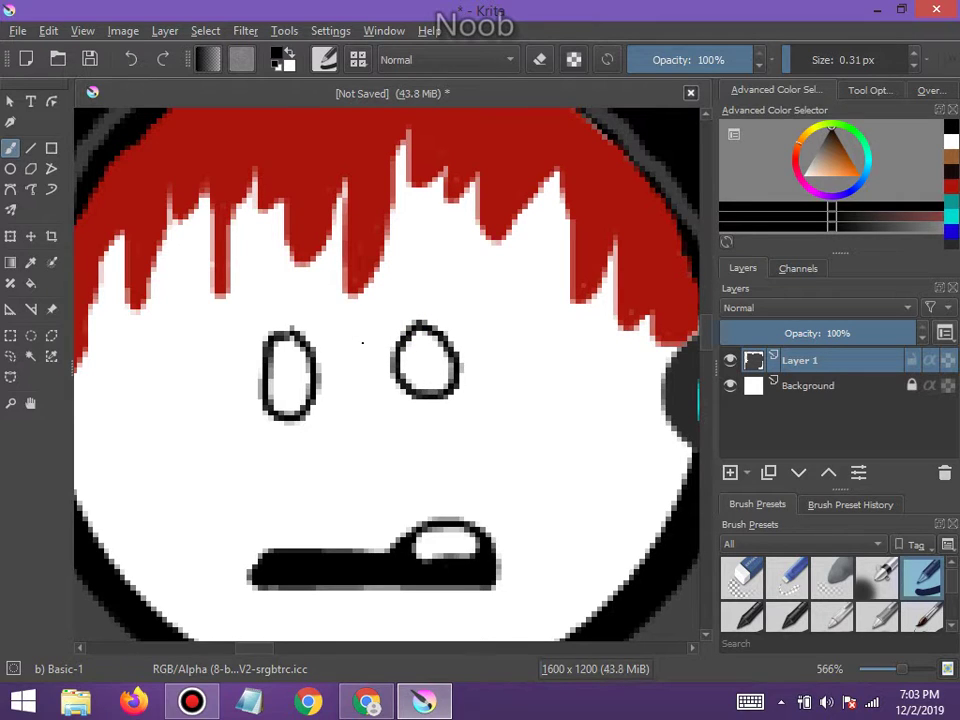
pyautogui.moveTo(289, 338)
pyautogui.mouseDown()
pyautogui.moveTo(306, 358)
pyautogui.moveTo(268, 368)
pyautogui.moveTo(285, 404)
pyautogui.moveTo(304, 393)
pyautogui.moveTo(286, 364)
pyautogui.moveTo(290, 382)
pyautogui.moveTo(297, 372)
pyautogui.moveTo(272, 392)
pyautogui.moveTo(280, 400)
pyautogui.mouseUp()
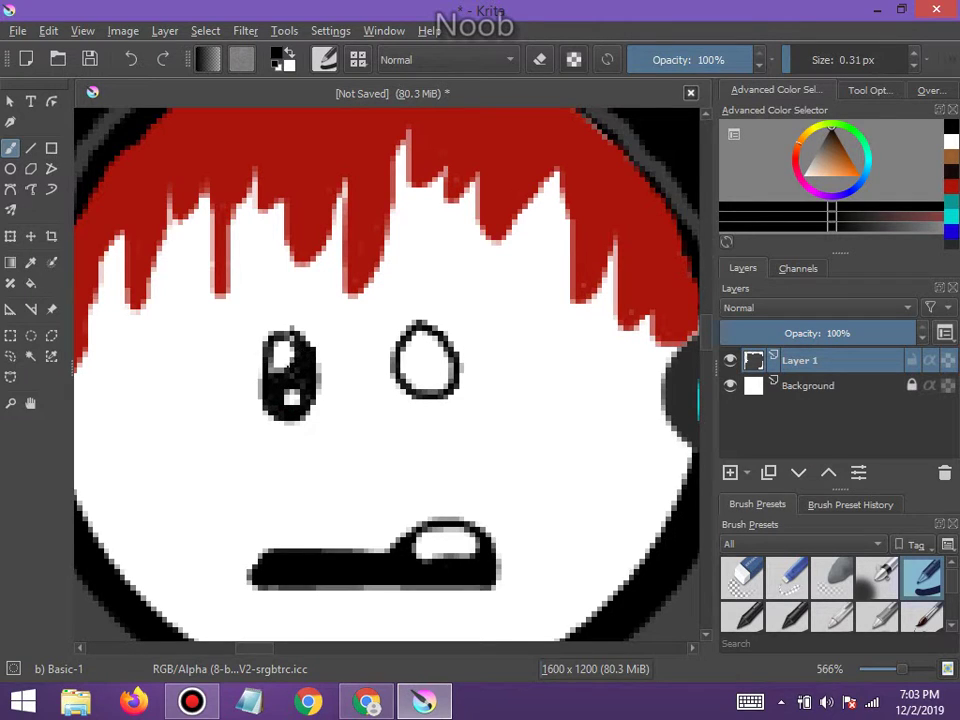
pyautogui.moveTo(283, 352); pyautogui.dragTo(289, 362)
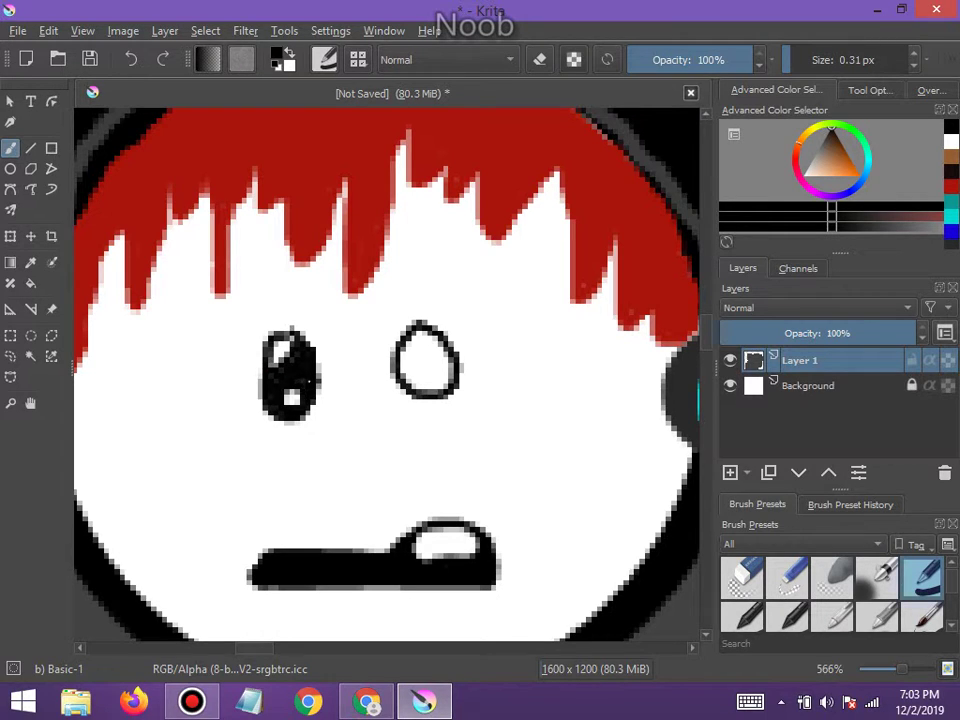
# Fill the right eye black, leaving a white highlight at its upper left and a small one at its lower right
pyautogui.moveTo(414, 330)
pyautogui.mouseDown()
pyautogui.moveTo(402, 352)
pyautogui.moveTo(427, 356)
pyautogui.mouseUp()
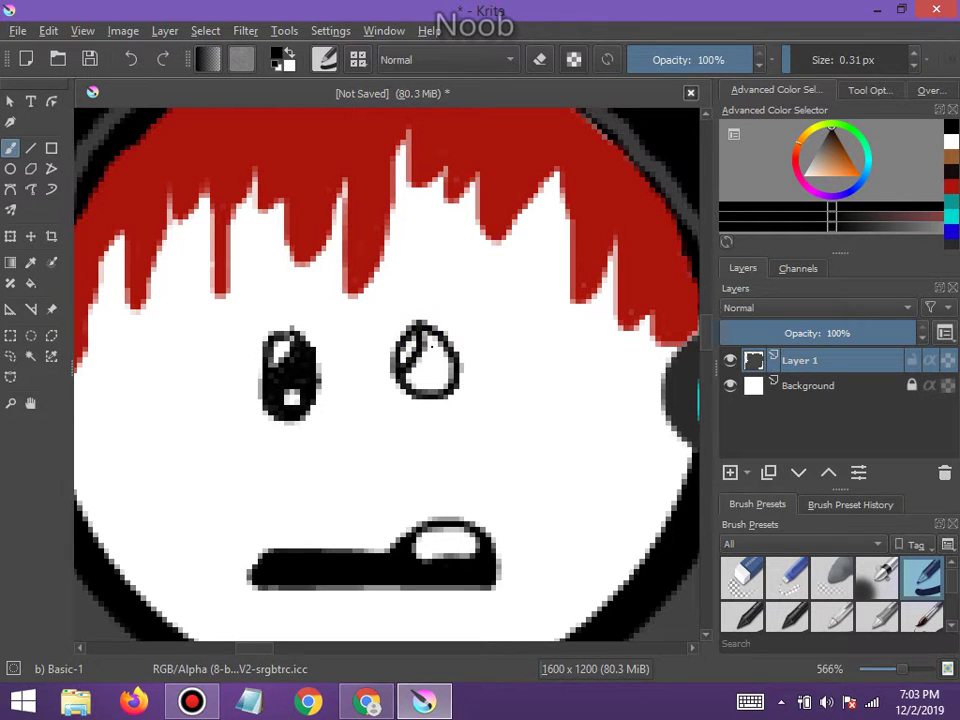
pyautogui.moveTo(447, 372)
pyautogui.mouseDown()
pyautogui.moveTo(431, 380)
pyautogui.moveTo(455, 371)
pyautogui.moveTo(426, 356)
pyautogui.moveTo(432, 372)
pyautogui.moveTo(418, 392)
pyautogui.moveTo(436, 393)
pyautogui.moveTo(427, 383)
pyautogui.mouseUp()
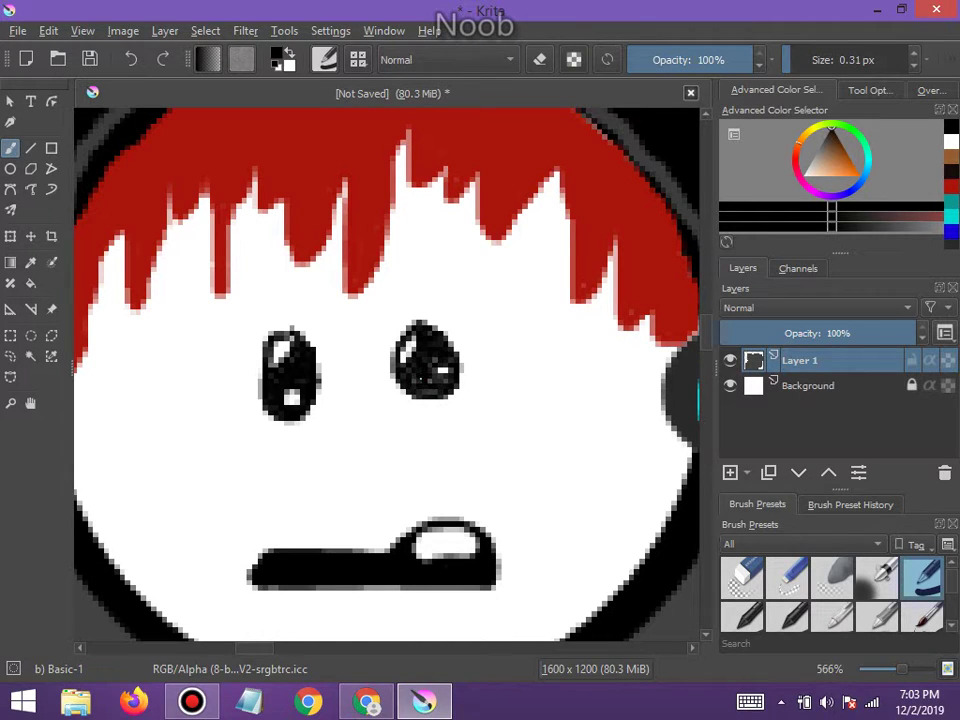
pyautogui.scroll(-2, 568, 386)
pyautogui.scroll(2, 628, 386)
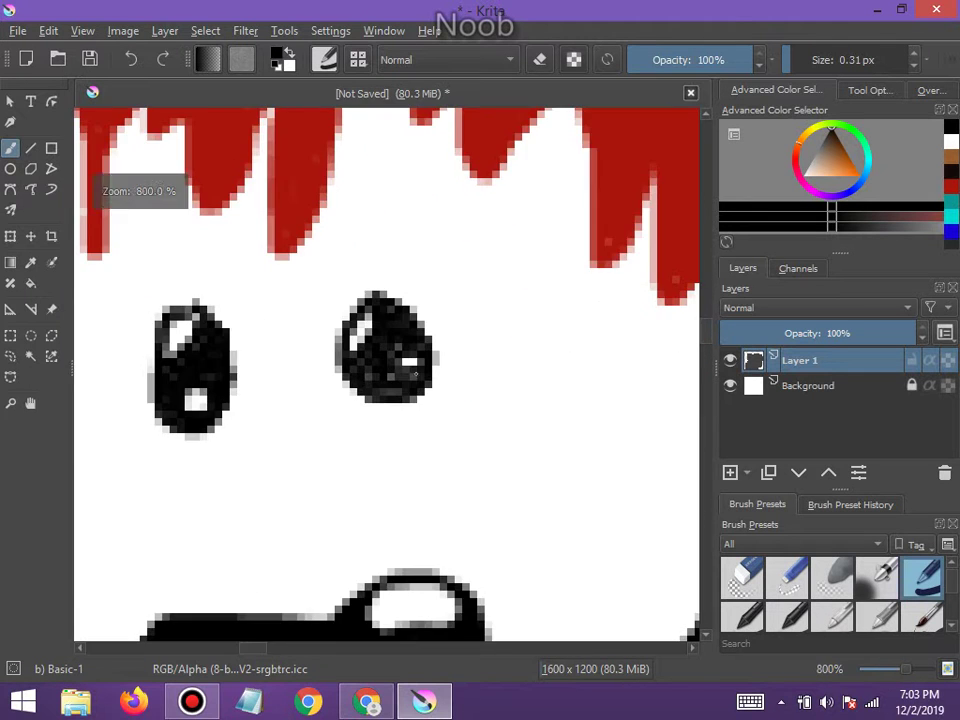
# Paint over the remaining grey patches inside the right eye with black around its white highlights
pyautogui.scroll(-2, 540, 378)
pyautogui.scroll(3, 540, 378)
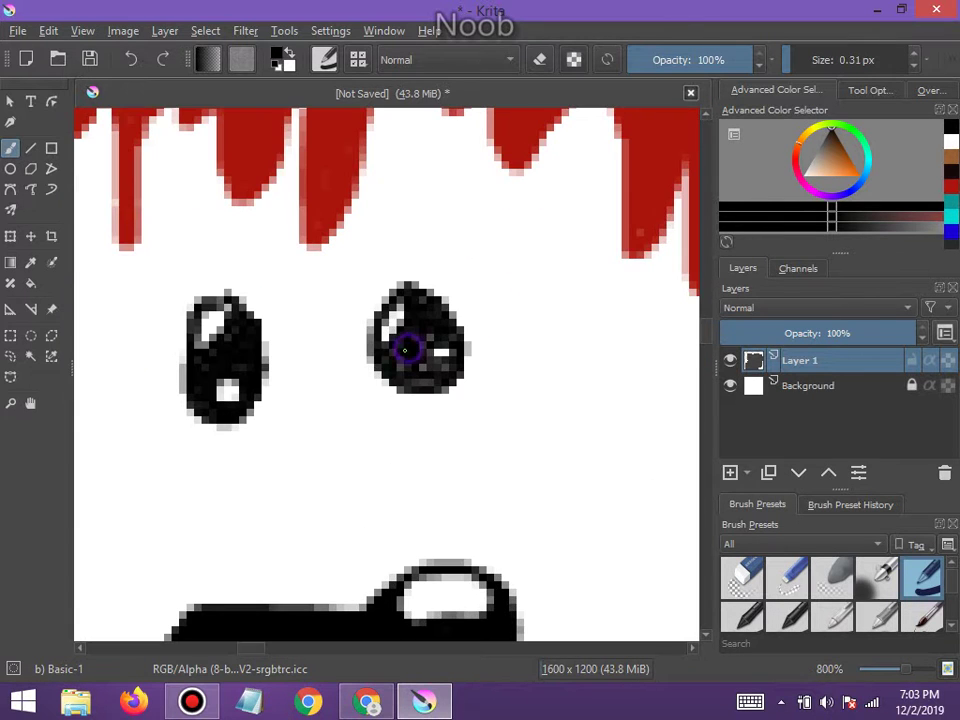
pyautogui.moveTo(380, 363); pyautogui.dragTo(430, 360)
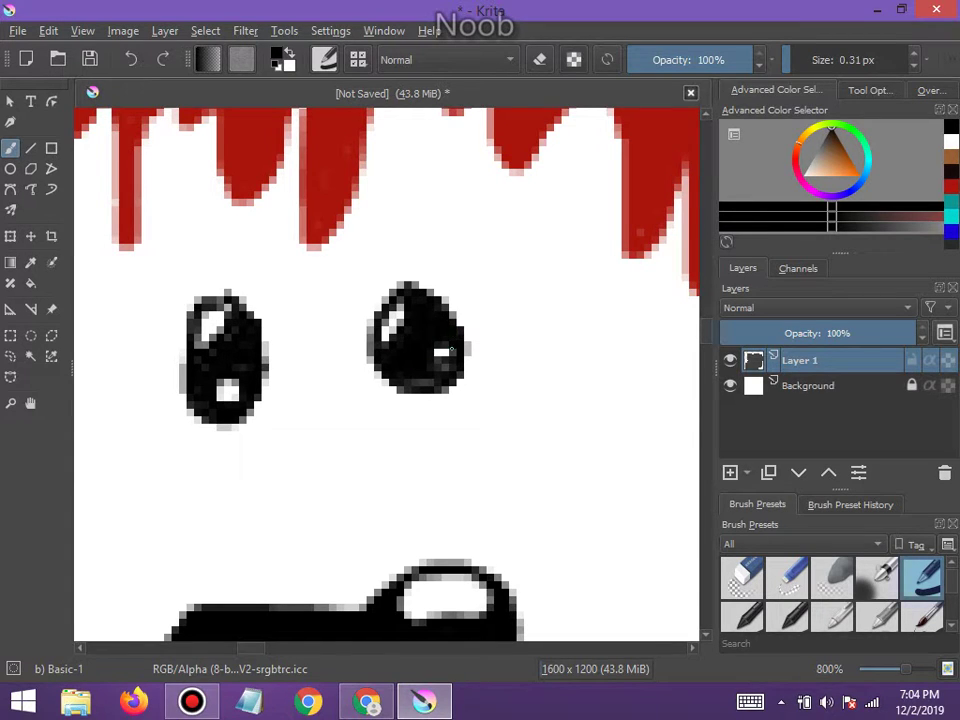
pyautogui.moveTo(450, 364); pyautogui.dragTo(440, 375)
pyautogui.scroll(-6, 401, 373)
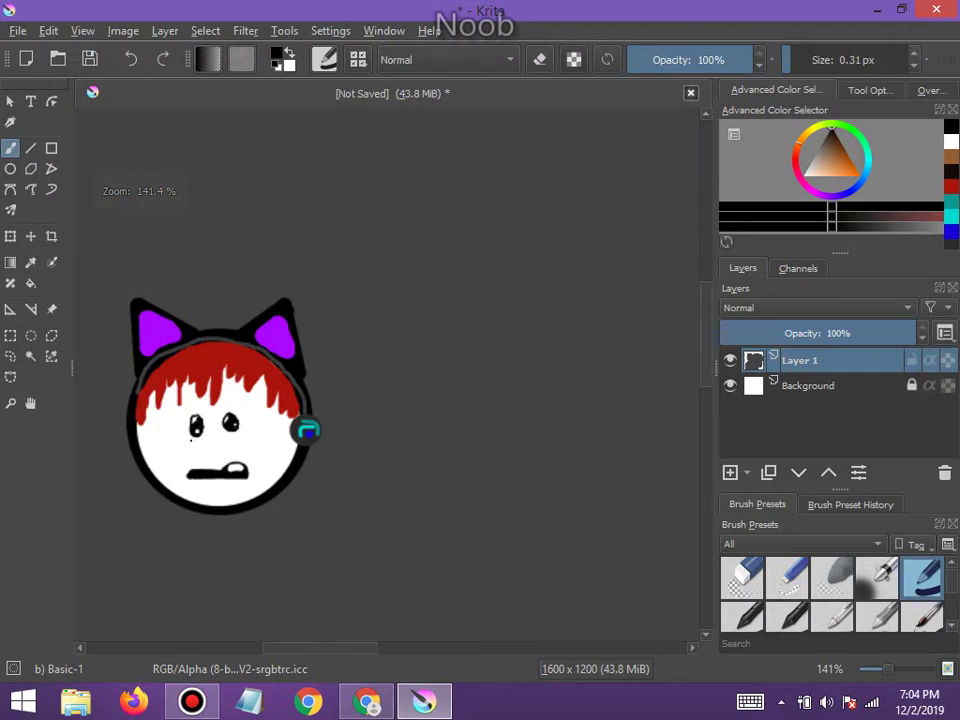
# Undo both filled eyes, their outlines and the whole mouth, leaving the white face blank
pyautogui.scroll(5, 163, 444)
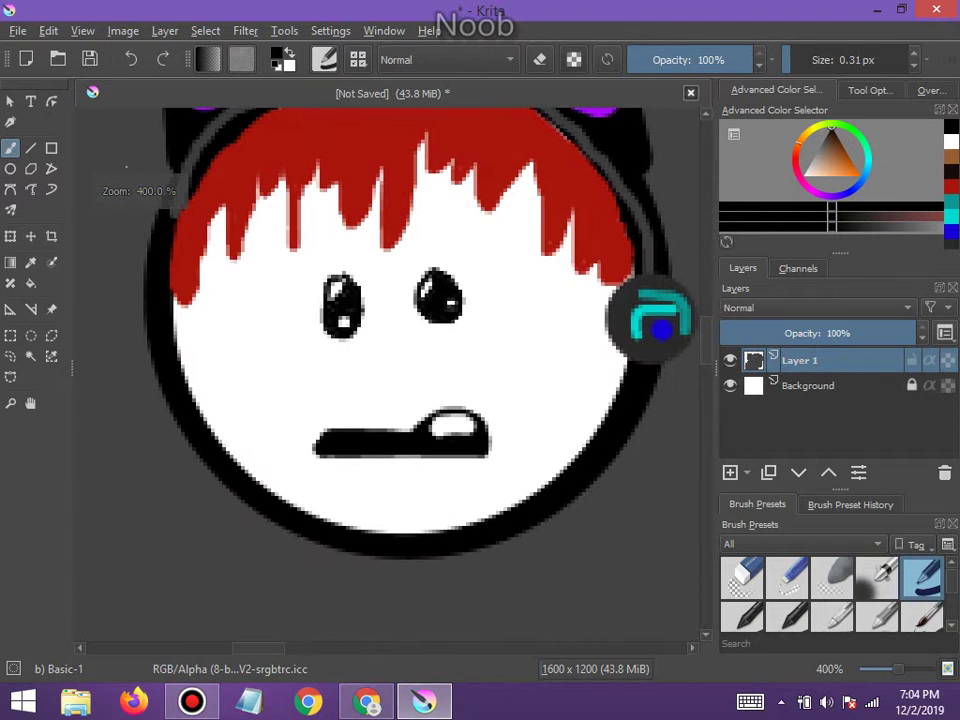
pyautogui.click(133, 62)
pyautogui.click(133, 62)
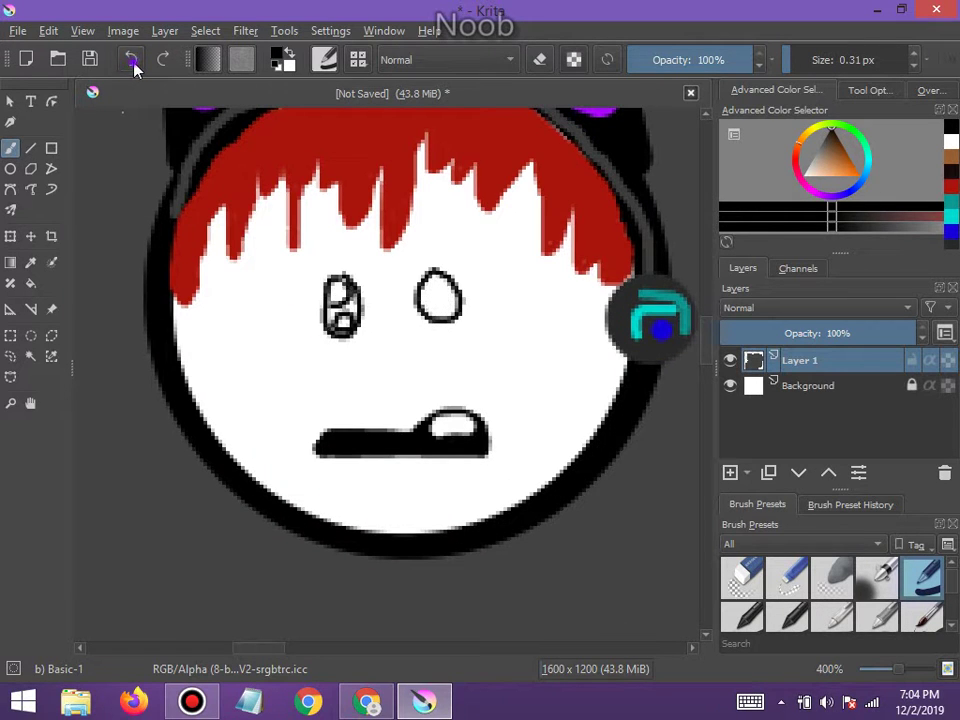
pyautogui.click(133, 62)
pyautogui.click(133, 62)
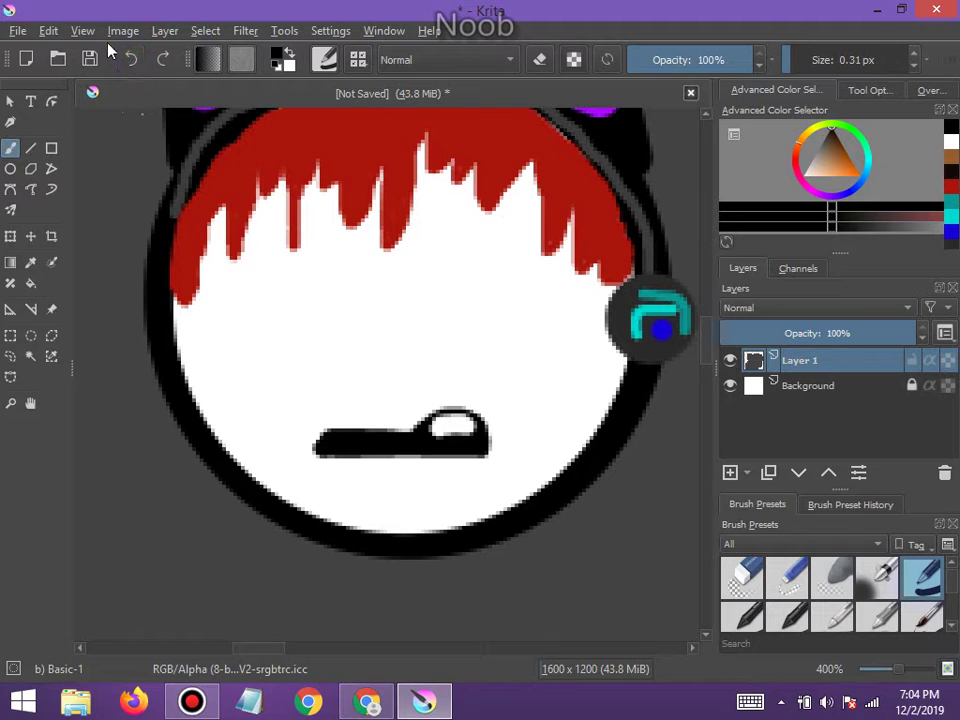
pyautogui.click(133, 61)
pyautogui.click(141, 64)
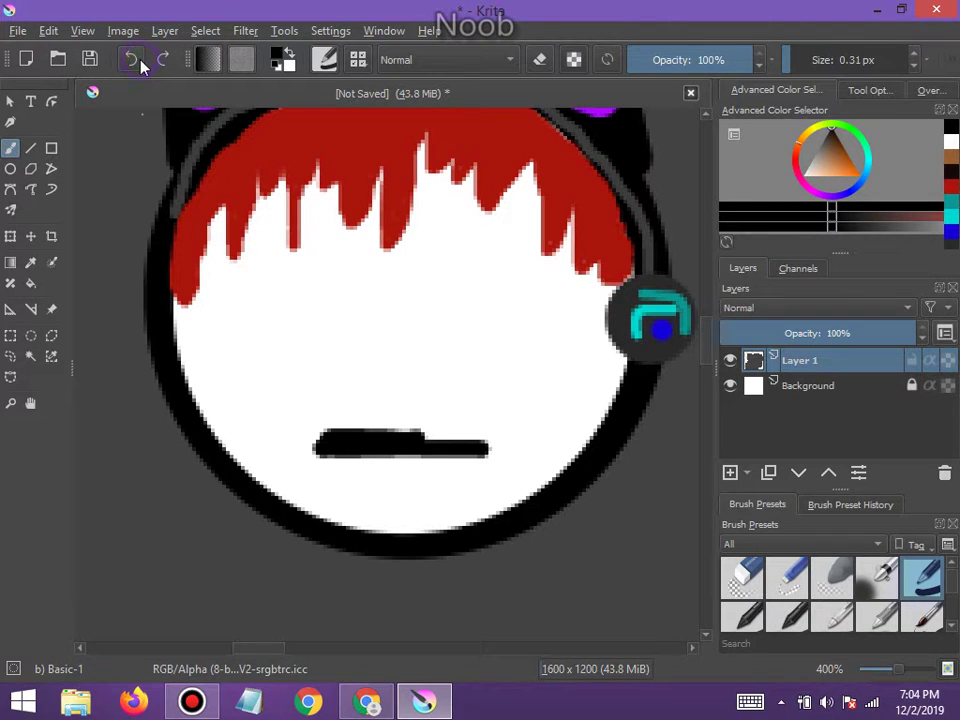
pyautogui.click(141, 64)
pyautogui.click(141, 64)
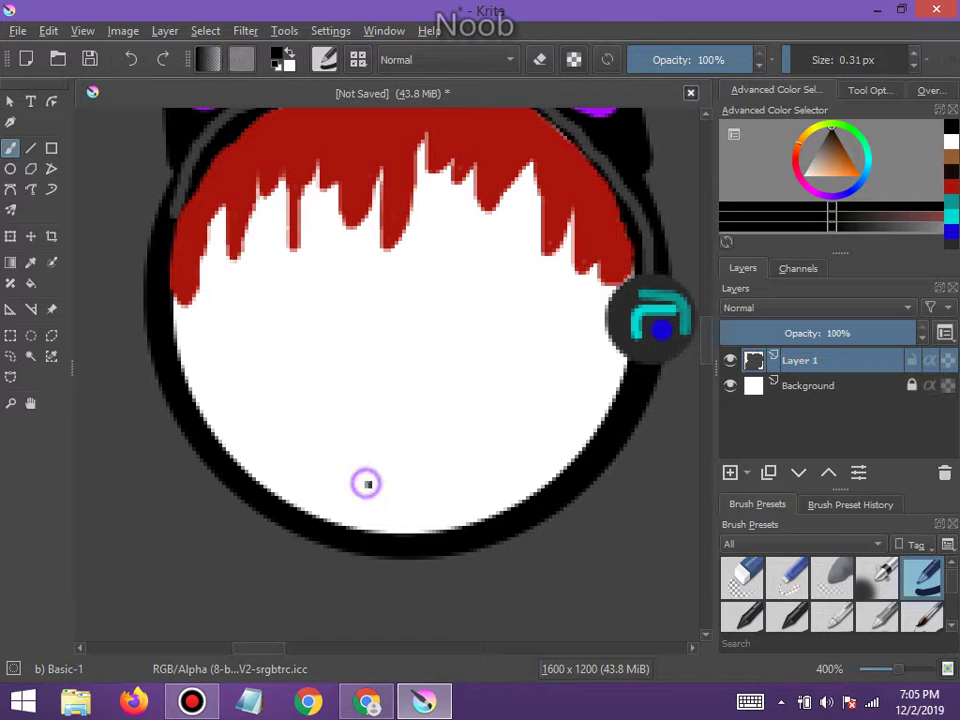
# Draw a small black inverted-V mouth low on the face and two eyes, each a curved vertical stroke crossed by a short horizontal line
pyautogui.moveTo(369, 484)
pyautogui.mouseDown()
pyautogui.moveTo(398, 454)
pyautogui.moveTo(418, 487)
pyautogui.mouseUp()
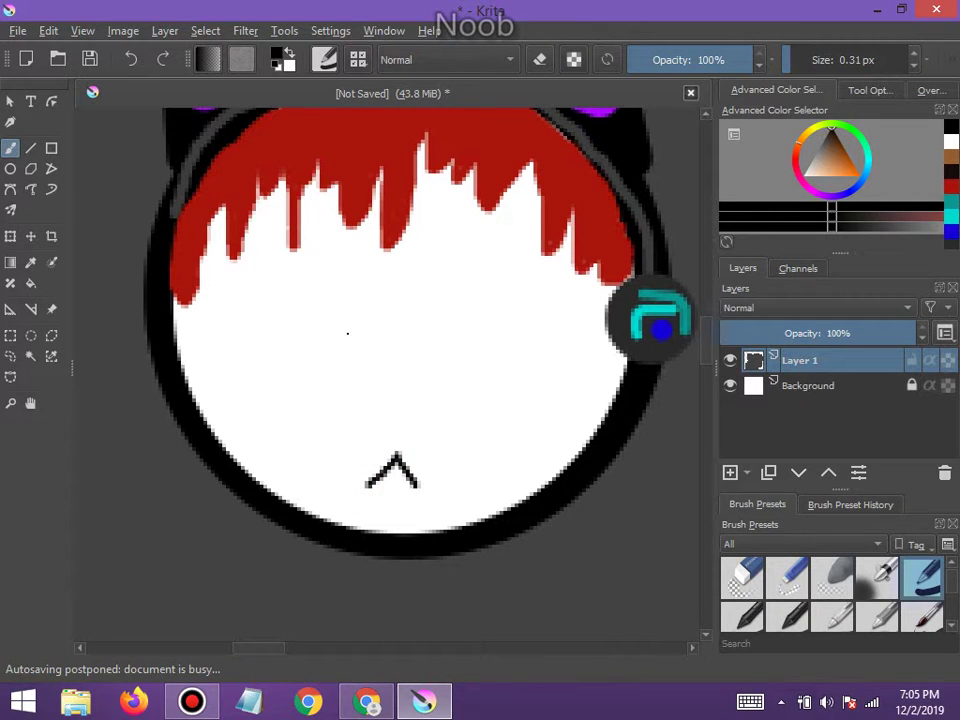
pyautogui.moveTo(344, 332)
pyautogui.mouseDown()
pyautogui.moveTo(355, 352)
pyautogui.moveTo(348, 383)
pyautogui.mouseUp()
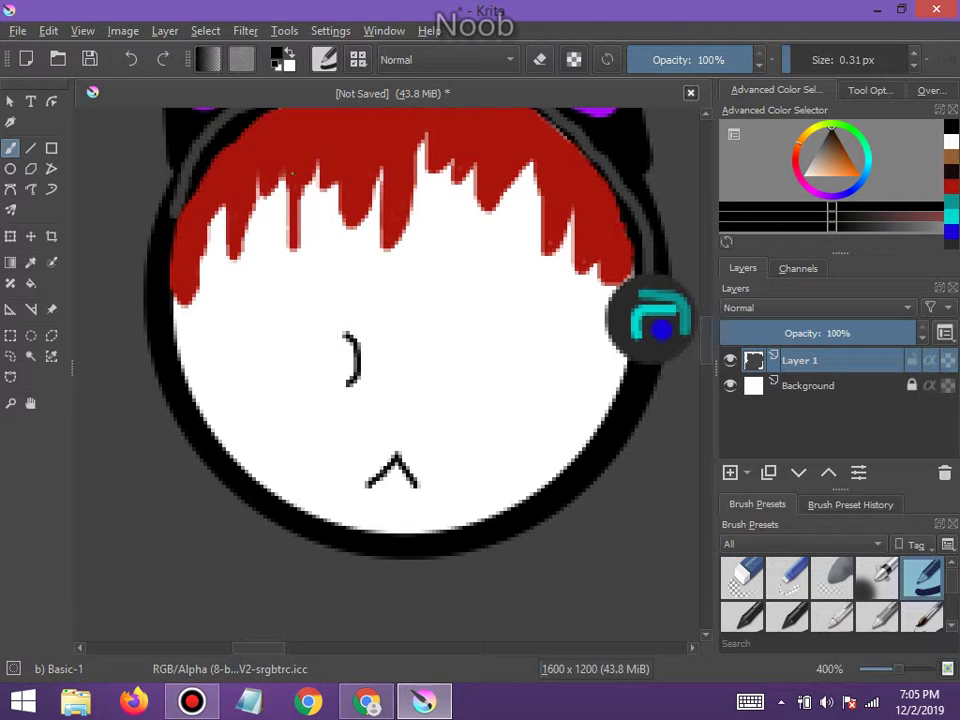
pyautogui.click(131, 62)
pyautogui.moveTo(327, 295); pyautogui.dragTo(350, 355)
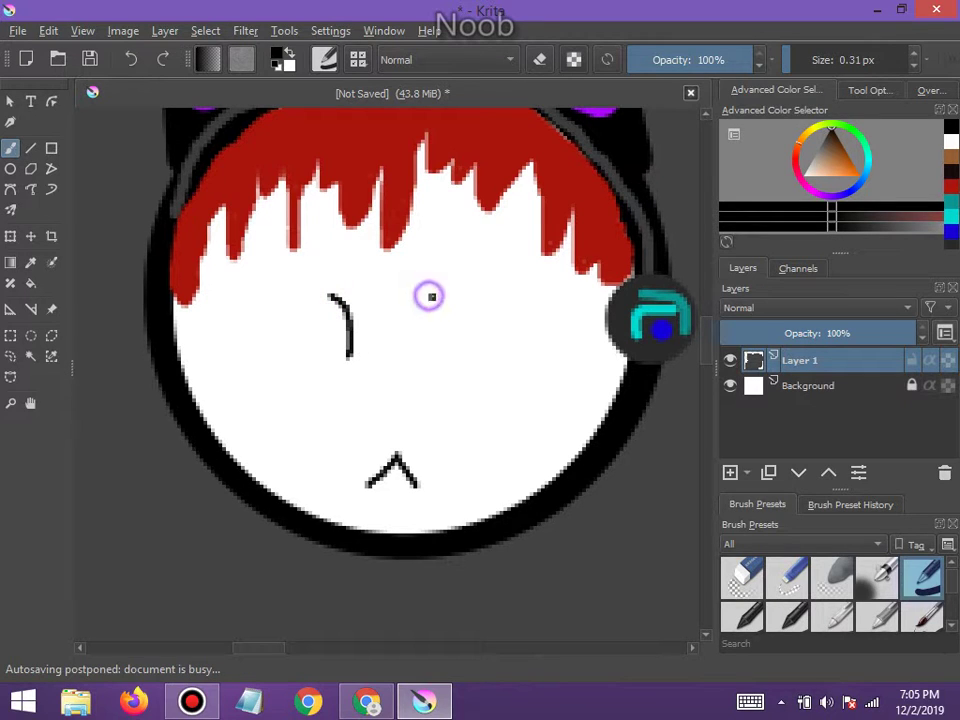
pyautogui.moveTo(429, 294)
pyautogui.mouseDown()
pyautogui.moveTo(455, 315)
pyautogui.moveTo(461, 356)
pyautogui.mouseUp()
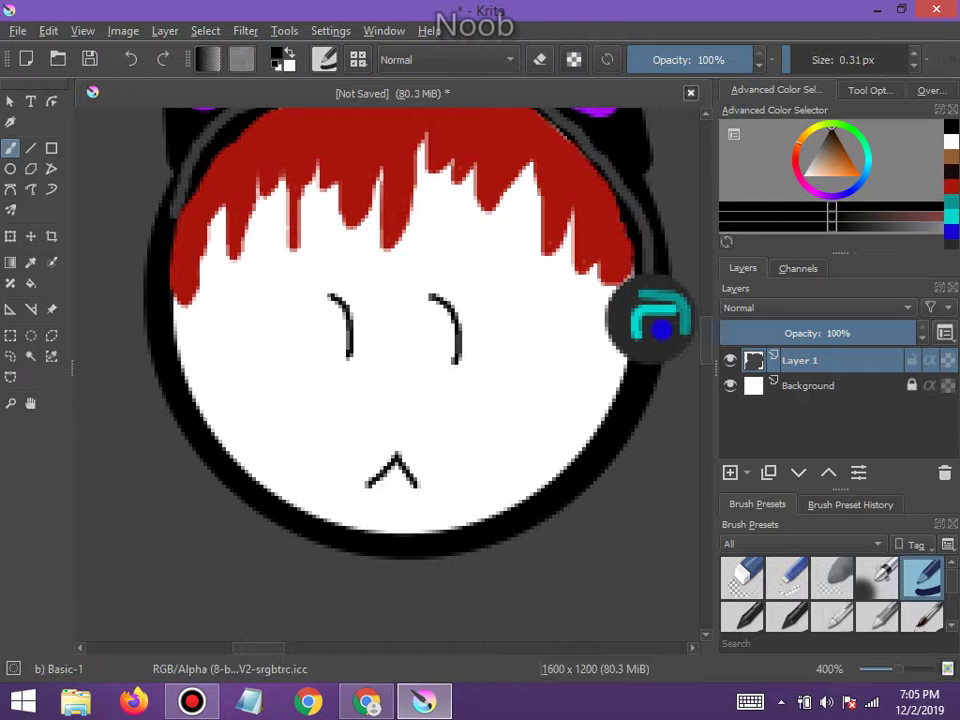
pyautogui.moveTo(433, 318); pyautogui.dragTo(474, 316)
pyautogui.moveTo(321, 318); pyautogui.dragTo(365, 317)
# Examine the new eyes and mouth up close and against the whole head
pyautogui.scroll(-1, 294, 341)
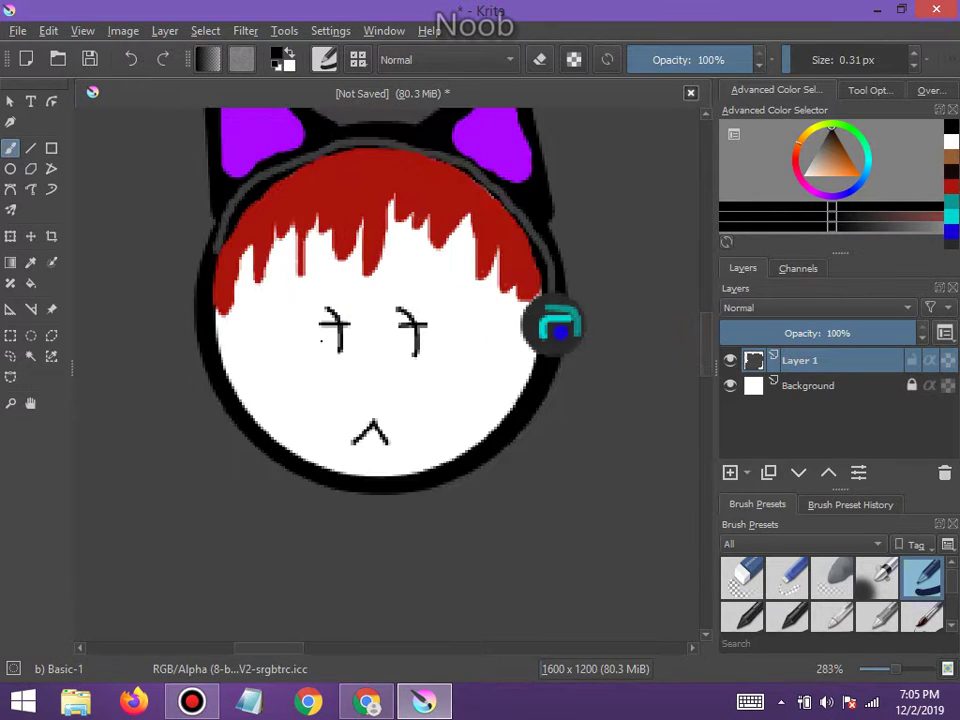
pyautogui.scroll(2, 294, 341)
pyautogui.scroll(-1, 320, 380)
pyautogui.scroll(1, 349, 422)
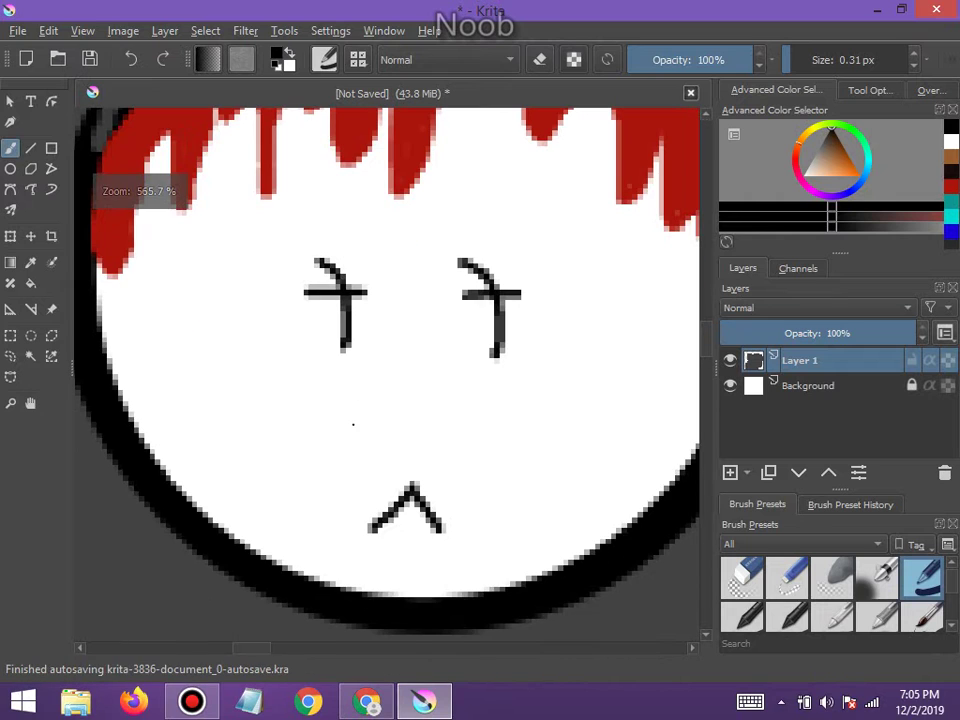
pyautogui.scroll(-2, 388, 444)
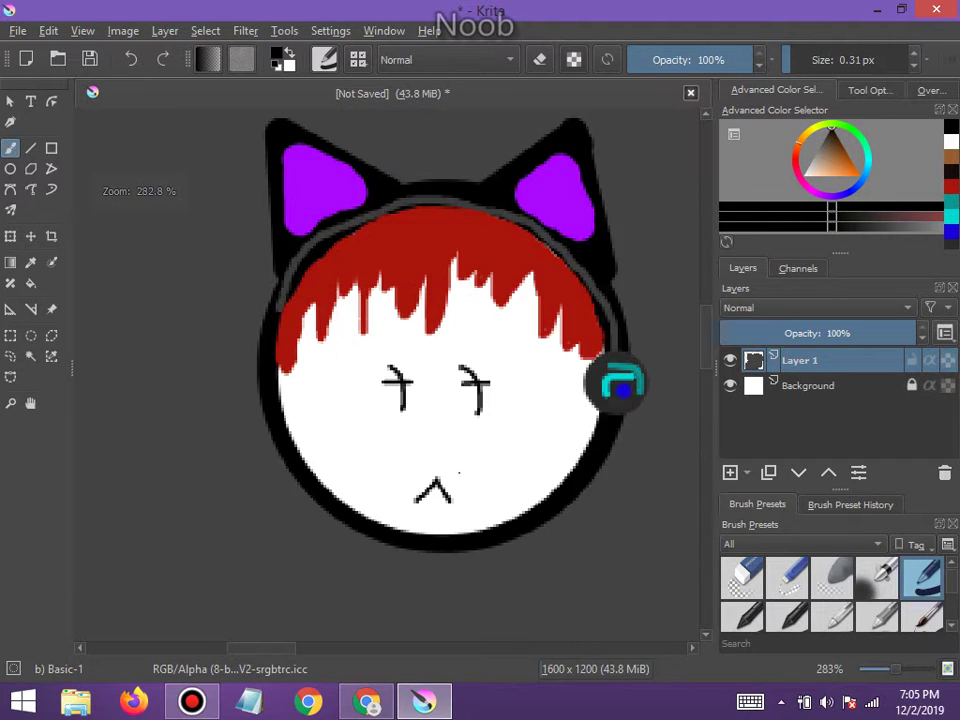
pyautogui.scroll(1, 420, 420)
pyautogui.scroll(-1, 460, 410)
pyautogui.scroll(1, 480, 410)
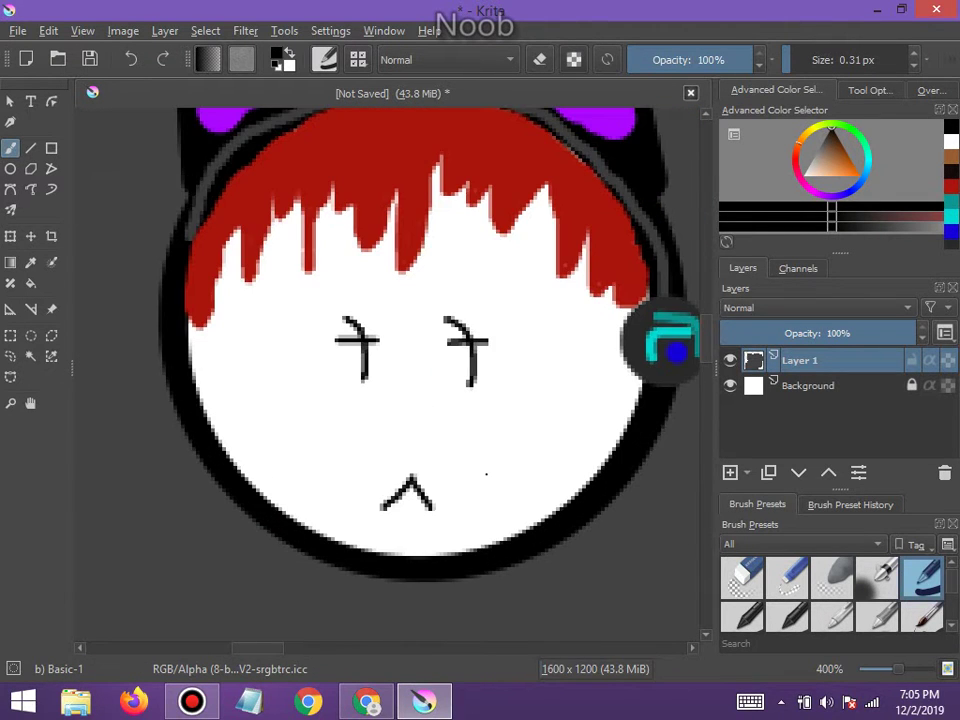
pyautogui.scroll(-9, 486, 474)
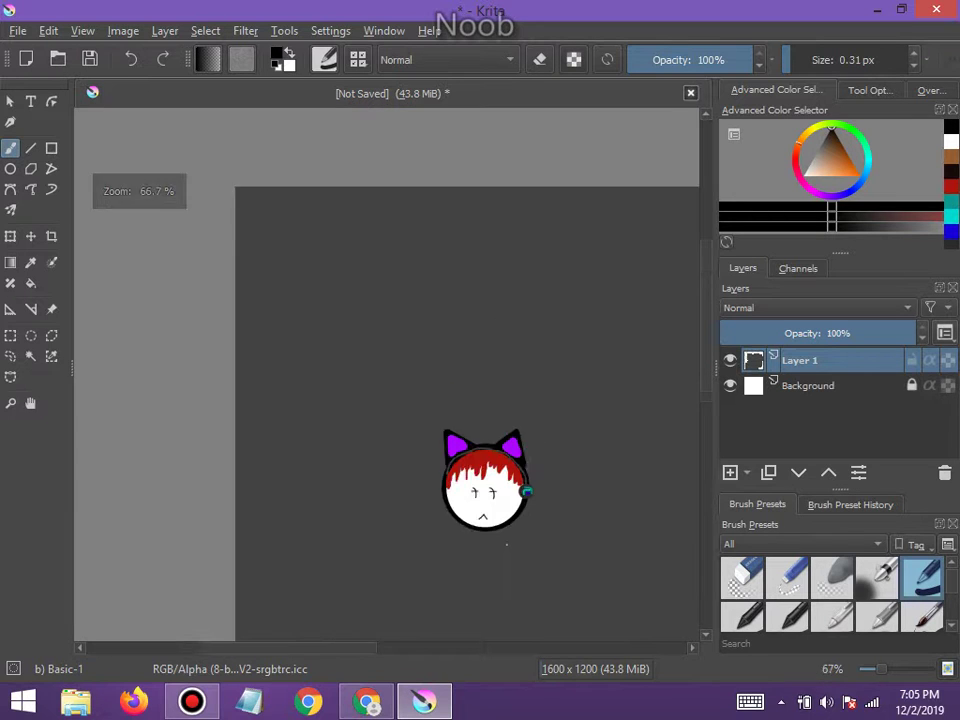
pyautogui.scroll(6, 509, 560)
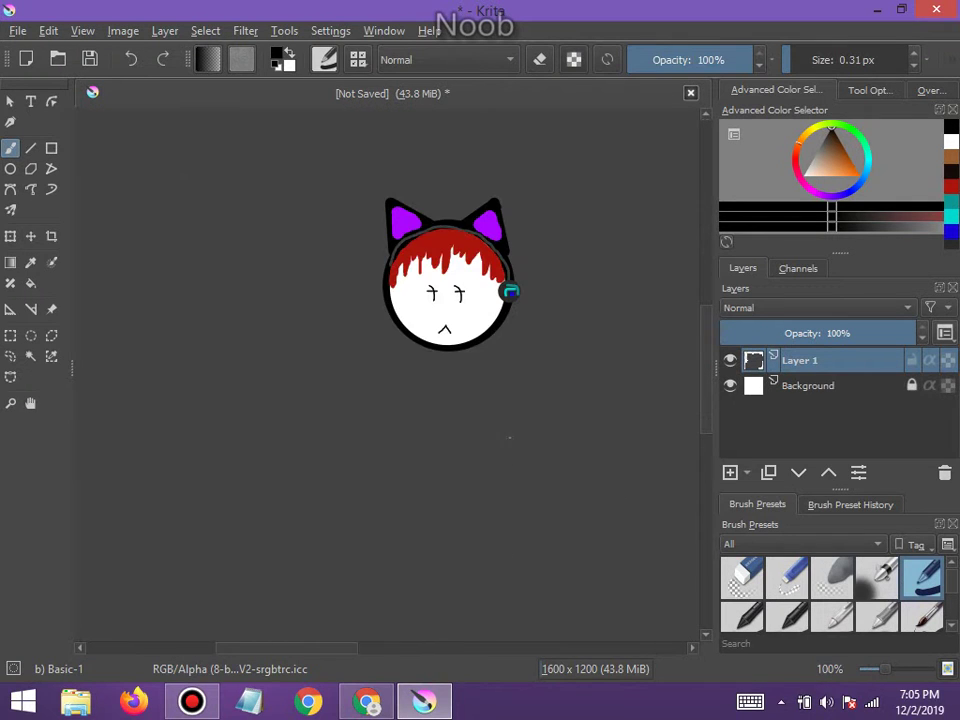
pyautogui.scroll(1, 560, 316)
# Outline a tall, roughly rectangular body with rounded shoulders below the head, using a black 7.48 px brush
pyautogui.click(30, 403)
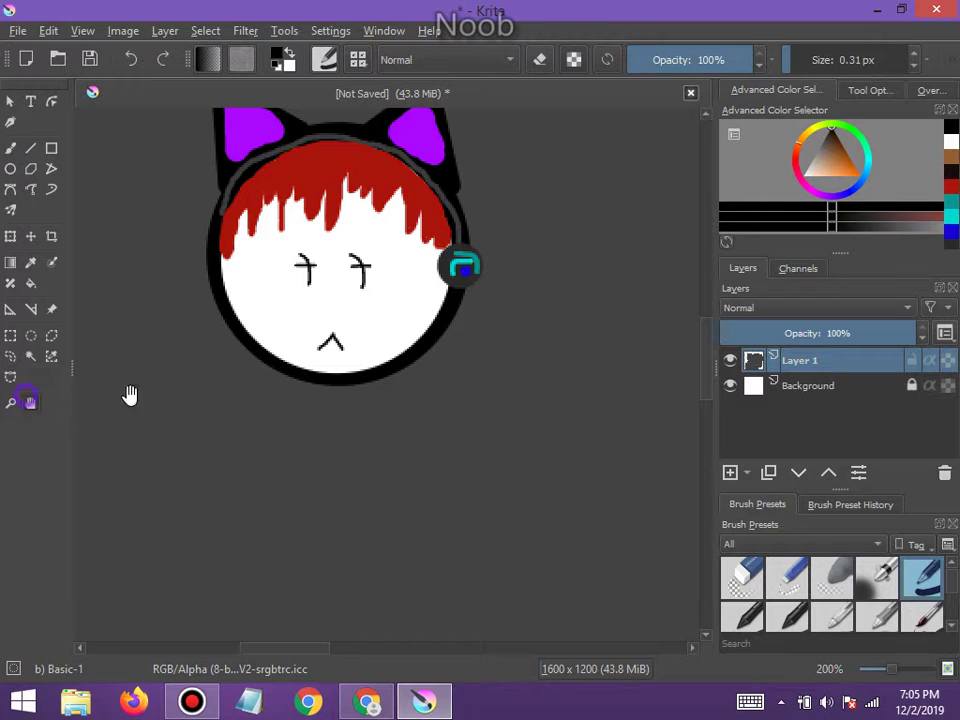
pyautogui.moveTo(325, 391); pyautogui.dragTo(401, 354)
pyautogui.scroll(1, 336, 386)
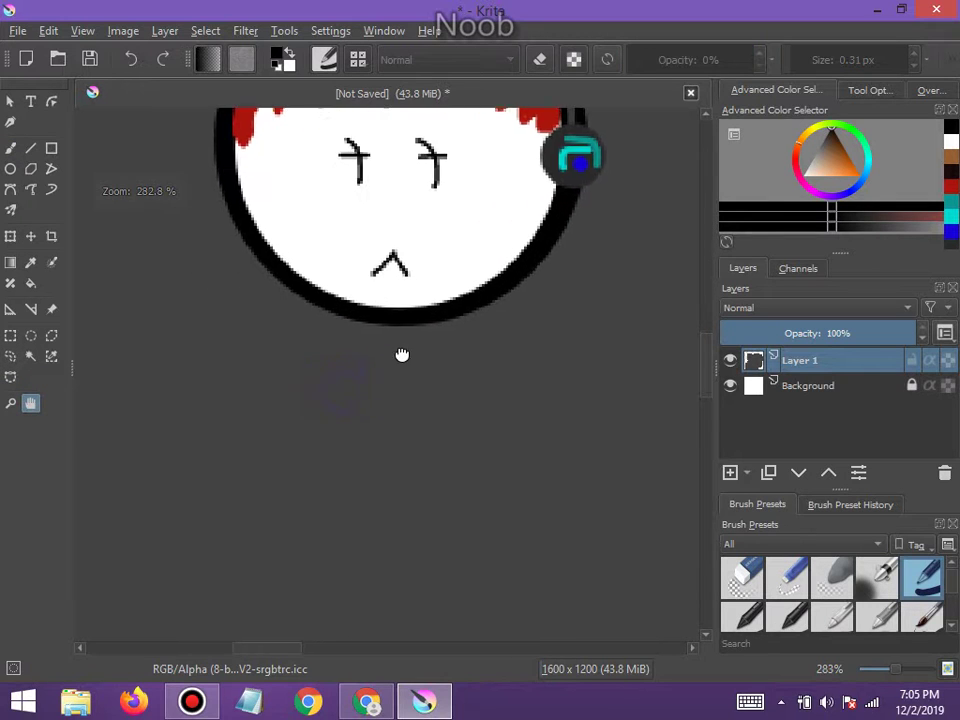
pyautogui.scroll(-1, 373, 403)
pyautogui.scroll(-1, 373, 403)
pyautogui.moveTo(373, 405)
pyautogui.mouseDown()
pyautogui.moveTo(373, 439)
pyautogui.moveTo(364, 357)
pyautogui.moveTo(373, 482)
pyautogui.mouseUp()
pyautogui.scroll(1, 375, 437)
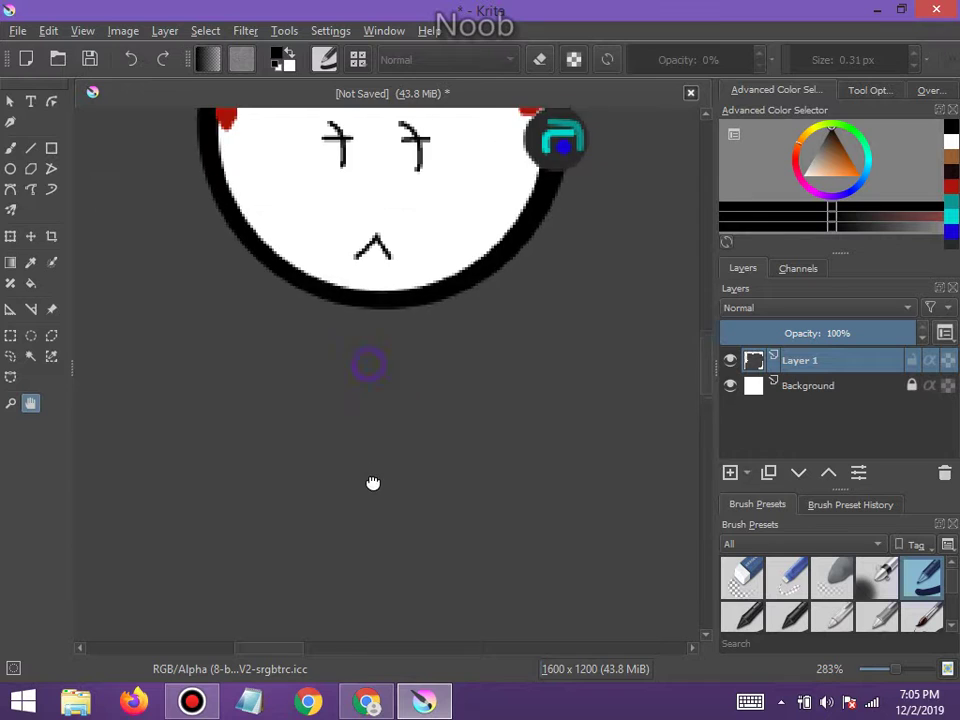
pyautogui.click(10, 150)
pyautogui.moveTo(784, 60); pyautogui.dragTo(806, 60)
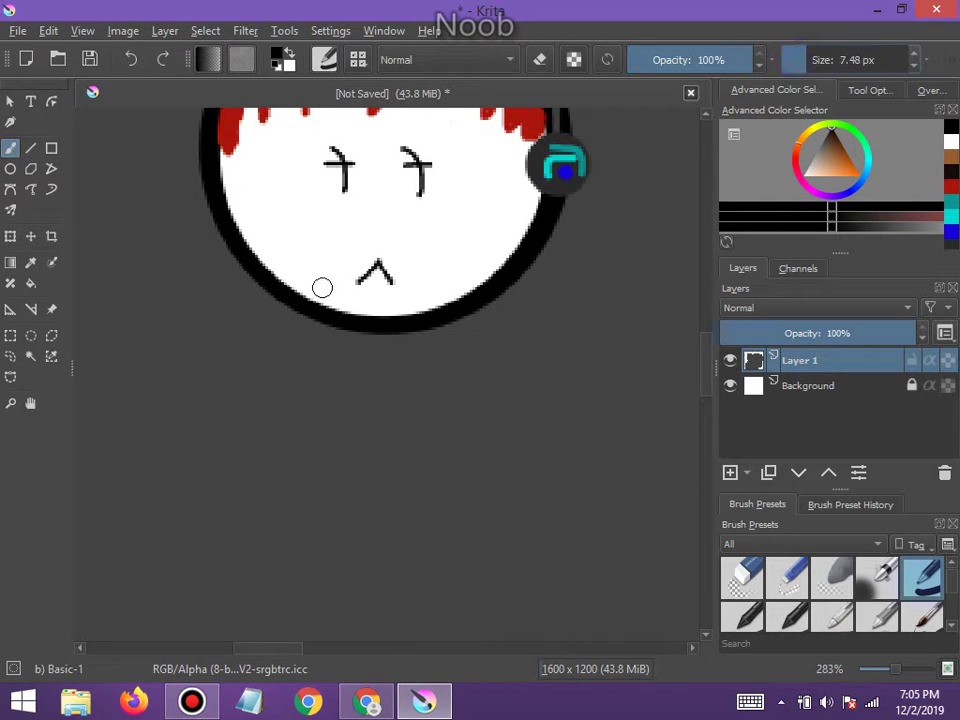
pyautogui.moveTo(290, 312)
pyautogui.mouseDown()
pyautogui.moveTo(259, 372)
pyautogui.moveTo(252, 636)
pyautogui.mouseUp()
pyautogui.scroll(-6, 252, 636)
pyautogui.scroll(4, 298, 578)
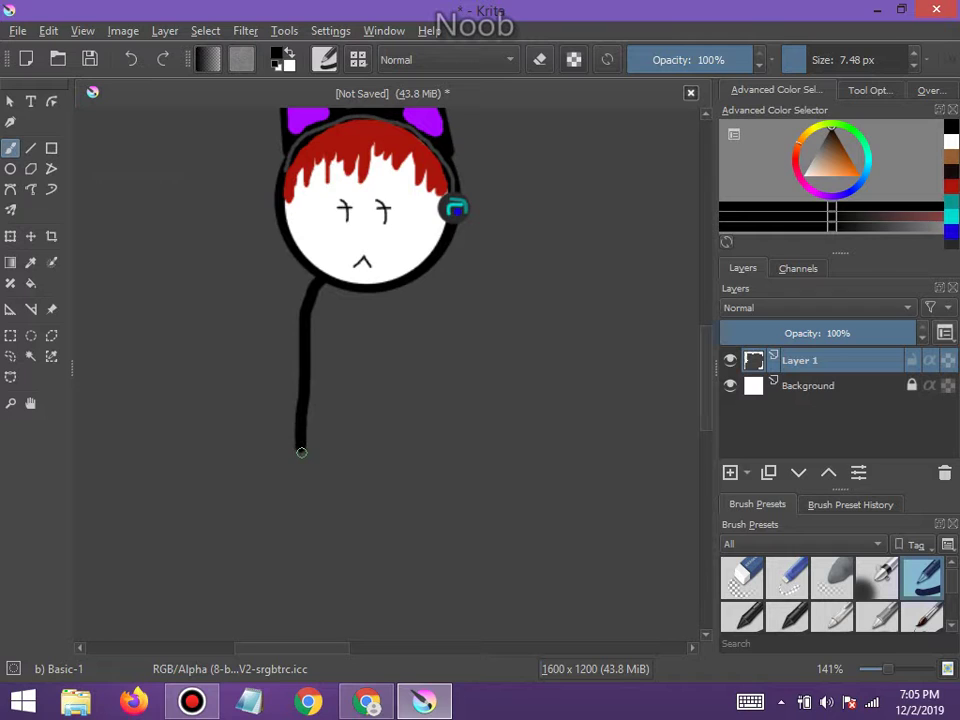
pyautogui.moveTo(300, 448); pyautogui.dragTo(296, 545)
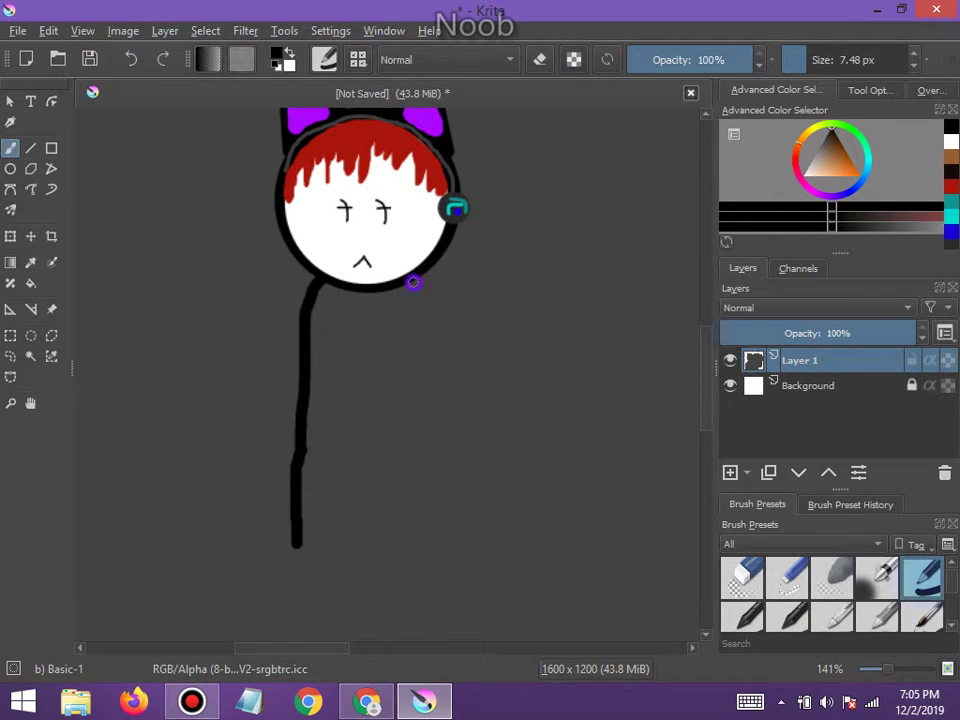
pyautogui.moveTo(411, 281)
pyautogui.mouseDown()
pyautogui.moveTo(422, 302)
pyautogui.moveTo(423, 544)
pyautogui.moveTo(293, 545)
pyautogui.mouseUp()
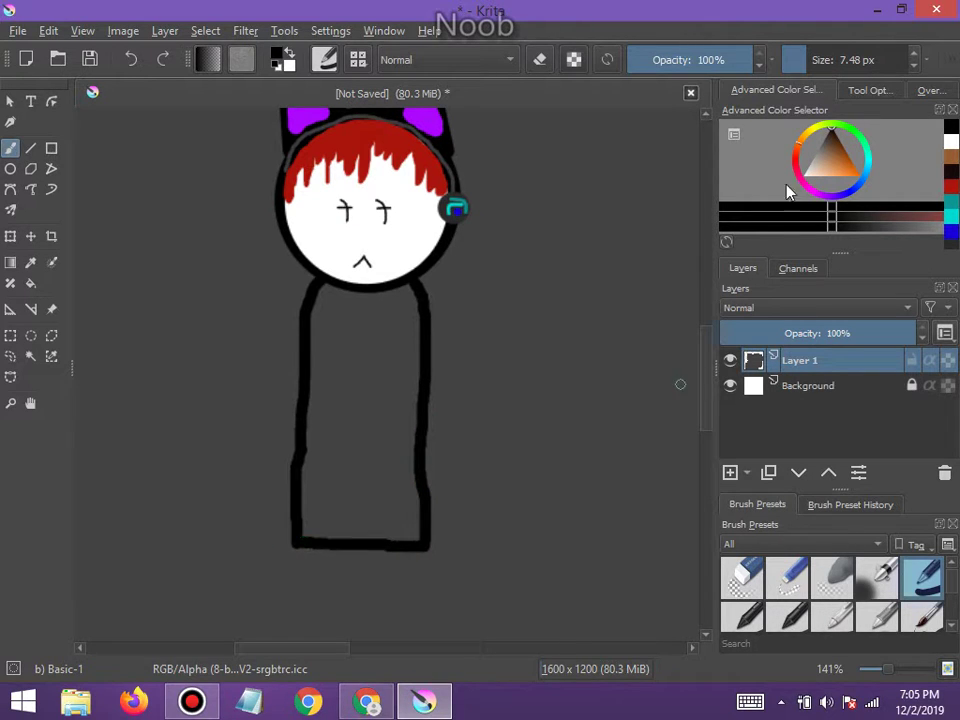
# Fill the inside of the body with black using a 53.14 px brush
pyautogui.moveTo(810, 49); pyautogui.dragTo(860, 50)
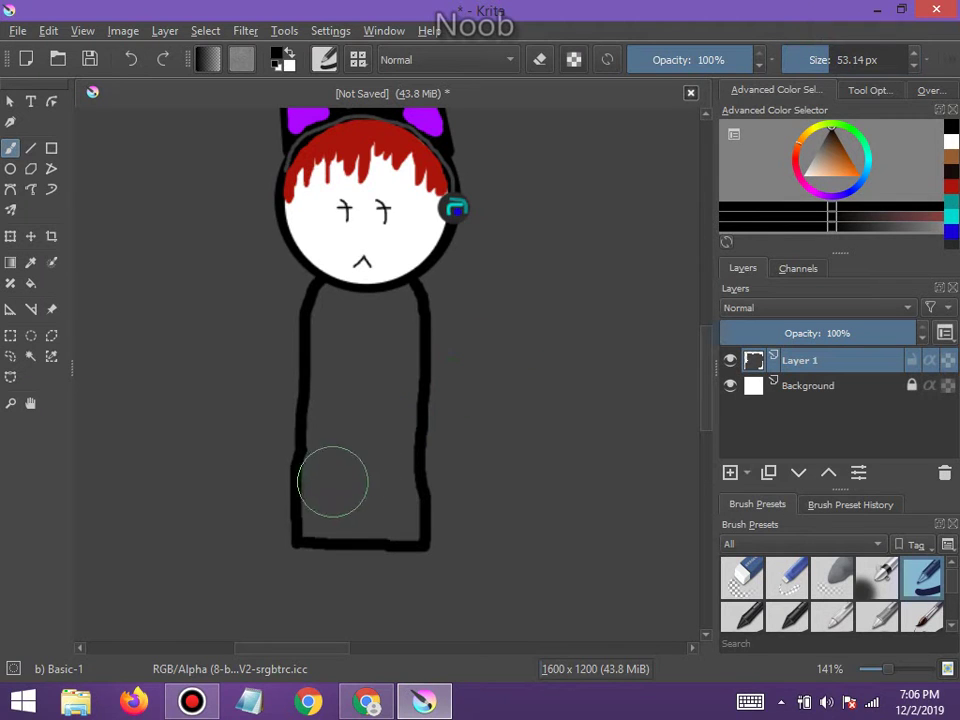
pyautogui.moveTo(330, 510)
pyautogui.mouseDown()
pyautogui.moveTo(388, 508)
pyautogui.moveTo(379, 437)
pyautogui.moveTo(386, 326)
pyautogui.moveTo(345, 326)
pyautogui.moveTo(330, 469)
pyautogui.moveTo(332, 361)
pyautogui.mouseUp()
pyautogui.scroll(1, 332, 361)
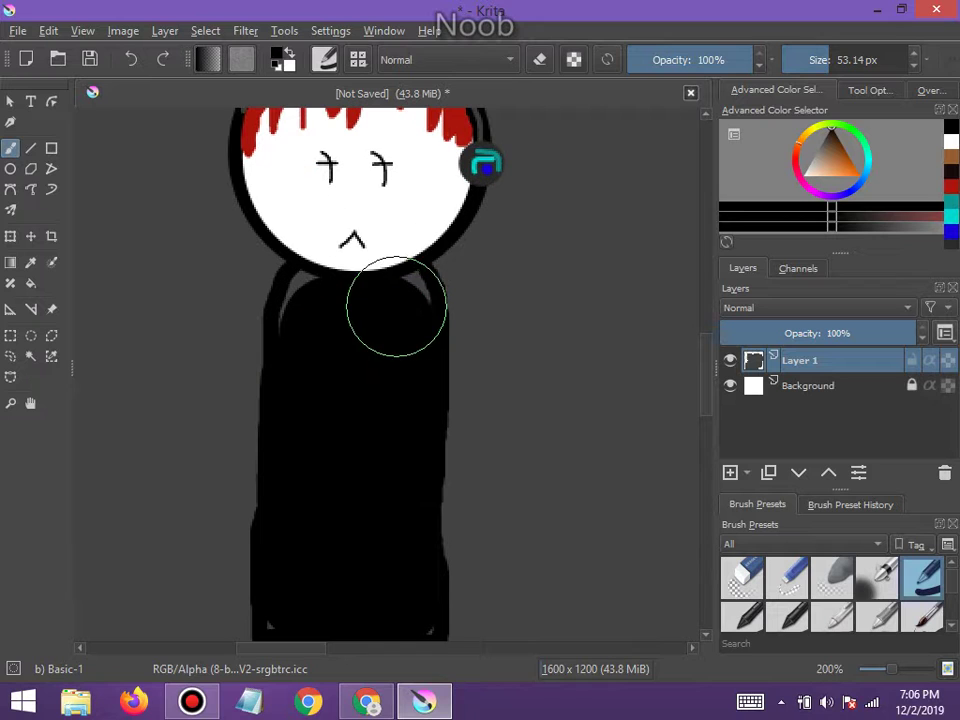
# Fill the leftover grey gaps at the body's shoulders and bottom corners with black, using a 3.41 px brush
pyautogui.click(803, 60)
pyautogui.moveTo(803, 60); pyautogui.dragTo(799, 60)
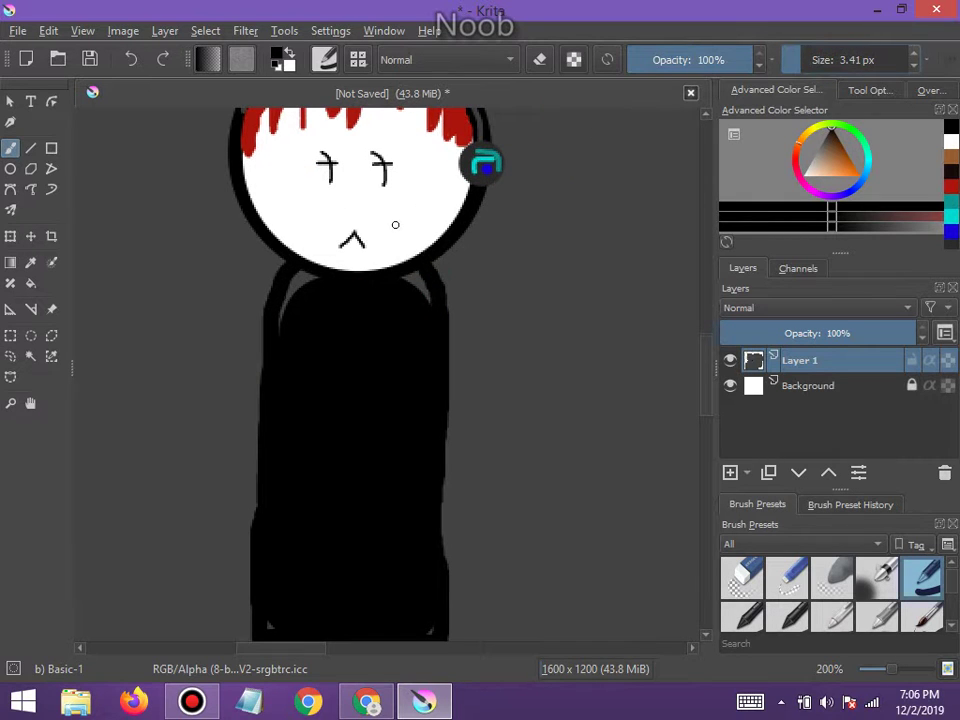
pyautogui.scroll(2, 354, 260)
pyautogui.moveTo(247, 285)
pyautogui.mouseDown()
pyautogui.moveTo(206, 379)
pyautogui.moveTo(219, 341)
pyautogui.moveTo(253, 306)
pyautogui.moveTo(231, 300)
pyautogui.moveTo(261, 315)
pyautogui.moveTo(446, 298)
pyautogui.moveTo(485, 336)
pyautogui.moveTo(501, 319)
pyautogui.moveTo(476, 283)
pyautogui.moveTo(471, 304)
pyautogui.moveTo(484, 307)
pyautogui.mouseUp()
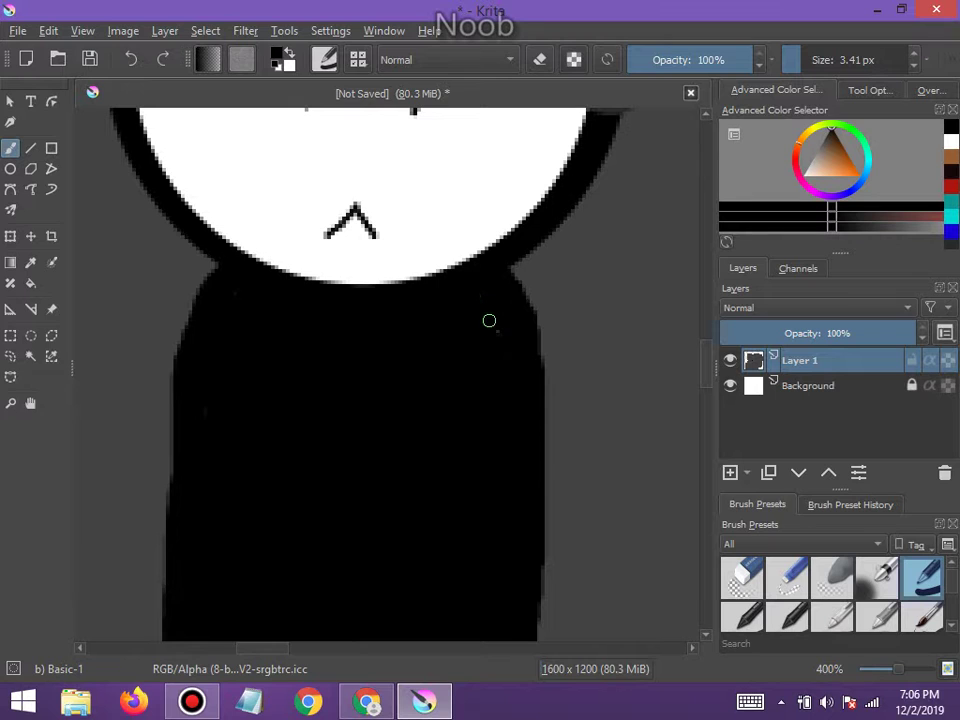
pyautogui.scroll(-5, 491, 330)
pyautogui.scroll(4, 449, 470)
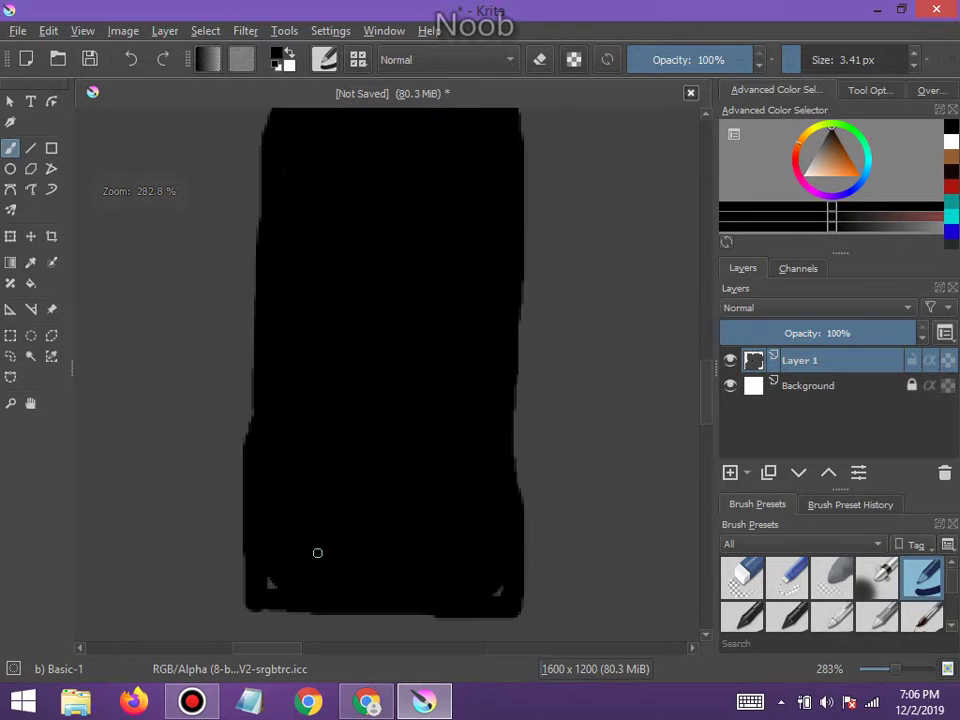
pyautogui.moveTo(272, 578); pyautogui.dragTo(270, 587)
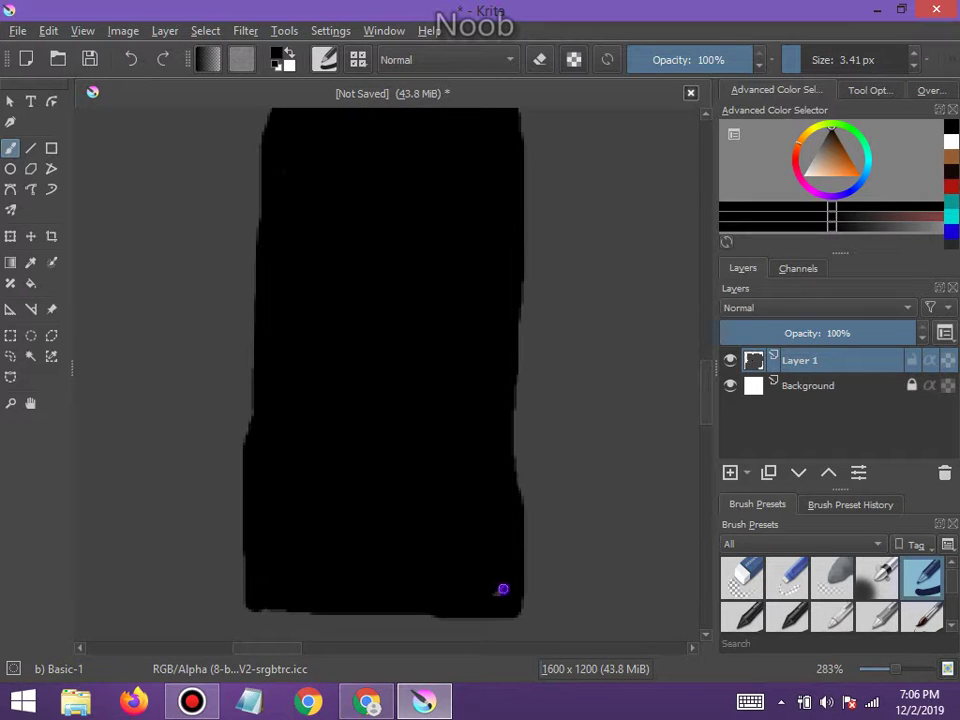
pyautogui.scroll(-5, 497, 589)
pyautogui.scroll(3, 438, 510)
pyautogui.scroll(1, 438, 510)
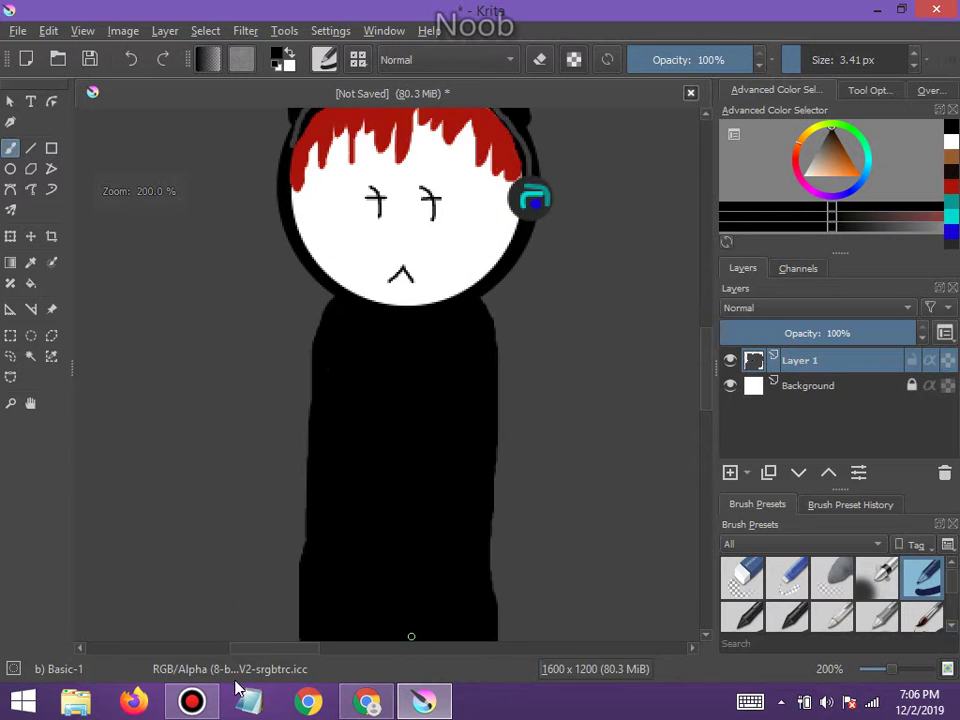
pyautogui.click(191, 701)
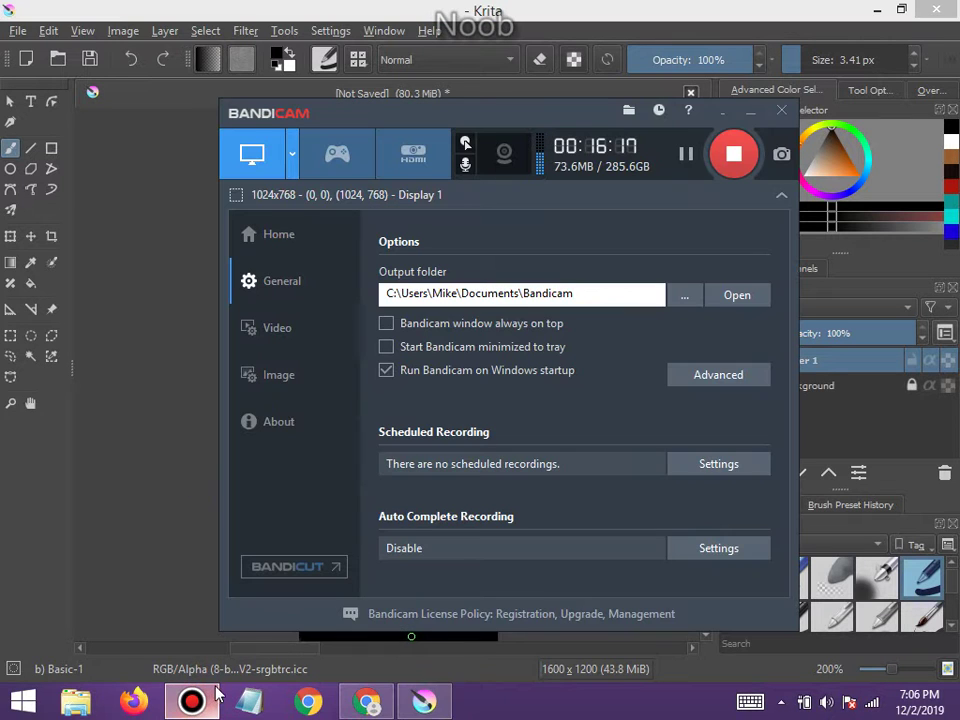
pyautogui.click(736, 111)
pyautogui.scroll(-4, 423, 325)
pyautogui.scroll(4, 415, 338)
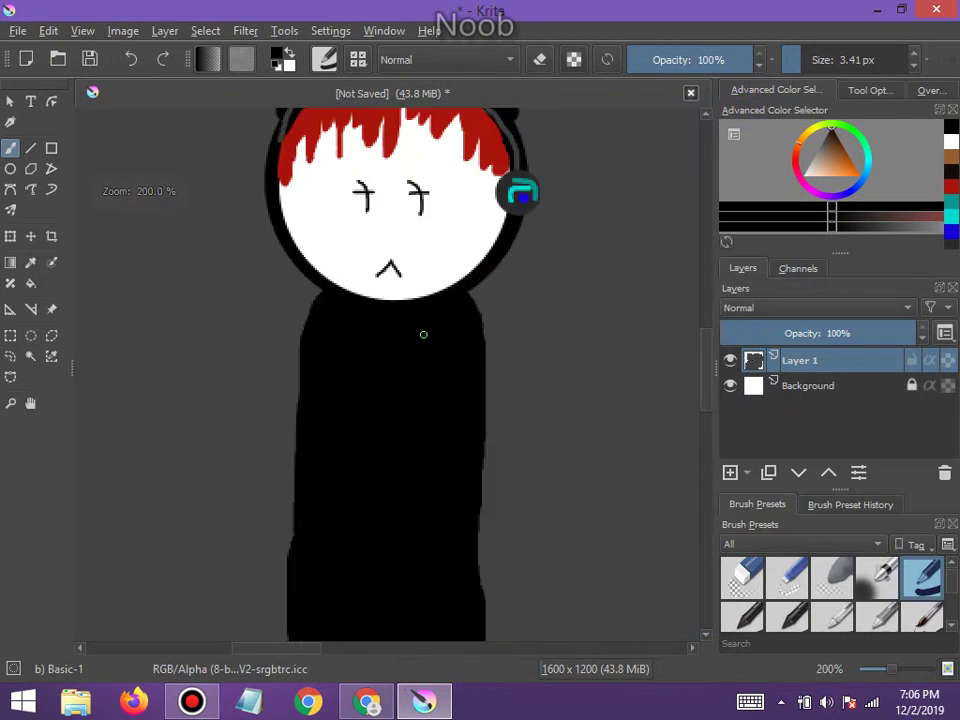
pyautogui.scroll(-5, 421, 332)
pyautogui.scroll(4, 420, 335)
pyautogui.scroll(-2, 420, 333)
pyautogui.scroll(-2, 415, 330)
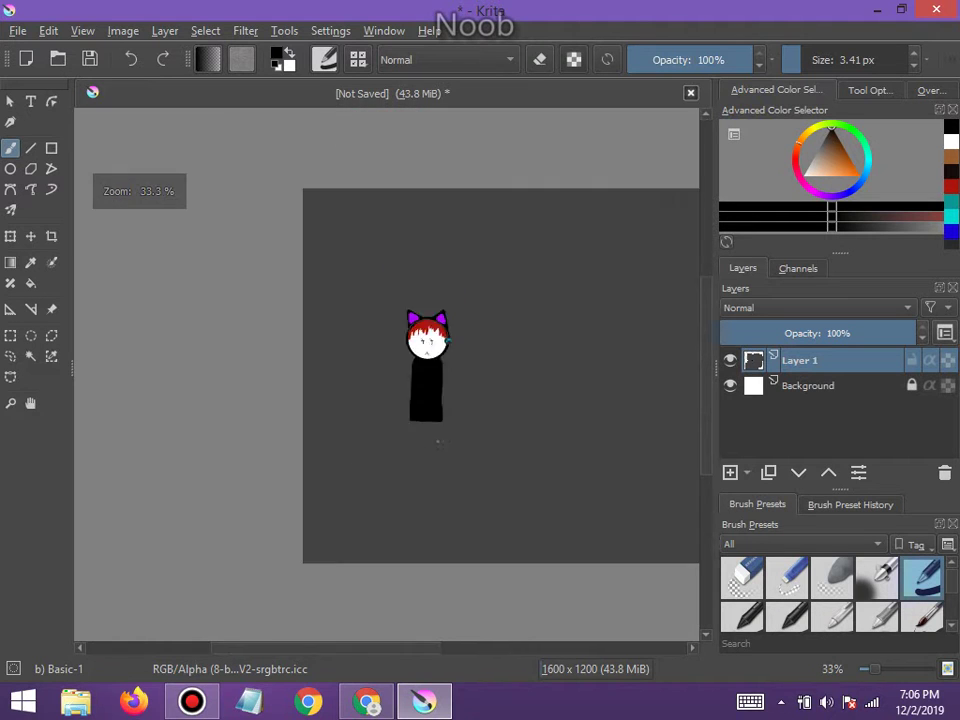
# Outline two separate tapering legs below the body using a black 3.41 px brush
pyautogui.scroll(4, 410, 300)
pyautogui.scroll(-1, 406, 268)
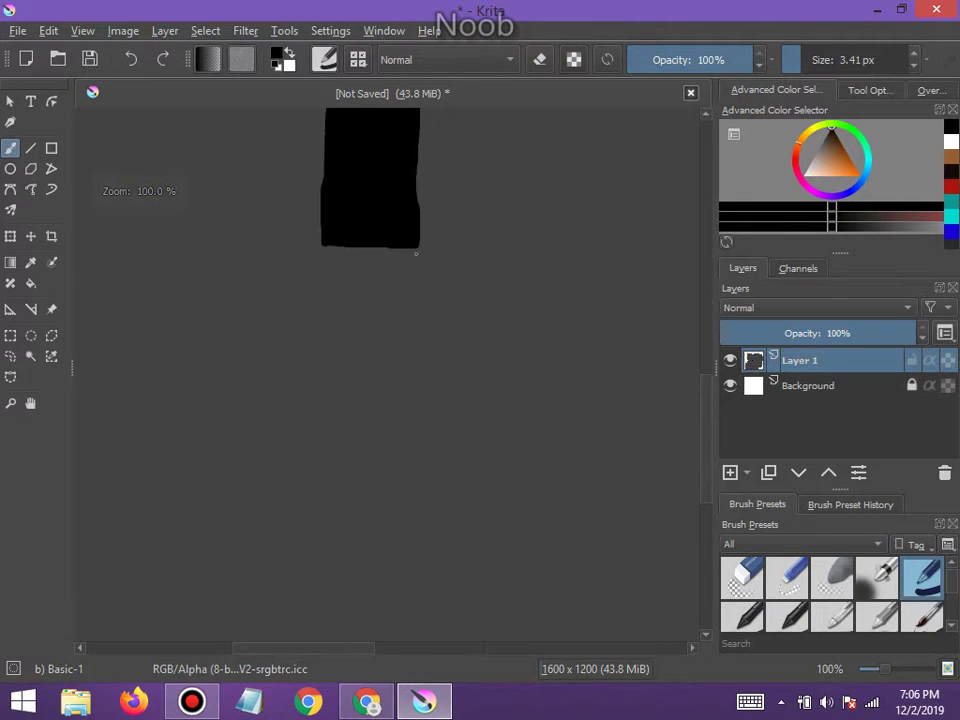
pyautogui.moveTo(416, 254); pyautogui.dragTo(422, 346)
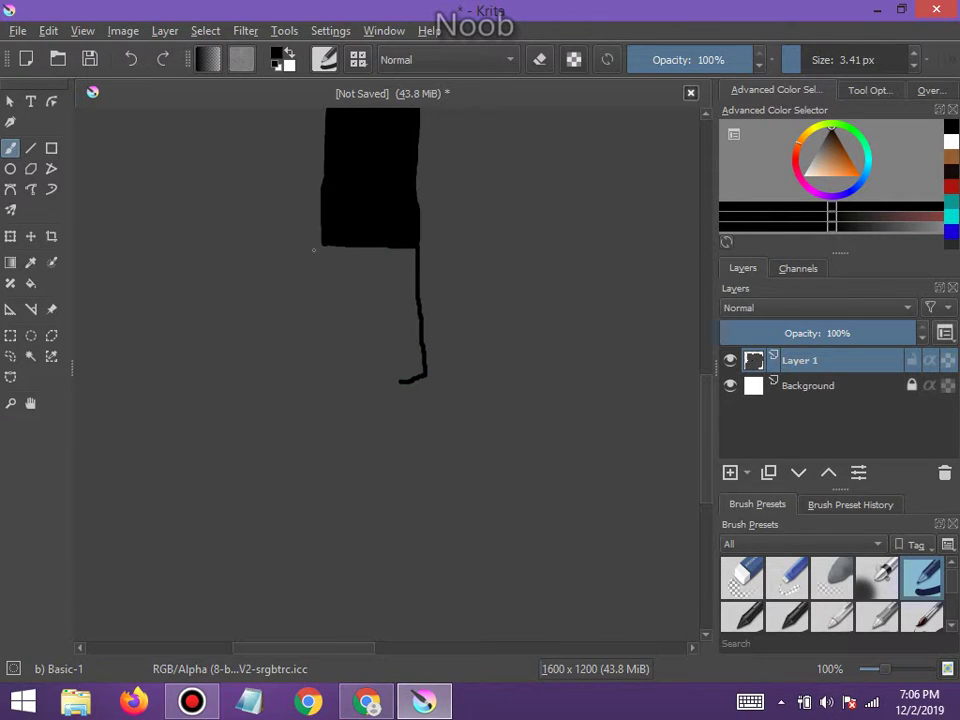
pyautogui.moveTo(323, 248); pyautogui.dragTo(316, 359)
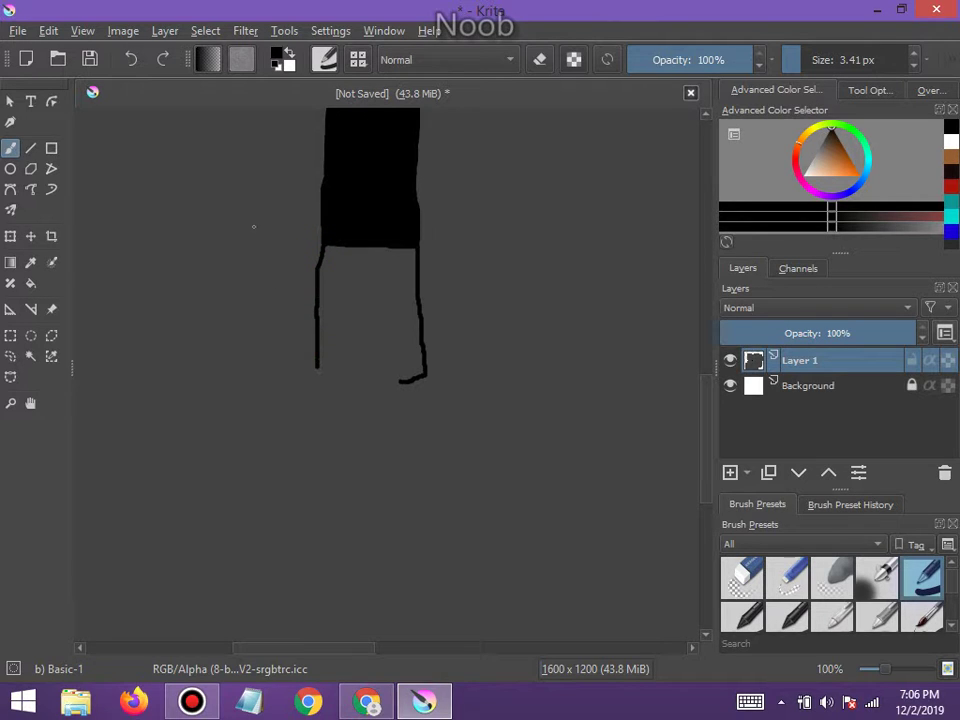
pyautogui.click(133, 59)
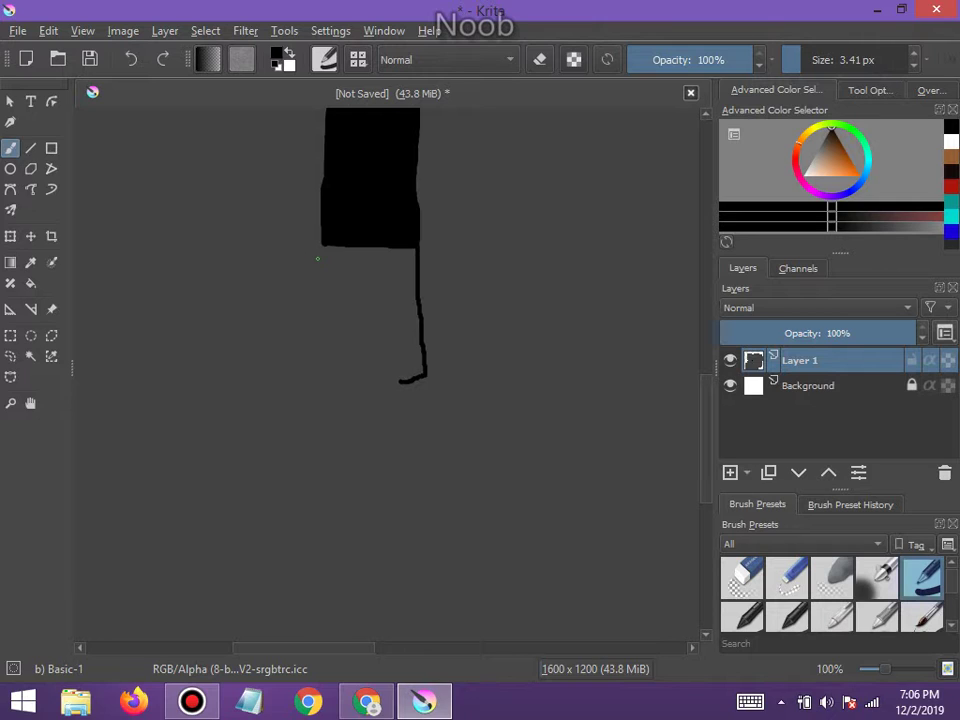
pyautogui.moveTo(321, 242); pyautogui.dragTo(326, 378)
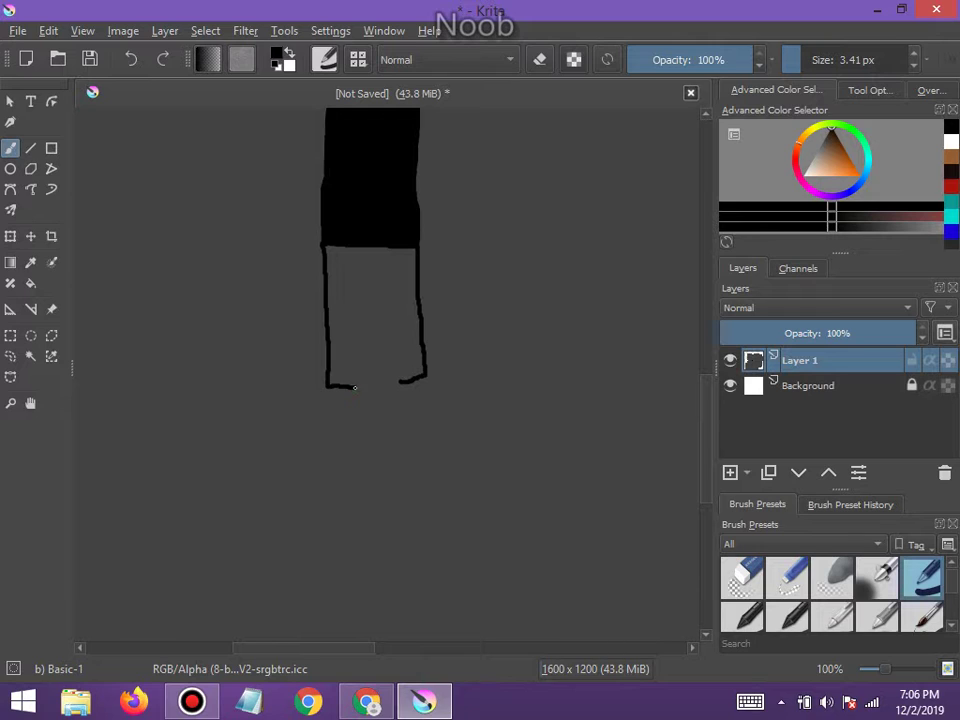
pyautogui.moveTo(354, 388); pyautogui.dragTo(356, 349)
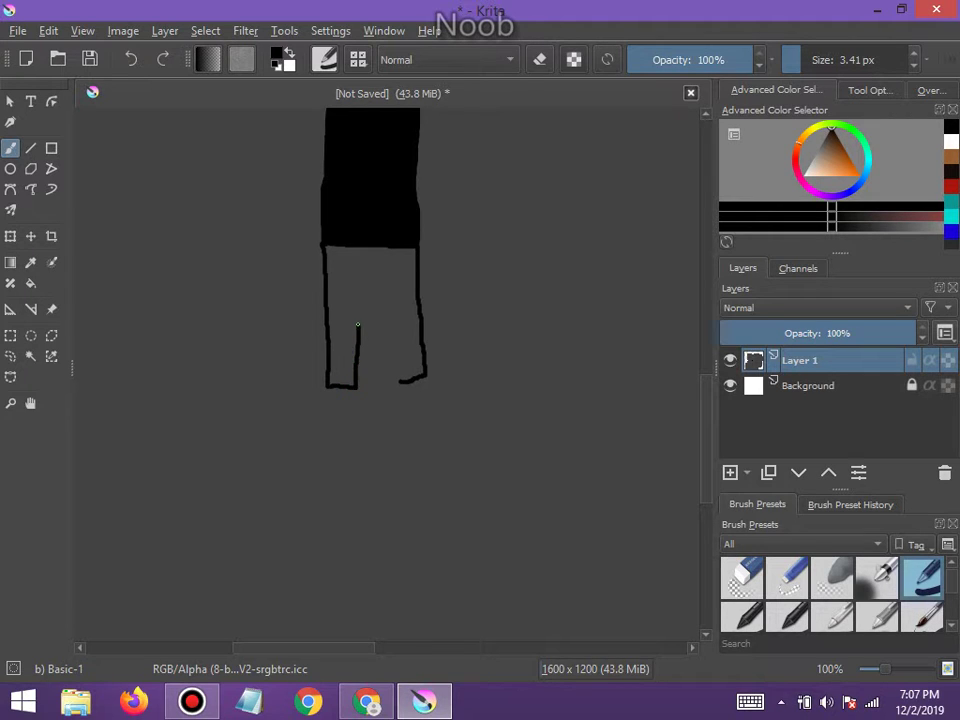
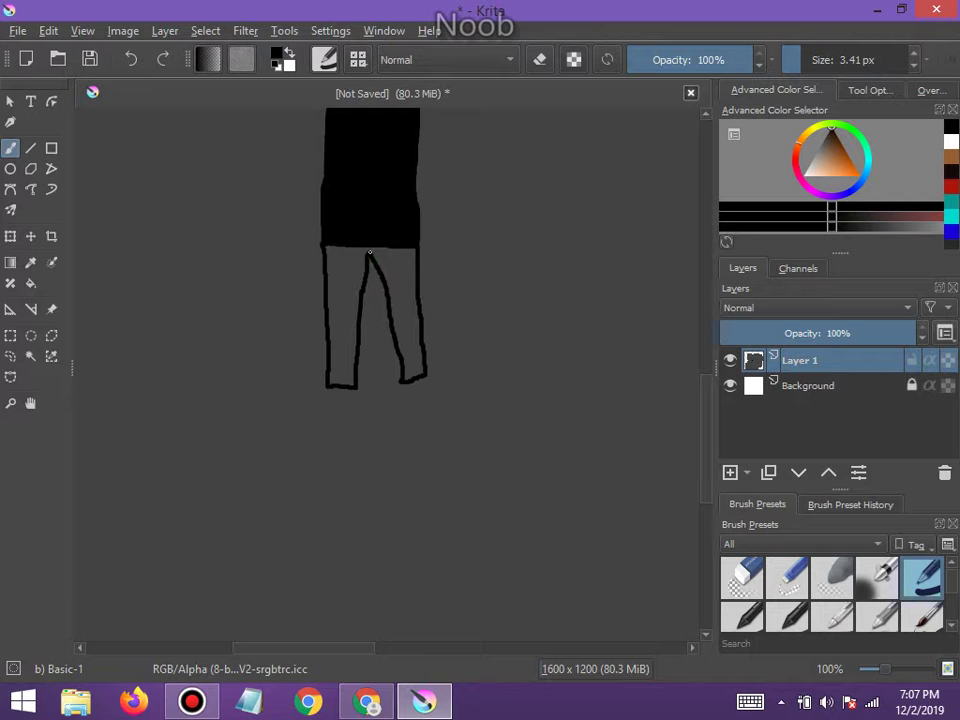
pyautogui.click(368, 695)
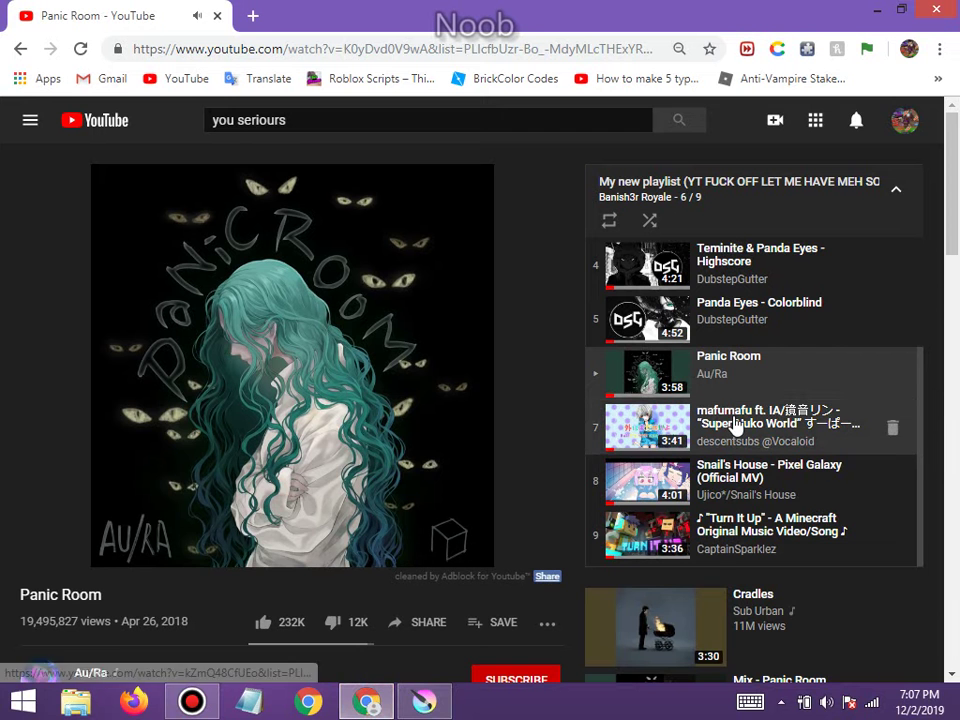
pyautogui.click(578, 633)
pyautogui.hotkey('alt', 'Tab')
# Fill both legs with black using a 10.37 px brush
pyautogui.scroll(-3, 440, 192)
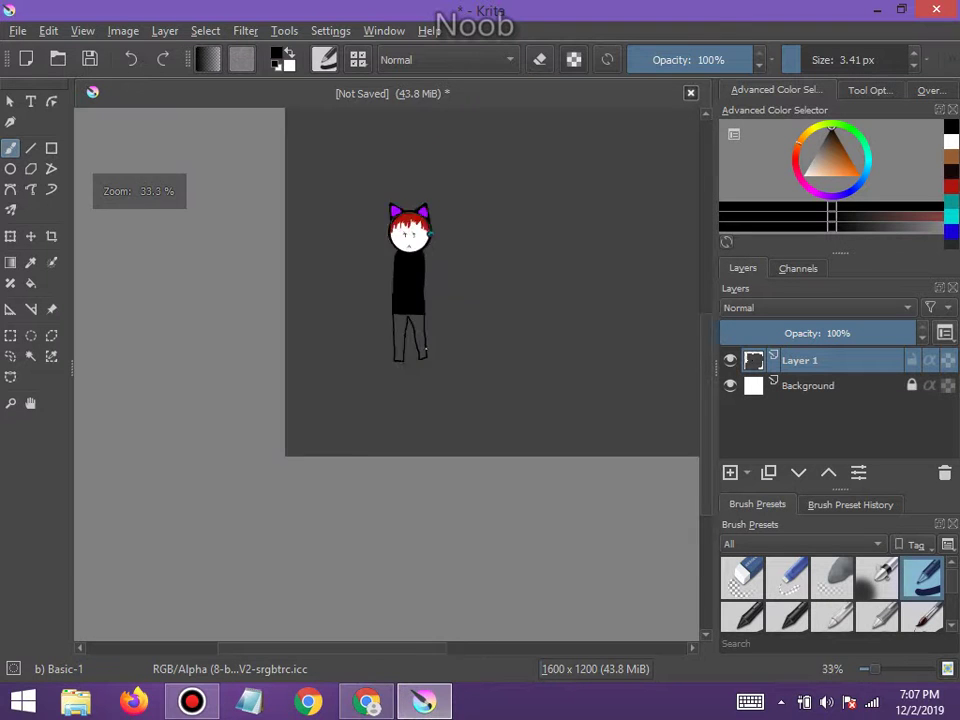
pyautogui.scroll(2, 440, 192)
pyautogui.scroll(1, 413, 307)
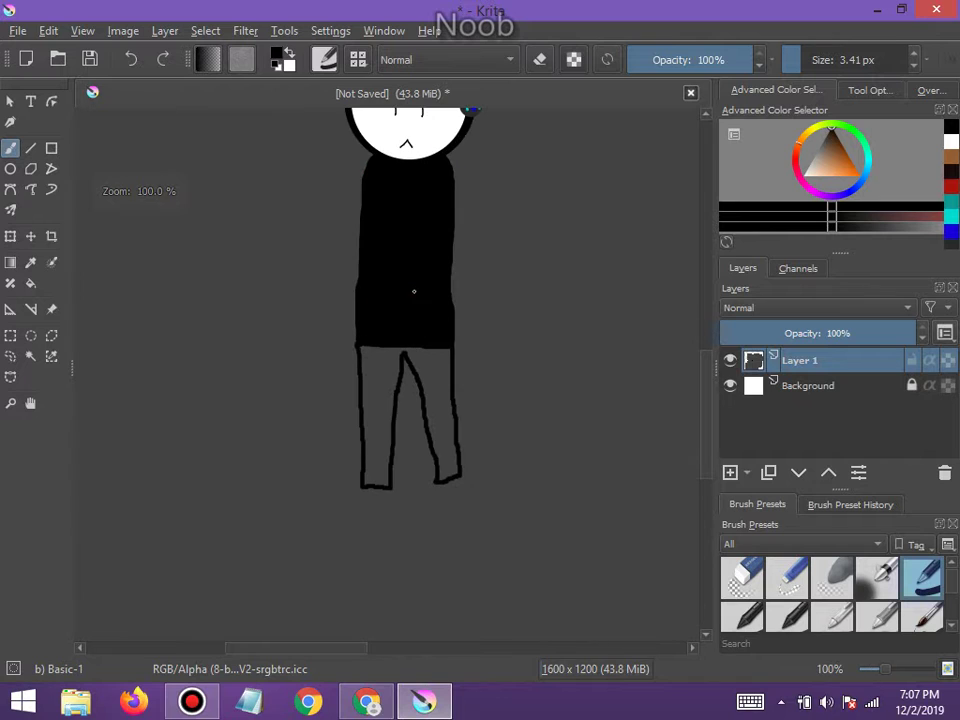
pyautogui.click(797, 60)
pyautogui.scroll(1, 422, 396)
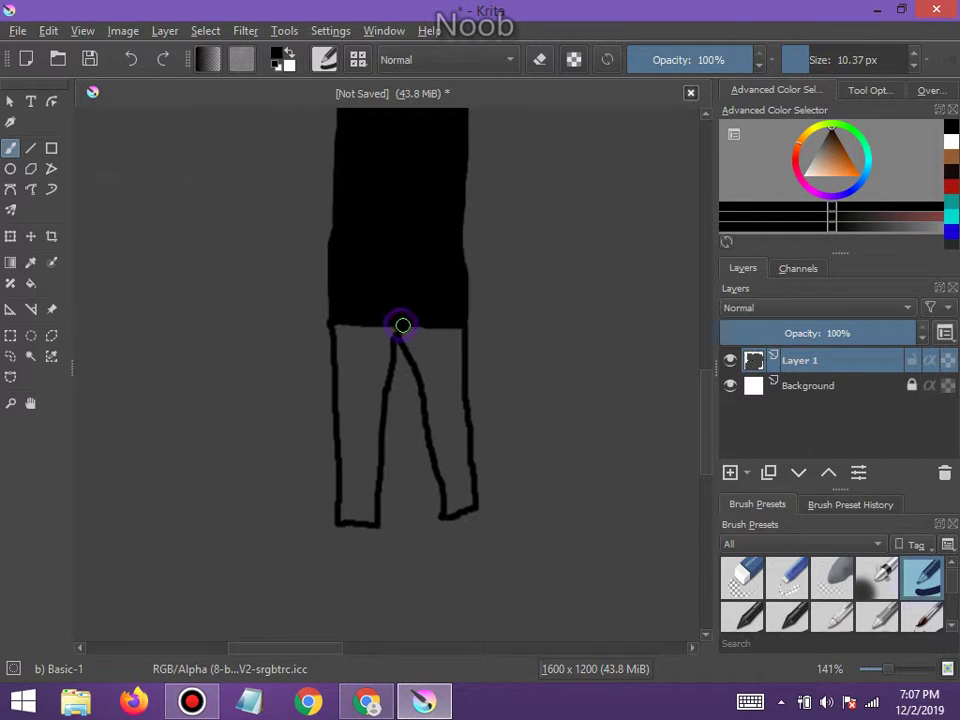
pyautogui.moveTo(412, 346)
pyautogui.mouseDown()
pyautogui.moveTo(450, 509)
pyautogui.moveTo(465, 480)
pyautogui.moveTo(455, 334)
pyautogui.moveTo(411, 330)
pyautogui.moveTo(429, 364)
pyautogui.moveTo(452, 474)
pyautogui.moveTo(441, 340)
pyautogui.mouseUp()
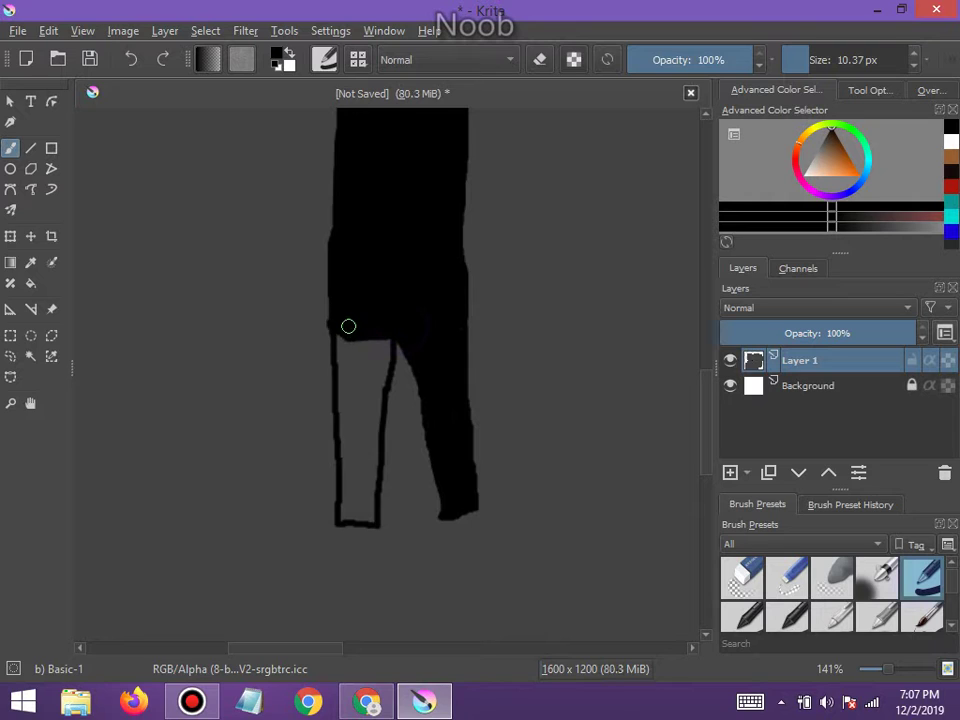
pyautogui.moveTo(347, 326)
pyautogui.mouseDown()
pyautogui.moveTo(340, 508)
pyautogui.moveTo(366, 516)
pyautogui.moveTo(388, 343)
pyautogui.moveTo(378, 336)
pyautogui.moveTo(350, 347)
pyautogui.moveTo(342, 364)
pyautogui.moveTo(348, 495)
pyautogui.moveTo(359, 506)
pyautogui.moveTo(369, 342)
pyautogui.moveTo(350, 357)
pyautogui.moveTo(355, 484)
pyautogui.mouseUp()
pyautogui.moveTo(360, 408); pyautogui.dragTo(365, 350)
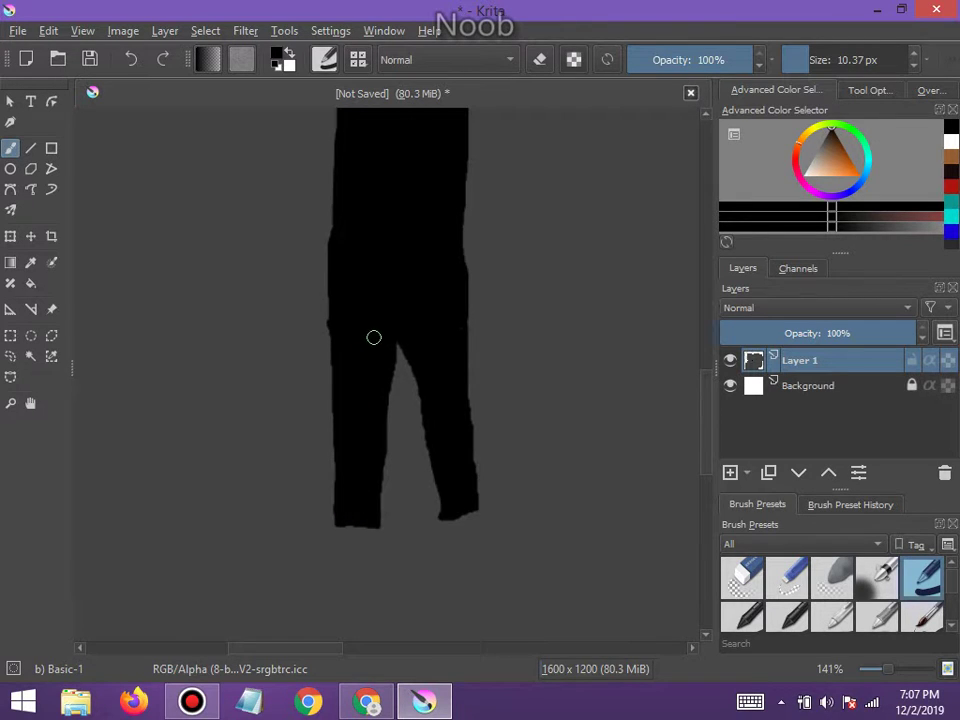
# Examine the black legs up close and against the whole character
pyautogui.scroll(-5, 373, 337)
pyautogui.scroll(5, 373, 298)
pyautogui.scroll(-2, 377, 343)
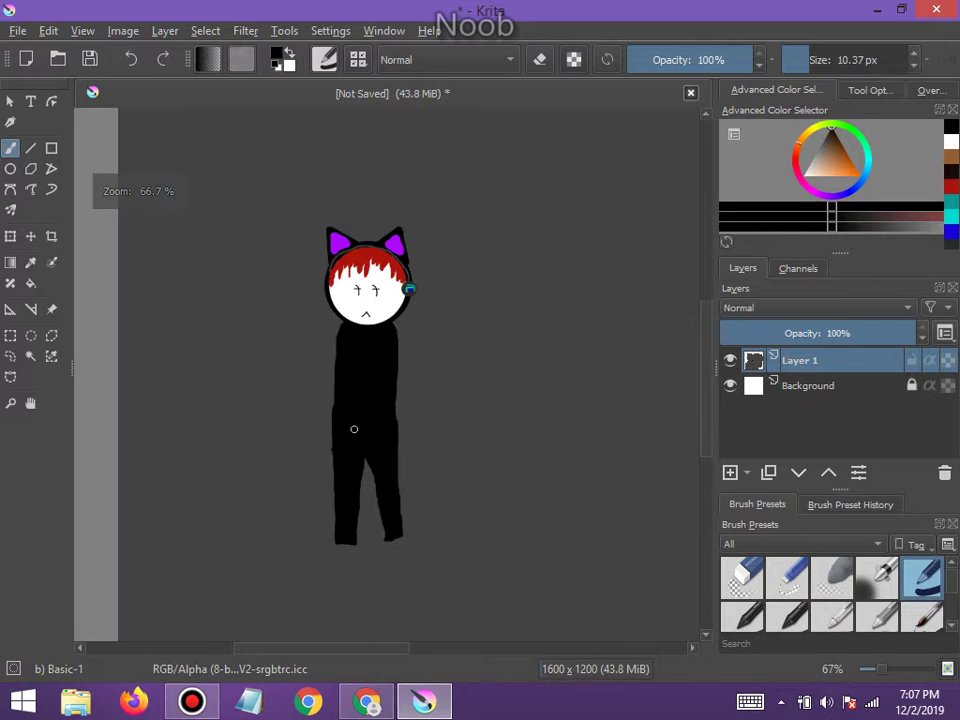
pyautogui.scroll(2, 355, 429)
pyautogui.scroll(-1, 356, 440)
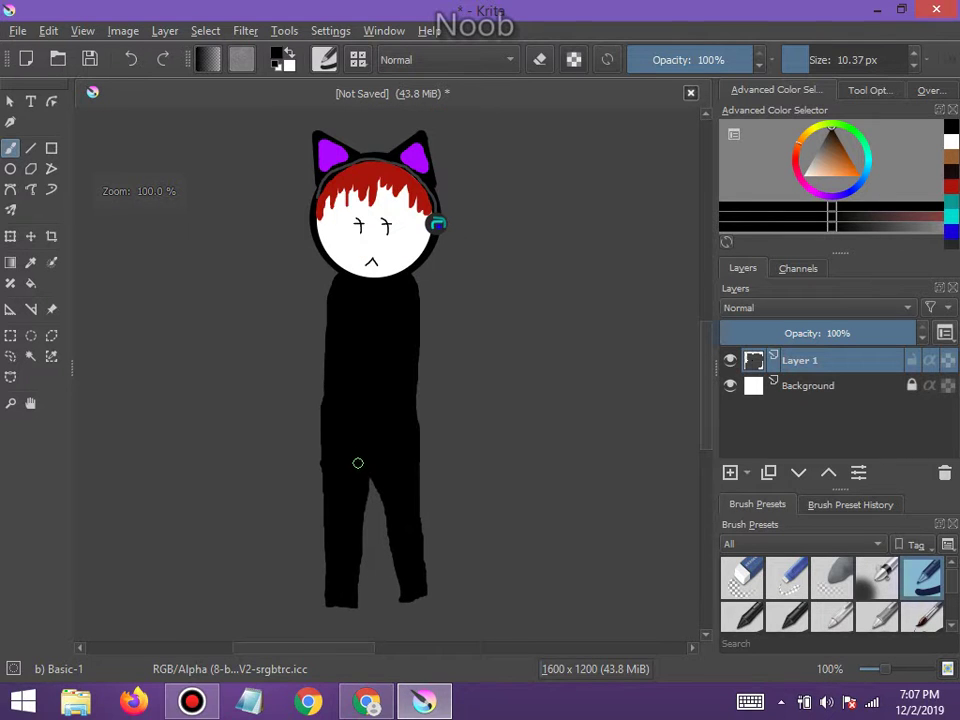
pyautogui.scroll(1, 375, 532)
pyautogui.scroll(-2, 373, 532)
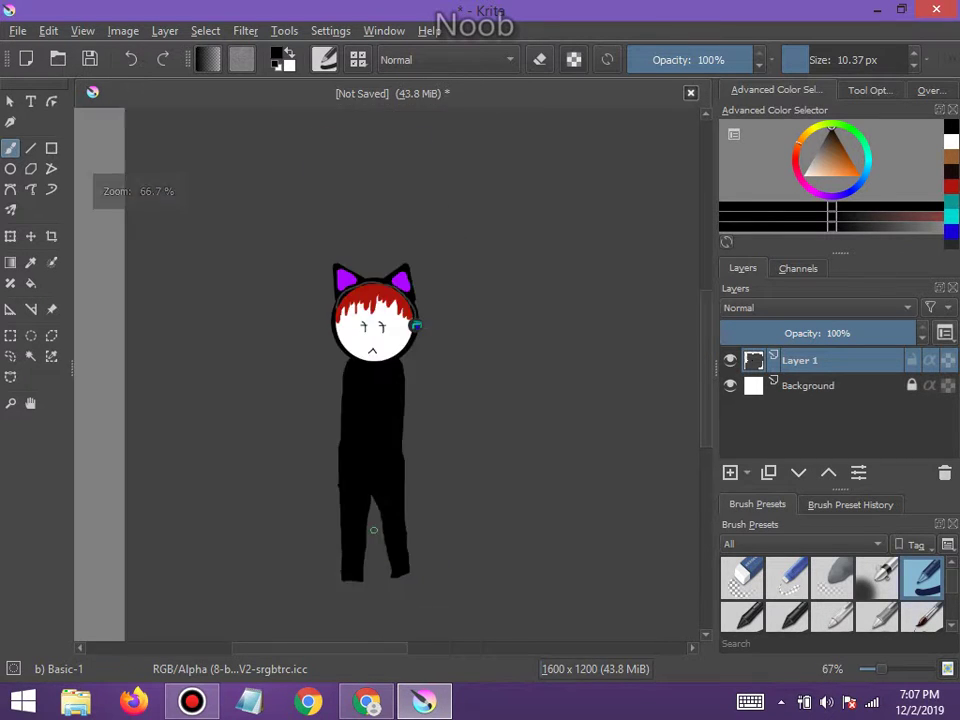
pyautogui.scroll(1, 373, 530)
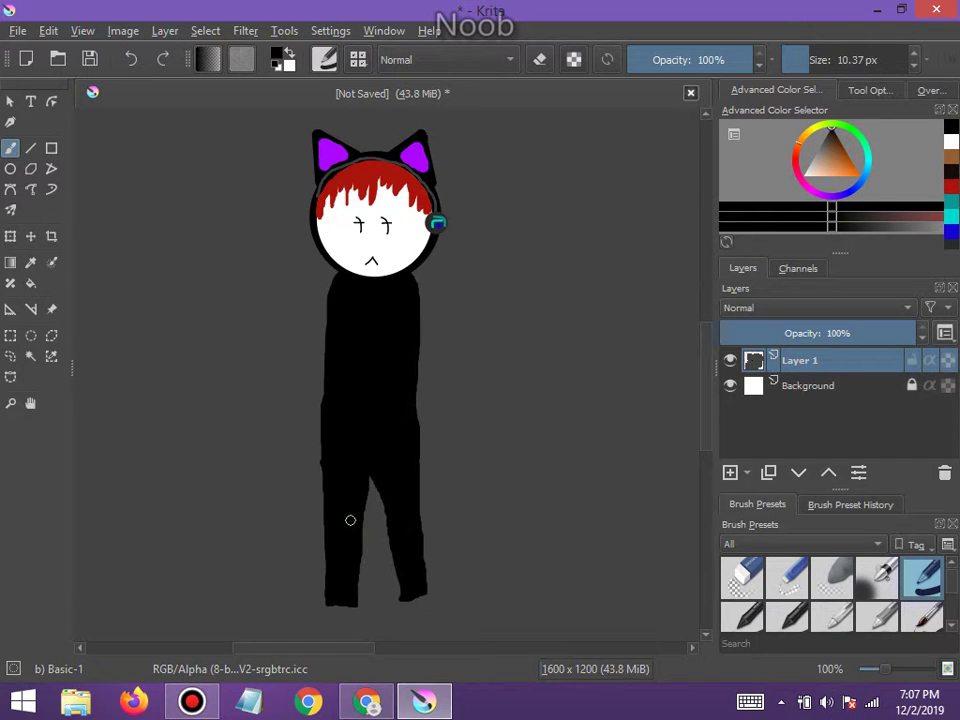
pyautogui.scroll(-1, 274, 315)
pyautogui.scroll(2, 274, 315)
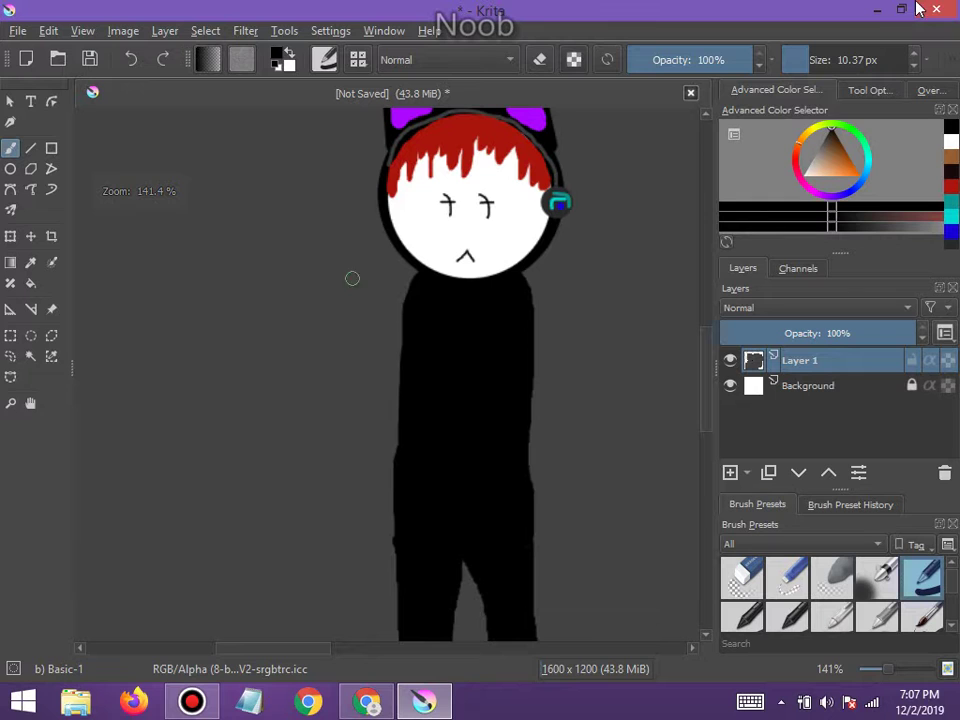
# Outline a tall pointed patch from the chest to the upper legs using a white 10.37 px brush
pyautogui.moveTo(832, 175); pyautogui.dragTo(793, 189)
pyautogui.scroll(-5, 471, 551)
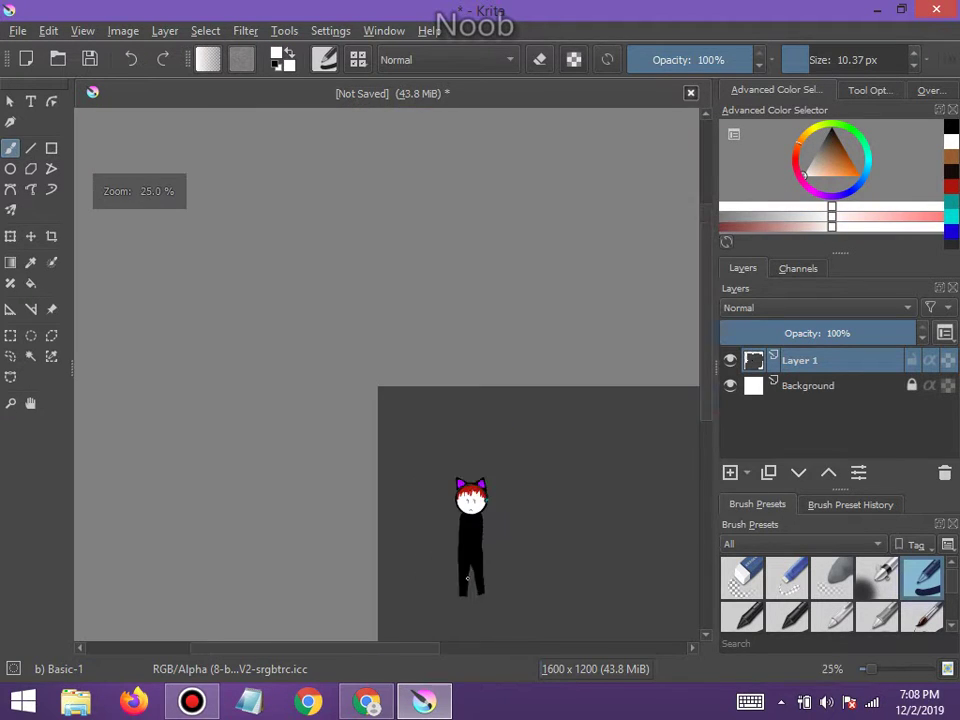
pyautogui.scroll(5, 465, 579)
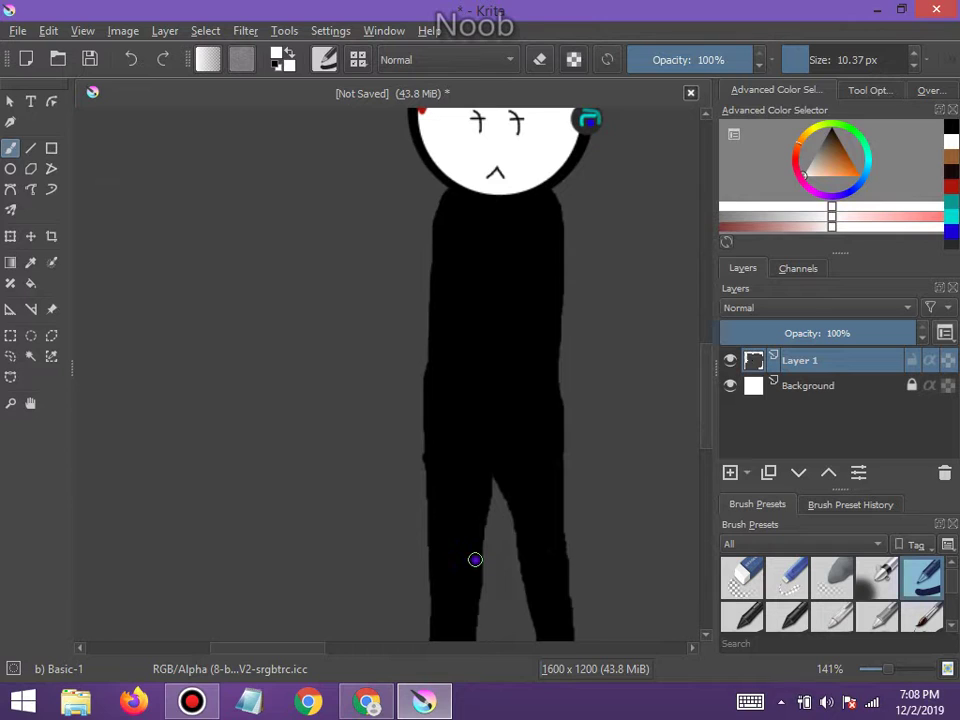
pyautogui.moveTo(475, 560)
pyautogui.mouseDown()
pyautogui.moveTo(459, 495)
pyautogui.moveTo(461, 350)
pyautogui.moveTo(474, 270)
pyautogui.moveTo(497, 232)
pyautogui.mouseUp()
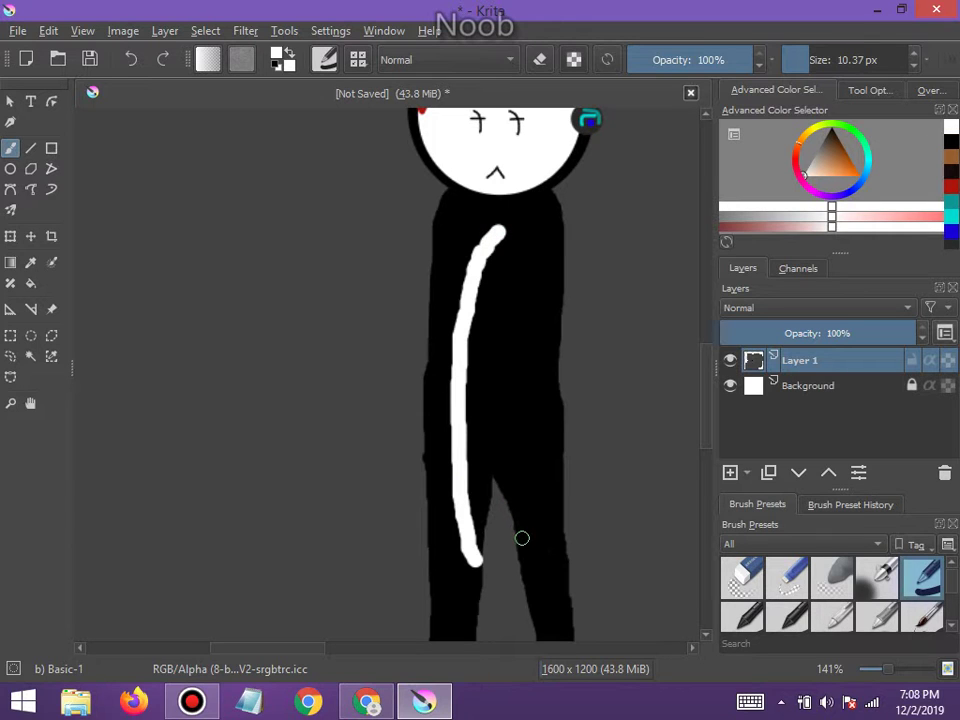
pyautogui.moveTo(525, 557)
pyautogui.mouseDown()
pyautogui.moveTo(536, 388)
pyautogui.moveTo(500, 248)
pyautogui.mouseUp()
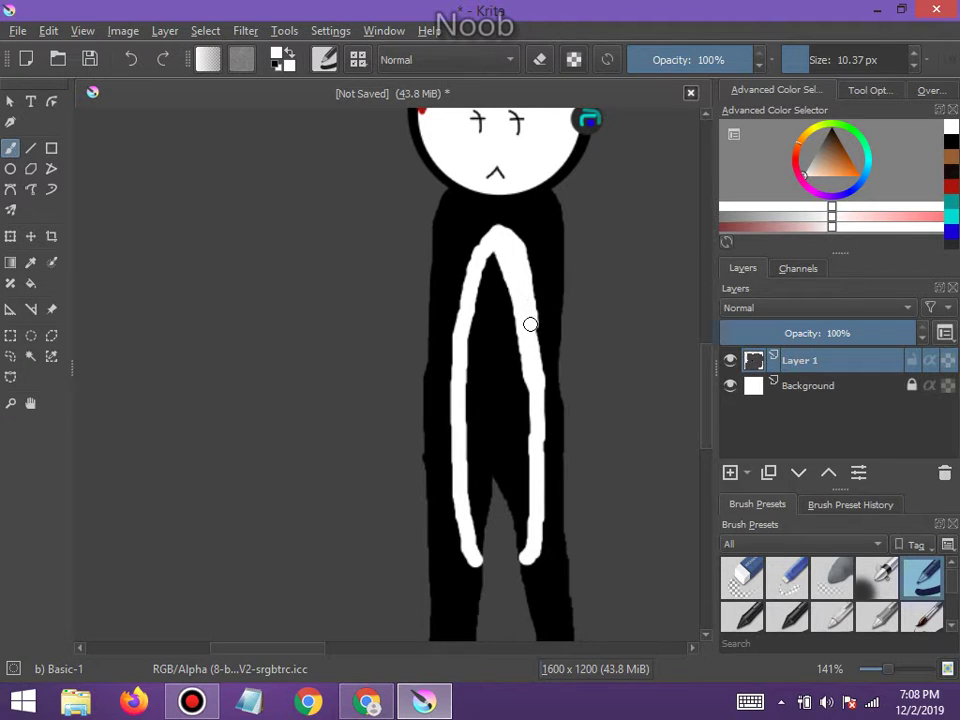
# Fill the torso part of the outlined patch with white using a 38.74 px brush
pyautogui.press(']')
pyautogui.press(']')
pyautogui.press(']')
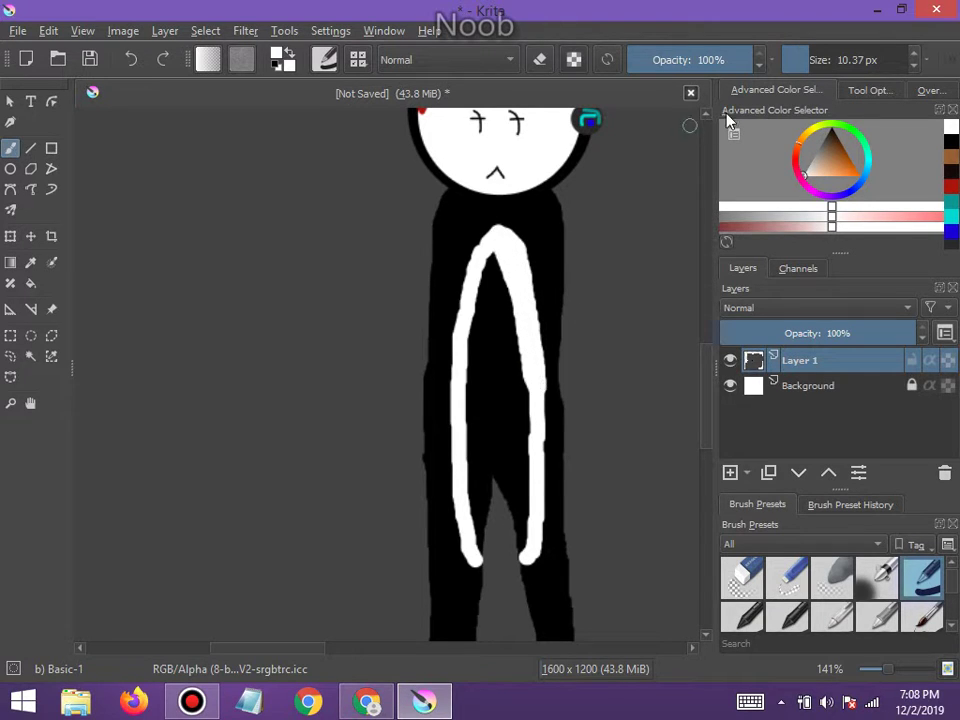
pyautogui.press(']')
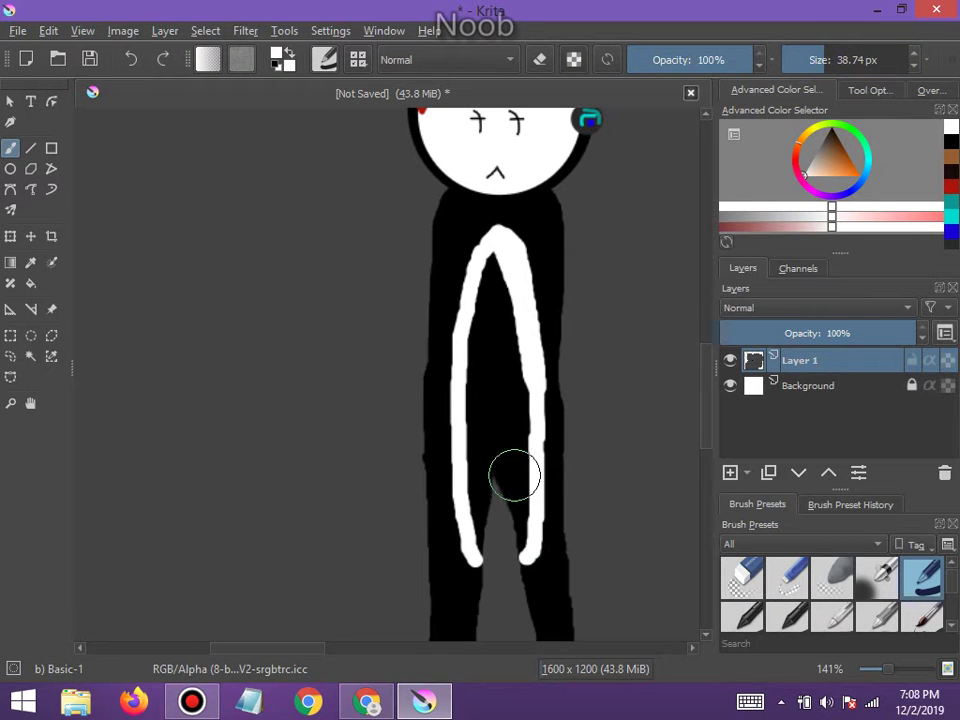
pyautogui.moveTo(514, 465)
pyautogui.mouseDown()
pyautogui.moveTo(500, 270)
pyautogui.moveTo(480, 461)
pyautogui.mouseUp()
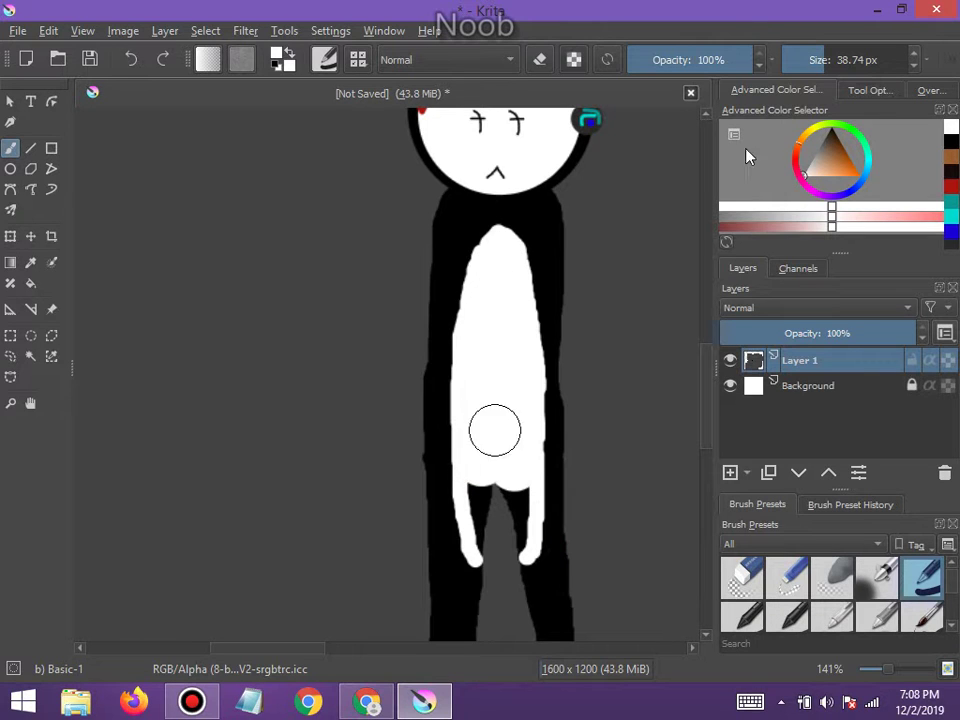
# Extend the white fill down into the inner upper legs with a 13.93 px brush, keeping the gap between the legs grey
pyautogui.press('[')
pyautogui.press('[')
pyautogui.press('[')
pyautogui.press('[')
pyautogui.press('[')
pyautogui.scroll(1, 467, 438)
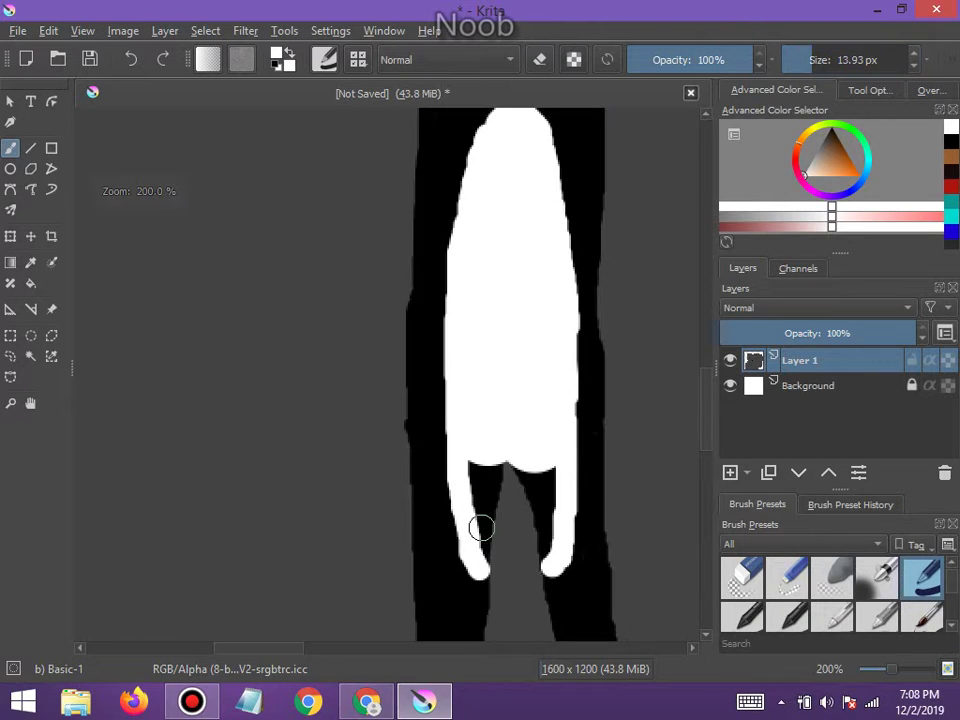
pyautogui.moveTo(495, 446)
pyautogui.mouseDown()
pyautogui.moveTo(478, 559)
pyautogui.moveTo(475, 453)
pyautogui.moveTo(524, 460)
pyautogui.moveTo(549, 554)
pyautogui.moveTo(555, 474)
pyautogui.moveTo(546, 464)
pyautogui.moveTo(548, 558)
pyautogui.mouseUp()
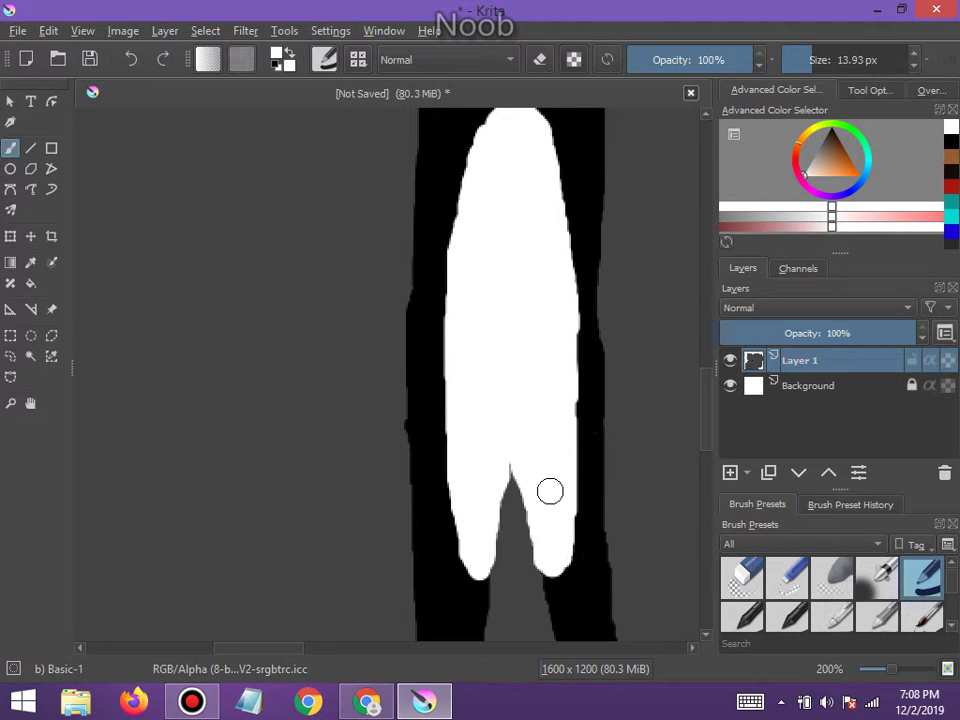
pyautogui.scroll(-5, 546, 467)
pyautogui.scroll(4, 537, 399)
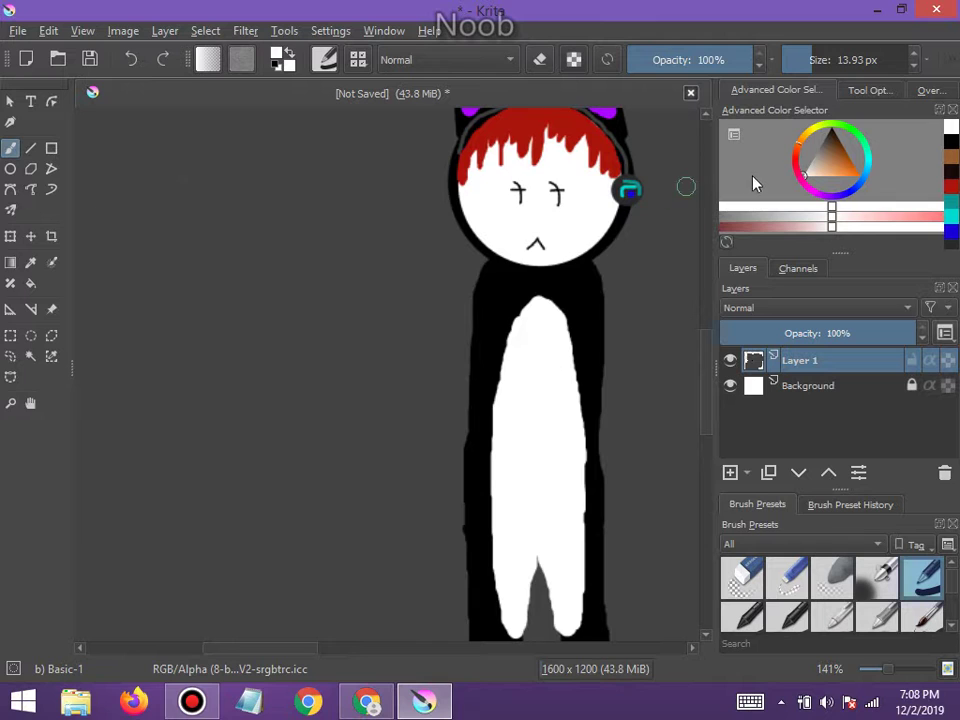
# Switch the paint colour to black, try a zigzag mark on the upper white patch with a 2.09 px brush, and undo it
pyautogui.keyDown('ctrl'); pyautogui.click(622, 118); pyautogui.keyUp('ctrl')
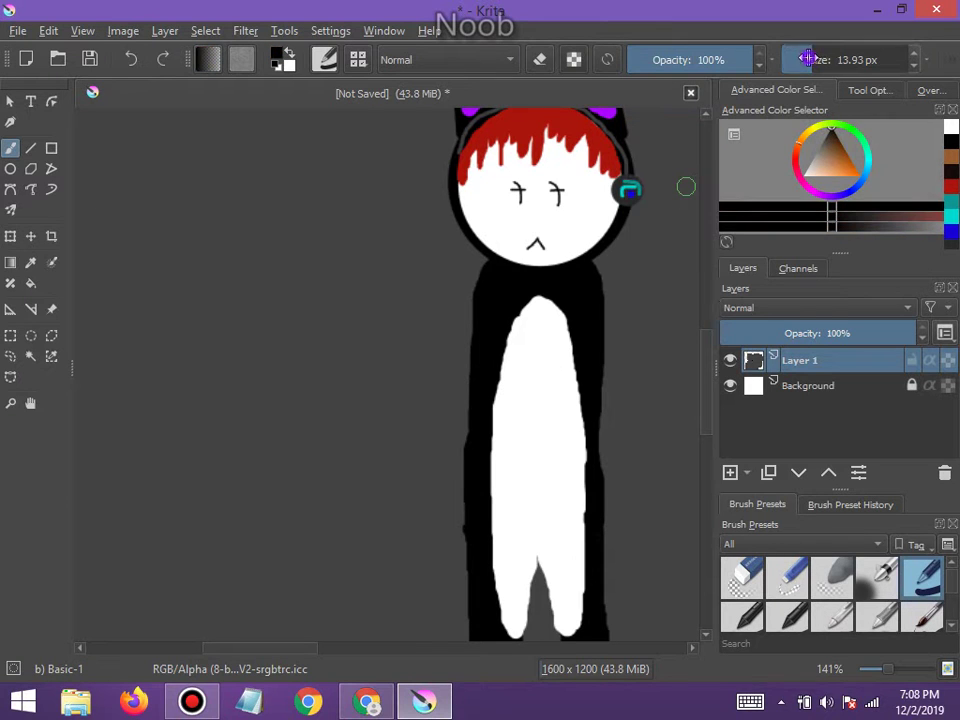
pyautogui.scroll(2, 594, 358)
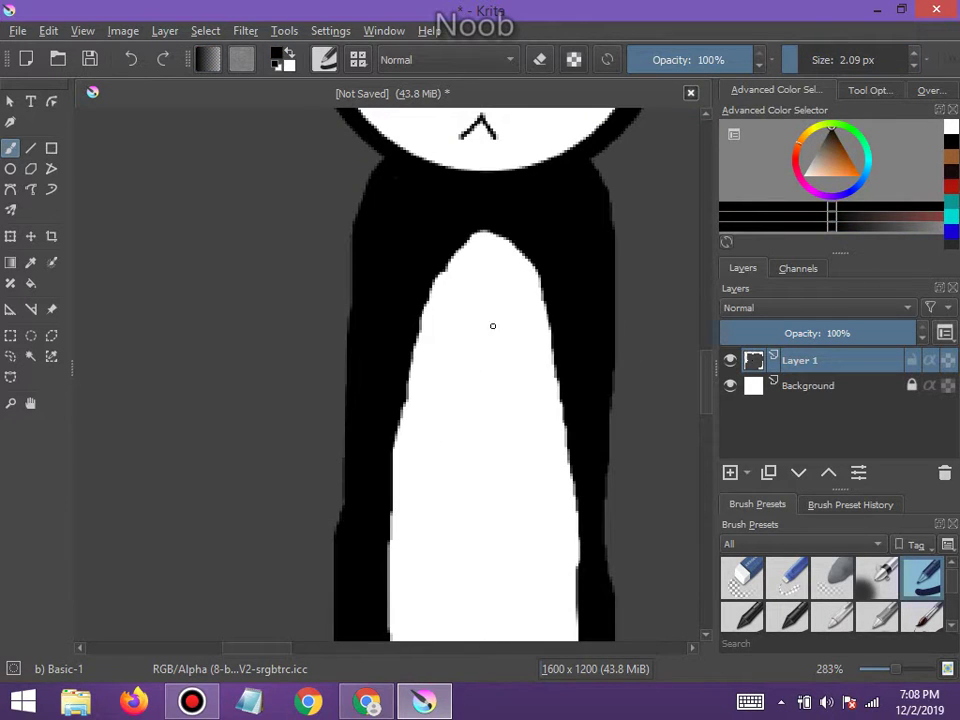
pyautogui.moveTo(489, 334)
pyautogui.mouseDown()
pyautogui.moveTo(496, 322)
pyautogui.moveTo(466, 338)
pyautogui.moveTo(497, 351)
pyautogui.moveTo(499, 377)
pyautogui.mouseUp()
pyautogui.scroll(-5, 484, 438)
pyautogui.scroll(4, 510, 342)
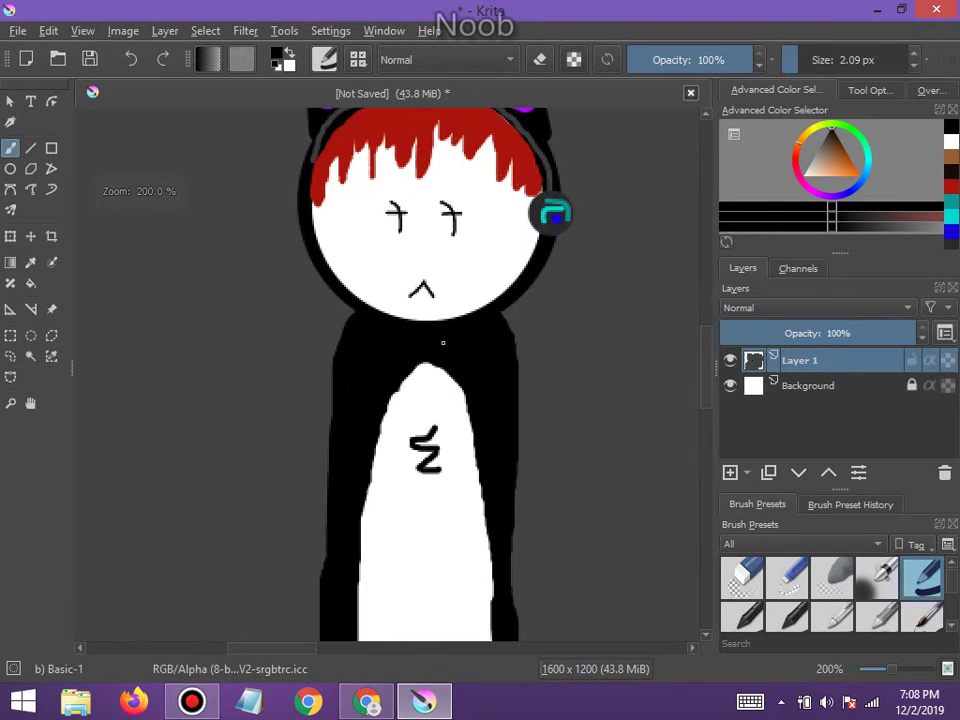
pyautogui.click(130, 59)
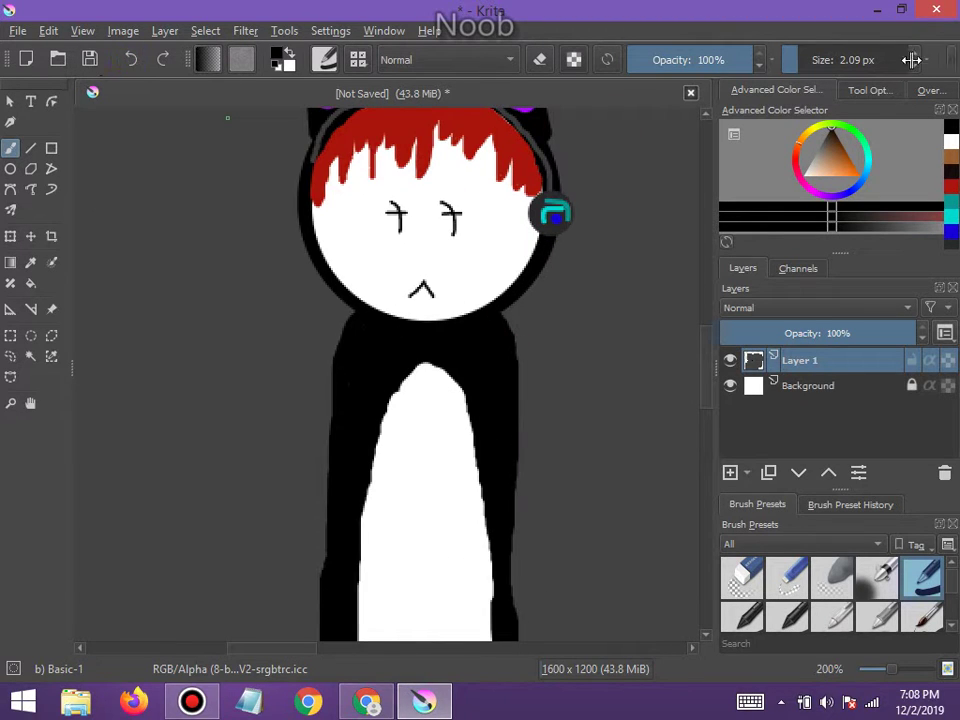
# Draw a thin black zigzag mark on the upper white patch using a 0.57 px brush
pyautogui.moveTo(793, 61); pyautogui.dragTo(786, 60)
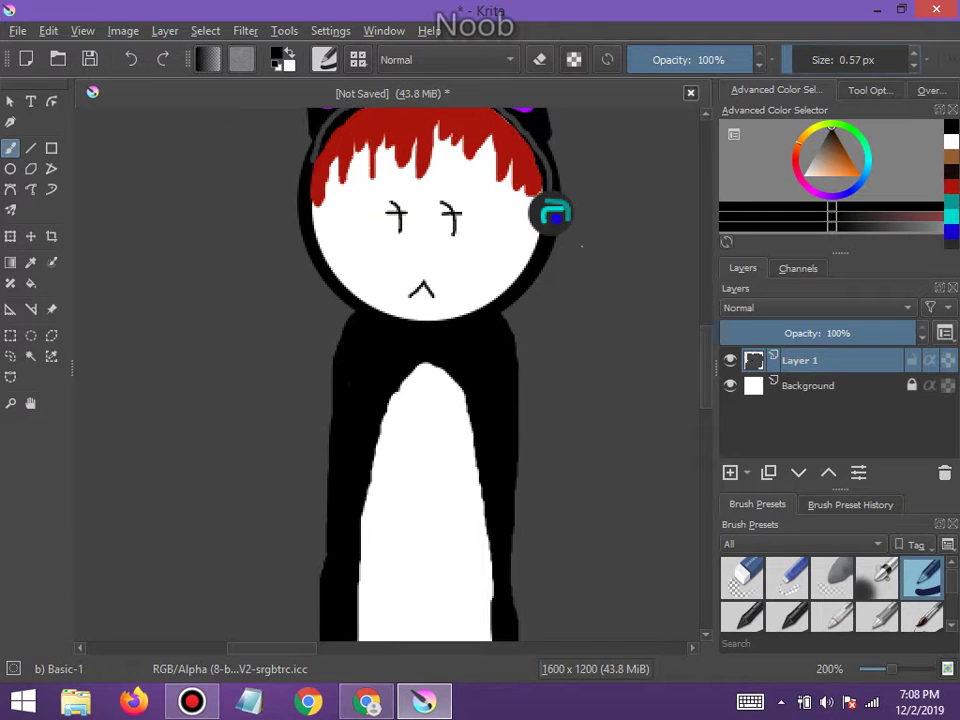
pyautogui.scroll(3, 413, 459)
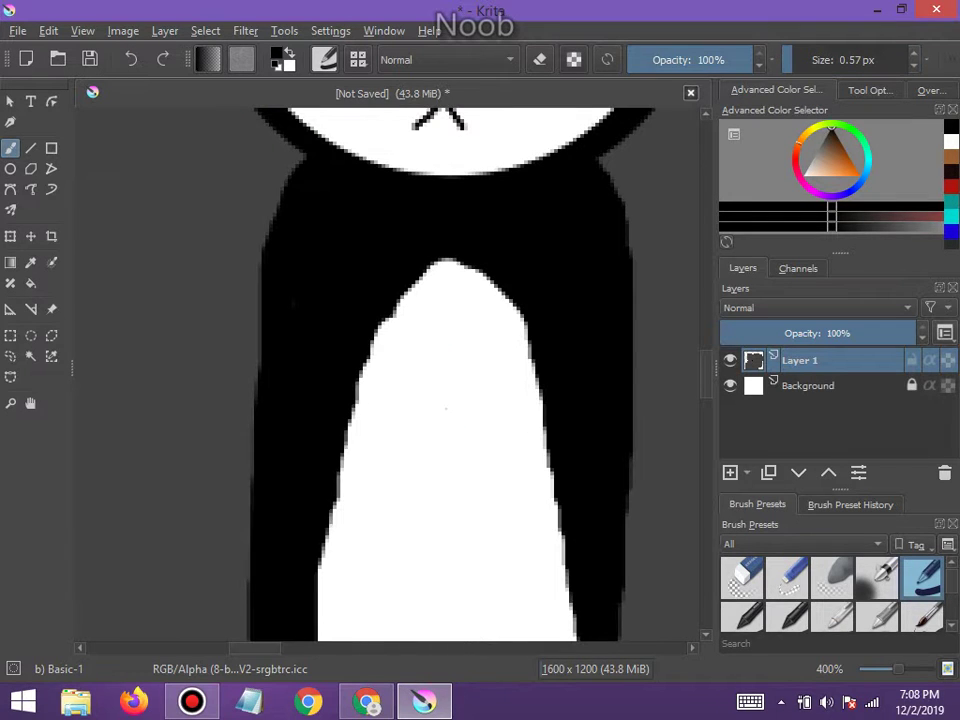
pyautogui.scroll(2, 446, 407)
pyautogui.moveTo(478, 373)
pyautogui.mouseDown()
pyautogui.moveTo(426, 420)
pyautogui.moveTo(385, 426)
pyautogui.moveTo(391, 446)
pyautogui.moveTo(441, 461)
pyautogui.moveTo(468, 457)
pyautogui.moveTo(431, 504)
pyautogui.moveTo(493, 512)
pyautogui.mouseUp()
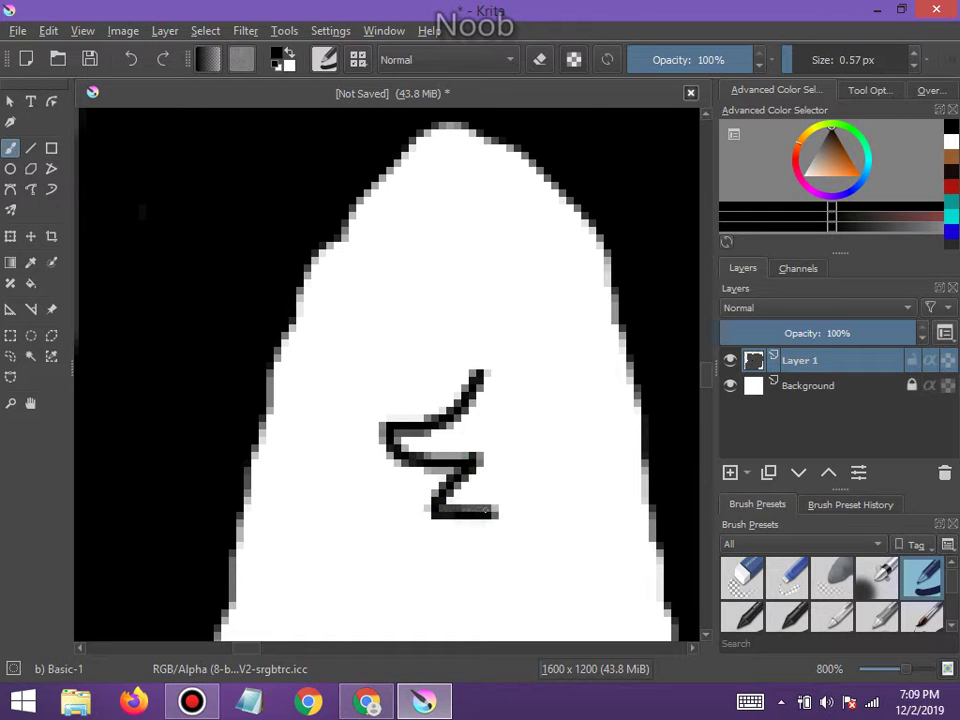
# Set the paint colour to a very dark, almost black purple
pyautogui.scroll(-12, 490, 511)
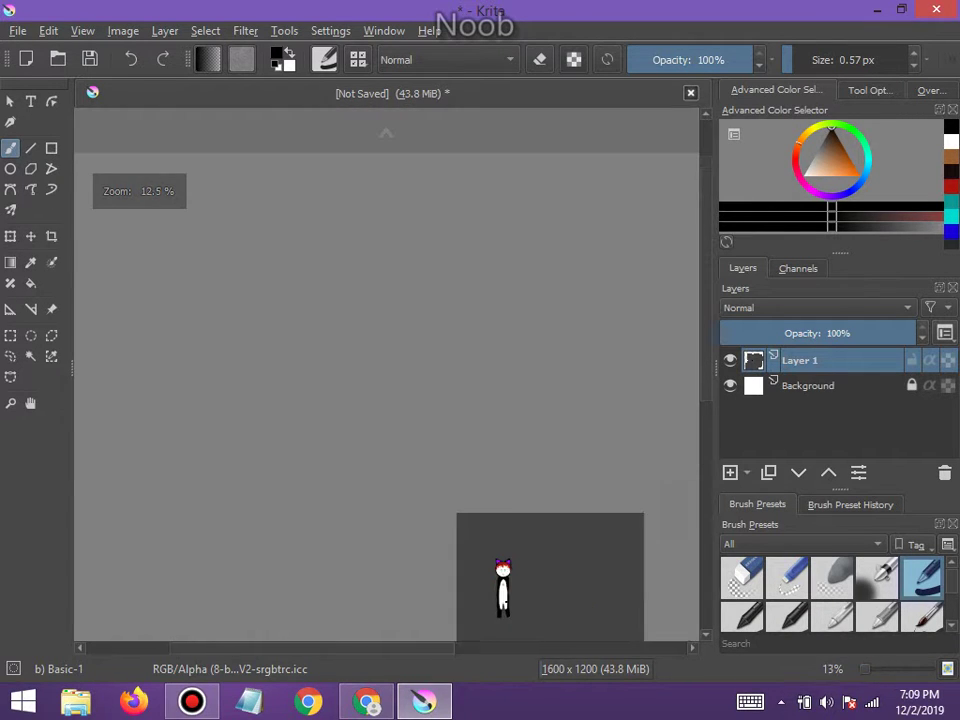
pyautogui.scroll(4, 511, 618)
pyautogui.rightClick(502, 392)
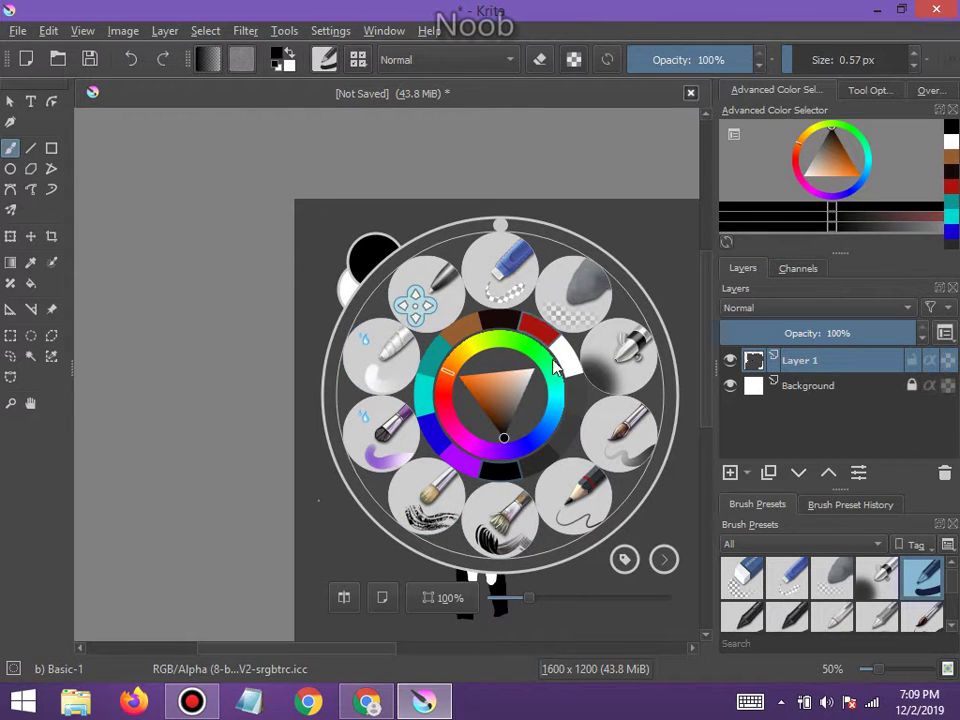
pyautogui.click(465, 443)
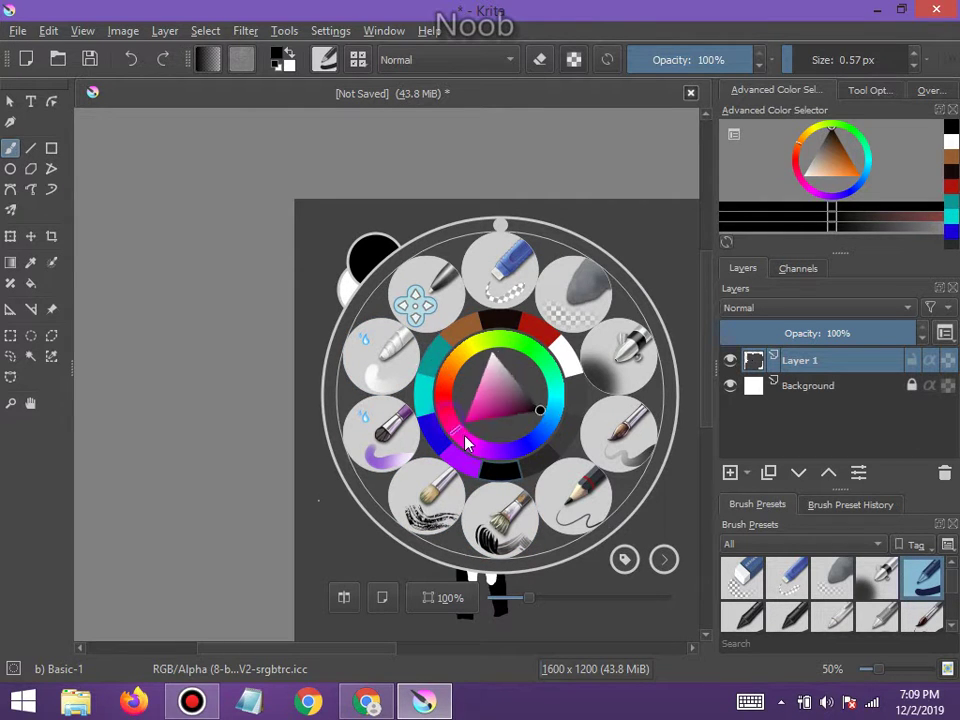
pyautogui.moveTo(465, 443); pyautogui.dragTo(488, 453)
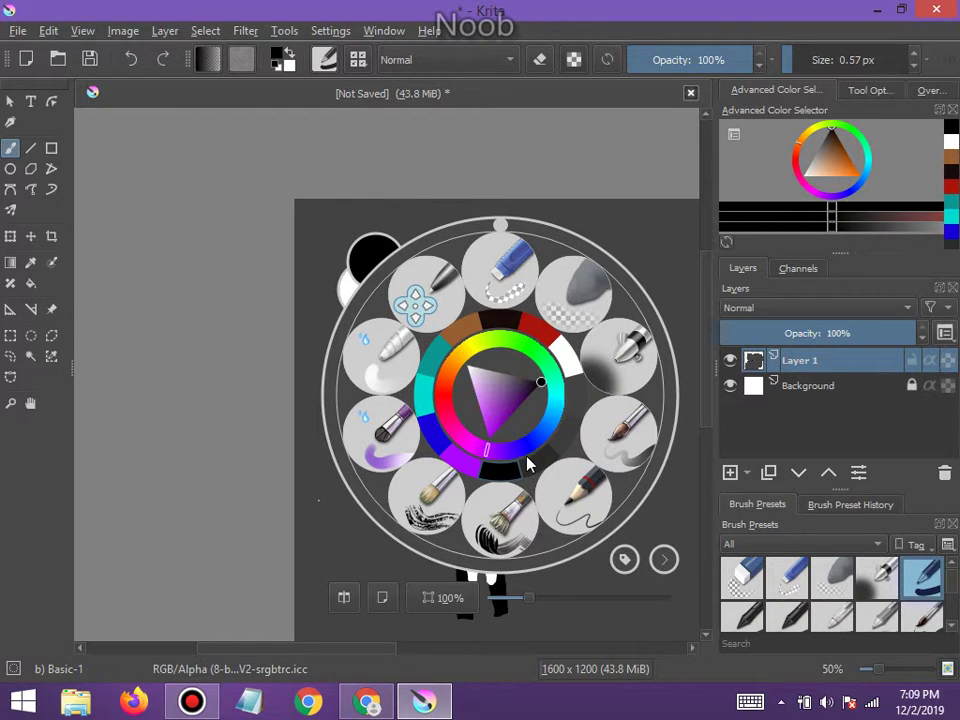
pyautogui.rightClick(556, 446)
pyautogui.scroll(4, 466, 453)
pyautogui.scroll(-1, 466, 453)
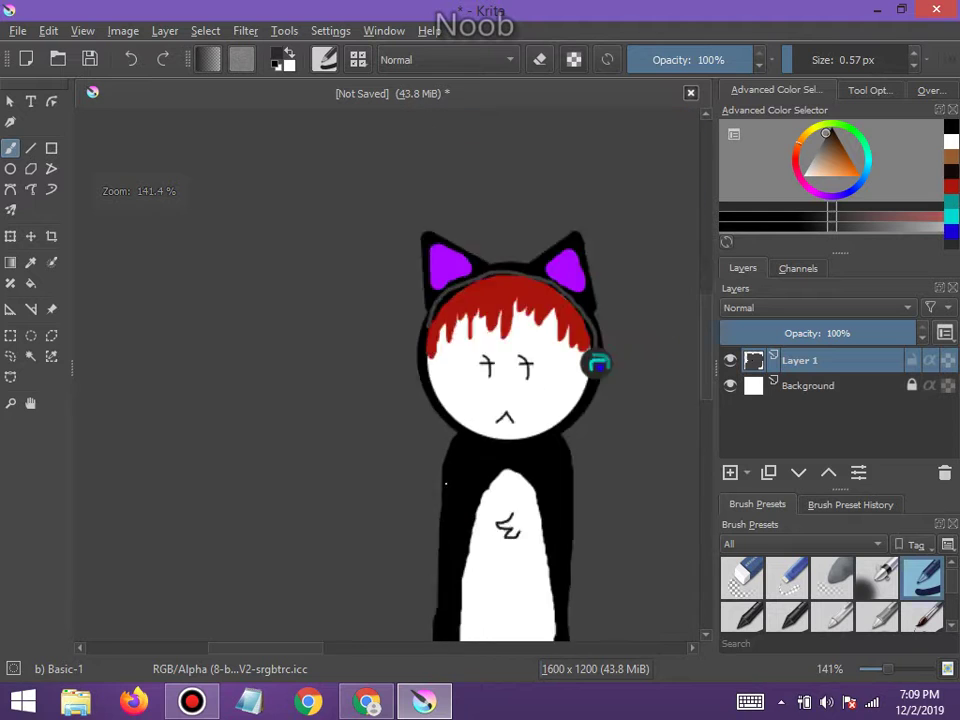
pyautogui.rightClick(445, 490)
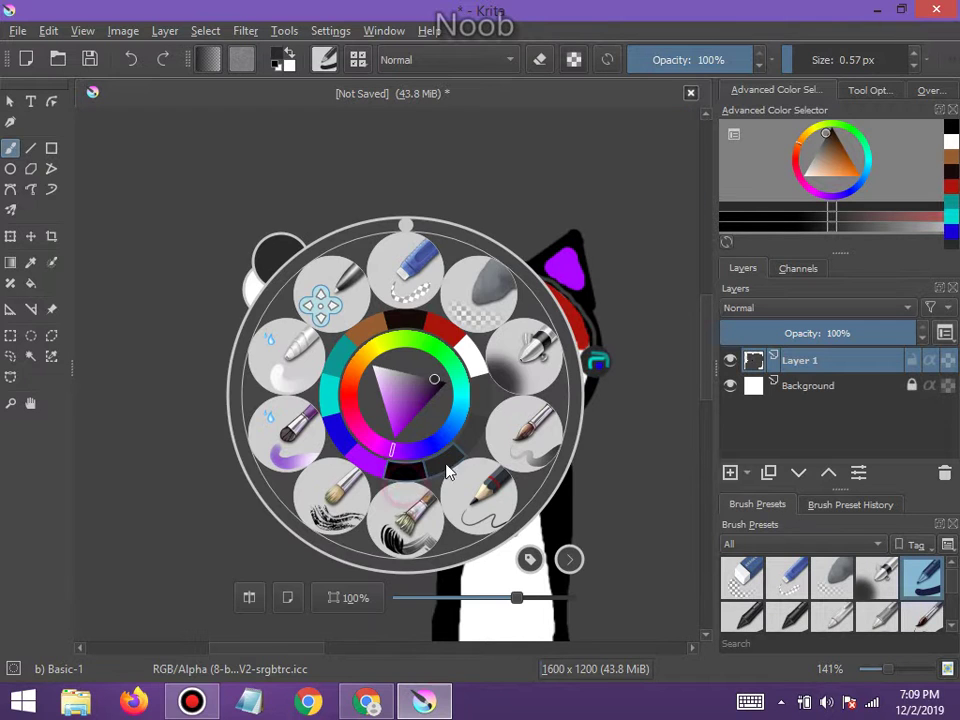
pyautogui.moveTo(431, 383)
pyautogui.mouseDown()
pyautogui.moveTo(414, 379)
pyautogui.moveTo(436, 381)
pyautogui.mouseUp()
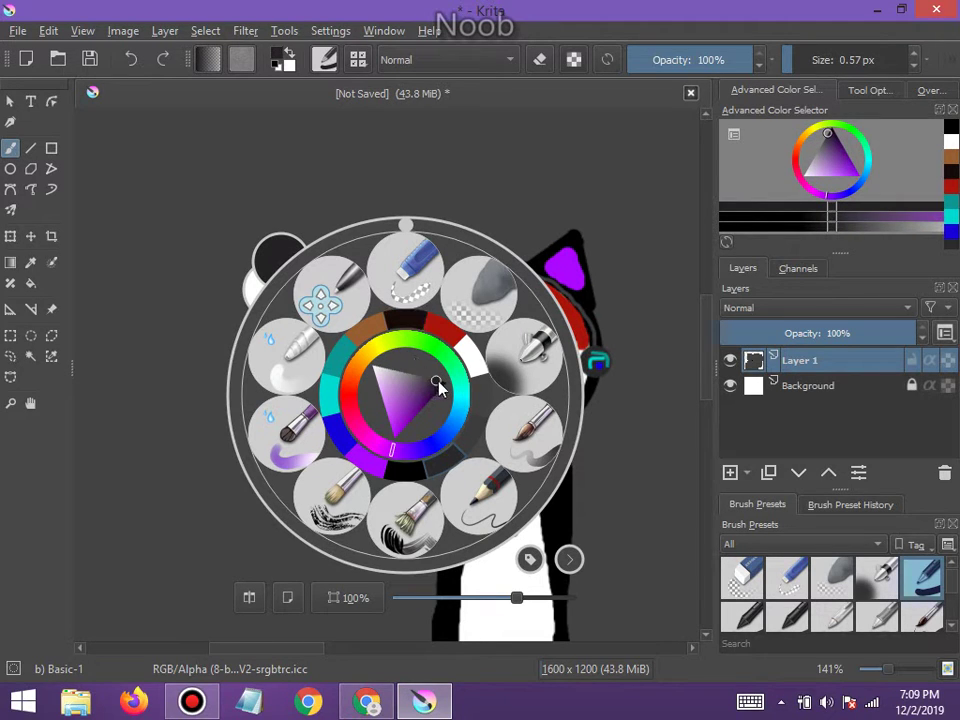
pyautogui.moveTo(437, 382); pyautogui.dragTo(440, 389)
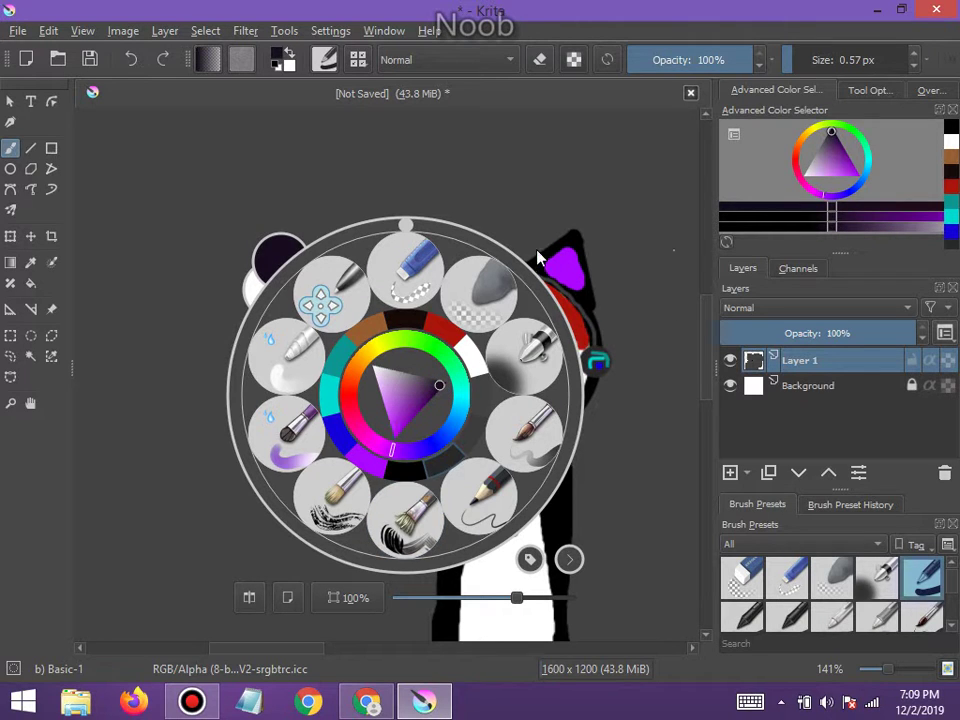
pyautogui.click(544, 196)
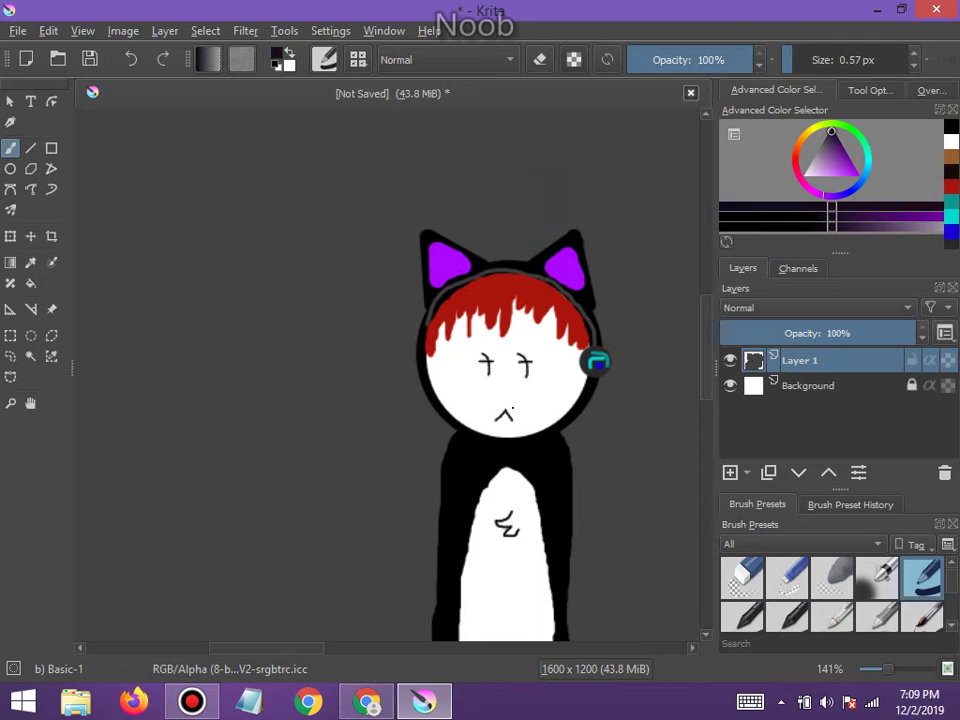
# Undo a first shoulder stroke, and outline a rounded shoulder on each side of the upper body with a 0.57 px brush
pyautogui.scroll(2, 428, 480)
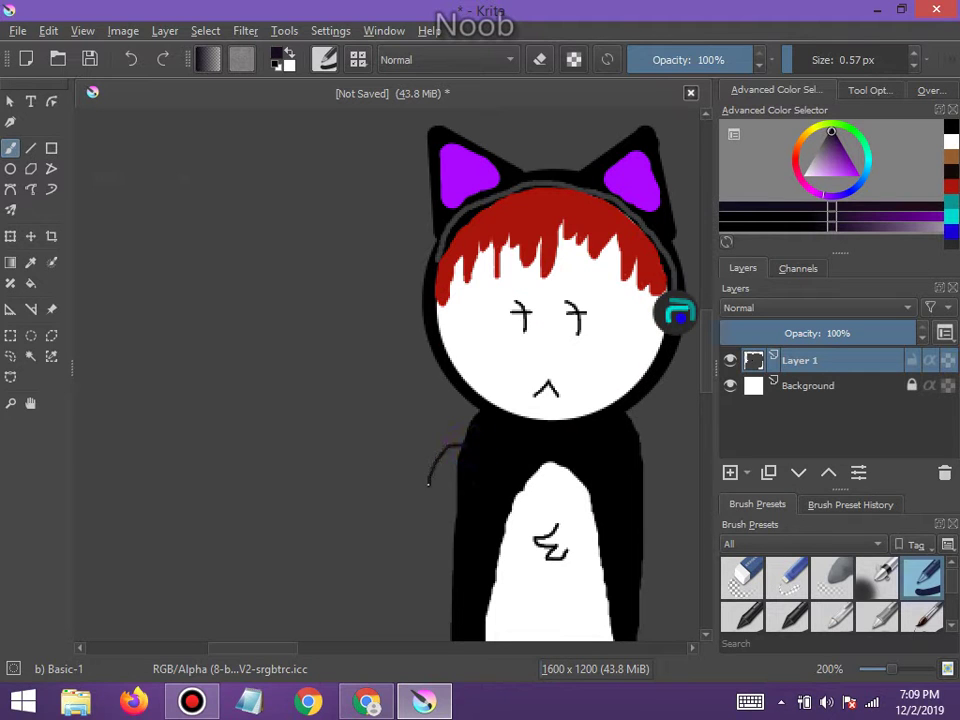
pyautogui.click(130, 72)
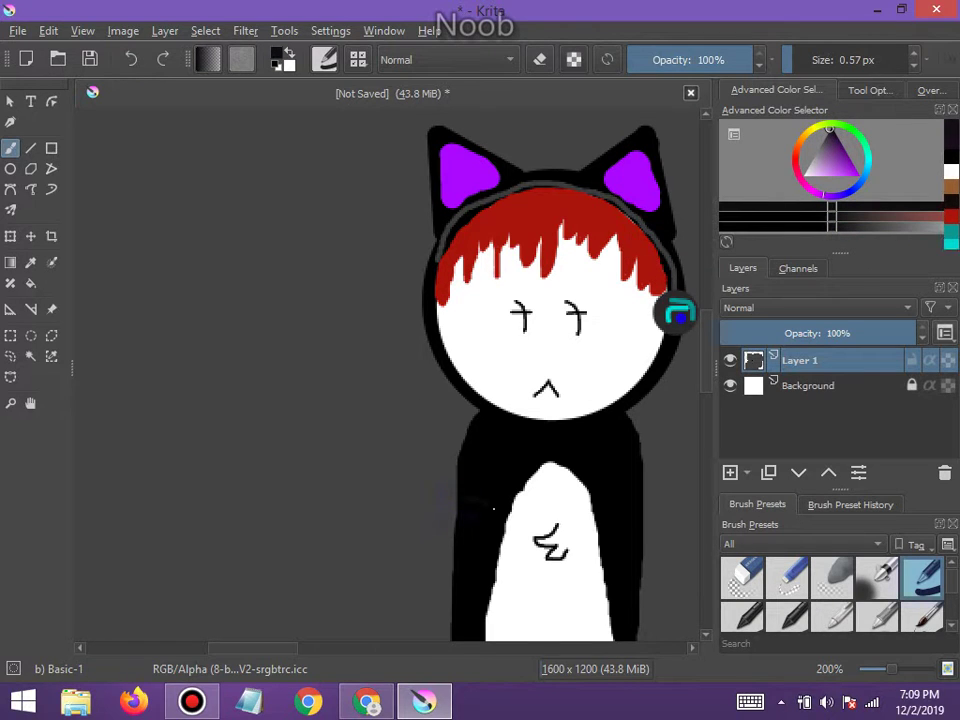
pyautogui.scroll(2, 505, 530)
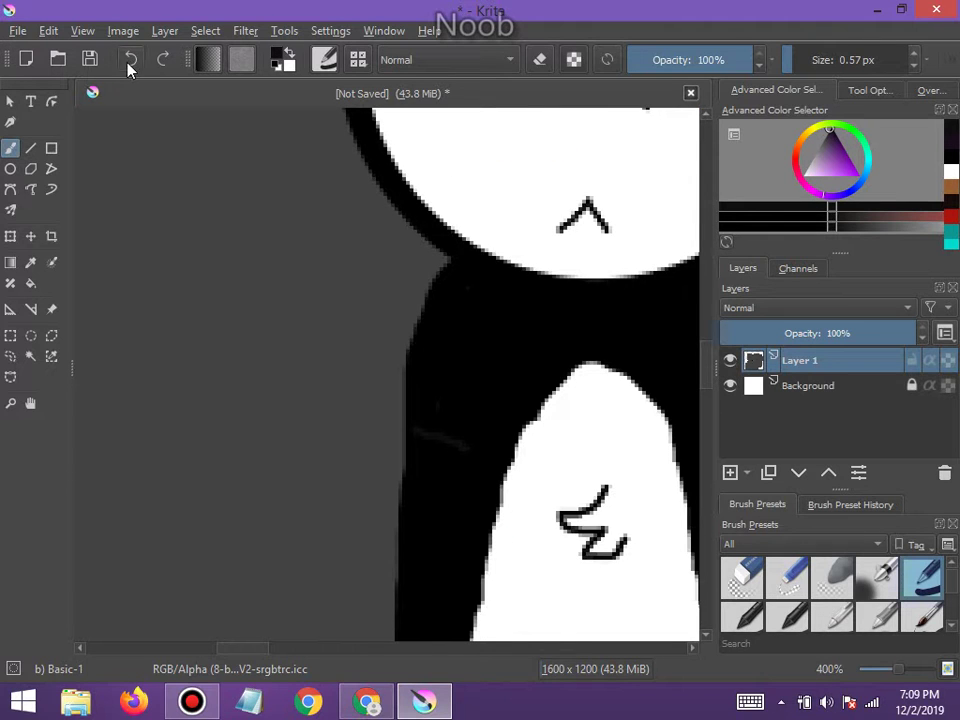
pyautogui.scroll(1, 444, 263)
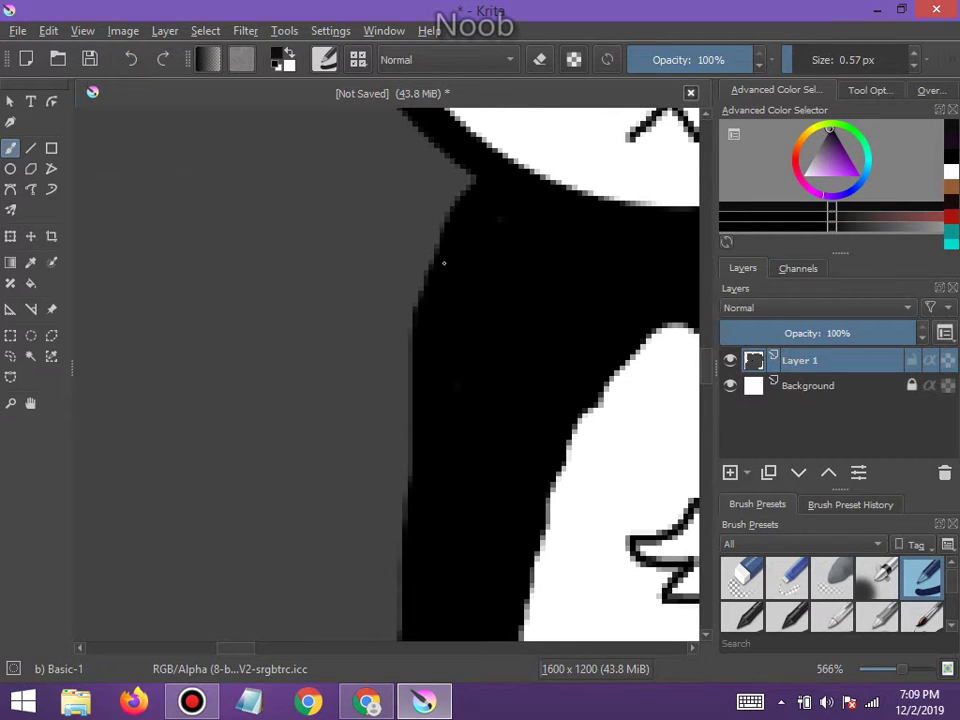
pyautogui.moveTo(460, 203)
pyautogui.mouseDown()
pyautogui.moveTo(421, 211)
pyautogui.moveTo(366, 250)
pyautogui.moveTo(348, 313)
pyautogui.moveTo(347, 357)
pyautogui.moveTo(369, 396)
pyautogui.moveTo(403, 418)
pyautogui.mouseUp()
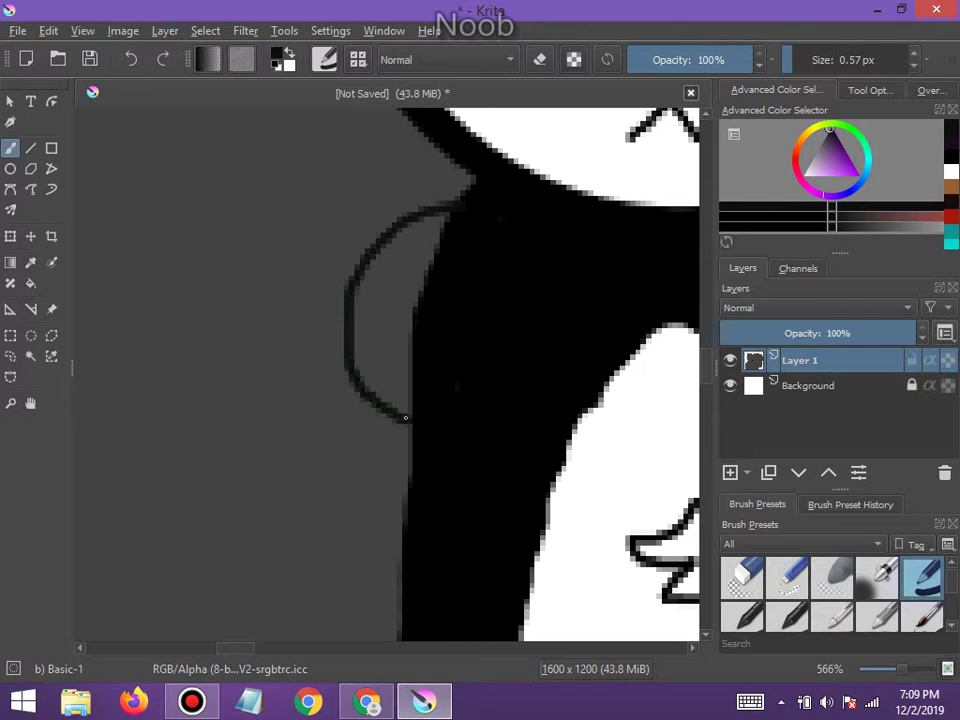
pyautogui.scroll(-3, 403, 418)
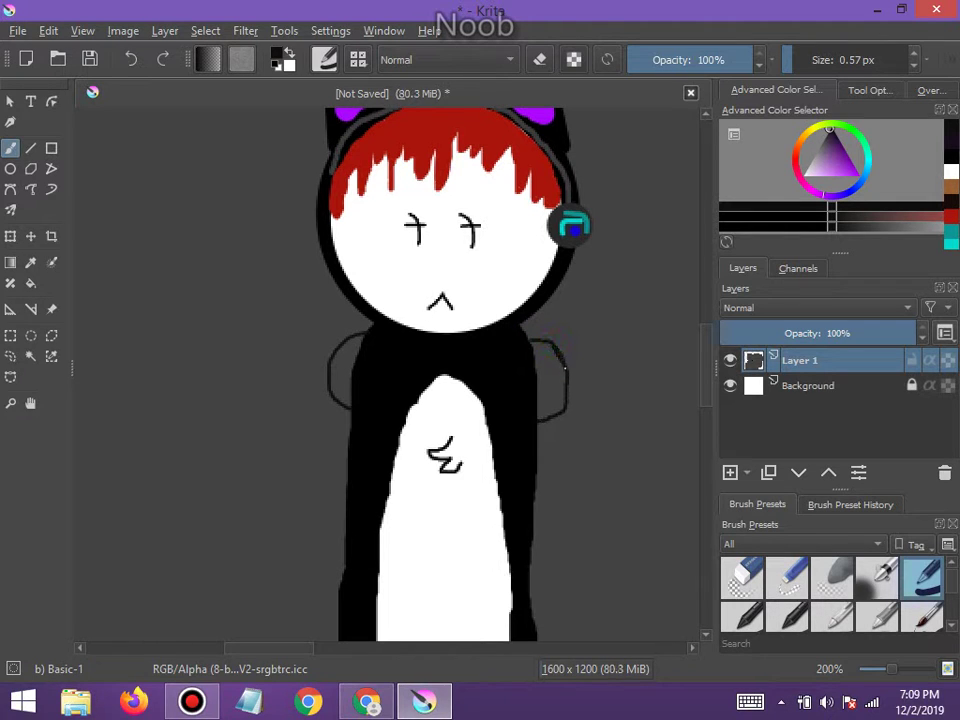
# Draw the upper edge of a raised arm from the shoulder on the headset earpiece side, curving outward and up
pyautogui.scroll(-2, 565, 368)
pyautogui.scroll(3, 565, 368)
pyautogui.scroll(-5, 552, 432)
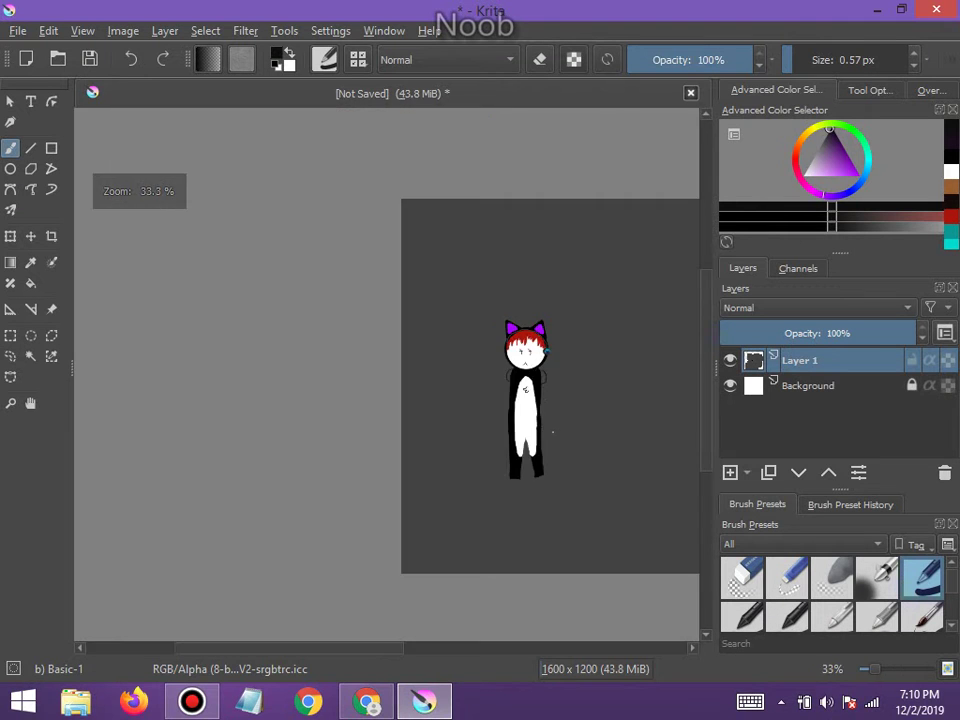
pyautogui.scroll(6, 552, 432)
pyautogui.scroll(-3, 555, 400)
pyautogui.scroll(2, 563, 345)
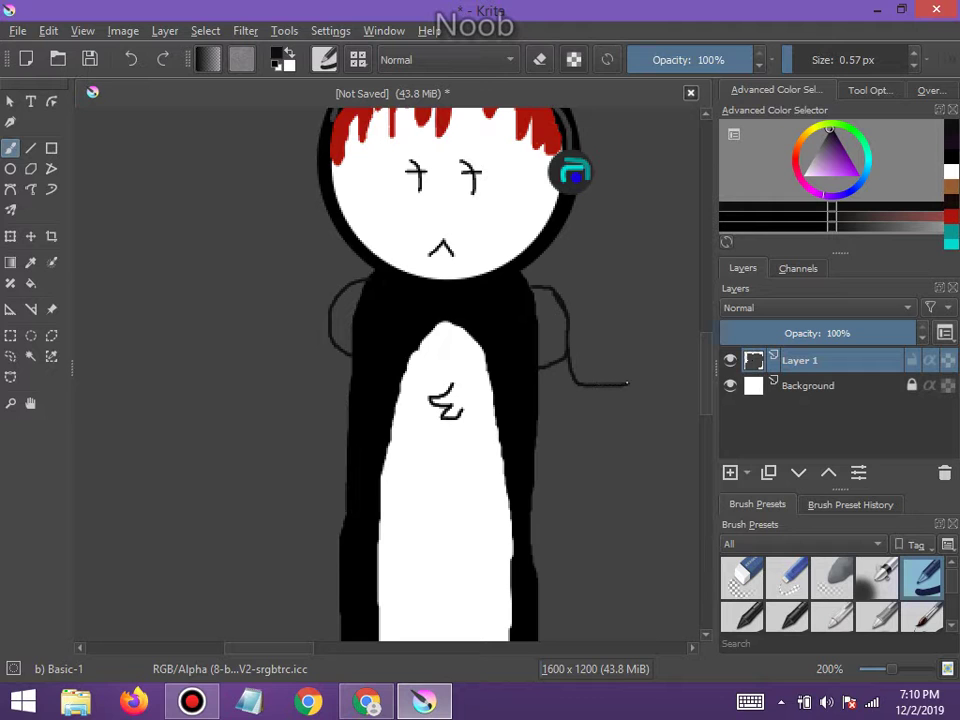
pyautogui.scroll(-4, 490, 310)
pyautogui.scroll(3, 490, 310)
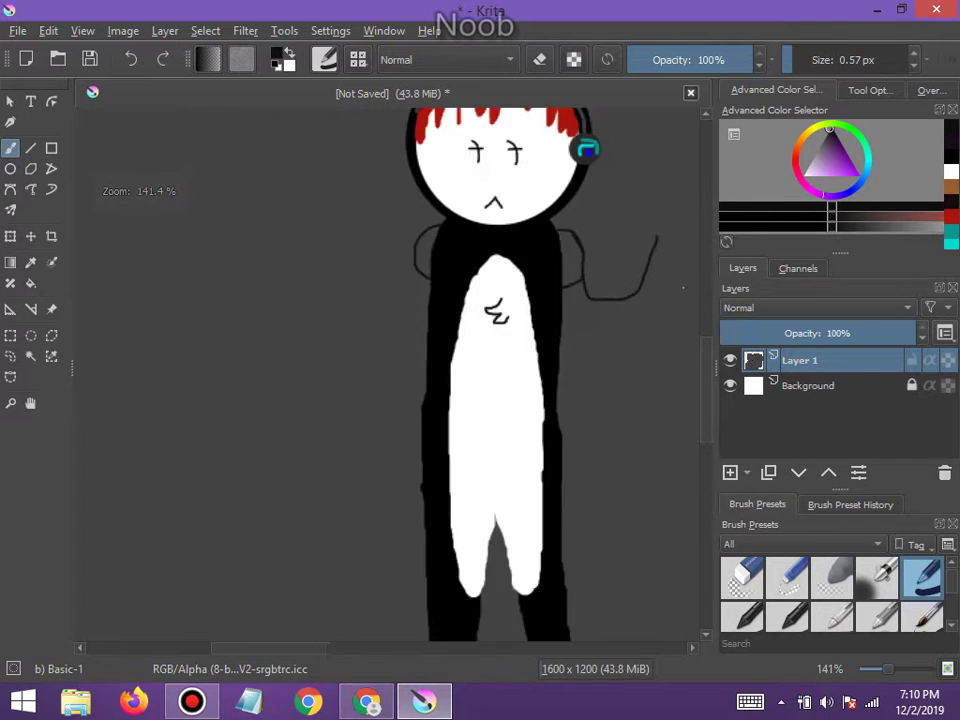
# Close that arm's outline with a flat end and a lower edge back to the body, plus a second curve beneath it
pyautogui.scroll(-5, 490, 310)
pyautogui.scroll(5, 490, 310)
pyautogui.scroll(1, 690, 253)
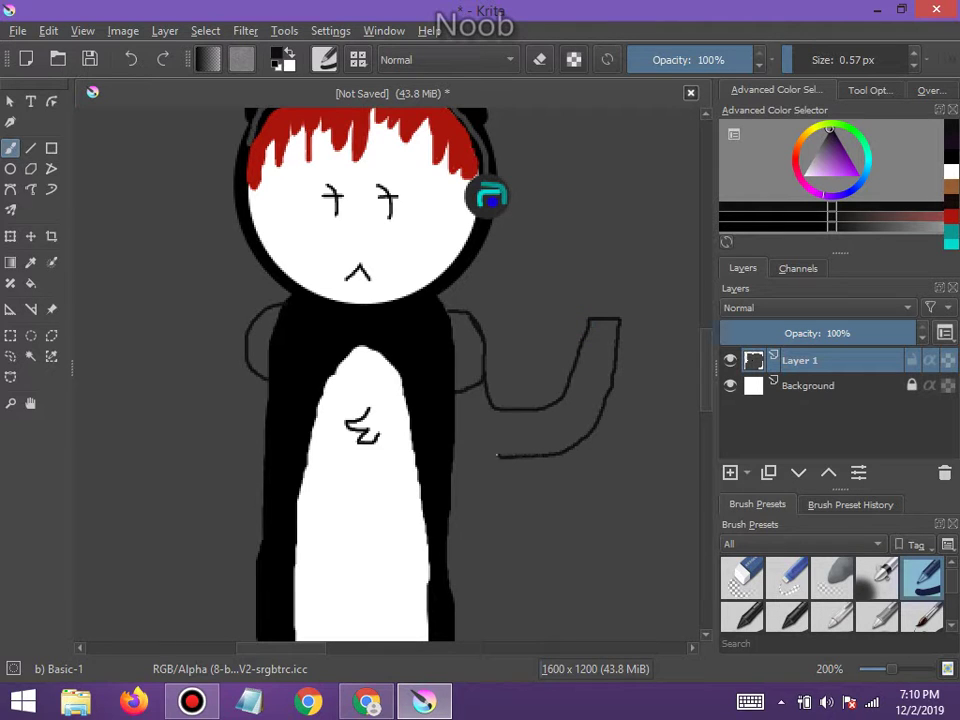
pyautogui.scroll(-2, 541, 422)
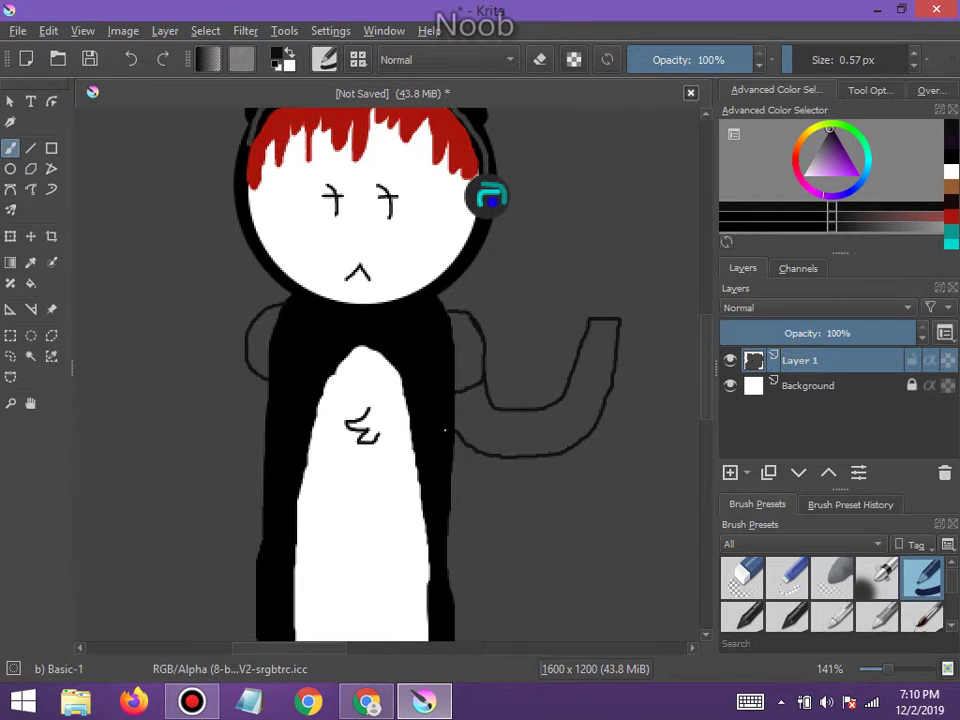
pyautogui.scroll(1, 541, 422)
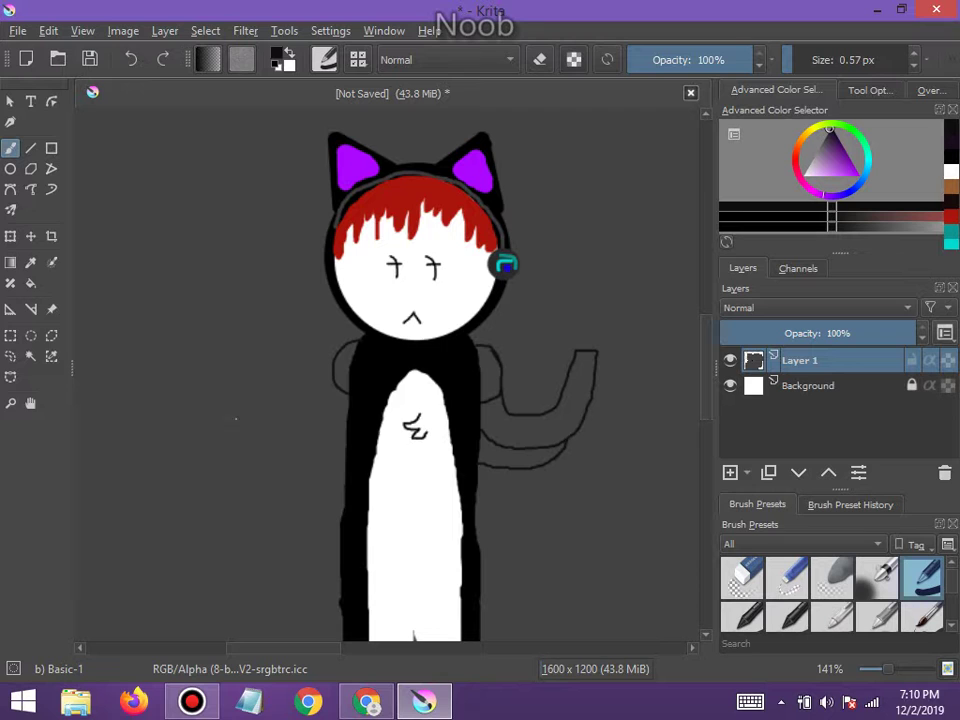
# Outline a matching upward-bent arm on the opposite side of the body, with a second lower curve joining the torso
pyautogui.scroll(2, 300, 410)
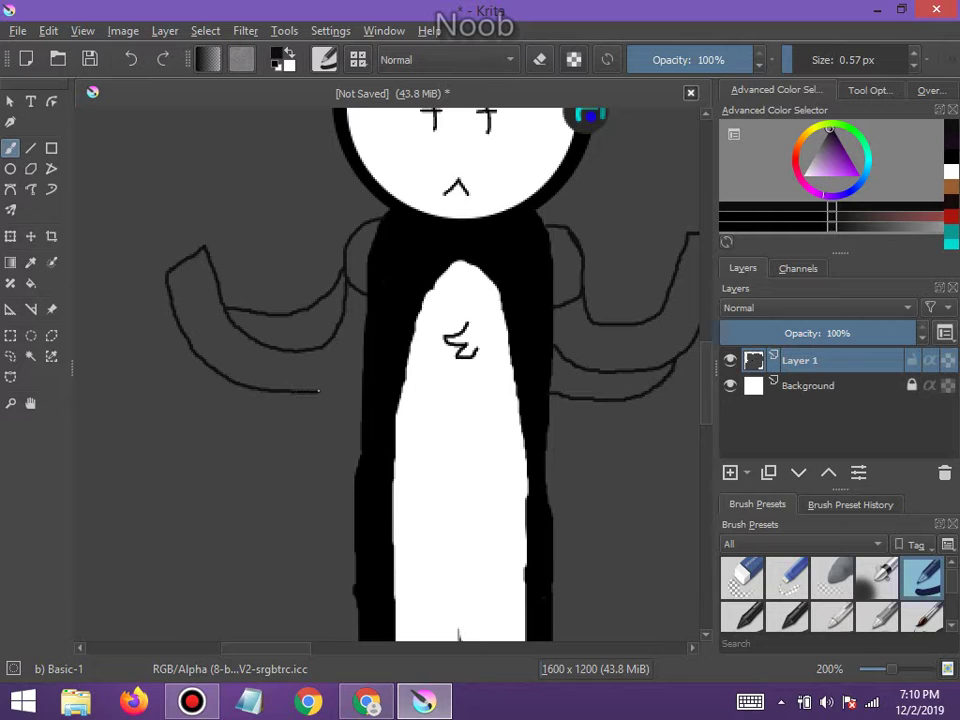
pyautogui.scroll(-3, 358, 372)
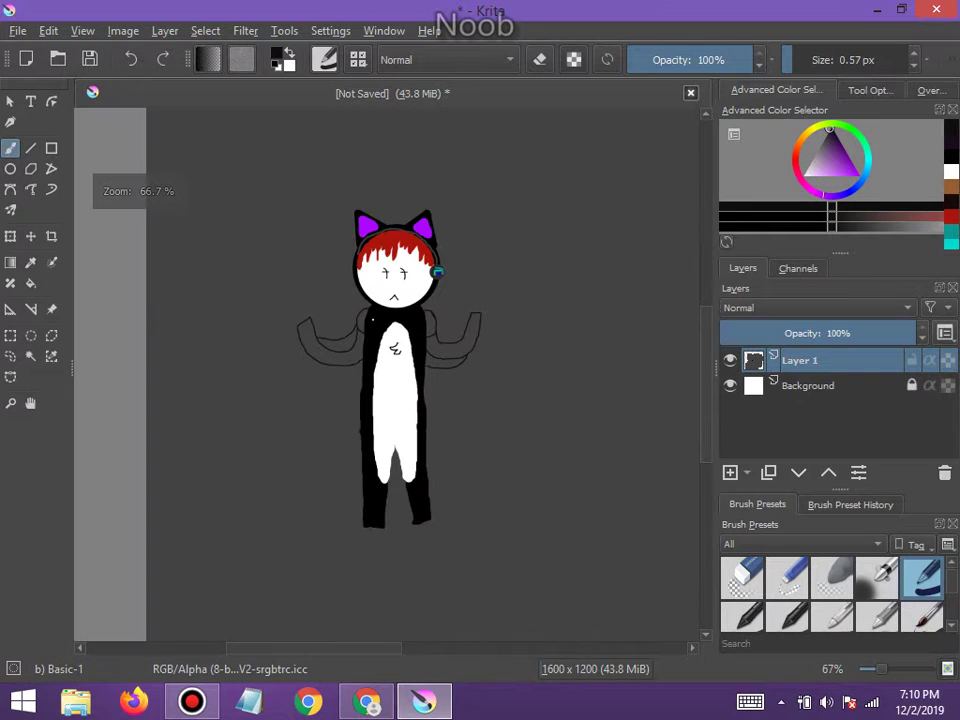
pyautogui.scroll(2, 362, 345)
pyautogui.scroll(-2, 537, 232)
pyautogui.scroll(5, 537, 232)
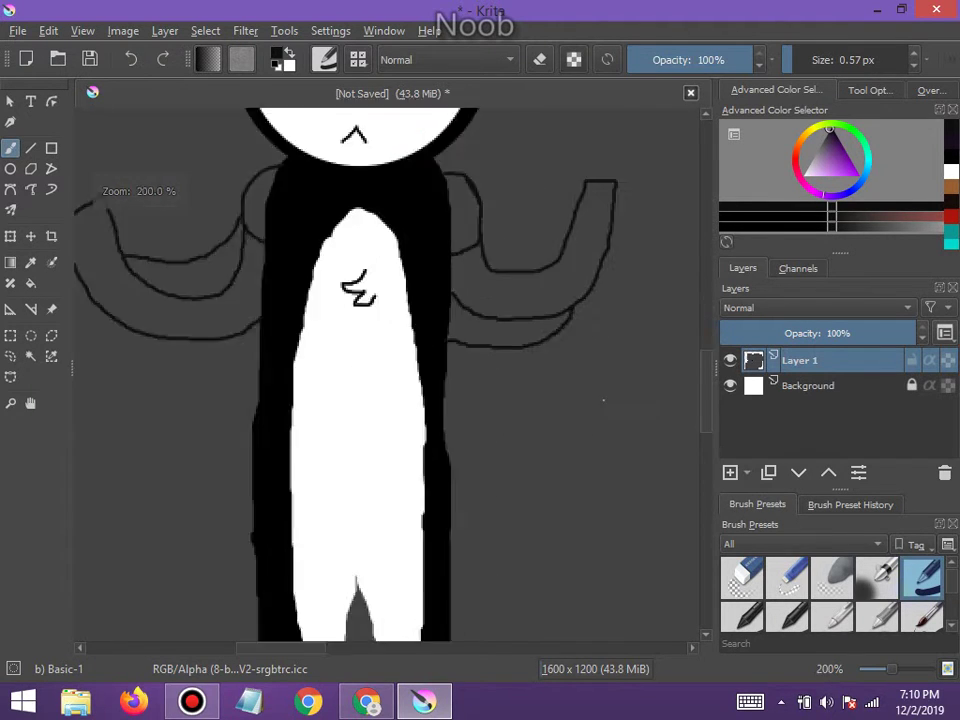
# Add an extra curve at the elbow of the arm on the earpiece side to round its lower outline
pyautogui.scroll(-5, 92, 92)
pyautogui.scroll(5, 300, 200)
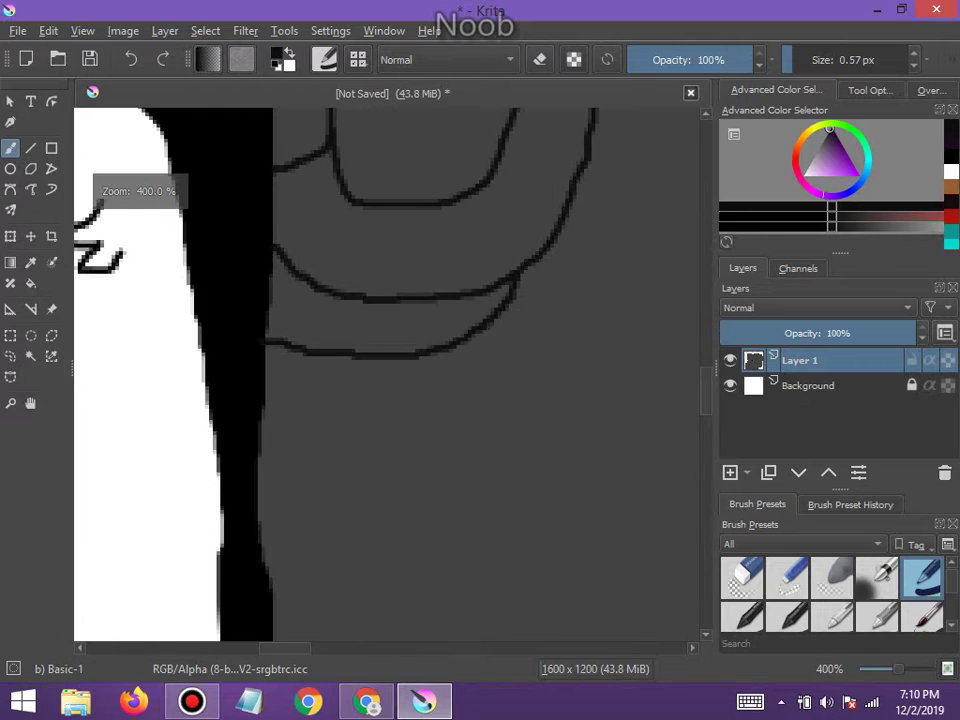
pyautogui.scroll(-4, 493, 129)
pyautogui.scroll(4, 580, 119)
pyautogui.scroll(-1, 580, 119)
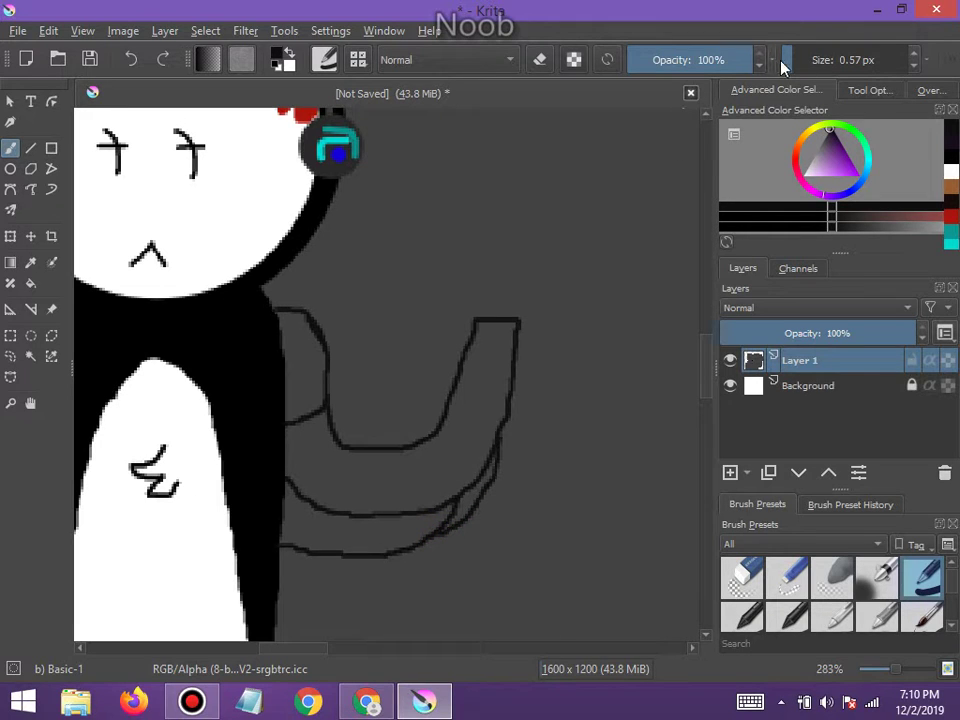
# Undo a lighter test stroke on the shoulder, and fill the earpiece-side arm with black using a 19.84 px brush
pyautogui.moveTo(783, 66); pyautogui.dragTo(817, 58)
pyautogui.moveTo(290, 335)
pyautogui.mouseDown()
pyautogui.moveTo(279, 347)
pyautogui.moveTo(291, 336)
pyautogui.moveTo(293, 349)
pyautogui.moveTo(280, 345)
pyautogui.mouseUp()
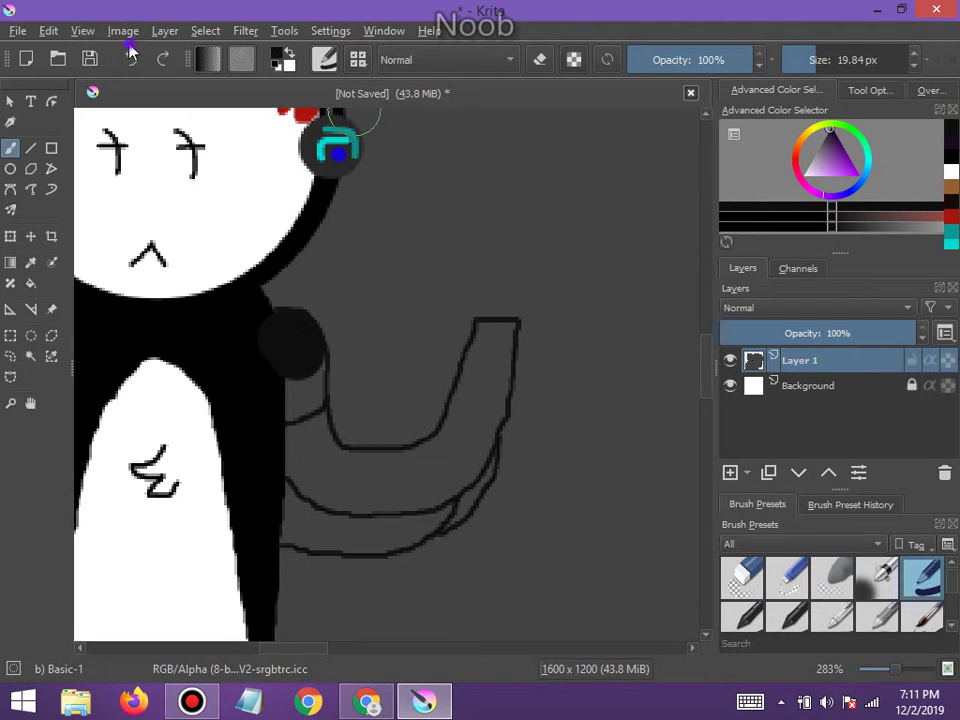
pyautogui.click(130, 60)
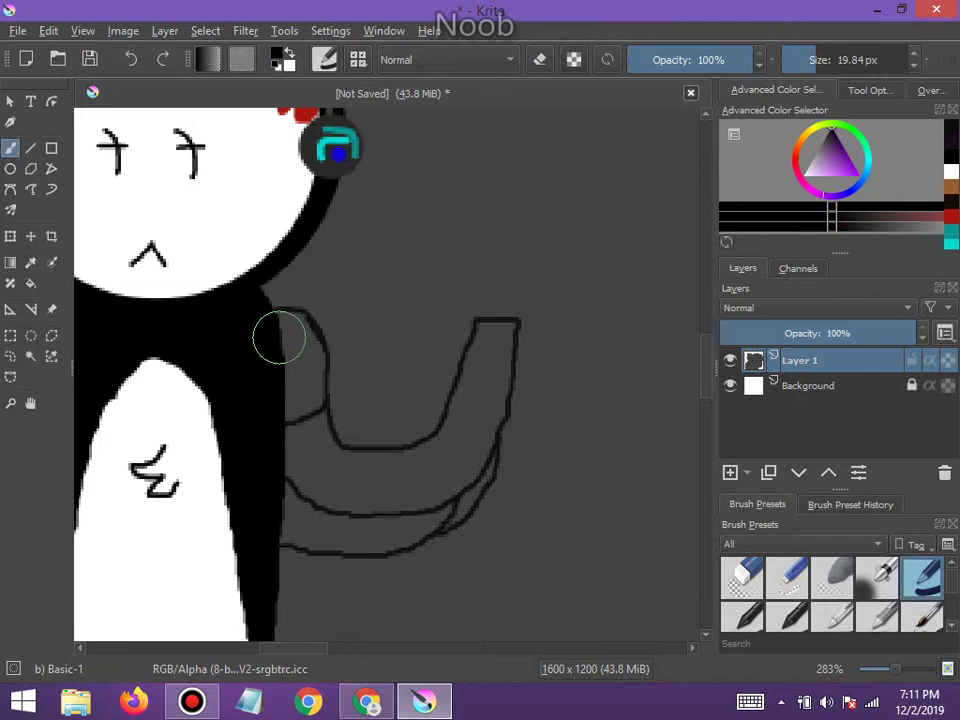
pyautogui.moveTo(279, 338)
pyautogui.mouseDown()
pyautogui.moveTo(296, 339)
pyautogui.moveTo(306, 441)
pyautogui.moveTo(319, 465)
pyautogui.moveTo(344, 472)
pyautogui.moveTo(446, 457)
pyautogui.moveTo(489, 349)
pyautogui.moveTo(468, 473)
pyautogui.moveTo(435, 508)
pyautogui.moveTo(368, 527)
pyautogui.moveTo(306, 493)
pyautogui.moveTo(296, 476)
pyautogui.moveTo(294, 521)
pyautogui.moveTo(319, 587)
pyautogui.moveTo(345, 589)
pyautogui.mouseUp()
pyautogui.scroll(-5, 336, 530)
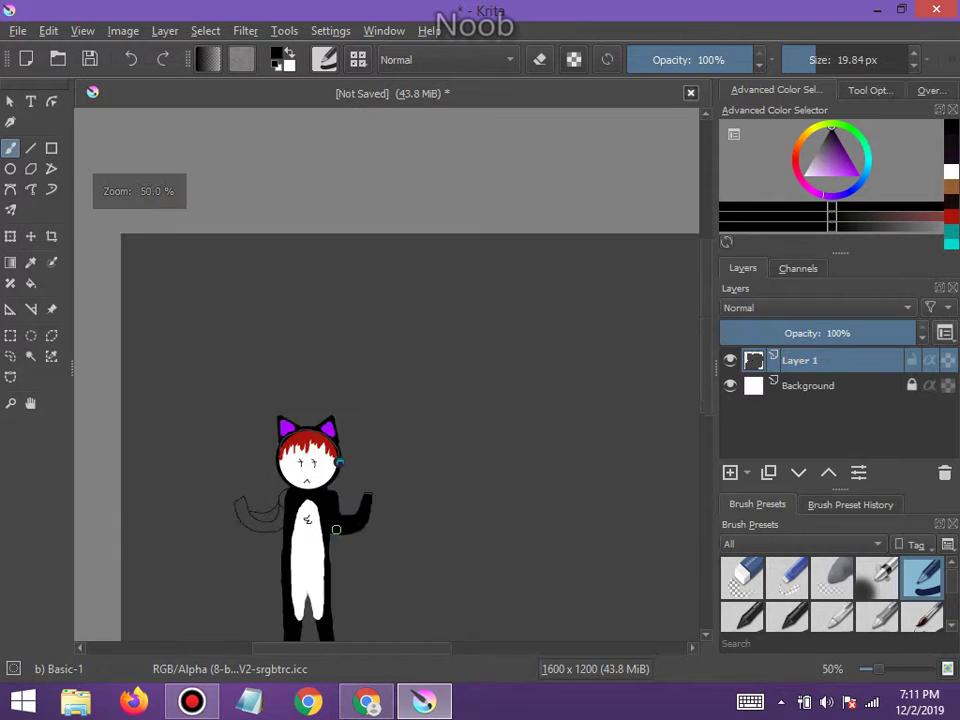
# Fill the opposite shoulder and outlined arm with black using the 19.84 px brush
pyautogui.scroll(6, 336, 530)
pyautogui.scroll(-2, 261, 491)
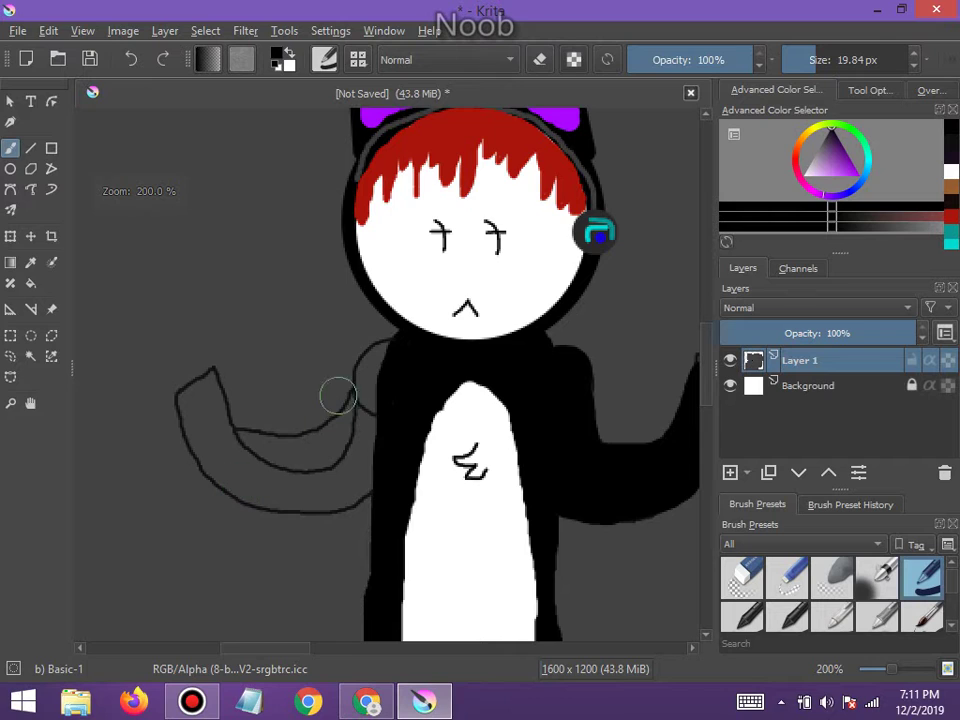
pyautogui.moveTo(395, 359)
pyautogui.mouseDown()
pyautogui.moveTo(365, 417)
pyautogui.moveTo(360, 424)
pyautogui.moveTo(357, 411)
pyautogui.moveTo(326, 441)
pyautogui.moveTo(254, 447)
pyautogui.moveTo(226, 435)
pyautogui.moveTo(204, 400)
pyautogui.mouseUp()
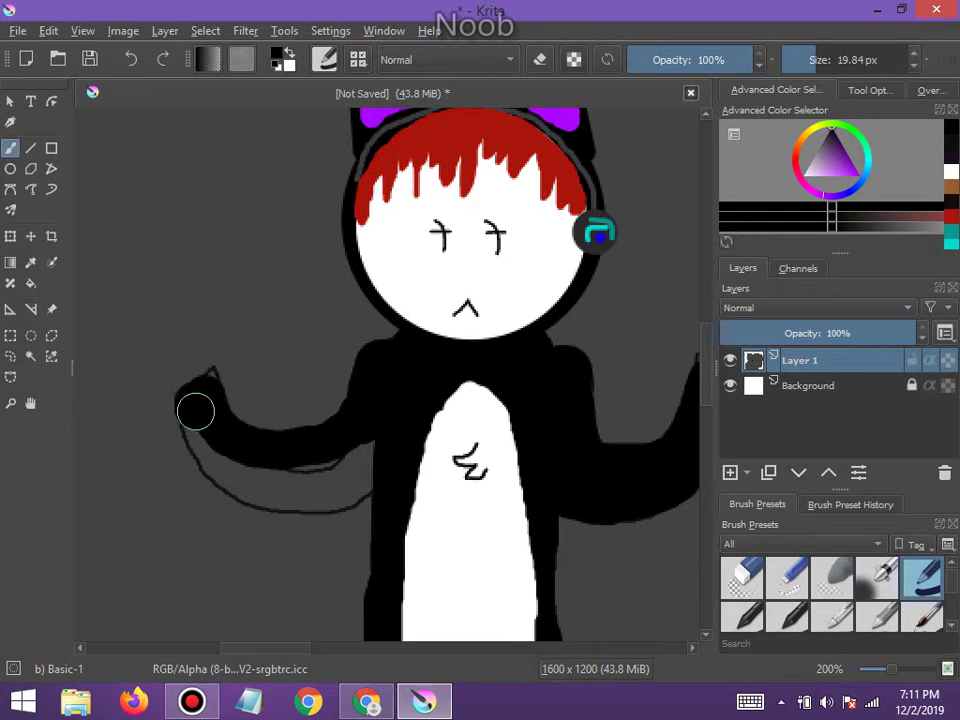
pyautogui.moveTo(202, 430)
pyautogui.mouseDown()
pyautogui.moveTo(244, 482)
pyautogui.moveTo(321, 496)
pyautogui.moveTo(352, 488)
pyautogui.moveTo(364, 444)
pyautogui.moveTo(334, 465)
pyautogui.moveTo(289, 470)
pyautogui.mouseUp()
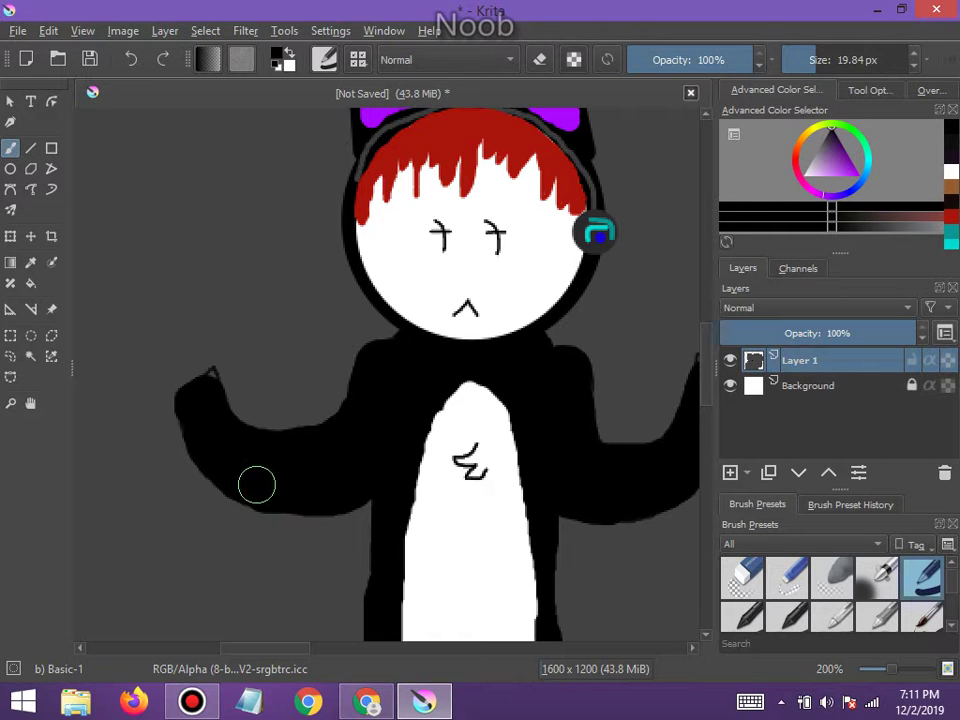
# Reduce the brush to 10.37 px and fill the remaining grey gap at the tip of the arm opposite the earpiece
pyautogui.click(815, 60)
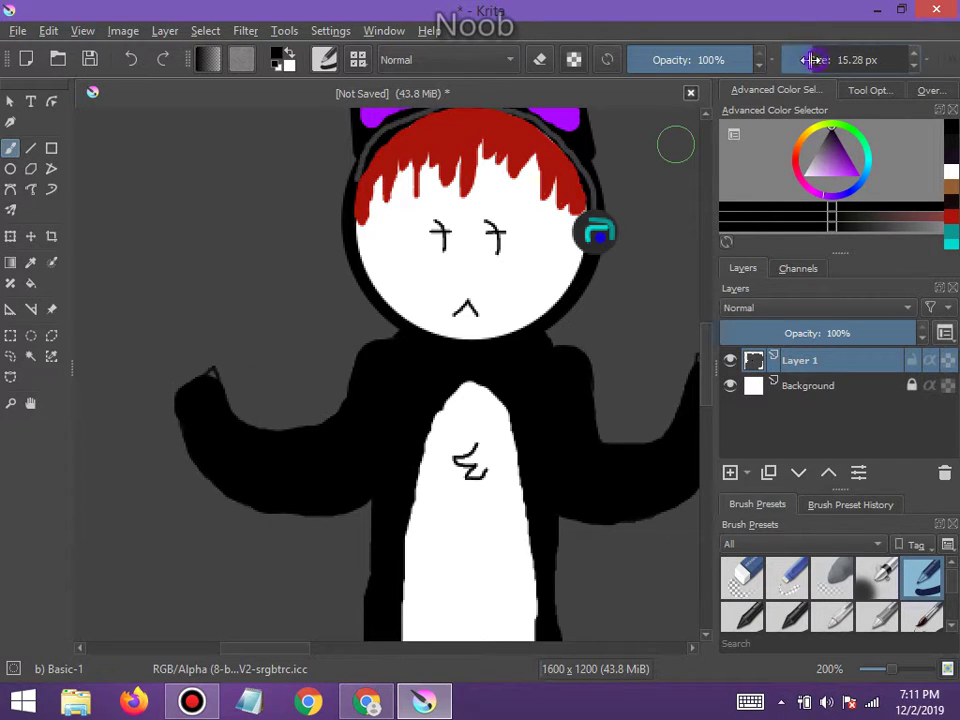
pyautogui.scroll(3, 204, 369)
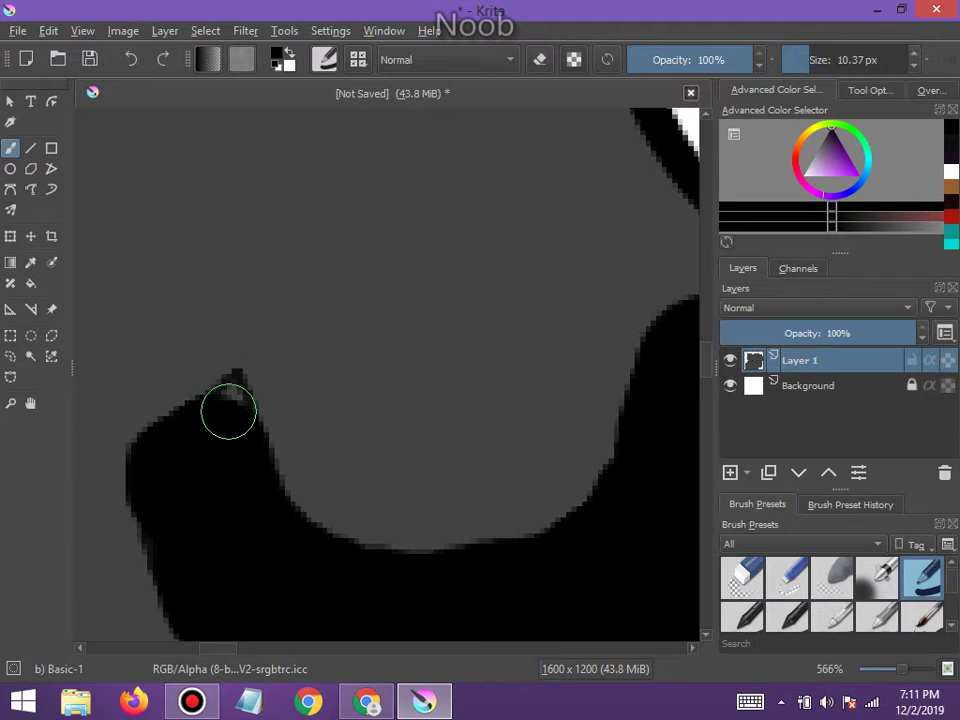
pyautogui.scroll(-4, 238, 461)
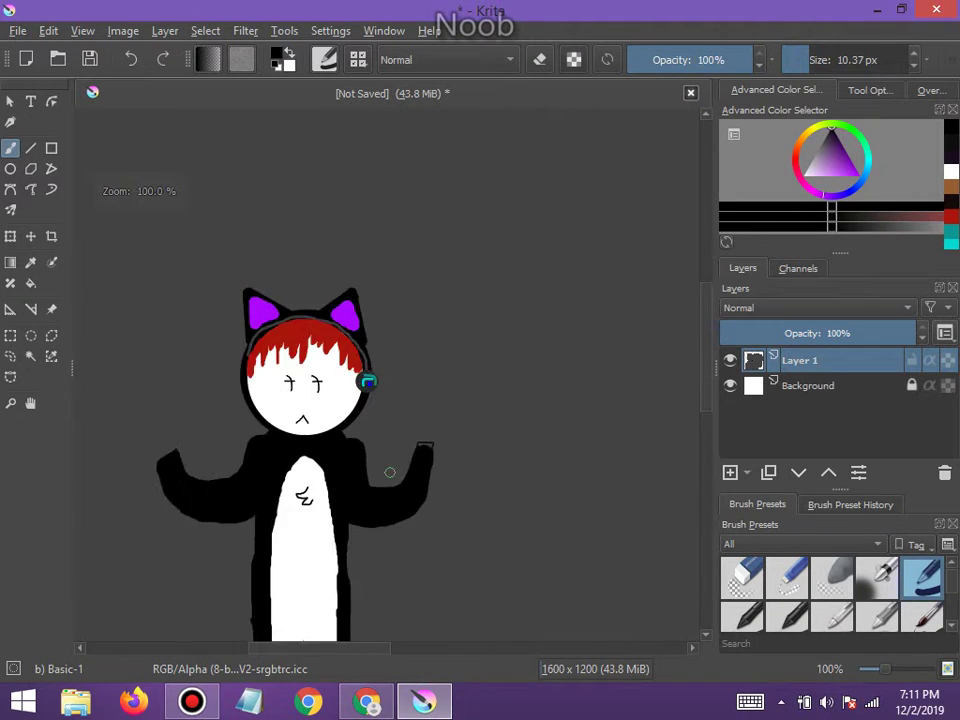
# Fill the remaining grey gap at the tip of the earpiece-side arm with black using the 10.37 px brush
pyautogui.scroll(4, 458, 435)
pyautogui.moveTo(418, 381); pyautogui.dragTo(451, 380)
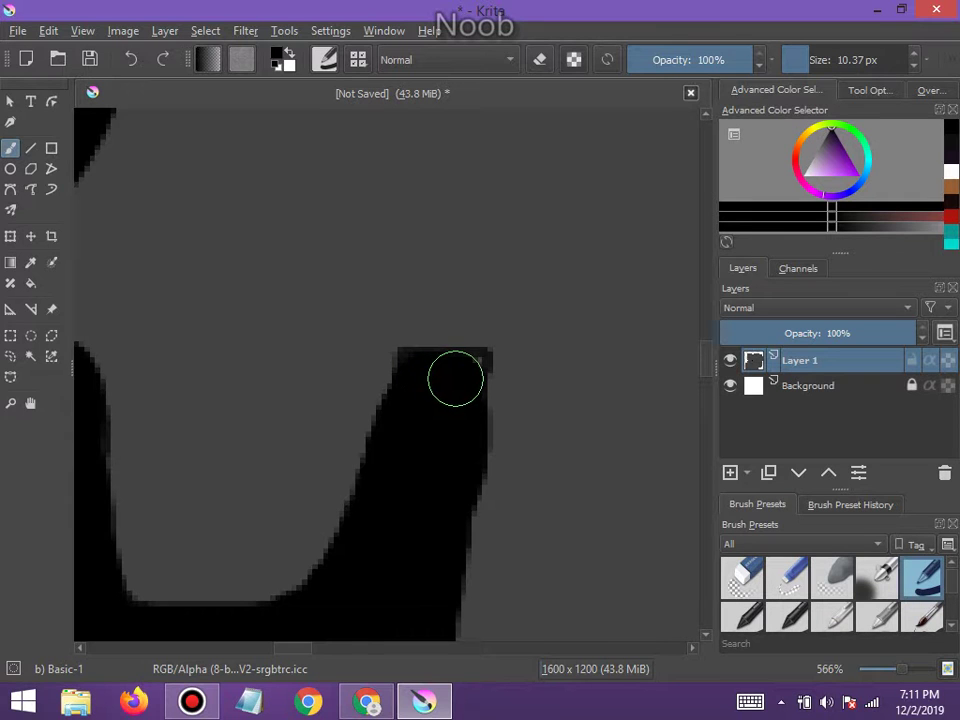
pyautogui.scroll(-4, 457, 376)
# Try to round off the tip of the earpiece-side arm with the 10.37 px brush, and undo it
pyautogui.scroll(5, 446, 379)
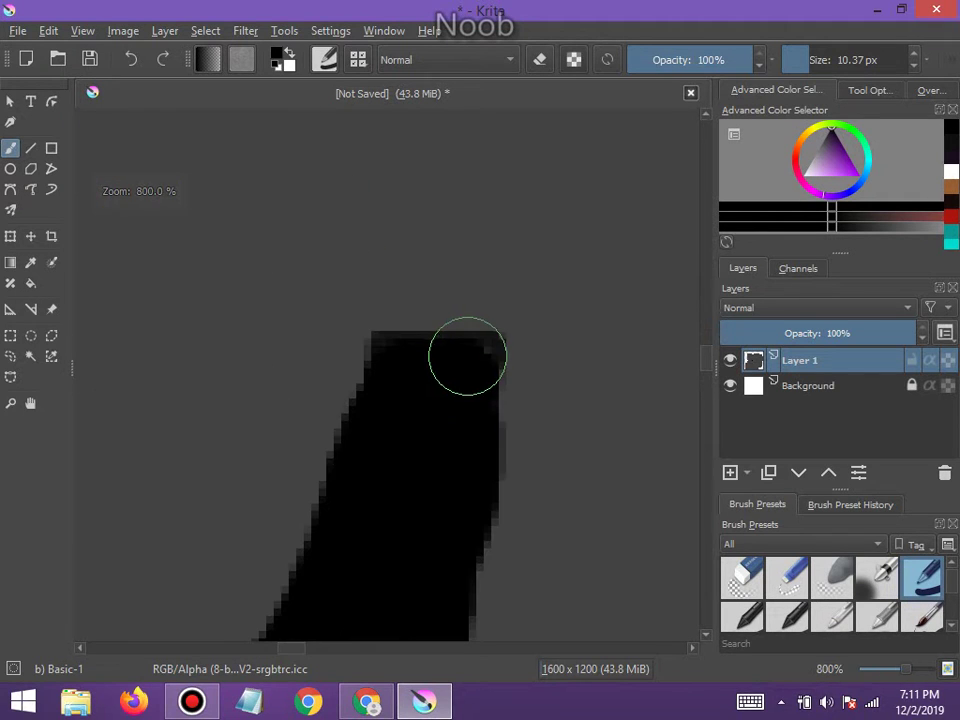
pyautogui.moveTo(466, 358)
pyautogui.mouseDown()
pyautogui.moveTo(461, 323)
pyautogui.moveTo(429, 316)
pyautogui.moveTo(396, 331)
pyautogui.moveTo(390, 381)
pyautogui.mouseUp()
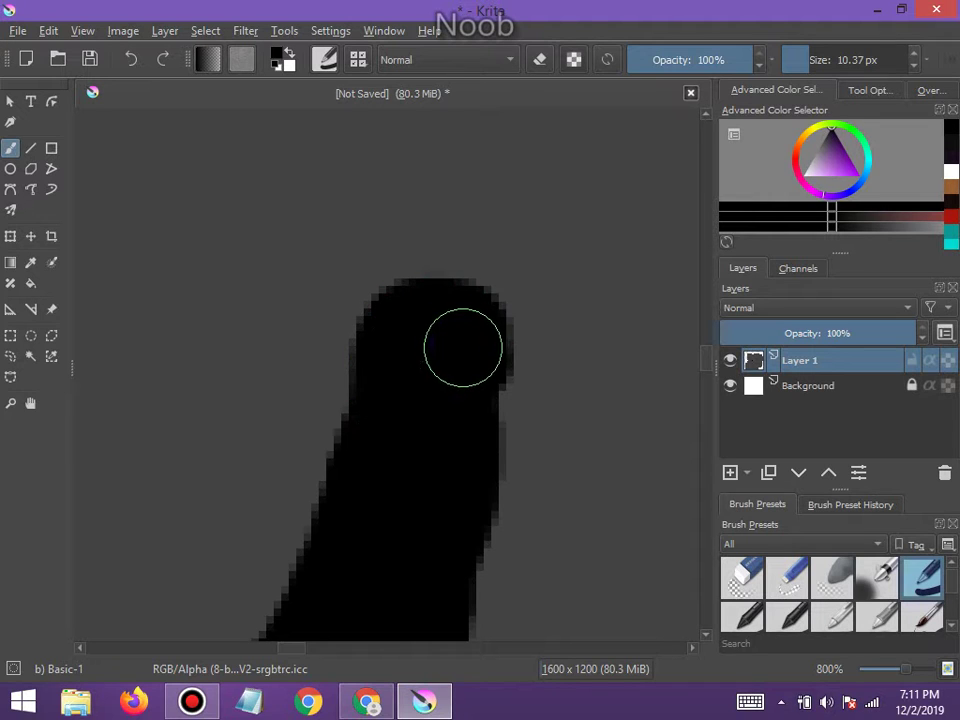
pyautogui.moveTo(467, 362); pyautogui.dragTo(463, 479)
pyautogui.press('1')
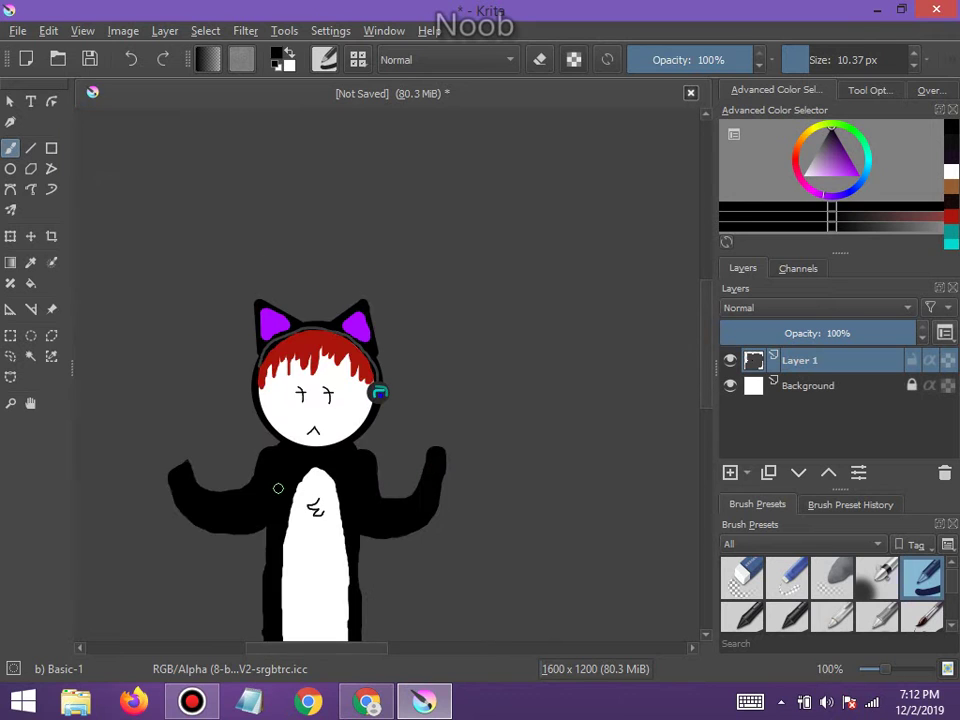
pyautogui.scroll(5, 435, 467)
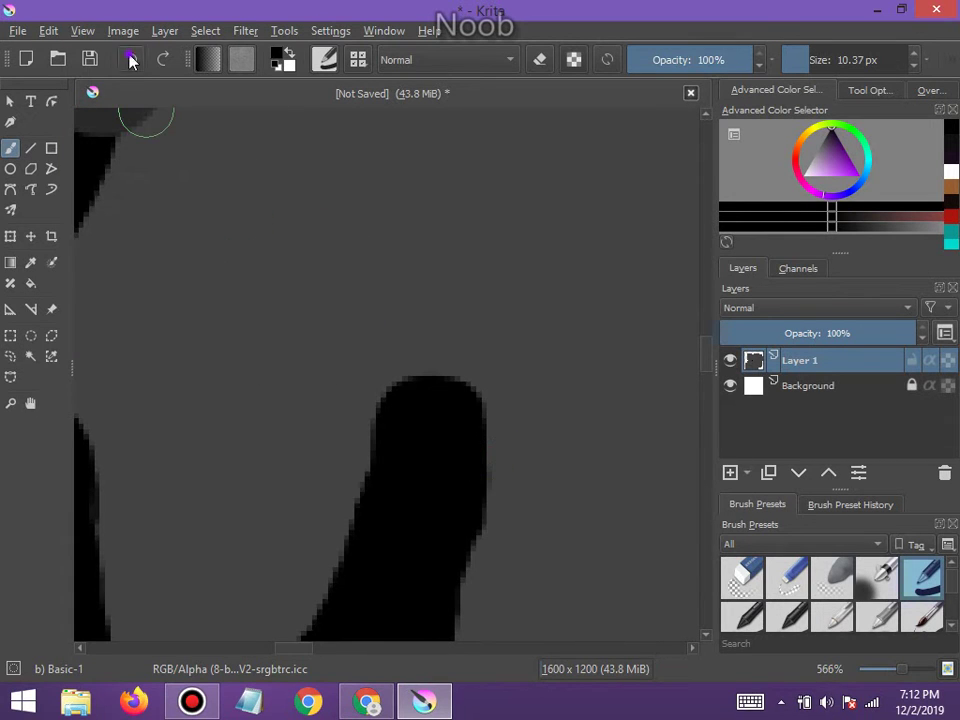
pyautogui.click(131, 60)
# Reduce the brush to 3.41 px, try a rounded cap on the earpiece-side arm's tip, and undo that stroke
pyautogui.scroll(1, 402, 403)
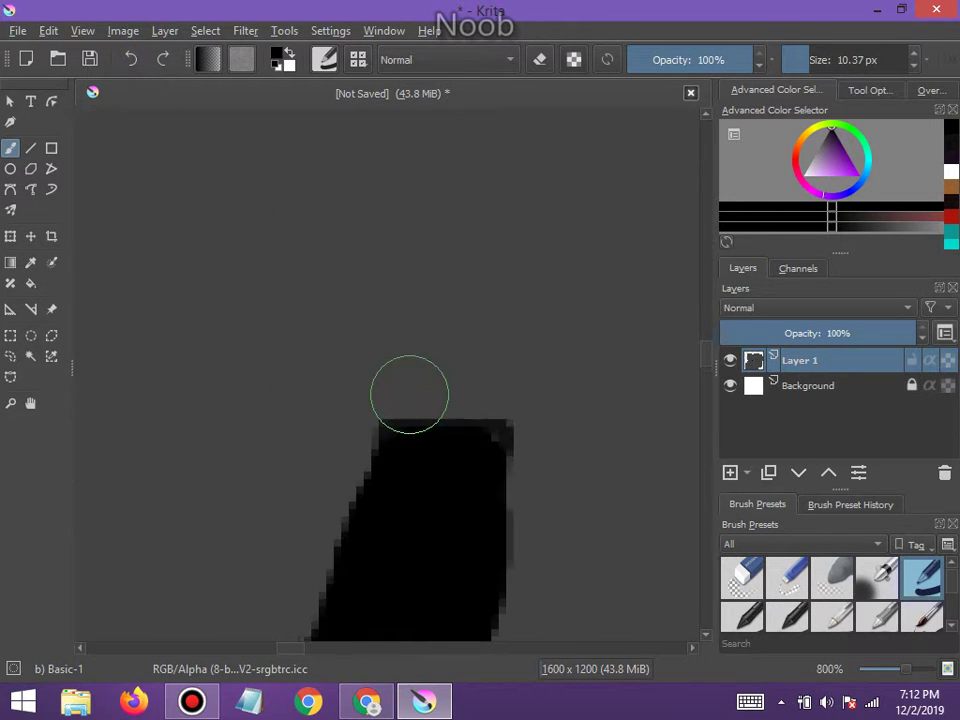
pyautogui.click(798, 58)
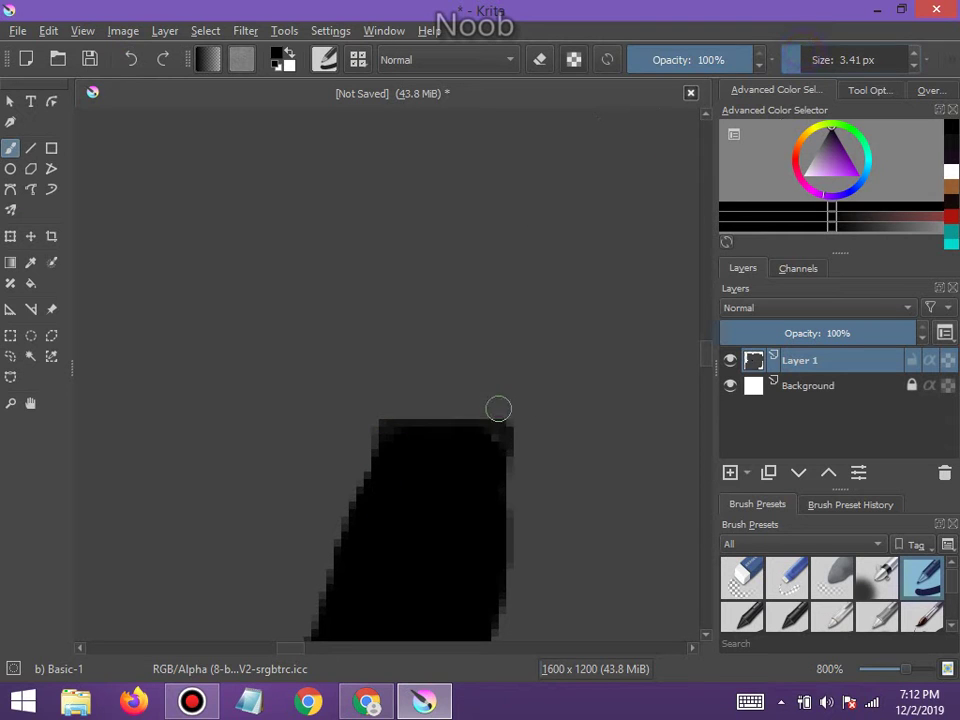
pyautogui.moveTo(398, 435)
pyautogui.mouseDown()
pyautogui.moveTo(414, 407)
pyautogui.moveTo(456, 403)
pyautogui.moveTo(477, 424)
pyautogui.mouseUp()
pyautogui.scroll(-3, 463, 479)
pyautogui.scroll(-3, 456, 481)
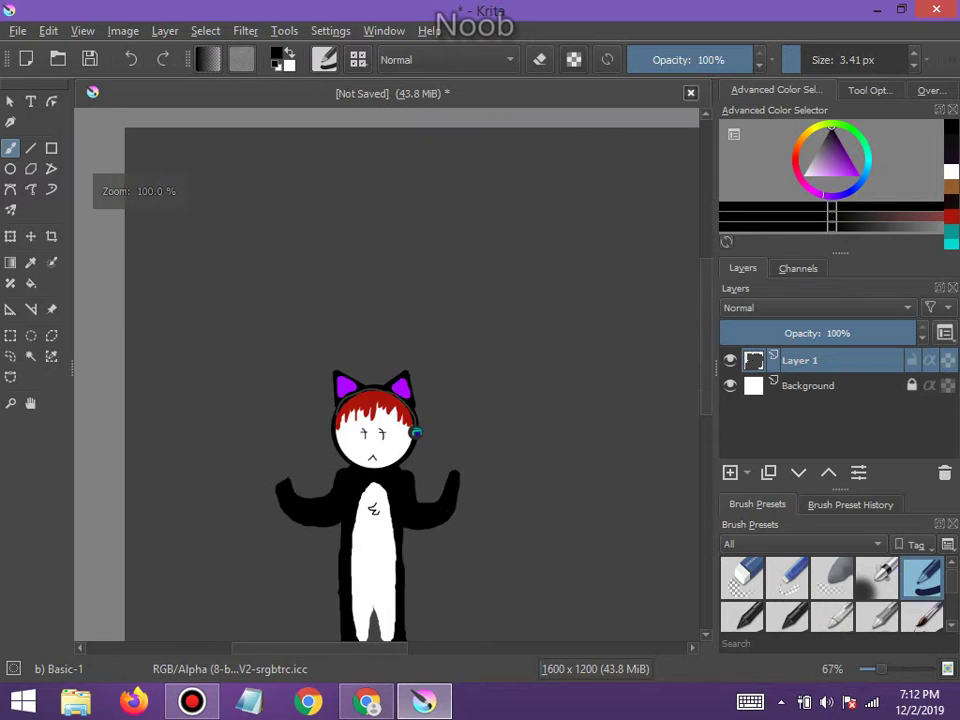
pyautogui.scroll(5, 436, 438)
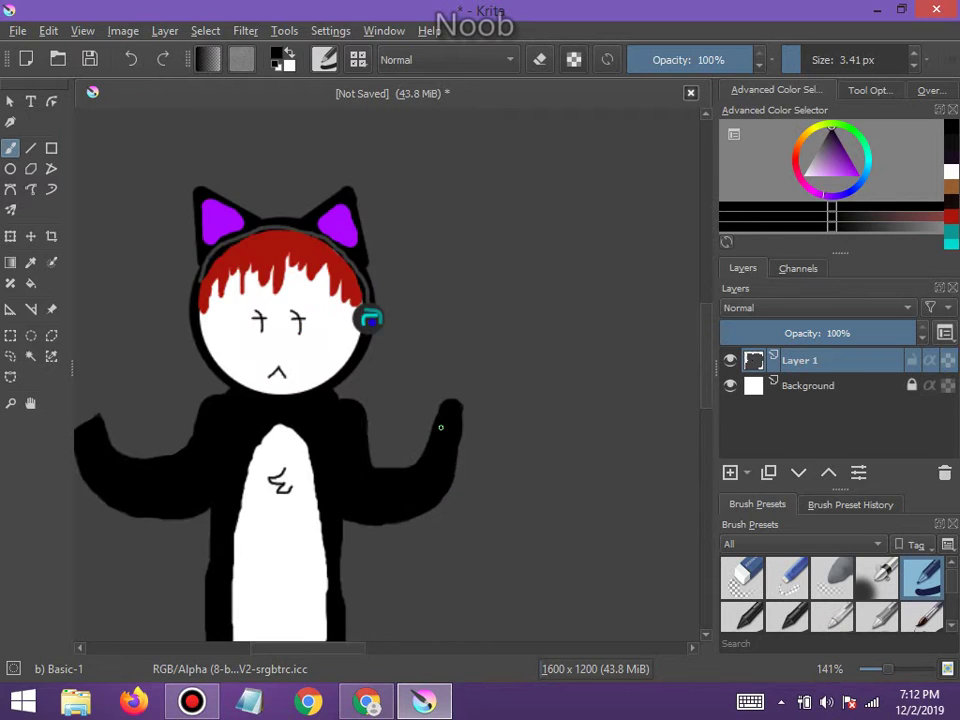
pyautogui.click(128, 58)
pyautogui.click(163, 60)
# Paint a rounded black hand bulging slightly outward at the tip of the earpiece-side arm using the 3.41 px brush
pyautogui.scroll(2, 545, 445)
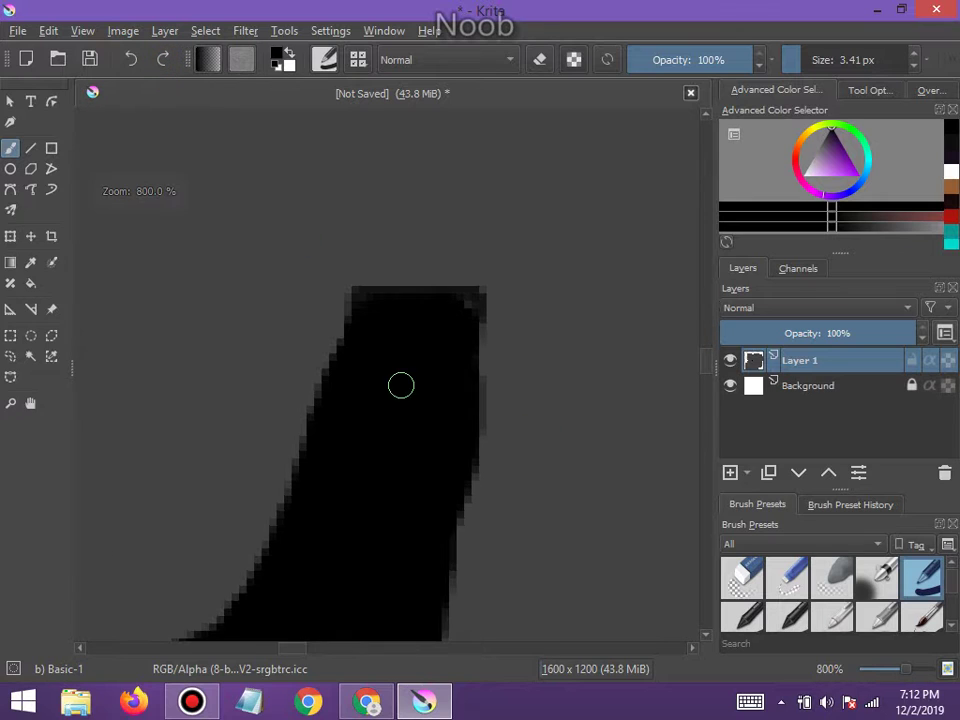
pyautogui.moveTo(363, 302)
pyautogui.mouseDown()
pyautogui.moveTo(471, 303)
pyautogui.moveTo(459, 289)
pyautogui.moveTo(413, 284)
pyautogui.moveTo(371, 297)
pyautogui.moveTo(359, 313)
pyautogui.moveTo(474, 302)
pyautogui.moveTo(495, 332)
pyautogui.moveTo(473, 446)
pyautogui.mouseUp()
pyautogui.scroll(-4, 455, 396)
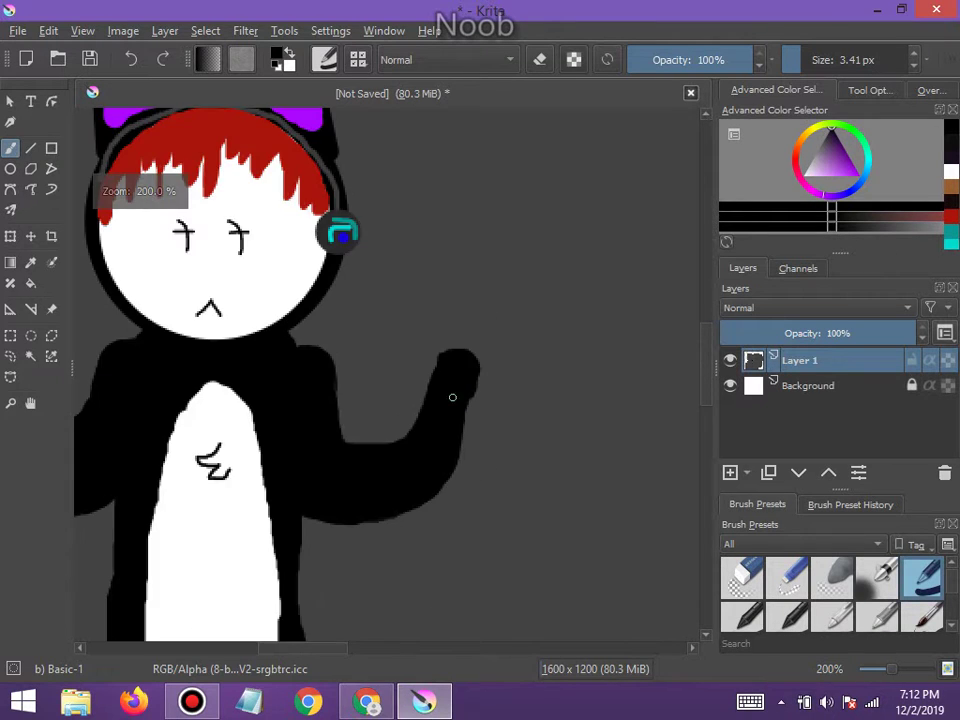
pyautogui.scroll(3, 461, 396)
pyautogui.moveTo(480, 397); pyautogui.dragTo(498, 374)
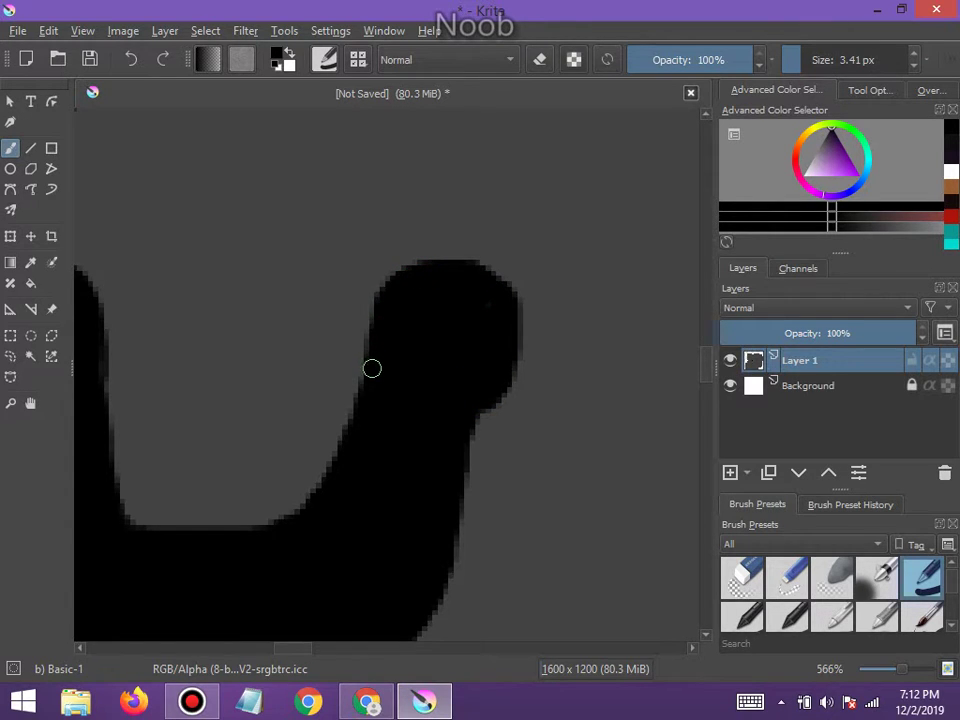
pyautogui.scroll(-6, 372, 369)
pyautogui.scroll(4, 411, 354)
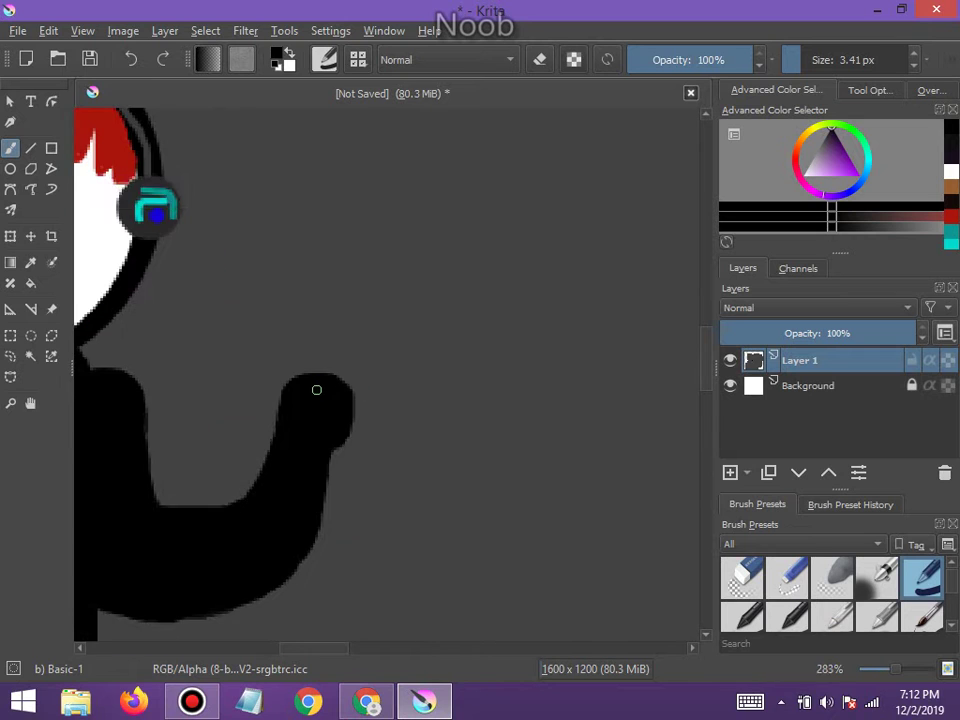
# Round off the pointed tip of the arm opposite the earpiece with a filled black cap using the 3.41 px brush
pyautogui.scroll(-4, 316, 389)
pyautogui.scroll(-3, 95, 428)
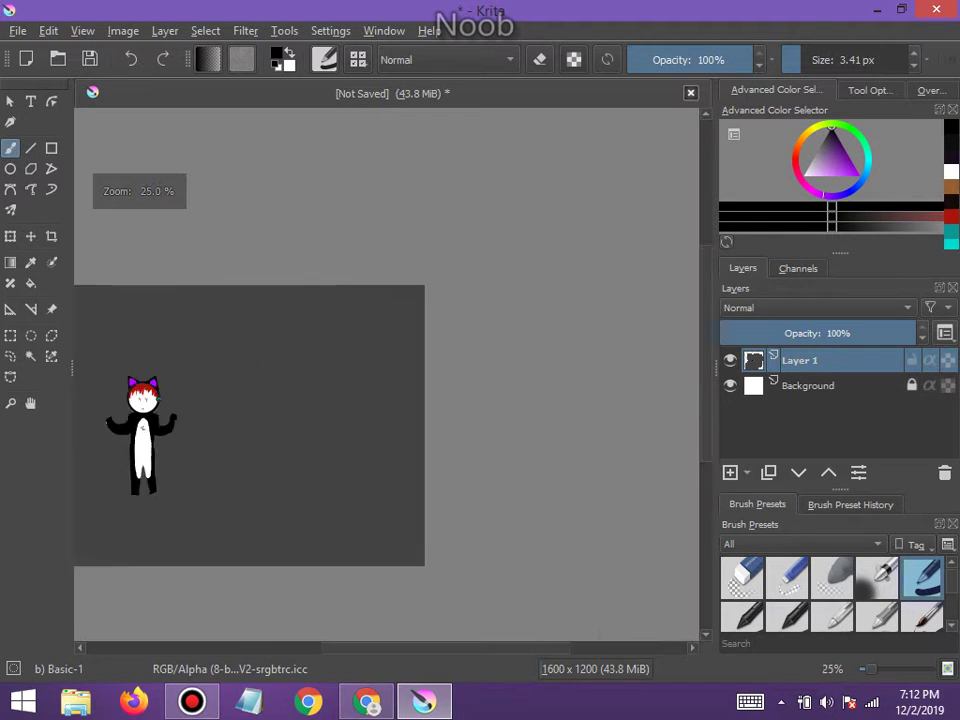
pyautogui.scroll(7, 108, 422)
pyautogui.scroll(2, 108, 422)
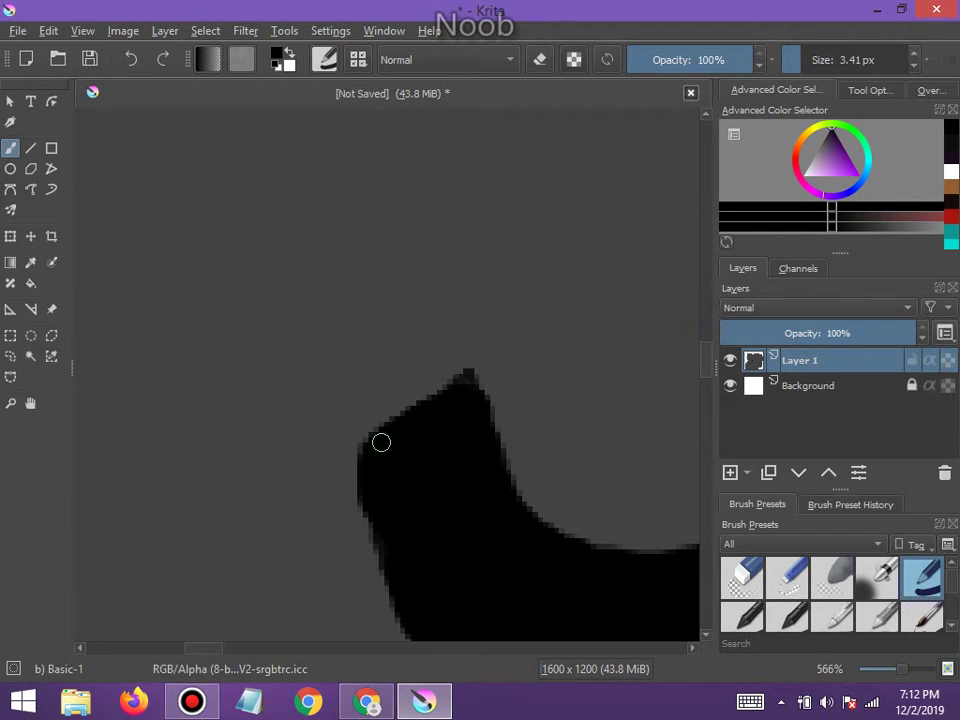
pyautogui.moveTo(367, 450)
pyautogui.mouseDown()
pyautogui.moveTo(368, 403)
pyautogui.moveTo(392, 362)
pyautogui.moveTo(433, 354)
pyautogui.moveTo(459, 365)
pyautogui.moveTo(428, 388)
pyautogui.mouseUp()
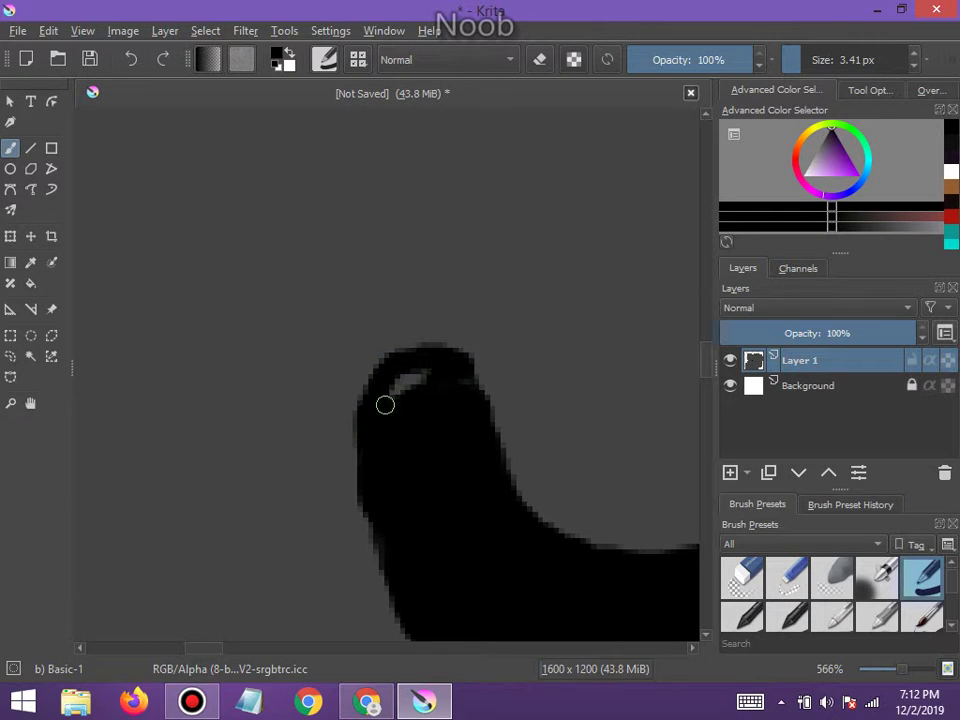
pyautogui.scroll(-7, 568, 391)
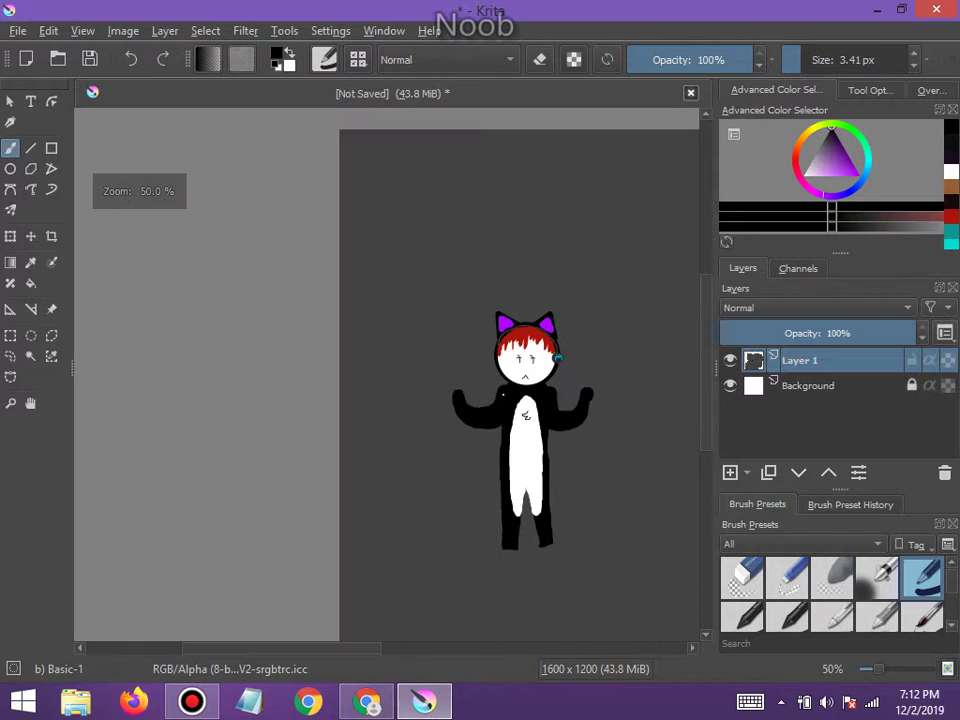
# Change the painting colour from black to white
pyautogui.scroll(3, 568, 391)
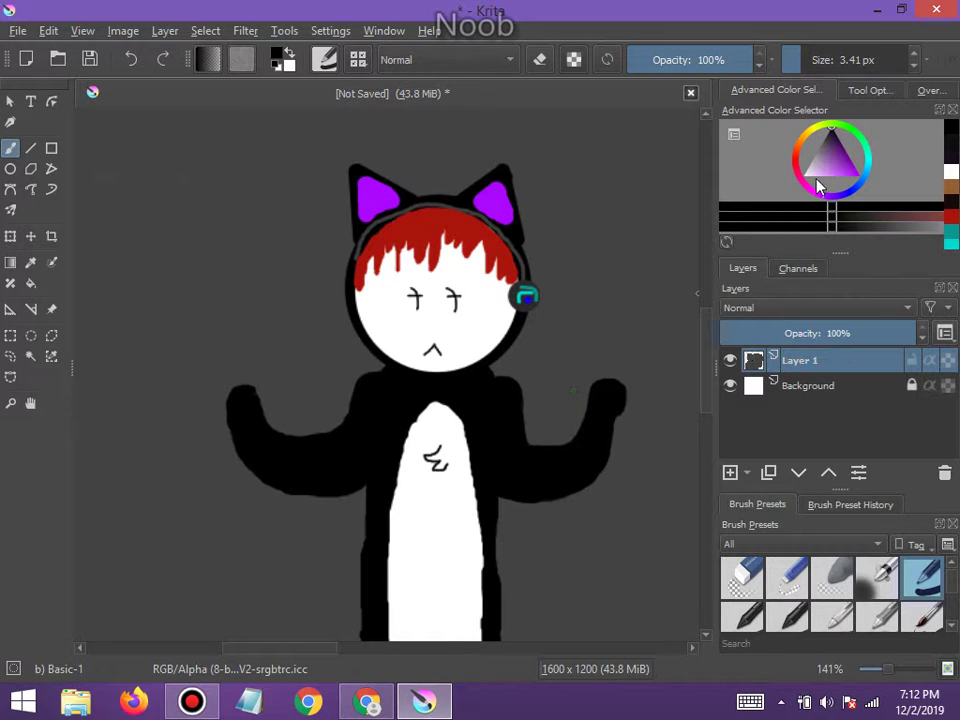
pyautogui.click(818, 198)
pyautogui.click(833, 178)
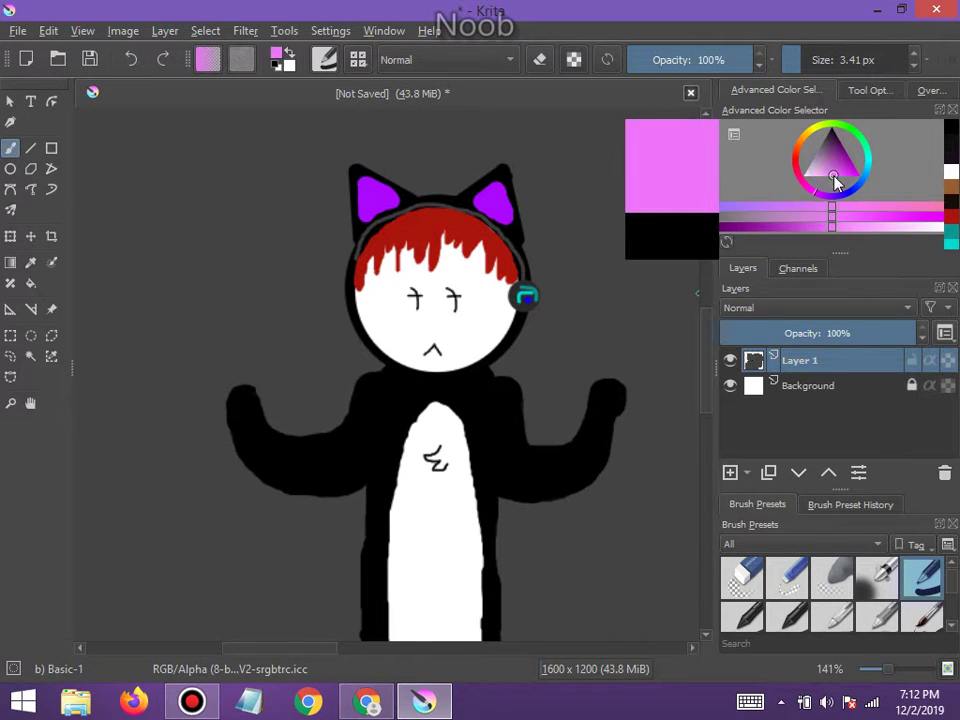
pyautogui.scroll(3, 634, 347)
pyautogui.scroll(-2, 634, 347)
pyautogui.scroll(2, 634, 347)
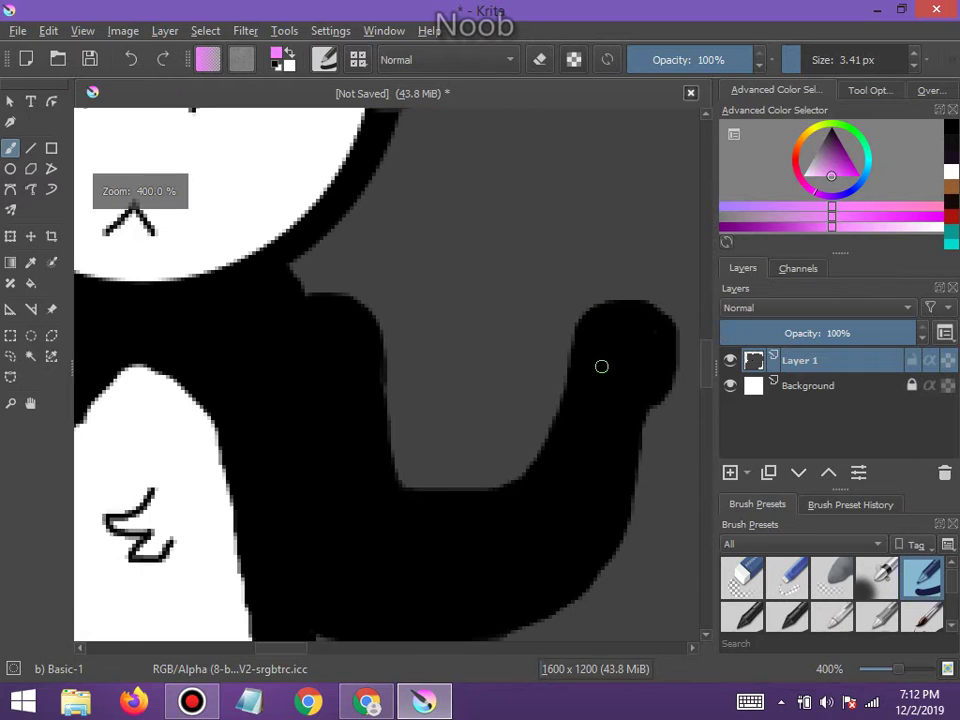
pyautogui.moveTo(818, 178); pyautogui.dragTo(797, 184)
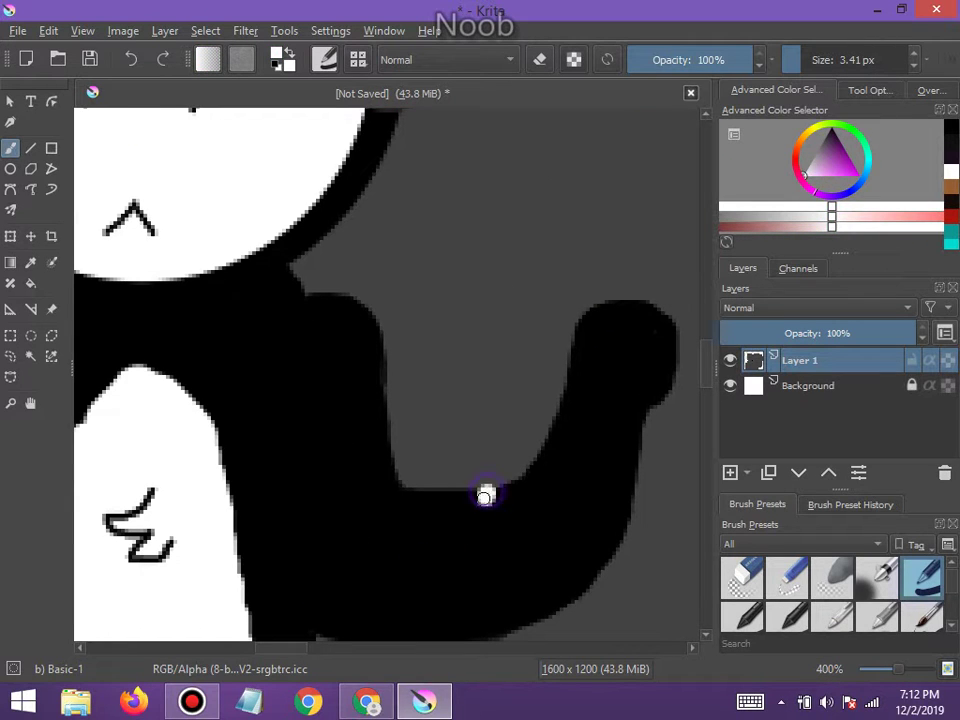
# Try a narrow white zigzag across the earpiece-side forearm, and undo it
pyautogui.moveTo(494, 519); pyautogui.dragTo(498, 549)
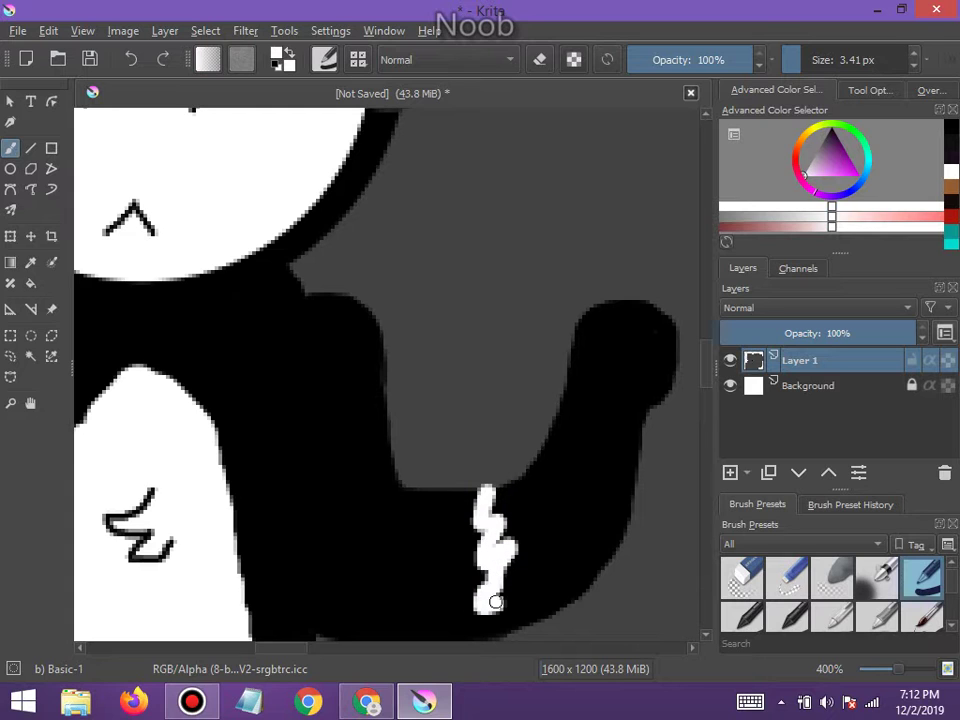
pyautogui.press('1')
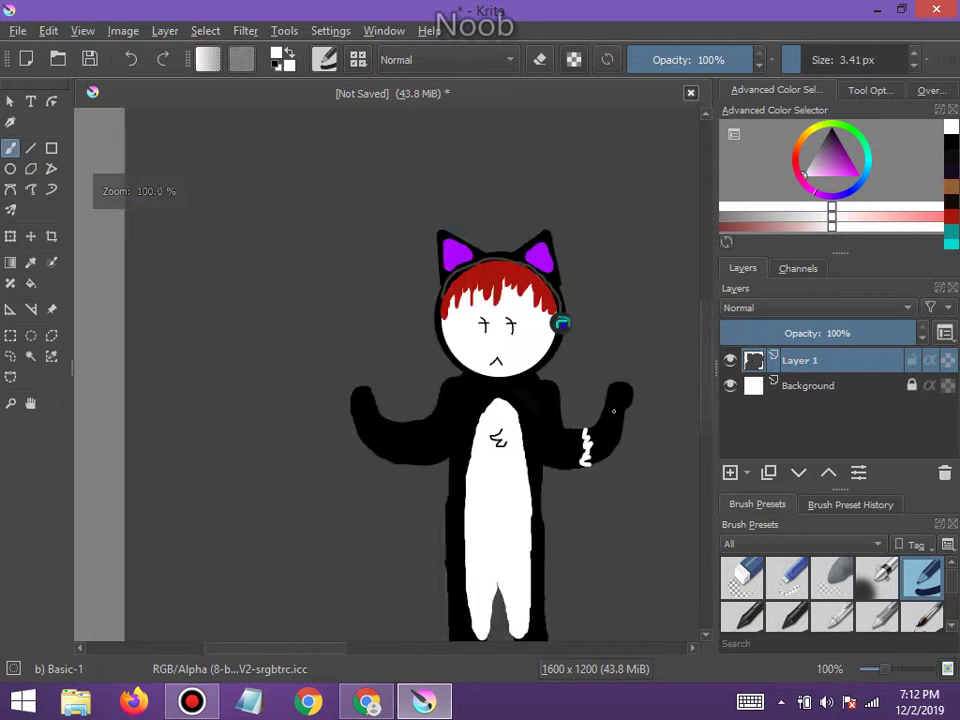
pyautogui.scroll(3, 612, 425)
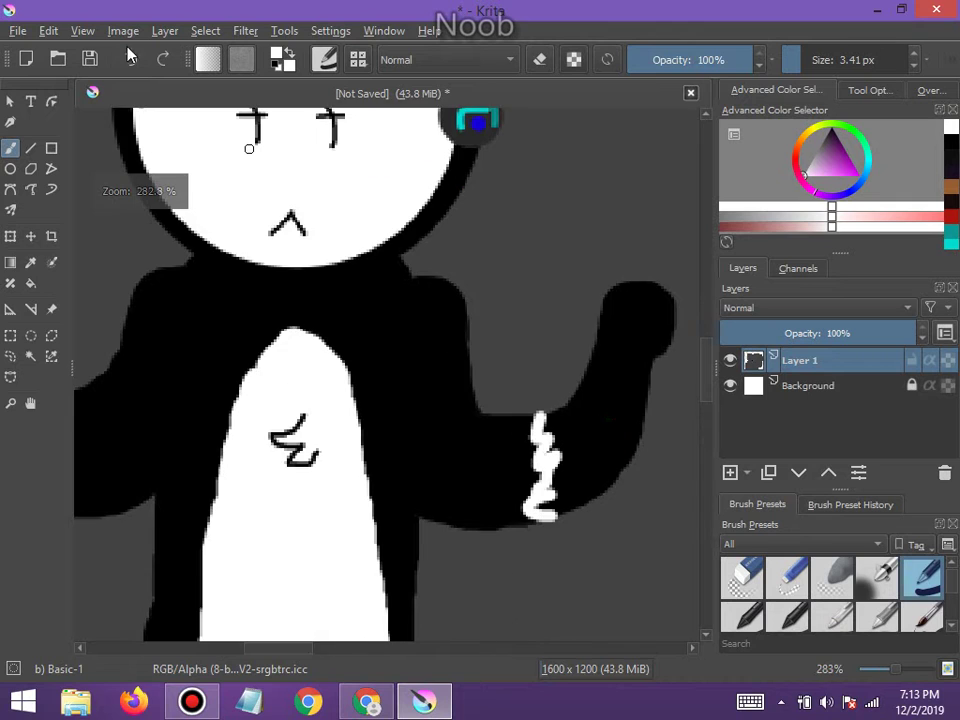
pyautogui.click(129, 61)
# Draw a wider white zigzag across the earpiece-side forearm near the elbow as a jagged fur edge, using the 3.41 px brush
pyautogui.scroll(1, 573, 432)
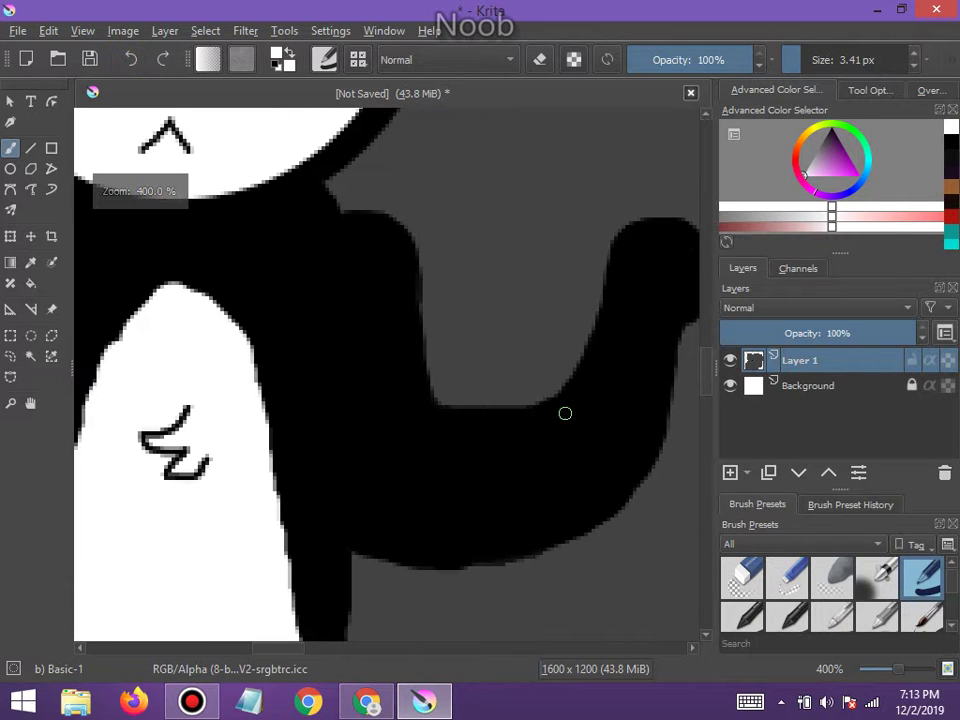
pyautogui.moveTo(557, 402)
pyautogui.mouseDown()
pyautogui.moveTo(531, 425)
pyautogui.moveTo(557, 426)
pyautogui.moveTo(559, 437)
pyautogui.moveTo(510, 477)
pyautogui.moveTo(553, 481)
pyautogui.moveTo(505, 507)
pyautogui.moveTo(552, 514)
pyautogui.mouseUp()
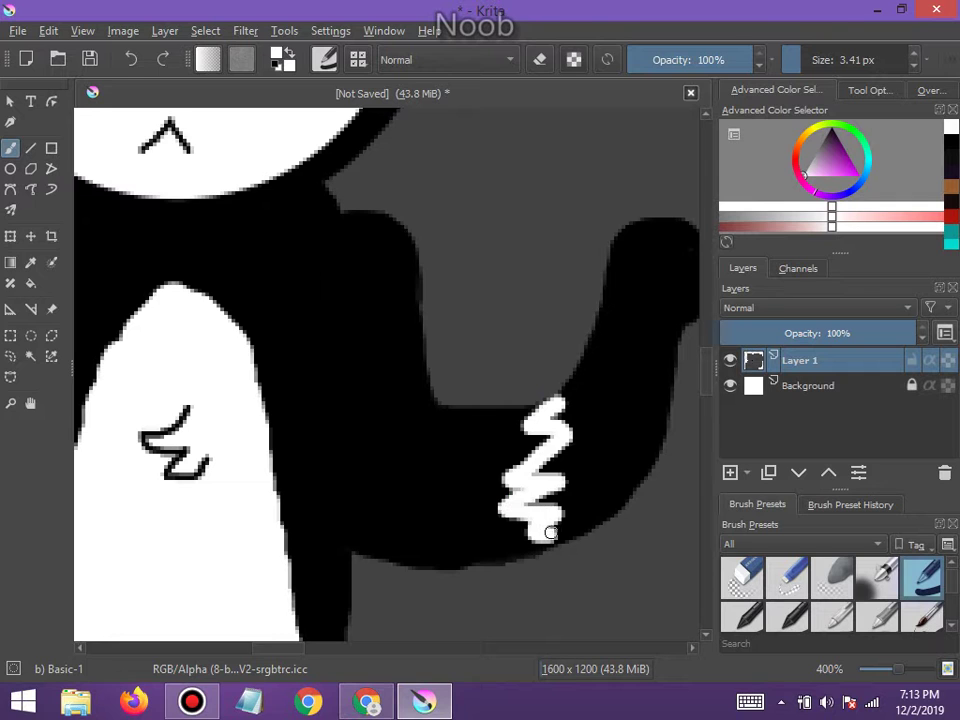
pyautogui.scroll(-5, 565, 530)
pyautogui.scroll(4, 602, 497)
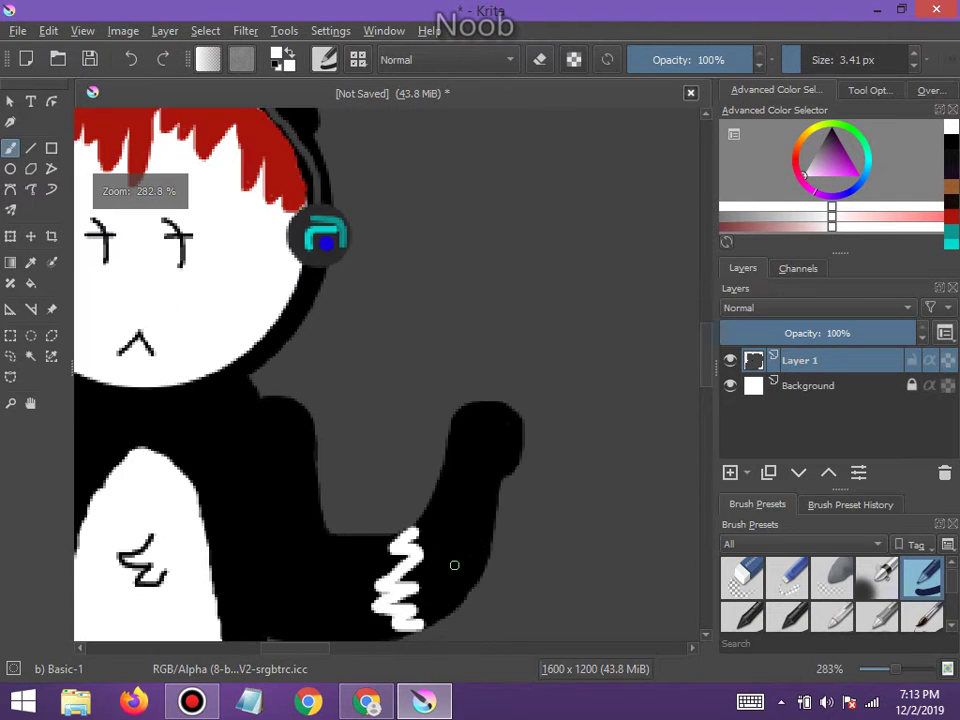
pyautogui.scroll(-3, 452, 564)
pyautogui.scroll(3, 424, 588)
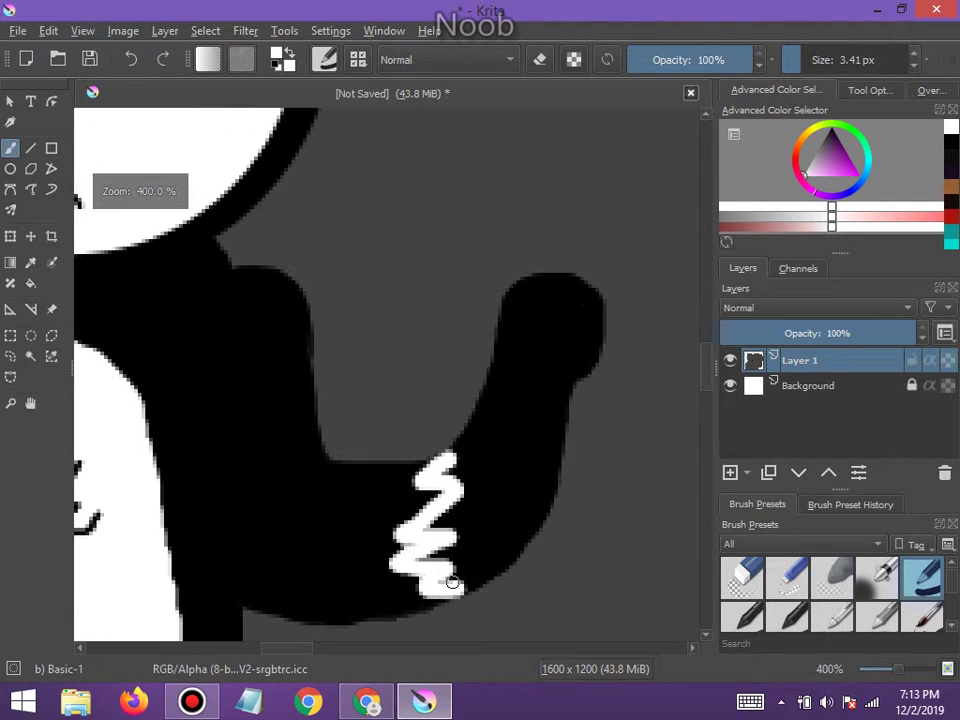
# Enlarge the brush to 18.23 px and paint the earpiece-side forearm and hand white from the zigzag edge to the tip
pyautogui.click(821, 60)
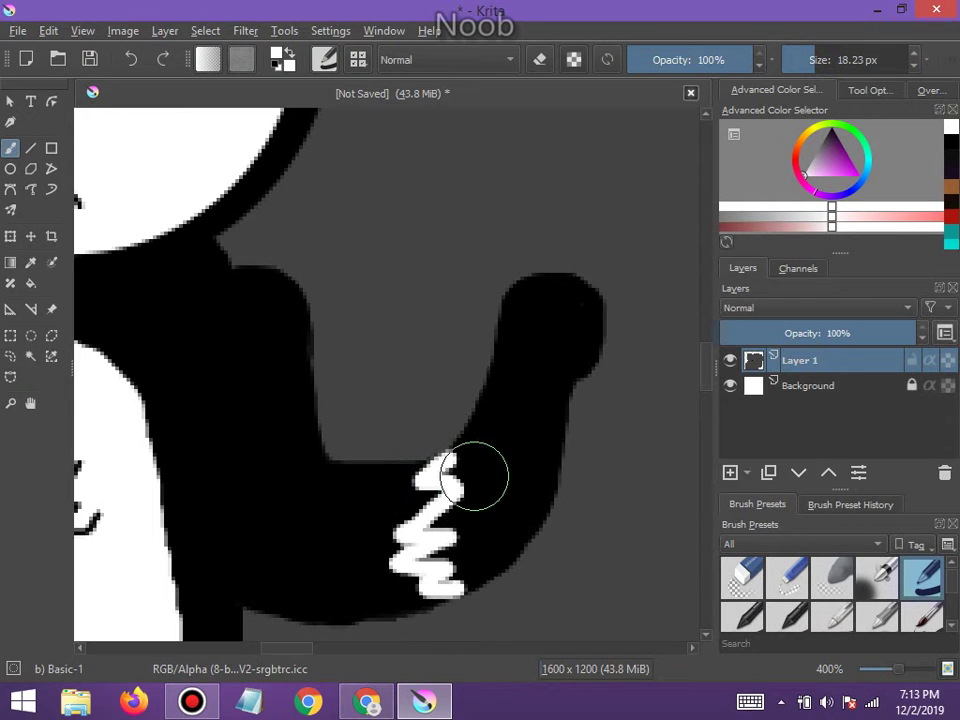
pyautogui.moveTo(480, 476)
pyautogui.mouseDown()
pyautogui.moveTo(533, 310)
pyautogui.moveTo(551, 319)
pyautogui.moveTo(551, 302)
pyautogui.moveTo(566, 306)
pyautogui.moveTo(570, 332)
pyautogui.moveTo(529, 411)
pyautogui.moveTo(516, 501)
pyautogui.moveTo(474, 549)
pyautogui.moveTo(469, 521)
pyautogui.mouseUp()
pyautogui.press('1')
pyautogui.scroll(4, 465, 540)
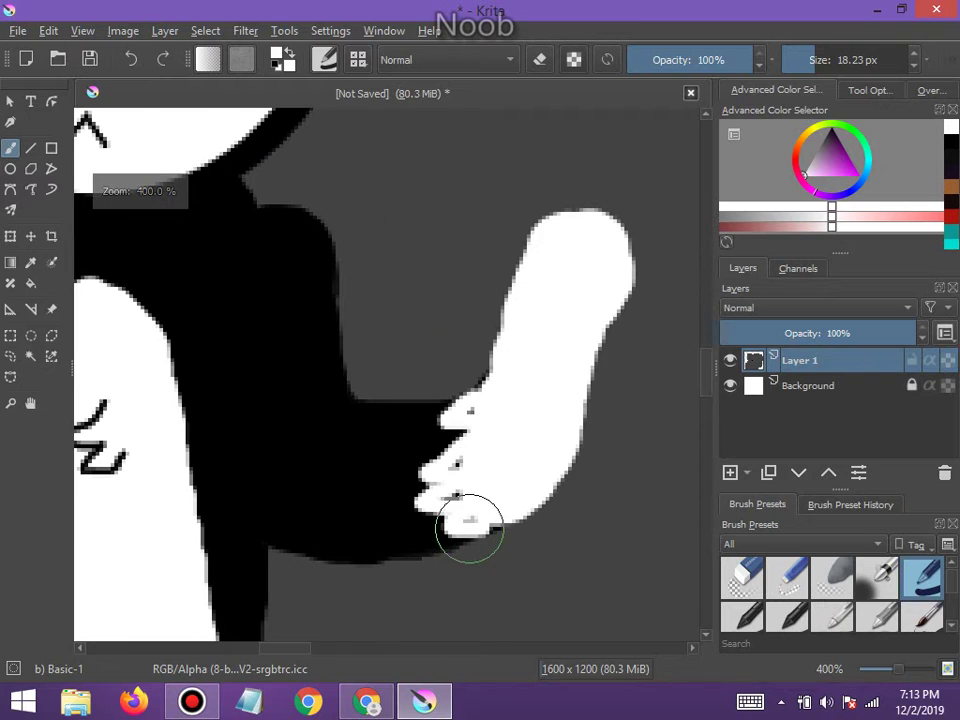
# Reduce the brush to 4.53 px and cover the leftover dark specks and lower edge beside the zigzag with white
pyautogui.moveTo(808, 60); pyautogui.dragTo(798, 60)
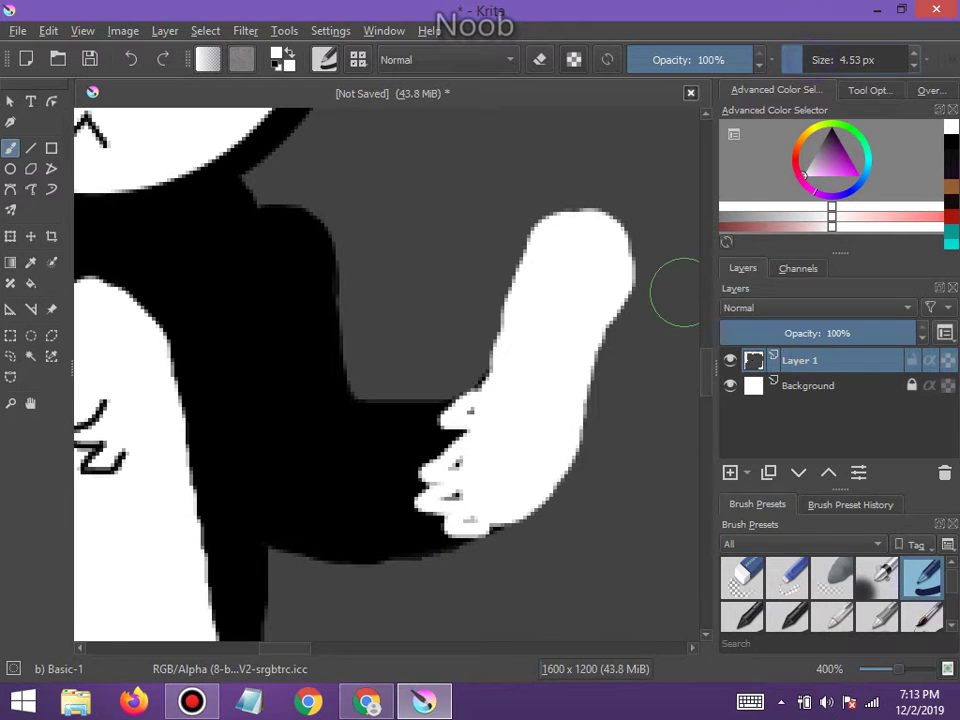
pyautogui.scroll(1, 512, 457)
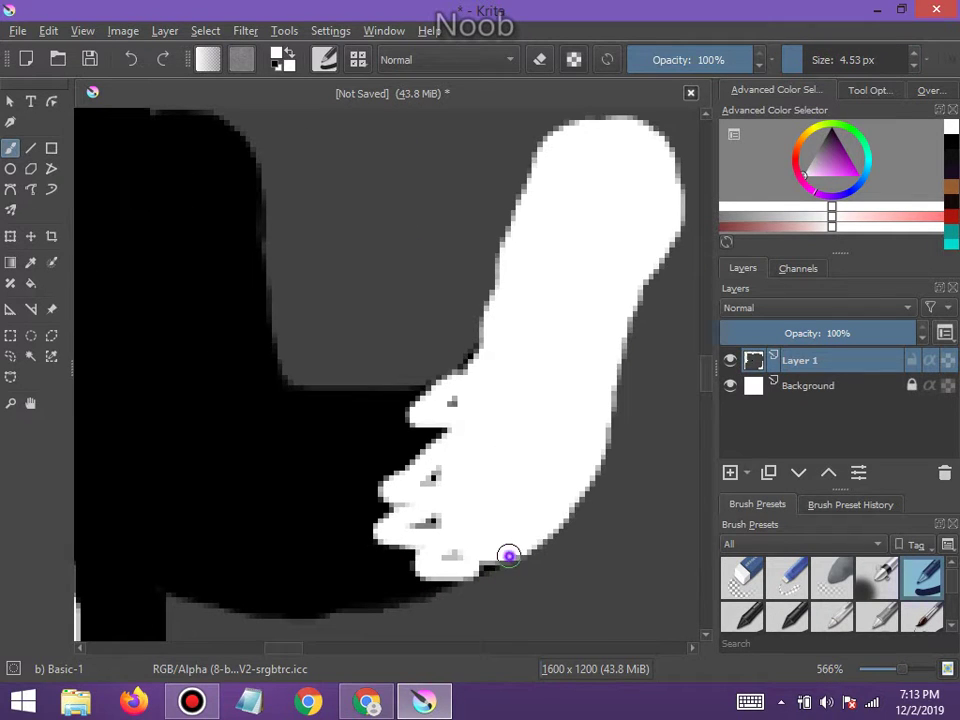
pyautogui.moveTo(508, 555)
pyautogui.mouseDown()
pyautogui.moveTo(493, 559)
pyautogui.moveTo(440, 537)
pyautogui.mouseUp()
pyautogui.click(435, 477)
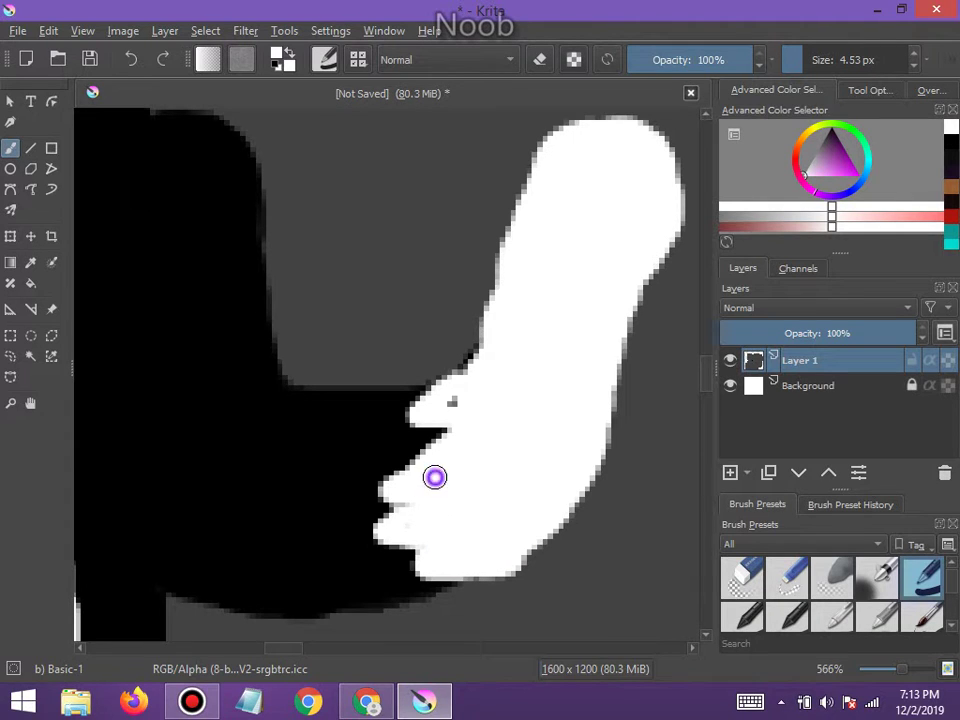
pyautogui.click(454, 399)
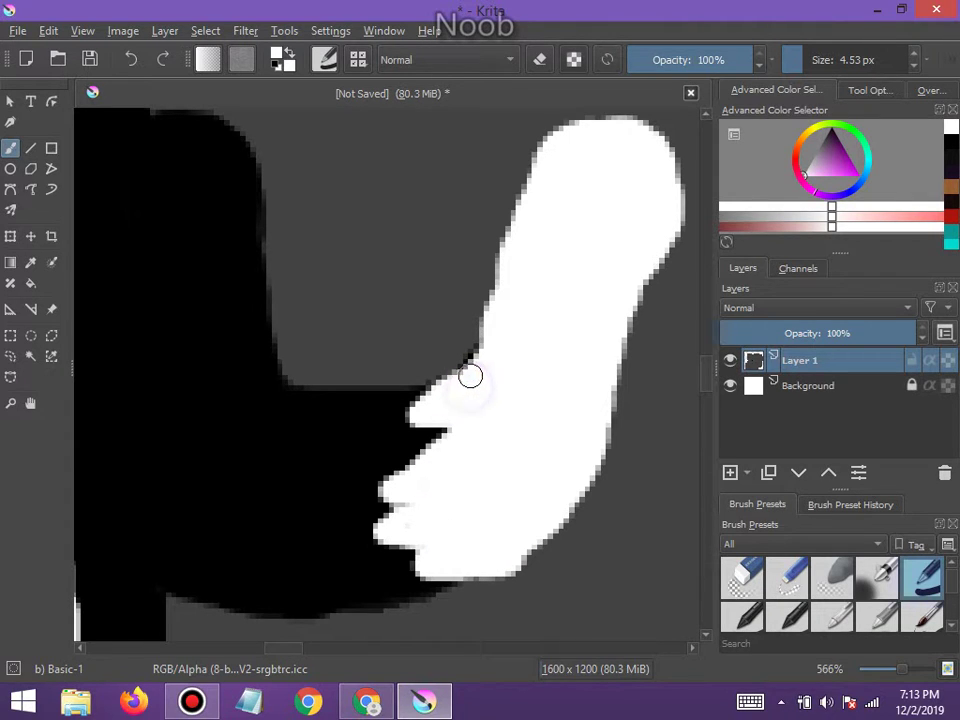
pyautogui.scroll(-6, 493, 354)
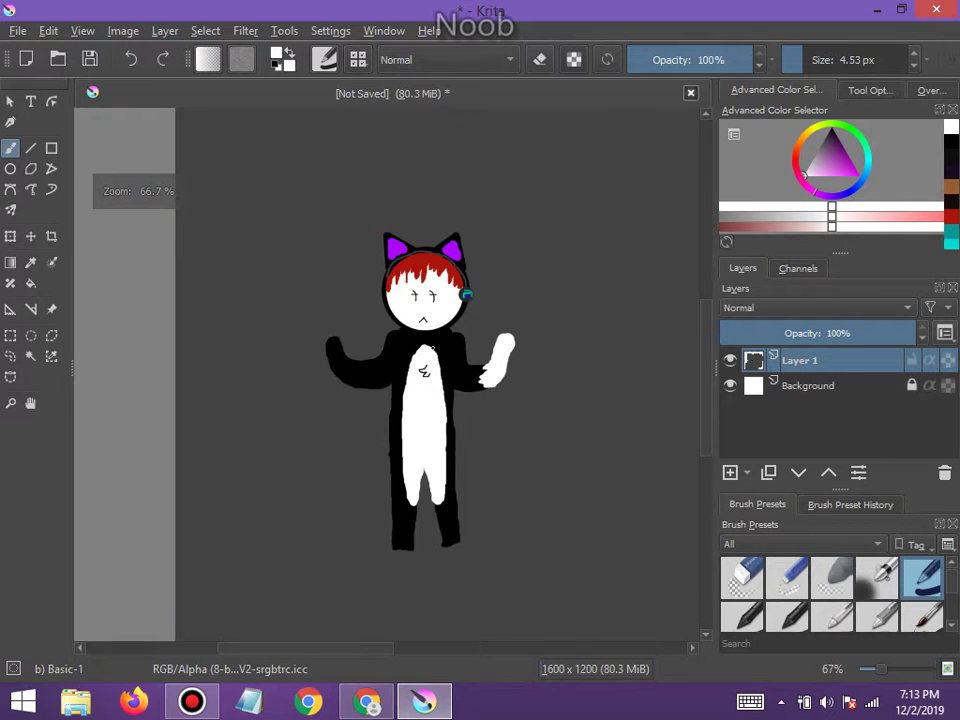
# Draw a white zigzag across the forearm opposite the earpiece, near the elbow, as a jagged fur edge with the 4.53 px brush
pyautogui.scroll(6, 433, 346)
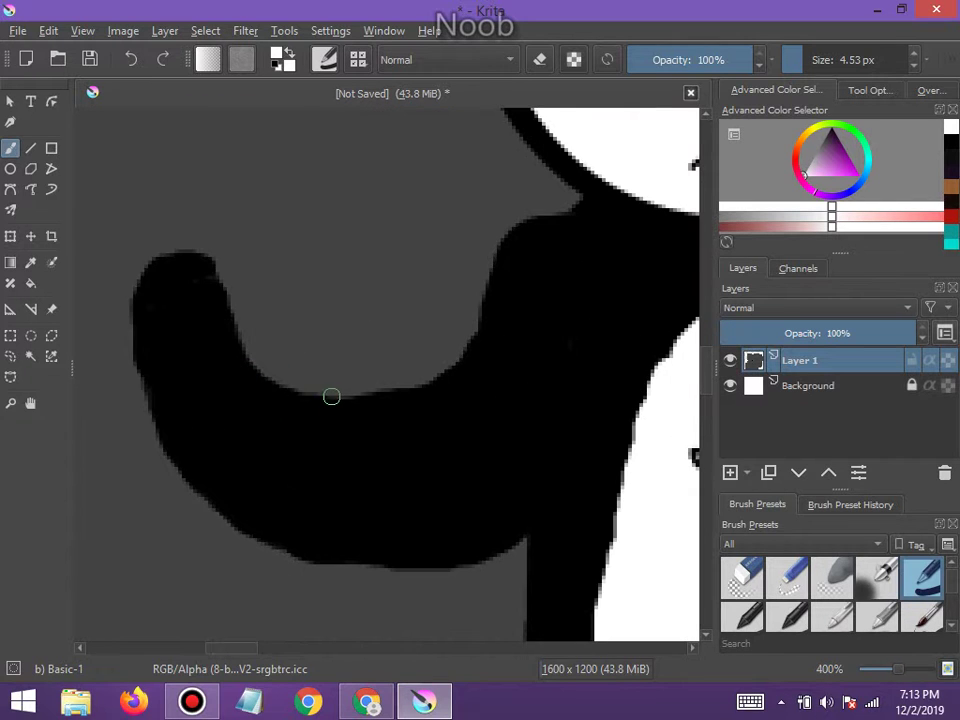
pyautogui.moveTo(334, 403)
pyautogui.mouseDown()
pyautogui.moveTo(348, 409)
pyautogui.moveTo(345, 437)
pyautogui.moveTo(392, 448)
pyautogui.moveTo(364, 478)
pyautogui.moveTo(386, 497)
pyautogui.moveTo(345, 497)
pyautogui.moveTo(366, 519)
pyautogui.moveTo(331, 541)
pyautogui.moveTo(318, 568)
pyautogui.mouseUp()
pyautogui.scroll(-3, 317, 553)
pyautogui.scroll(3, 313, 540)
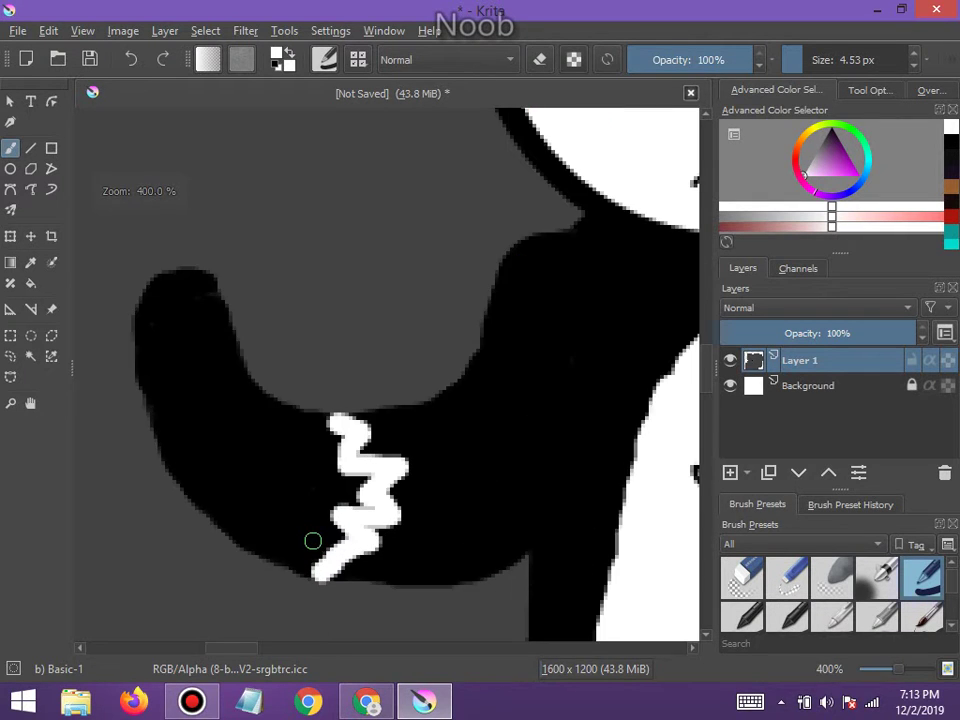
# Outline the forearm and hand opposite the earpiece in white, running from the zigzag's lower end around the tip to its upper end
pyautogui.scroll(1, 312, 540)
pyautogui.scroll(1, 312, 540)
pyautogui.moveTo(318, 600)
pyautogui.mouseDown()
pyautogui.moveTo(264, 582)
pyautogui.moveTo(167, 514)
pyautogui.mouseUp()
pyautogui.scroll(-3, 150, 504)
pyautogui.scroll(-4, 135, 485)
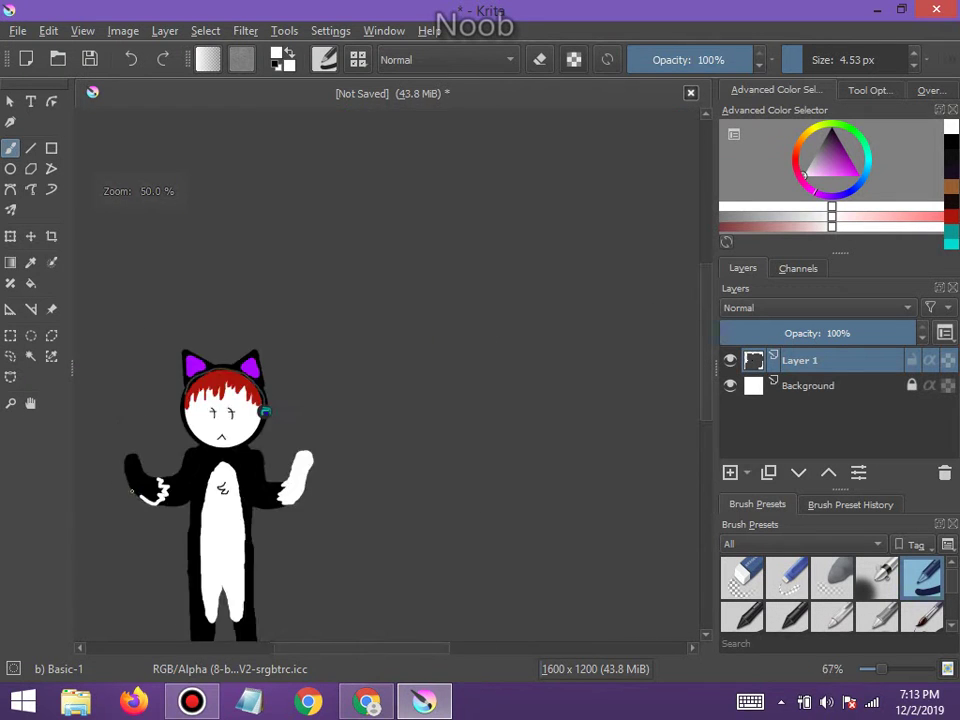
pyautogui.scroll(4, 119, 456)
pyautogui.scroll(-8, 266, 606)
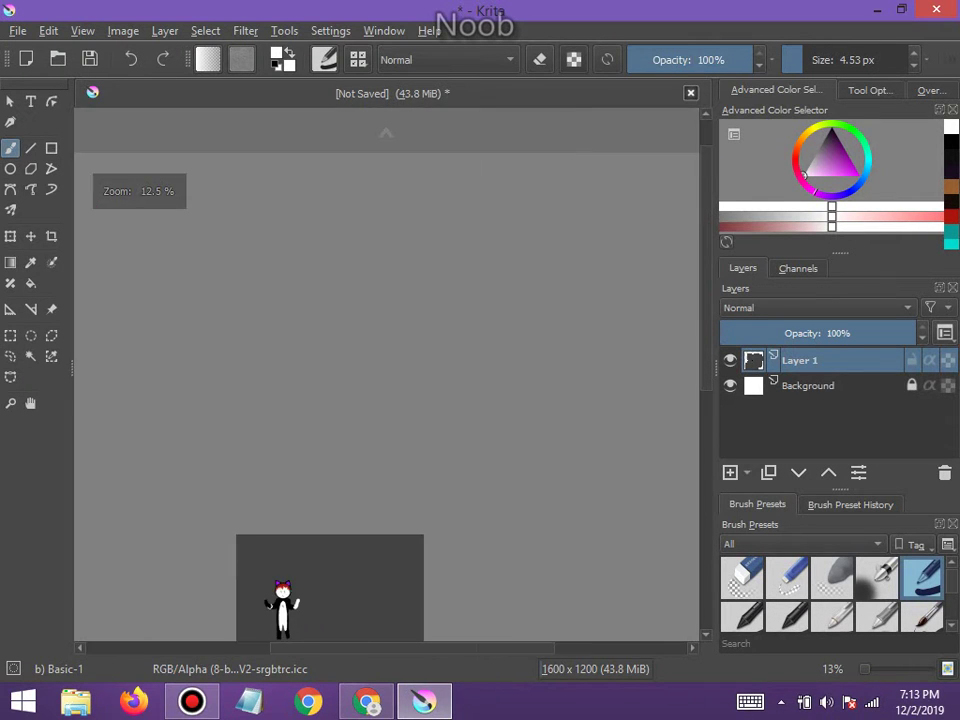
pyautogui.scroll(8, 250, 590)
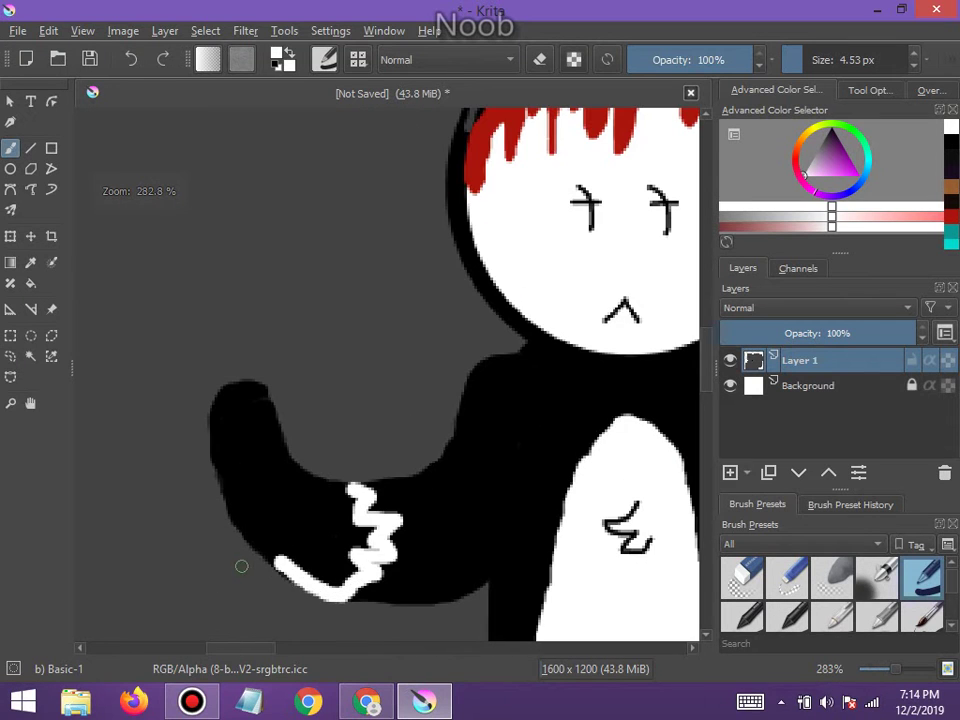
pyautogui.moveTo(283, 567); pyautogui.dragTo(274, 562)
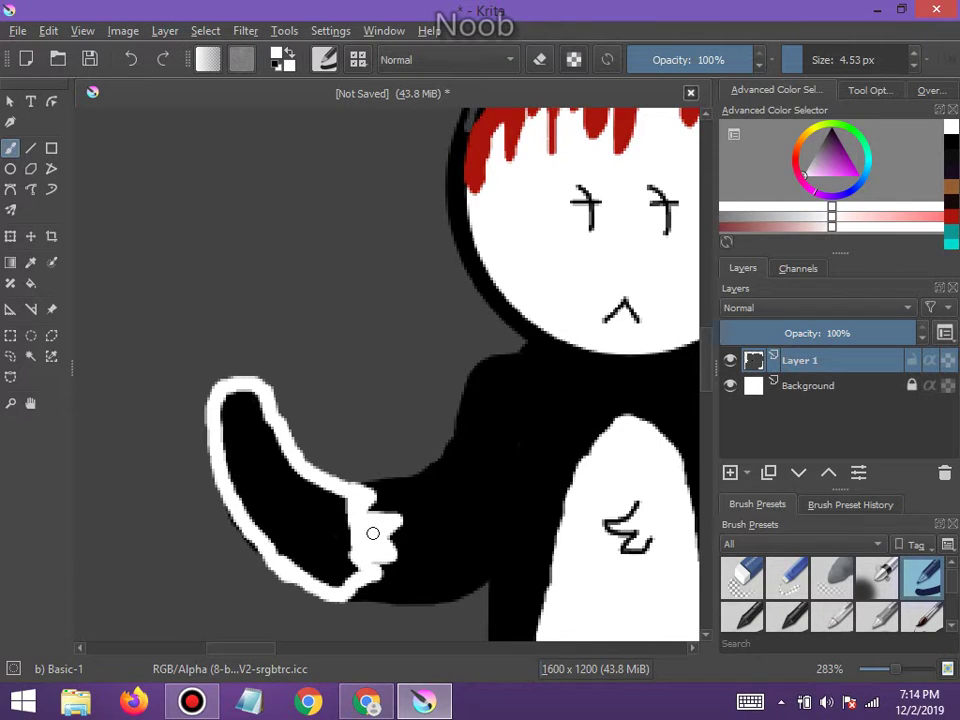
# Extend the zigzag into rounded white fur tufts pointing toward the elbow and thicken the white band behind them
pyautogui.moveTo(366, 489); pyautogui.dragTo(382, 510)
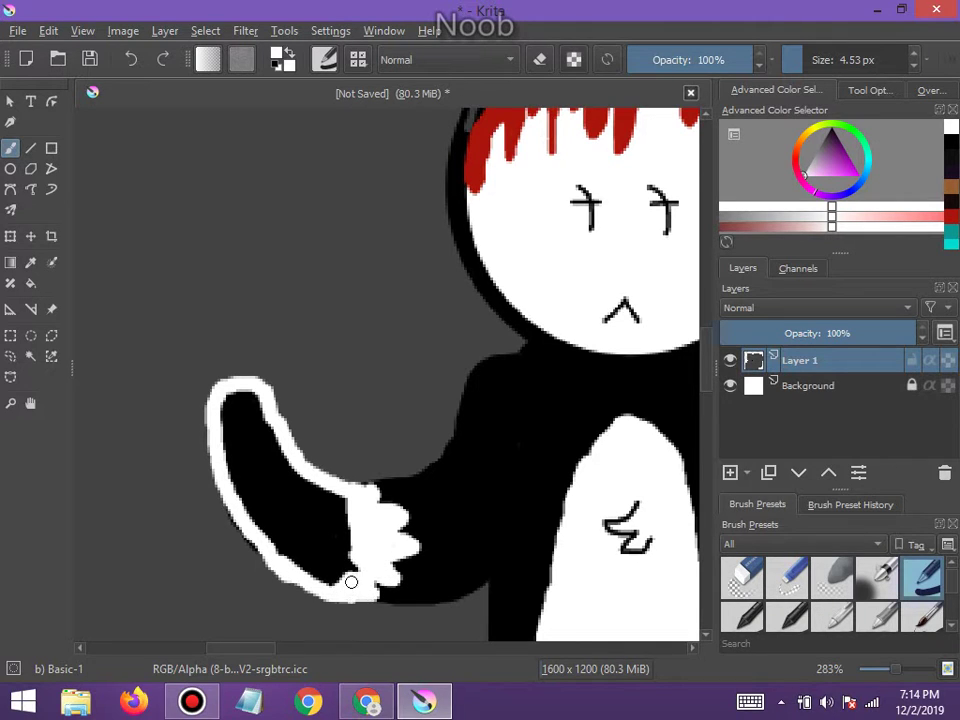
pyautogui.moveTo(344, 495); pyautogui.dragTo(339, 557)
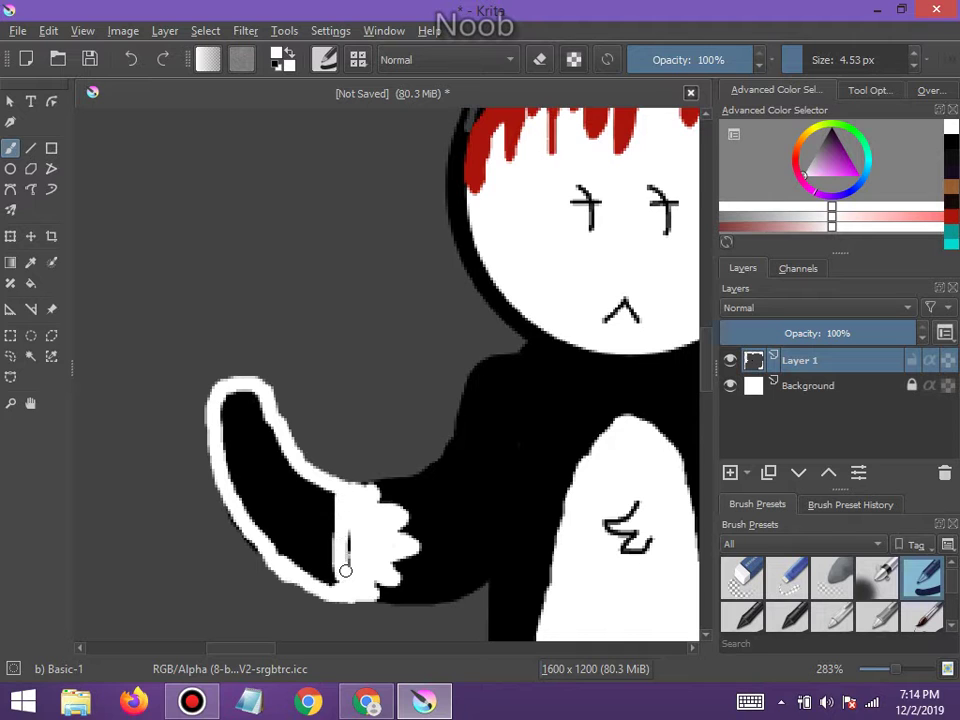
pyautogui.scroll(-5, 348, 533)
pyautogui.scroll(4, 369, 580)
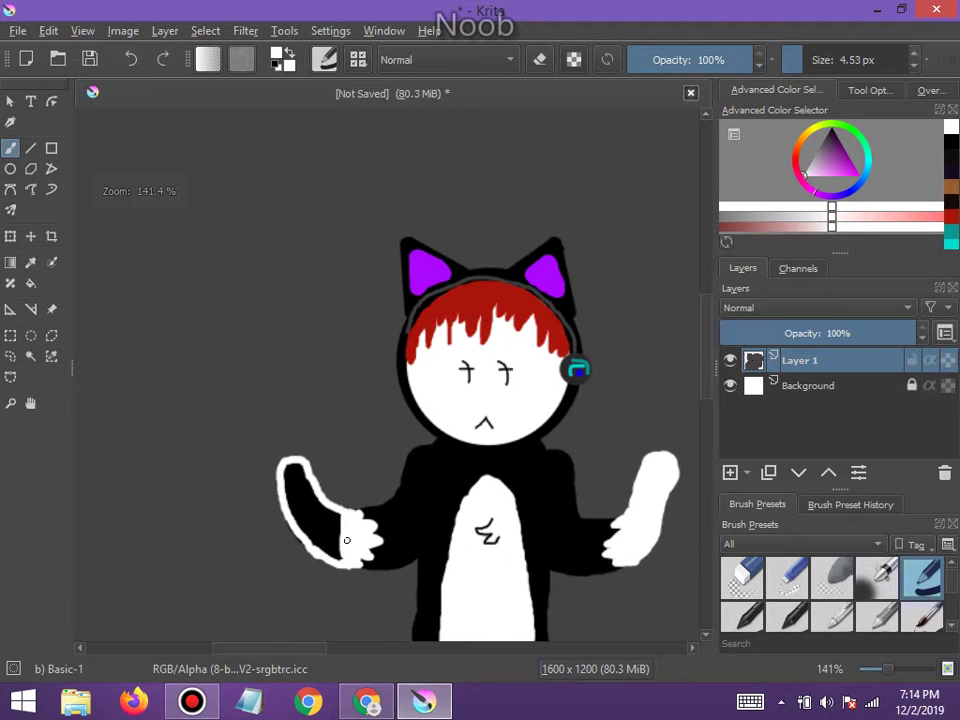
# Enlarge the brush to 9.34 px and fill the black area inside the outlined forearm and hand with white
pyautogui.scroll(2, 349, 546)
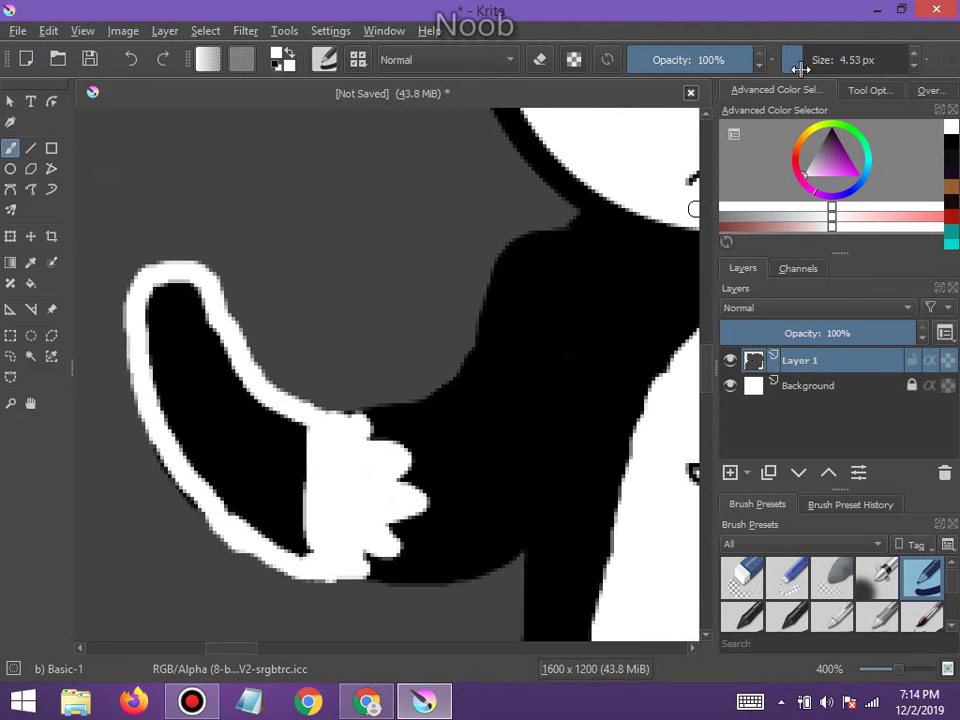
pyautogui.moveTo(803, 53); pyautogui.dragTo(810, 53)
pyautogui.moveTo(380, 465)
pyautogui.mouseDown()
pyautogui.moveTo(277, 425)
pyautogui.moveTo(225, 359)
pyautogui.moveTo(191, 286)
pyautogui.moveTo(173, 288)
pyautogui.moveTo(158, 292)
pyautogui.moveTo(155, 321)
pyautogui.moveTo(178, 425)
pyautogui.moveTo(234, 496)
pyautogui.moveTo(296, 538)
pyautogui.moveTo(299, 475)
pyautogui.moveTo(287, 461)
pyautogui.moveTo(275, 495)
pyautogui.moveTo(260, 445)
pyautogui.moveTo(242, 444)
pyautogui.moveTo(240, 468)
pyautogui.moveTo(227, 450)
pyautogui.moveTo(231, 425)
pyautogui.moveTo(209, 425)
pyautogui.moveTo(226, 403)
pyautogui.moveTo(196, 403)
pyautogui.moveTo(193, 391)
pyautogui.moveTo(208, 384)
pyautogui.moveTo(172, 318)
pyautogui.moveTo(167, 440)
pyautogui.moveTo(181, 478)
pyautogui.moveTo(205, 497)
pyautogui.mouseUp()
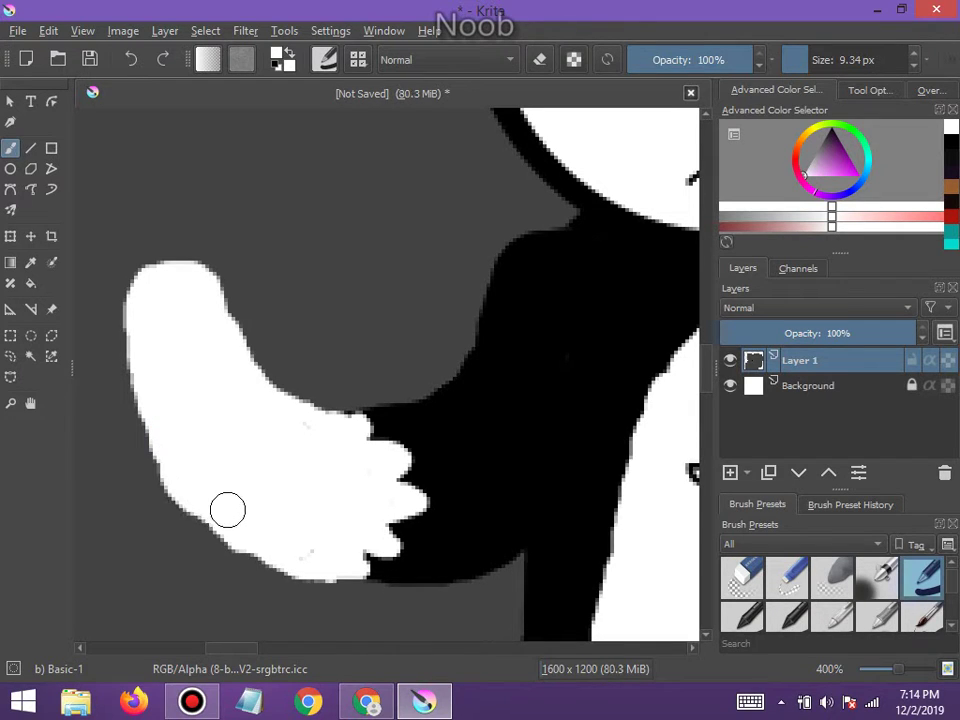
pyautogui.scroll(-5, 227, 510)
pyautogui.scroll(-4, 403, 564)
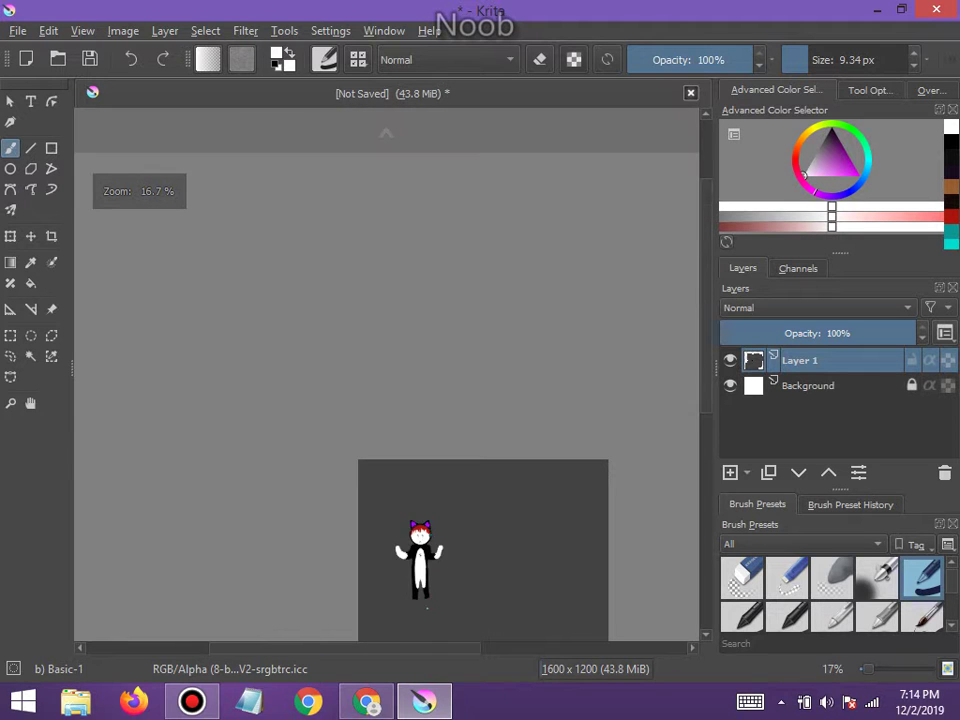
# Try a white zigzag across the lower leg opposite the earpiece with a 3.94 px brush, and undo it
pyautogui.scroll(6, 403, 564)
pyautogui.scroll(3, 278, 382)
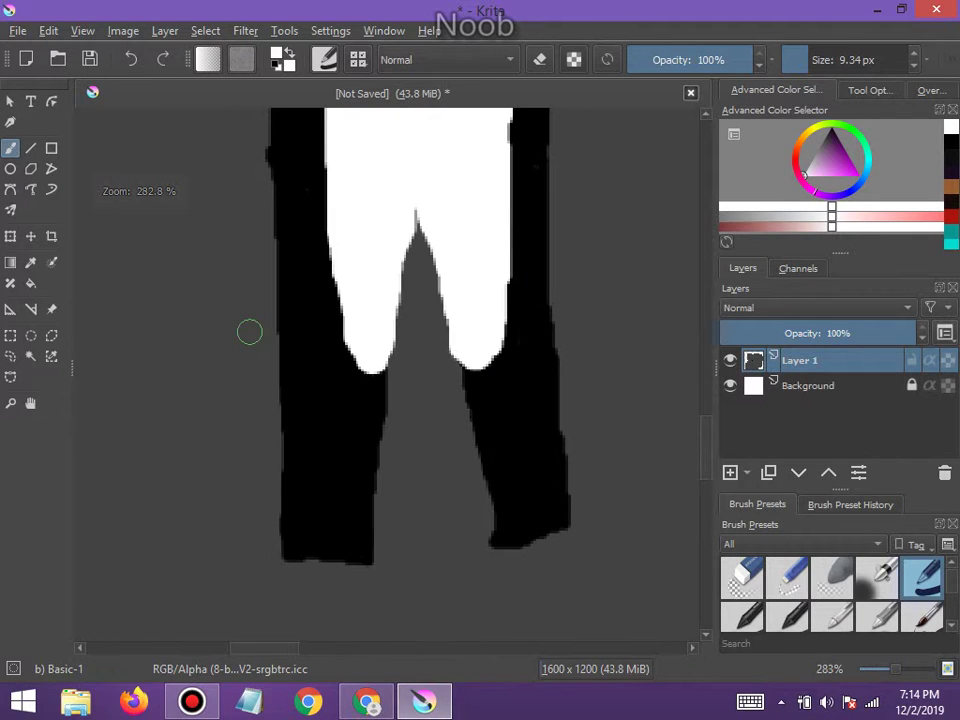
pyautogui.click(805, 59)
pyautogui.scroll(2, 355, 419)
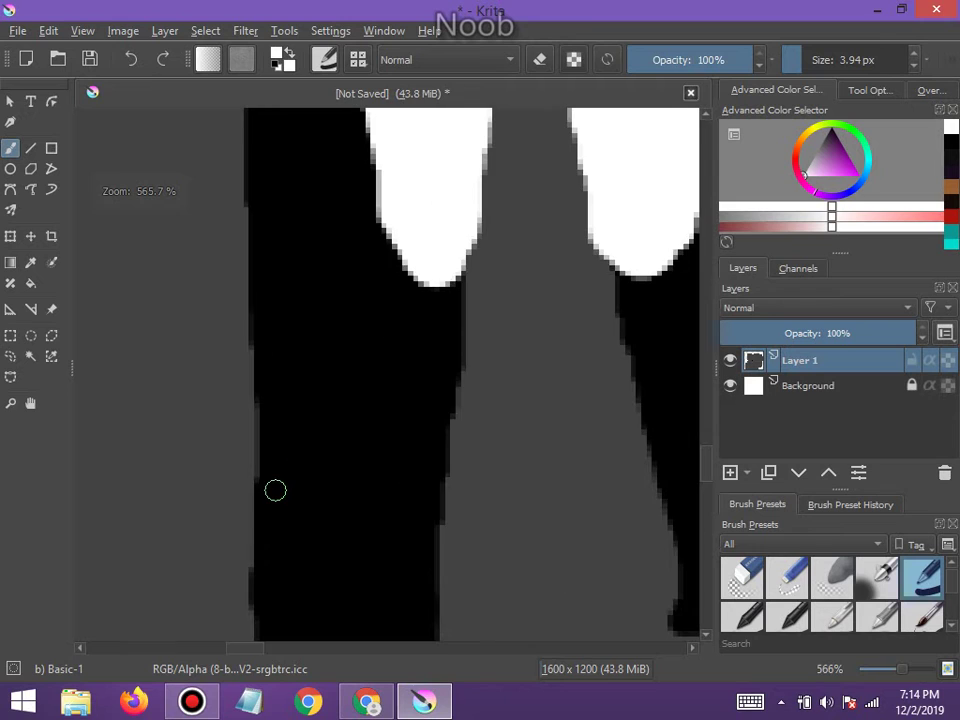
pyautogui.moveTo(264, 504)
pyautogui.mouseDown()
pyautogui.moveTo(282, 448)
pyautogui.moveTo(285, 457)
pyautogui.moveTo(317, 423)
pyautogui.moveTo(329, 327)
pyautogui.moveTo(358, 423)
pyautogui.mouseUp()
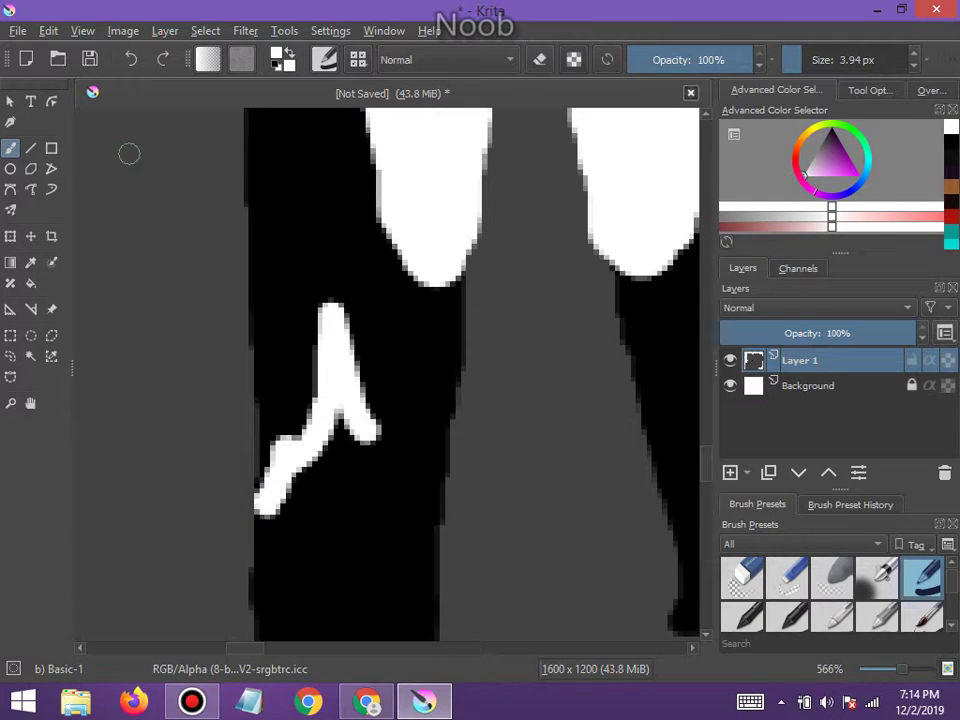
pyautogui.click(132, 60)
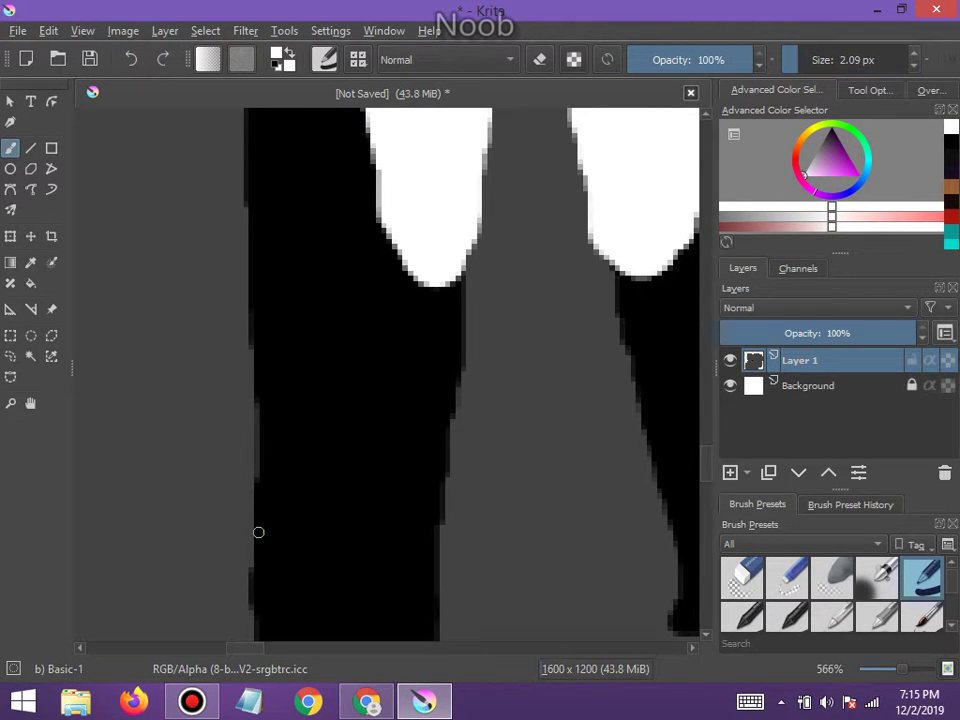
# Draw a spiky white zigzag across each lower leg as a fur edge, using a 2.09 px brush
pyautogui.moveTo(258, 532)
pyautogui.mouseDown()
pyautogui.moveTo(302, 422)
pyautogui.moveTo(305, 450)
pyautogui.moveTo(331, 385)
pyautogui.moveTo(340, 510)
pyautogui.moveTo(374, 317)
pyautogui.moveTo(394, 466)
pyautogui.moveTo(415, 399)
pyautogui.moveTo(429, 446)
pyautogui.mouseUp()
pyautogui.scroll(-8, 433, 463)
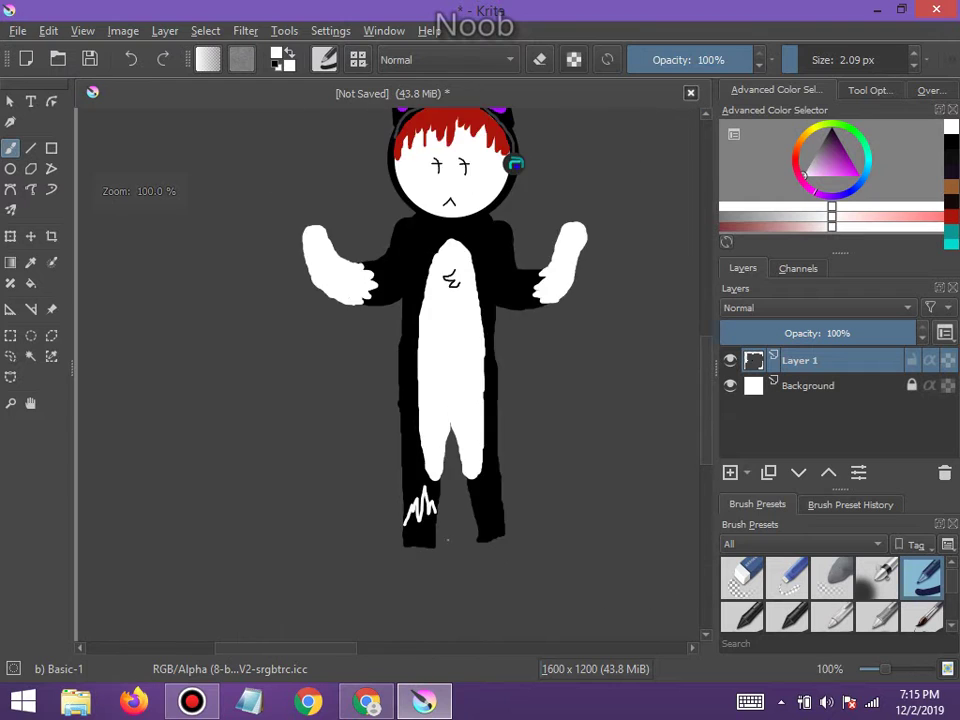
pyautogui.scroll(7, 478, 501)
pyautogui.moveTo(498, 478)
pyautogui.mouseDown()
pyautogui.moveTo(500, 426)
pyautogui.moveTo(508, 448)
pyautogui.moveTo(522, 427)
pyautogui.moveTo(530, 359)
pyautogui.moveTo(545, 438)
pyautogui.moveTo(584, 406)
pyautogui.mouseUp()
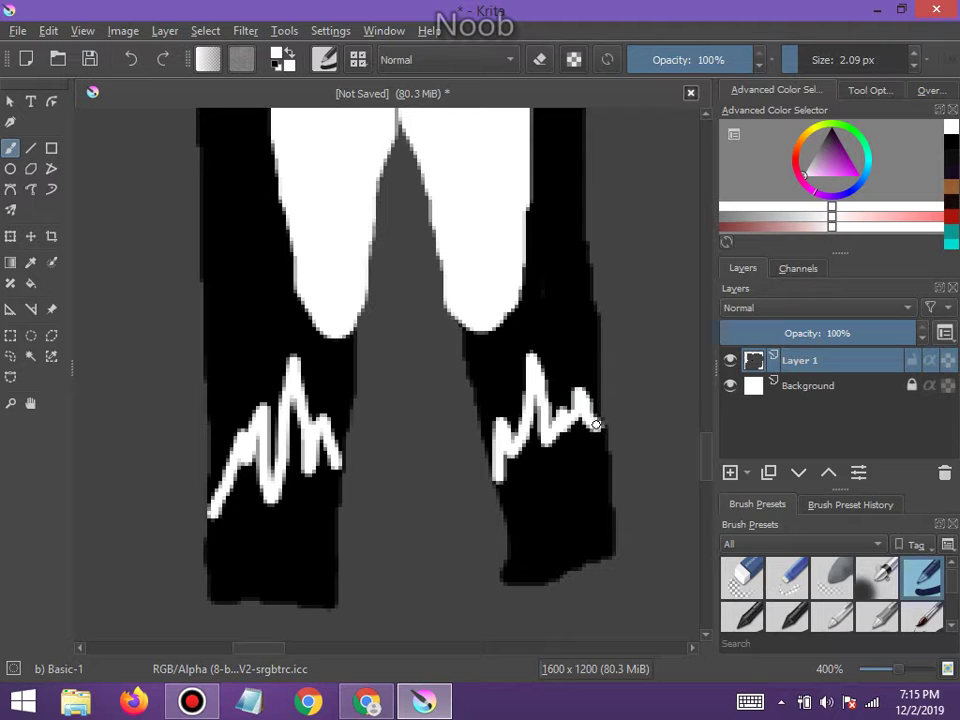
# Enlarge the brush to 3.94 px and outline the earpiece-side foot in white below its zigzag
pyautogui.scroll(-4, 595, 425)
pyautogui.scroll(7, 600, 425)
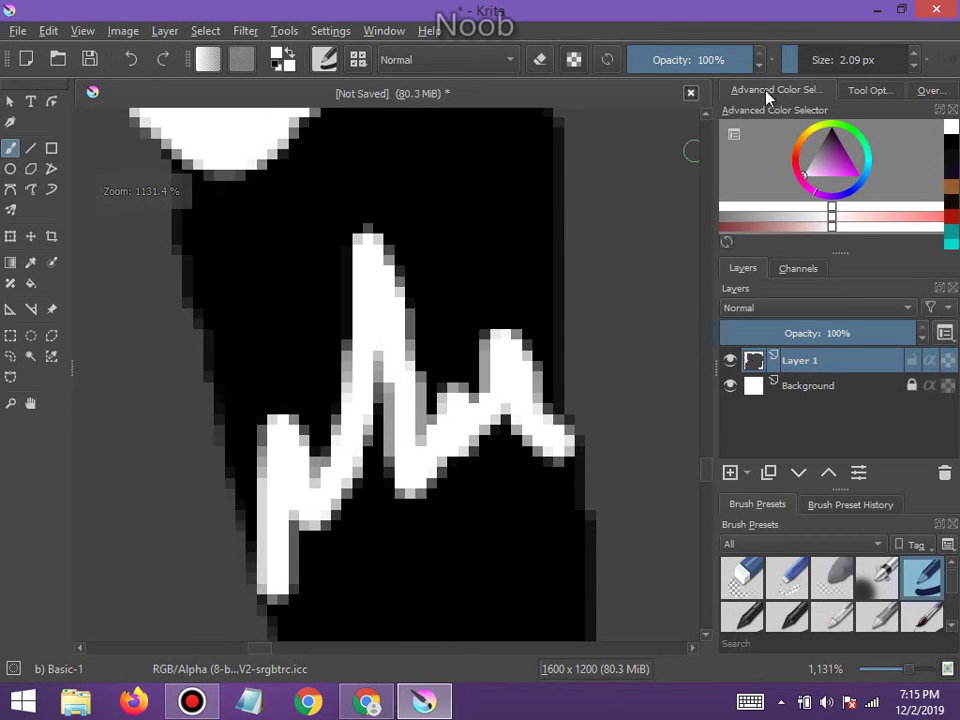
pyautogui.click(795, 59)
pyautogui.scroll(-3, 568, 413)
pyautogui.scroll(2, 581, 436)
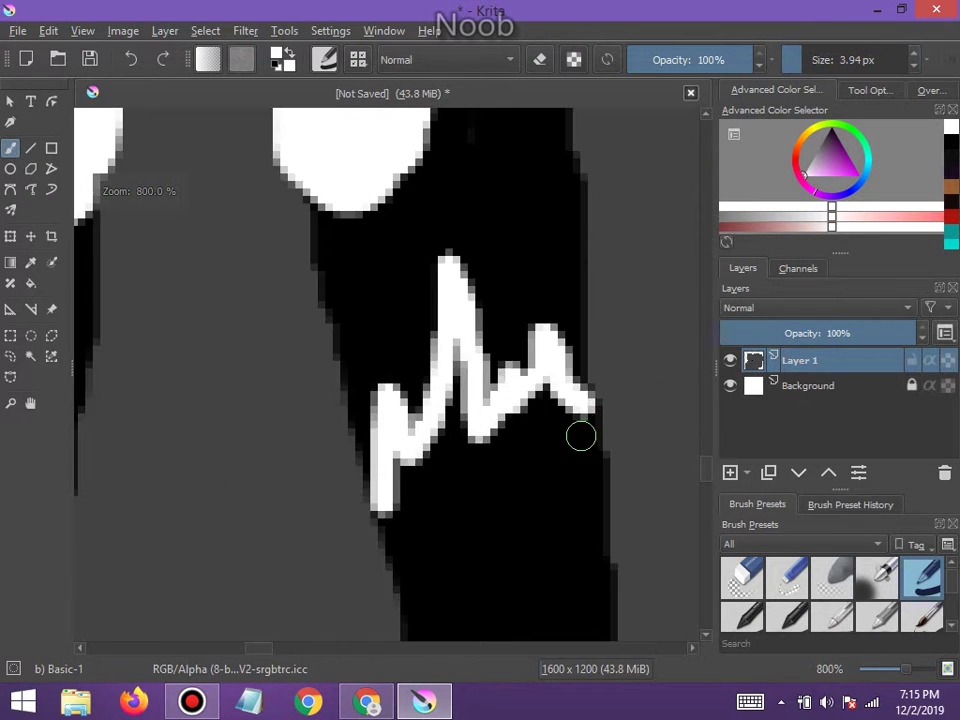
pyautogui.scroll(-5, 606, 527)
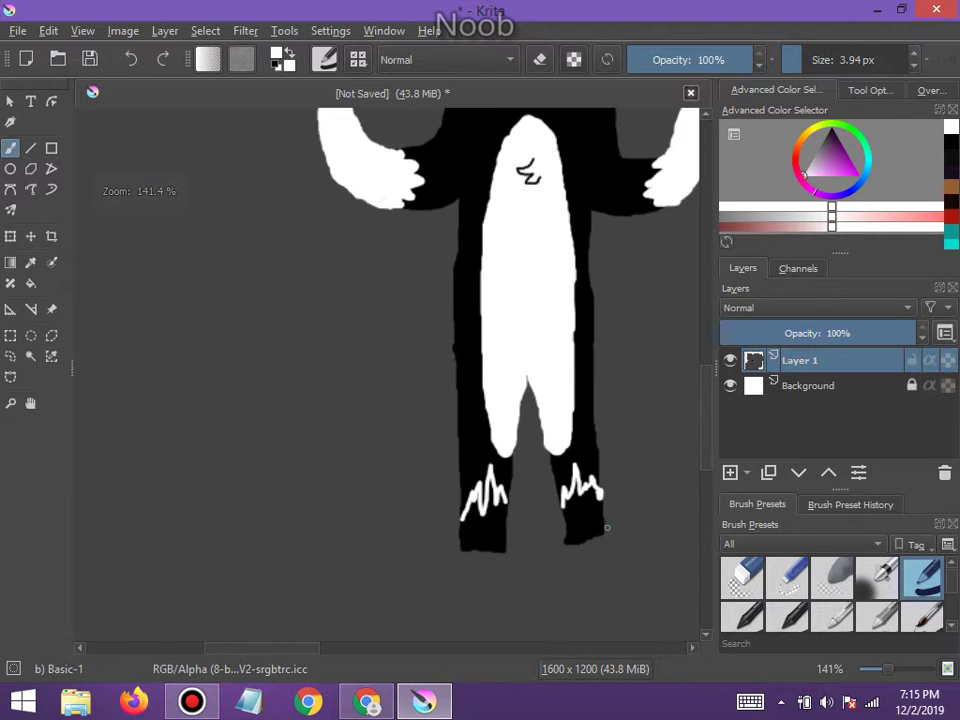
pyautogui.scroll(3, 606, 527)
pyautogui.moveTo(574, 414)
pyautogui.mouseDown()
pyautogui.moveTo(572, 520)
pyautogui.moveTo(521, 541)
pyautogui.mouseUp()
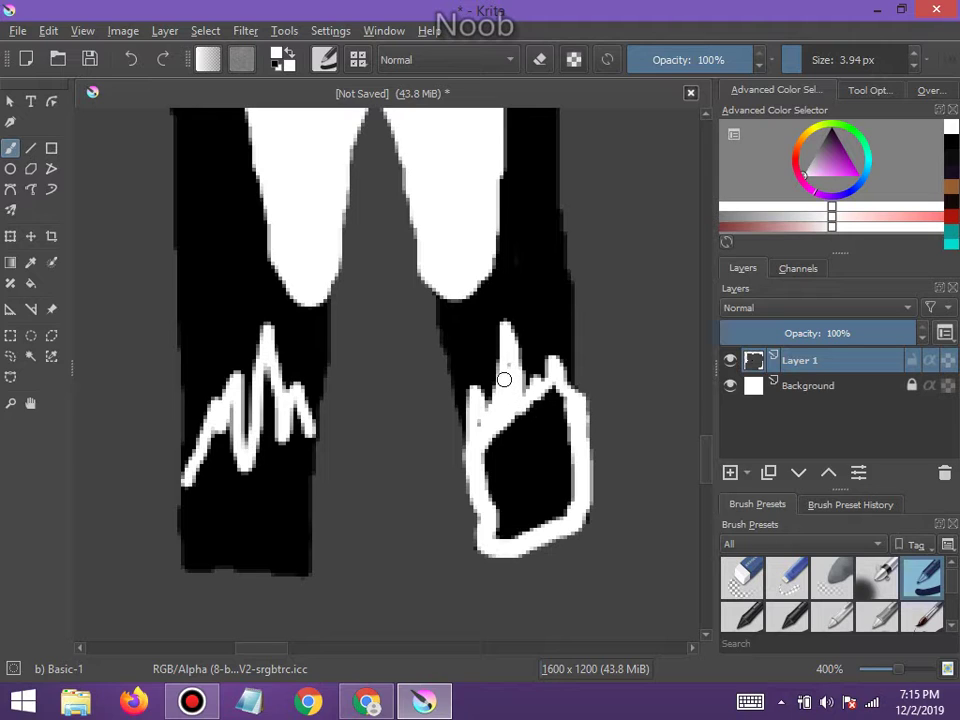
# Fill the inside of the earpiece-side foot with white, including the gaps left within the fur spikes
pyautogui.moveTo(476, 426)
pyautogui.mouseDown()
pyautogui.moveTo(554, 392)
pyautogui.moveTo(562, 502)
pyautogui.moveTo(572, 461)
pyautogui.moveTo(567, 502)
pyautogui.moveTo(504, 531)
pyautogui.moveTo(490, 440)
pyautogui.moveTo(496, 538)
pyautogui.moveTo(560, 498)
pyautogui.moveTo(529, 499)
pyautogui.moveTo(511, 513)
pyautogui.moveTo(508, 434)
pyautogui.moveTo(541, 415)
pyautogui.moveTo(549, 482)
pyautogui.moveTo(532, 490)
pyautogui.moveTo(518, 481)
pyautogui.moveTo(519, 445)
pyautogui.moveTo(528, 441)
pyautogui.moveTo(535, 474)
pyautogui.mouseUp()
pyautogui.scroll(-2, 533, 427)
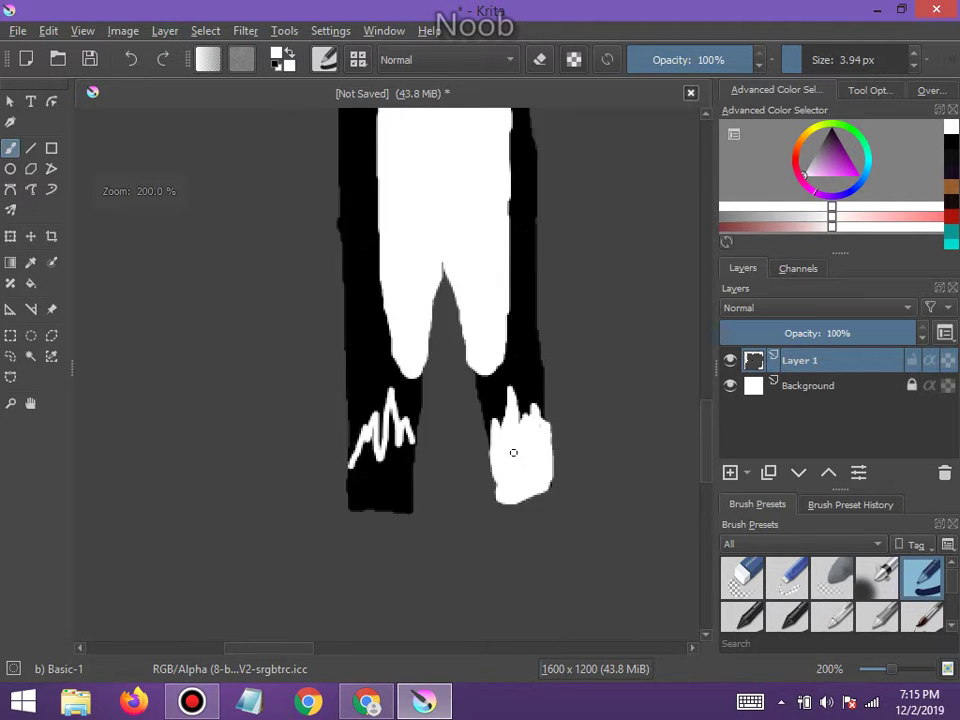
pyautogui.scroll(4, 516, 450)
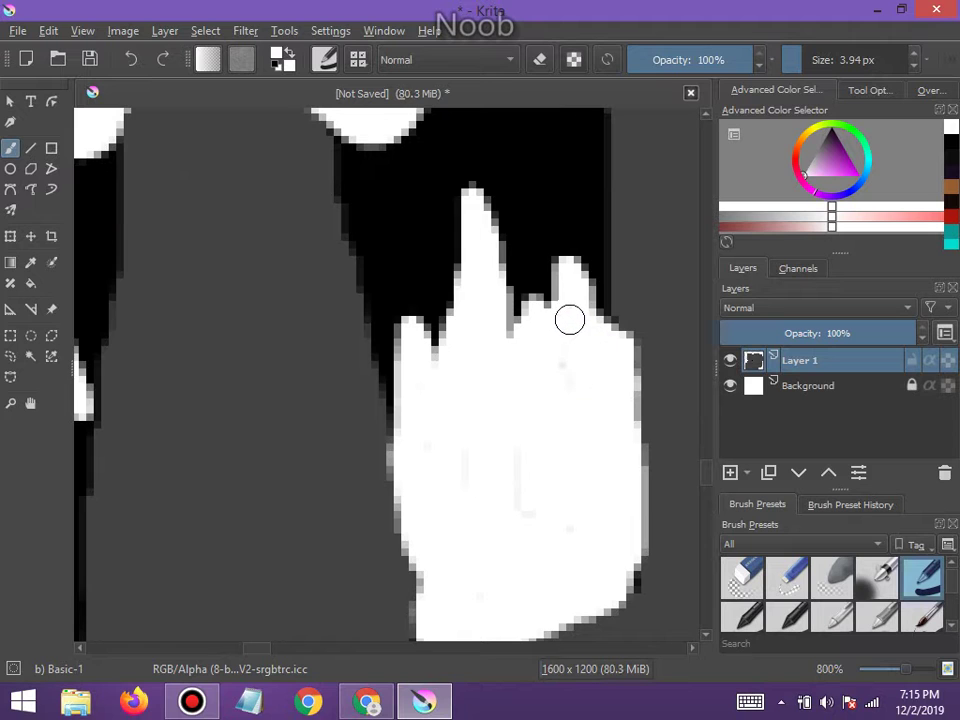
pyautogui.scroll(-3, 568, 317)
# Outline the other foot in white from both zigzag ends down the sides and along the sole
pyautogui.scroll(4, 366, 405)
pyautogui.scroll(-4, 366, 405)
pyautogui.scroll(4, 367, 274)
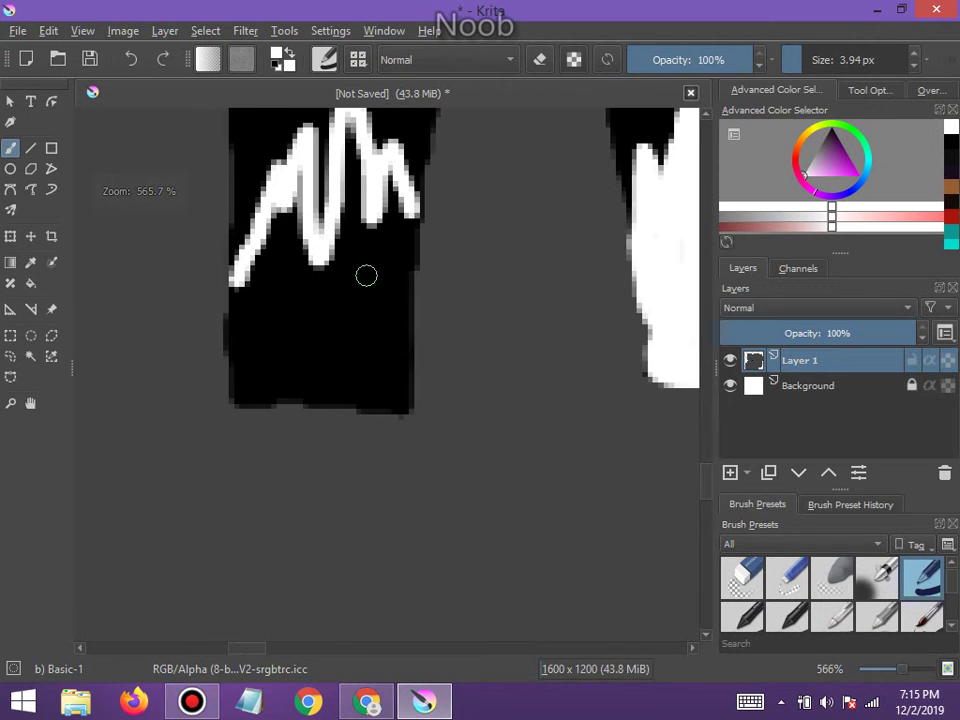
pyautogui.moveTo(413, 252)
pyautogui.mouseDown()
pyautogui.moveTo(401, 404)
pyautogui.moveTo(235, 388)
pyautogui.moveTo(234, 294)
pyautogui.moveTo(240, 283)
pyautogui.moveTo(246, 377)
pyautogui.moveTo(256, 392)
pyautogui.moveTo(258, 372)
pyautogui.moveTo(382, 373)
pyautogui.mouseUp()
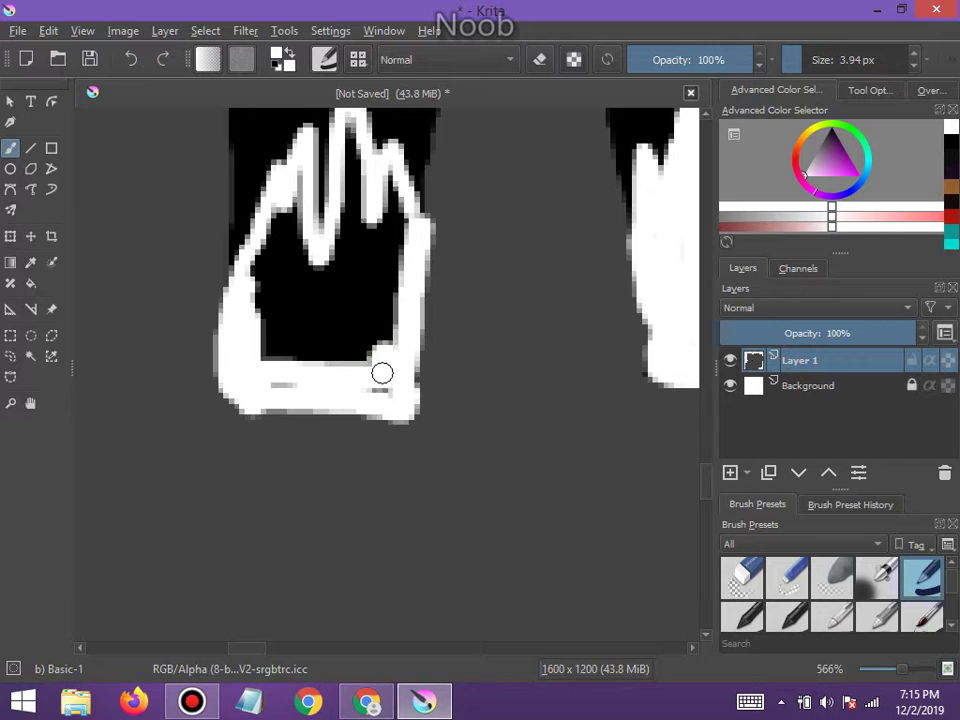
# Paint the inside of the foot opposite the earpiece white from the sole up into the outer fur spikes
pyautogui.moveTo(274, 377)
pyautogui.mouseDown()
pyautogui.moveTo(373, 362)
pyautogui.moveTo(390, 336)
pyautogui.moveTo(397, 205)
pyautogui.moveTo(388, 174)
pyautogui.moveTo(373, 342)
pyautogui.moveTo(264, 354)
pyautogui.moveTo(259, 345)
pyautogui.moveTo(292, 326)
pyautogui.moveTo(368, 331)
pyautogui.mouseUp()
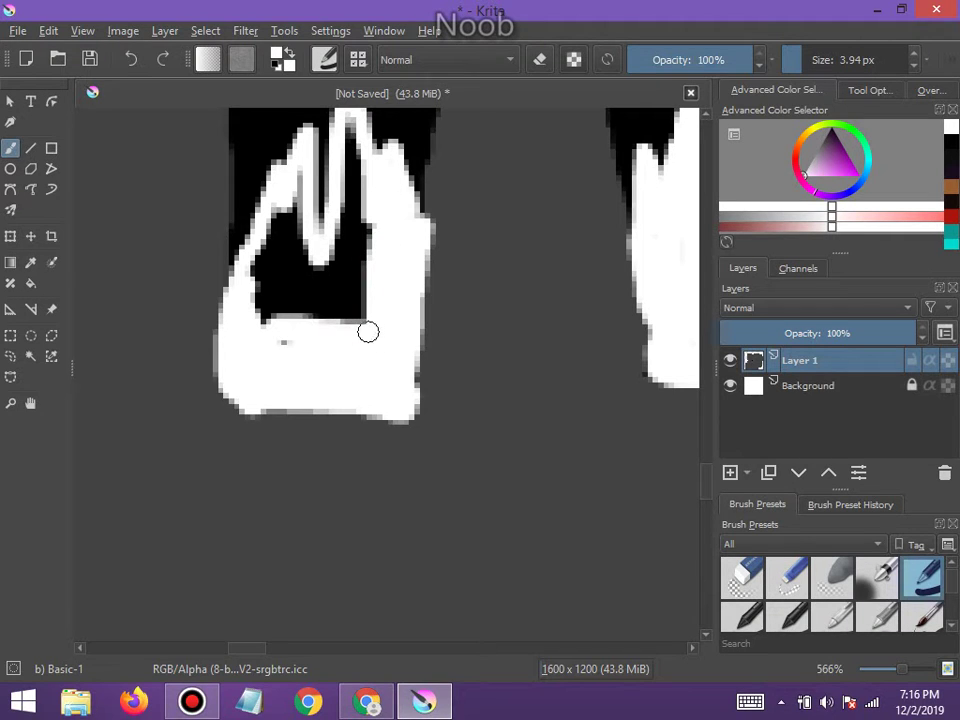
pyautogui.moveTo(279, 336)
pyautogui.mouseDown()
pyautogui.moveTo(284, 303)
pyautogui.moveTo(366, 312)
pyautogui.mouseUp()
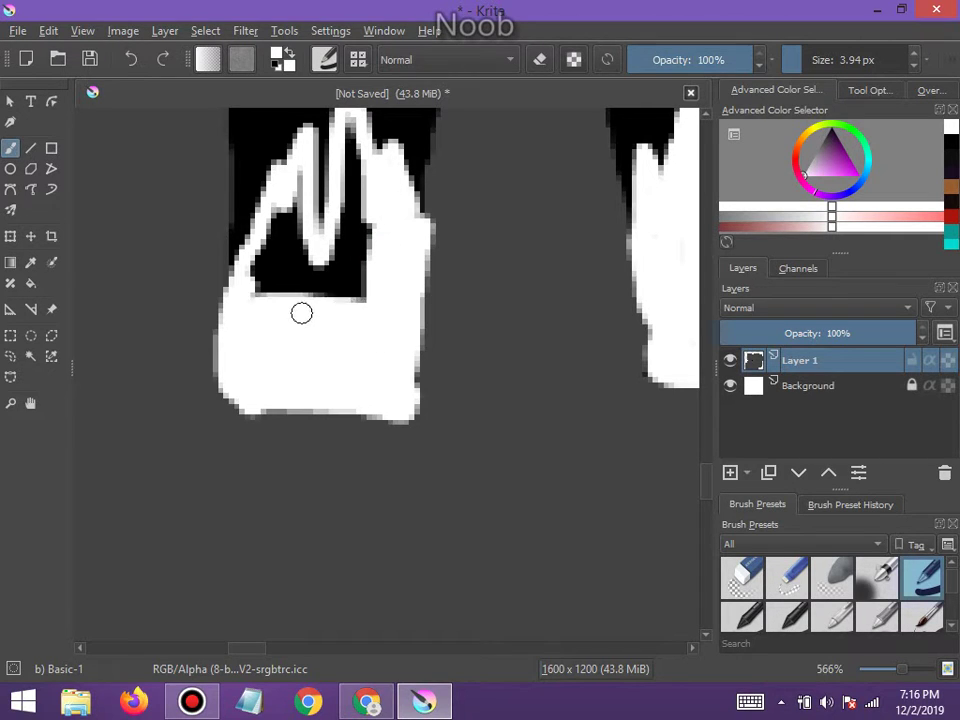
pyautogui.moveTo(301, 313)
pyautogui.mouseDown()
pyautogui.moveTo(255, 289)
pyautogui.moveTo(349, 294)
pyautogui.moveTo(354, 274)
pyautogui.moveTo(289, 276)
pyautogui.moveTo(266, 261)
pyautogui.moveTo(287, 208)
pyautogui.moveTo(259, 257)
pyautogui.mouseUp()
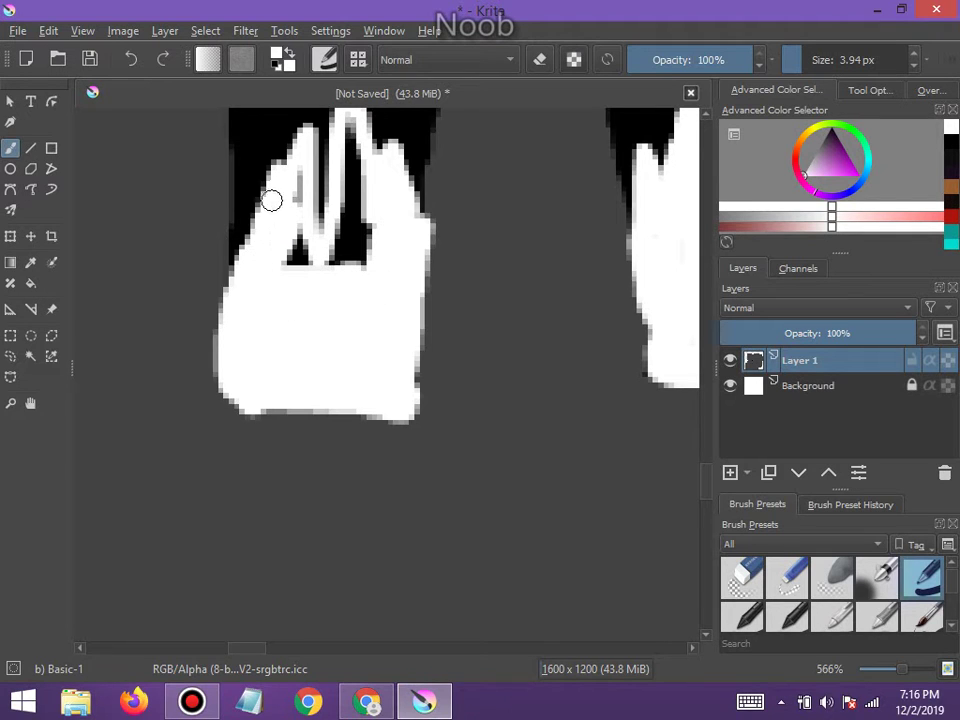
pyautogui.moveTo(297, 178); pyautogui.dragTo(285, 265)
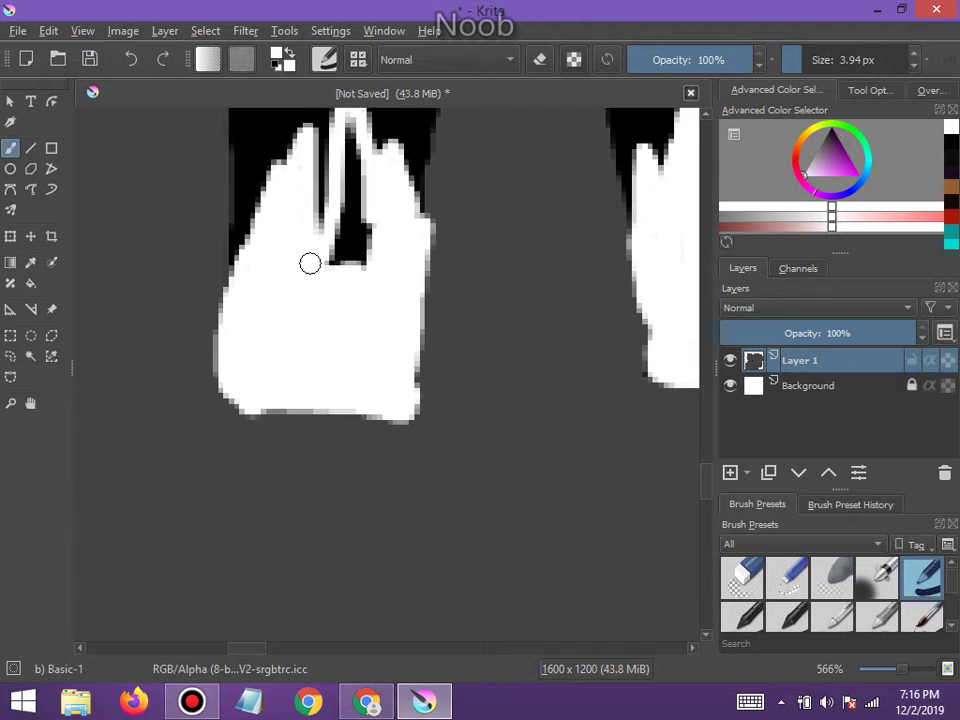
# Cover the remaining black inside the tallest fur spike of the foot opposite the earpiece with white
pyautogui.scroll(-6, 310, 263)
pyautogui.scroll(6, 328, 213)
pyautogui.moveTo(303, 313)
pyautogui.mouseDown()
pyautogui.moveTo(304, 300)
pyautogui.moveTo(274, 439)
pyautogui.moveTo(309, 428)
pyautogui.moveTo(307, 357)
pyautogui.mouseUp()
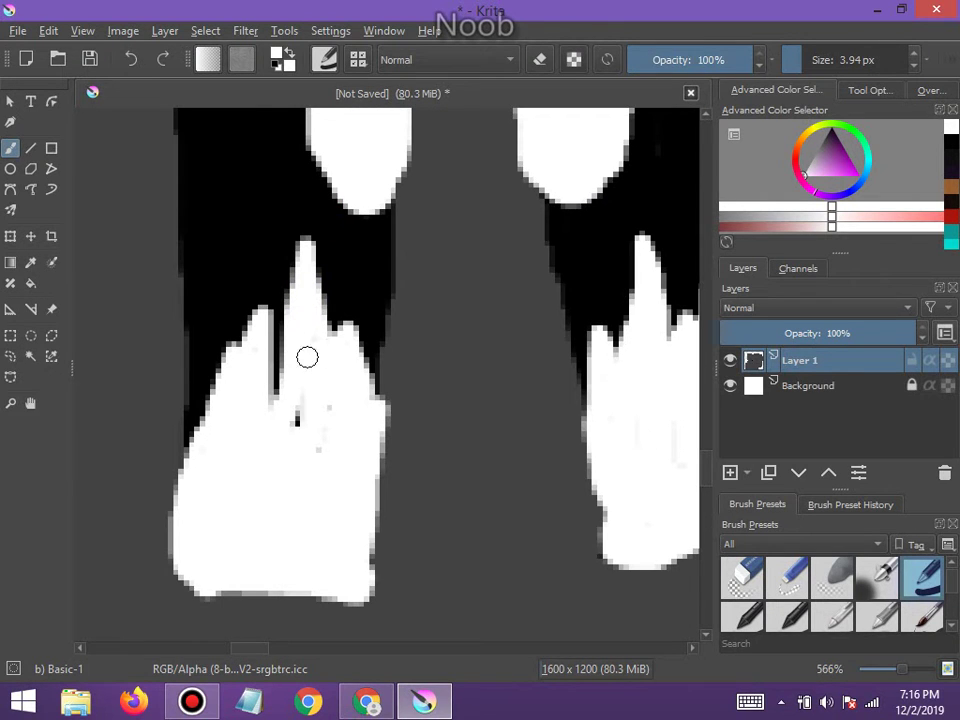
pyautogui.scroll(-9, 331, 401)
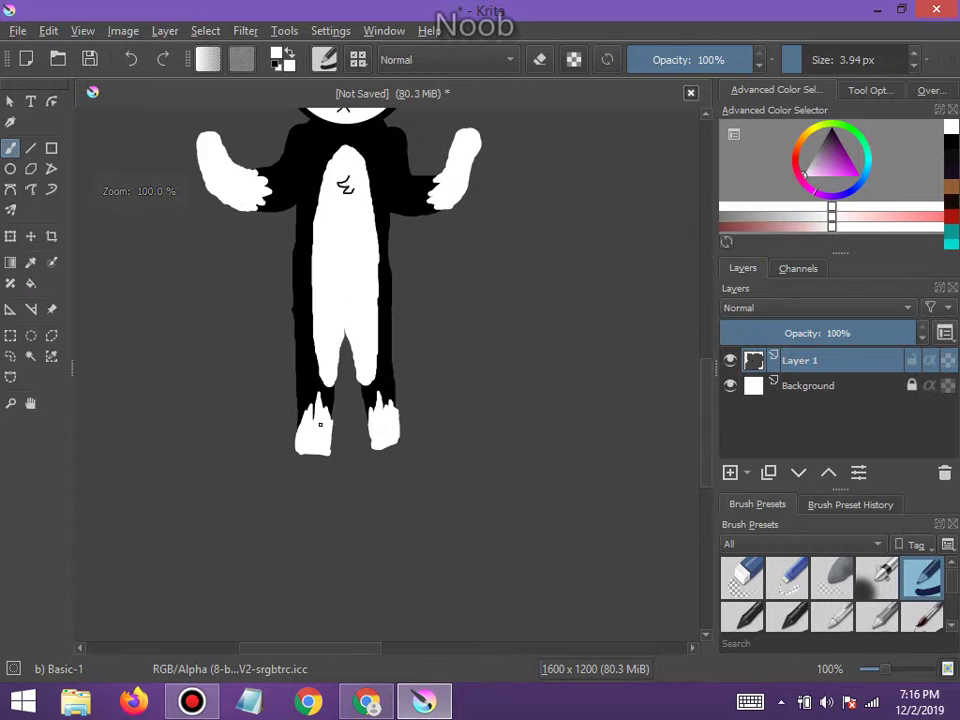
# Paint a light pink paw print on the raised hand opposite the earpiece, with one large pad and three toe dots above it
pyautogui.scroll(3, 333, 364)
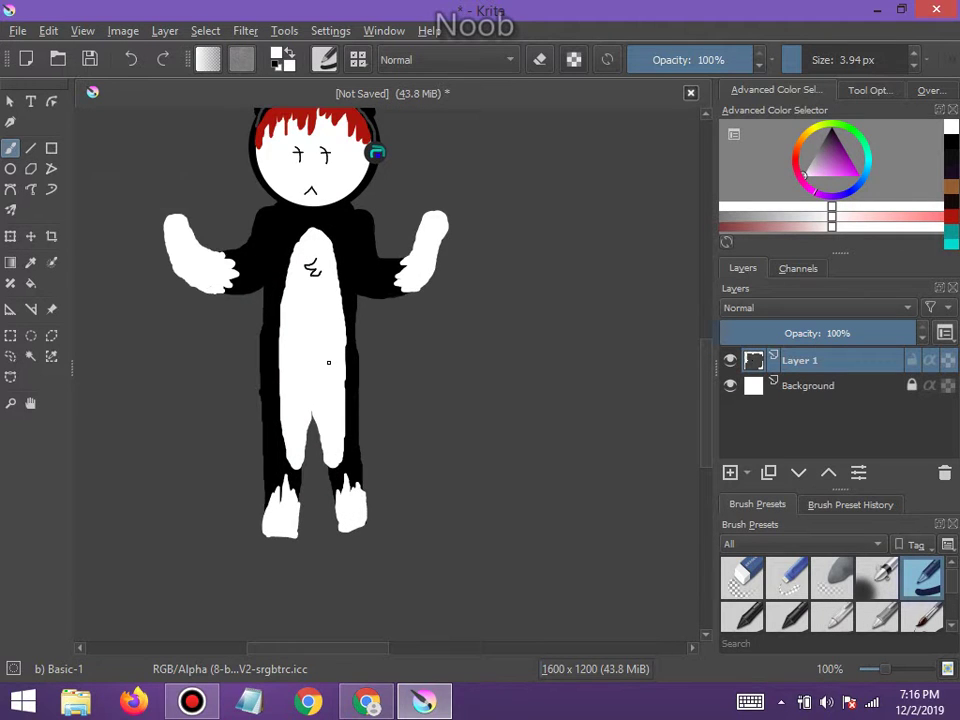
pyautogui.scroll(-2, 328, 362)
pyautogui.scroll(5, 250, 320)
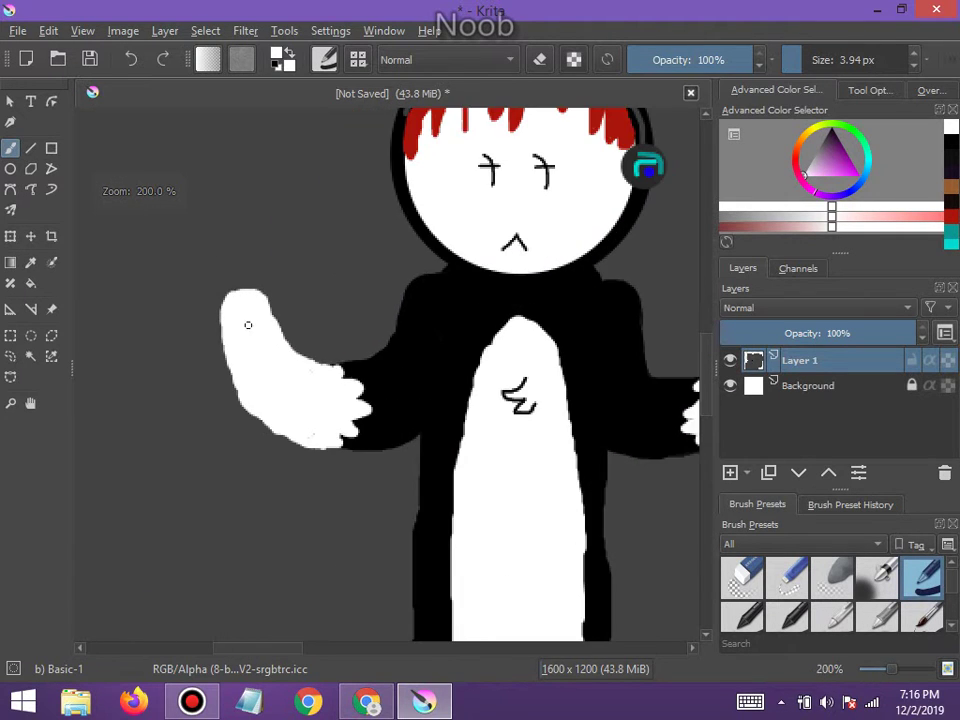
pyautogui.scroll(1, 248, 325)
pyautogui.click(826, 180)
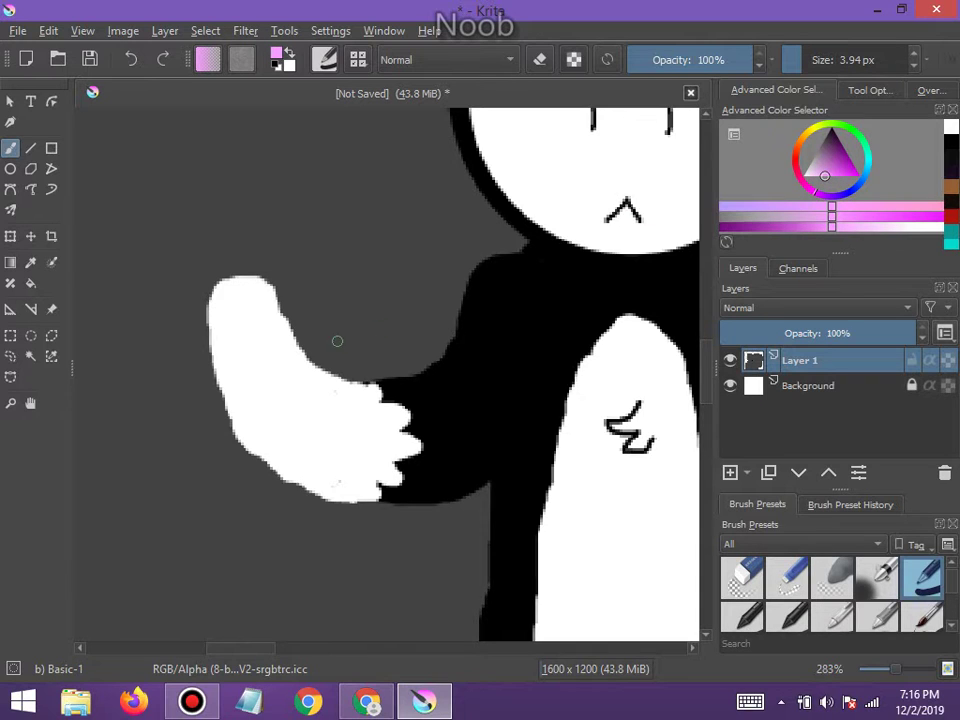
pyautogui.scroll(2, 260, 345)
pyautogui.moveTo(272, 336)
pyautogui.mouseDown()
pyautogui.moveTo(208, 354)
pyautogui.moveTo(223, 325)
pyautogui.moveTo(268, 325)
pyautogui.mouseUp()
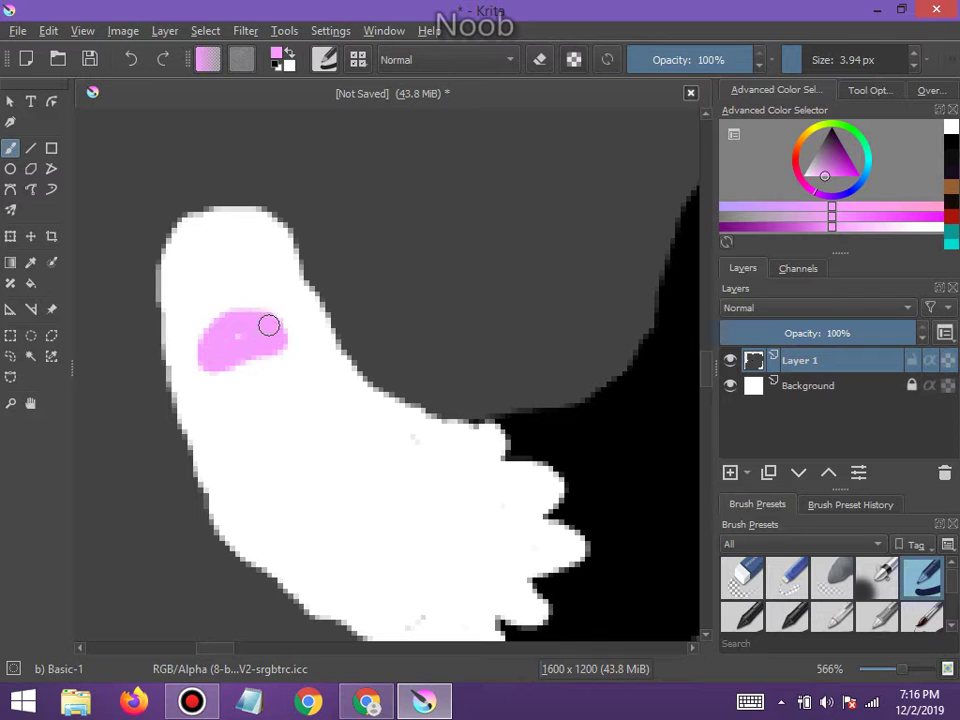
pyautogui.click(204, 264)
pyautogui.click(231, 257)
pyautogui.click(268, 272)
# Paint a matching light pink paw print on the earpiece-side hand, with a slanted large pad and three toe dots around its outer edge
pyautogui.scroll(-3, 353, 291)
pyautogui.scroll(-4, 353, 291)
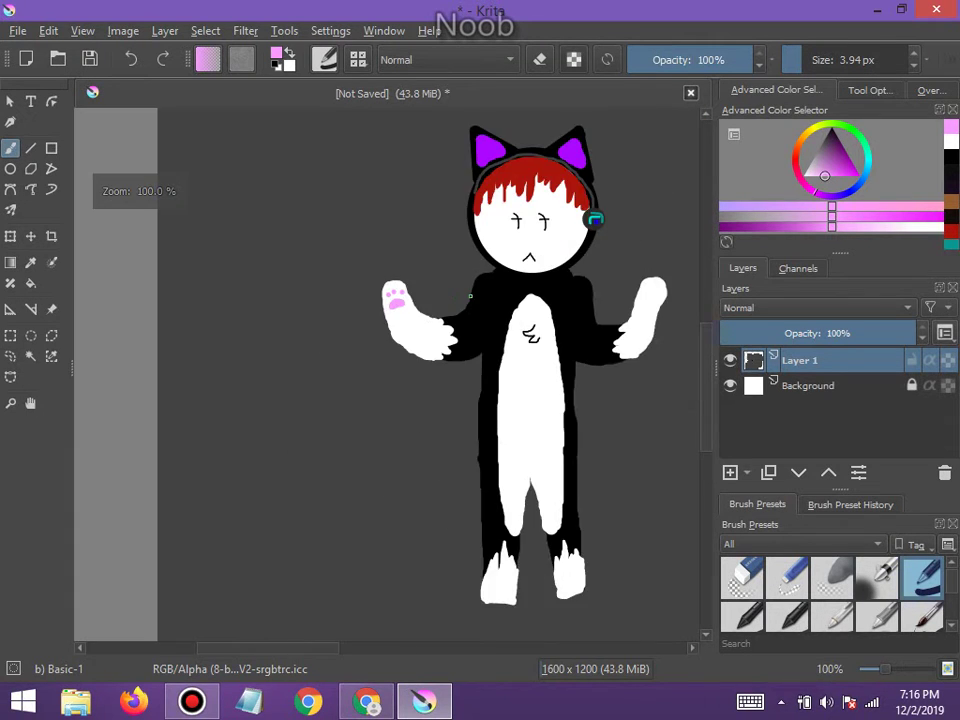
pyautogui.scroll(6, 561, 301)
pyautogui.moveTo(530, 297)
pyautogui.mouseDown()
pyautogui.moveTo(574, 345)
pyautogui.moveTo(568, 308)
pyautogui.mouseUp()
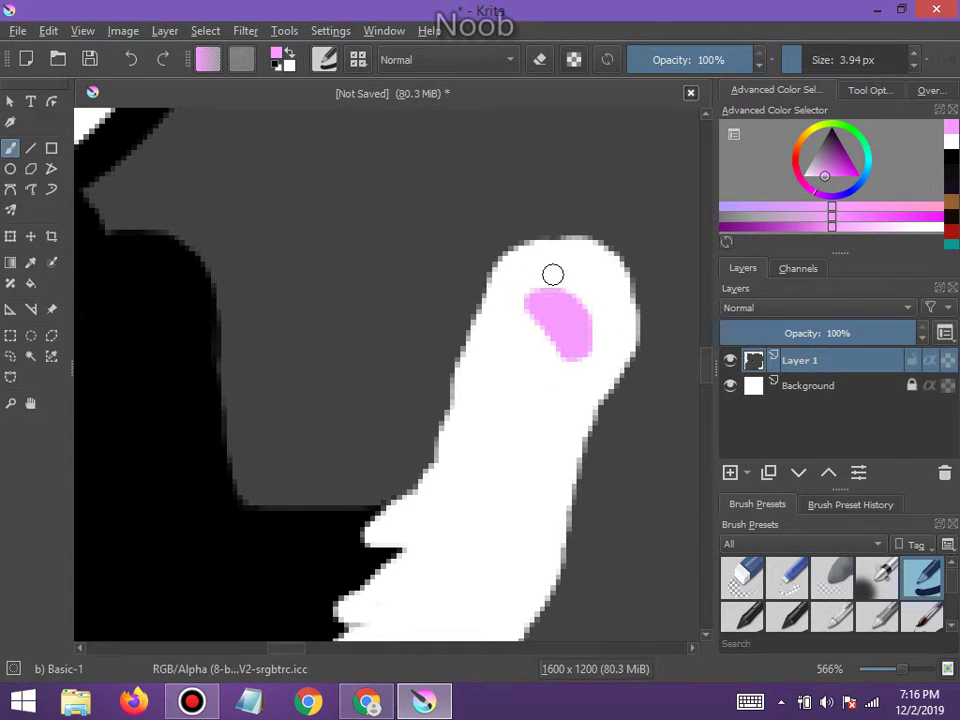
pyautogui.click(556, 266)
pyautogui.click(578, 274)
pyautogui.click(602, 308)
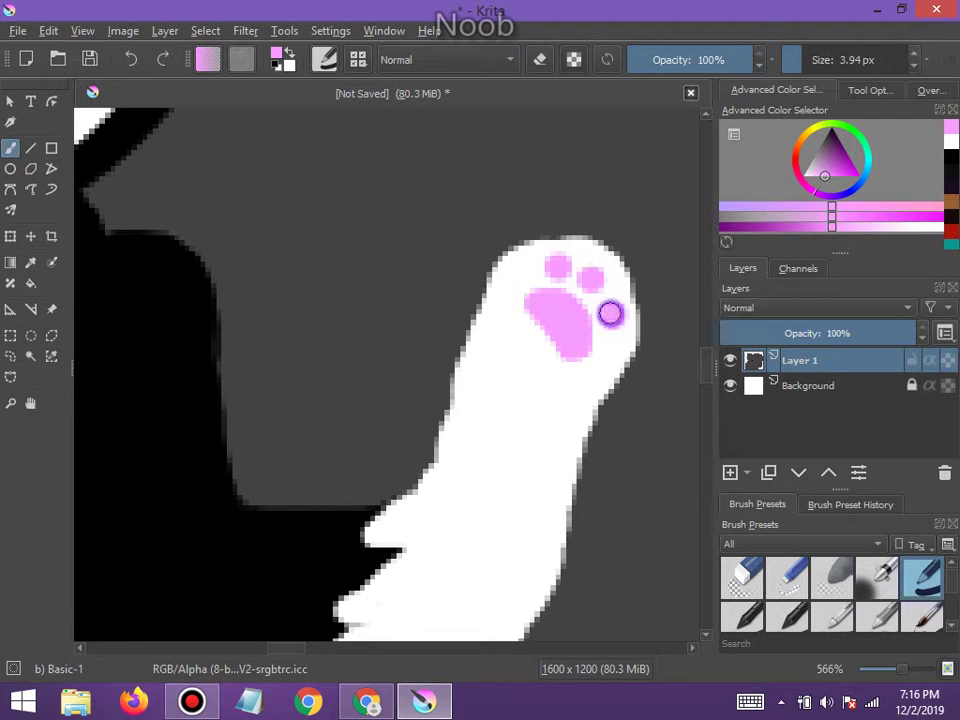
pyautogui.scroll(-2, 512, 416)
pyautogui.scroll(-4, 512, 416)
pyautogui.scroll(6, 454, 649)
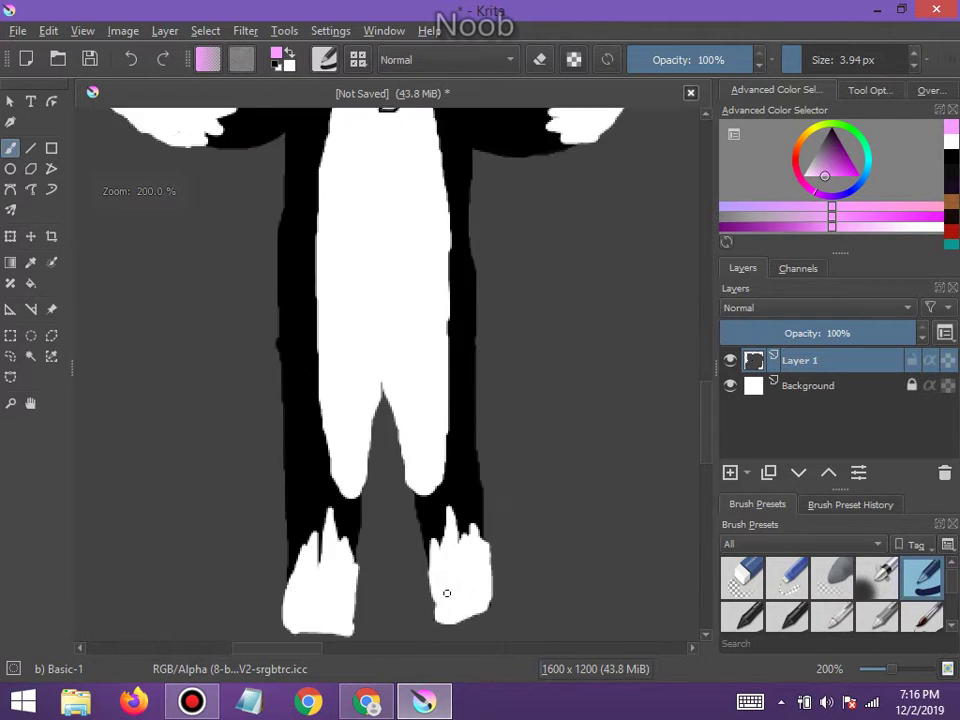
pyautogui.scroll(-5, 493, 600)
pyautogui.scroll(5, 506, 542)
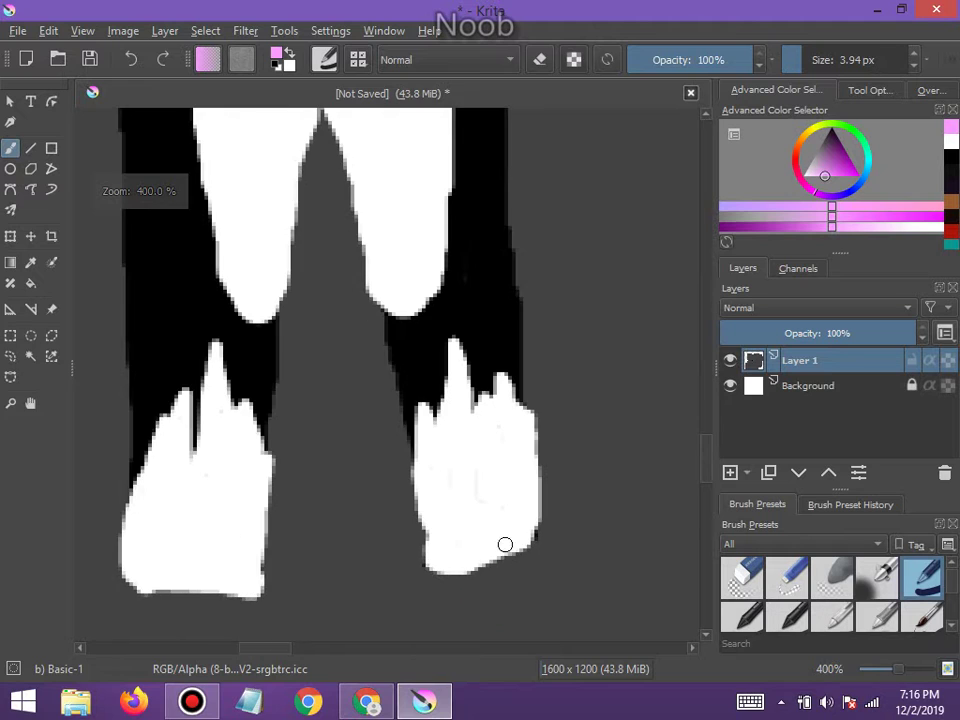
pyautogui.moveTo(508, 542); pyautogui.dragTo(482, 542)
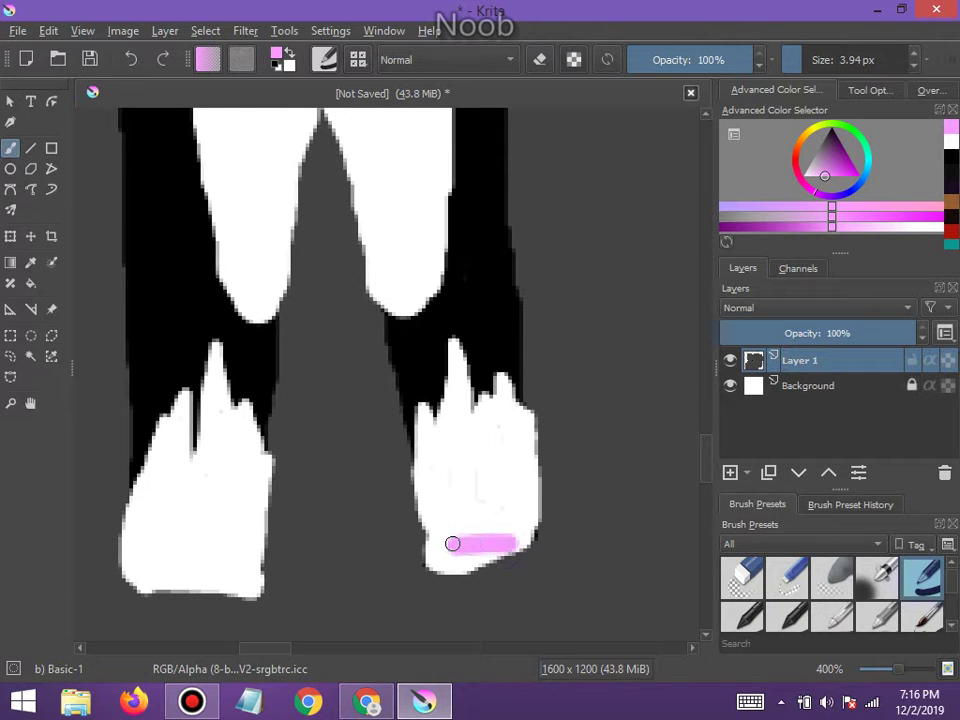
pyautogui.scroll(1, 504, 506)
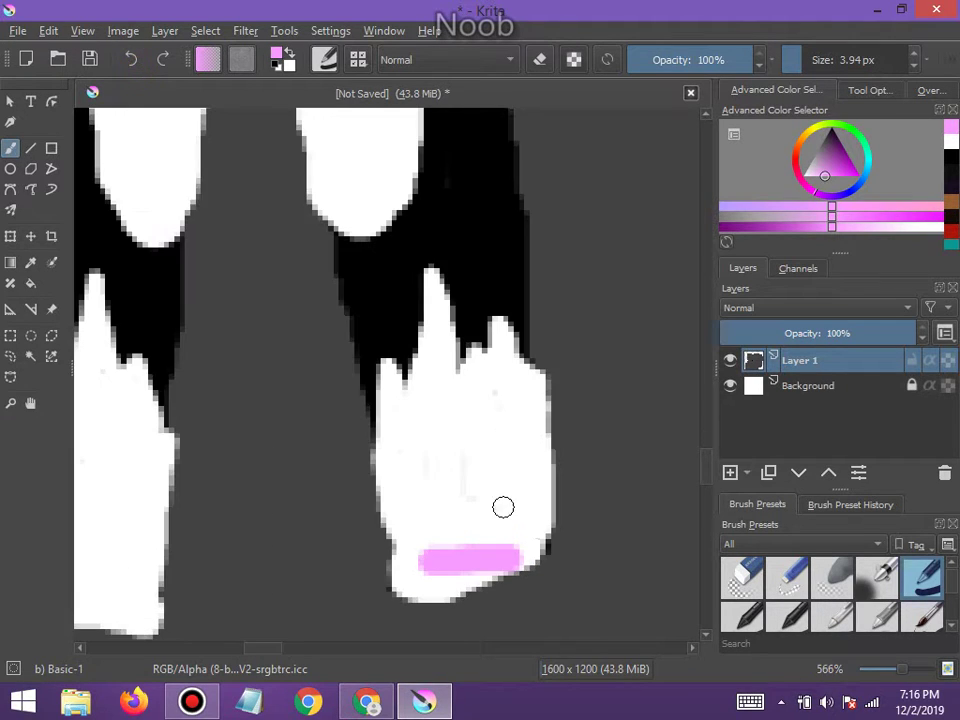
pyautogui.hotkey('ctrl', 'z')
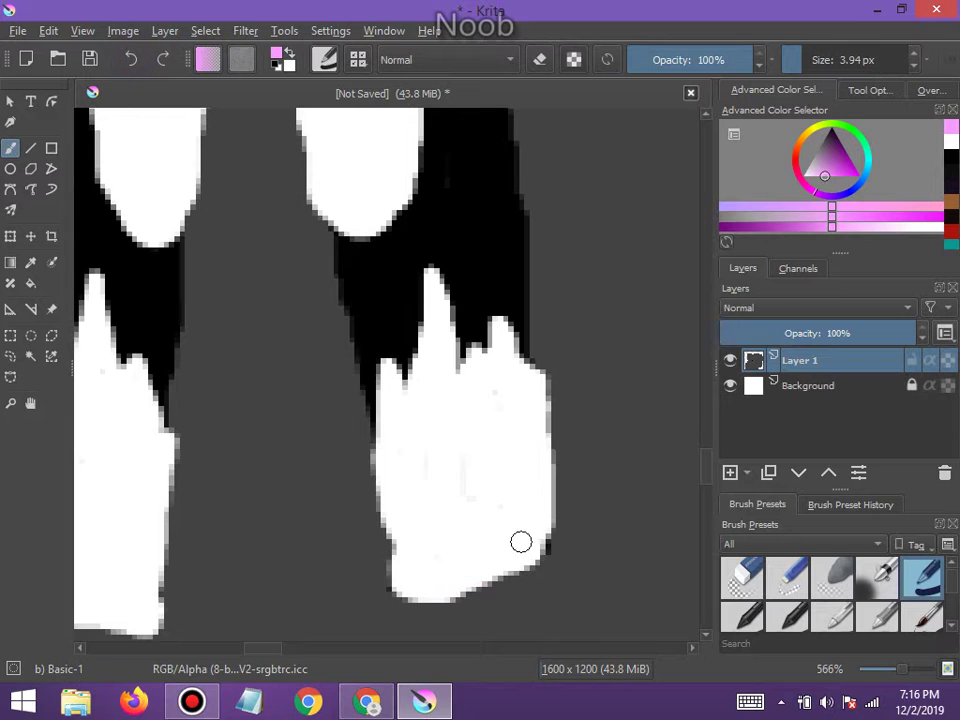
# Paint a light pink paw print on the earpiece-side foot, with a wide pad near the sole and a row of three toe dots above
pyautogui.moveTo(521, 542)
pyautogui.mouseDown()
pyautogui.moveTo(439, 553)
pyautogui.moveTo(437, 527)
pyautogui.moveTo(484, 515)
pyautogui.moveTo(512, 523)
pyautogui.mouseUp()
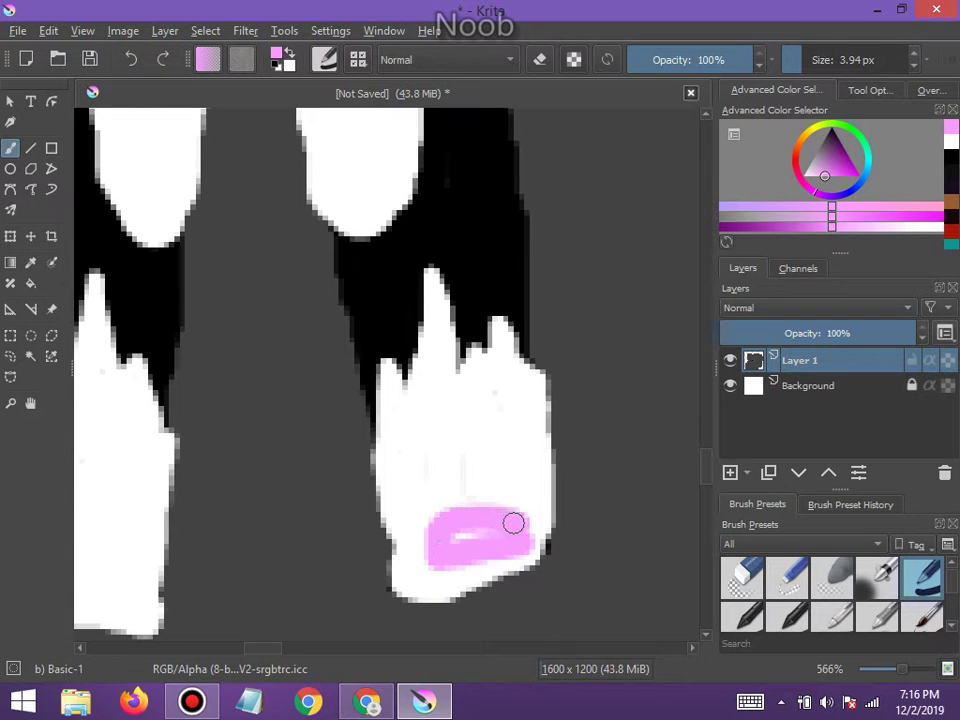
pyautogui.click(422, 469)
pyautogui.click(482, 465)
pyautogui.click(514, 461)
pyautogui.scroll(-3, 373, 463)
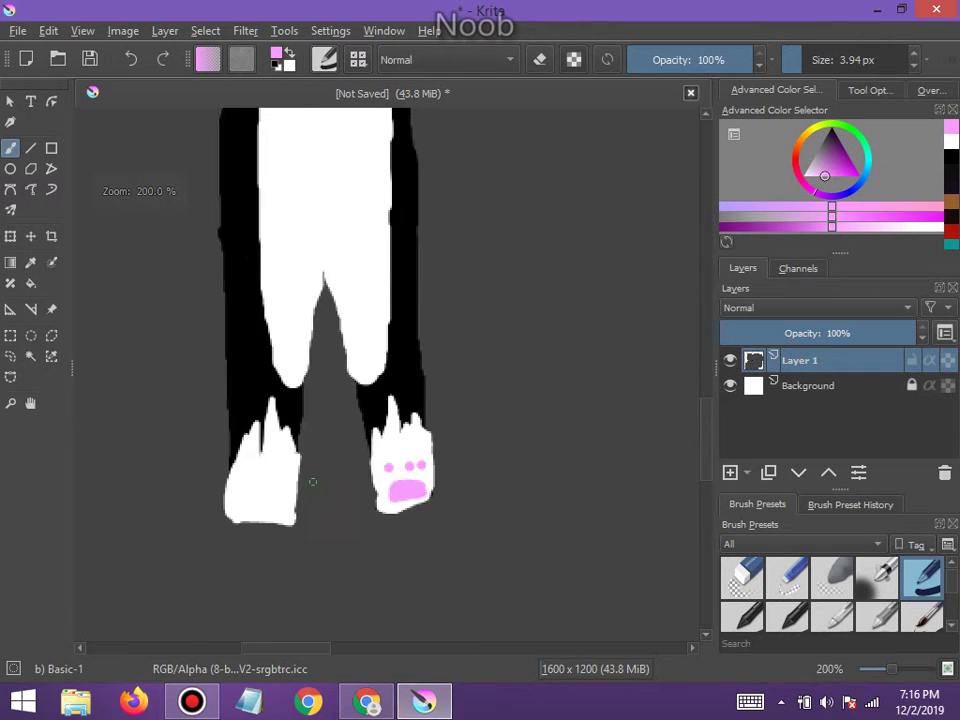
pyautogui.scroll(2, 312, 482)
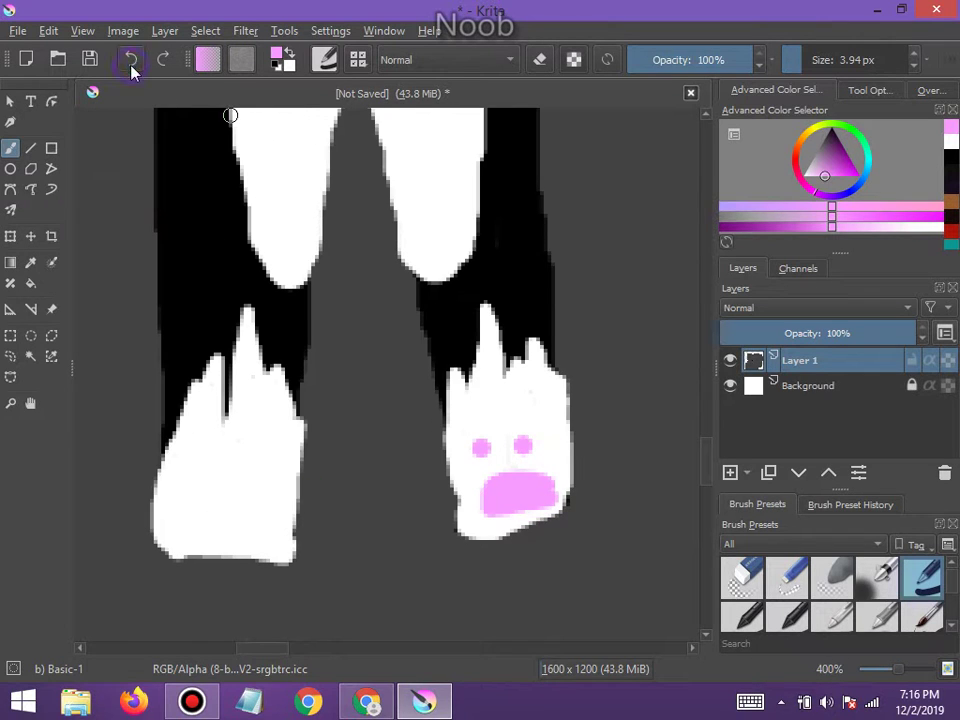
pyautogui.click(517, 446)
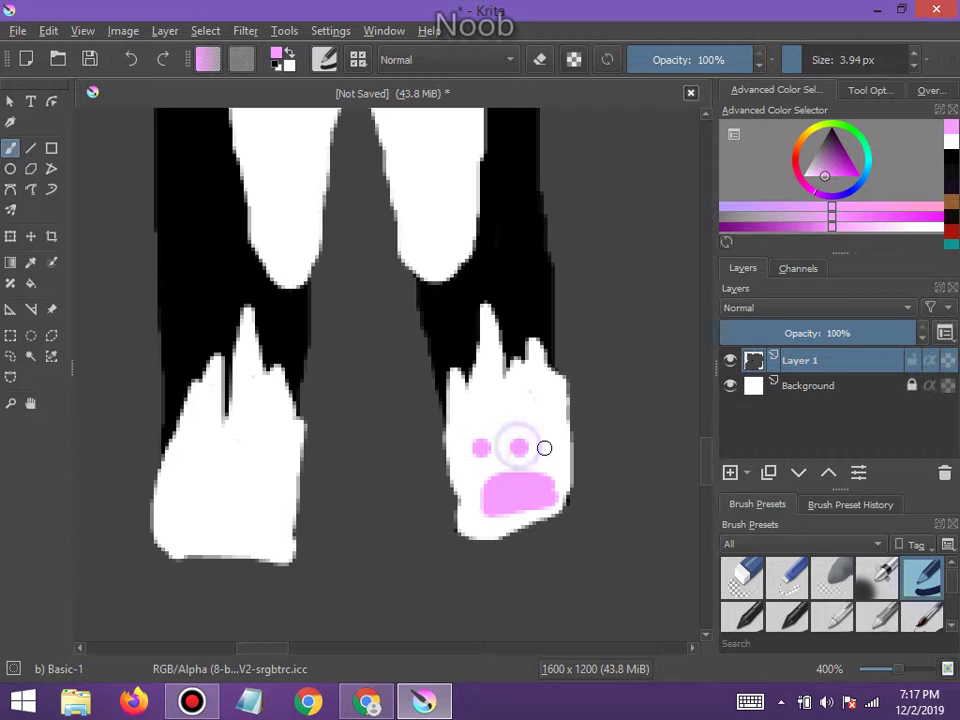
pyautogui.click(545, 447)
# Paint a filled light pink dome-shaped pad along the sole of the foot opposite the earpiece
pyautogui.moveTo(259, 543)
pyautogui.mouseDown()
pyautogui.moveTo(182, 538)
pyautogui.moveTo(202, 522)
pyautogui.moveTo(243, 526)
pyautogui.mouseUp()
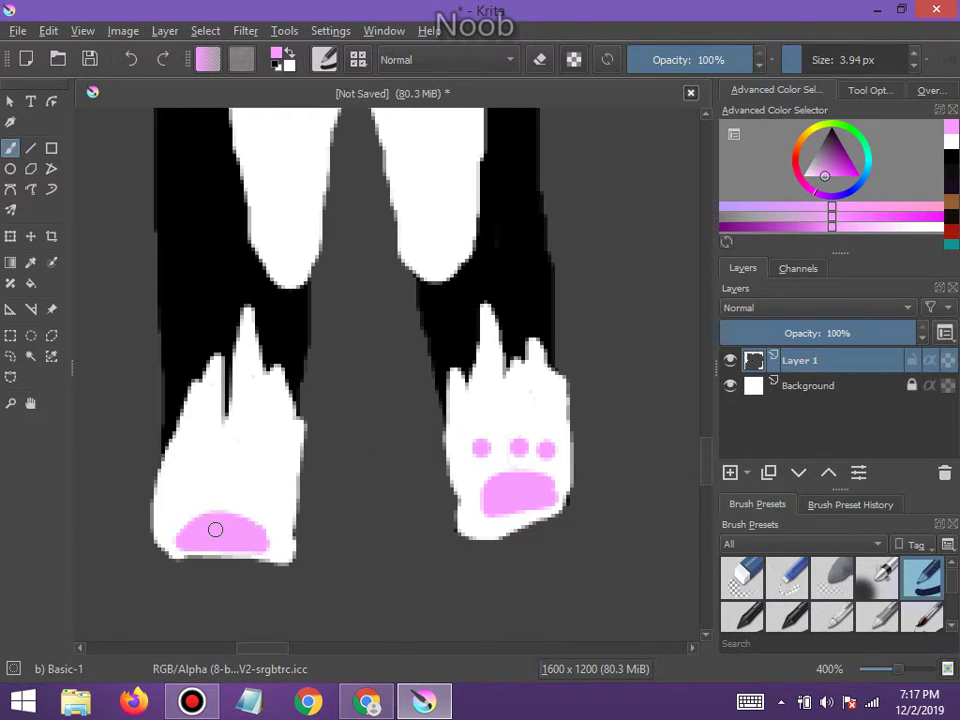
# Paint three round pink toe beans above the large pad on the character's left-hand foot with the 3.94 px brush
pyautogui.click(200, 494)
pyautogui.click(231, 496)
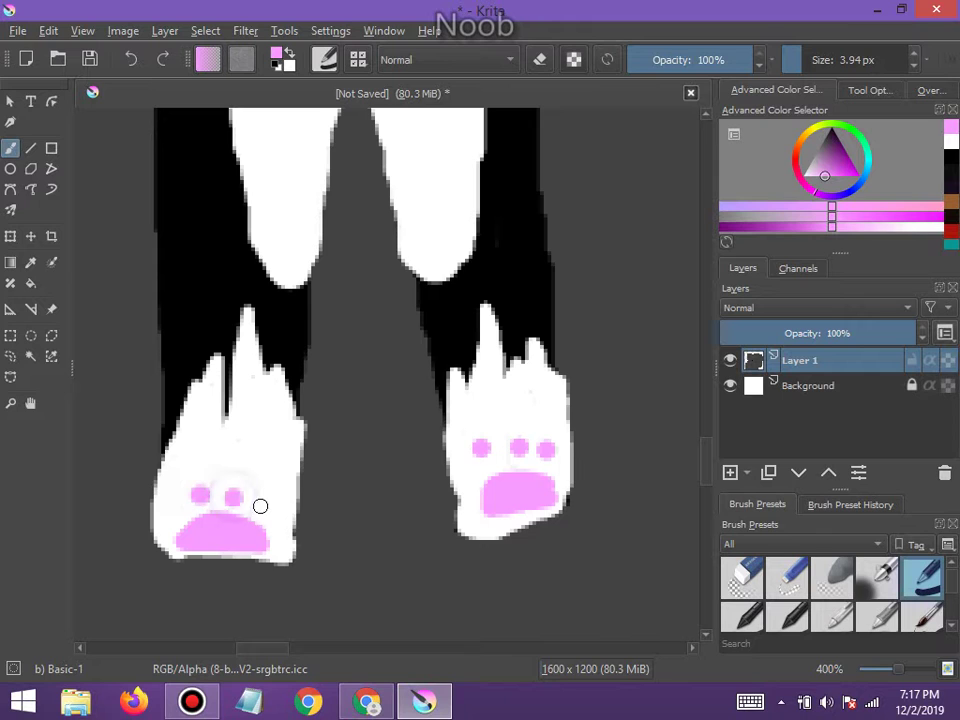
pyautogui.click(260, 509)
pyautogui.scroll(-5, 176, 512)
pyautogui.scroll(2, 158, 449)
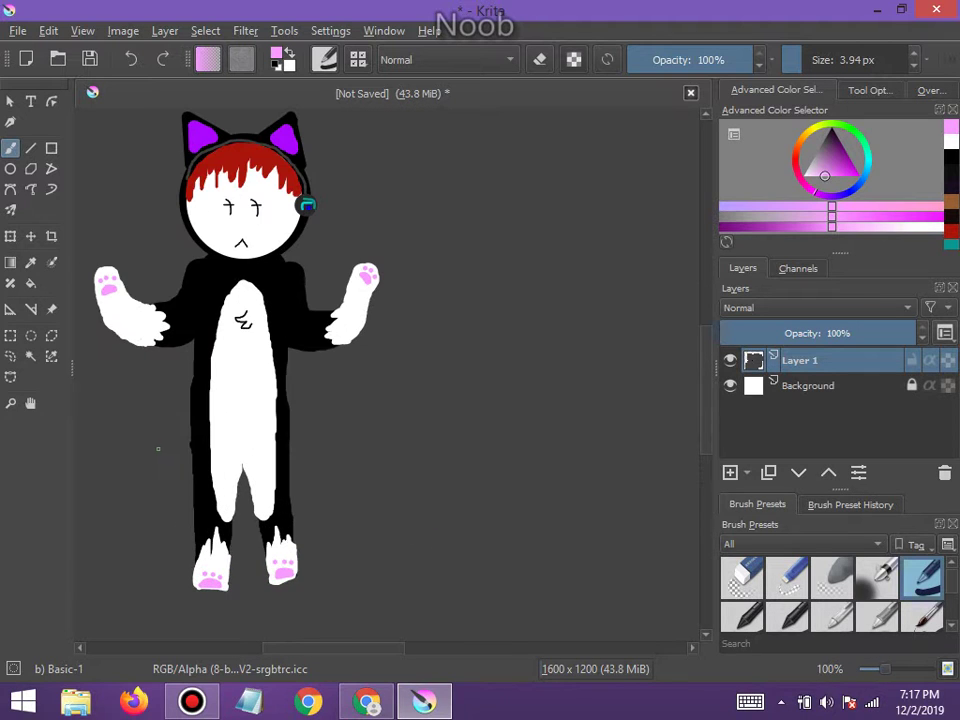
pyautogui.scroll(-2, 170, 456)
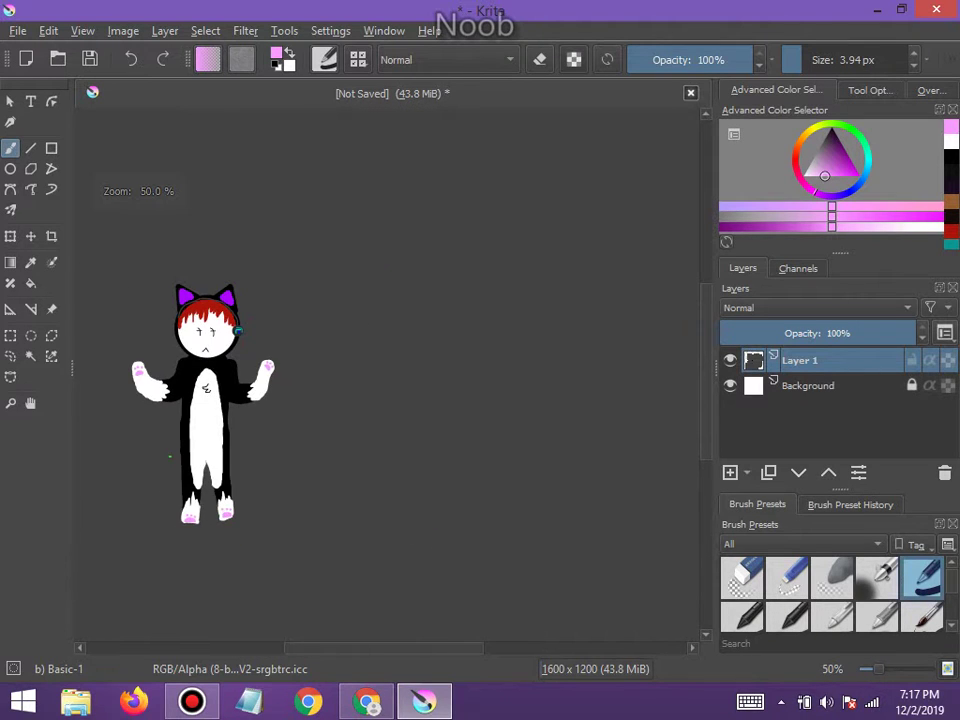
pyautogui.scroll(2, 168, 457)
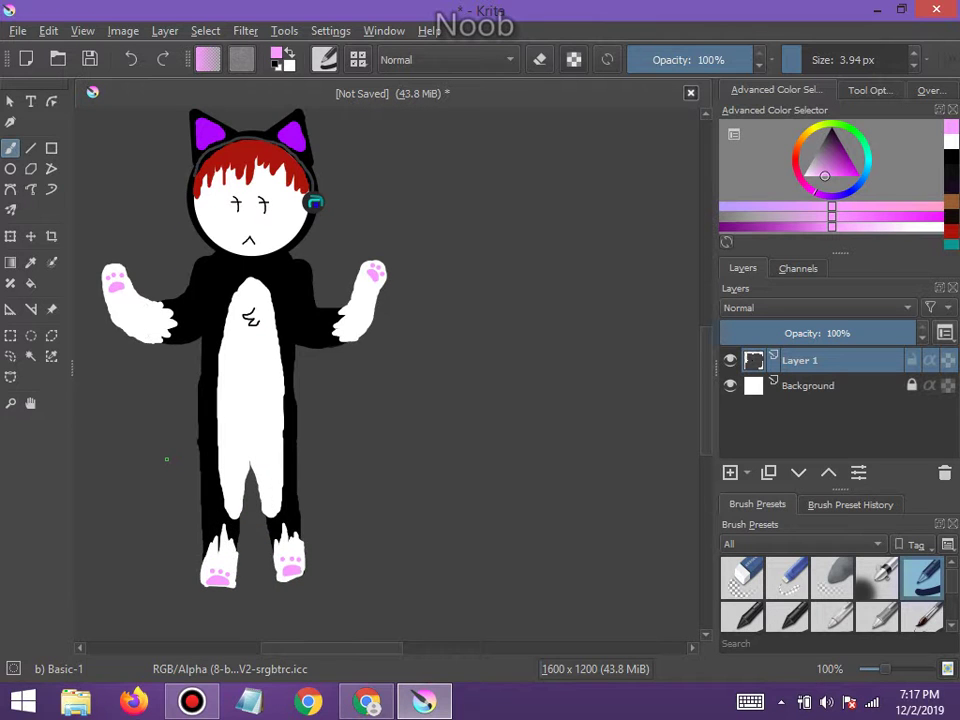
pyautogui.scroll(-3, 166, 459)
pyautogui.scroll(2, 166, 459)
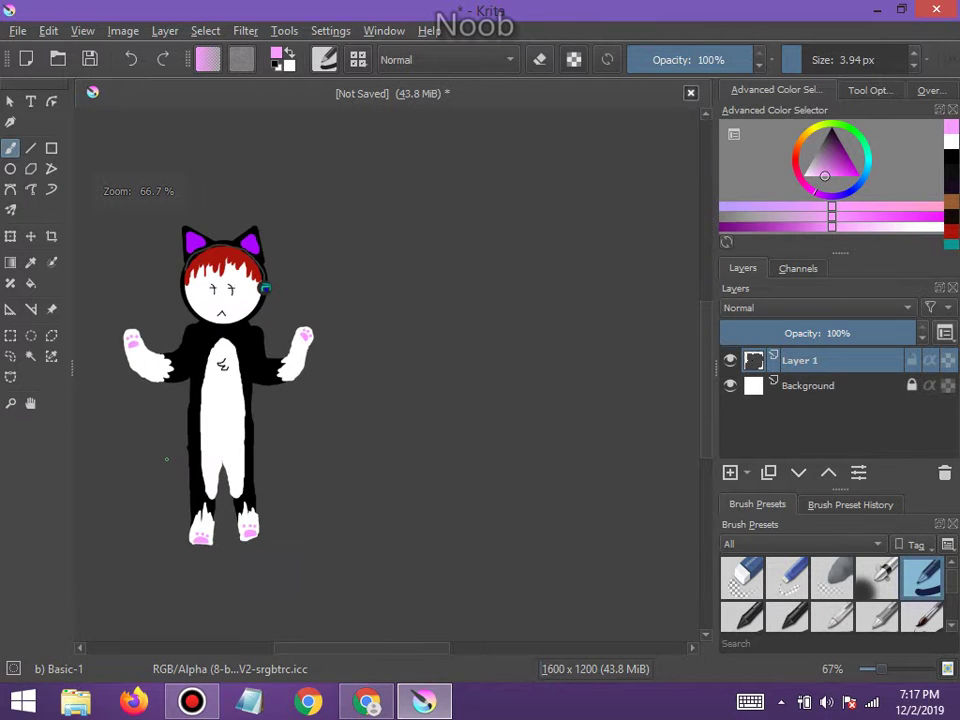
pyautogui.scroll(-1, 166, 460)
pyautogui.scroll(-1, 166, 459)
pyautogui.scroll(2, 166, 459)
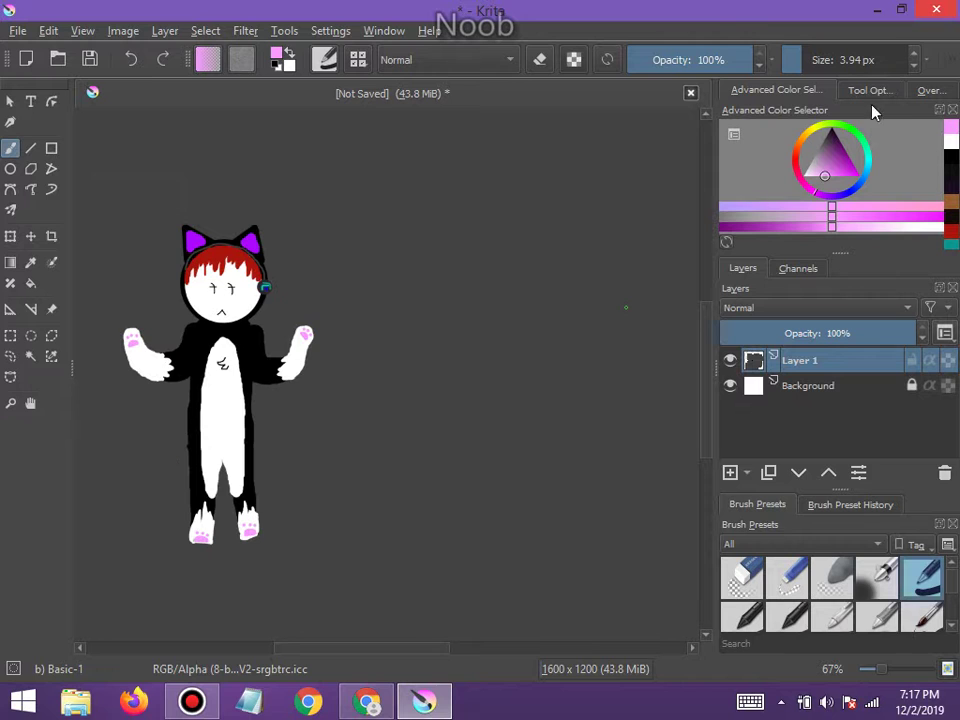
# Choose a very dark gray and draw a short horizontal line beside the character's leg as a bin's rim
pyautogui.moveTo(800, 188); pyautogui.dragTo(821, 142)
pyautogui.scroll(2, 326, 440)
pyautogui.scroll(-2, 291, 441)
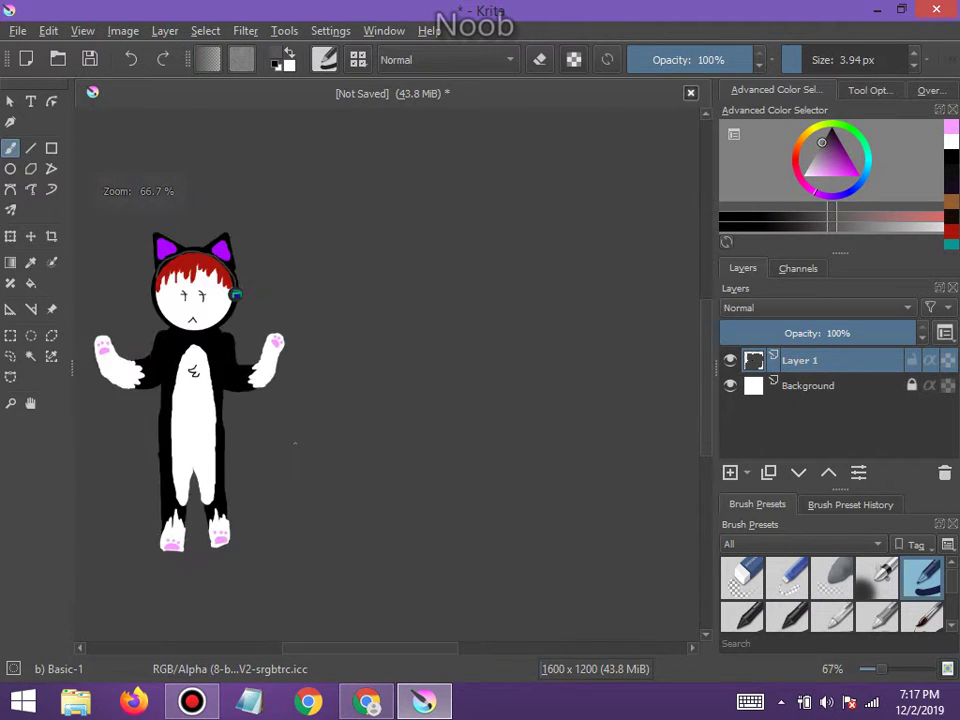
pyautogui.scroll(2, 236, 456)
pyautogui.moveTo(820, 150); pyautogui.dragTo(826, 135)
pyautogui.scroll(1, 265, 414)
pyautogui.moveTo(172, 414); pyautogui.dragTo(253, 416)
pyautogui.scroll(-3, 293, 418)
pyautogui.scroll(2, 255, 507)
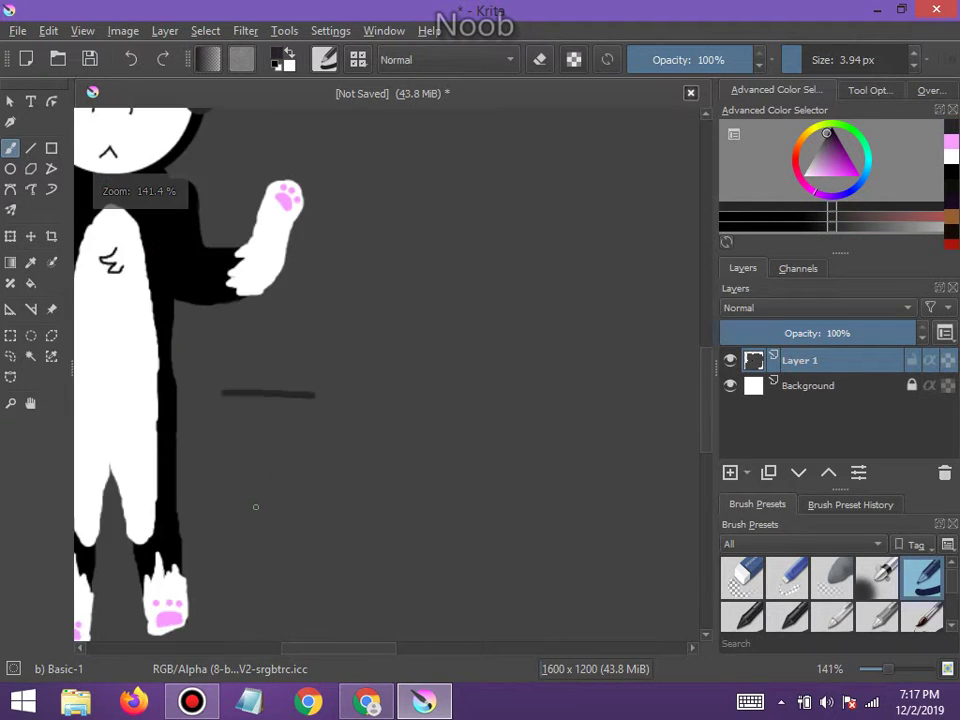
# Outline a tall bin body with a rounded base below the rim line and fill it using a 13.93 px brush
pyautogui.click(240, 395)
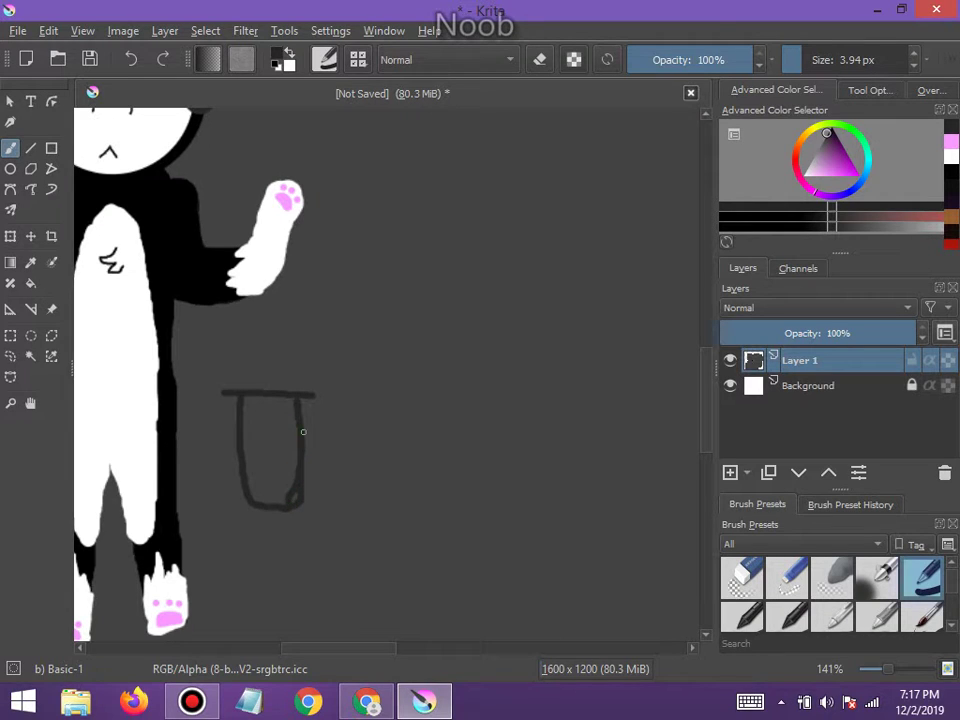
pyautogui.moveTo(816, 60); pyautogui.dragTo(826, 60)
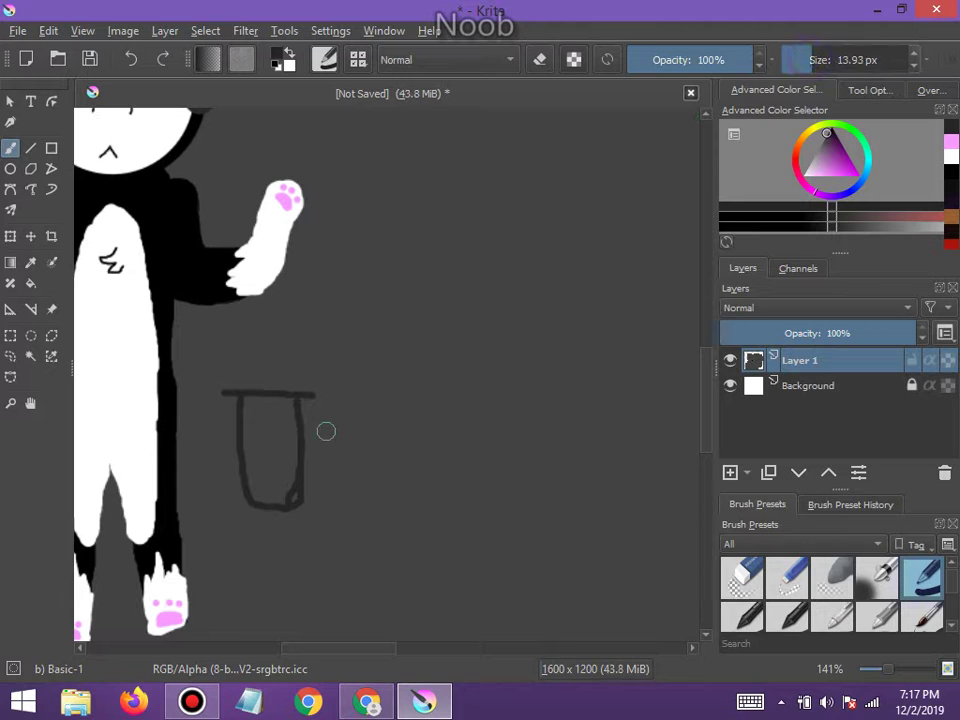
pyautogui.moveTo(285, 403)
pyautogui.mouseDown()
pyautogui.moveTo(283, 498)
pyautogui.moveTo(256, 489)
pyautogui.moveTo(250, 408)
pyautogui.moveTo(275, 406)
pyautogui.moveTo(271, 479)
pyautogui.mouseUp()
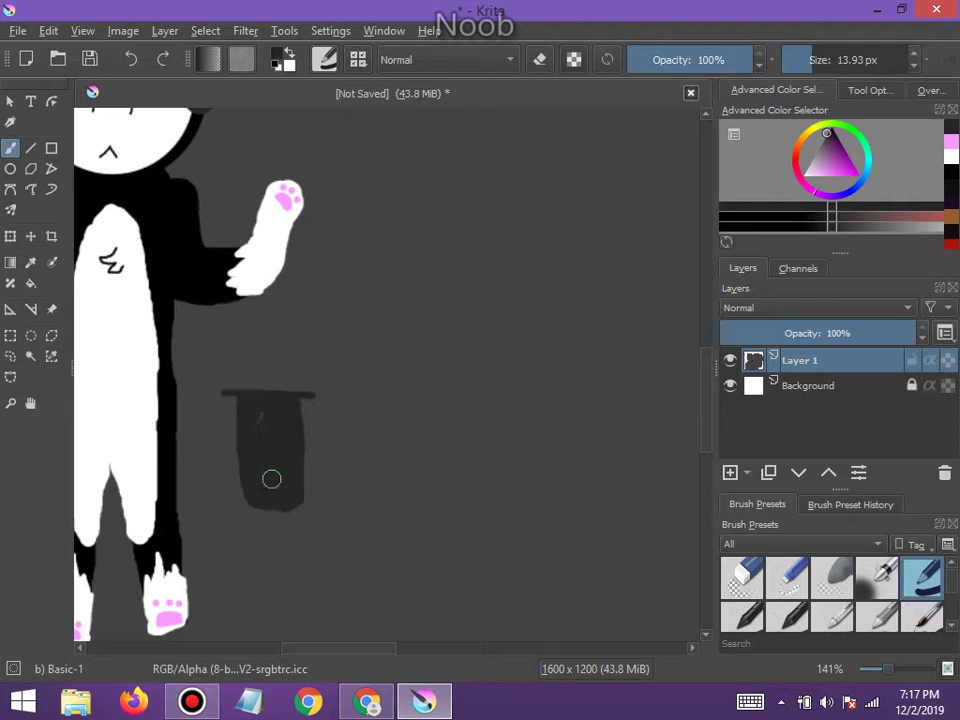
pyautogui.scroll(1, 262, 414)
pyautogui.scroll(-3, 265, 417)
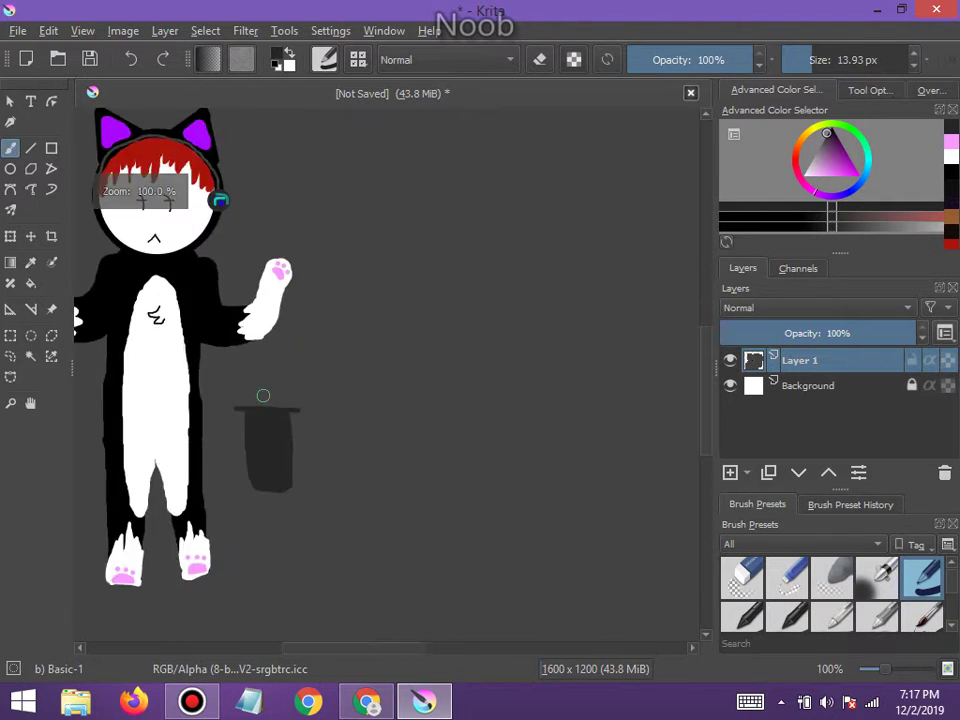
# Thicken the bin's rim along its upper edge with dark gray strokes from a 5.88 px brush
pyautogui.scroll(5, 257, 392)
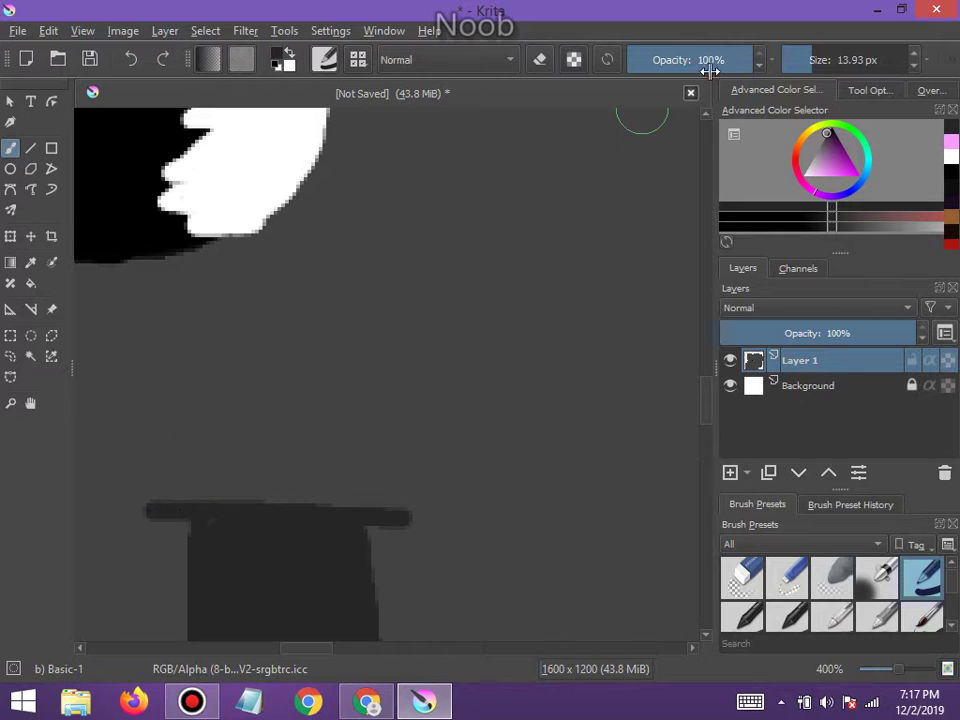
pyautogui.moveTo(810, 60); pyautogui.dragTo(762, 89)
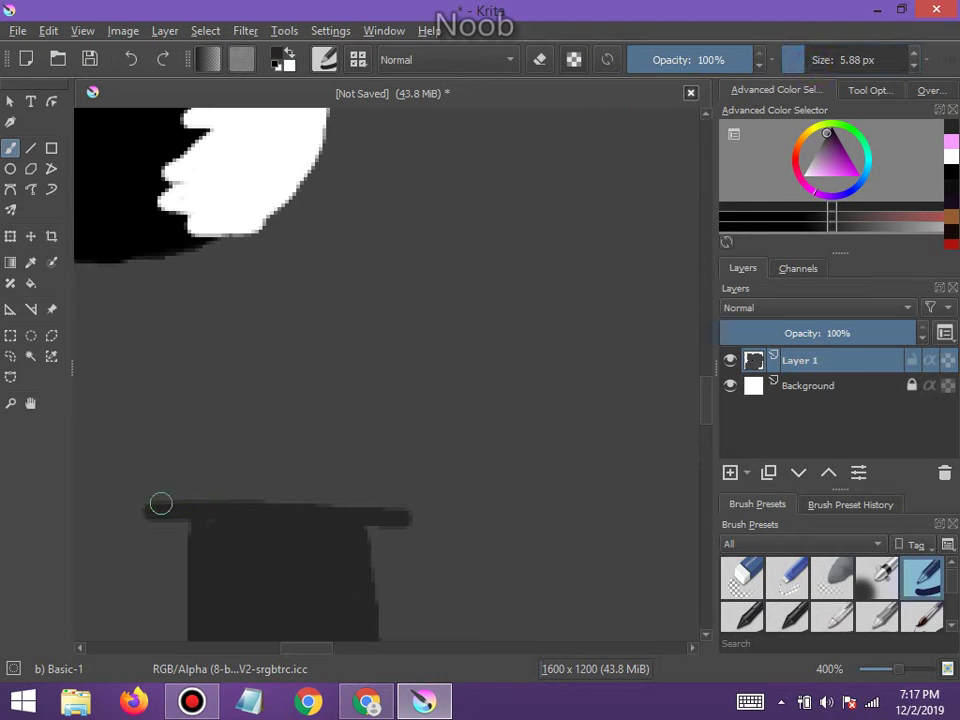
pyautogui.moveTo(159, 504)
pyautogui.mouseDown()
pyautogui.moveTo(347, 497)
pyautogui.moveTo(399, 508)
pyautogui.mouseUp()
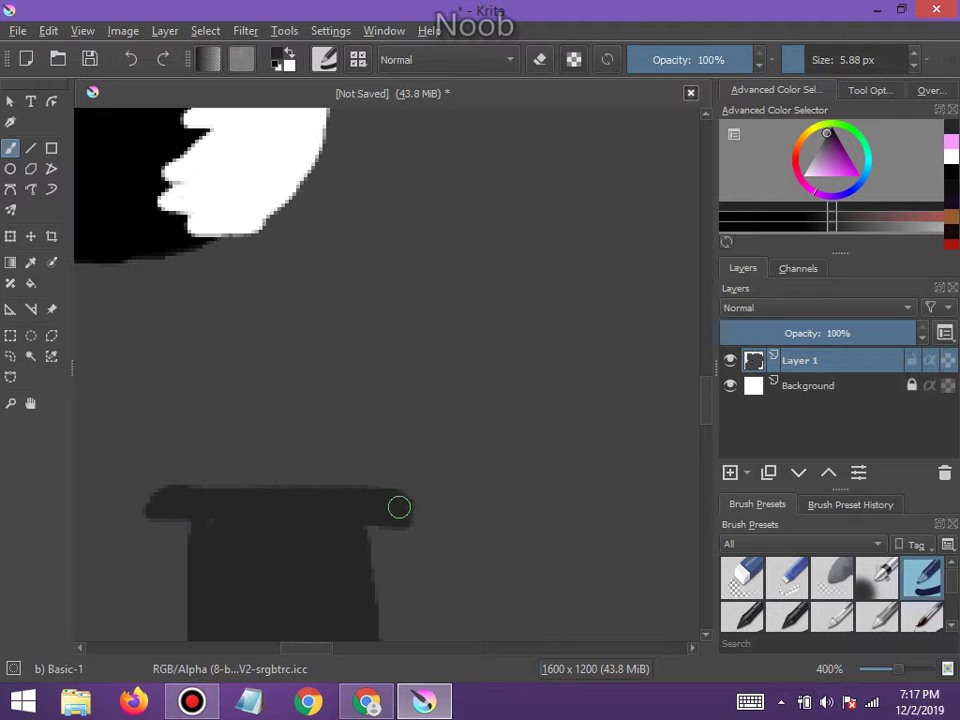
pyautogui.scroll(-4, 216, 521)
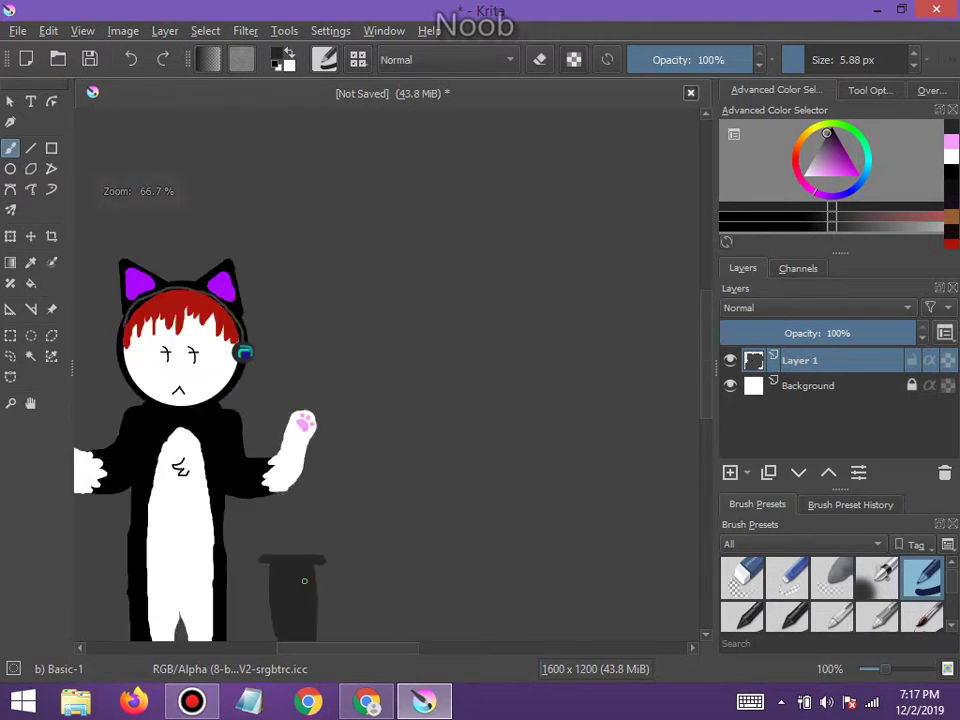
pyautogui.scroll(4, 298, 601)
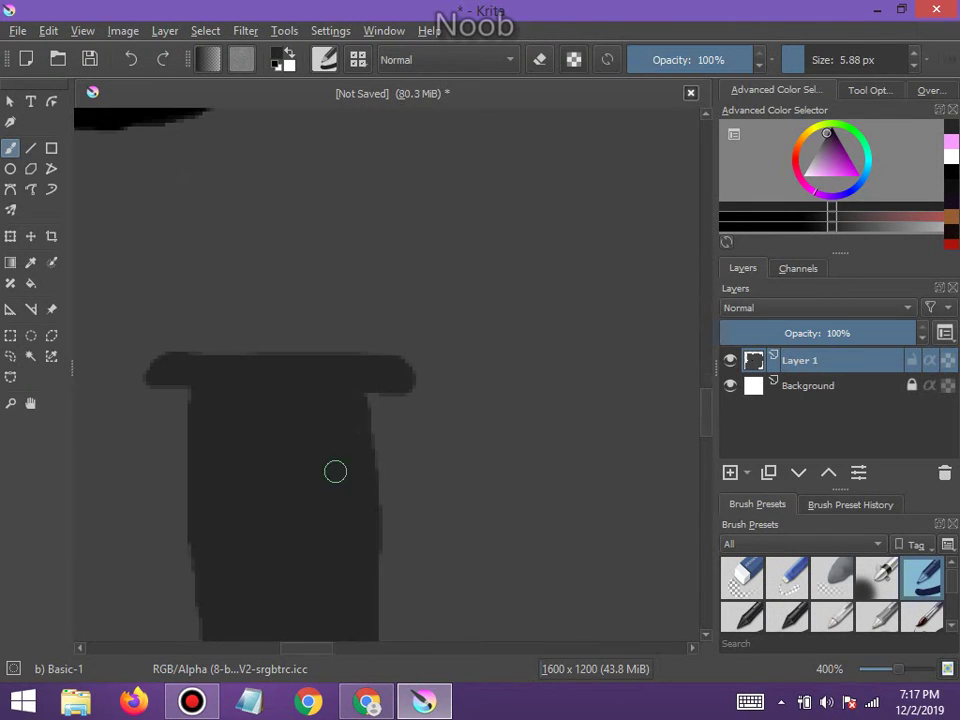
# Switch to black with a 0.10 px brush and scribble a small dark opening in the middle of the bin's rim
pyautogui.scroll(-1, 301, 531)
pyautogui.scroll(-3, 287, 495)
pyautogui.scroll(3, 270, 546)
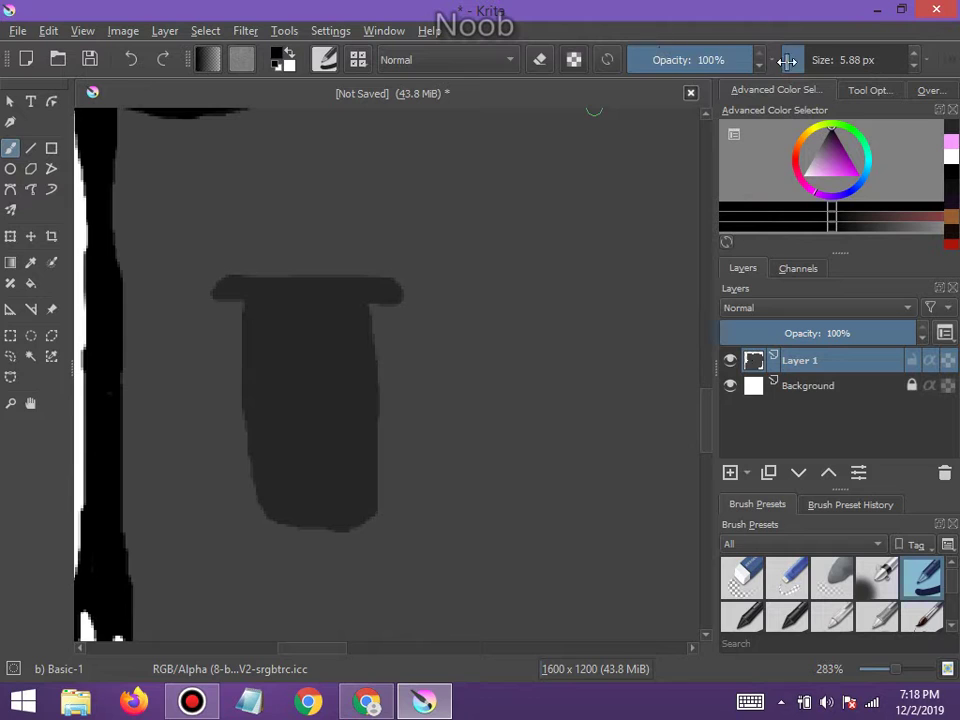
pyautogui.moveTo(800, 62); pyautogui.dragTo(784, 62)
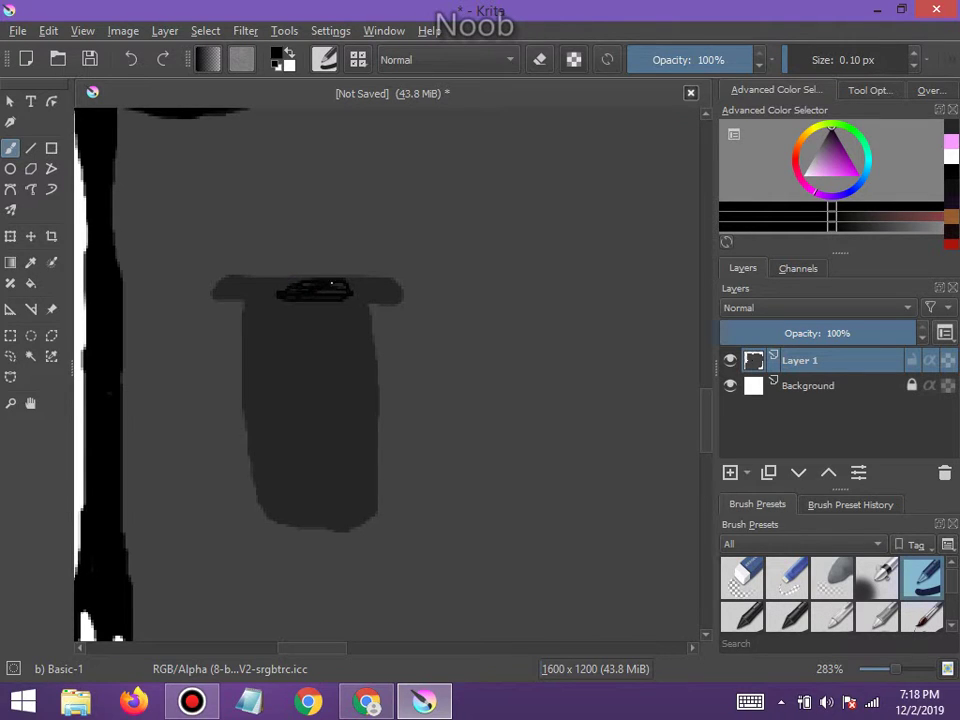
# Draw thin black diagonal lines crossing each other over the bin body to form a mesh pattern
pyautogui.moveTo(280, 293)
pyautogui.mouseDown()
pyautogui.moveTo(350, 291)
pyautogui.moveTo(296, 340)
pyautogui.mouseUp()
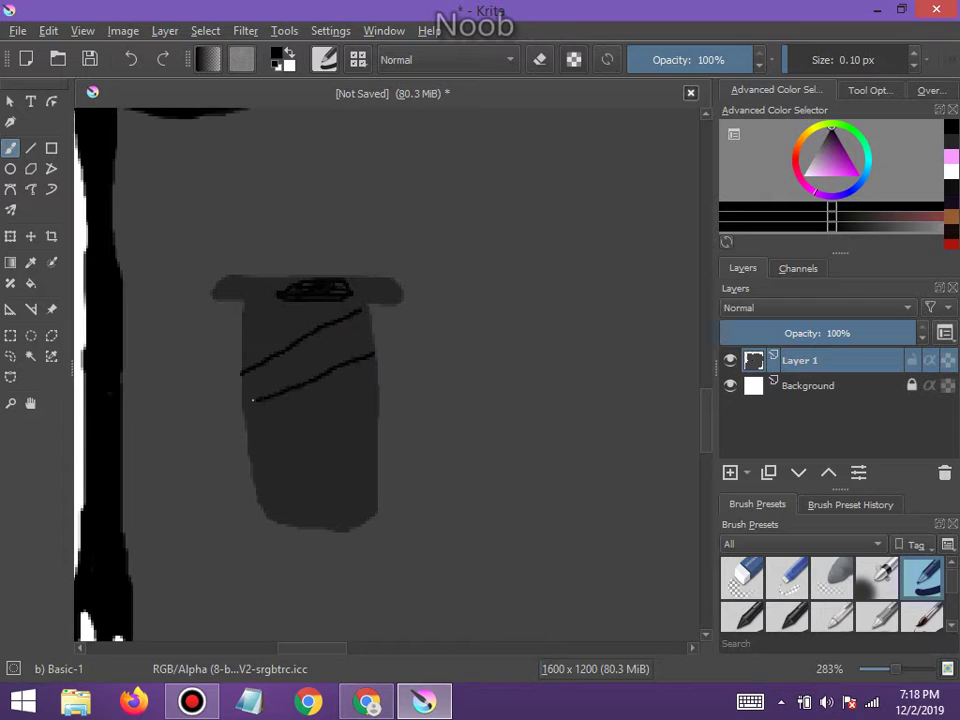
pyautogui.moveTo(377, 394)
pyautogui.mouseDown()
pyautogui.moveTo(249, 441)
pyautogui.moveTo(333, 447)
pyautogui.mouseUp()
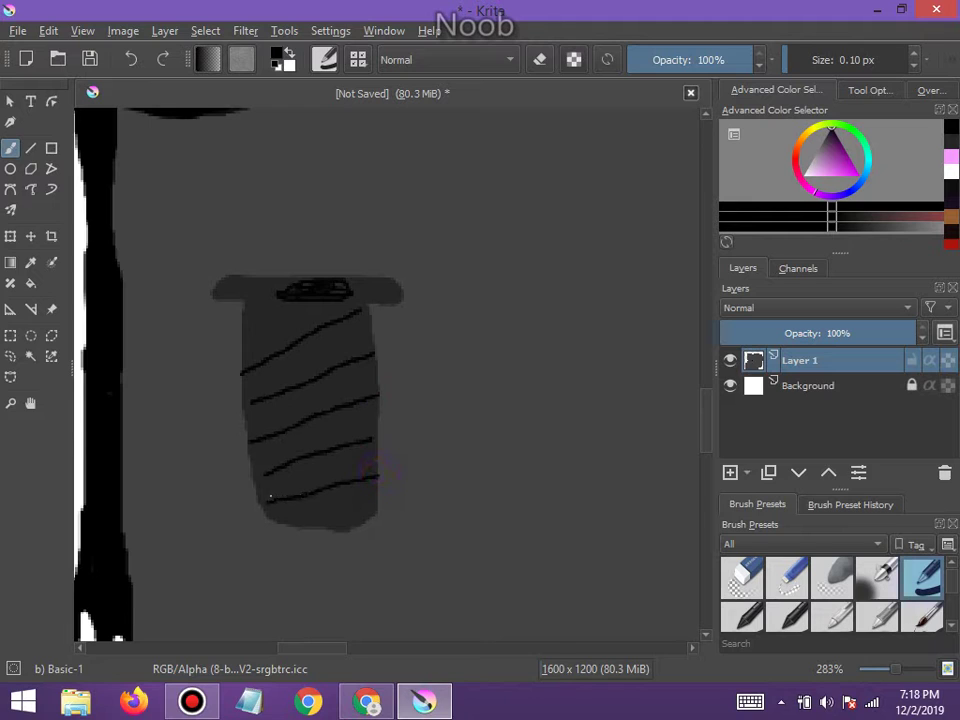
pyautogui.moveTo(249, 308); pyautogui.dragTo(266, 347)
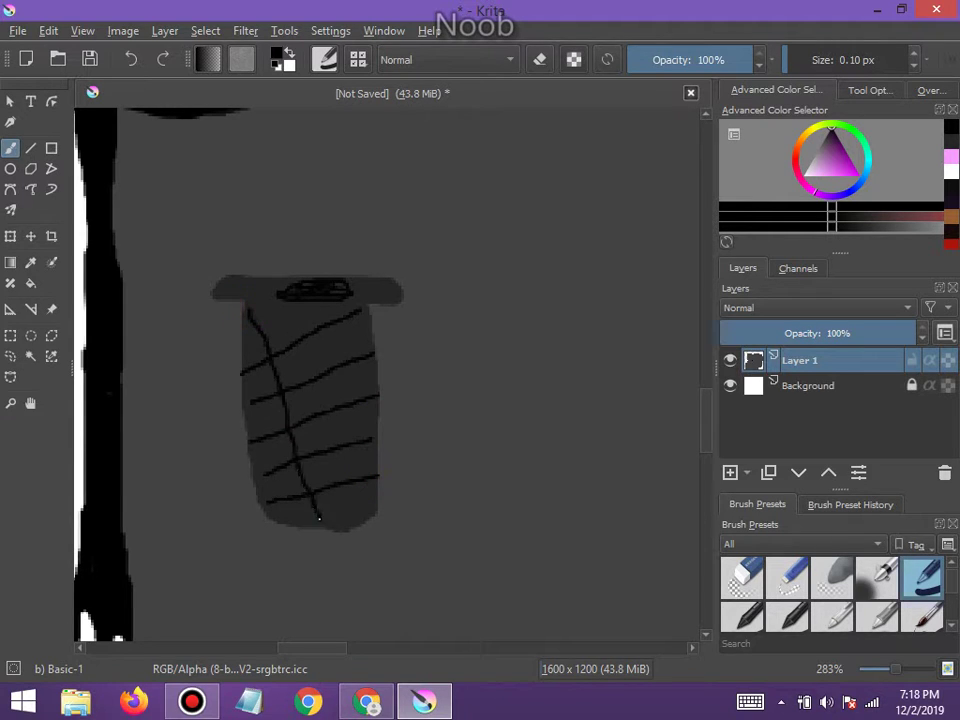
pyautogui.moveTo(290, 310); pyautogui.dragTo(326, 405)
pyautogui.scroll(-4, 372, 505)
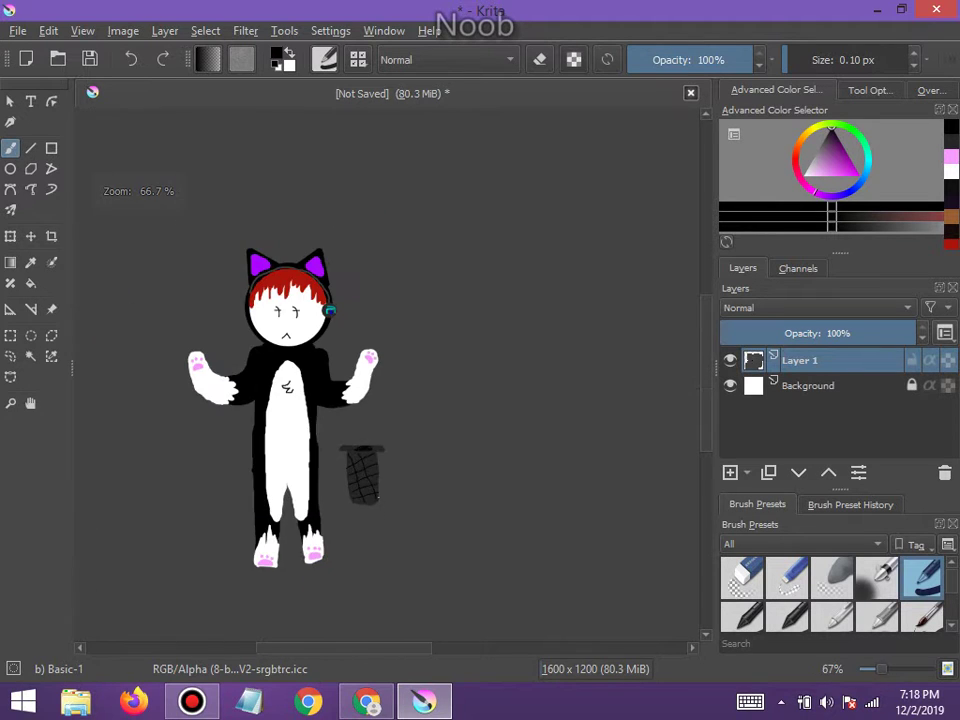
pyautogui.scroll(2, 364, 480)
pyautogui.scroll(-3, 355, 470)
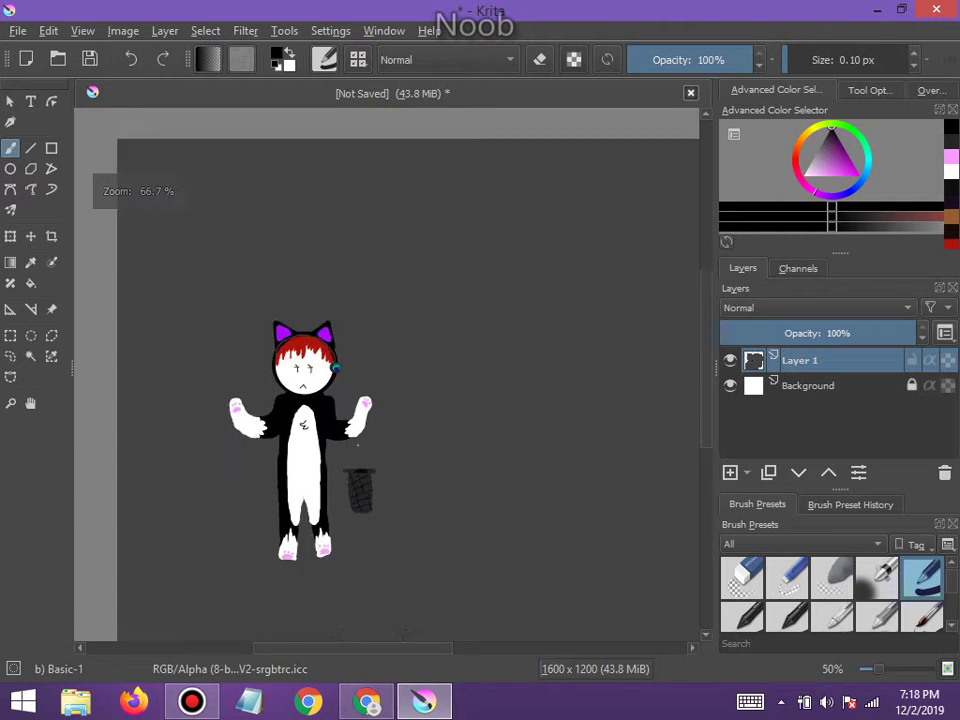
pyautogui.scroll(6, 343, 462)
pyautogui.scroll(-2, 352, 585)
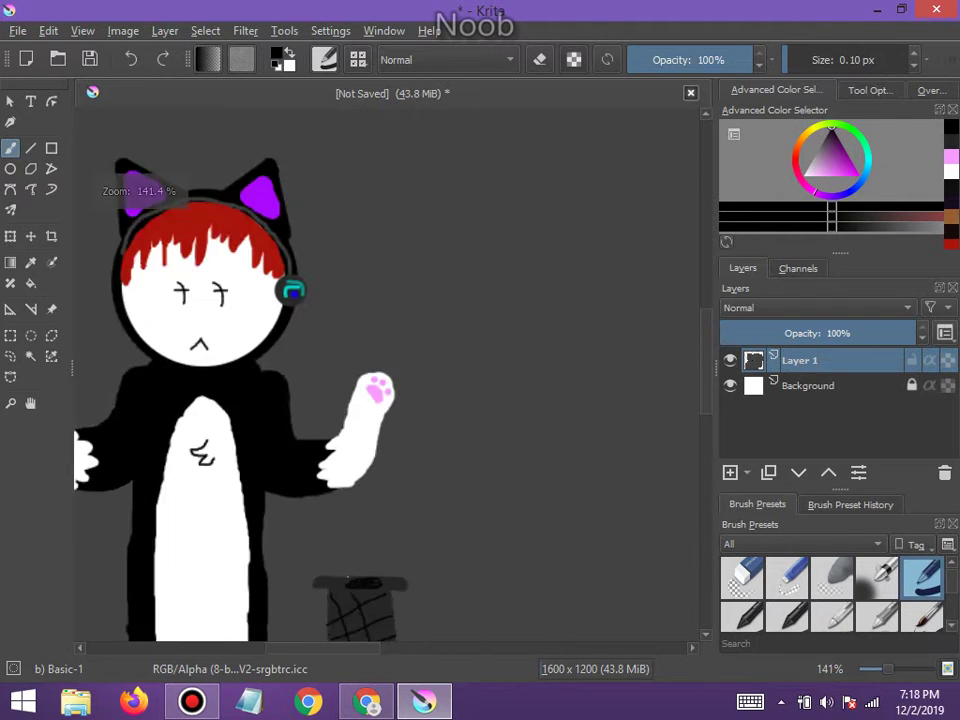
pyautogui.scroll(1, 349, 587)
pyautogui.scroll(1, 349, 587)
pyautogui.scroll(-4, 349, 595)
pyautogui.scroll(-4, 350, 605)
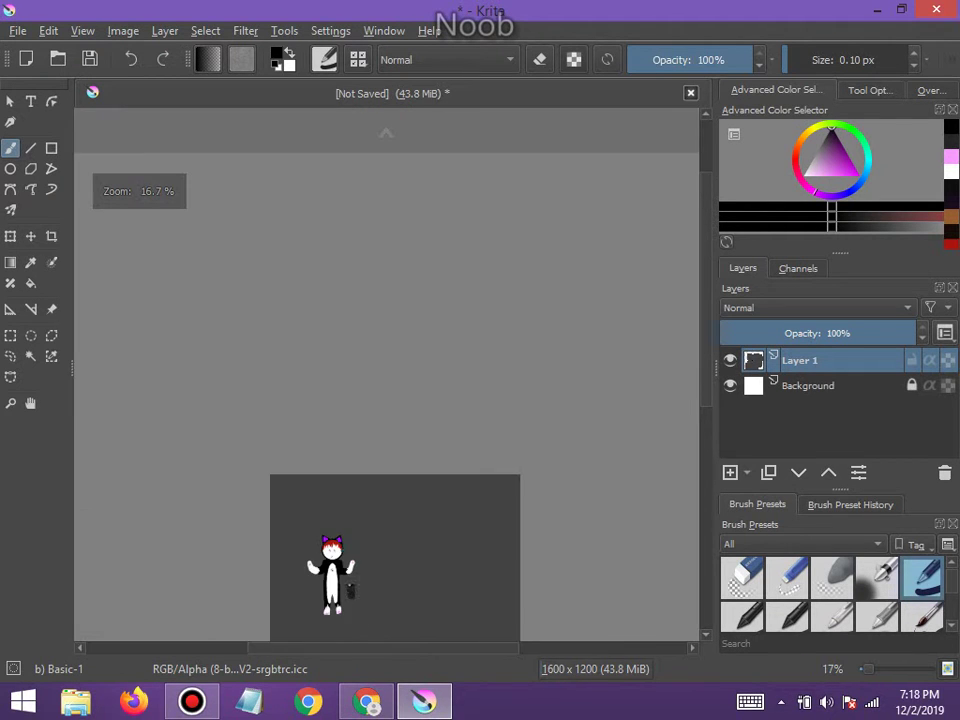
# Handwrite small black lettering just above the bin's rim
pyautogui.scroll(2, 350, 612)
pyautogui.scroll(5, 350, 612)
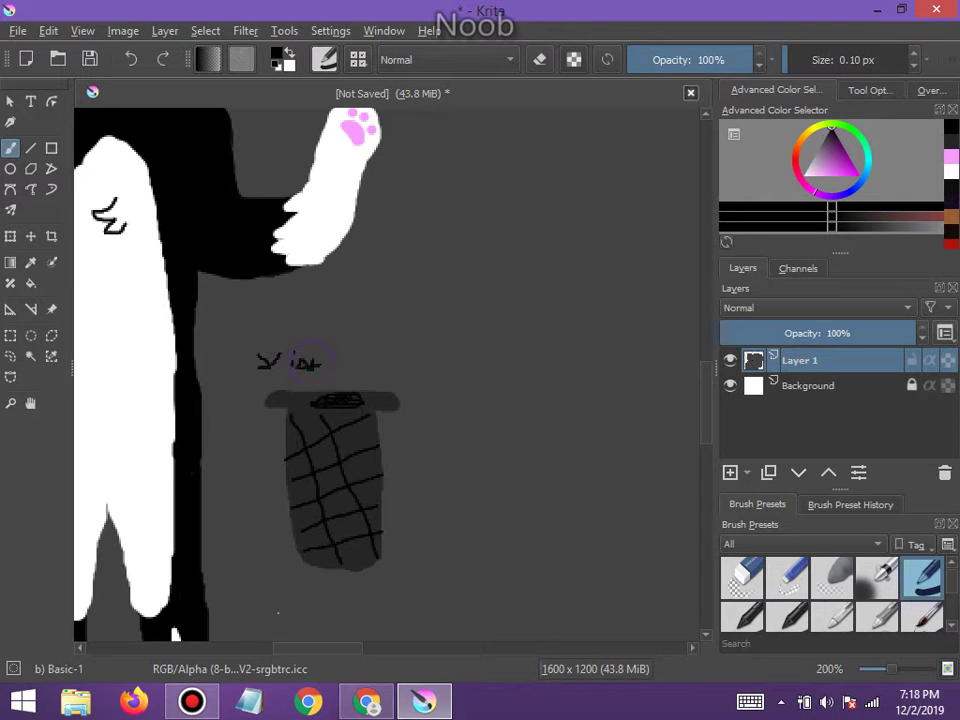
# Check the Bandicam recorder window and the YouTube video in Chrome, and return to the Krita drawing
pyautogui.click(191, 702)
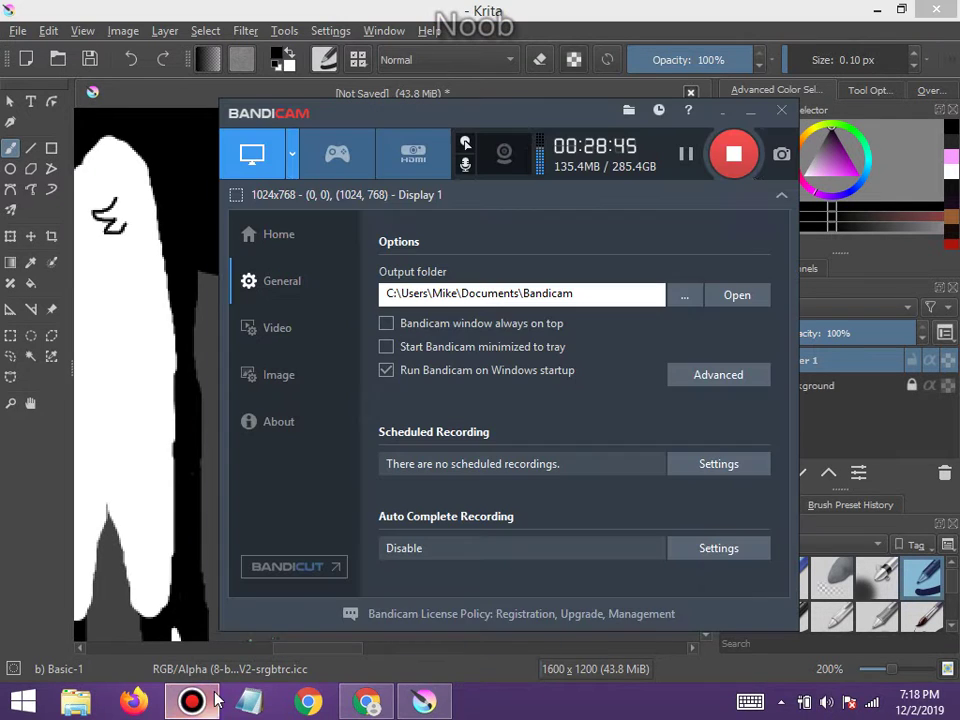
pyautogui.click(755, 118)
pyautogui.click(367, 702)
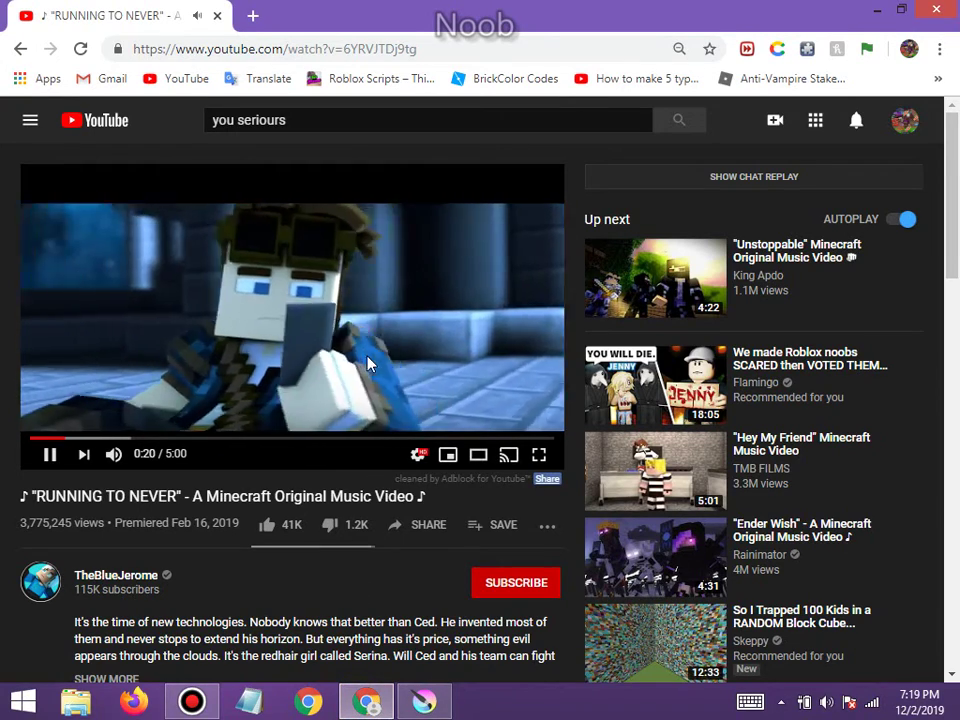
pyautogui.click(424, 706)
# Choose a light tan color, set the brush size to 106.29 px, and stamp a round head in the empty area beside the bin
pyautogui.scroll(-4, 430, 457)
pyautogui.scroll(2, 430, 457)
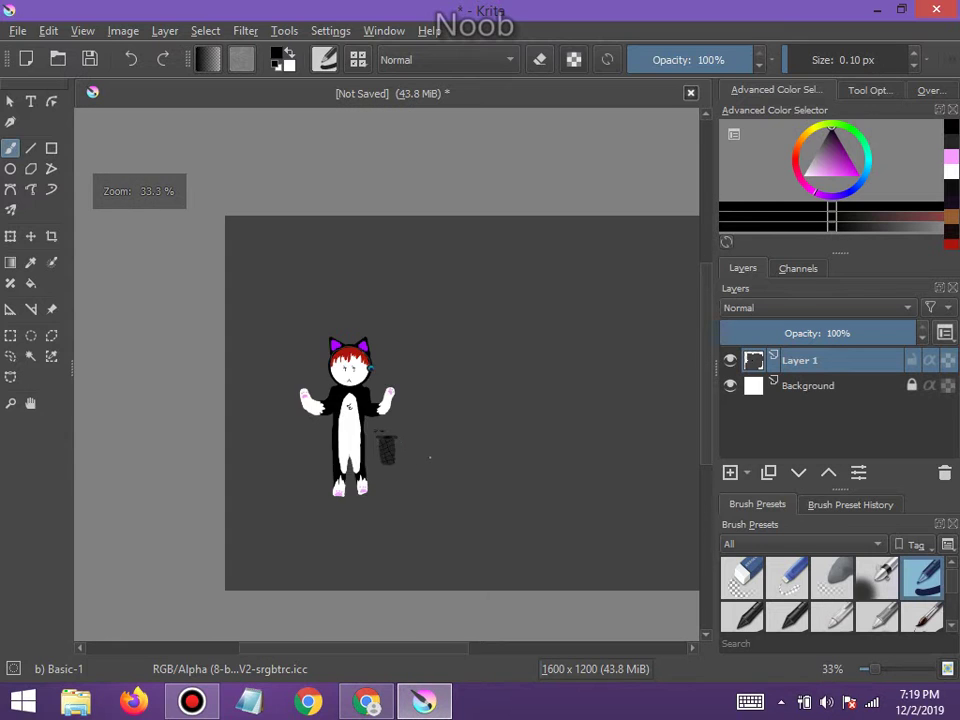
pyautogui.scroll(2, 365, 455)
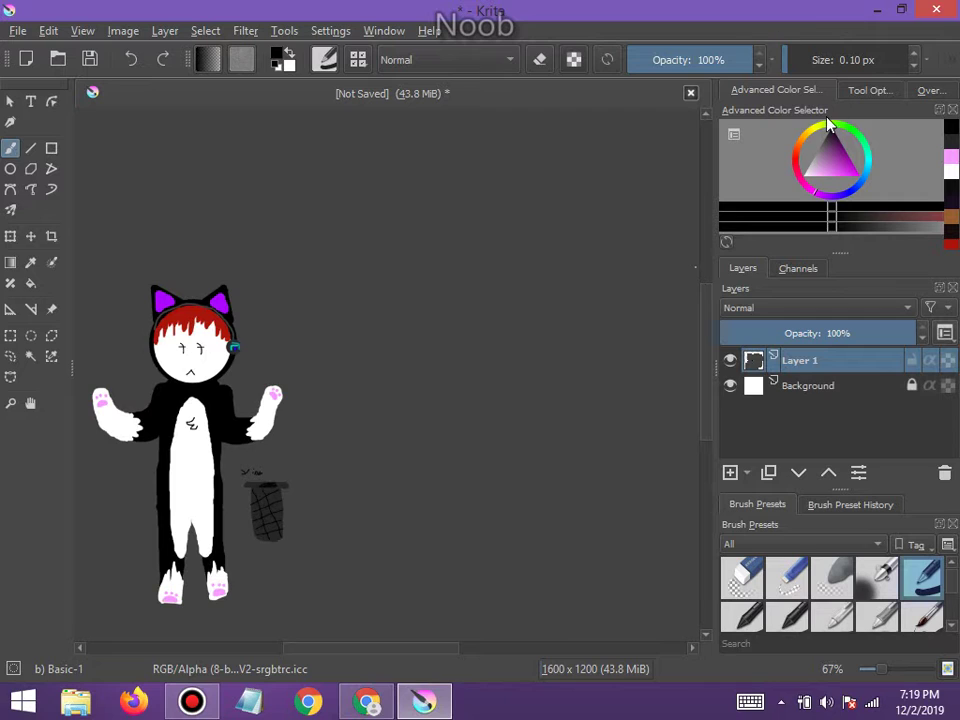
pyautogui.moveTo(811, 146); pyautogui.dragTo(818, 170)
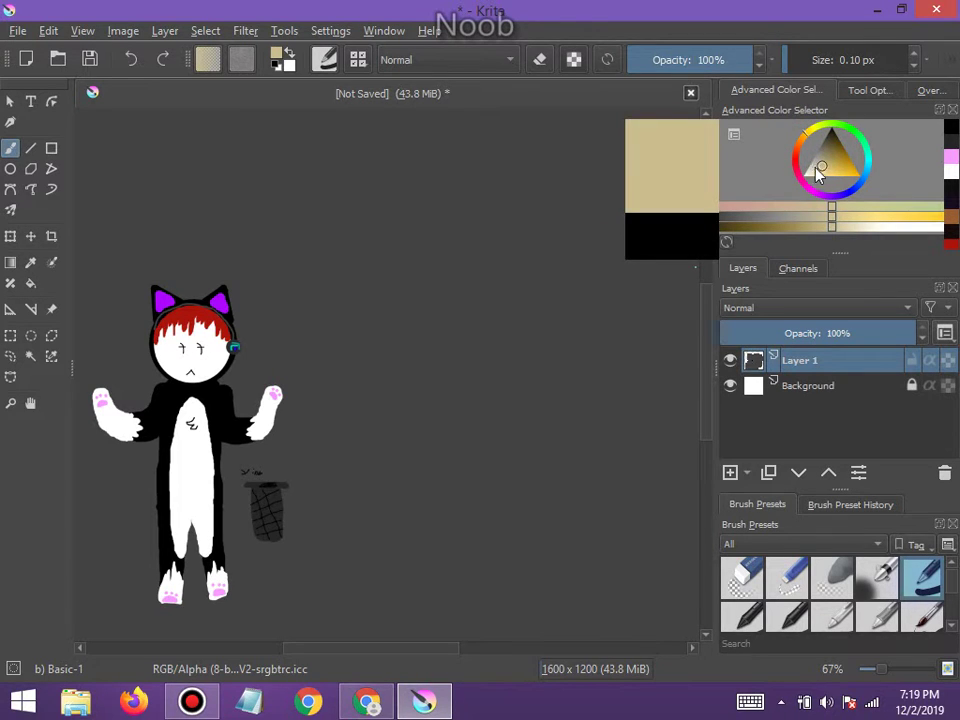
pyautogui.moveTo(790, 60); pyautogui.dragTo(900, 60)
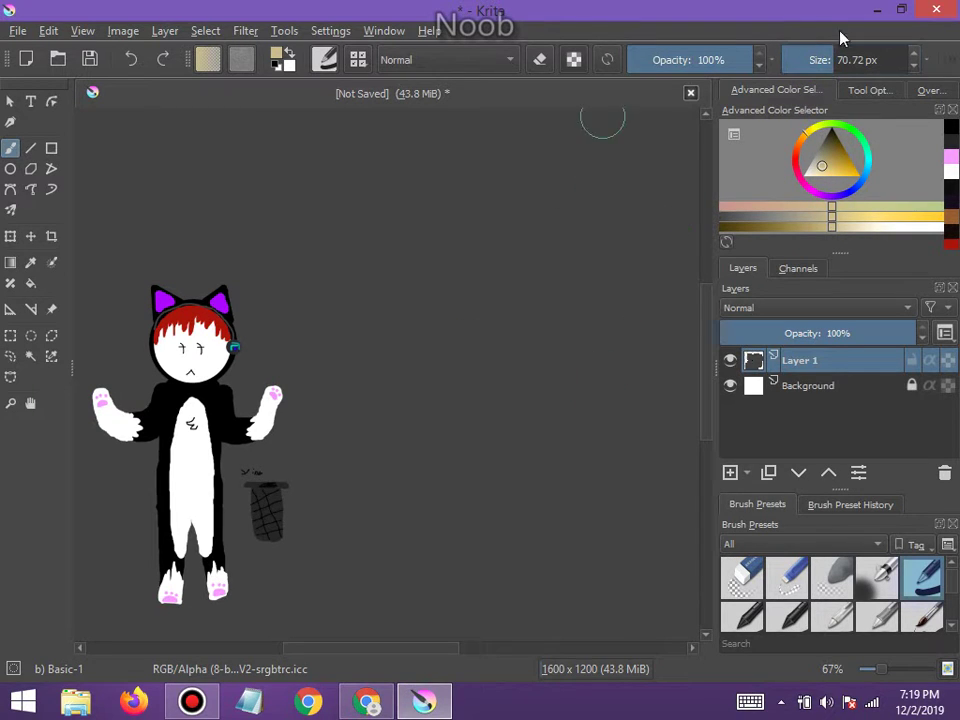
pyautogui.moveTo(840, 58); pyautogui.dragTo(865, 58)
pyautogui.click(553, 316)
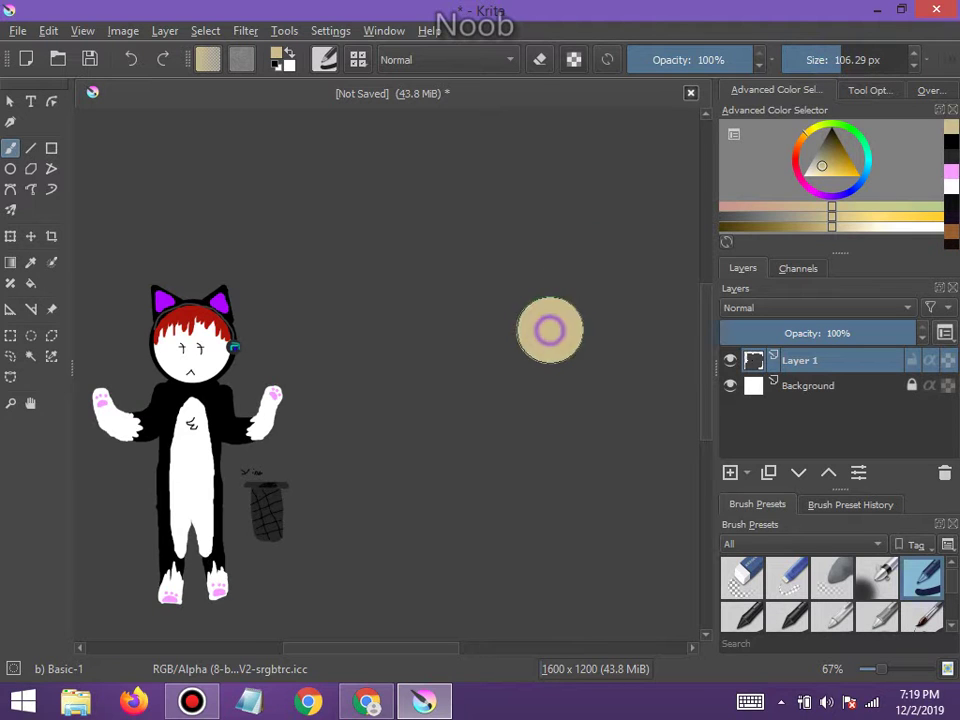
pyautogui.scroll(-2, 574, 321)
pyautogui.scroll(6, 561, 321)
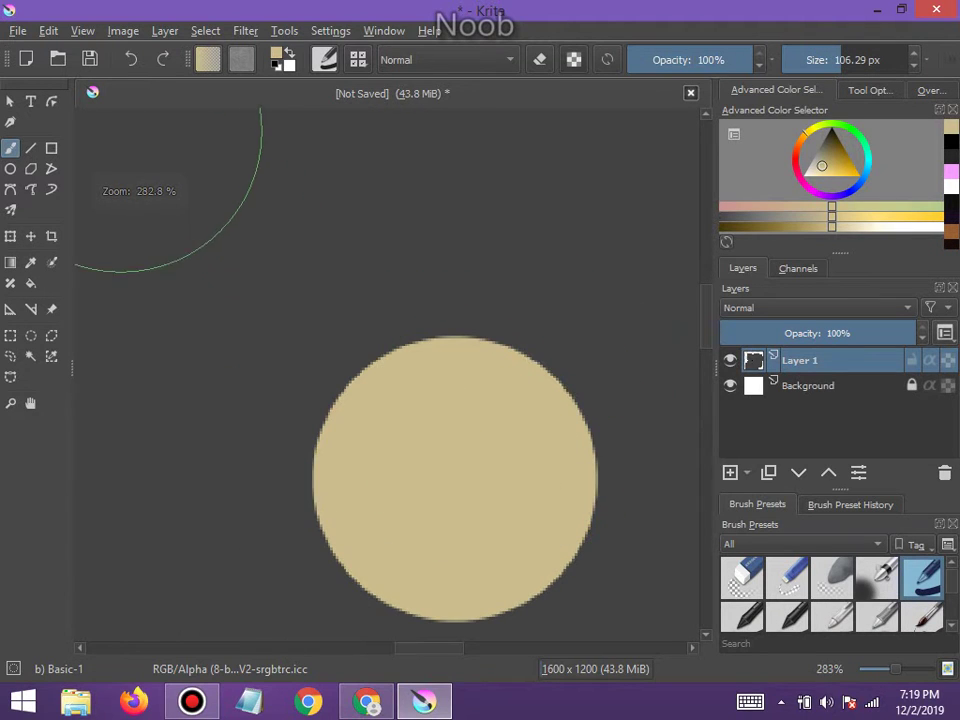
# Undo the tan head stamp and stamp the head again in a slightly more saturated yellowish tan
pyautogui.click(130, 59)
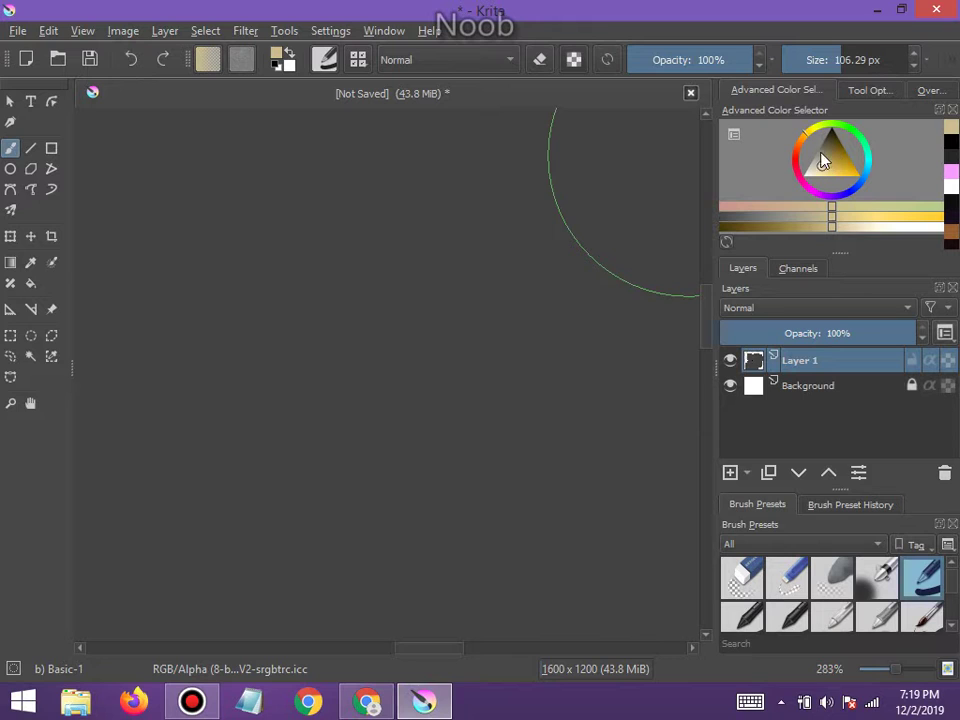
pyautogui.moveTo(812, 139)
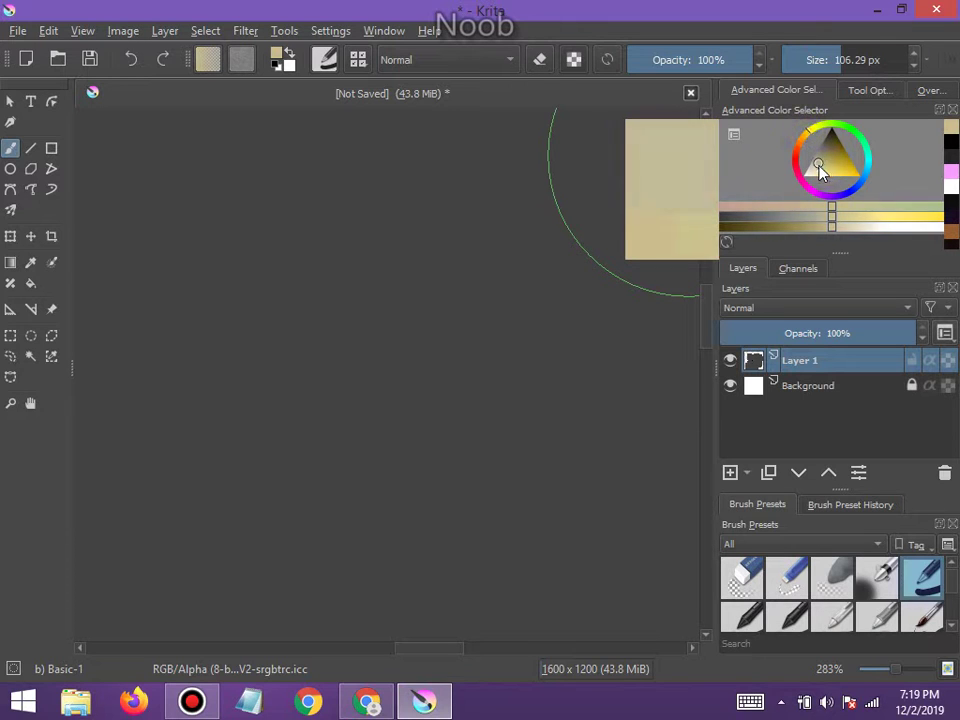
pyautogui.click(824, 159)
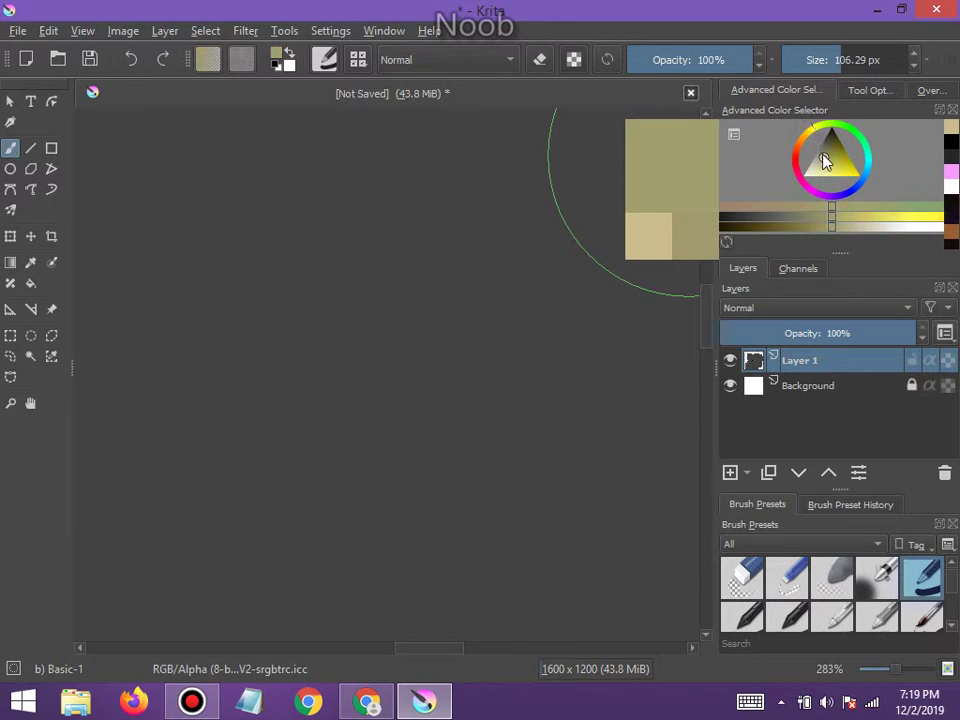
pyautogui.moveTo(825, 161); pyautogui.dragTo(828, 174)
pyautogui.click(810, 133)
pyautogui.click(829, 157)
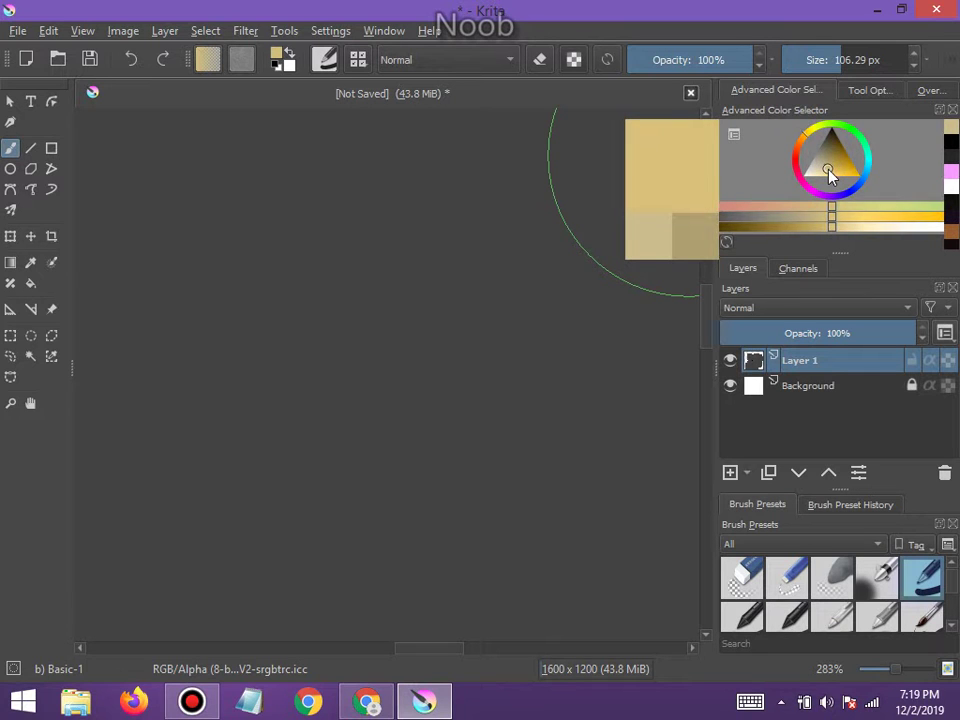
pyautogui.click(464, 400)
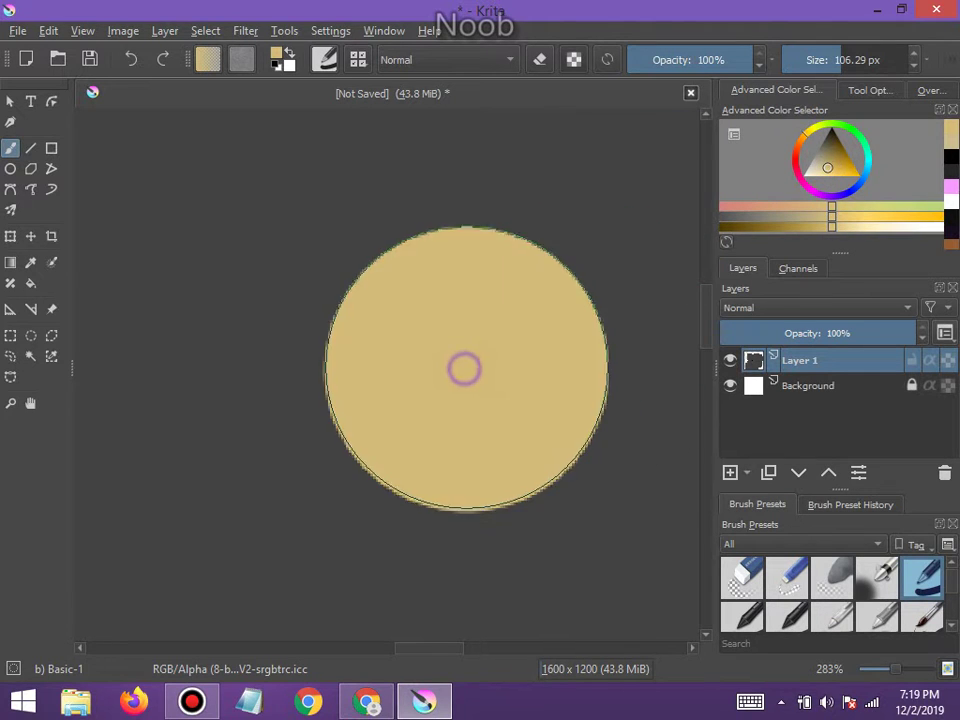
# Examine the new tan head's size and placement relative to the cat-onesie character and the whole canvas
pyautogui.scroll(-5, 449, 390)
pyautogui.scroll(3, 449, 394)
pyautogui.scroll(-4, 422, 410)
pyautogui.scroll(2, 424, 430)
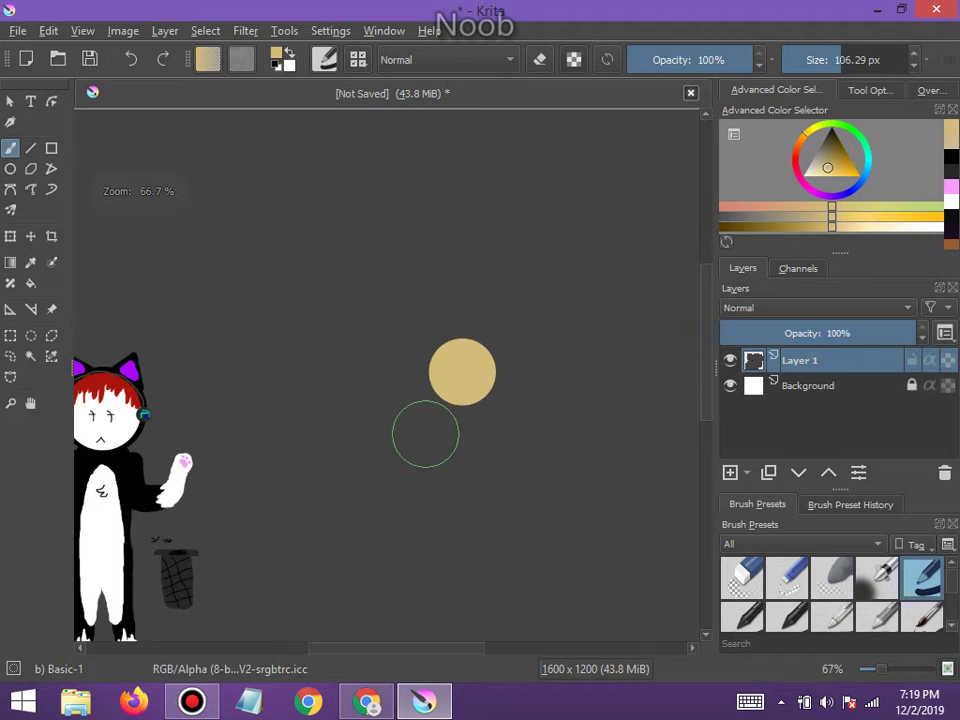
pyautogui.scroll(1, 430, 432)
pyautogui.scroll(-2, 420, 428)
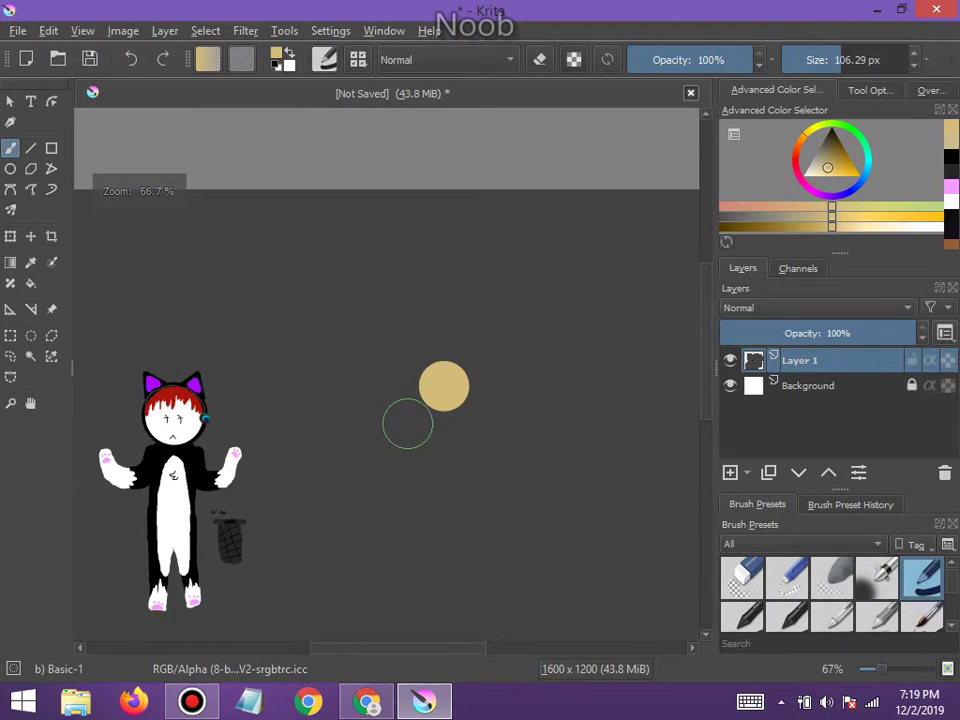
pyautogui.scroll(3, 430, 412)
pyautogui.scroll(-7, 446, 415)
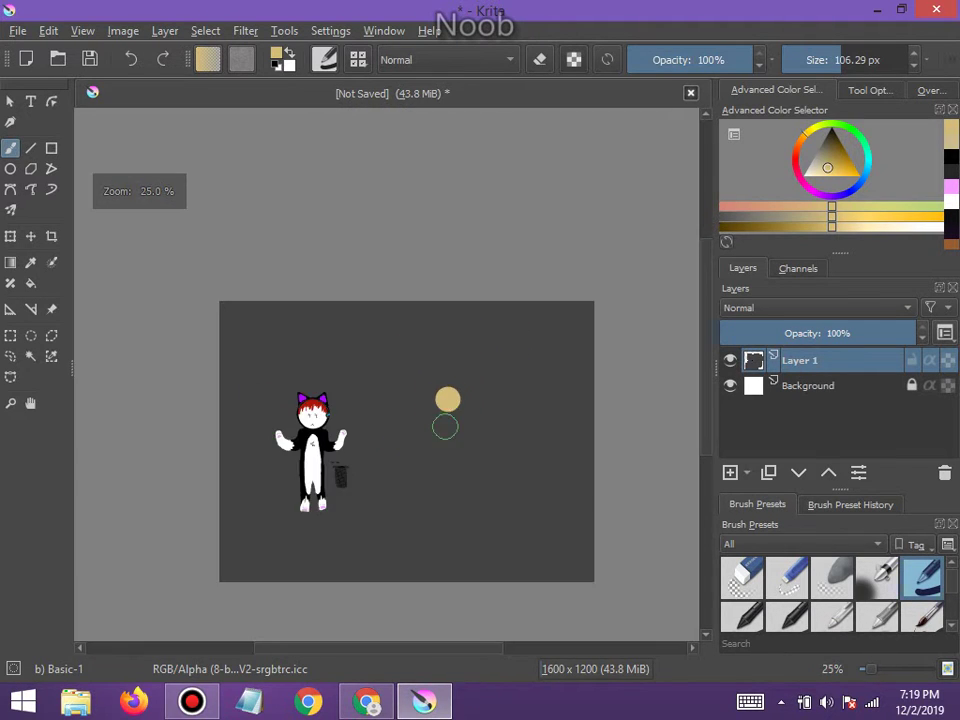
pyautogui.scroll(6, 446, 426)
pyautogui.scroll(-2, 505, 260)
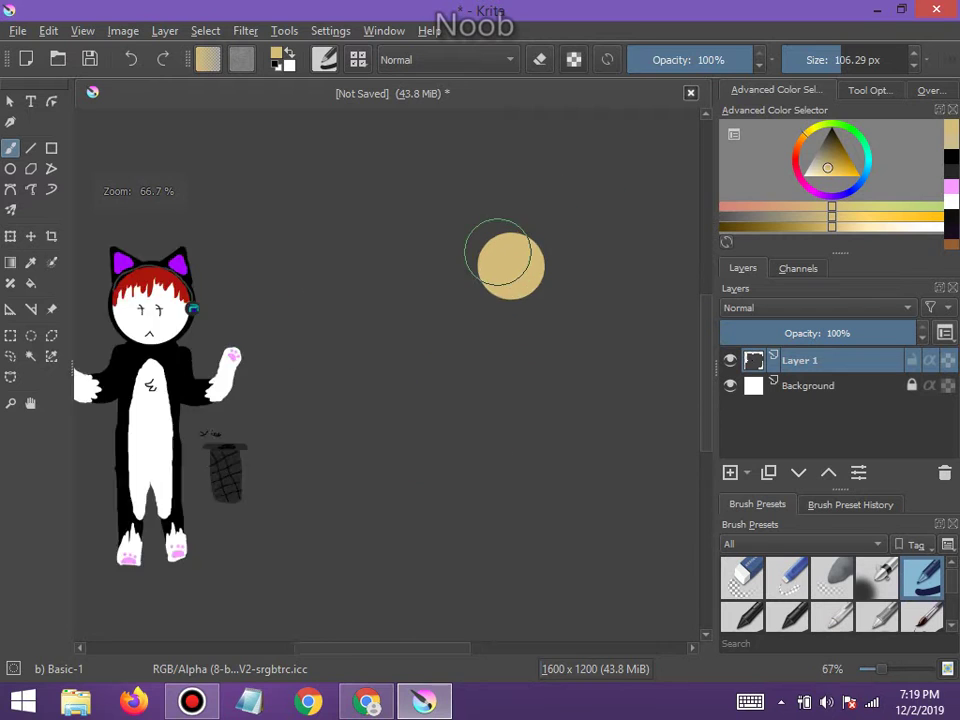
# Choose near-black, set the brush size to 11.48 px, and stamp four overlapping dots along the head's lower left edge
pyautogui.scroll(2, 520, 257)
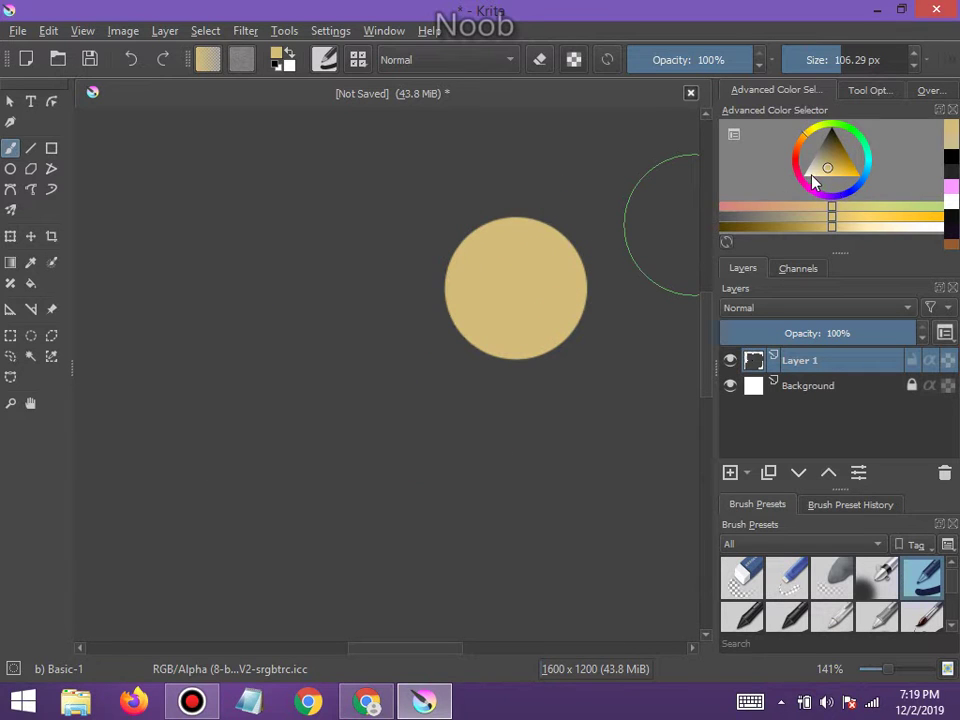
pyautogui.moveTo(814, 182)
pyautogui.mouseDown()
pyautogui.moveTo(801, 176)
pyautogui.moveTo(826, 134)
pyautogui.mouseUp()
pyautogui.click(829, 62)
pyautogui.scroll(1, 400, 305)
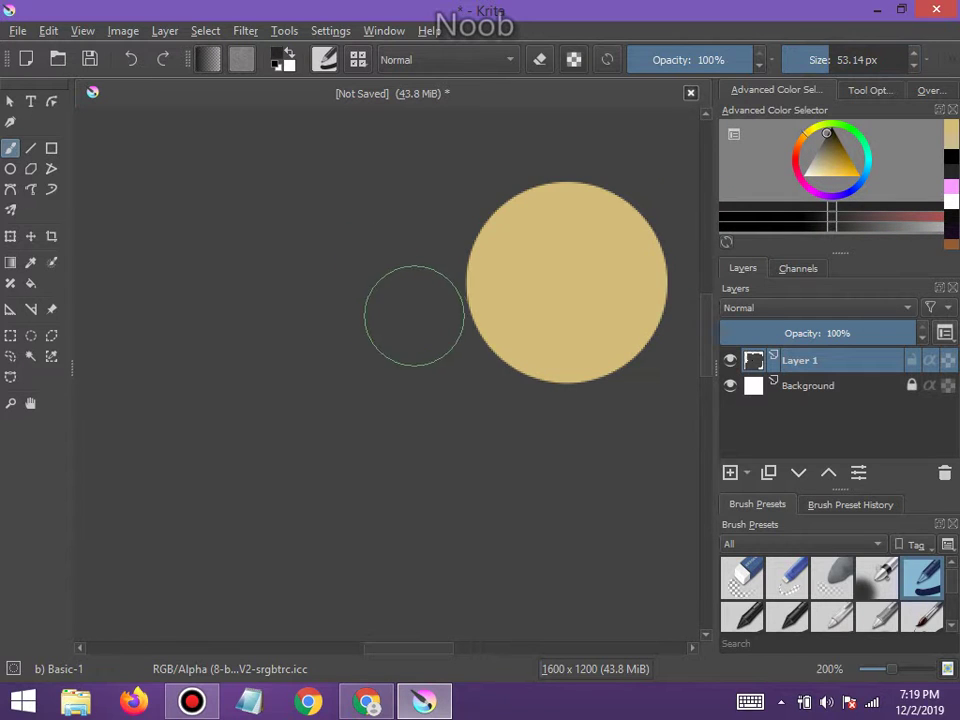
pyautogui.click(816, 60)
pyautogui.click(819, 60)
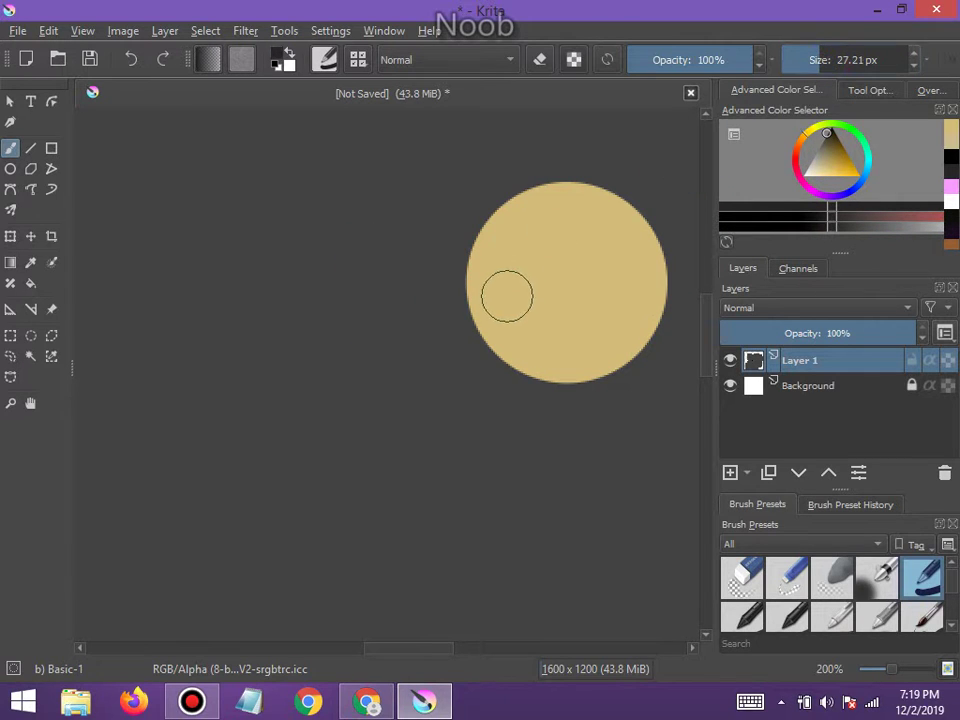
pyautogui.click(800, 60)
pyautogui.click(796, 60)
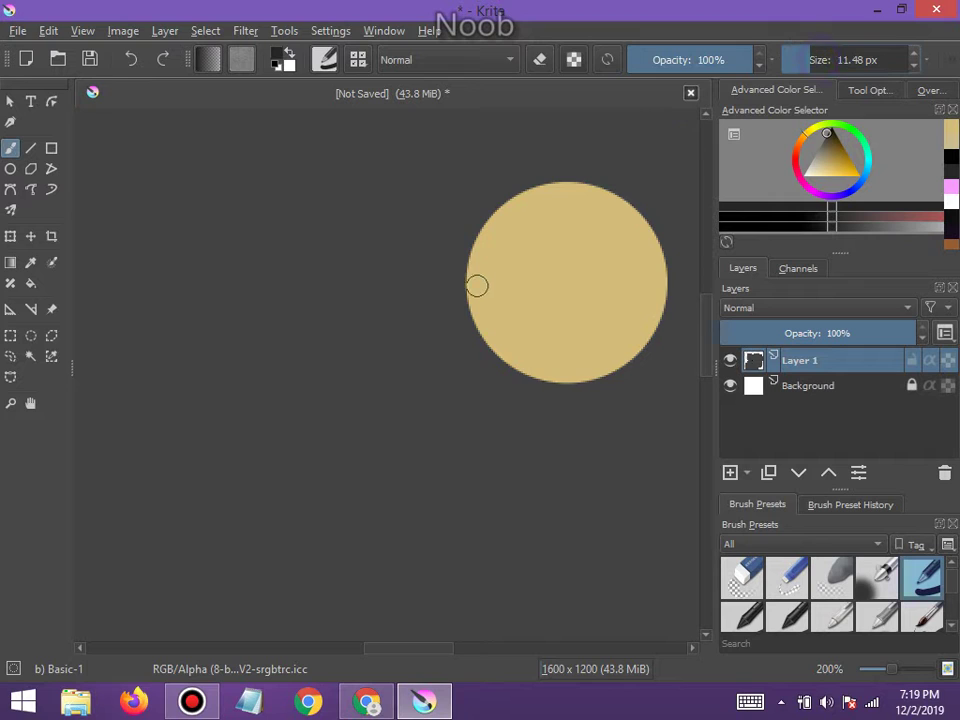
pyautogui.scroll(1, 480, 361)
pyautogui.click(506, 365)
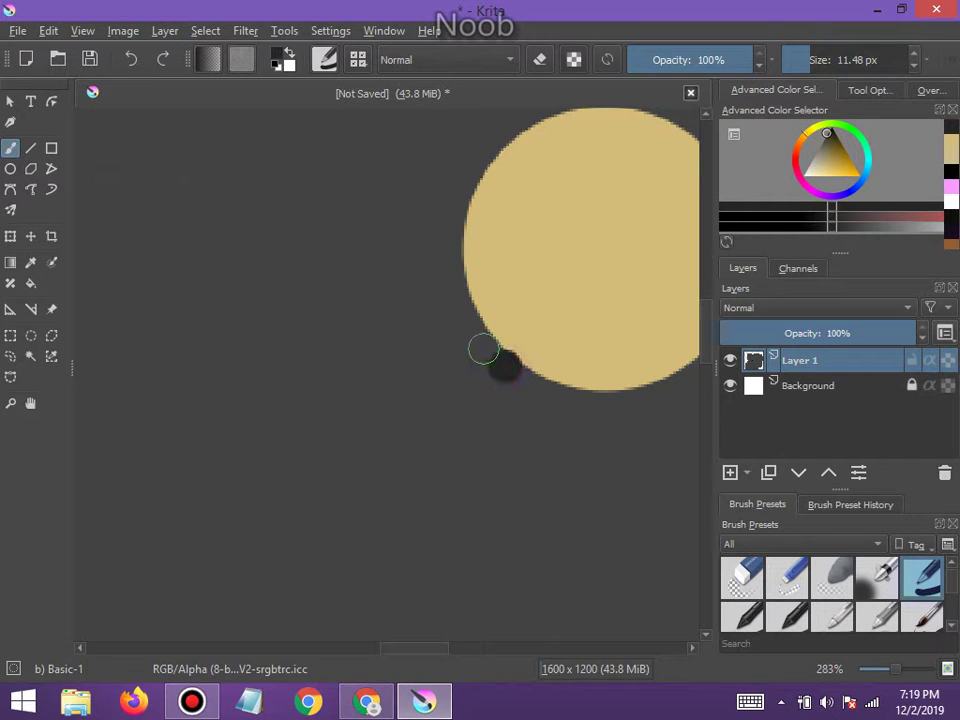
pyautogui.click(481, 344)
pyautogui.click(472, 326)
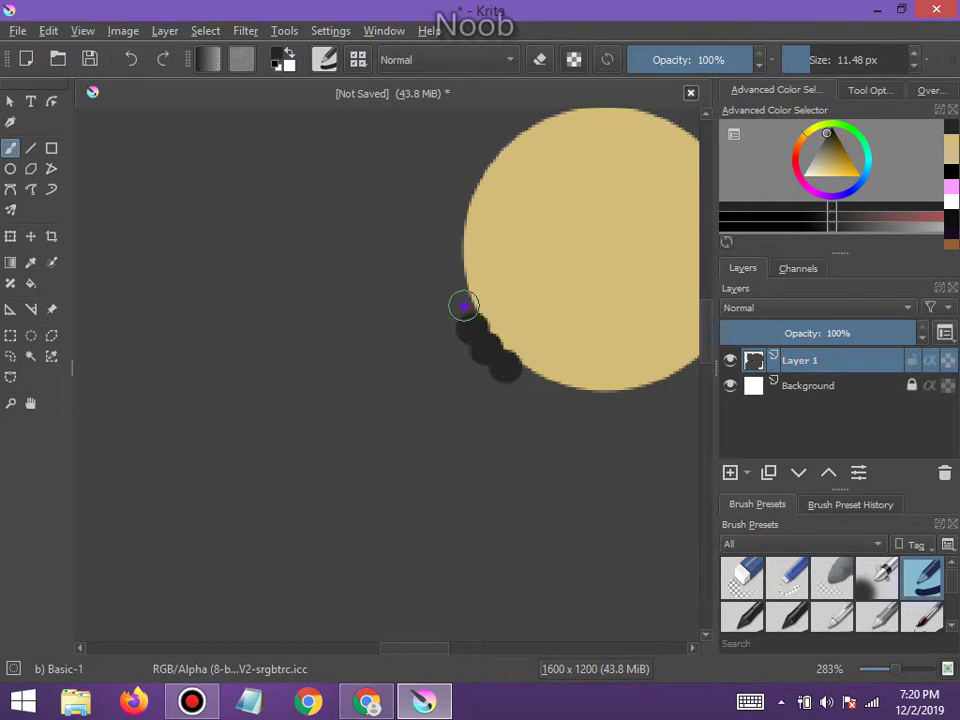
pyautogui.click(462, 305)
# Stamp a matching row of four overlapping near-black dots along the head's lower right edge
pyautogui.scroll(-1, 497, 308)
pyautogui.scroll(-1, 497, 308)
pyautogui.scroll(1, 557, 337)
pyautogui.click(553, 341)
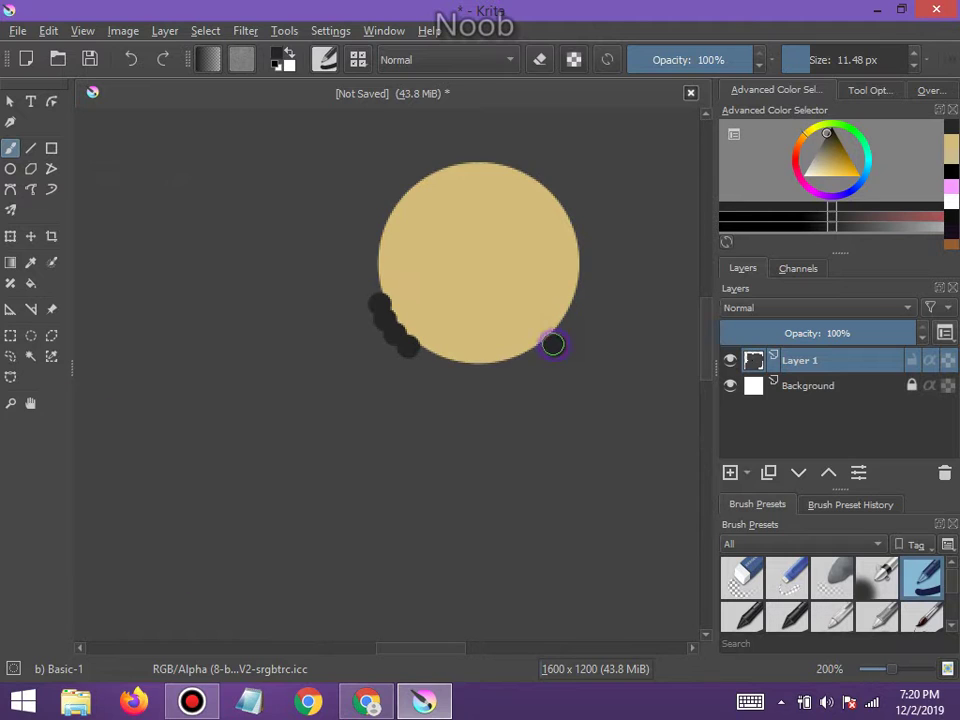
pyautogui.click(563, 334)
pyautogui.click(570, 318)
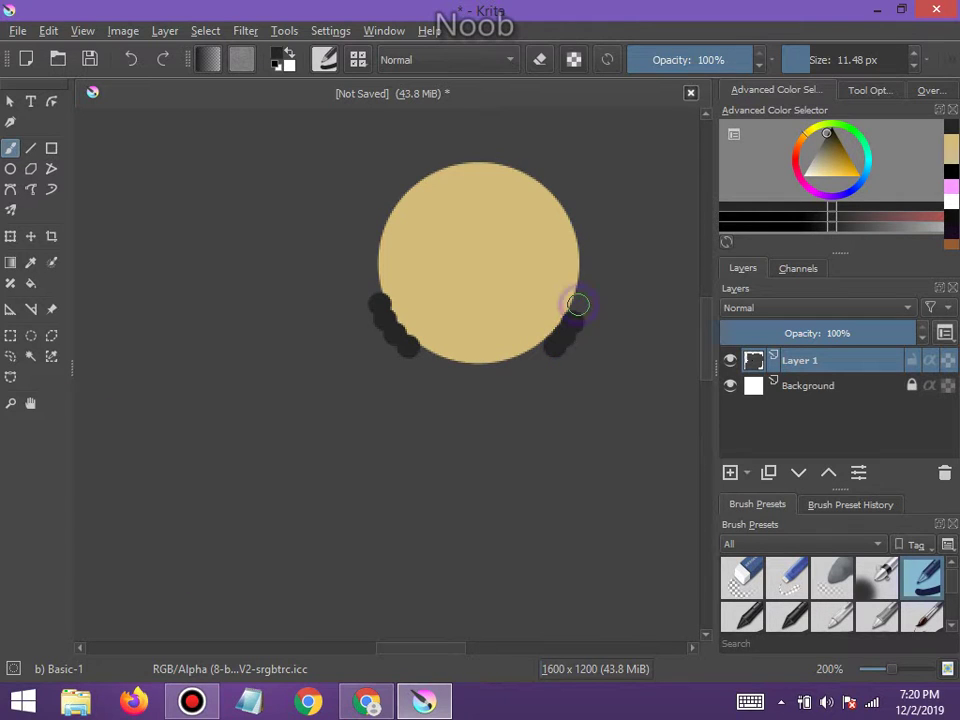
pyautogui.click(578, 304)
# Choose white, set the brush size to 8.37 px, and stamp four dots inside the dark row on the head's right edge
pyautogui.scroll(-1, 510, 385)
pyautogui.scroll(1, 531, 354)
pyautogui.scroll(1, 553, 339)
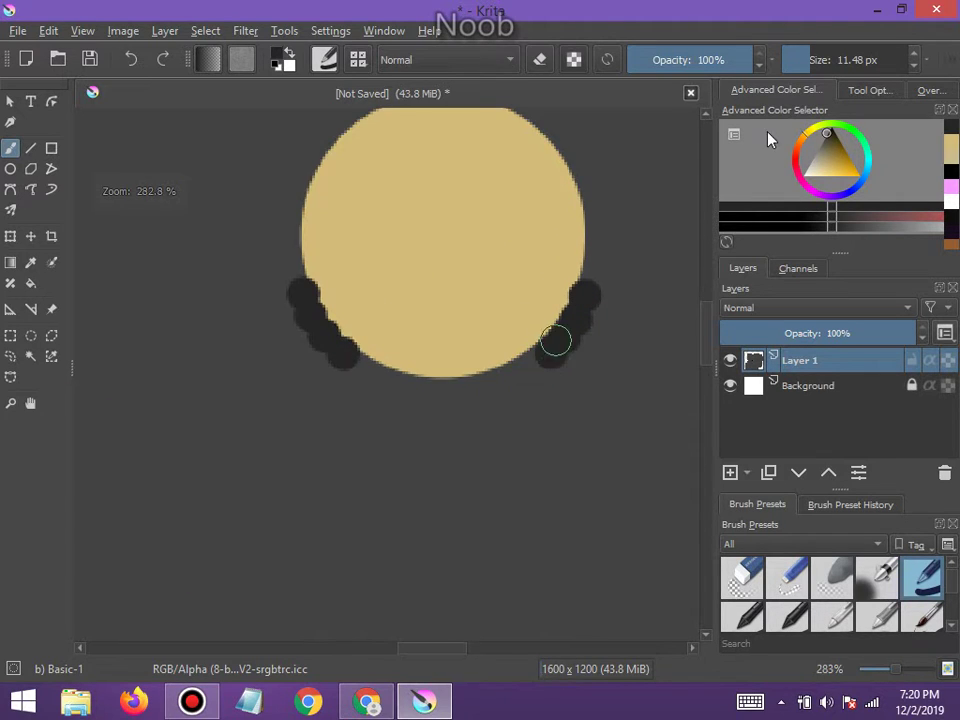
pyautogui.click(803, 178)
pyautogui.click(798, 59)
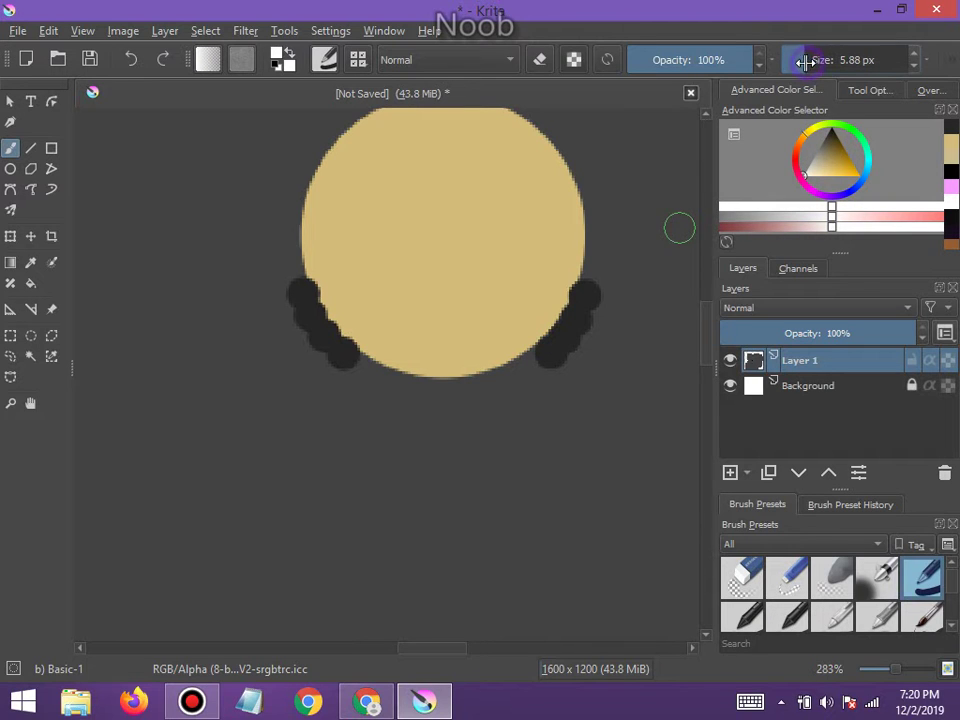
pyautogui.click(599, 291)
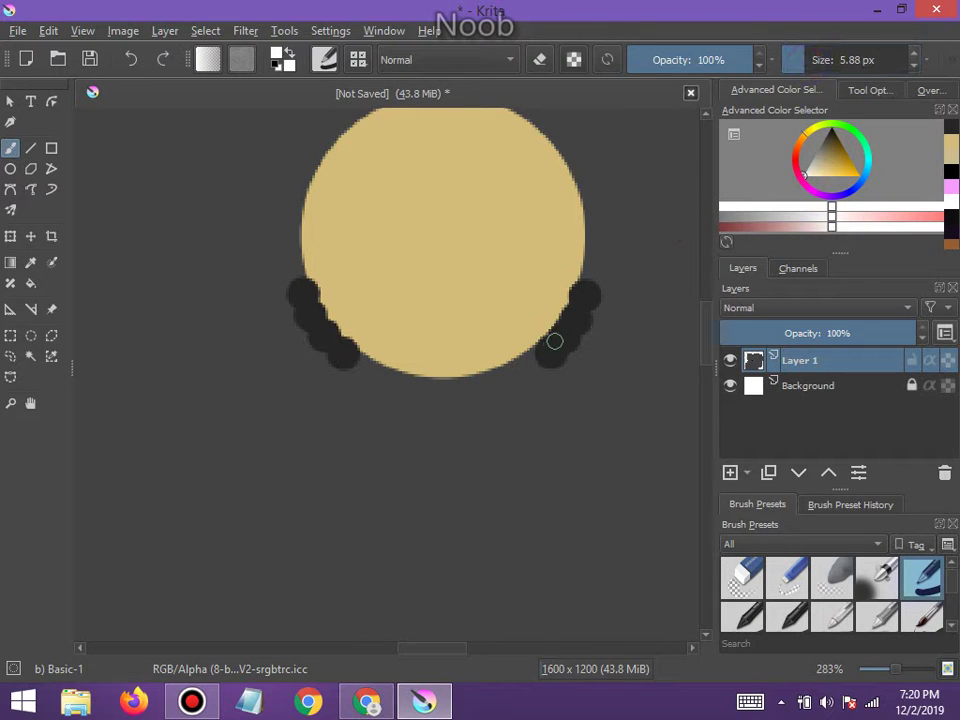
pyautogui.click(804, 59)
pyautogui.click(551, 349)
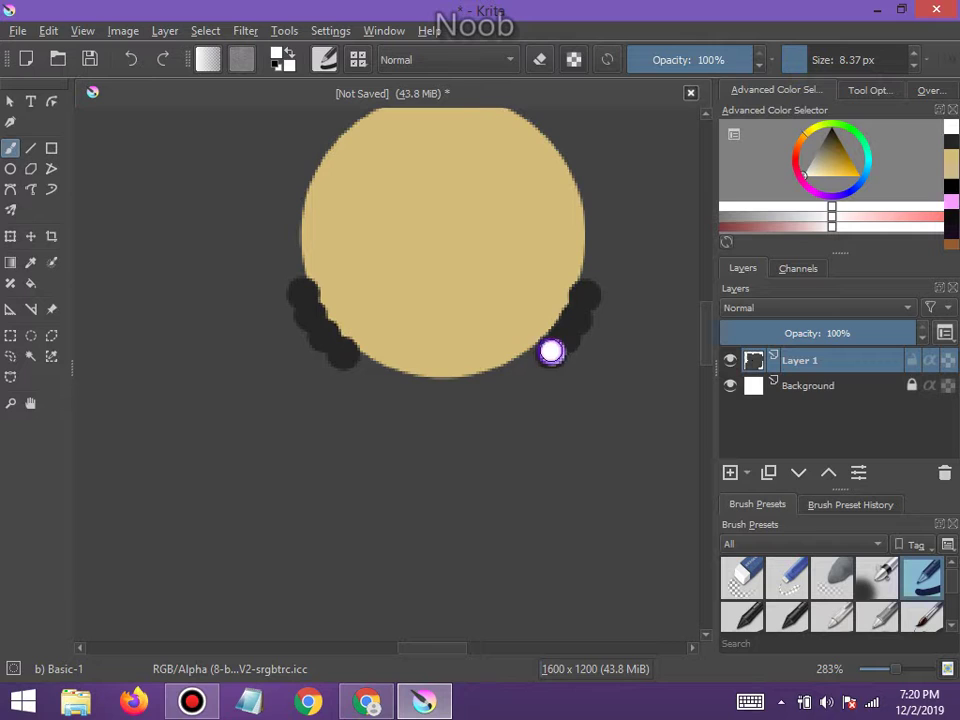
pyautogui.click(565, 334)
pyautogui.click(576, 317)
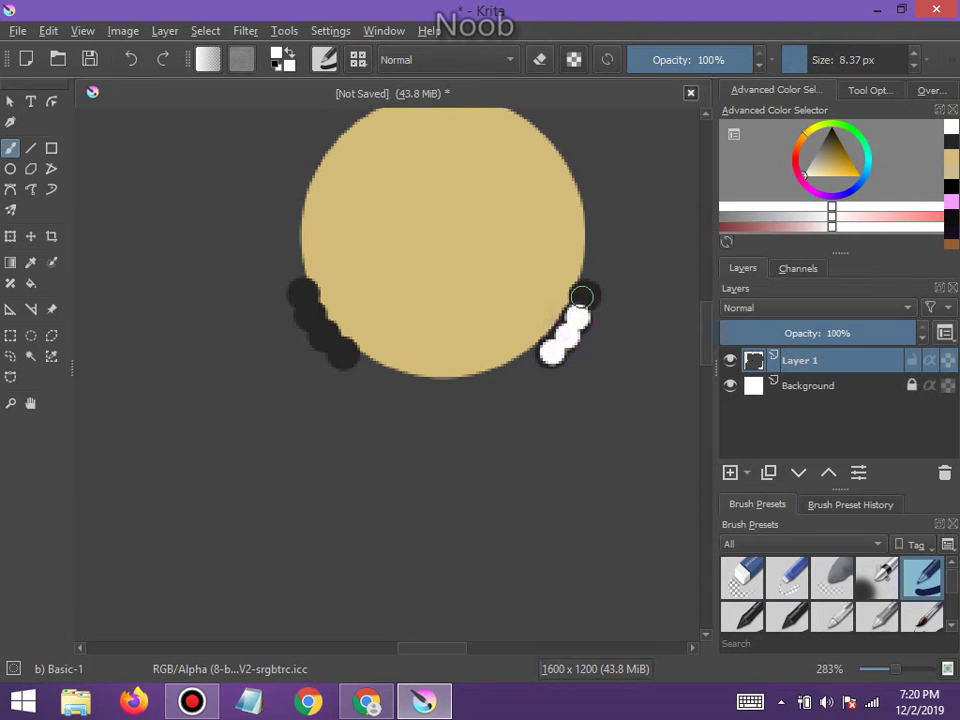
pyautogui.click(585, 294)
# Stamp overlapping white dots inside the dark row on the head's lower left edge
pyautogui.click(342, 348)
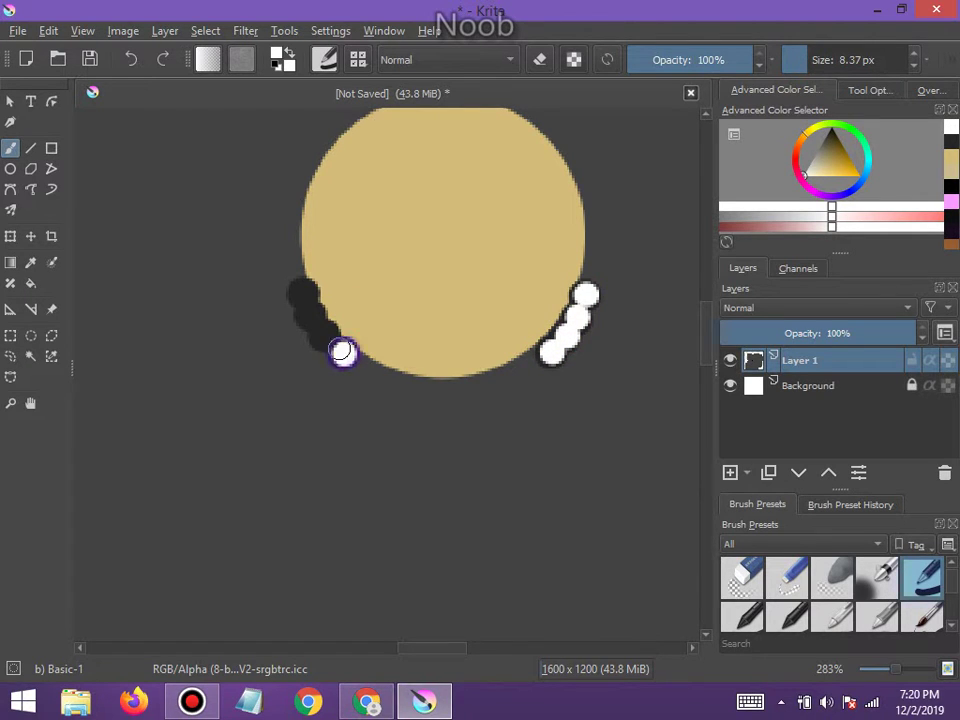
pyautogui.click(327, 335)
pyautogui.click(318, 327)
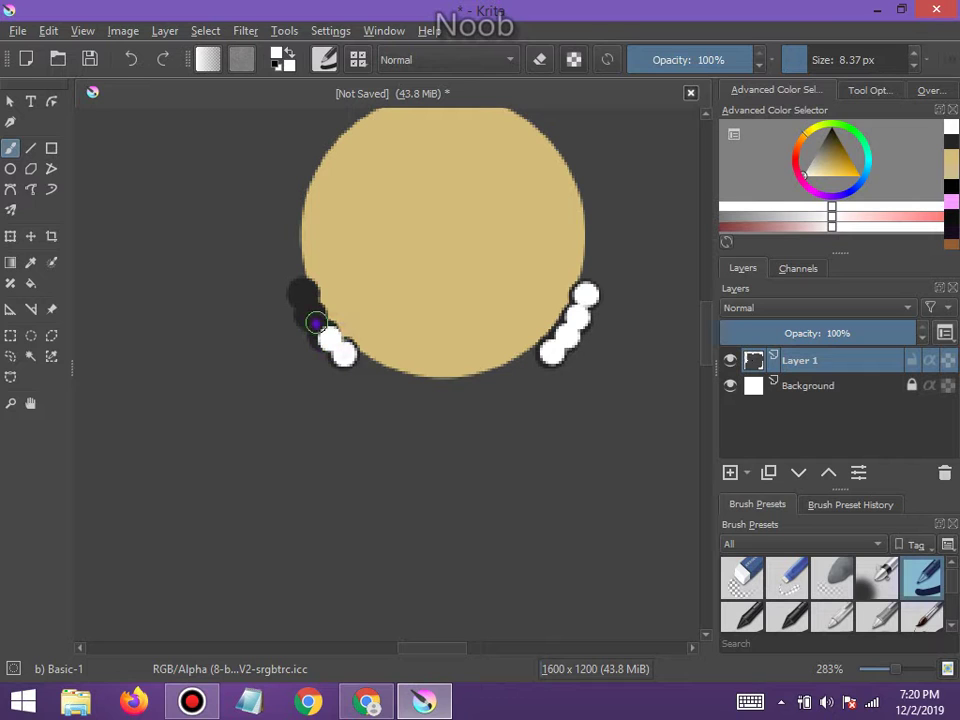
pyautogui.click(309, 316)
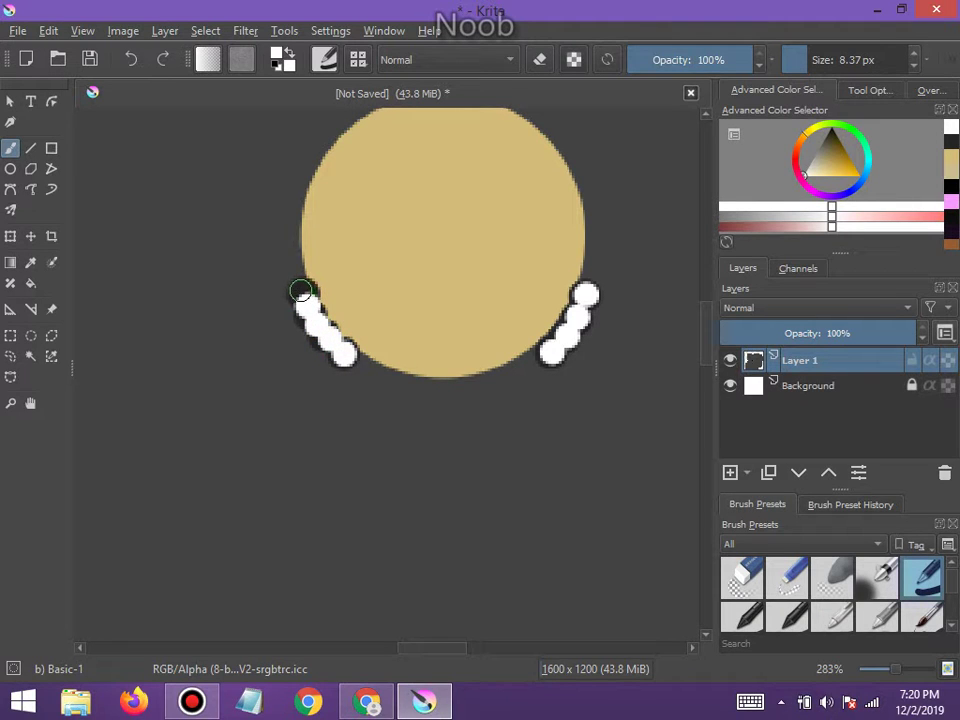
# Choose a blue-violet color, set the brush size to 2.48 px, and draw a jagged zigzag fringe across the forehead
pyautogui.scroll(-5, 302, 291)
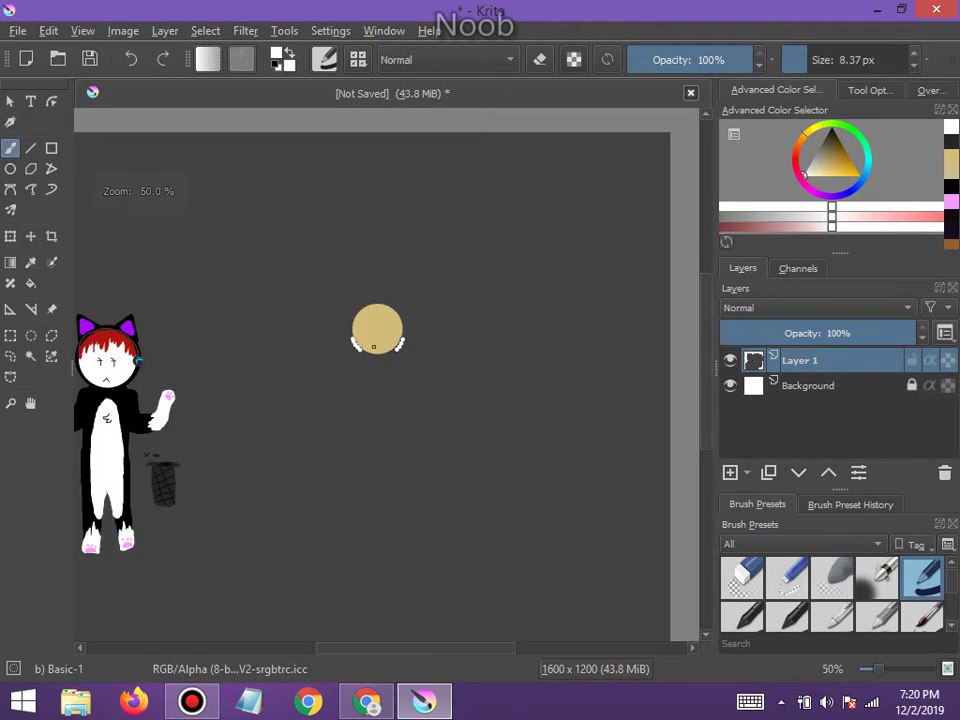
pyautogui.scroll(4, 373, 346)
pyautogui.scroll(-3, 373, 346)
pyautogui.scroll(4, 340, 312)
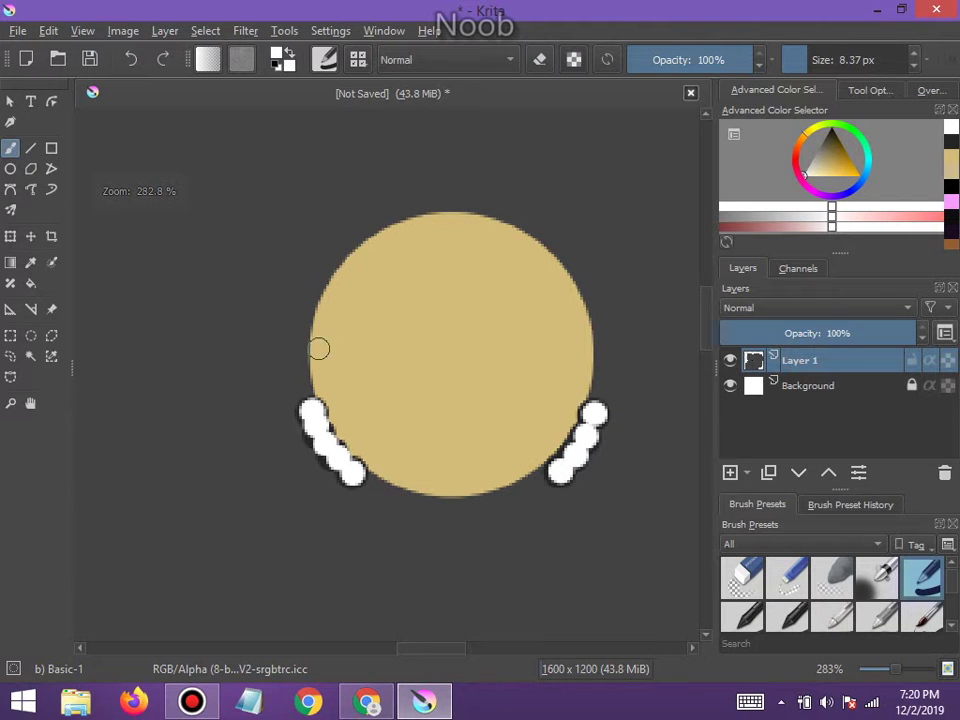
pyautogui.click(857, 194)
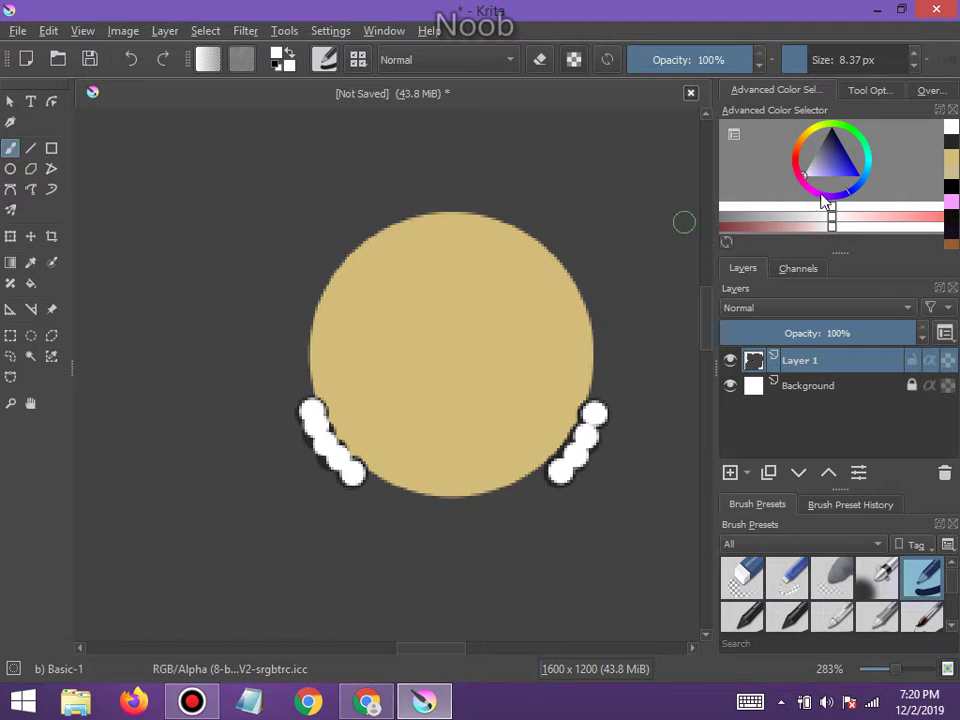
pyautogui.click(835, 176)
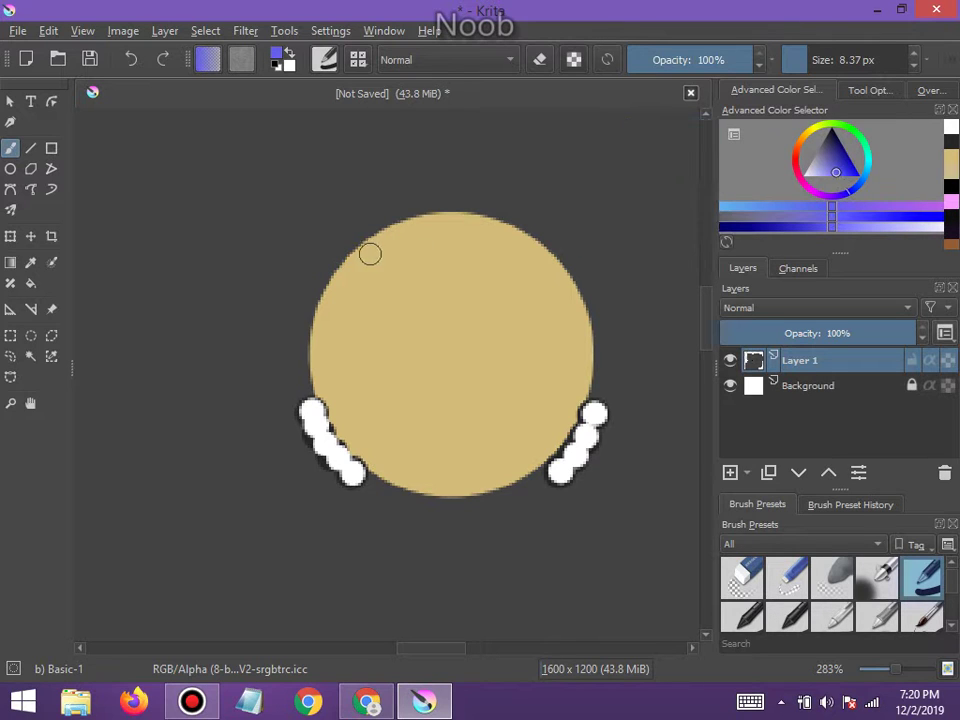
pyautogui.moveTo(791, 55); pyautogui.dragTo(802, 58)
pyautogui.moveTo(313, 330)
pyautogui.mouseDown()
pyautogui.moveTo(346, 317)
pyautogui.moveTo(351, 329)
pyautogui.moveTo(369, 287)
pyautogui.moveTo(379, 332)
pyautogui.moveTo(418, 247)
pyautogui.moveTo(419, 297)
pyautogui.moveTo(441, 273)
pyautogui.moveTo(449, 314)
pyautogui.moveTo(491, 272)
pyautogui.moveTo(515, 358)
pyautogui.moveTo(539, 320)
pyautogui.mouseUp()
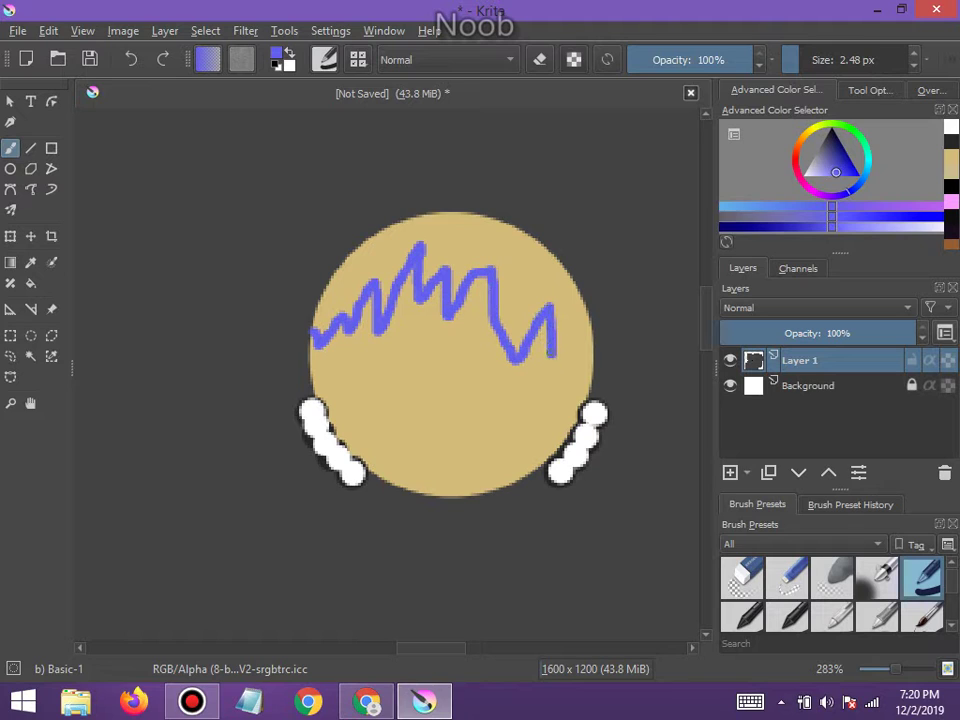
# Outline the hair in blue-violet around the top of the head with a pointed tuft, thickening the line along the crown
pyautogui.moveTo(588, 352); pyautogui.dragTo(593, 322)
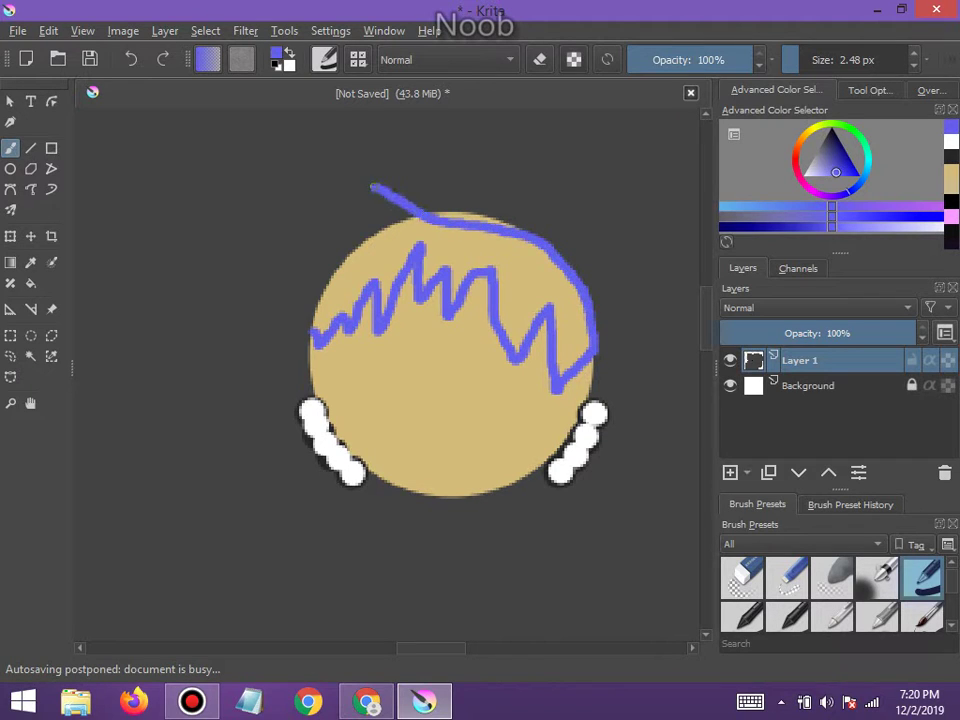
pyautogui.moveTo(360, 214); pyautogui.dragTo(381, 238)
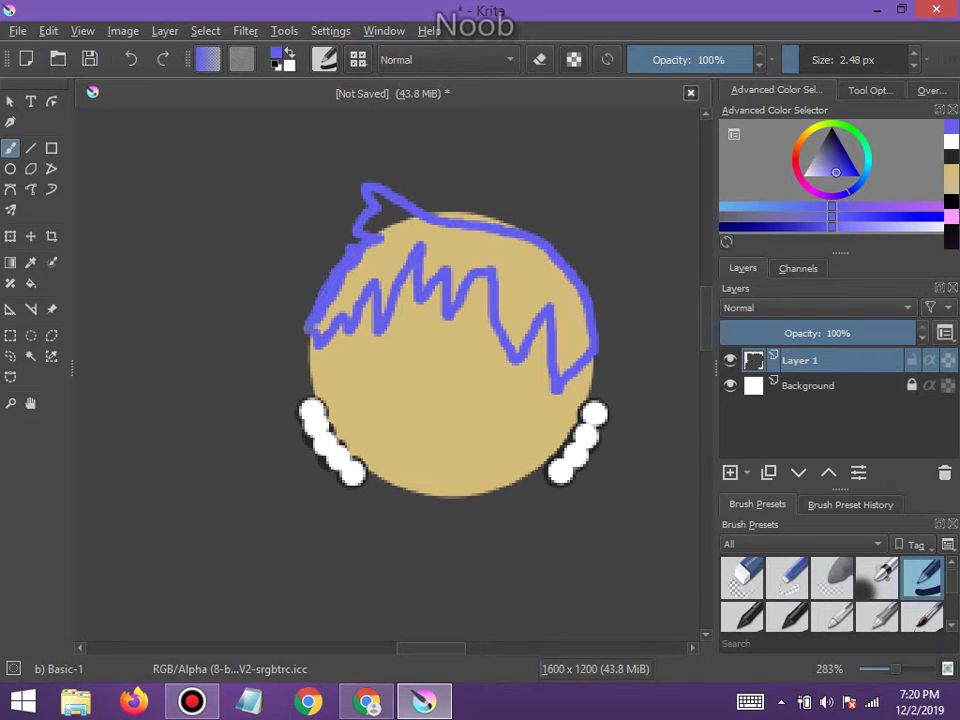
pyautogui.scroll(-5, 394, 317)
pyautogui.scroll(7, 408, 292)
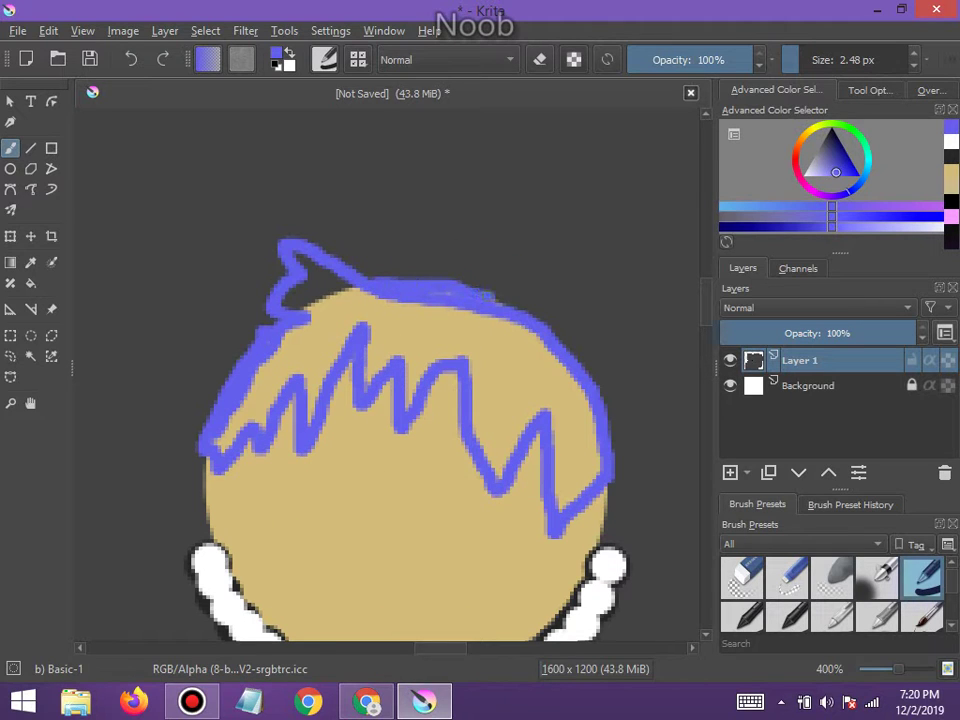
# Choose white and start painting inside the left part of the blue-violet hair outline
pyautogui.scroll(-3, 419, 289)
pyautogui.scroll(3, 400, 305)
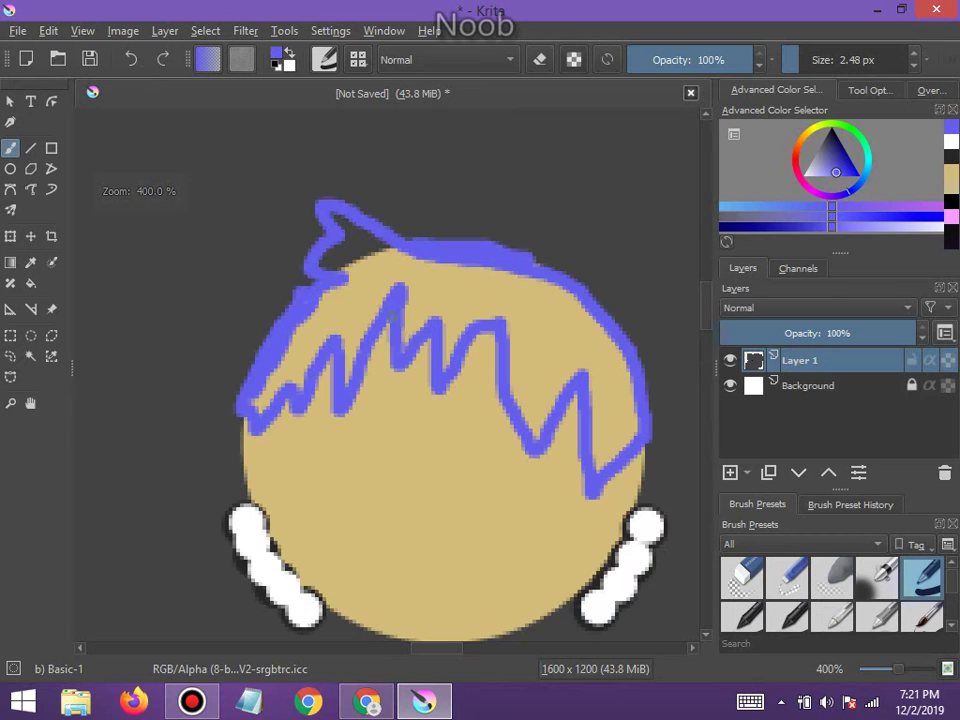
pyautogui.click(806, 183)
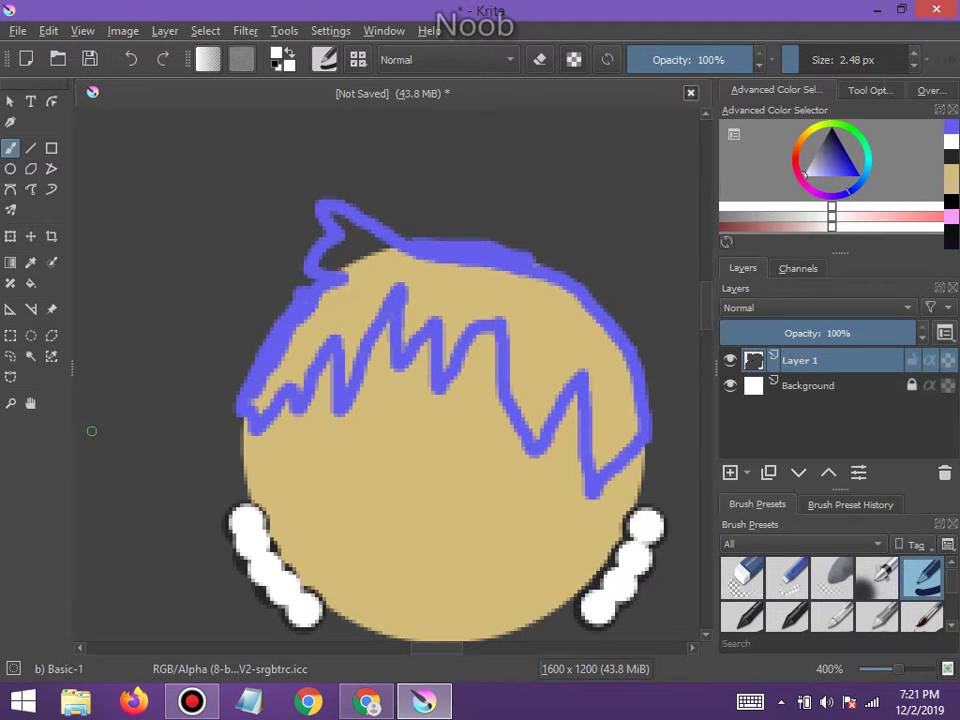
pyautogui.scroll(2, 222, 422)
pyautogui.moveTo(379, 386)
pyautogui.mouseDown()
pyautogui.moveTo(397, 346)
pyautogui.moveTo(376, 349)
pyautogui.moveTo(383, 337)
pyautogui.moveTo(485, 185)
pyautogui.moveTo(559, 132)
pyautogui.moveTo(626, 135)
pyautogui.moveTo(577, 216)
pyautogui.moveTo(549, 316)
pyautogui.moveTo(568, 228)
pyautogui.moveTo(602, 154)
pyautogui.moveTo(567, 158)
pyautogui.moveTo(506, 193)
pyautogui.mouseUp()
# Switch to the YouTube page in Chrome, search for "dance monkey", and open the official Tones and I video
pyautogui.click(362, 704)
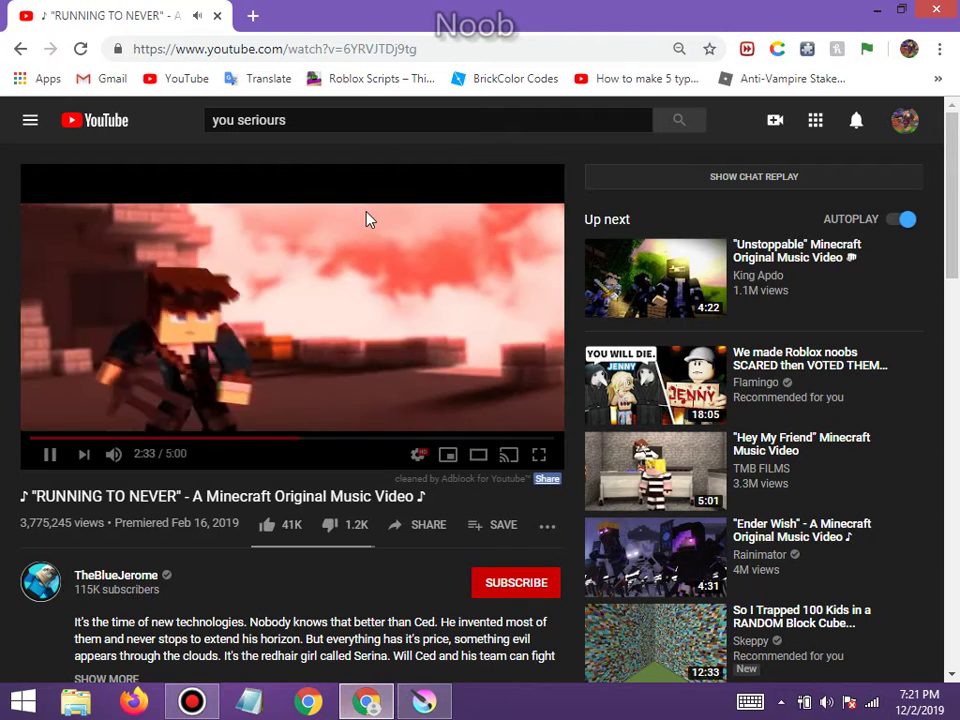
pyautogui.moveTo(351, 122); pyautogui.dragTo(210, 129)
pyautogui.write('ance mney')
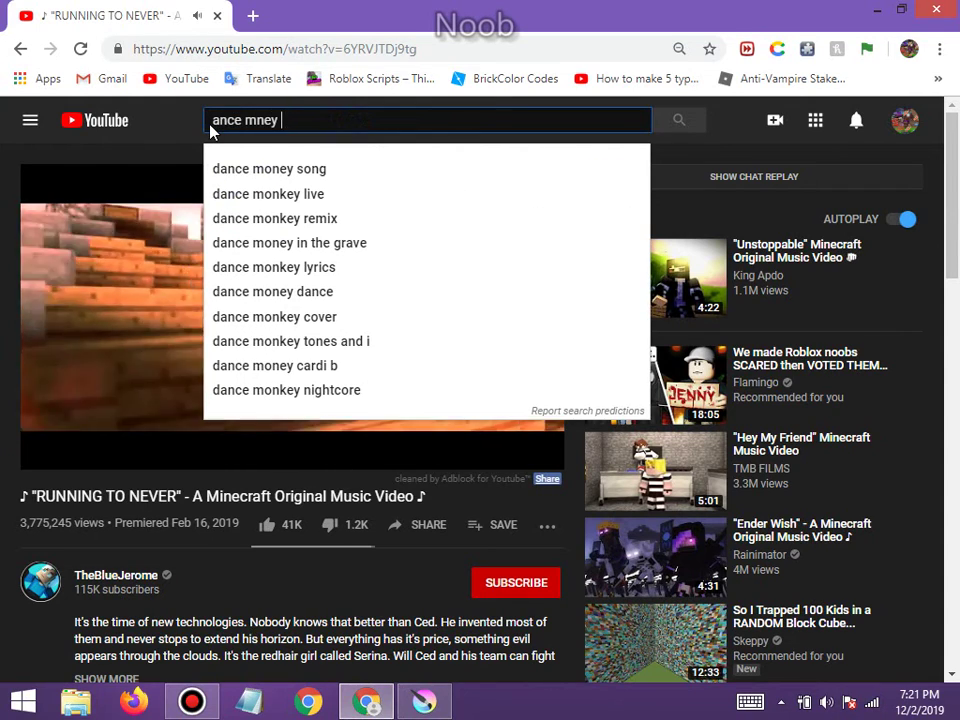
pyautogui.hotkey('ctrl', 'a')
pyautogui.press('BackSpace')
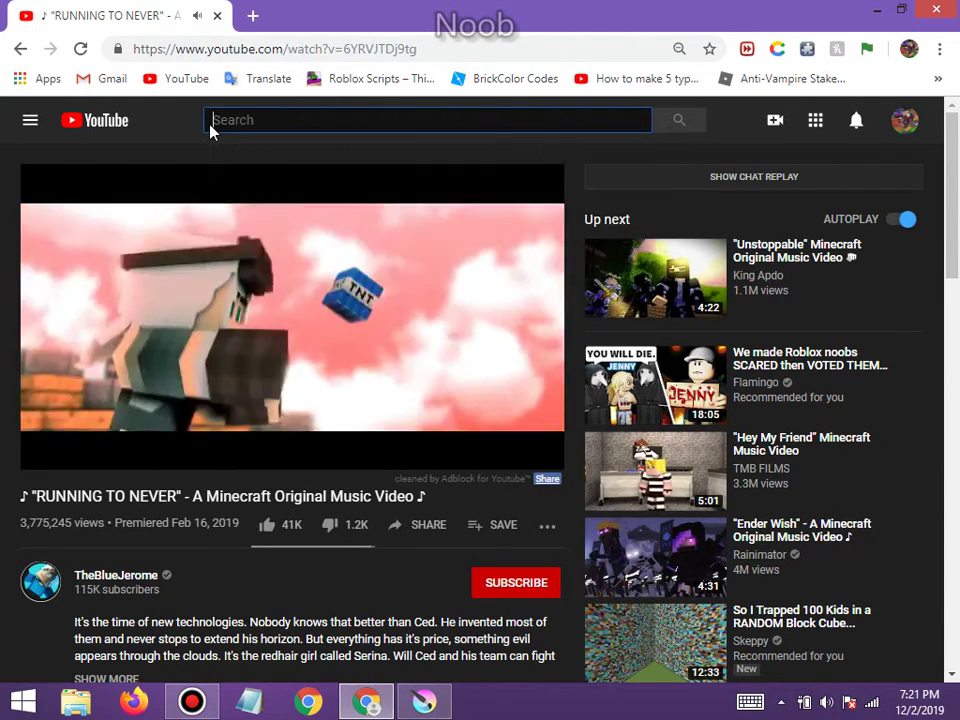
pyautogui.write('dance monkey')
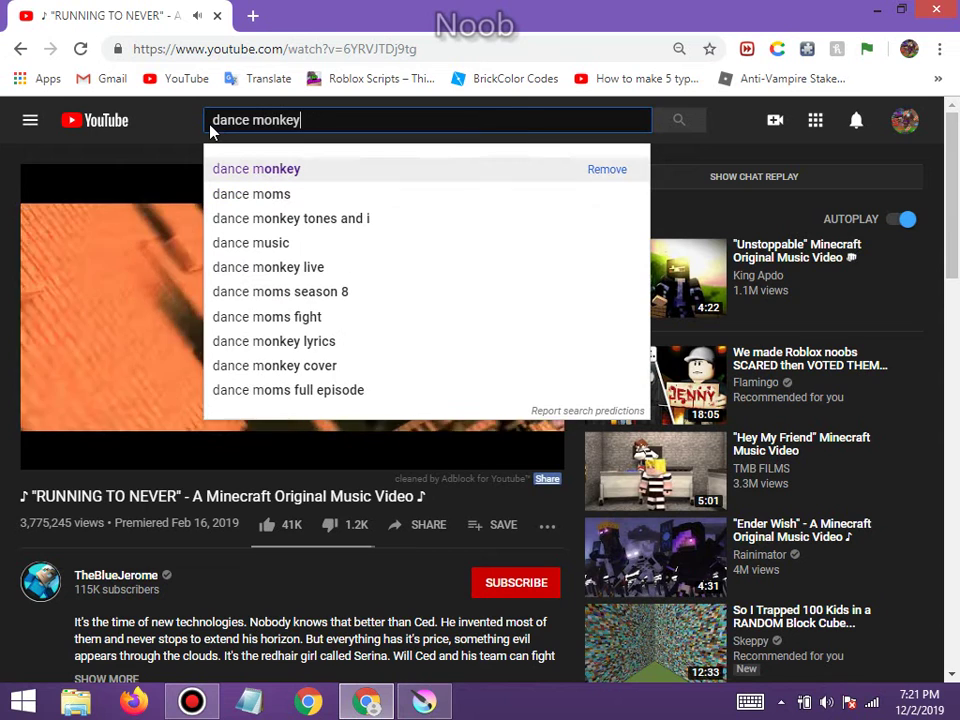
pyautogui.press('Return')
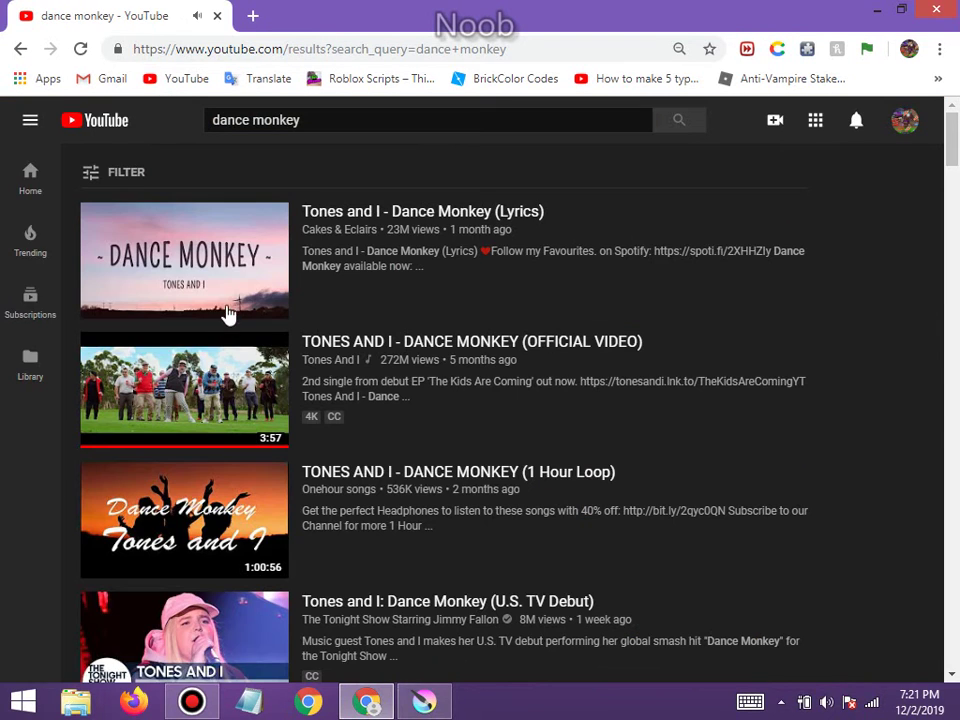
pyautogui.click(204, 398)
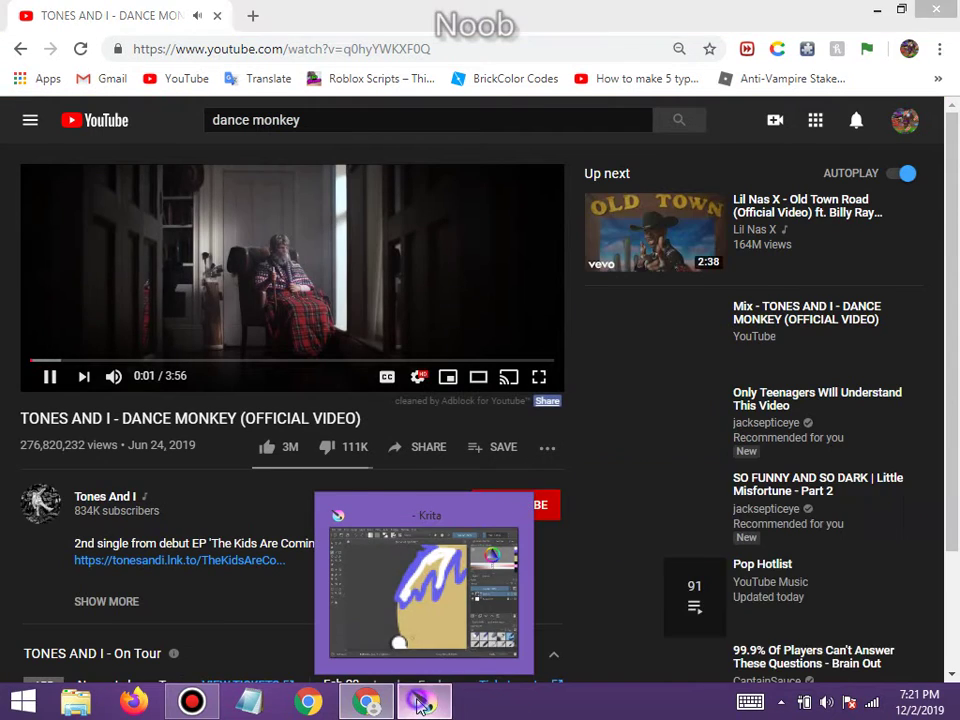
# Switch back to Krita and fill the rest of the hair's left section with white down to the fringe tips
pyautogui.click(420, 703)
pyautogui.scroll(-3, 450, 473)
pyautogui.scroll(3, 466, 360)
pyautogui.scroll(1, 466, 360)
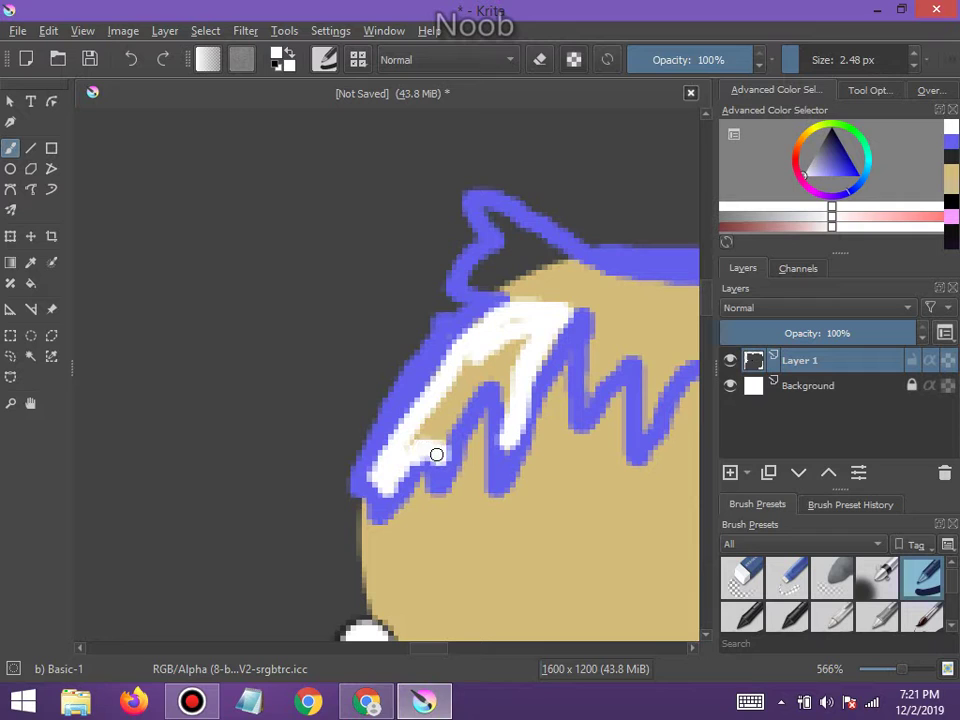
pyautogui.moveTo(430, 426)
pyautogui.mouseDown()
pyautogui.moveTo(460, 383)
pyautogui.moveTo(428, 415)
pyautogui.moveTo(486, 347)
pyautogui.moveTo(522, 336)
pyautogui.moveTo(470, 383)
pyautogui.mouseUp()
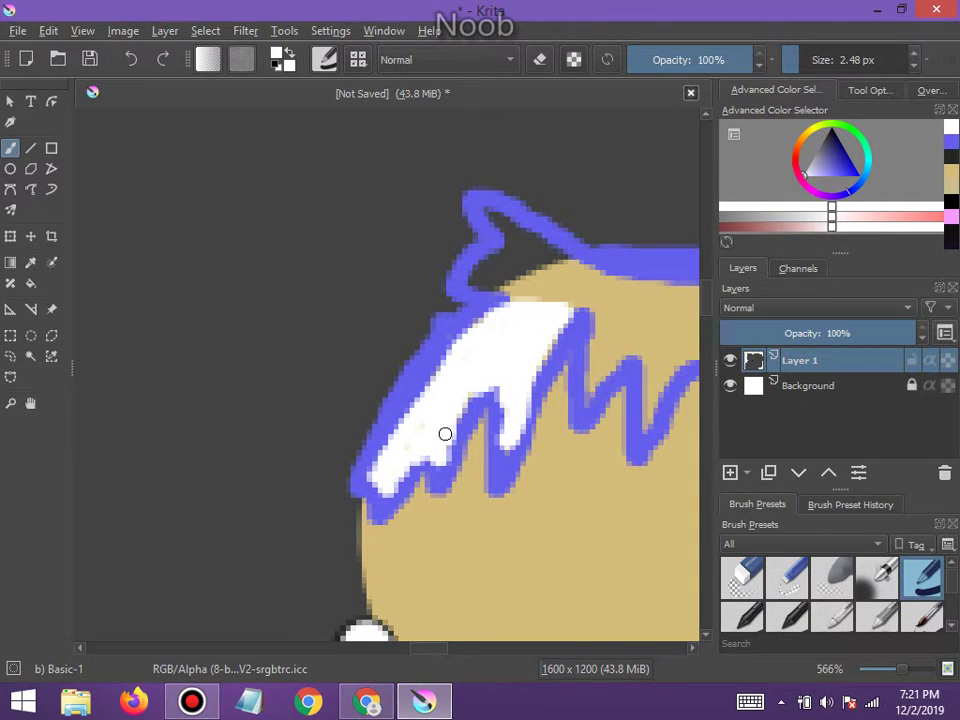
# Fill the pointed tuft at the top of the hair with white, joining it to the left section
pyautogui.scroll(-2, 445, 433)
pyautogui.scroll(2, 465, 360)
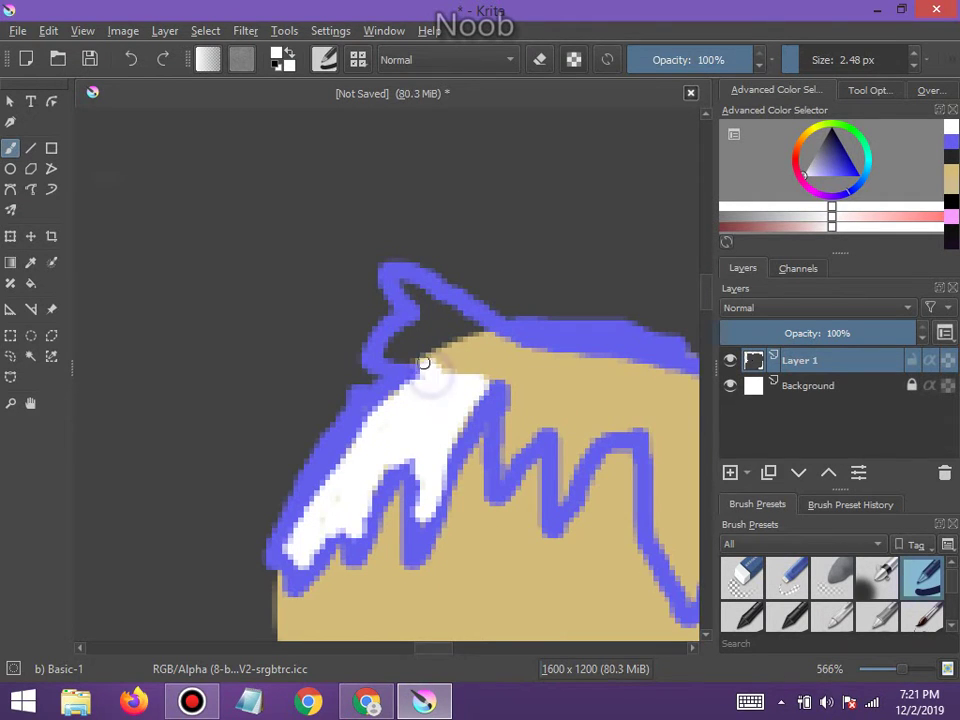
pyautogui.moveTo(423, 363)
pyautogui.mouseDown()
pyautogui.moveTo(390, 346)
pyautogui.moveTo(422, 318)
pyautogui.moveTo(401, 283)
pyautogui.moveTo(486, 330)
pyautogui.mouseUp()
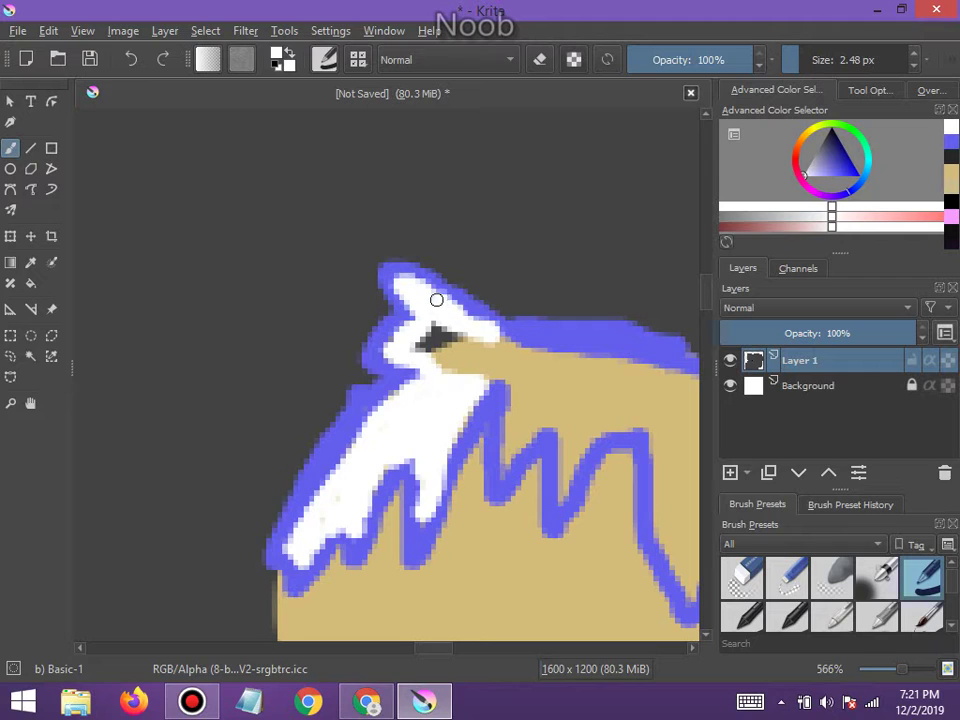
pyautogui.moveTo(436, 300)
pyautogui.mouseDown()
pyautogui.moveTo(445, 336)
pyautogui.moveTo(489, 341)
pyautogui.mouseUp()
pyautogui.moveTo(418, 344); pyautogui.dragTo(457, 365)
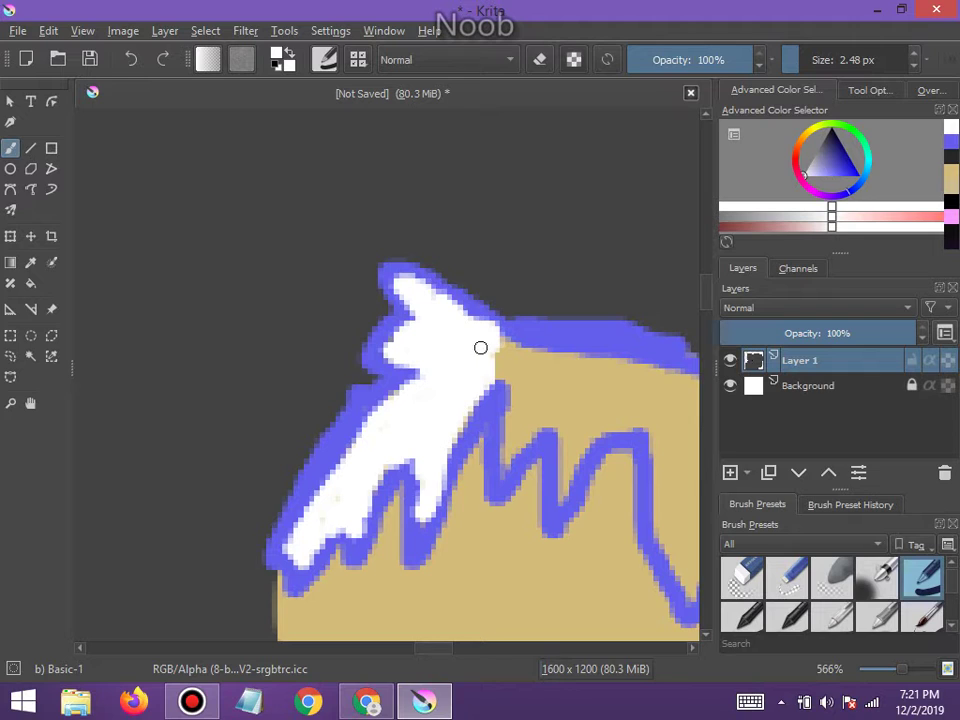
# Trace a white line along the inner edge of the zigzag fringe from the tuft to its rightmost tip
pyautogui.moveTo(480, 347)
pyautogui.mouseDown()
pyautogui.moveTo(498, 339)
pyautogui.moveTo(511, 360)
pyautogui.moveTo(506, 459)
pyautogui.moveTo(511, 385)
pyautogui.moveTo(521, 436)
pyautogui.moveTo(538, 419)
pyautogui.moveTo(553, 422)
pyautogui.moveTo(560, 487)
pyautogui.moveTo(597, 434)
pyautogui.moveTo(642, 431)
pyautogui.moveTo(655, 461)
pyautogui.mouseUp()
pyautogui.scroll(-5, 660, 510)
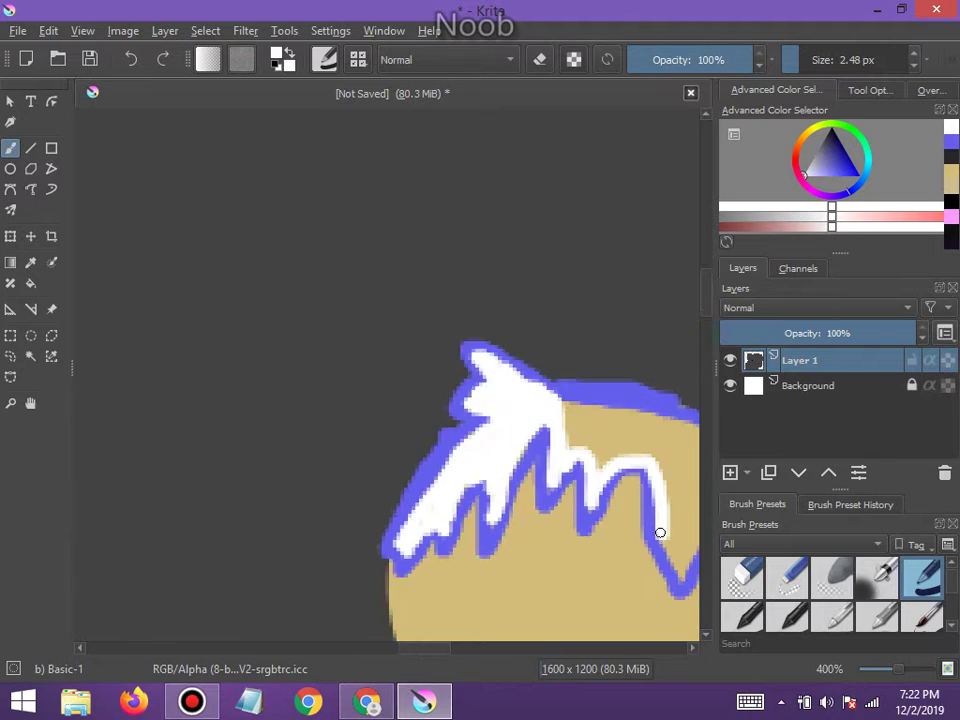
pyautogui.scroll(3, 660, 530)
pyautogui.scroll(-5, 668, 530)
pyautogui.scroll(6, 640, 515)
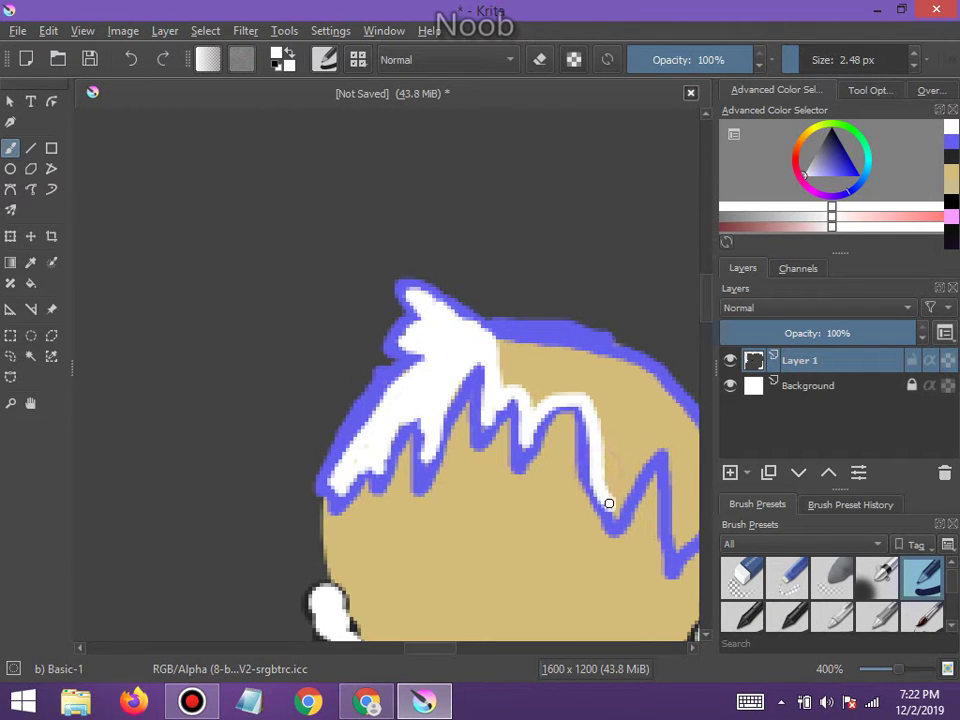
pyautogui.moveTo(657, 444); pyautogui.dragTo(678, 479)
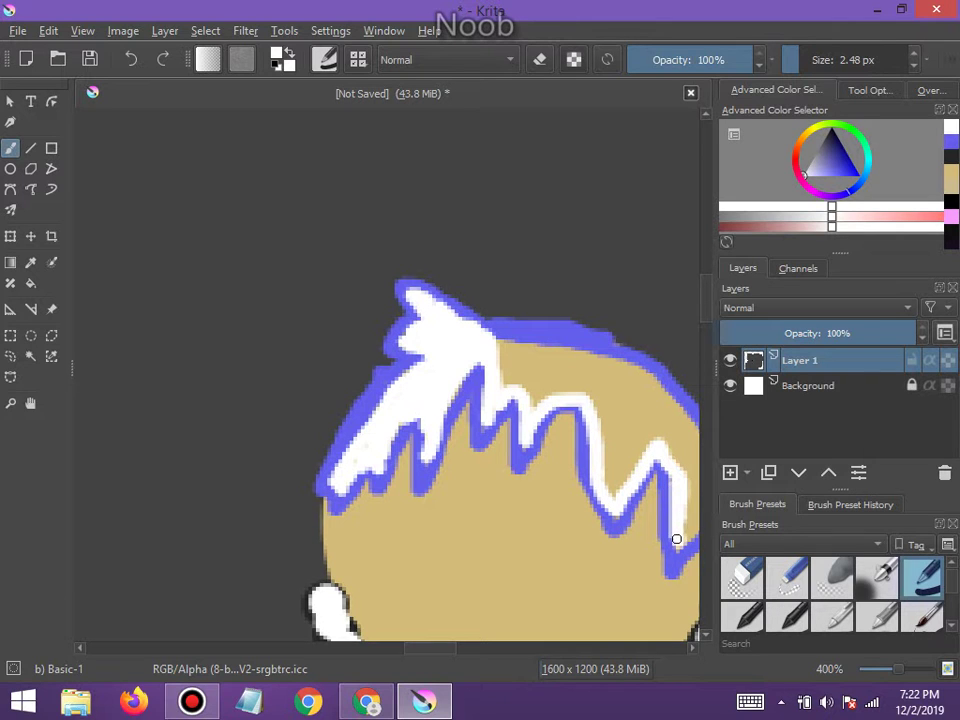
pyautogui.scroll(-3, 676, 532)
pyautogui.scroll(6, 662, 540)
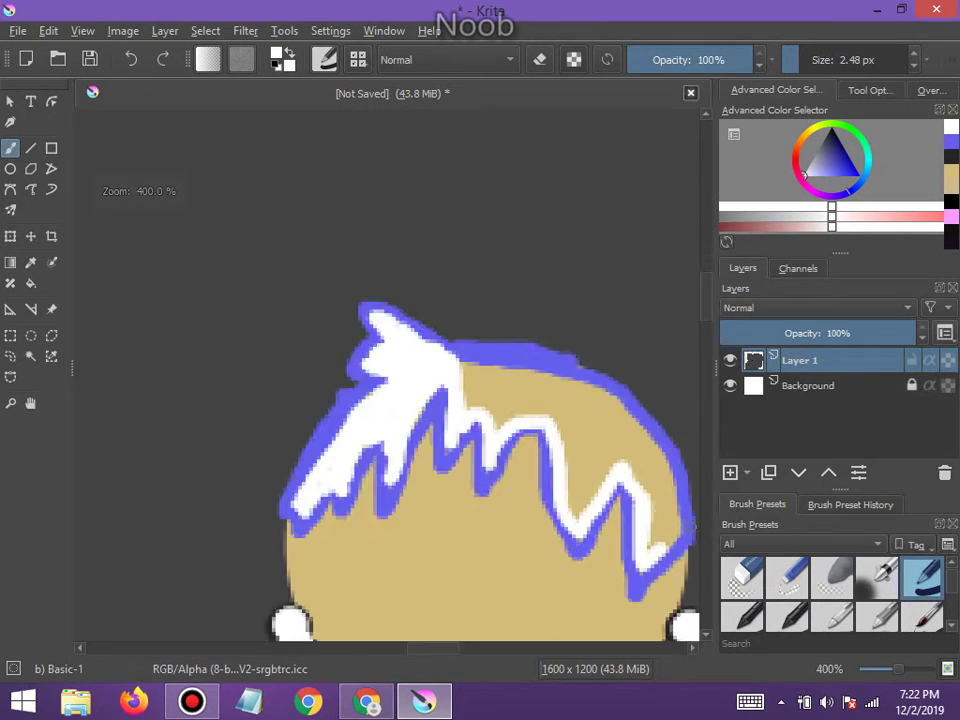
pyautogui.moveTo(633, 568)
pyautogui.mouseDown()
pyautogui.moveTo(668, 525)
pyautogui.moveTo(670, 461)
pyautogui.moveTo(638, 360)
pyautogui.moveTo(582, 267)
pyautogui.moveTo(482, 160)
pyautogui.moveTo(395, 119)
pyautogui.moveTo(80, 134)
pyautogui.moveTo(84, 161)
pyautogui.moveTo(98, 165)
pyautogui.moveTo(311, 161)
pyautogui.moveTo(418, 170)
pyautogui.moveTo(453, 187)
pyautogui.moveTo(562, 310)
pyautogui.moveTo(604, 376)
pyautogui.moveTo(617, 521)
pyautogui.moveTo(596, 556)
pyautogui.moveTo(634, 526)
pyautogui.moveTo(647, 489)
pyautogui.moveTo(638, 437)
pyautogui.moveTo(612, 389)
pyautogui.moveTo(566, 402)
pyautogui.moveTo(580, 430)
pyautogui.moveTo(588, 384)
pyautogui.moveTo(562, 348)
pyautogui.moveTo(551, 365)
pyautogui.moveTo(564, 362)
pyautogui.moveTo(520, 330)
pyautogui.moveTo(522, 346)
pyautogui.moveTo(531, 293)
pyautogui.moveTo(467, 306)
pyautogui.moveTo(496, 339)
pyautogui.moveTo(481, 293)
pyautogui.moveTo(461, 359)
pyautogui.moveTo(481, 352)
pyautogui.moveTo(455, 342)
pyautogui.moveTo(445, 387)
pyautogui.moveTo(460, 357)
pyautogui.moveTo(418, 381)
pyautogui.moveTo(423, 415)
pyautogui.moveTo(428, 386)
pyautogui.moveTo(399, 409)
pyautogui.moveTo(410, 462)
pyautogui.moveTo(411, 434)
pyautogui.moveTo(386, 463)
pyautogui.moveTo(374, 426)
pyautogui.moveTo(390, 401)
pyautogui.moveTo(433, 379)
pyautogui.moveTo(362, 371)
pyautogui.moveTo(364, 355)
pyautogui.moveTo(444, 296)
pyautogui.moveTo(375, 298)
pyautogui.moveTo(325, 269)
pyautogui.mouseUp()
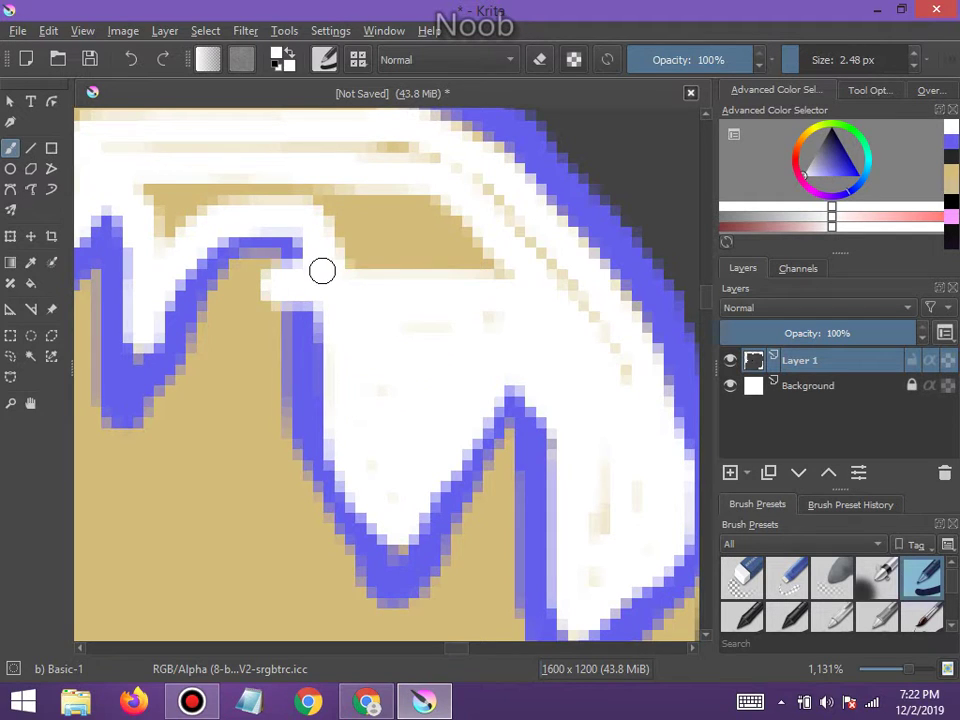
pyautogui.click(136, 62)
pyautogui.scroll(-6, 318, 216)
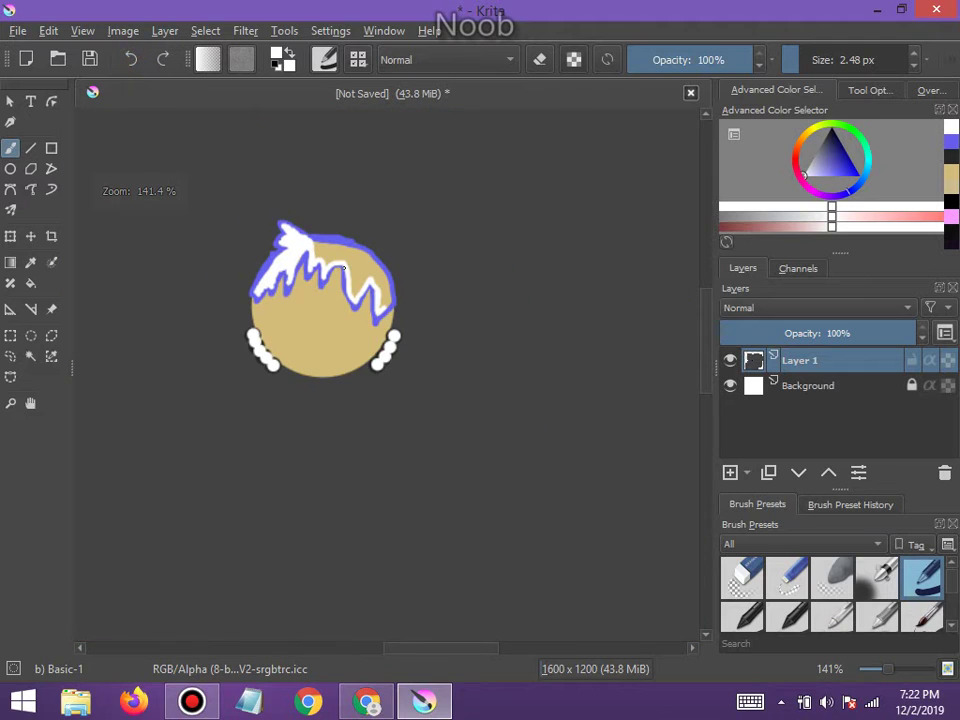
# Trace a white line inside the crown outline and fill the hair's right-hand lock with white
pyautogui.scroll(3, 280, 212)
pyautogui.moveTo(287, 208); pyautogui.dragTo(334, 214)
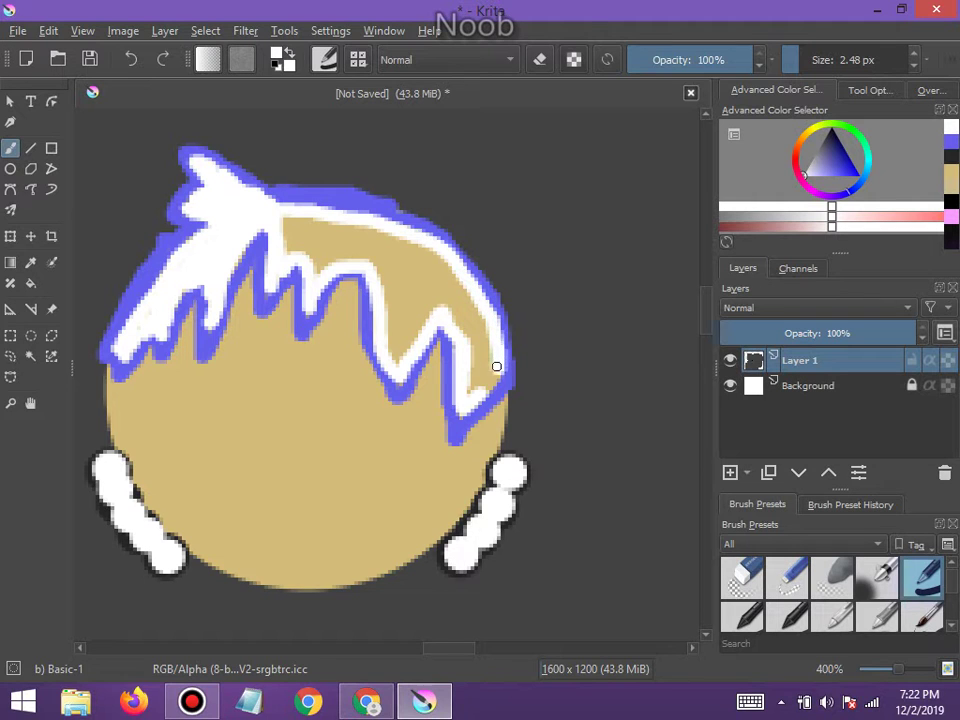
pyautogui.scroll(4, 478, 389)
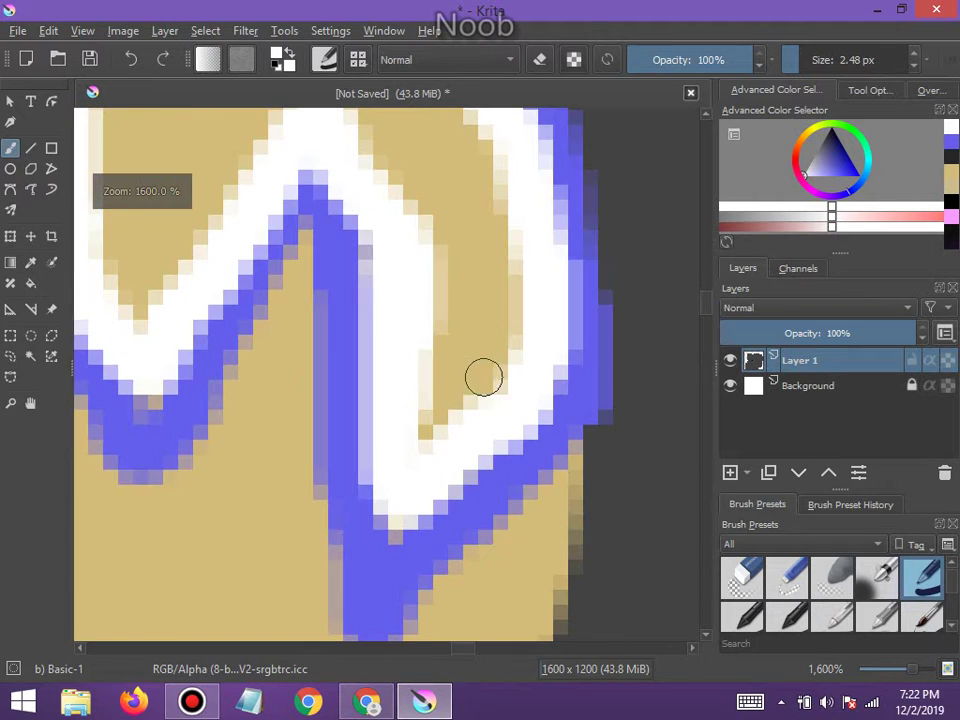
pyautogui.moveTo(500, 279)
pyautogui.mouseDown()
pyautogui.moveTo(424, 384)
pyautogui.moveTo(473, 249)
pyautogui.moveTo(453, 246)
pyautogui.moveTo(437, 299)
pyautogui.moveTo(508, 192)
pyautogui.moveTo(468, 190)
pyautogui.moveTo(431, 231)
pyautogui.moveTo(446, 261)
pyautogui.moveTo(493, 242)
pyautogui.moveTo(484, 190)
pyautogui.moveTo(448, 177)
pyautogui.moveTo(402, 210)
pyautogui.moveTo(466, 155)
pyautogui.mouseUp()
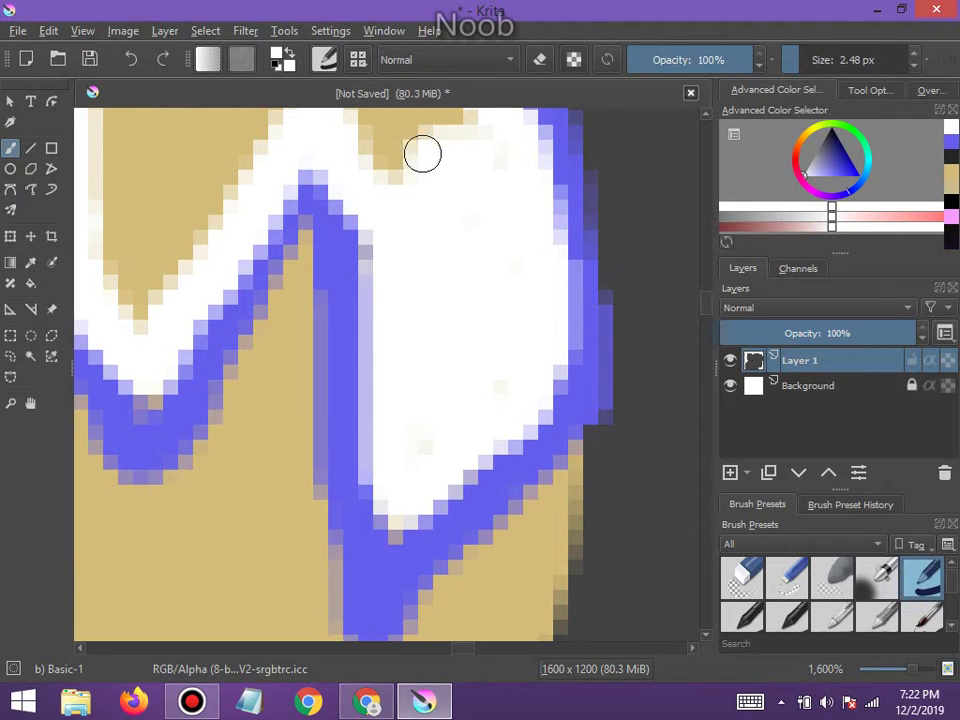
pyautogui.scroll(-2, 394, 180)
pyautogui.scroll(2, 396, 135)
pyautogui.moveTo(378, 421)
pyautogui.mouseDown()
pyautogui.moveTo(449, 423)
pyautogui.moveTo(381, 311)
pyautogui.moveTo(349, 271)
pyautogui.moveTo(331, 271)
pyautogui.moveTo(359, 461)
pyautogui.mouseUp()
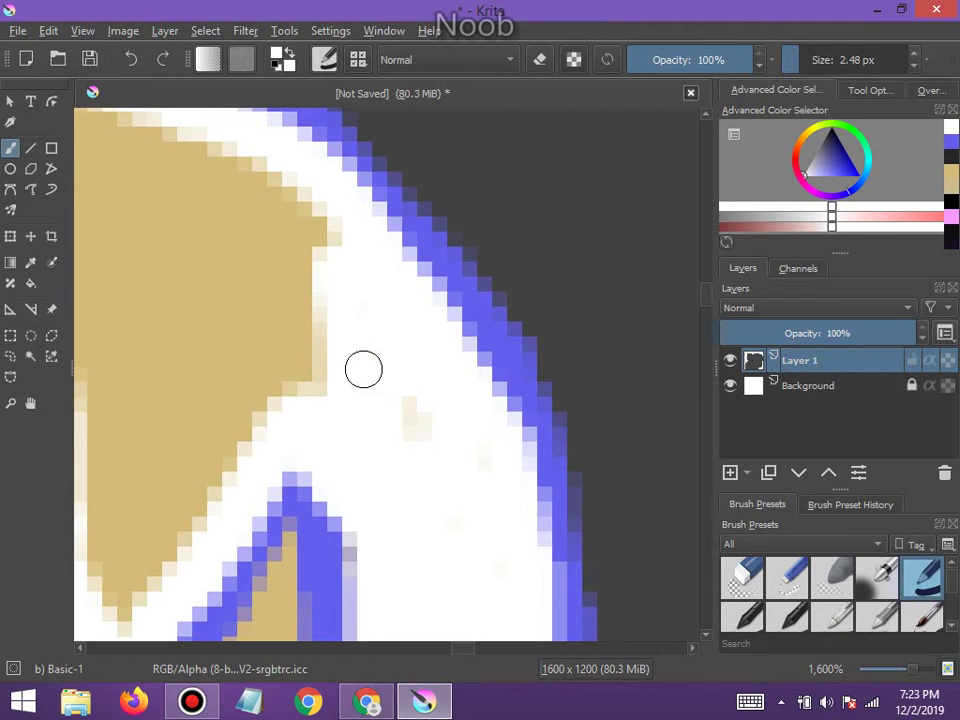
# Fill the remaining tan gap in the middle of the hair with white, enlarging the brush to 6.65 px
pyautogui.scroll(-3, 362, 369)
pyautogui.scroll(4, 366, 386)
pyautogui.scroll(-6, 328, 345)
pyautogui.scroll(2, 260, 347)
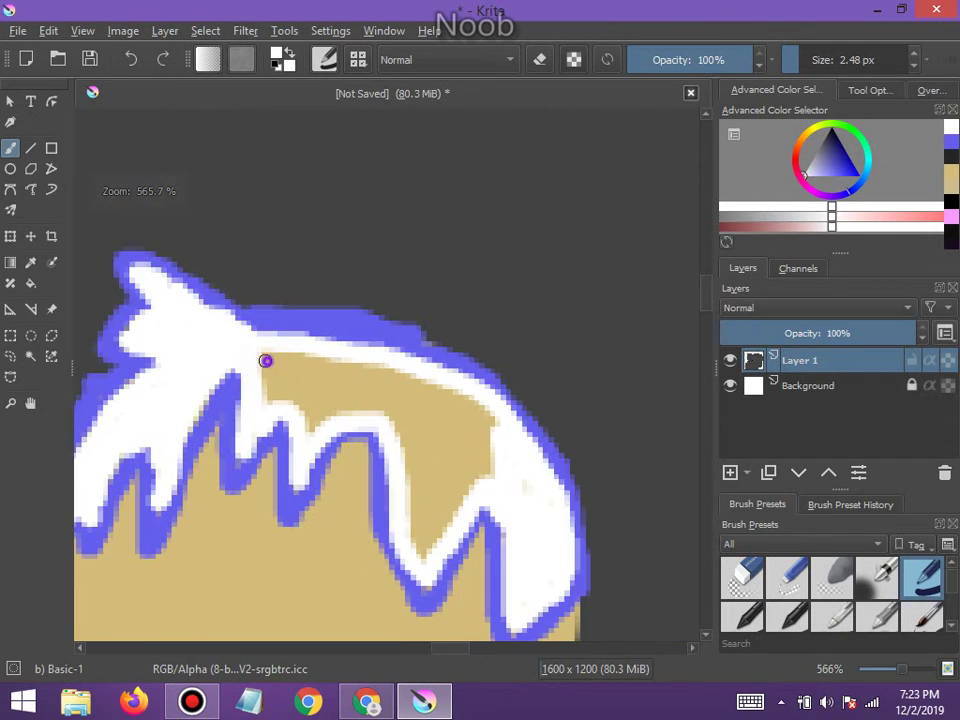
pyautogui.moveTo(266, 360)
pyautogui.mouseDown()
pyautogui.moveTo(388, 373)
pyautogui.moveTo(467, 402)
pyautogui.mouseUp()
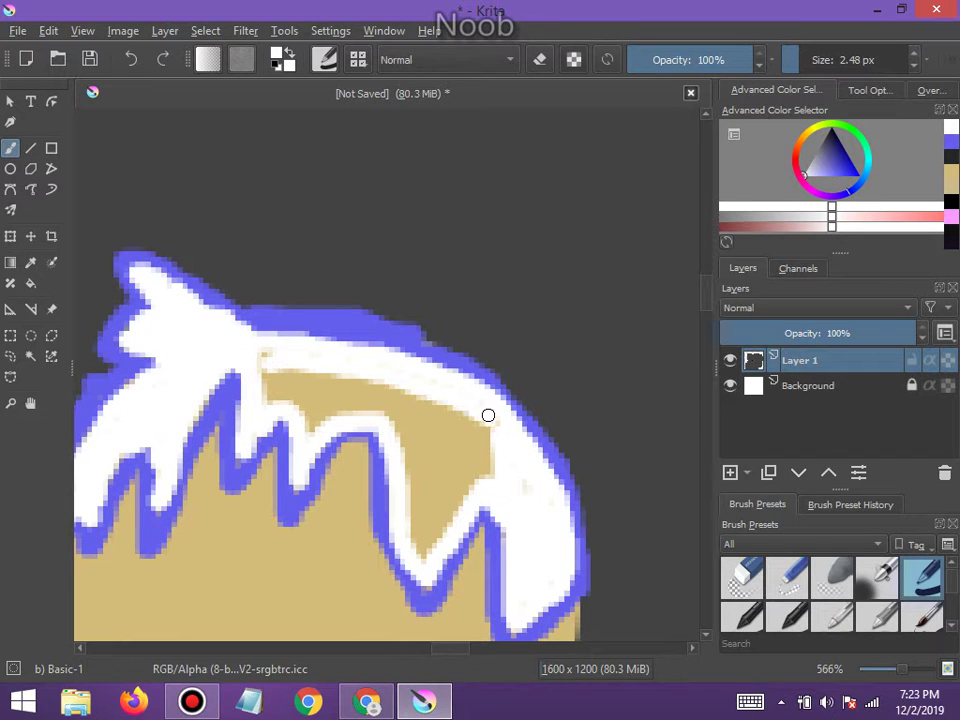
pyautogui.moveTo(800, 52); pyautogui.dragTo(806, 52)
pyautogui.moveTo(236, 373)
pyautogui.mouseDown()
pyautogui.moveTo(266, 359)
pyautogui.moveTo(266, 384)
pyautogui.moveTo(315, 416)
pyautogui.moveTo(296, 370)
pyautogui.moveTo(368, 389)
pyautogui.moveTo(482, 442)
pyautogui.moveTo(427, 543)
pyautogui.moveTo(408, 445)
pyautogui.moveTo(390, 418)
pyautogui.moveTo(342, 404)
pyautogui.moveTo(434, 441)
pyautogui.moveTo(446, 467)
pyautogui.moveTo(448, 448)
pyautogui.moveTo(489, 424)
pyautogui.mouseUp()
pyautogui.scroll(-5, 489, 424)
pyautogui.scroll(1, 401, 495)
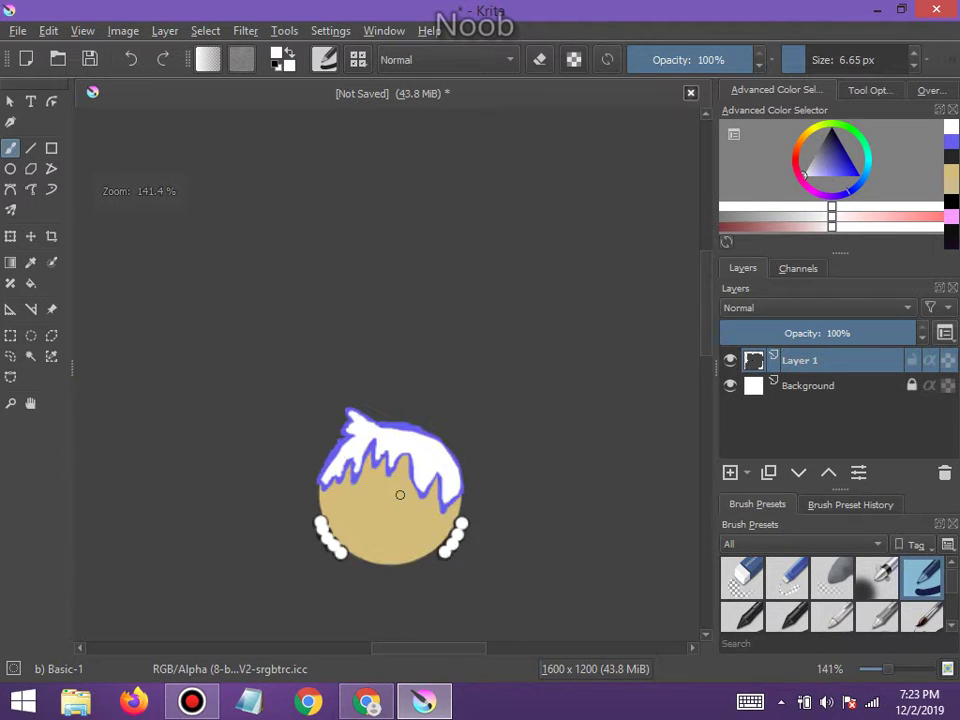
pyautogui.scroll(-1, 388, 519)
pyautogui.scroll(5, 381, 521)
pyautogui.scroll(-3, 381, 521)
pyautogui.scroll(2, 371, 523)
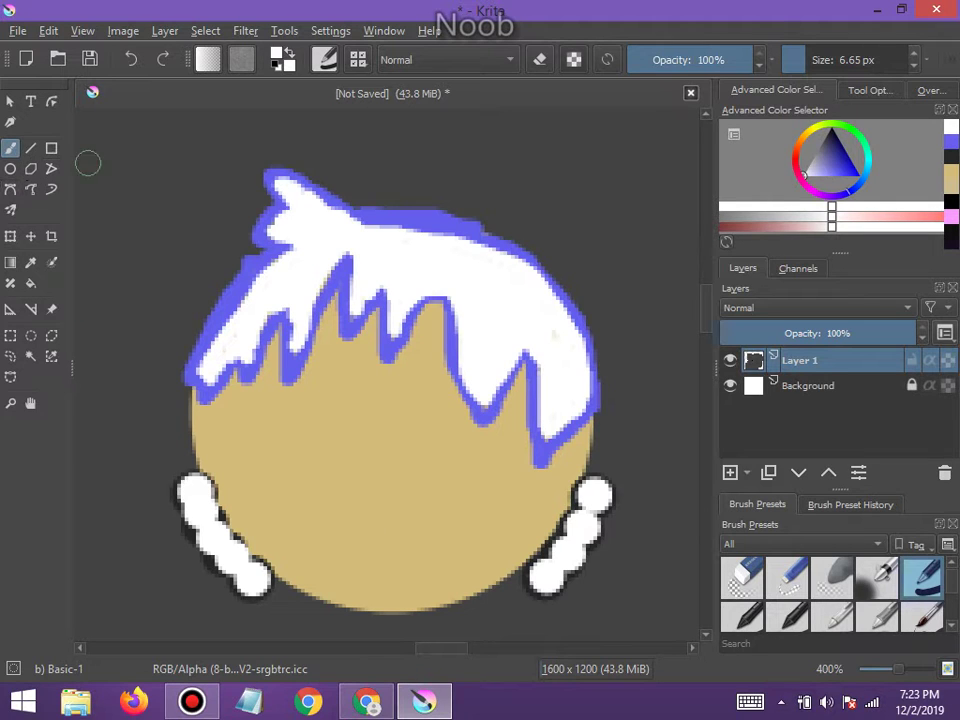
# With a 2.09 px black brush, draw a curved upper-lid line for each eye on the tan face, bending down at the right end
pyautogui.moveTo(803, 64); pyautogui.dragTo(798, 64)
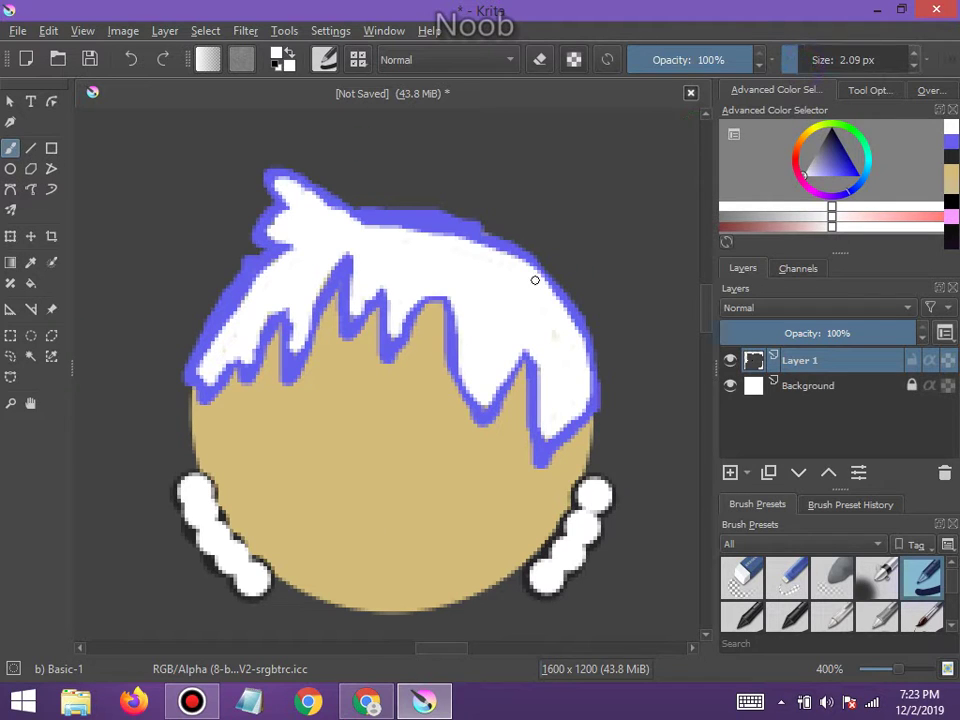
pyautogui.scroll(1, 311, 447)
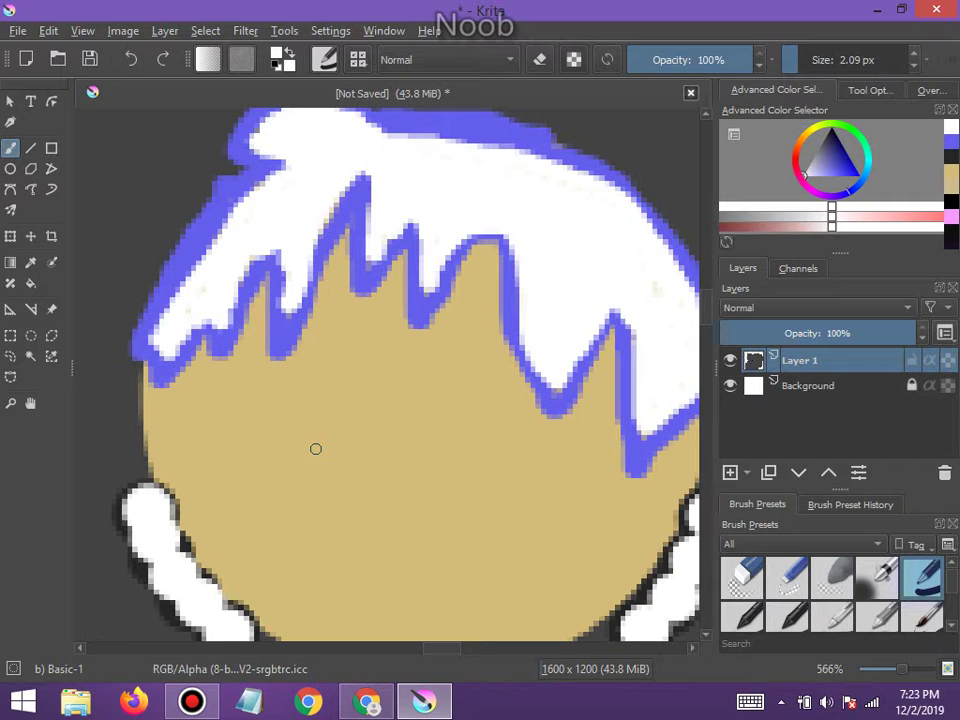
pyautogui.scroll(-10, 315, 449)
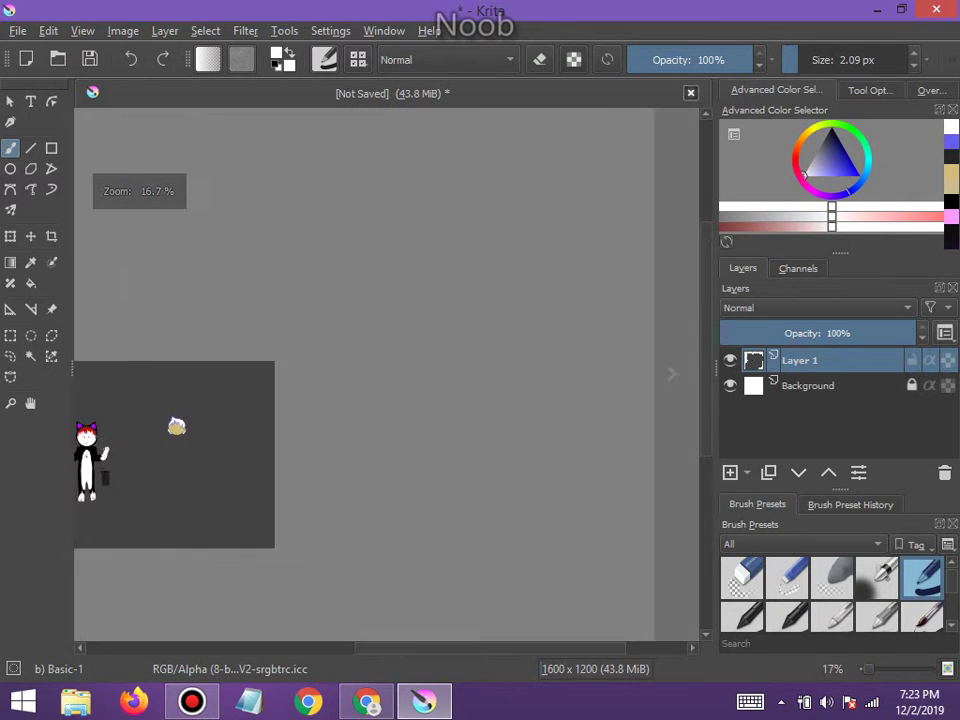
pyautogui.scroll(7, 123, 418)
pyautogui.scroll(-7, 123, 418)
pyautogui.scroll(5, 123, 418)
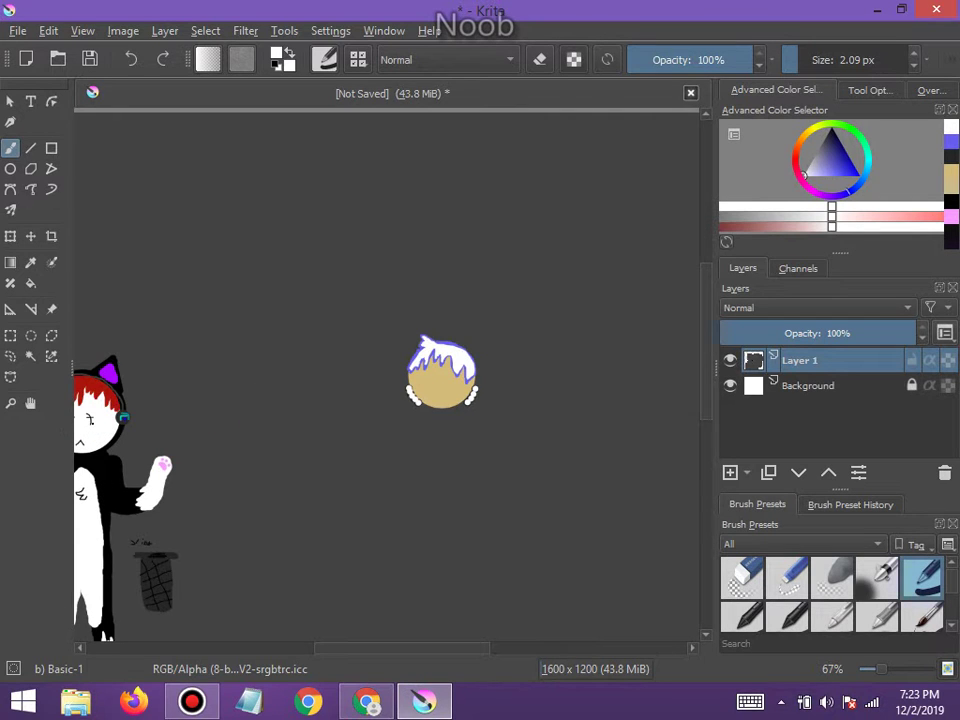
pyautogui.scroll(5, 416, 377)
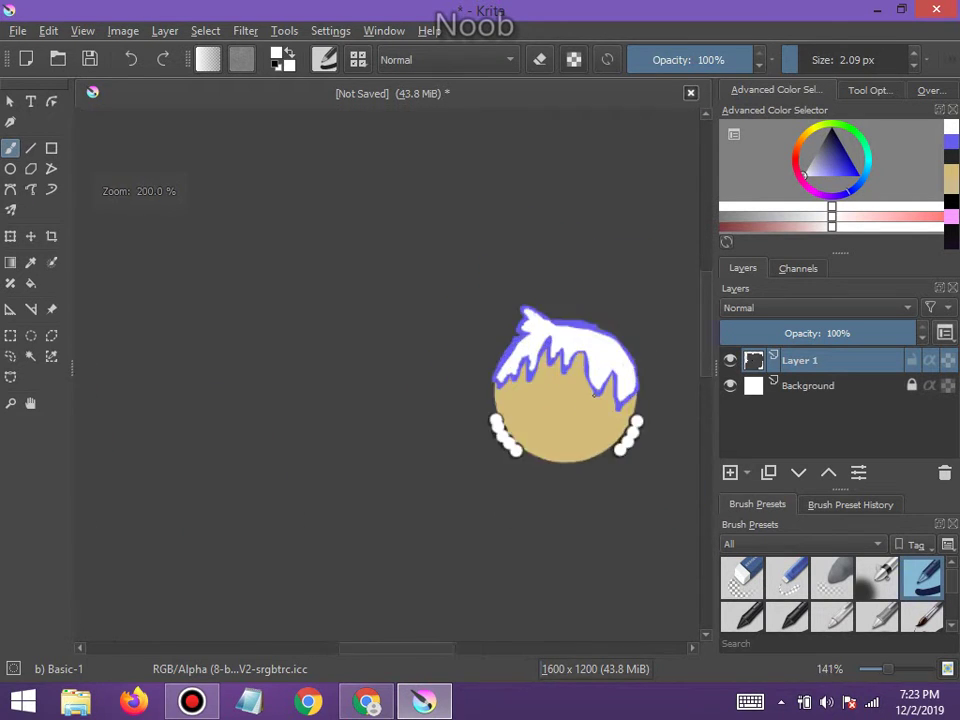
pyautogui.scroll(1, 515, 400)
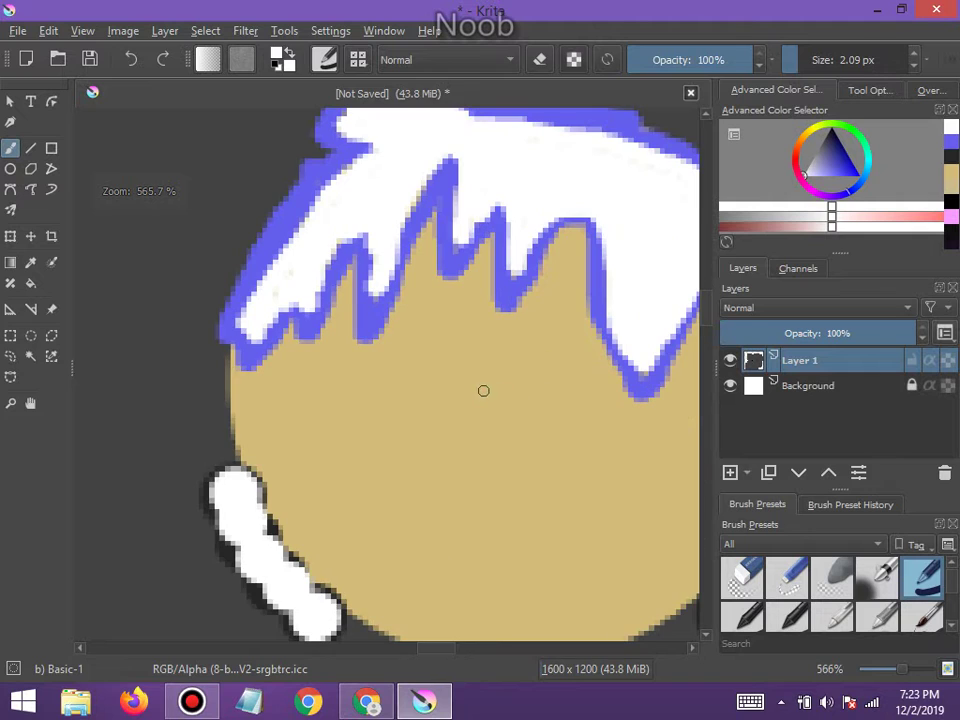
pyautogui.click(832, 135)
pyautogui.moveTo(371, 384)
pyautogui.mouseDown()
pyautogui.moveTo(416, 391)
pyautogui.moveTo(434, 427)
pyautogui.mouseUp()
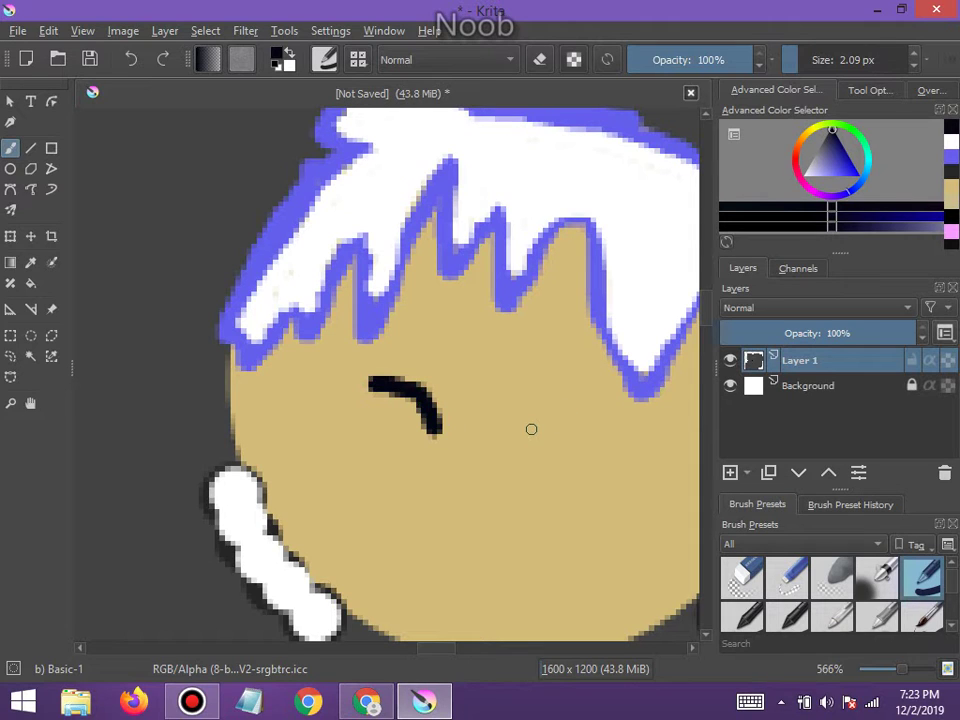
pyautogui.moveTo(532, 401); pyautogui.dragTo(567, 400)
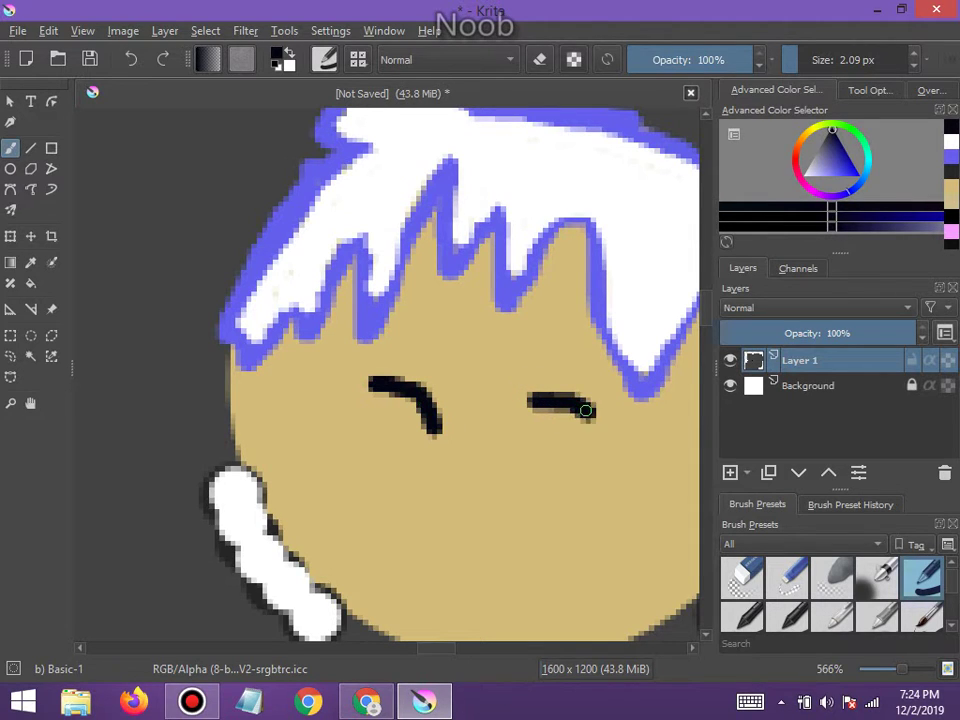
# Draw a black upside-down V mouth on the lower part of the tan face
pyautogui.scroll(-10, 536, 448)
pyautogui.scroll(10, 524, 524)
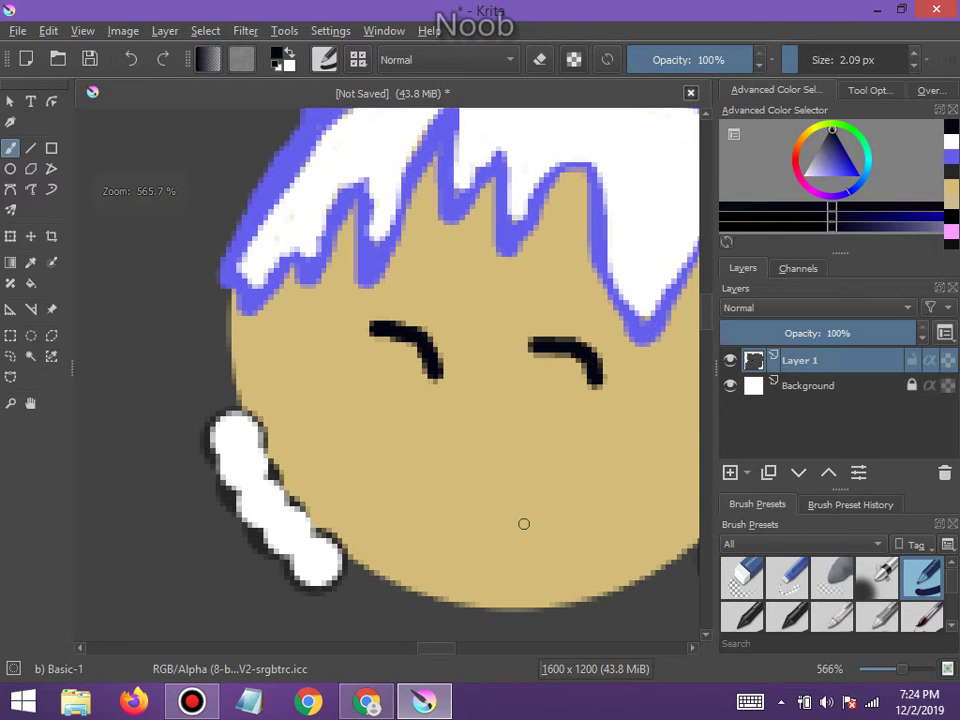
pyautogui.moveTo(498, 490)
pyautogui.mouseDown()
pyautogui.moveTo(492, 480)
pyautogui.moveTo(455, 533)
pyautogui.mouseUp()
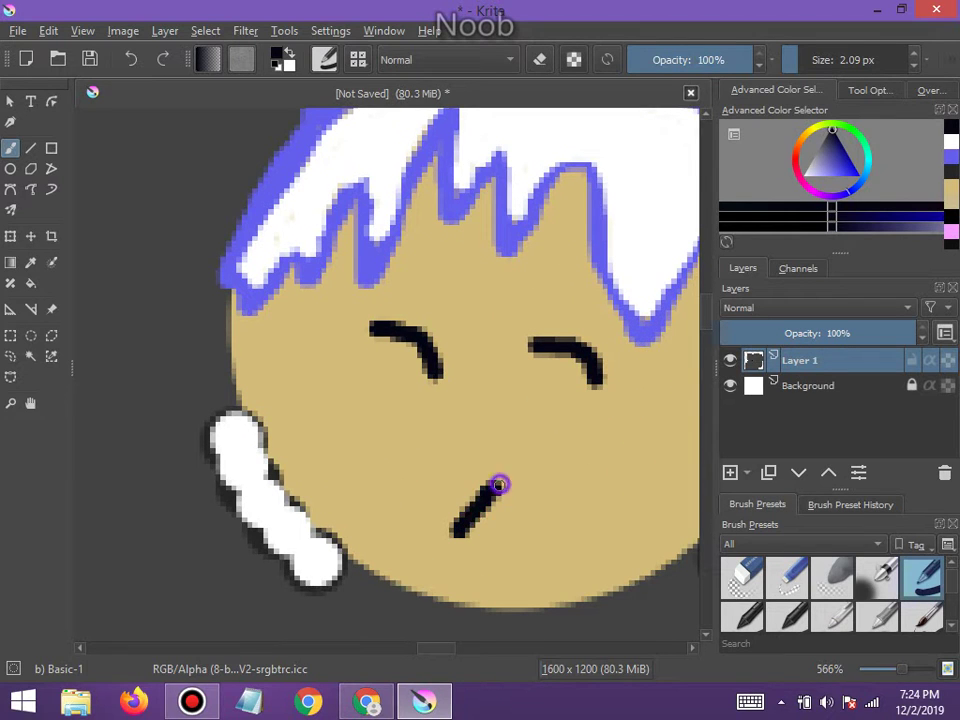
pyautogui.scroll(-5, 510, 527)
pyautogui.moveTo(499, 485)
pyautogui.mouseDown()
pyautogui.moveTo(510, 523)
pyautogui.moveTo(470, 525)
pyautogui.mouseUp()
# Undo the solid black fill inside the mouth
pyautogui.scroll(5, 510, 527)
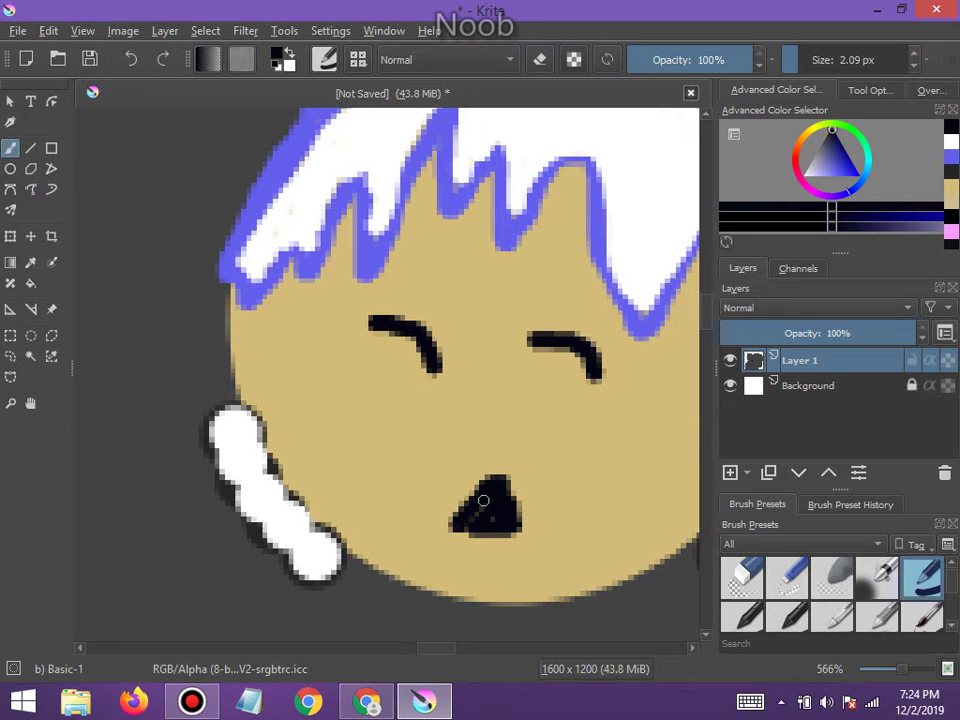
pyautogui.scroll(-5, 468, 517)
pyautogui.scroll(5, 385, 432)
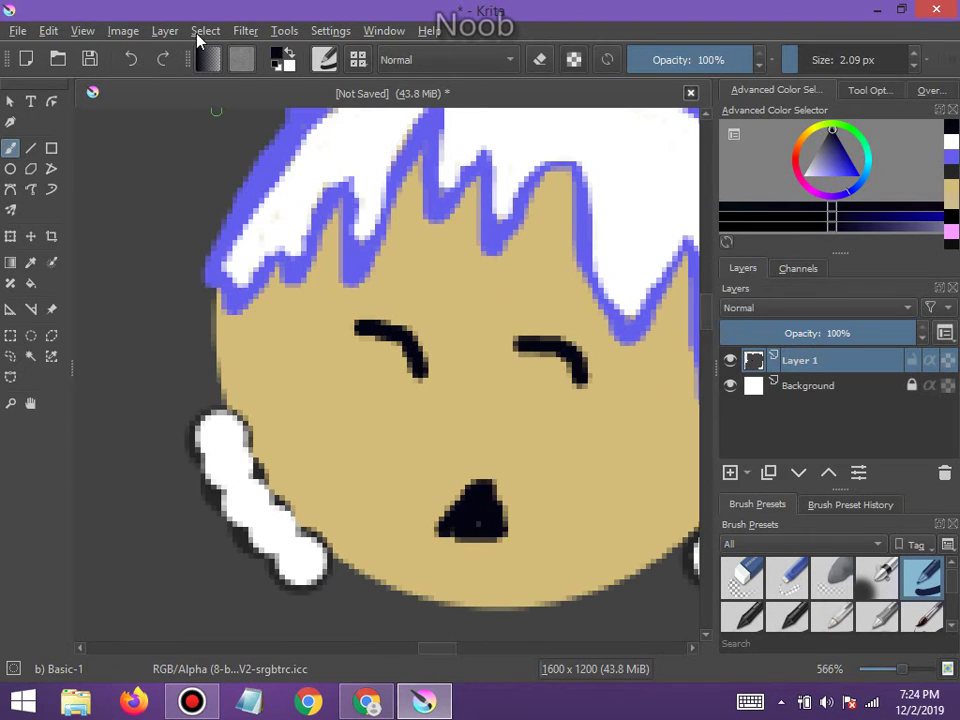
pyautogui.click(137, 62)
# Draw a short vertical black stroke down from the middle of each eye's curved lid line
pyautogui.scroll(-3, 272, 334)
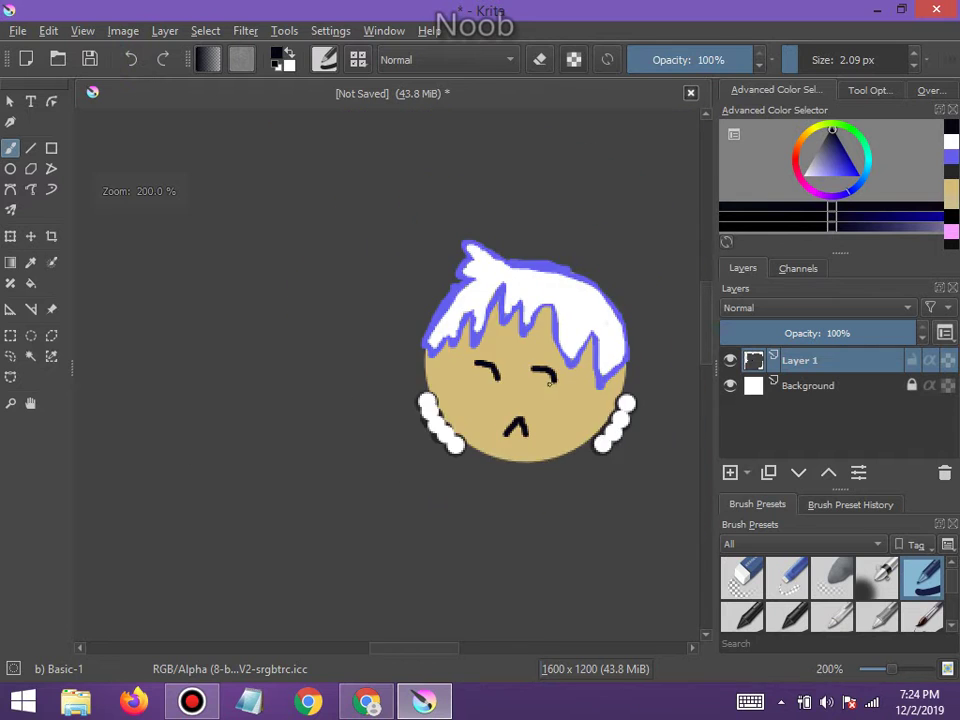
pyautogui.scroll(2, 491, 369)
pyautogui.scroll(-1, 449, 388)
pyautogui.scroll(1, 449, 388)
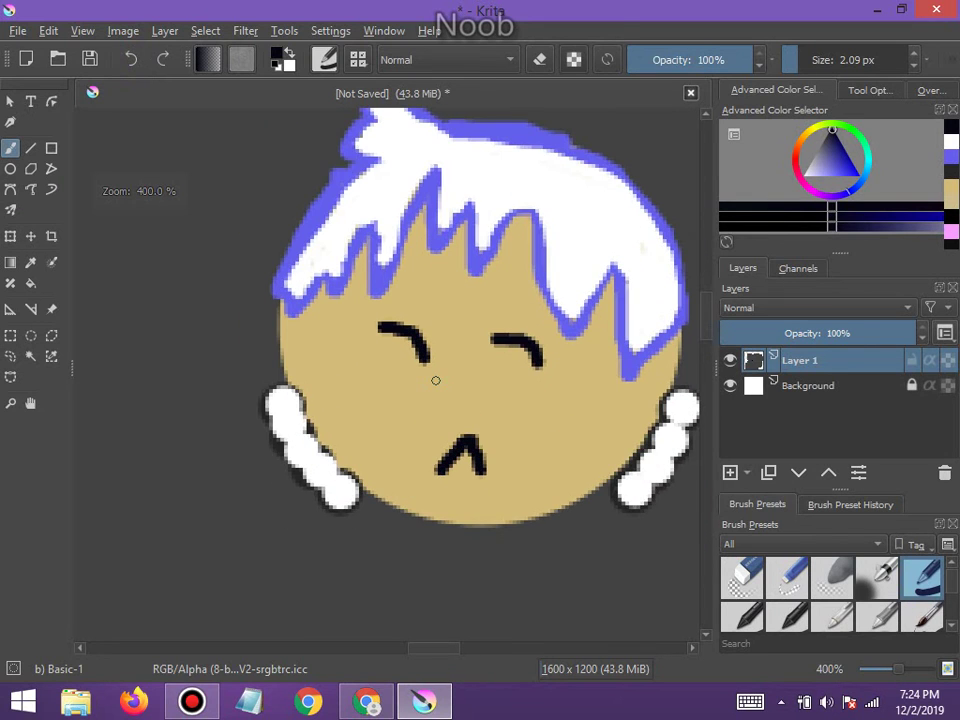
pyautogui.moveTo(401, 335); pyautogui.dragTo(400, 375)
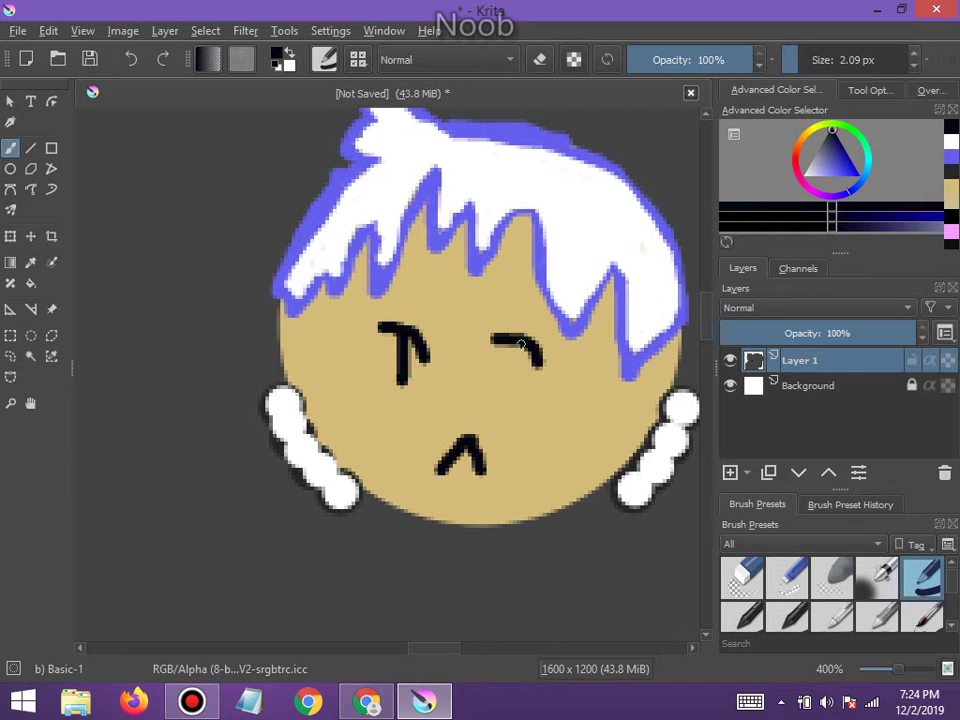
pyautogui.moveTo(520, 344); pyautogui.dragTo(521, 359)
# Compare the tan-headed character's face with the red-haired character's face and check their placement in the scene
pyautogui.scroll(-6, 497, 379)
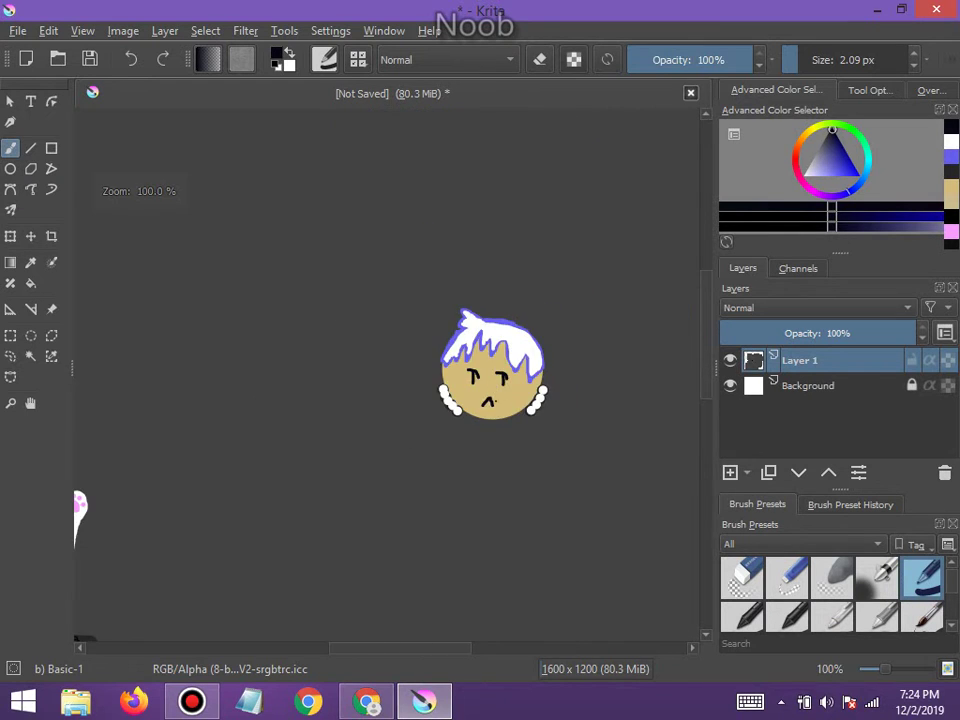
pyautogui.scroll(3, 455, 412)
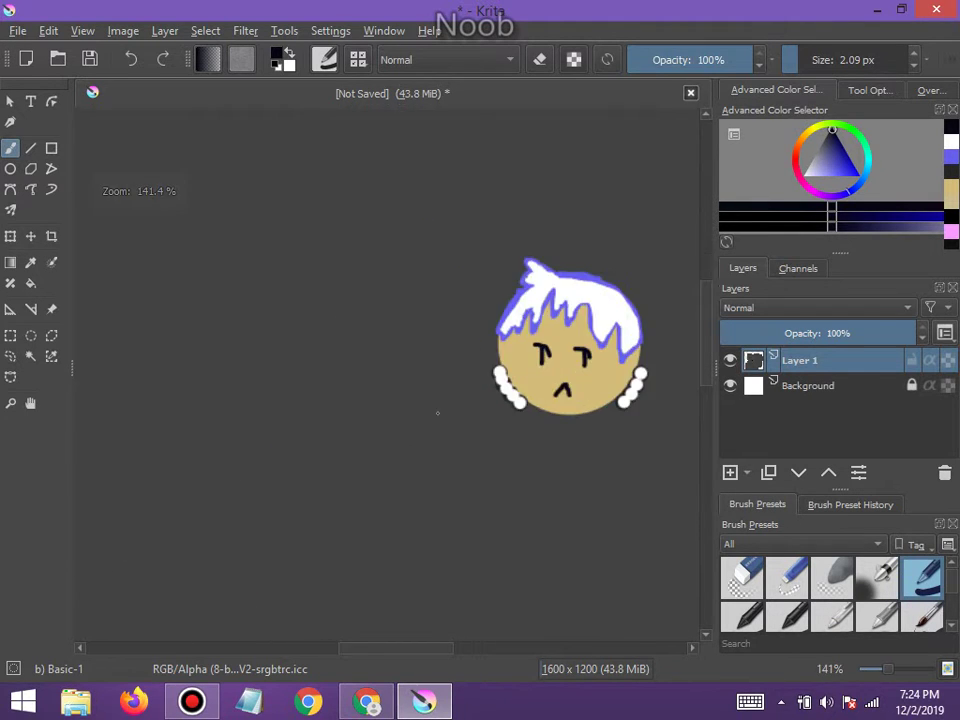
pyautogui.scroll(-4, 455, 412)
pyautogui.scroll(-3, 98, 441)
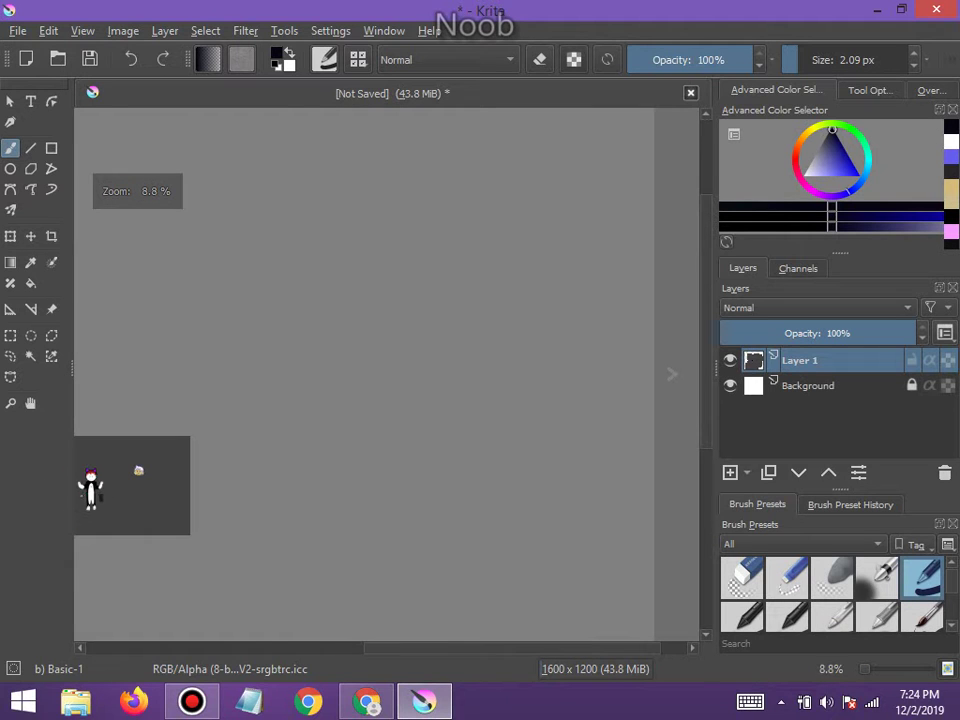
pyautogui.scroll(5, 98, 441)
pyautogui.scroll(1, 147, 393)
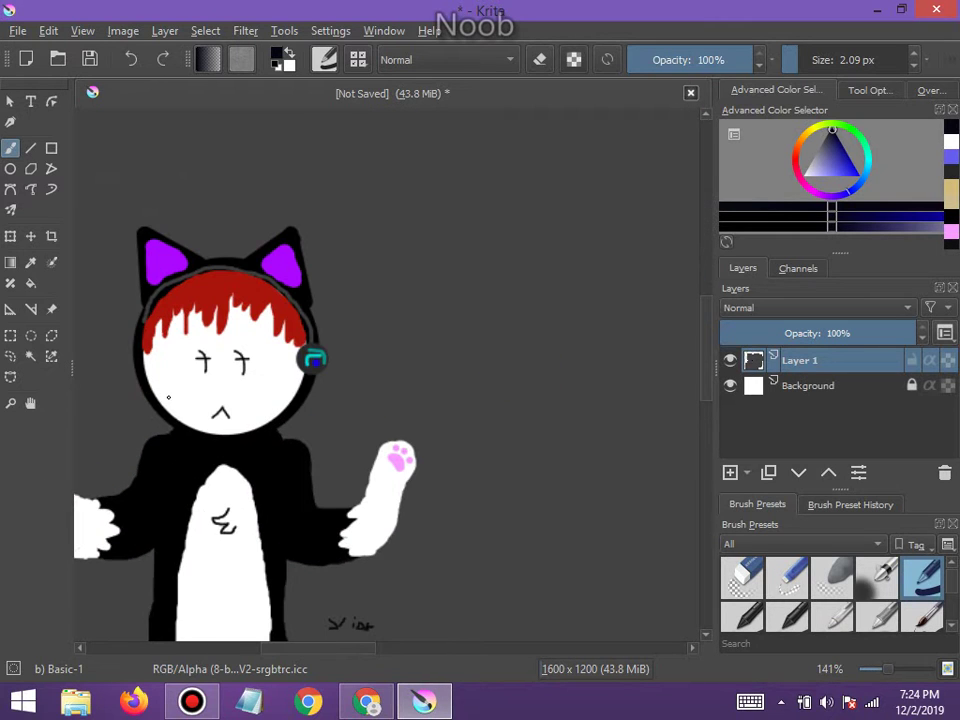
pyautogui.scroll(-6, 322, 502)
pyautogui.scroll(3, 479, 555)
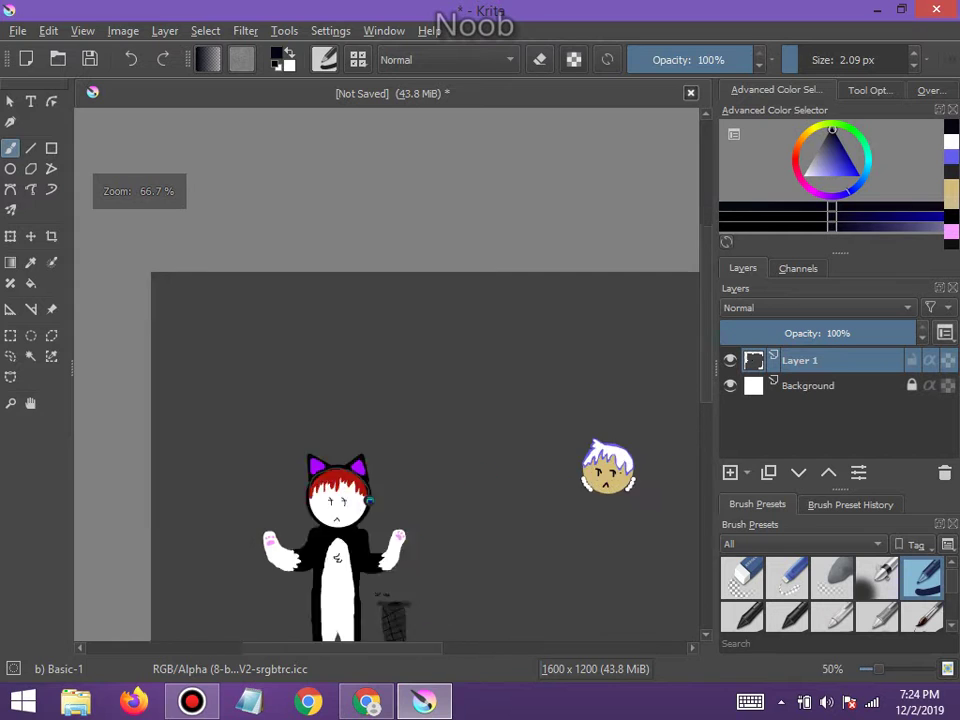
pyautogui.scroll(1, 479, 555)
pyautogui.scroll(-1, 479, 555)
pyautogui.scroll(1, 603, 516)
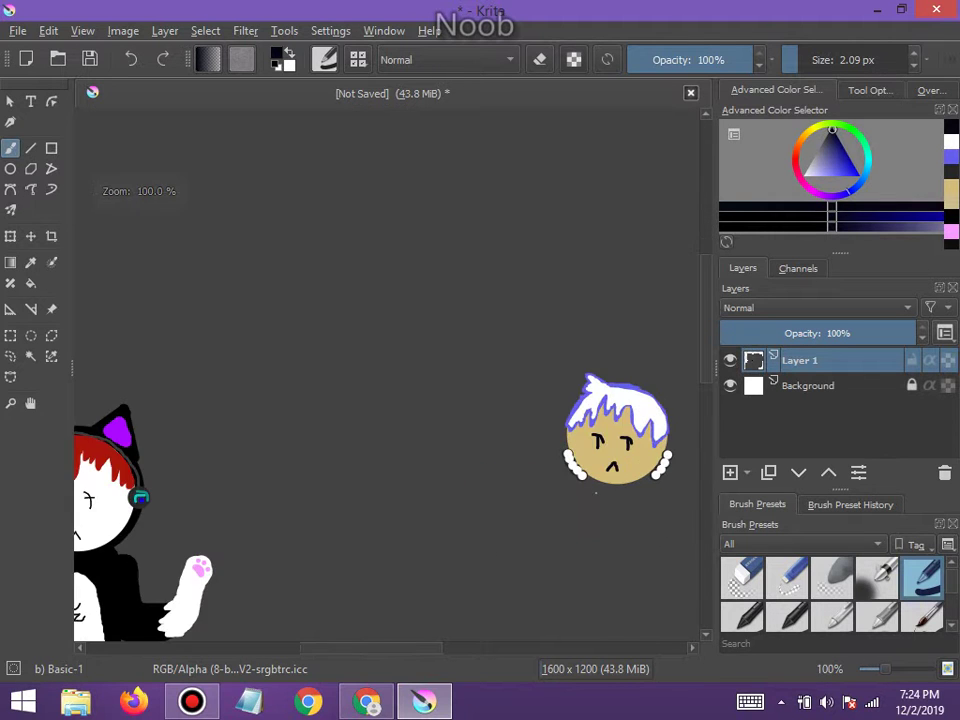
pyautogui.scroll(-4, 600, 505)
pyautogui.scroll(5, 592, 491)
pyautogui.scroll(2, 591, 491)
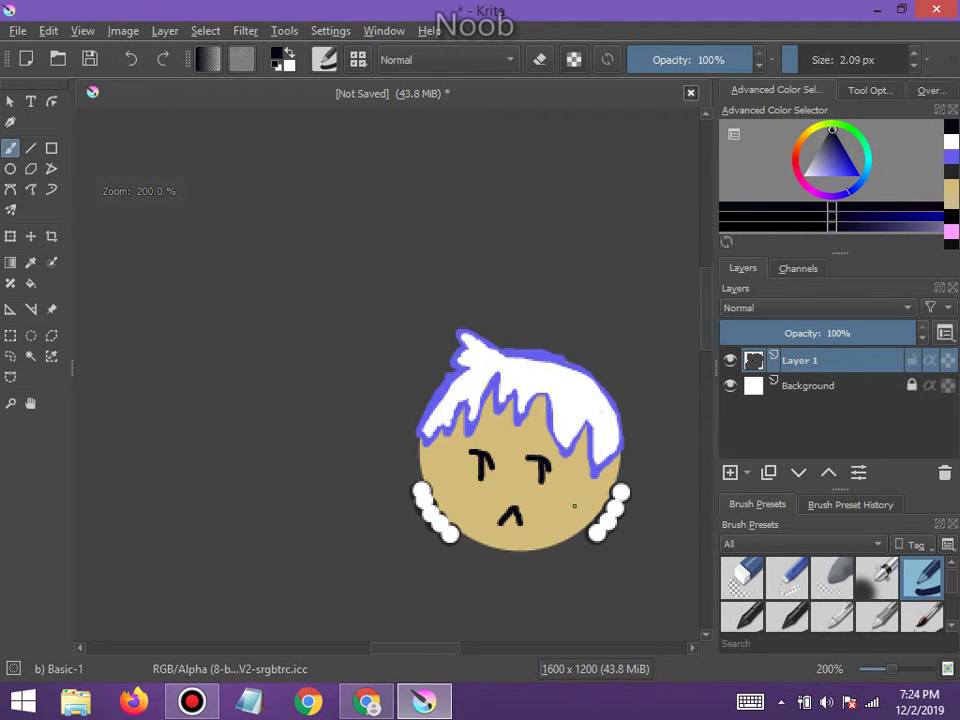
pyautogui.scroll(-2, 572, 507)
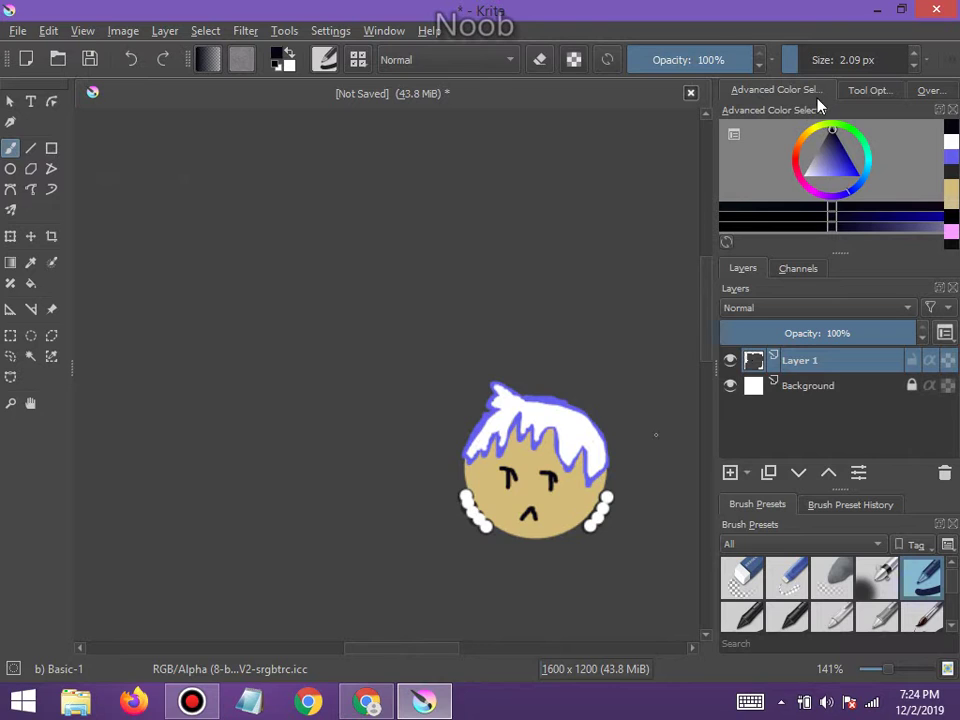
# Choose a medium blue and outline the left side of the body, running down from beside the left string of white beads
pyautogui.moveTo(821, 168); pyautogui.dragTo(841, 166)
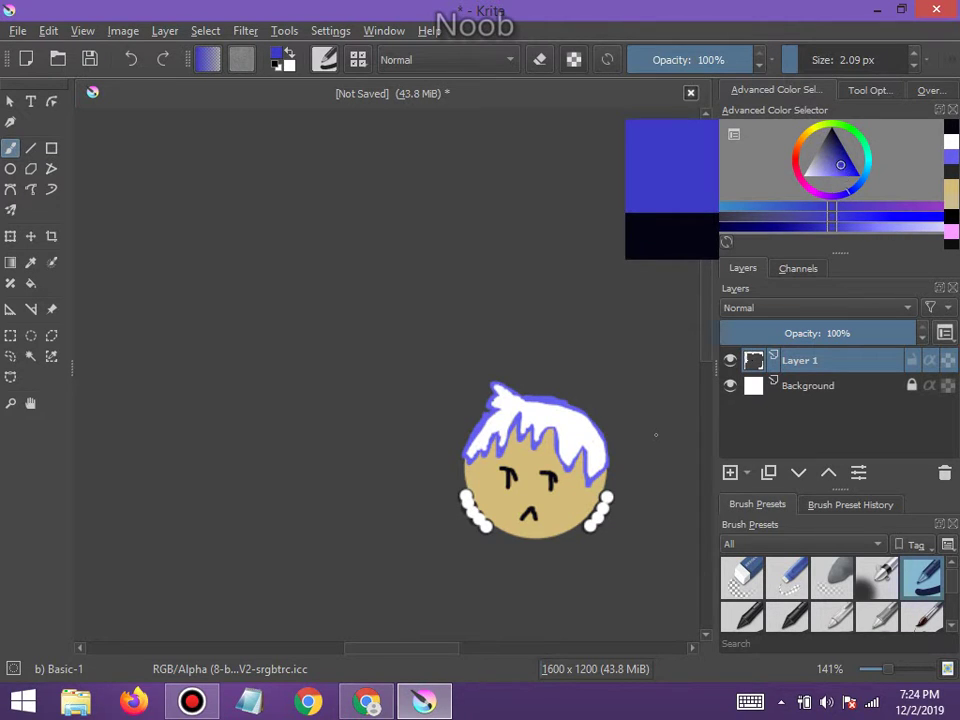
pyautogui.scroll(1, 615, 437)
pyautogui.scroll(-5, 560, 480)
pyautogui.scroll(4, 505, 535)
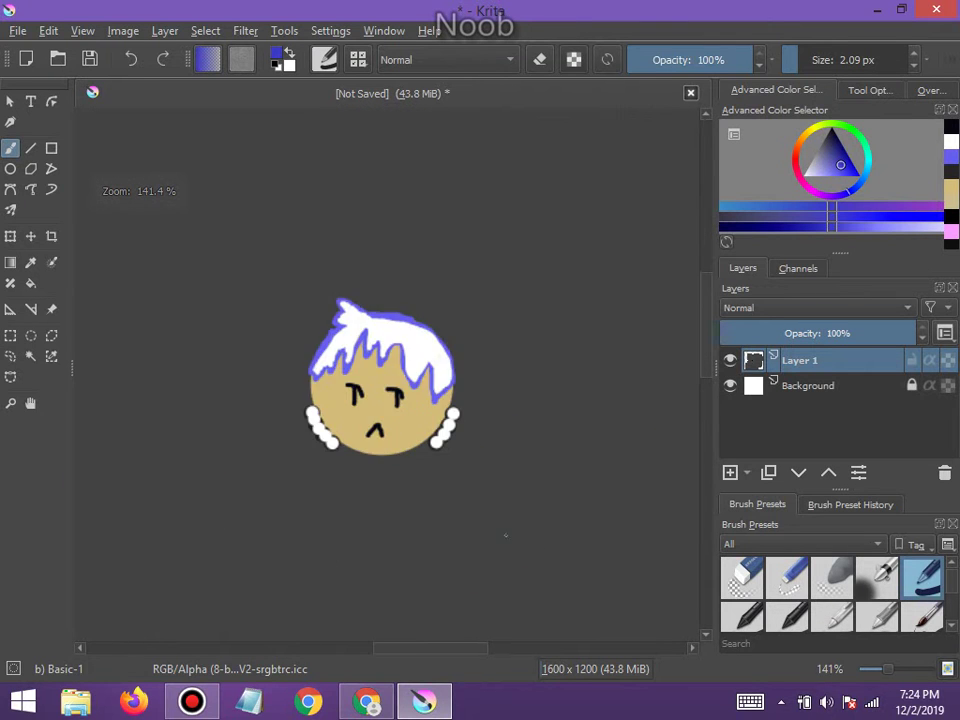
pyautogui.scroll(2, 366, 515)
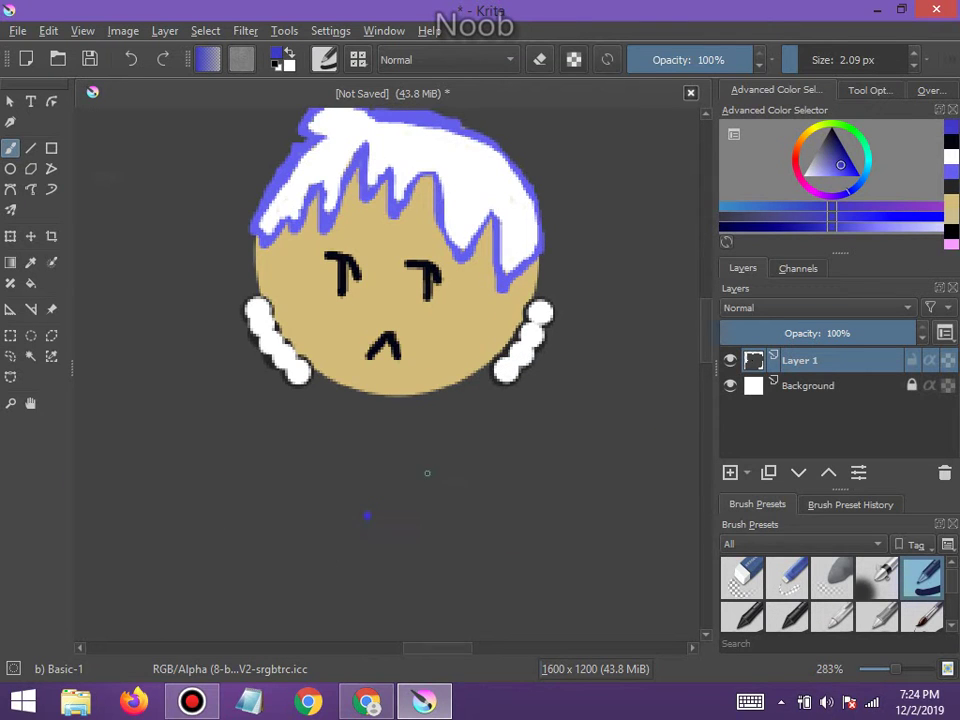
pyautogui.scroll(1, 367, 515)
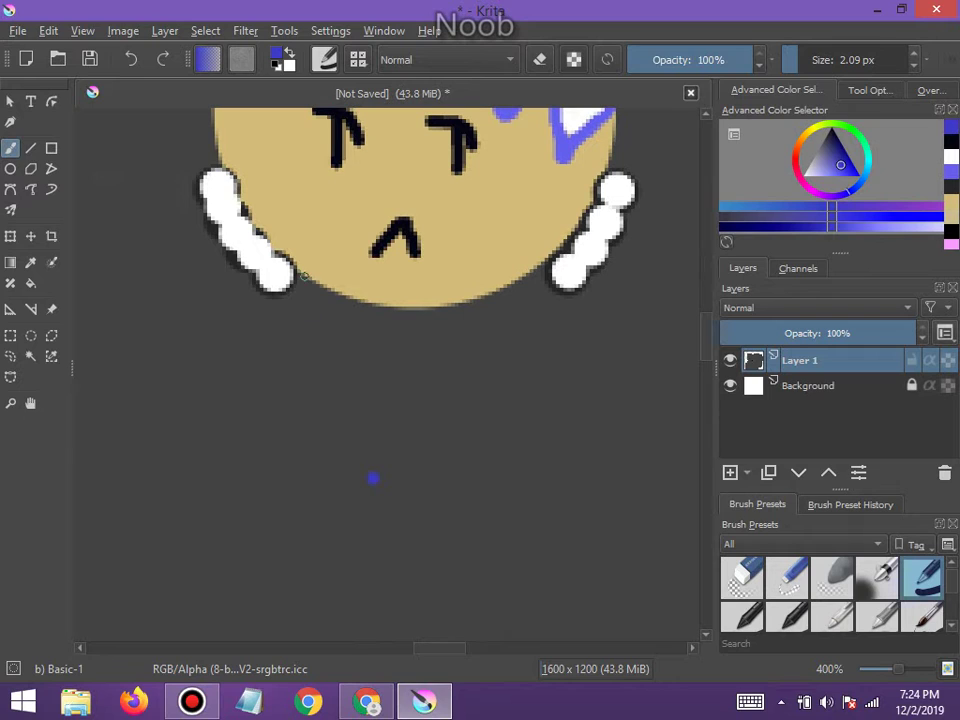
pyautogui.click(299, 282)
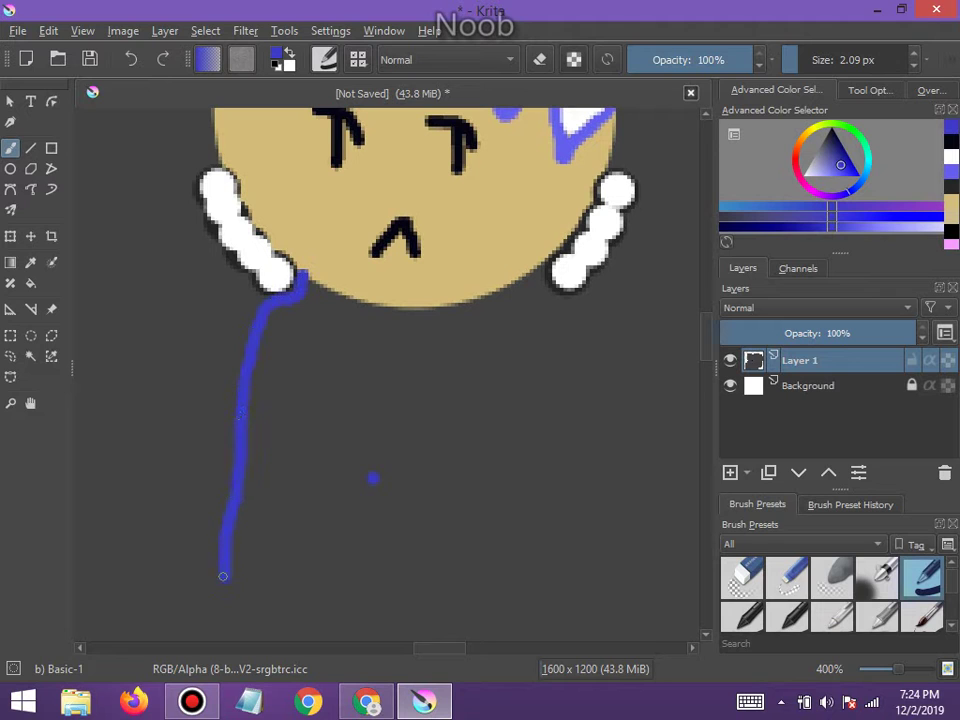
# Outline the right side of the body in blue from beside the right bead string, and extend both side lines down to the same level
pyautogui.scroll(-6, 231, 603)
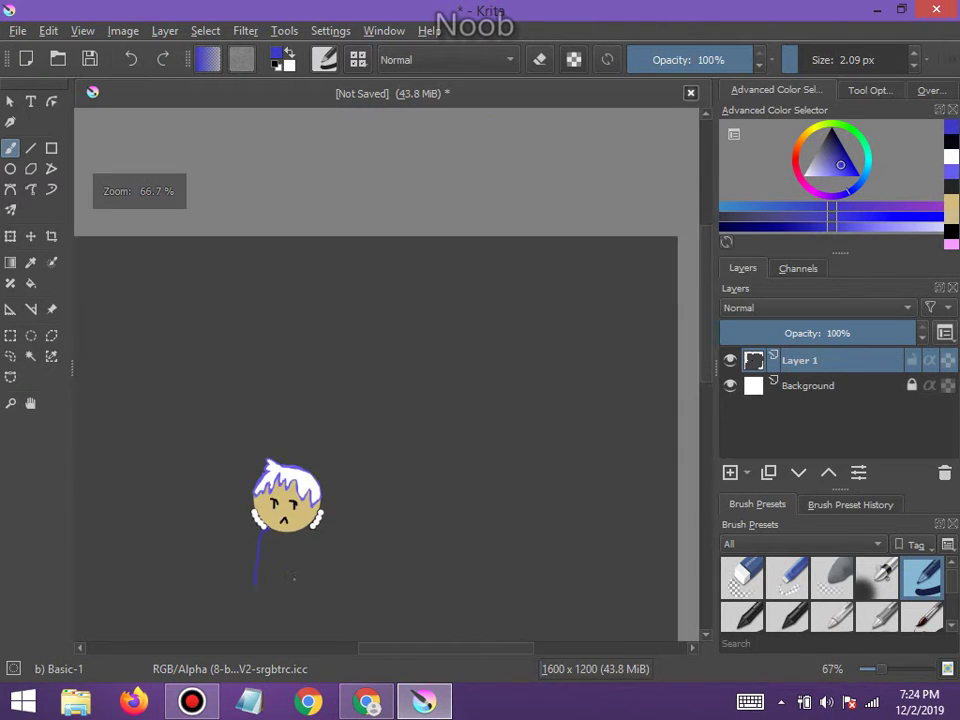
pyautogui.scroll(5, 274, 568)
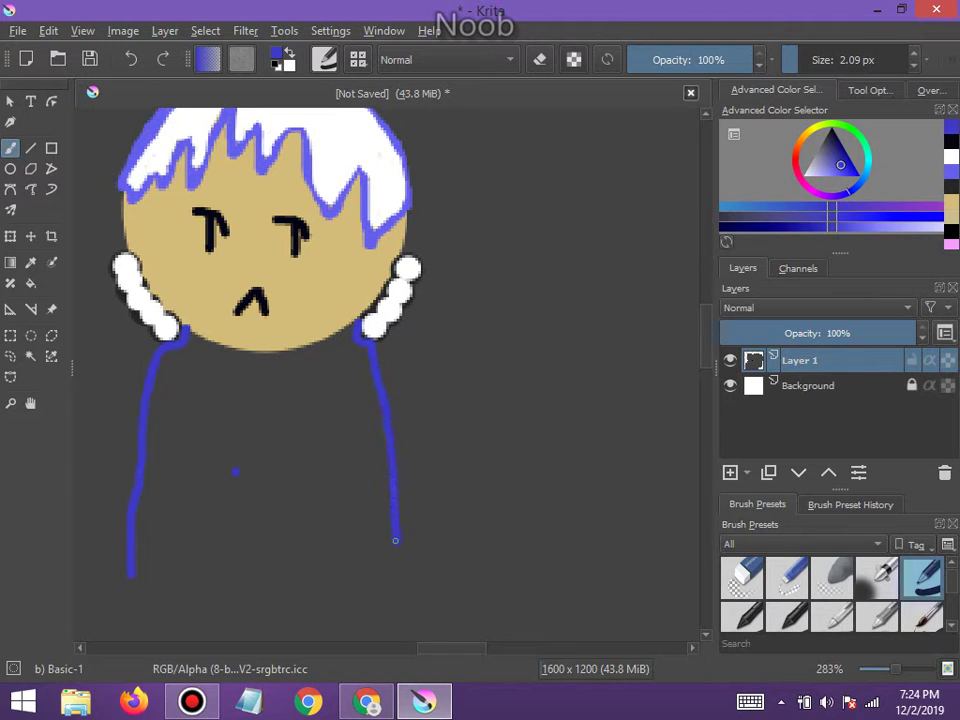
pyautogui.scroll(-7, 397, 633)
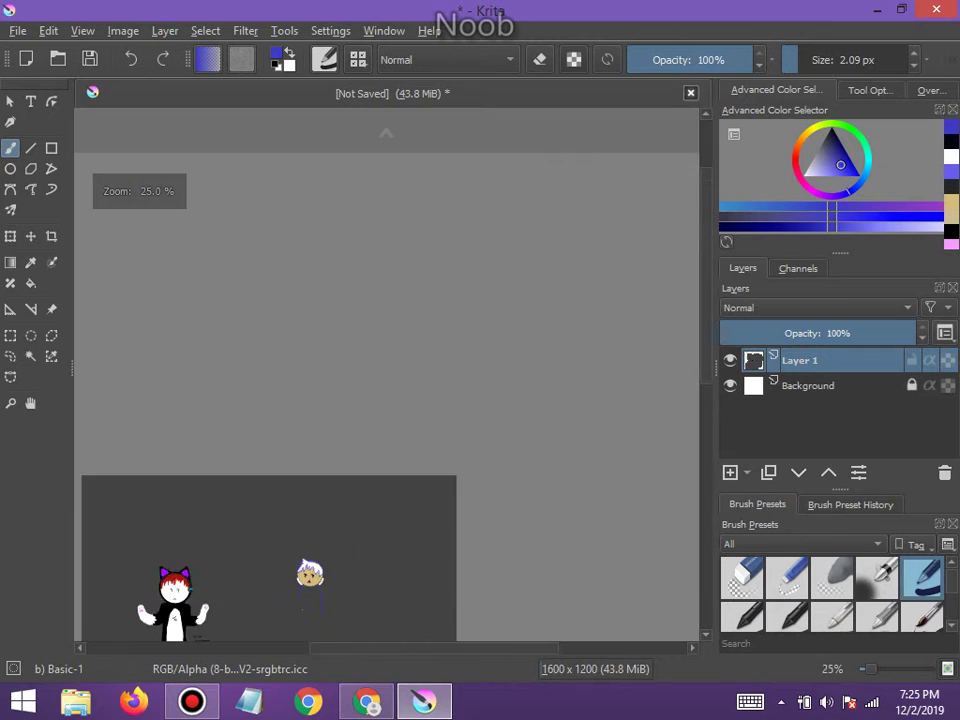
pyautogui.scroll(6, 298, 578)
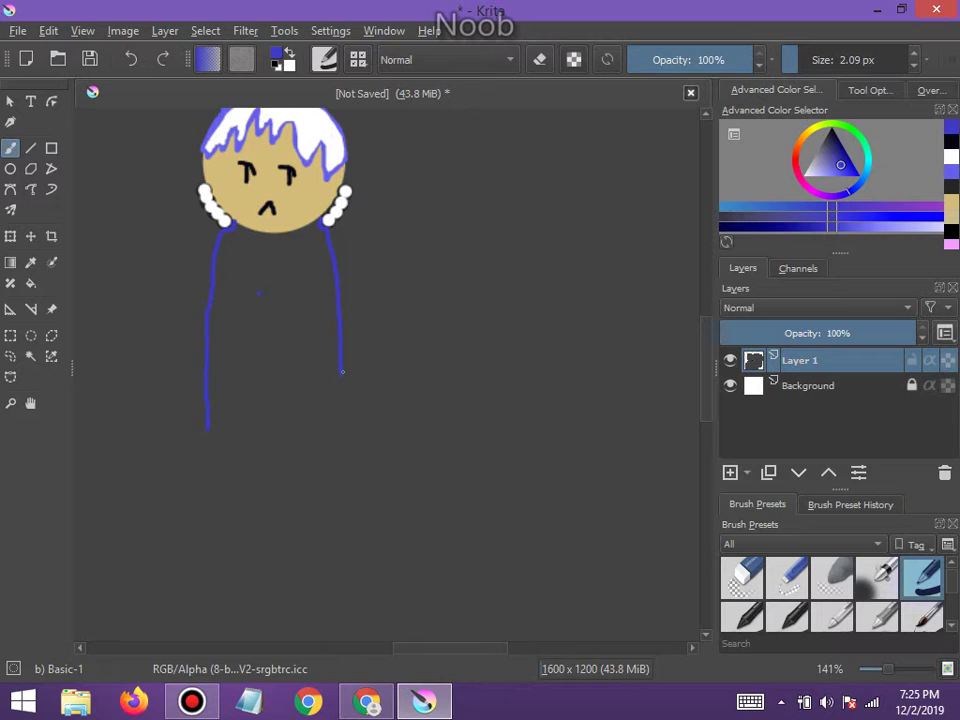
pyautogui.scroll(7, 339, 428)
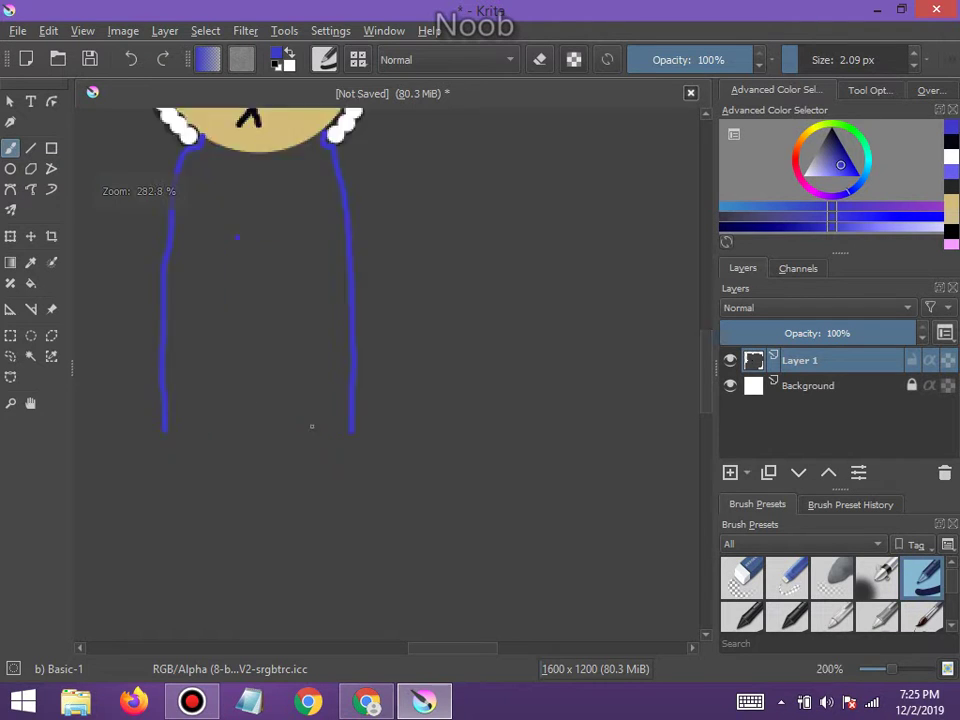
# Close the body outline with a slightly curved blue line joining the lower ends of both sides
pyautogui.scroll(-10, 429, 433)
pyautogui.scroll(5, 329, 433)
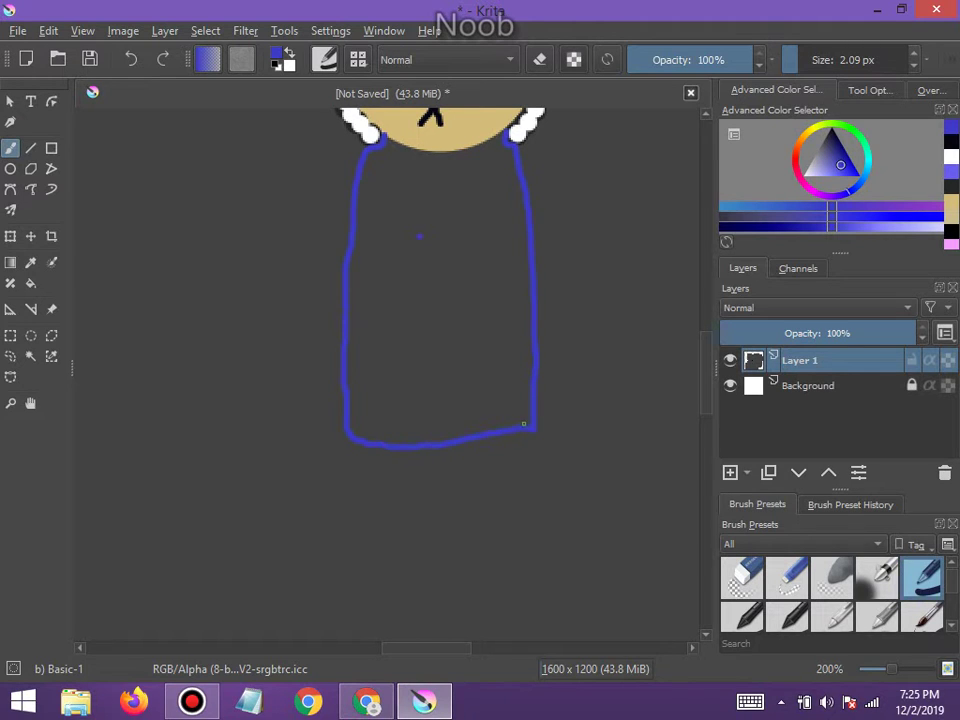
pyautogui.scroll(-2, 523, 424)
pyautogui.scroll(1, 527, 404)
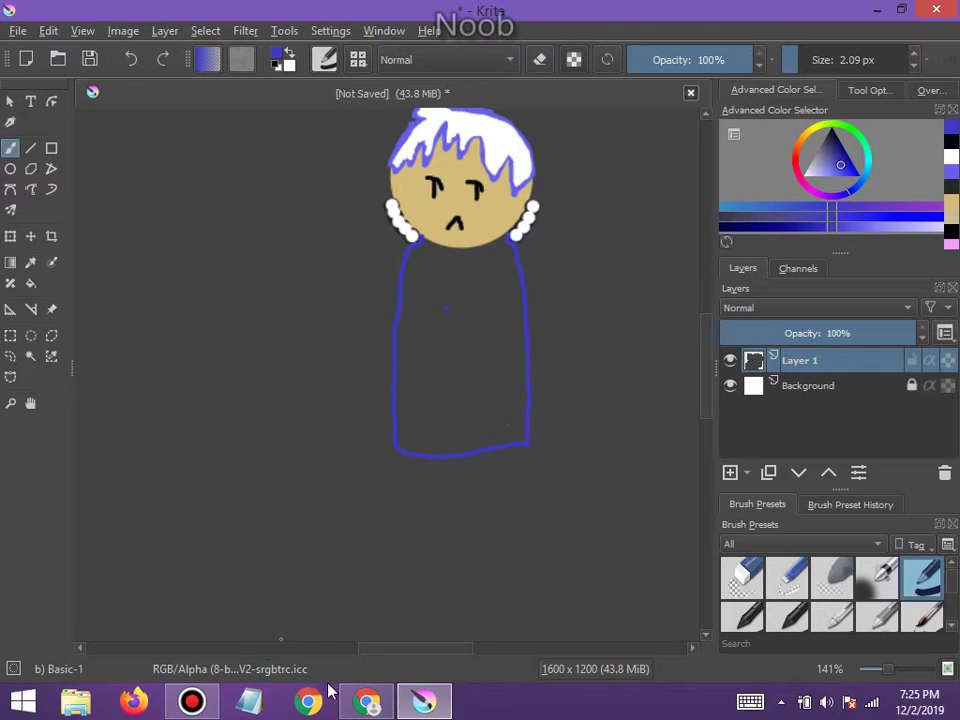
# Switch to YouTube in Chrome, open the Dance Monkey mix, play "Rockefeller Street" from it, and return to Krita
pyautogui.click(320, 700)
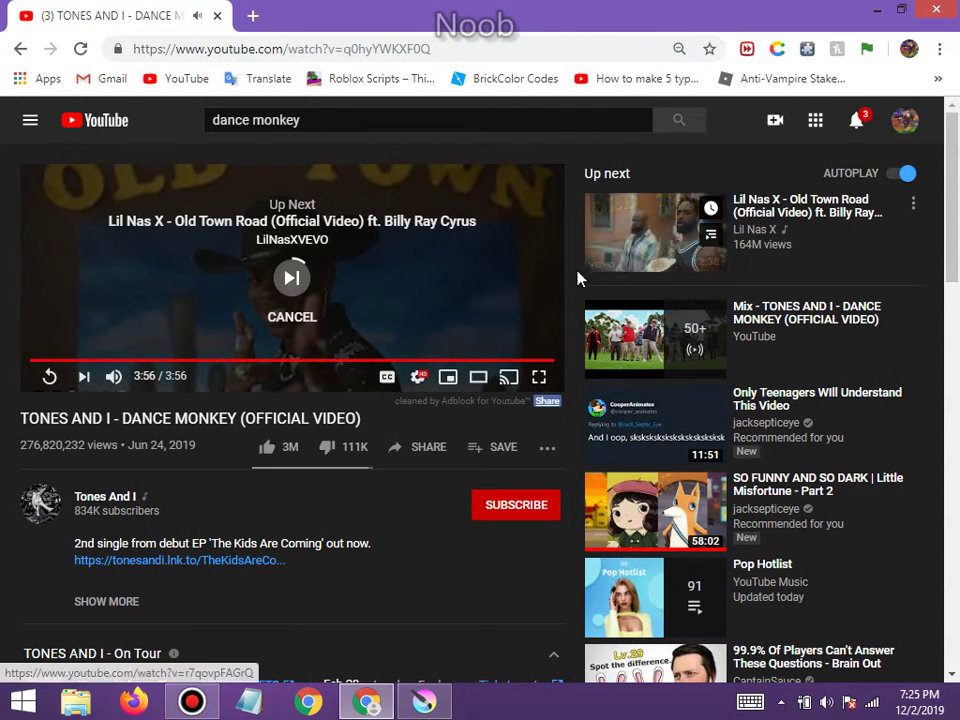
pyautogui.click(617, 339)
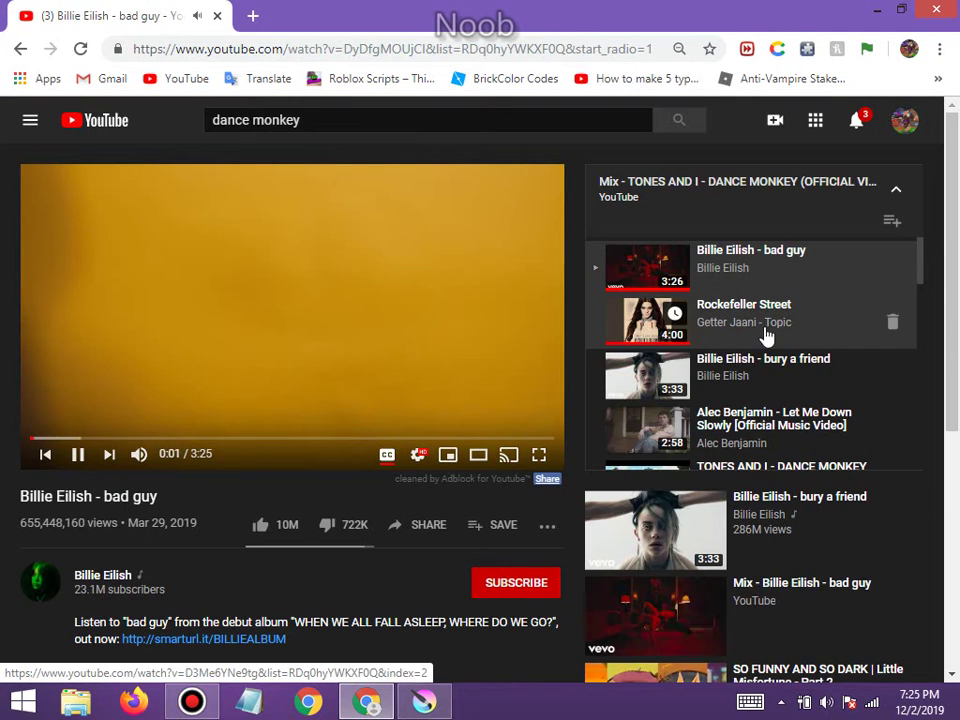
pyautogui.click(774, 332)
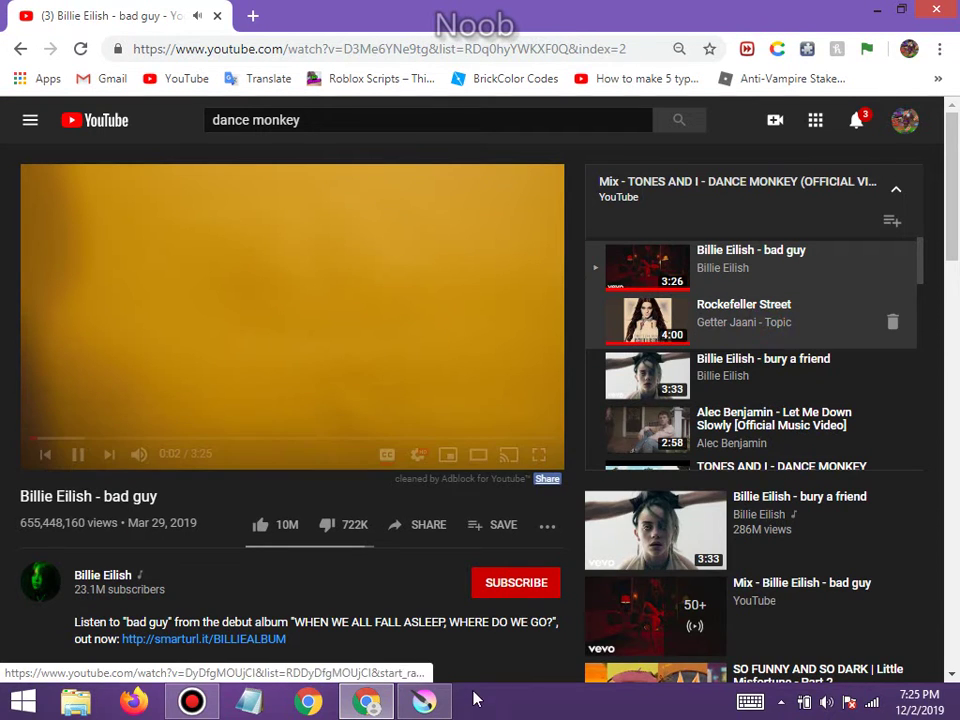
pyautogui.moveTo(432, 707)
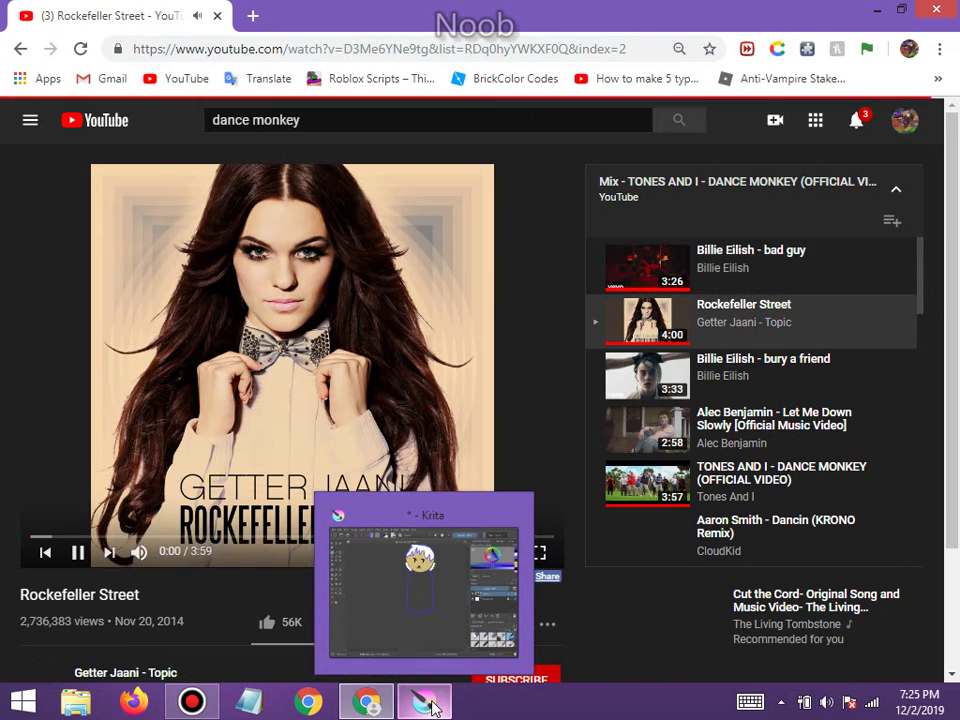
pyautogui.click(432, 707)
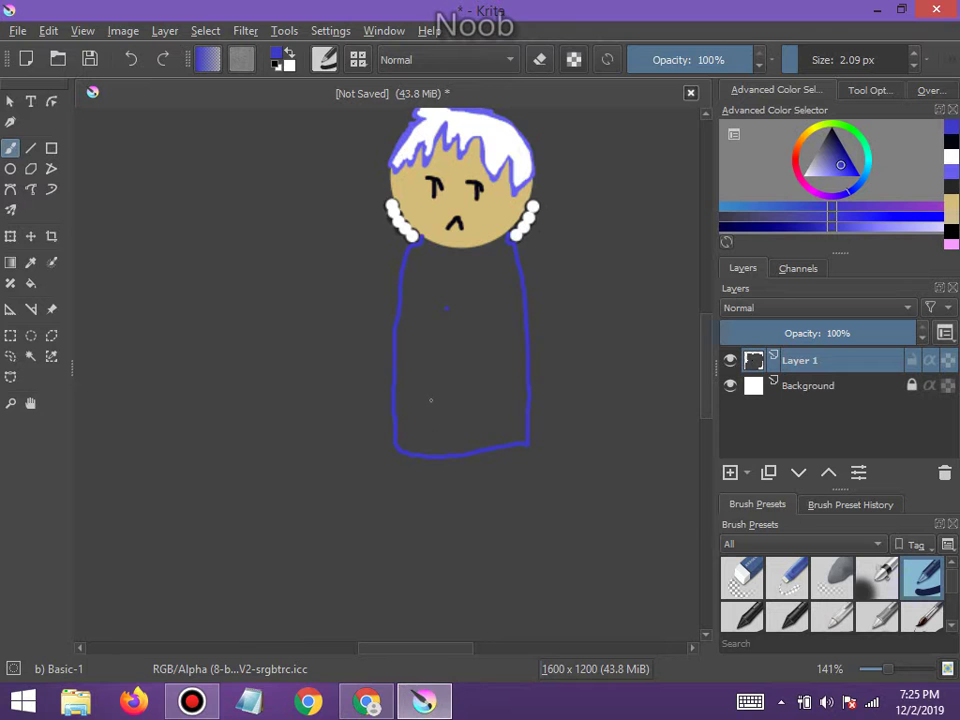
# Draw a blue neckline along the underside of the tan face, joining both side lines of the body beside the beads
pyautogui.scroll(2, 442, 316)
pyautogui.scroll(-1, 435, 291)
pyautogui.scroll(3, 456, 304)
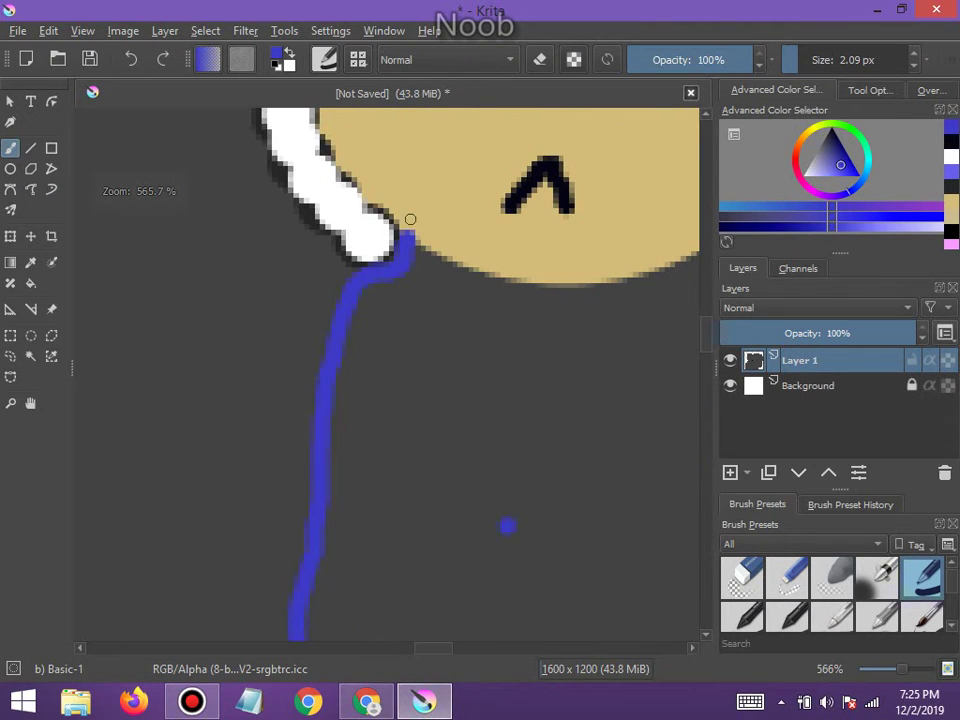
pyautogui.moveTo(416, 243); pyautogui.dragTo(452, 264)
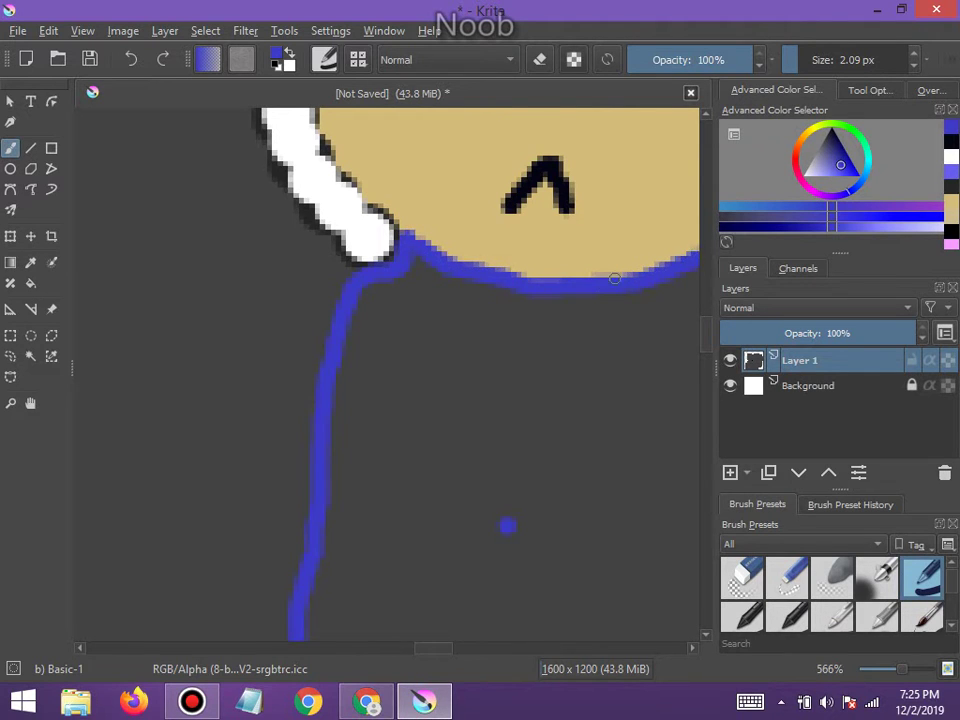
pyautogui.scroll(-4, 614, 278)
pyautogui.scroll(4, 566, 296)
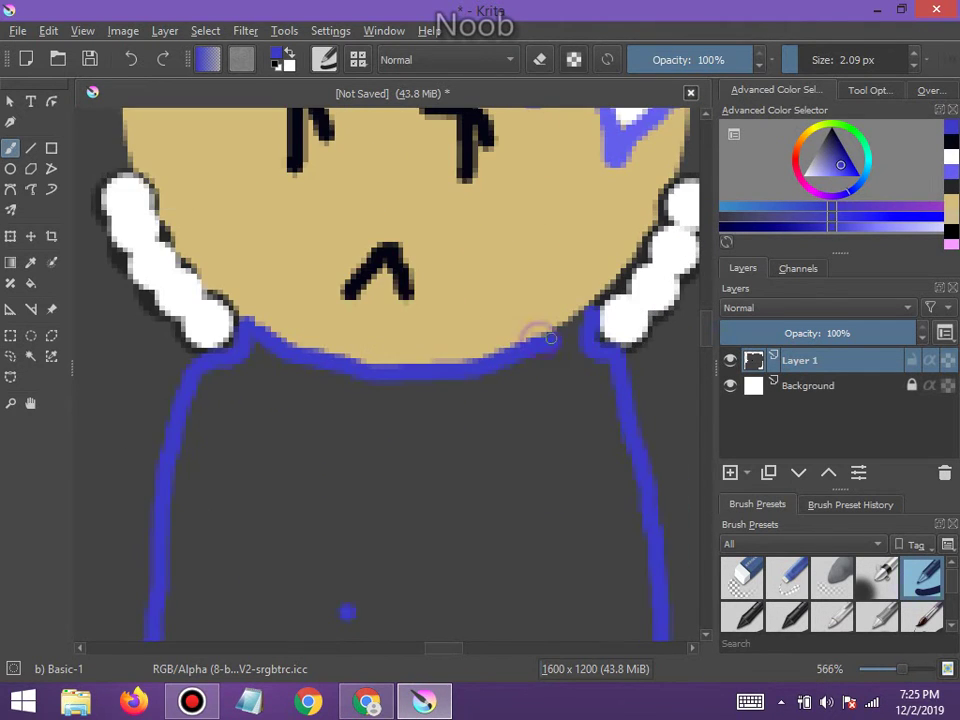
# Check the running screen recording in Bandicam, and view both characters together in the whole scene in Krita
pyautogui.click(191, 701)
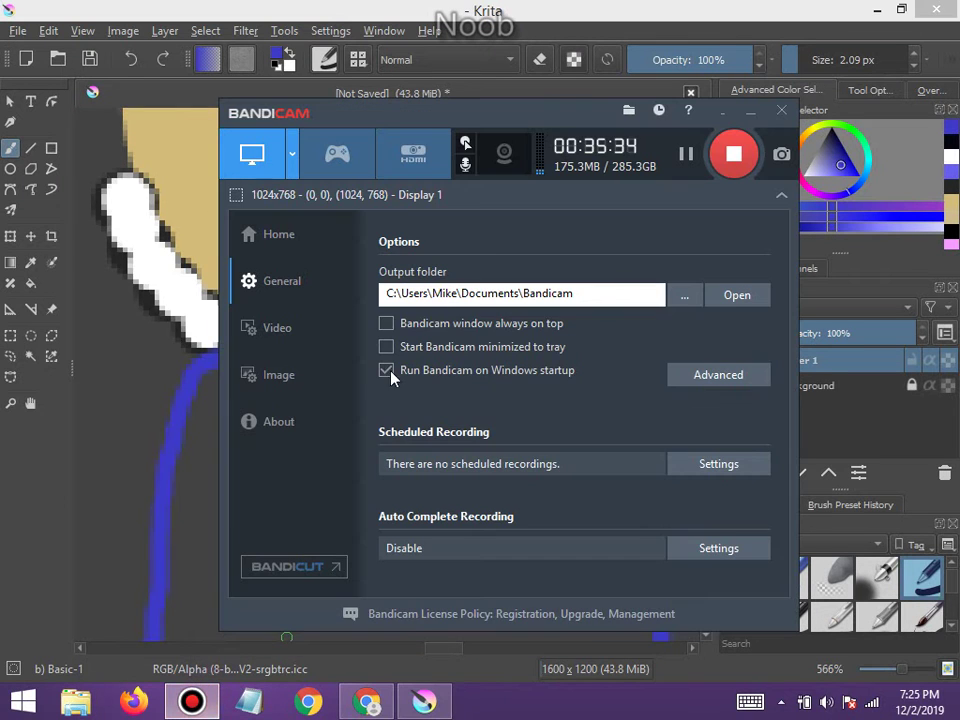
pyautogui.click(722, 110)
pyautogui.scroll(-5, 405, 563)
pyautogui.scroll(-4, 381, 608)
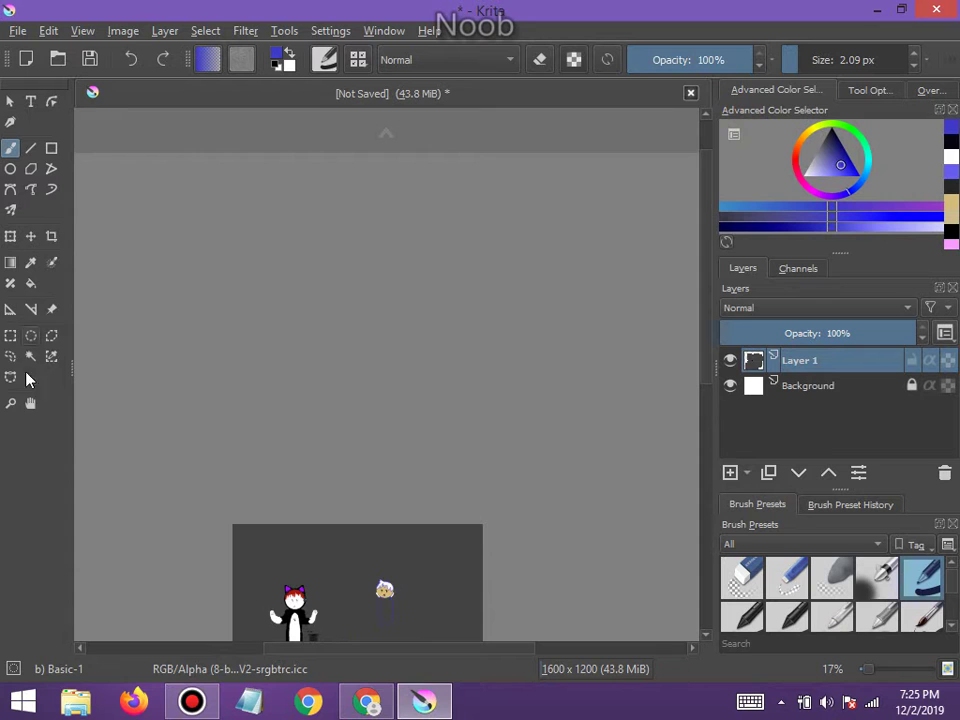
pyautogui.click(30, 403)
pyautogui.moveTo(318, 588); pyautogui.dragTo(393, 383)
pyautogui.scroll(7, 393, 383)
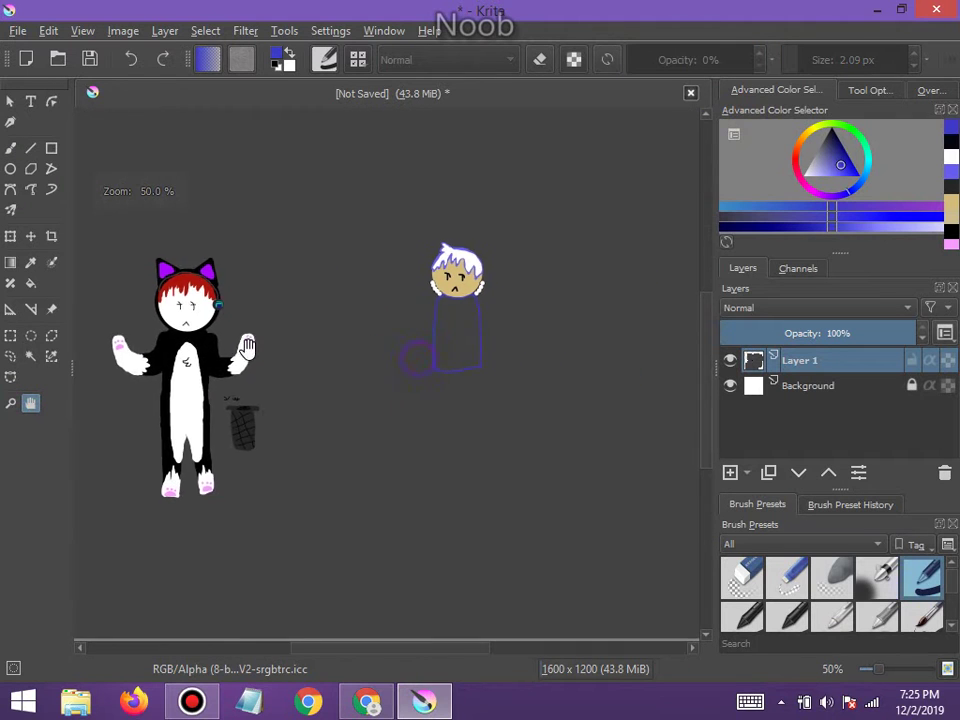
pyautogui.scroll(1, 473, 327)
pyautogui.moveTo(495, 443); pyautogui.dragTo(527, 514)
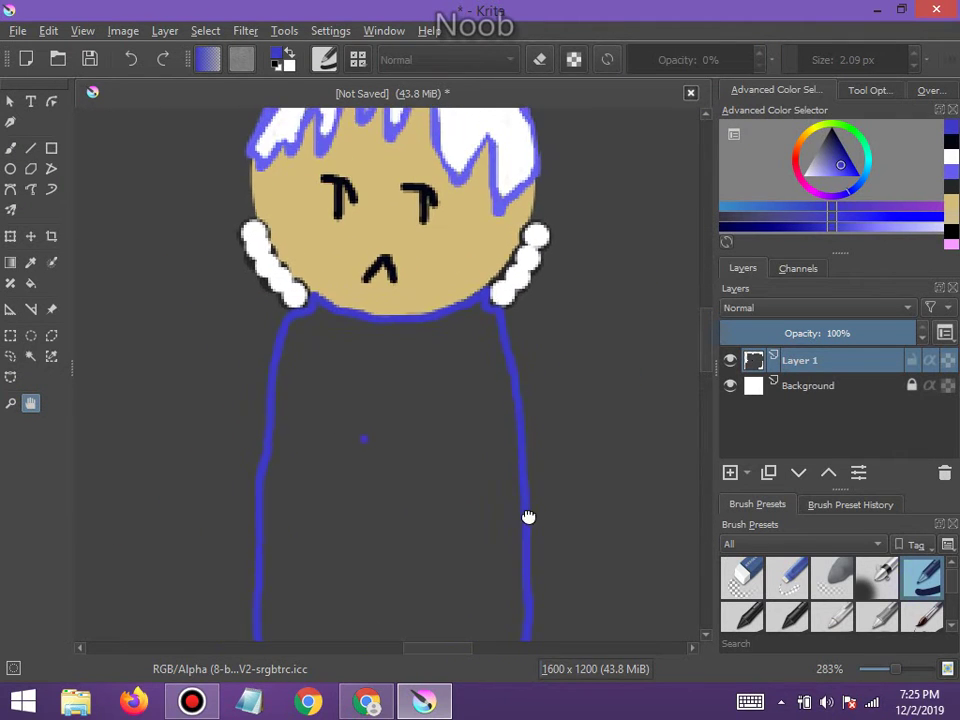
# Set the brush size to 19.84 px and paint the whole inside of the body outline solid blue
pyautogui.click(10, 149)
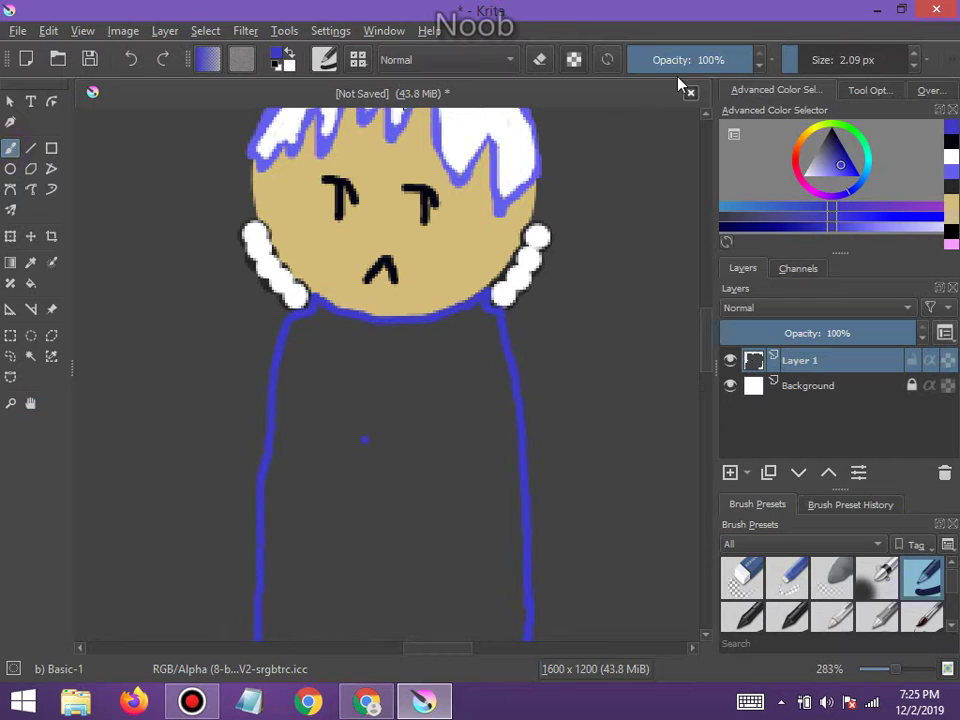
pyautogui.click(825, 57)
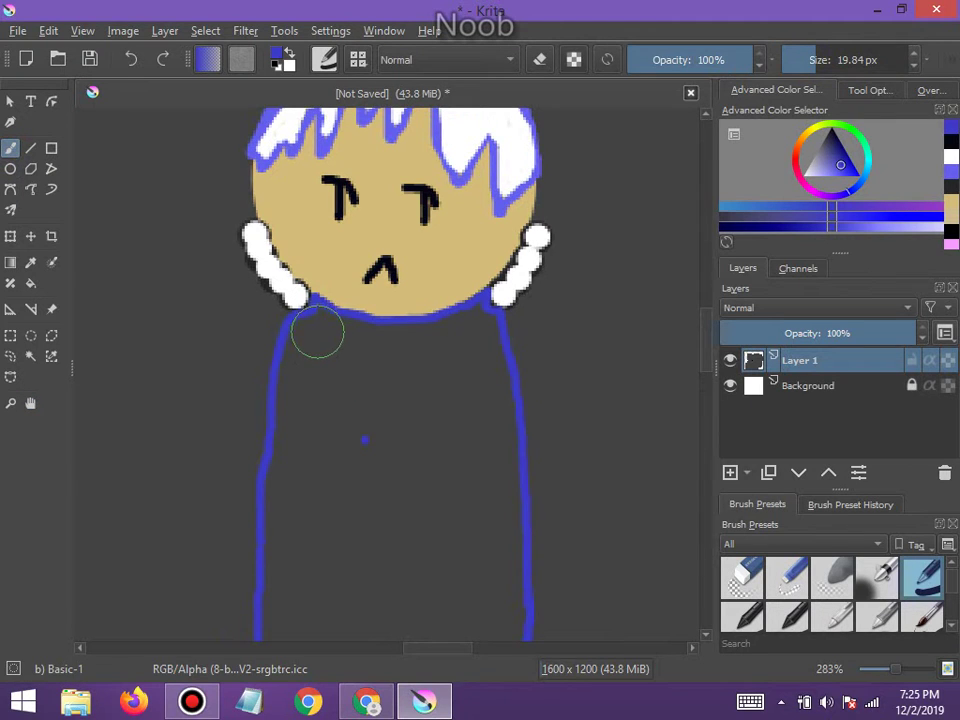
pyautogui.moveTo(320, 332)
pyautogui.mouseDown()
pyautogui.moveTo(438, 344)
pyautogui.moveTo(472, 328)
pyautogui.moveTo(490, 394)
pyautogui.moveTo(498, 626)
pyautogui.moveTo(283, 627)
pyautogui.moveTo(307, 344)
pyautogui.moveTo(279, 449)
pyautogui.moveTo(284, 544)
pyautogui.moveTo(299, 575)
pyautogui.moveTo(350, 594)
pyautogui.moveTo(451, 590)
pyautogui.moveTo(460, 441)
pyautogui.moveTo(447, 396)
pyautogui.moveTo(413, 382)
pyautogui.moveTo(334, 395)
pyautogui.moveTo(317, 456)
pyautogui.moveTo(314, 551)
pyautogui.moveTo(396, 557)
pyautogui.moveTo(419, 538)
pyautogui.moveTo(416, 440)
pyautogui.moveTo(397, 404)
pyautogui.moveTo(367, 411)
pyautogui.moveTo(351, 458)
pyautogui.moveTo(371, 510)
pyautogui.mouseUp()
pyautogui.scroll(-5, 362, 560)
pyautogui.scroll(5, 367, 582)
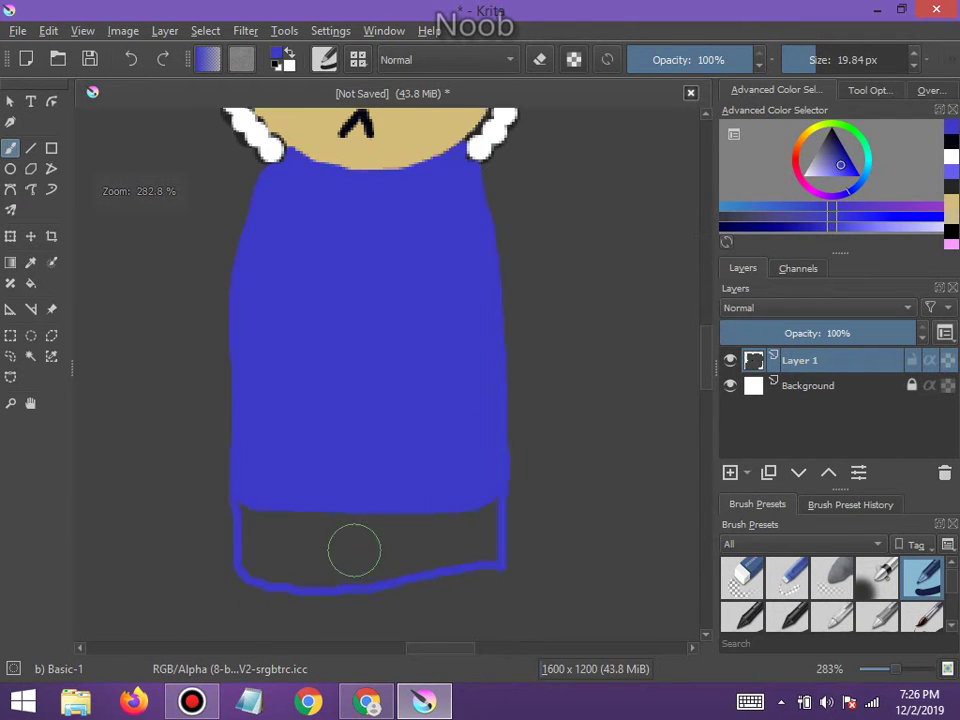
pyautogui.moveTo(255, 545)
pyautogui.mouseDown()
pyautogui.moveTo(314, 551)
pyautogui.moveTo(475, 535)
pyautogui.moveTo(478, 499)
pyautogui.moveTo(358, 574)
pyautogui.moveTo(289, 574)
pyautogui.mouseUp()
pyautogui.moveTo(388, 528); pyautogui.dragTo(476, 591)
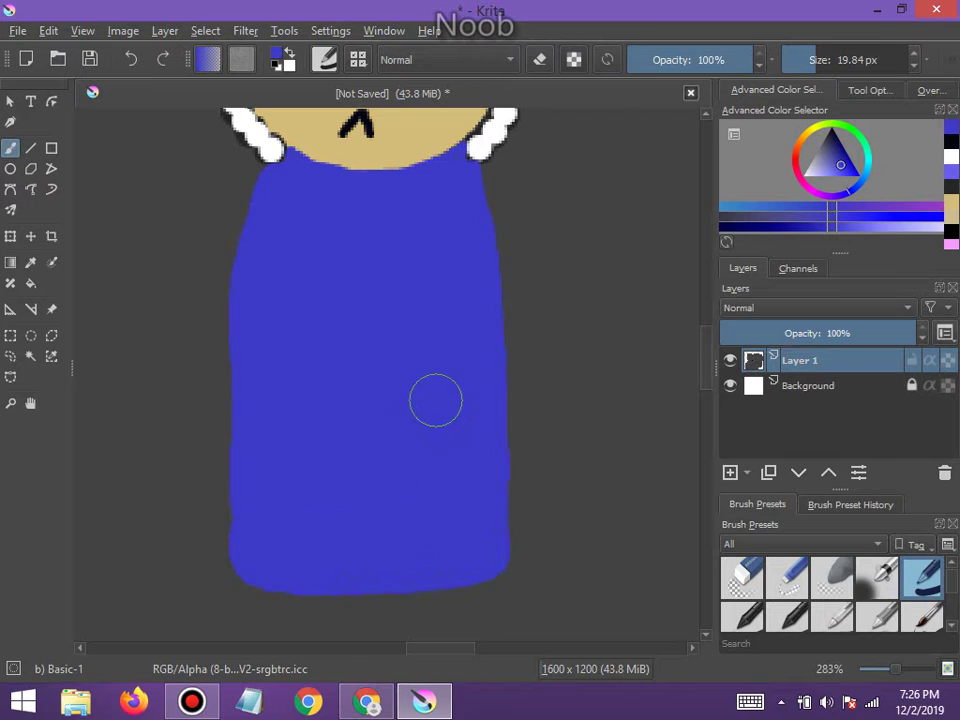
# Examine the filled blue body close up and from a distance, checking its shape and lower edge against the head
pyautogui.scroll(-6, 435, 399)
pyautogui.scroll(2, 421, 375)
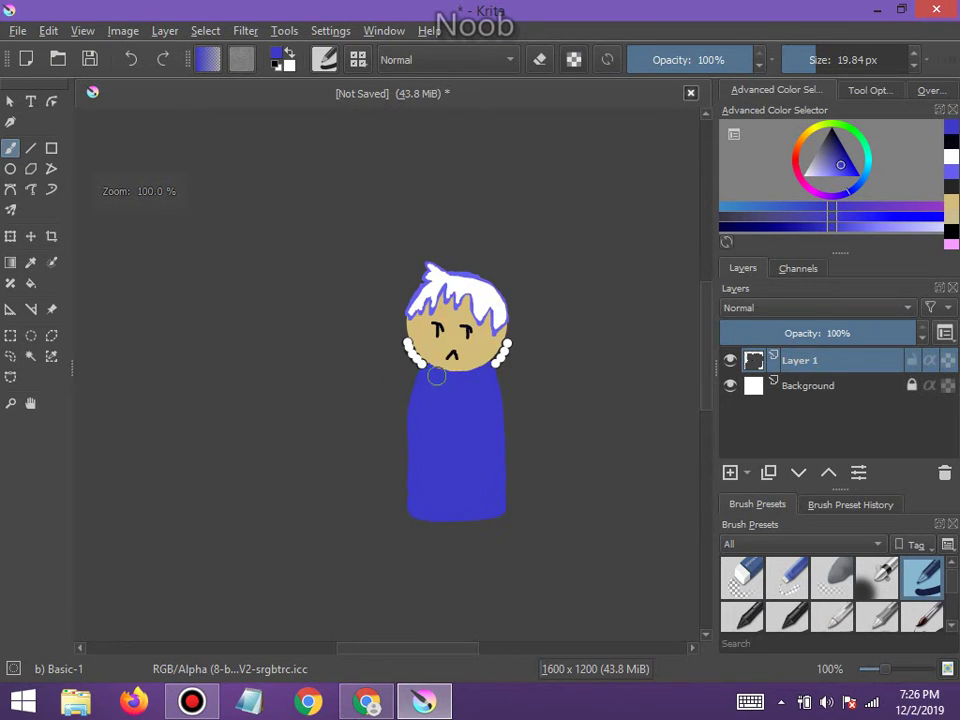
pyautogui.scroll(-1, 450, 378)
pyautogui.scroll(1, 460, 380)
pyautogui.scroll(-2, 466, 428)
pyautogui.scroll(6, 467, 420)
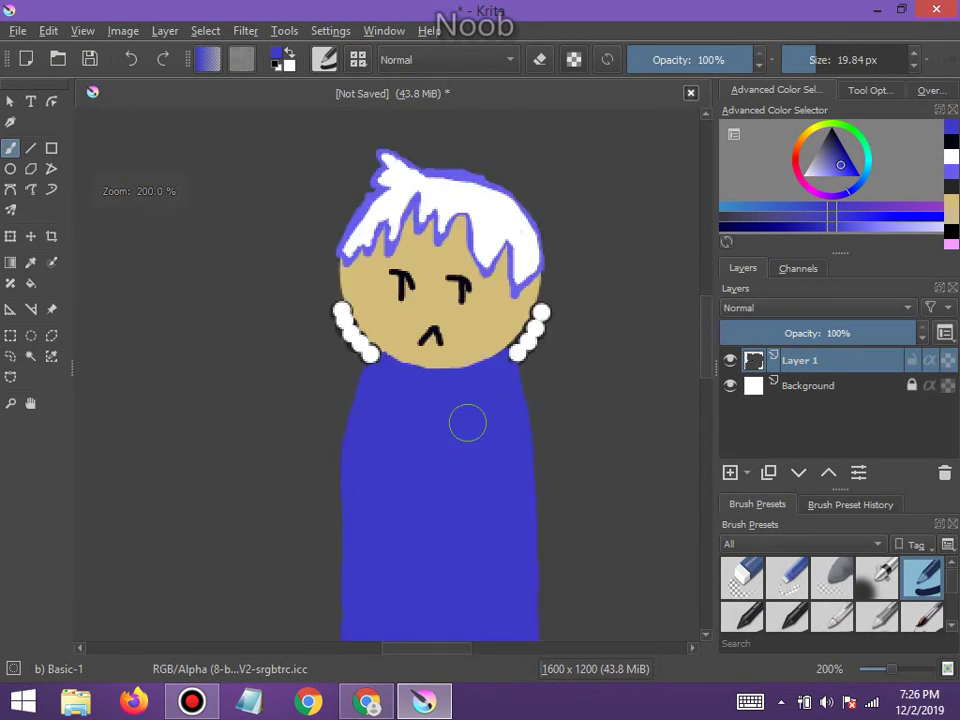
pyautogui.scroll(-6, 469, 463)
pyautogui.scroll(2, 477, 524)
pyautogui.scroll(1, 477, 524)
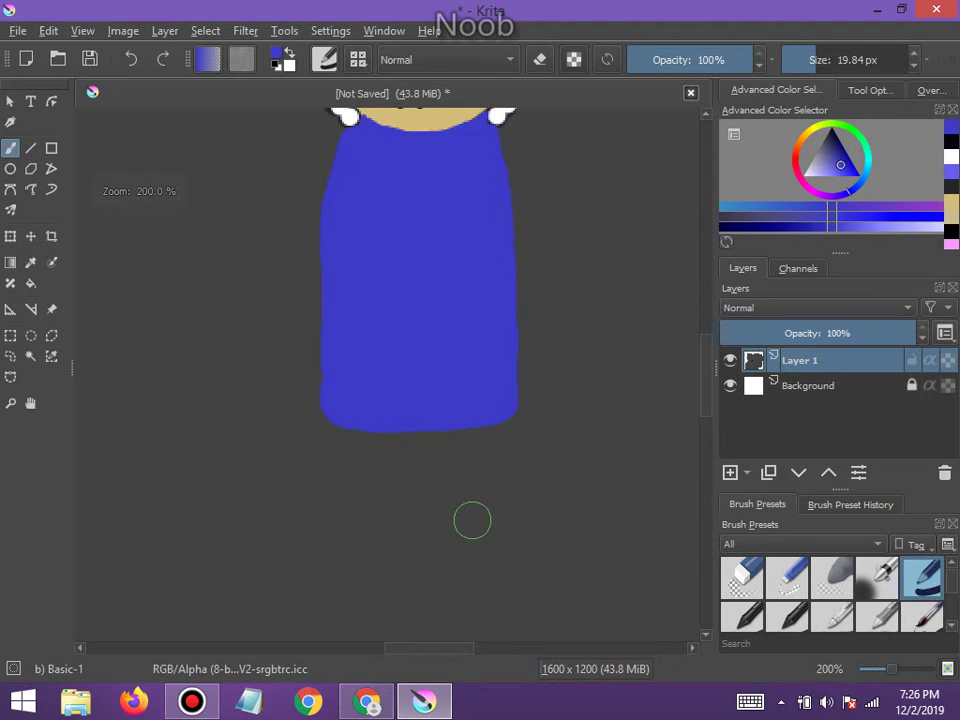
# Reset the paint colour to black, try a band along the lower edge of the blue body, and undo it
pyautogui.press('d')
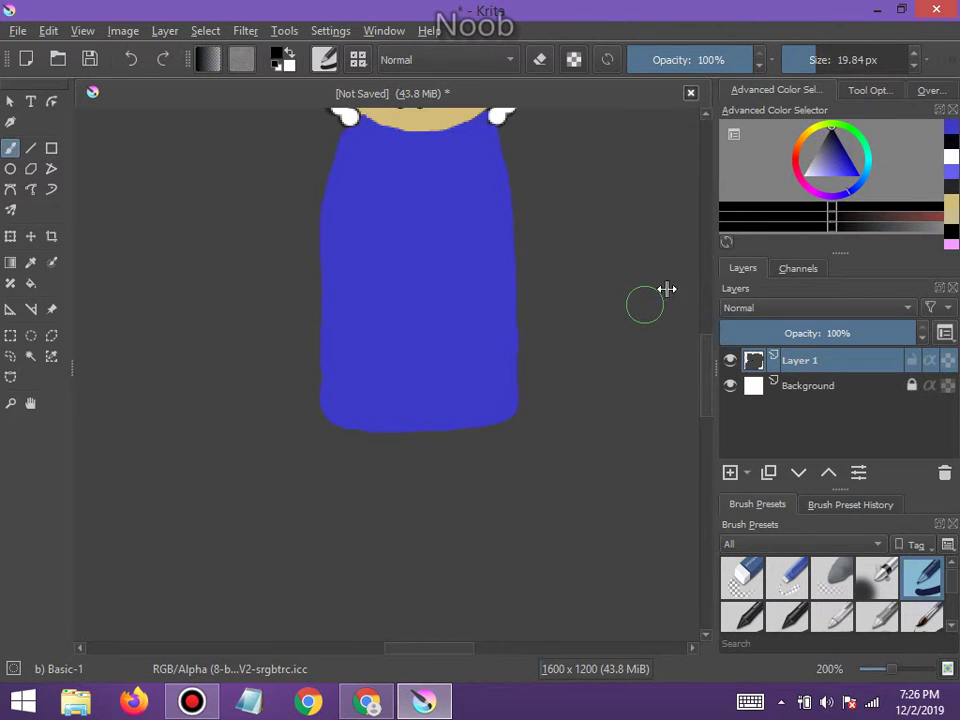
pyautogui.scroll(-6, 473, 482)
pyautogui.scroll(4, 473, 560)
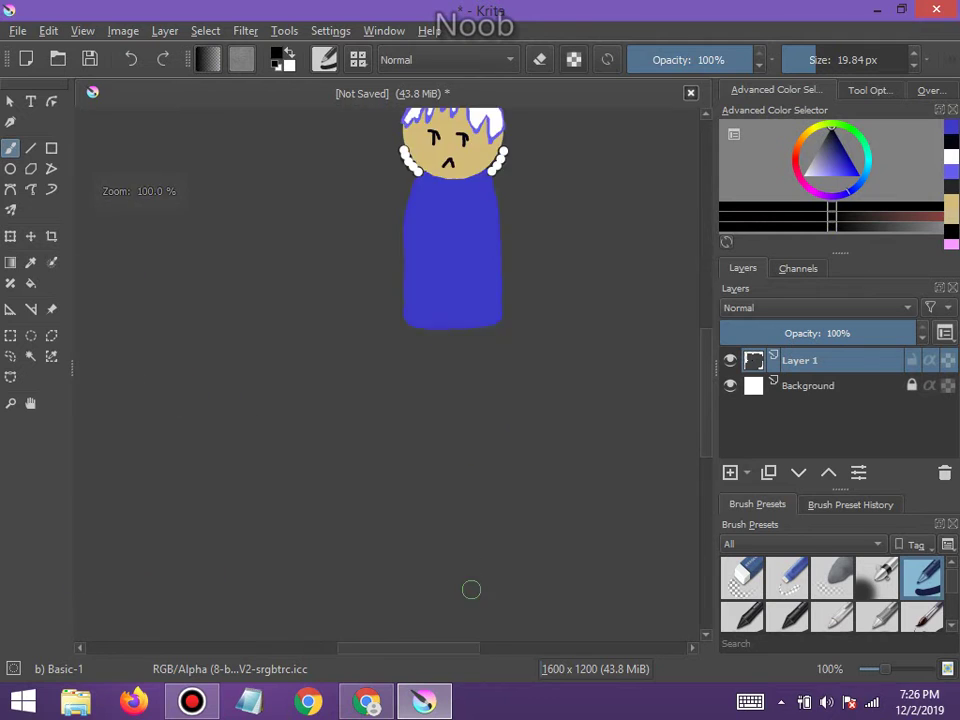
pyautogui.scroll(-6, 471, 647)
pyautogui.scroll(7, 476, 557)
pyautogui.scroll(-1, 455, 300)
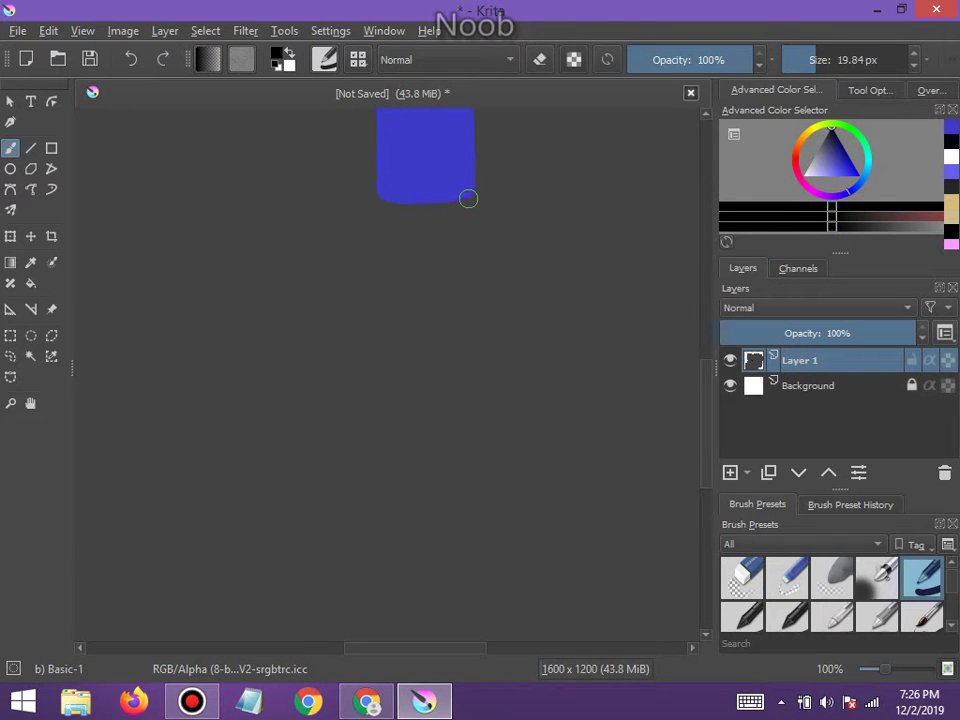
pyautogui.moveTo(468, 199); pyautogui.dragTo(443, 199)
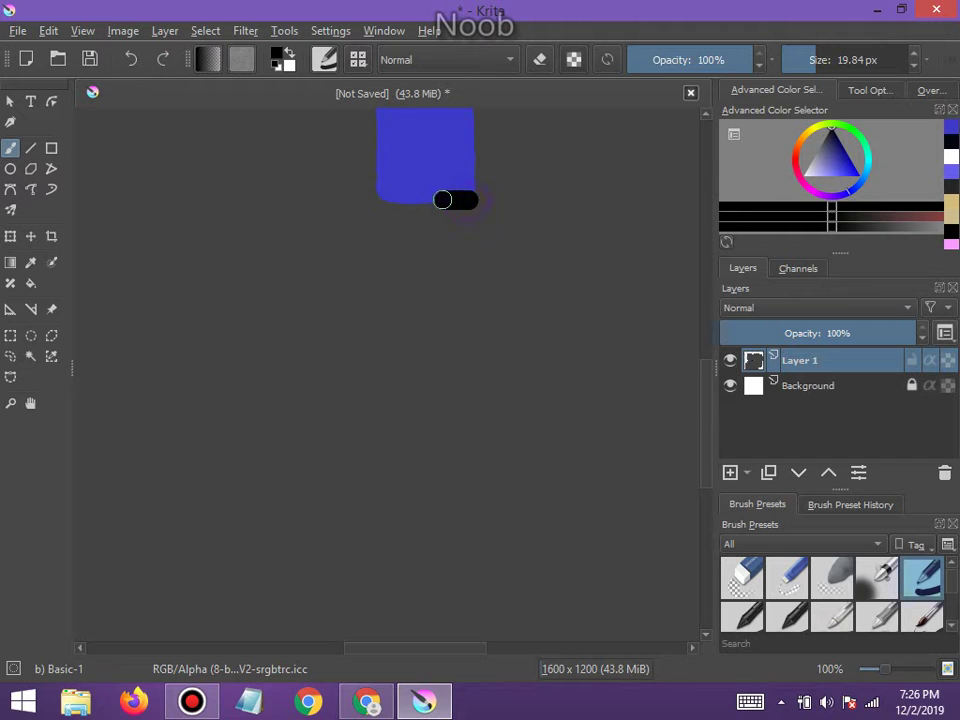
pyautogui.click(385, 197)
pyautogui.click(130, 62)
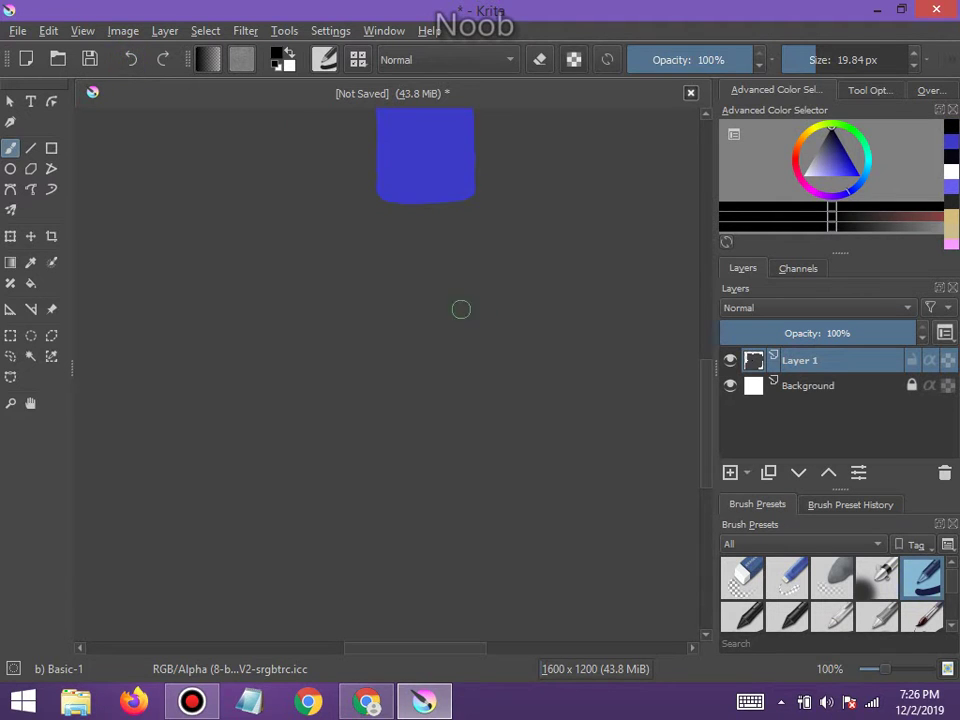
# Choose a very dark grey, just lighter than black, as the paint colour
pyautogui.scroll(-4, 461, 311)
pyautogui.scroll(7, 420, 148)
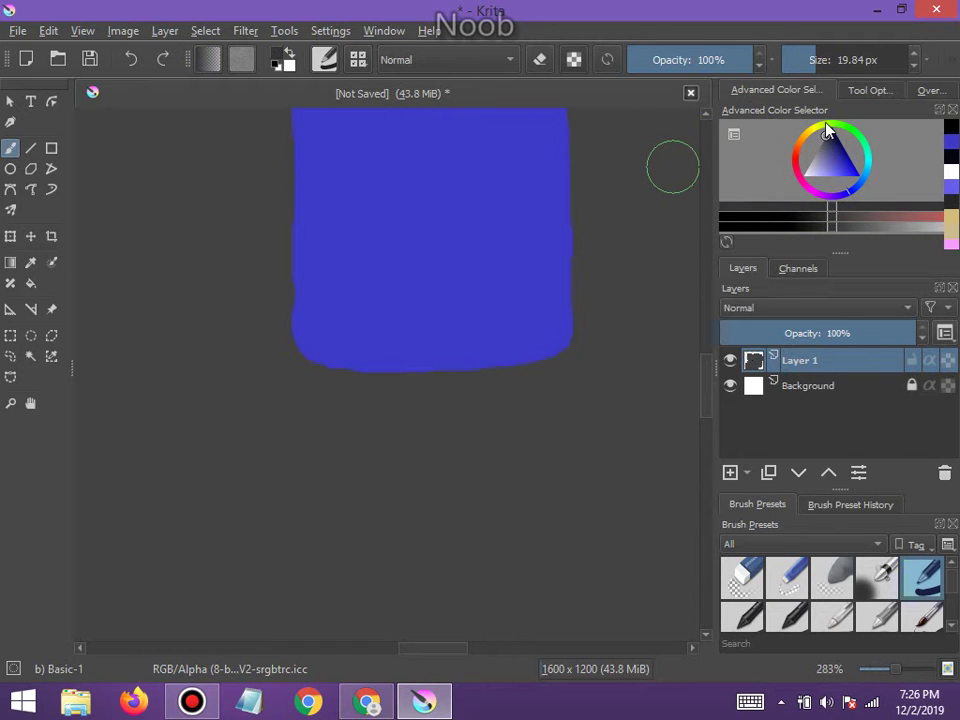
# Search YouTube in Chrome for "rockefeller street", play "Nightcore - Rockefeller Street", and return to Krita
pyautogui.click(369, 703)
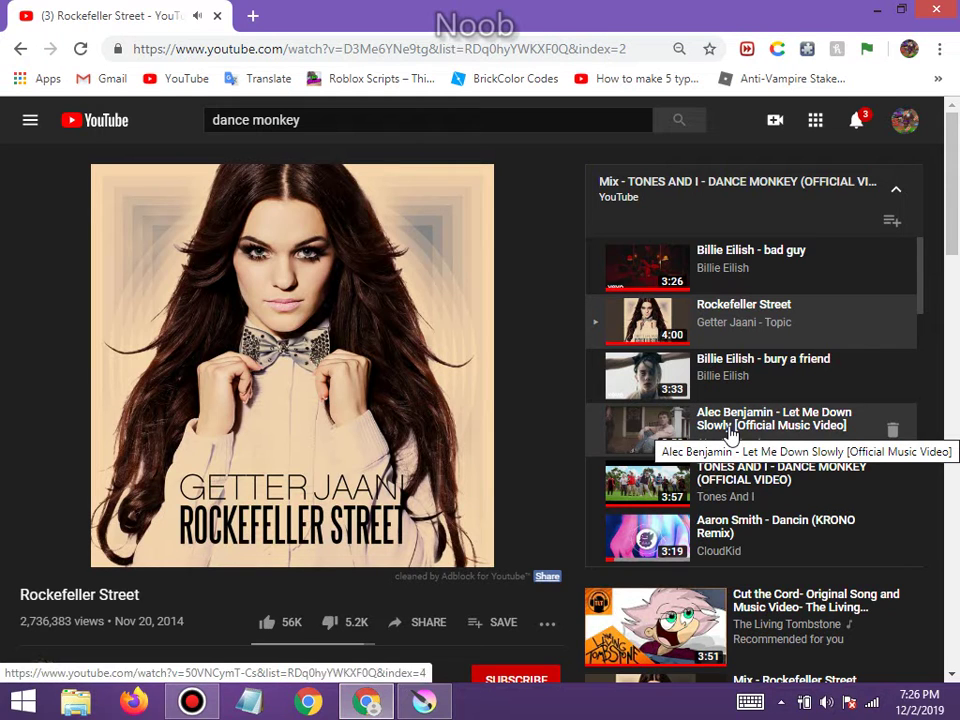
pyautogui.scroll(-2, 784, 493)
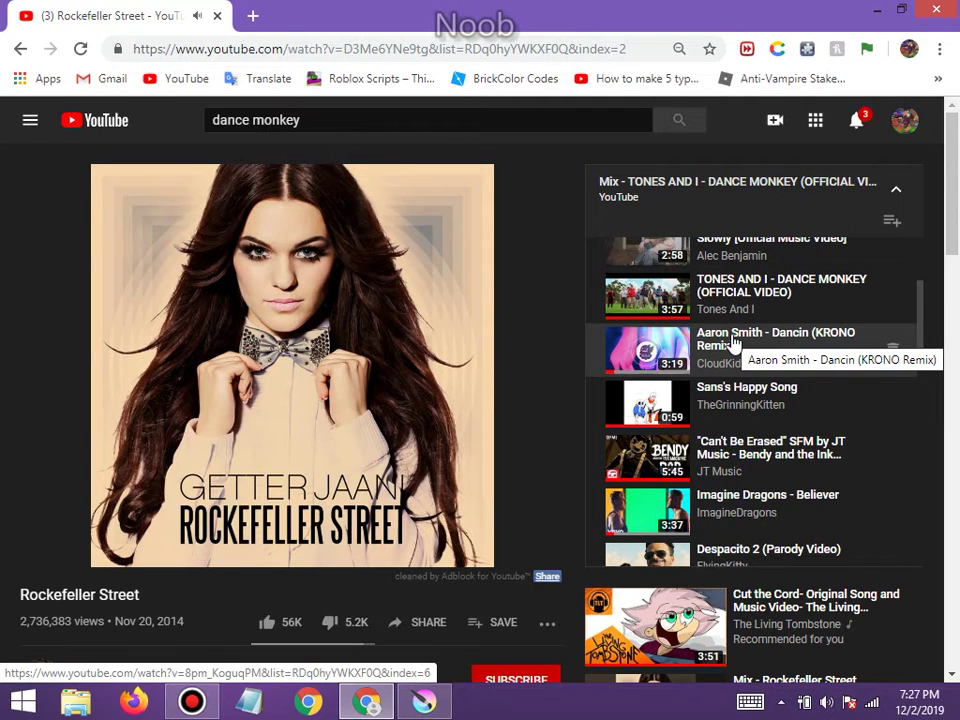
pyautogui.moveTo(385, 121); pyautogui.dragTo(196, 119)
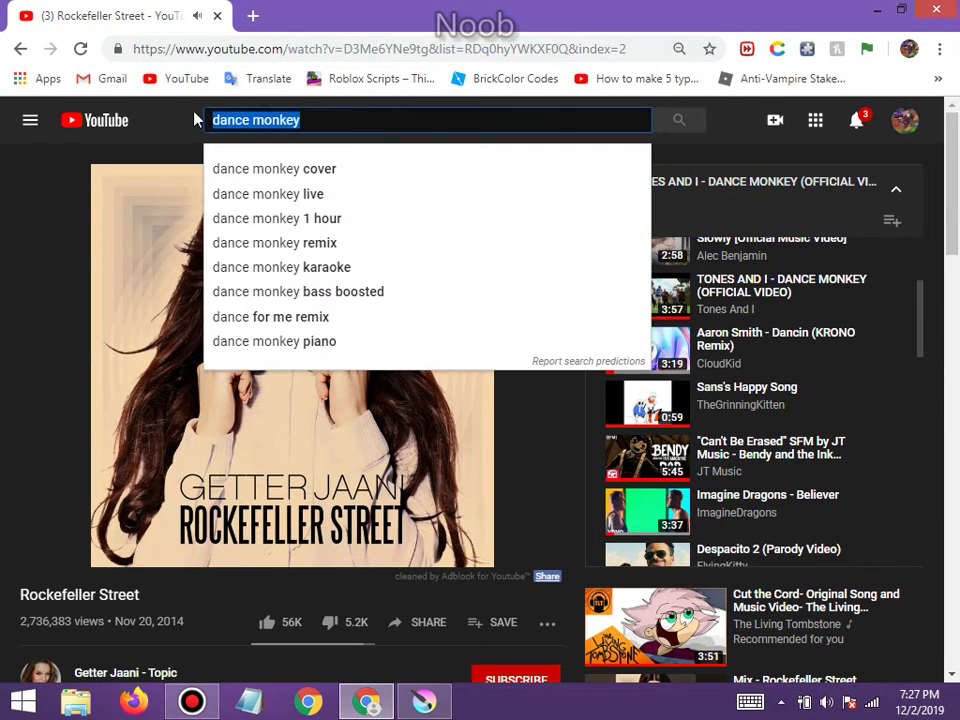
pyautogui.write('rocke')
pyautogui.press('Down')
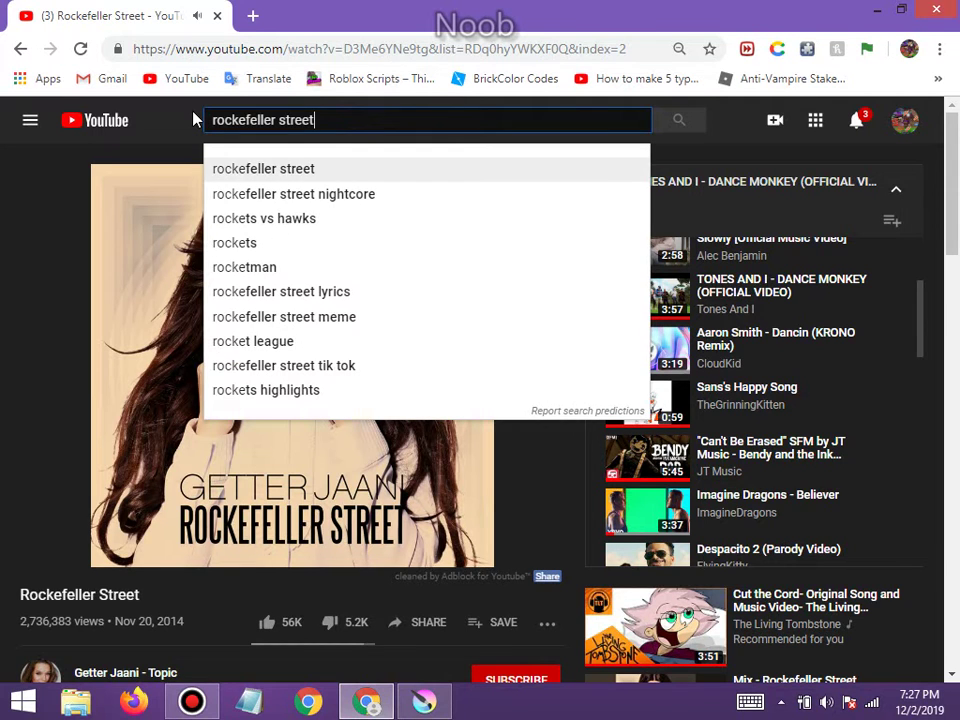
pyautogui.press('Return')
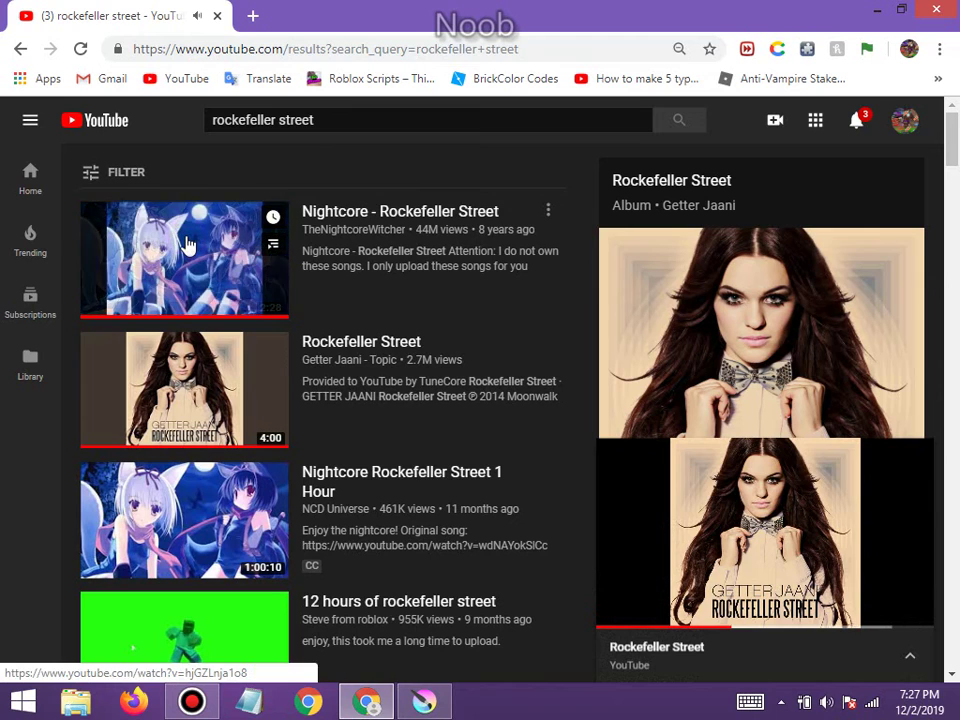
pyautogui.click(187, 245)
pyautogui.click(424, 700)
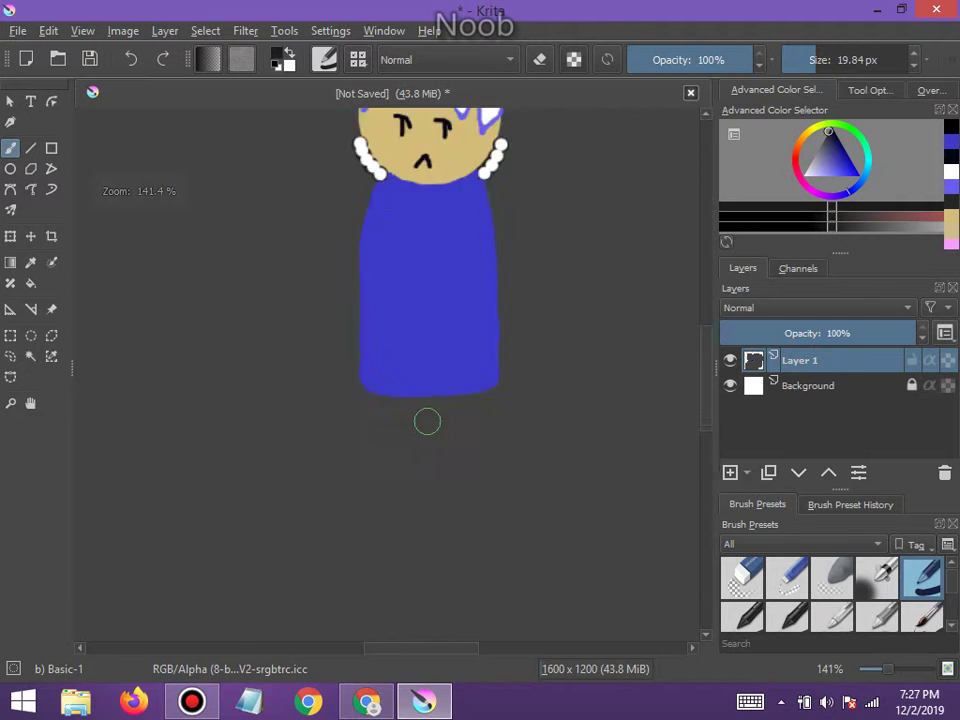
# Try a thick dark grey band across the full lower edge of the blue body, and undo it
pyautogui.scroll(-1, 427, 421)
pyautogui.scroll(5, 437, 414)
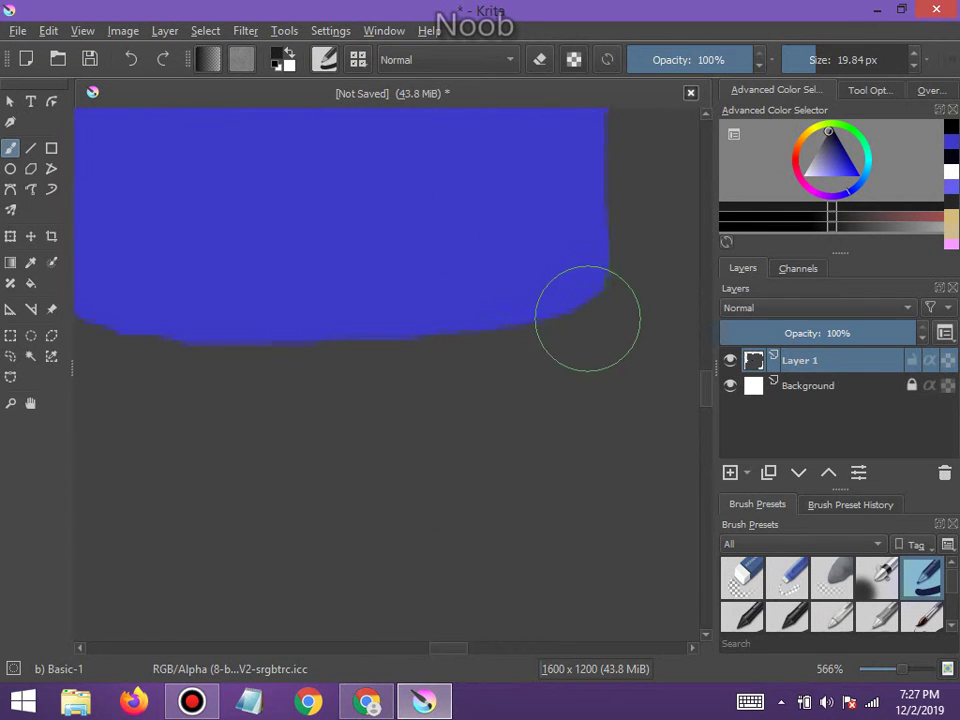
pyautogui.moveTo(583, 315)
pyautogui.mouseDown()
pyautogui.moveTo(424, 343)
pyautogui.moveTo(64, 350)
pyautogui.mouseUp()
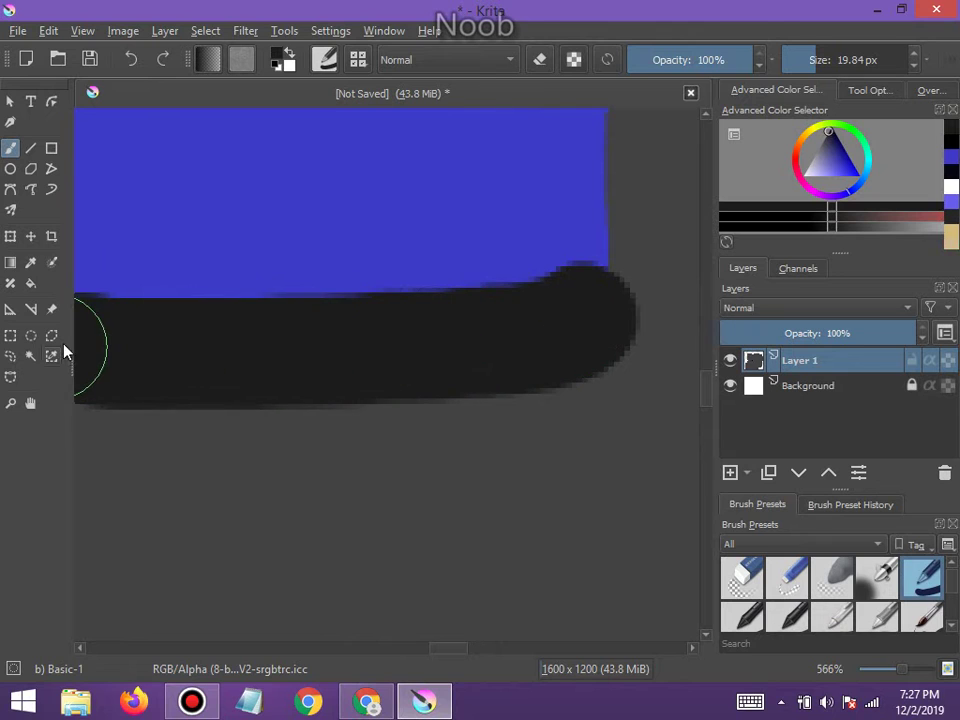
pyautogui.scroll(-6, 171, 336)
pyautogui.scroll(4, 150, 321)
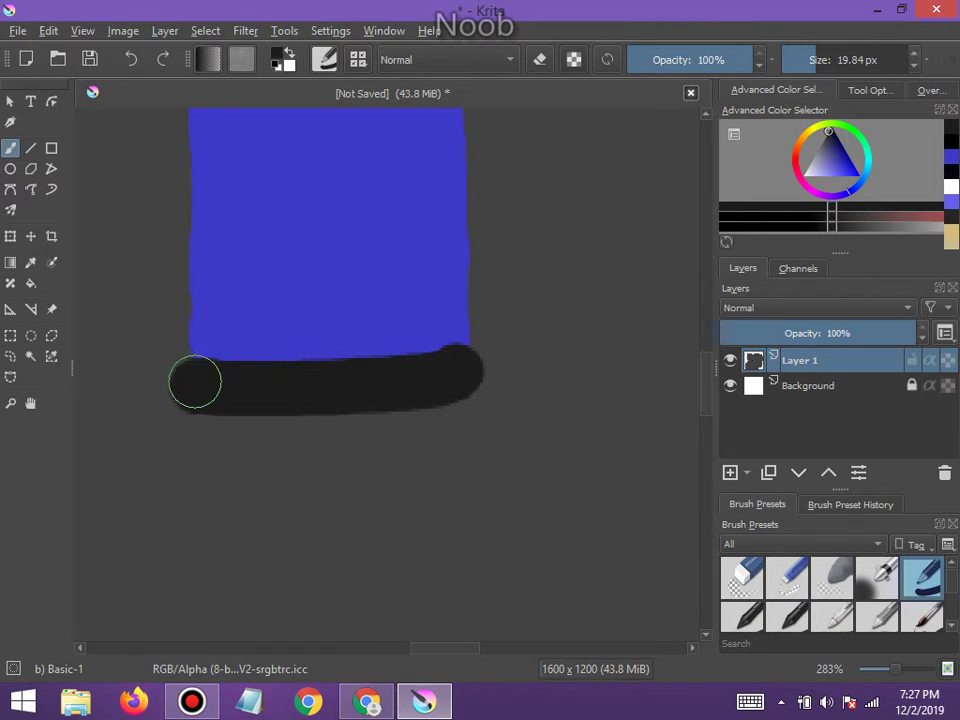
pyautogui.click(132, 63)
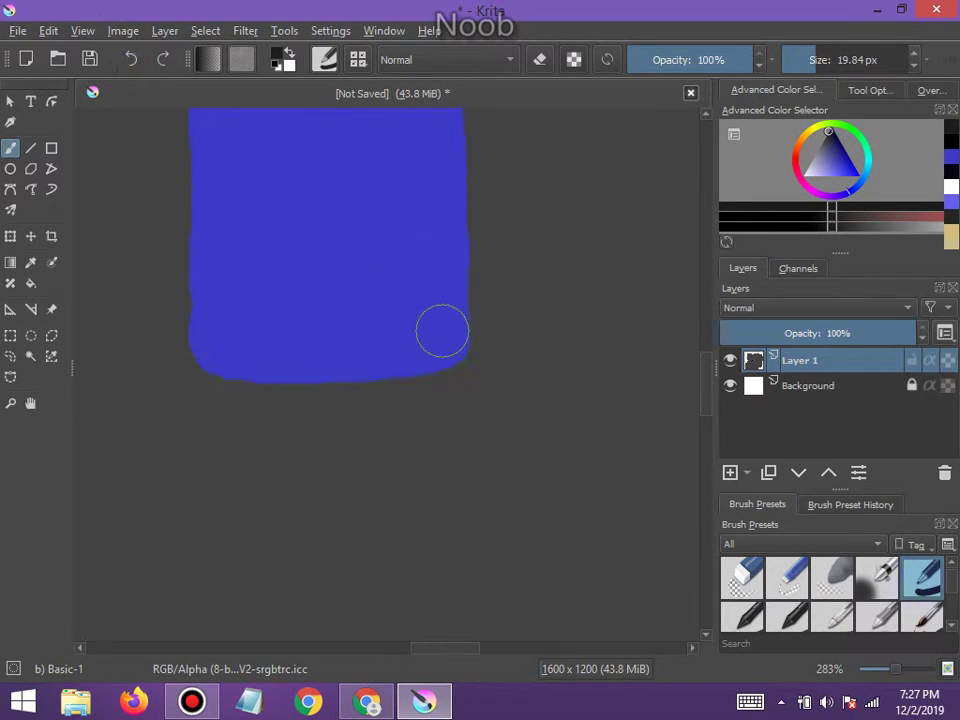
# Try painting a thick dark grey waistband and two legs beneath the blue body, and undo them
pyautogui.moveTo(448, 357)
pyautogui.mouseDown()
pyautogui.moveTo(325, 378)
pyautogui.moveTo(224, 369)
pyautogui.mouseUp()
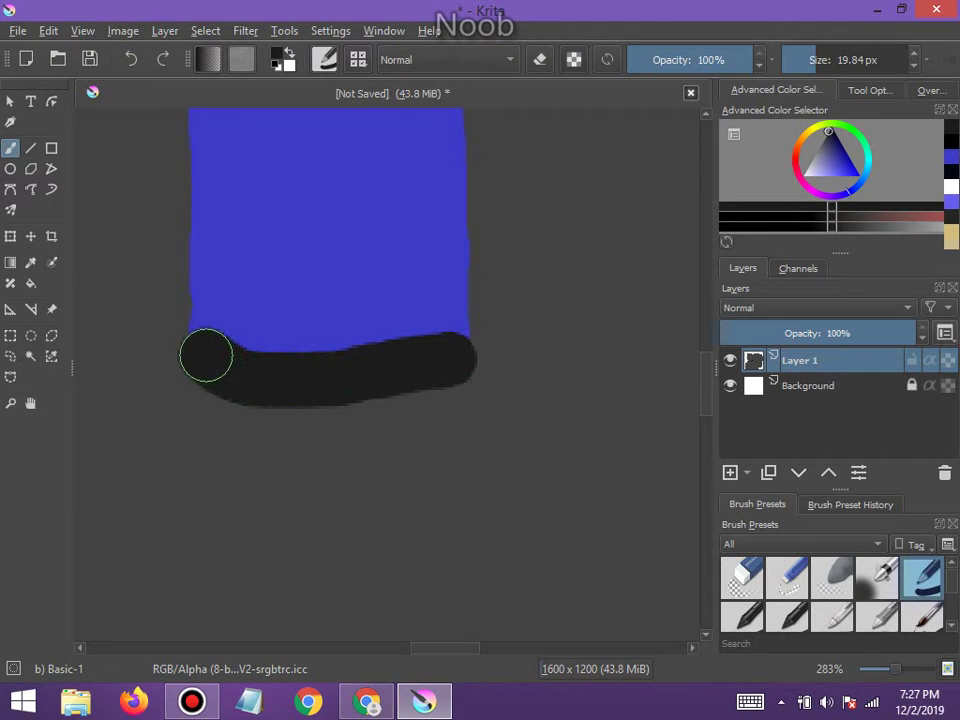
pyautogui.scroll(-5, 205, 353)
pyautogui.scroll(3, 291, 553)
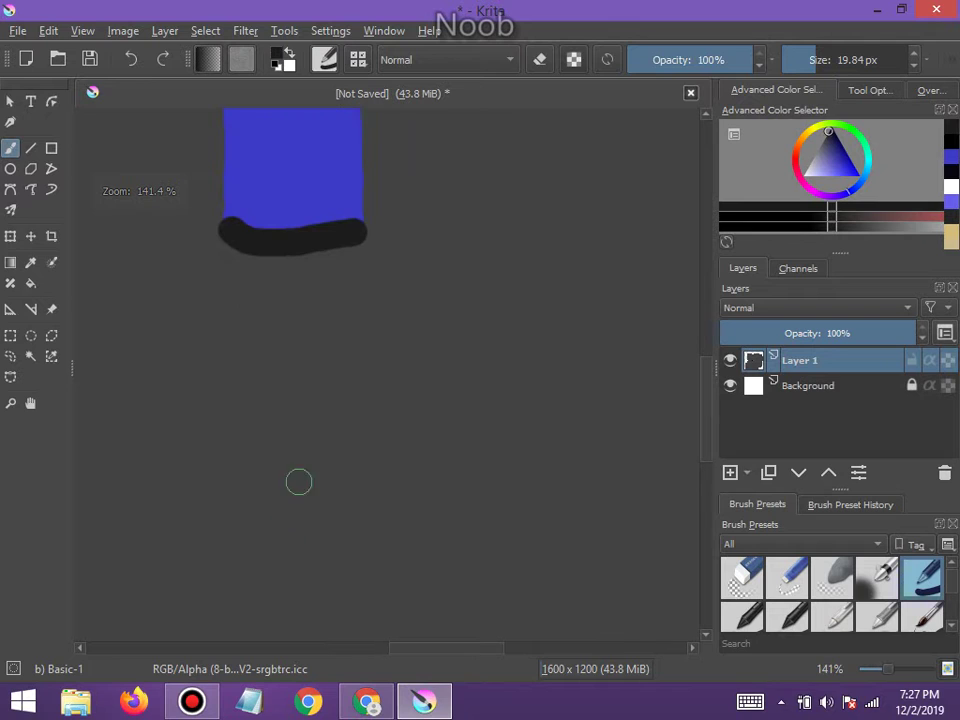
pyautogui.moveTo(355, 237)
pyautogui.mouseDown()
pyautogui.moveTo(361, 376)
pyautogui.moveTo(339, 380)
pyautogui.moveTo(330, 252)
pyautogui.moveTo(319, 301)
pyautogui.moveTo(331, 377)
pyautogui.mouseUp()
pyautogui.moveTo(313, 317); pyautogui.dragTo(300, 259)
pyautogui.moveTo(228, 240)
pyautogui.mouseDown()
pyautogui.moveTo(224, 392)
pyautogui.moveTo(249, 390)
pyautogui.moveTo(280, 258)
pyautogui.moveTo(265, 267)
pyautogui.moveTo(241, 367)
pyautogui.moveTo(241, 277)
pyautogui.mouseUp()
pyautogui.scroll(-4, 246, 258)
pyautogui.scroll(2, 237, 265)
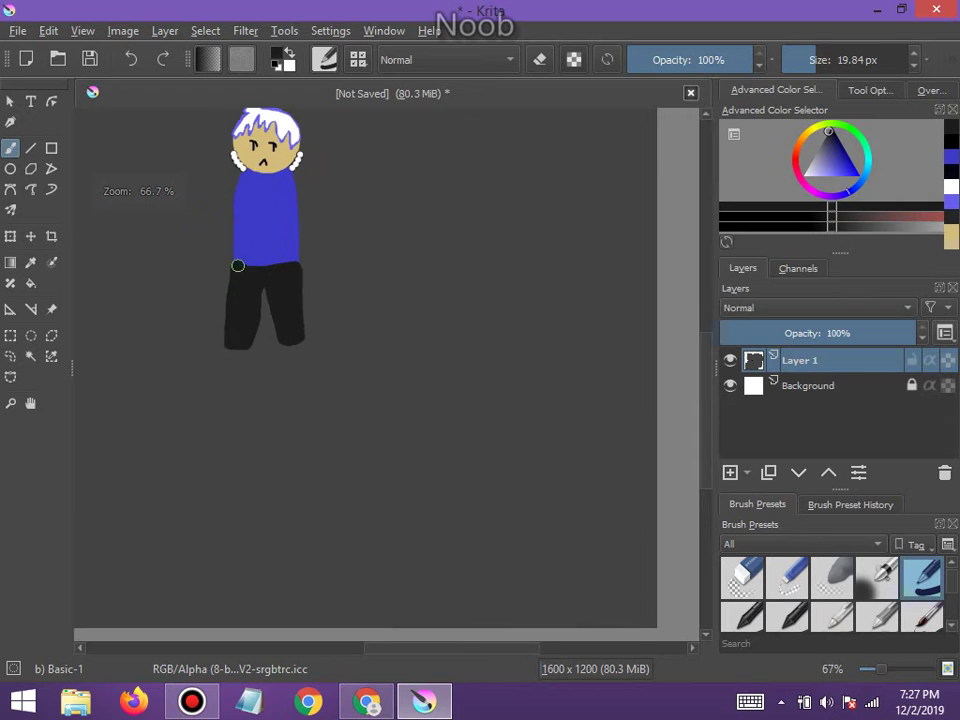
pyautogui.scroll(2, 239, 279)
pyautogui.scroll(-4, 251, 266)
pyautogui.scroll(5, 245, 275)
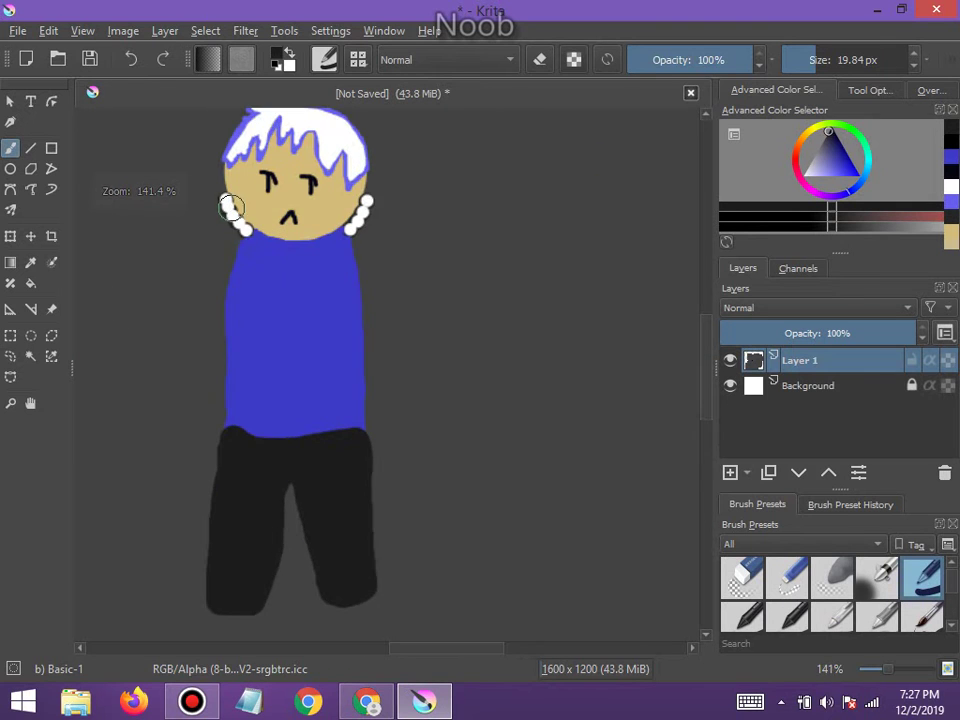
pyautogui.scroll(-3, 274, 508)
pyautogui.scroll(2, 281, 529)
pyautogui.scroll(-2, 274, 591)
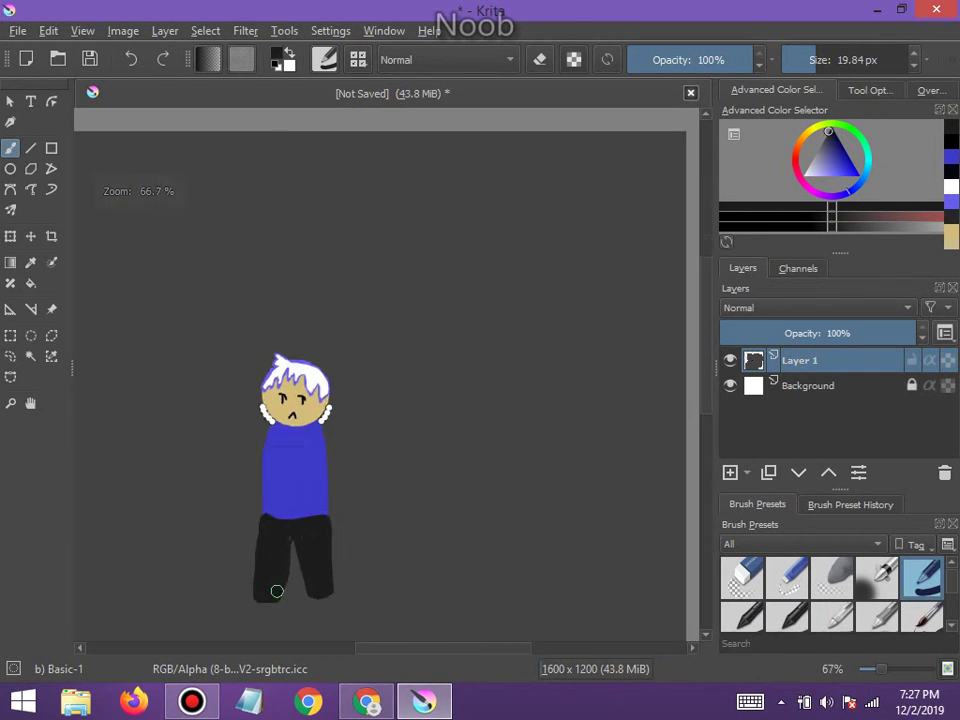
pyautogui.scroll(2, 276, 585)
pyautogui.click(134, 61)
pyautogui.click(134, 61)
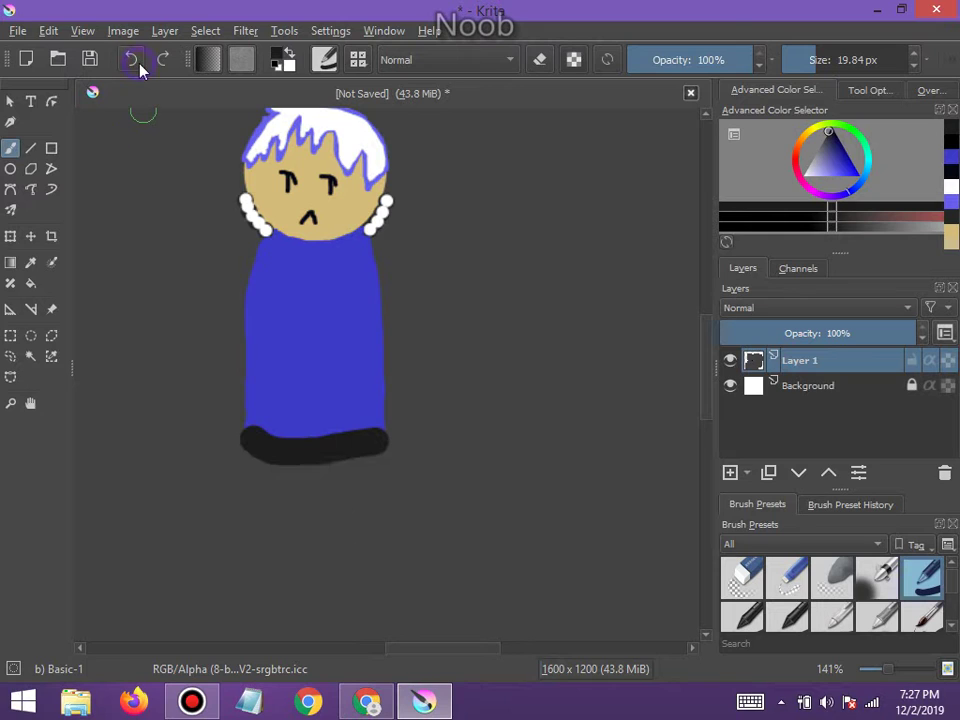
pyautogui.click(134, 61)
# Set the brush size to 4.53 px and outline two dark grey trouser legs beneath the blue body
pyautogui.moveTo(816, 60); pyautogui.dragTo(800, 61)
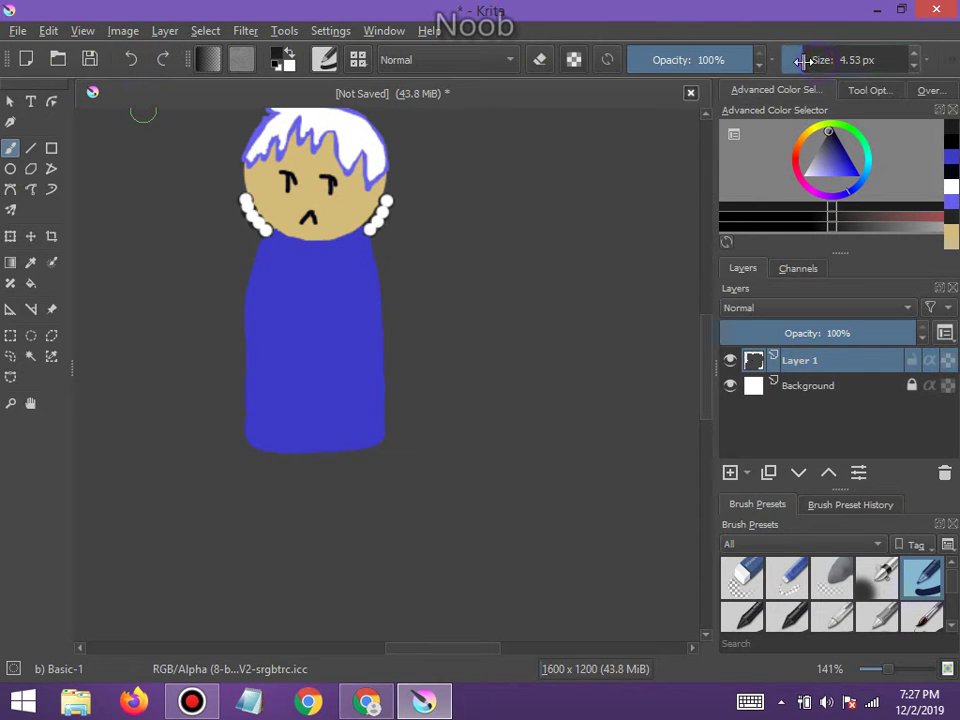
pyautogui.scroll(3, 357, 535)
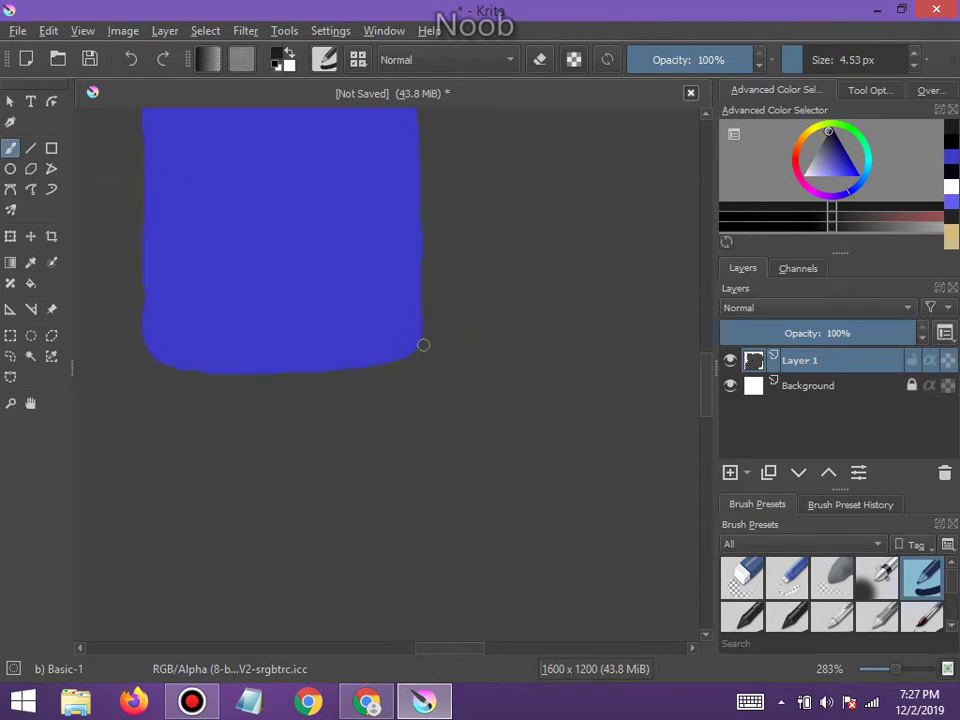
pyautogui.moveTo(420, 347); pyautogui.dragTo(420, 570)
pyautogui.scroll(-9, 410, 580)
pyautogui.scroll(6, 408, 590)
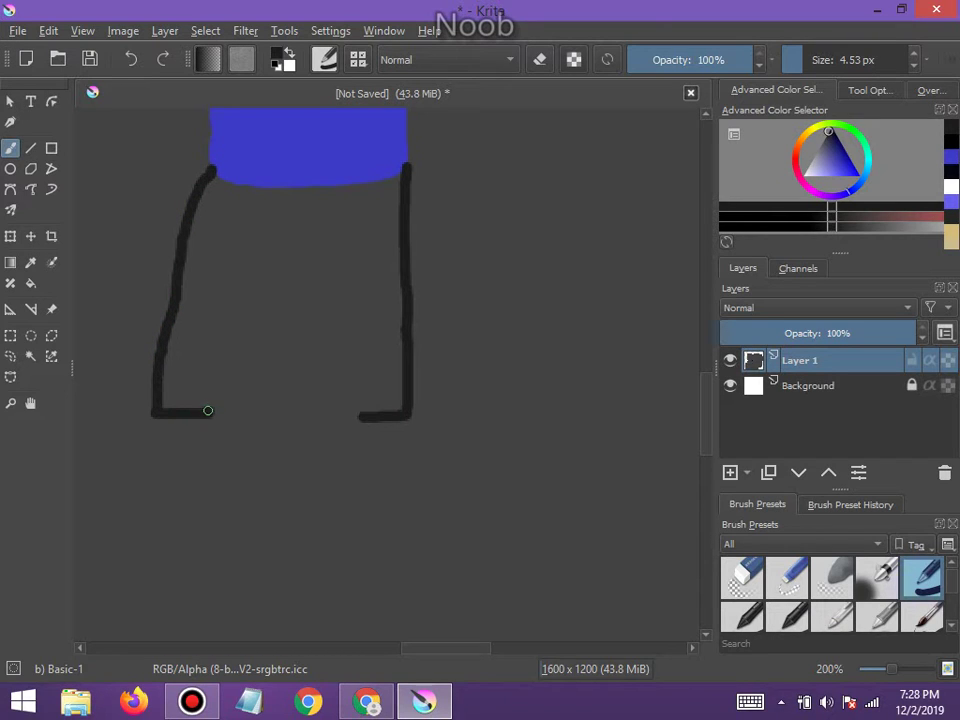
pyautogui.moveTo(208, 410); pyautogui.dragTo(254, 309)
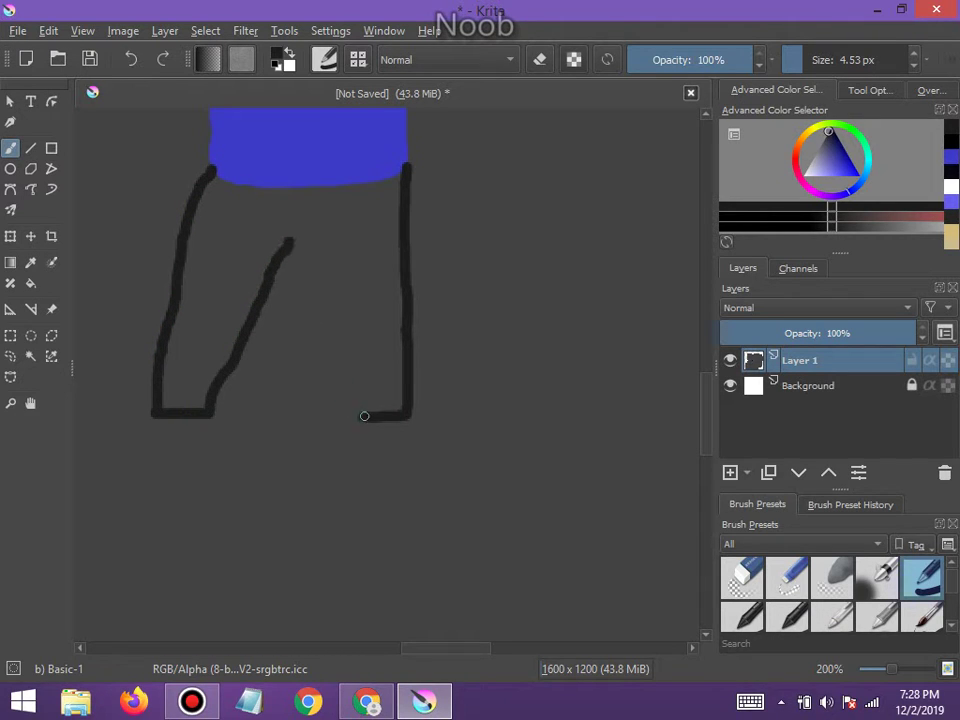
pyautogui.moveTo(364, 416); pyautogui.dragTo(347, 371)
pyautogui.scroll(-5, 315, 268)
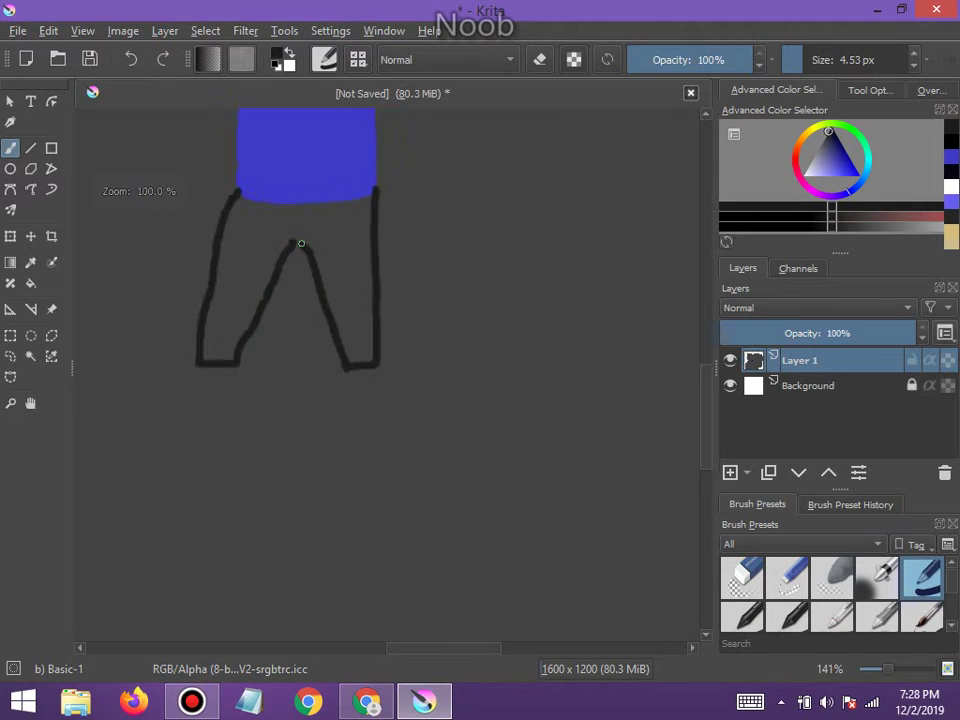
pyautogui.scroll(1, 231, 206)
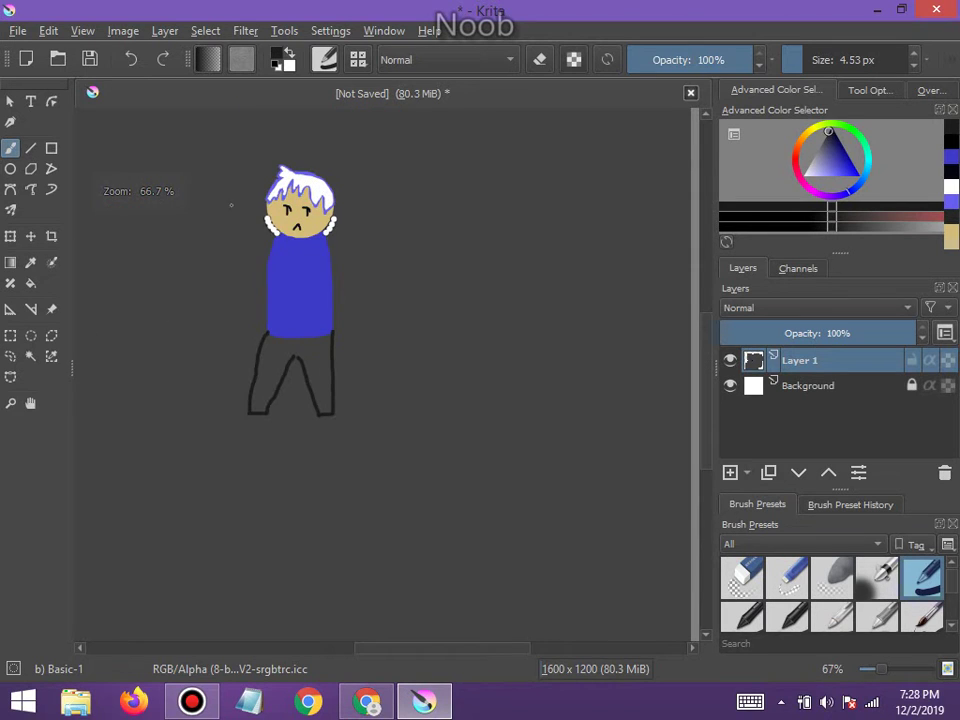
# Undo the slanted left leg and inner-leg lines, and redraw them with a straight outer left side
pyautogui.click(131, 59)
pyautogui.click(131, 59)
pyautogui.scroll(1, 270, 299)
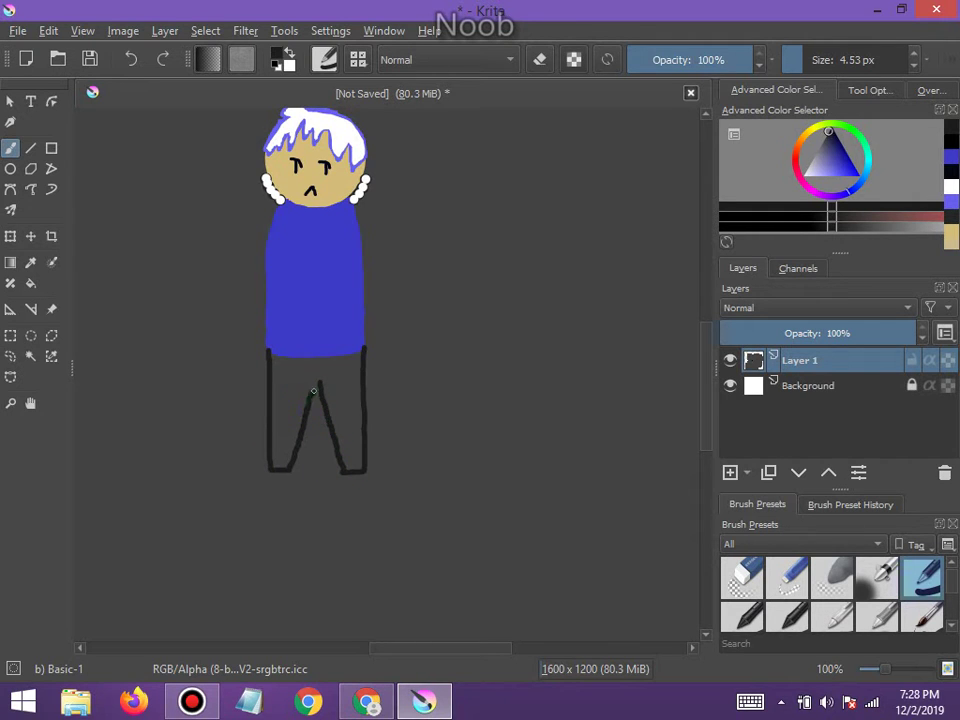
pyautogui.scroll(-2, 320, 384)
pyautogui.scroll(5, 308, 391)
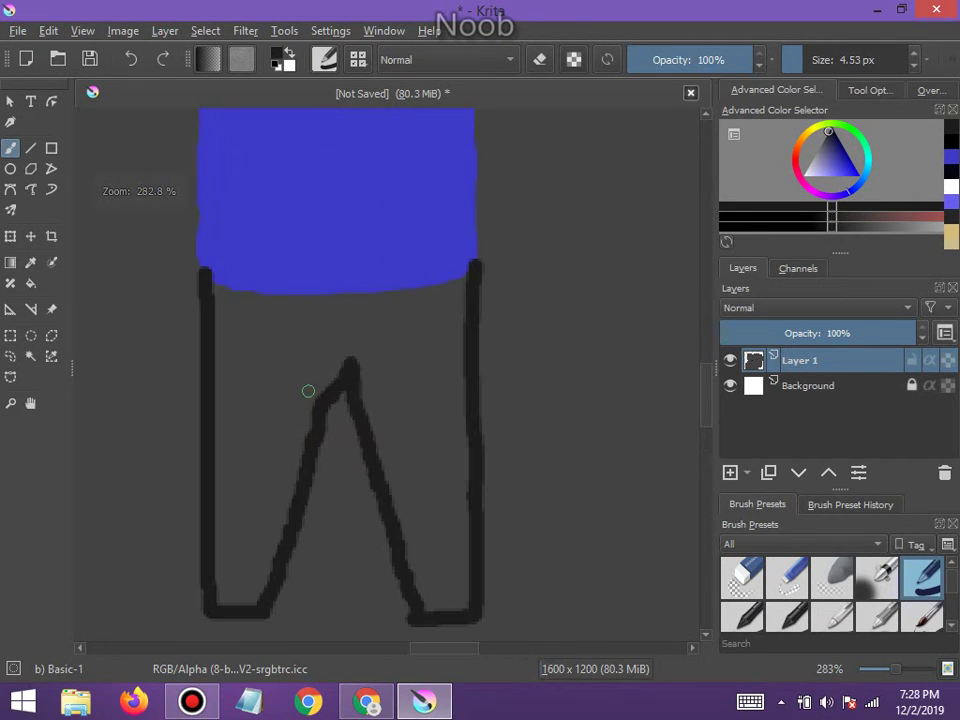
# Try thickening the trouser outline inward with a 5.88 px brush to fill the legs, and undo the strokes
pyautogui.click(800, 55)
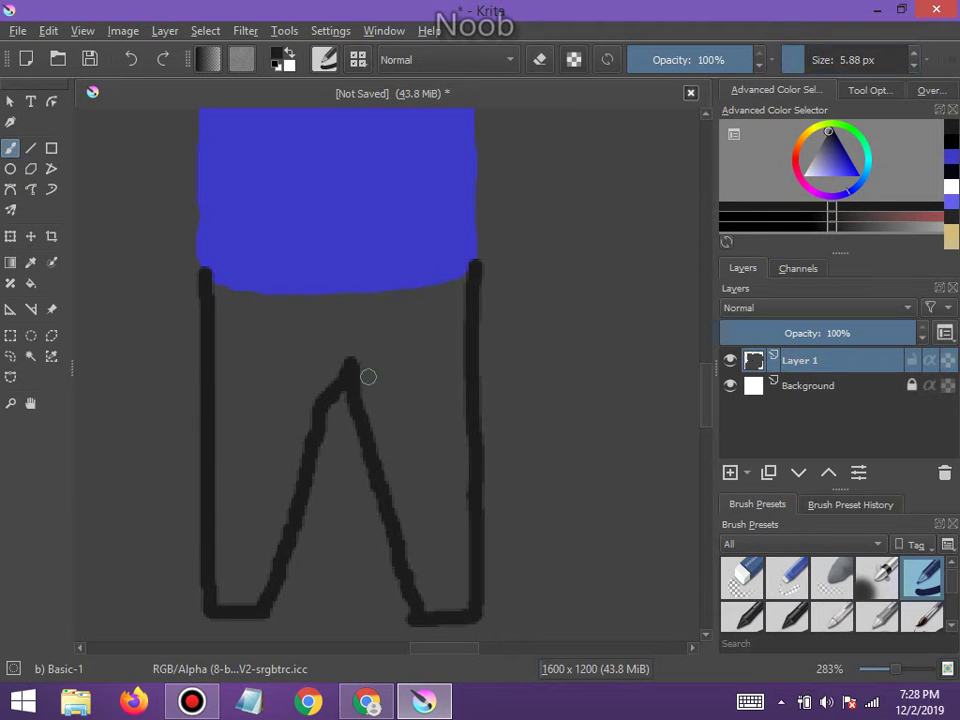
pyautogui.moveTo(356, 363); pyautogui.dragTo(427, 604)
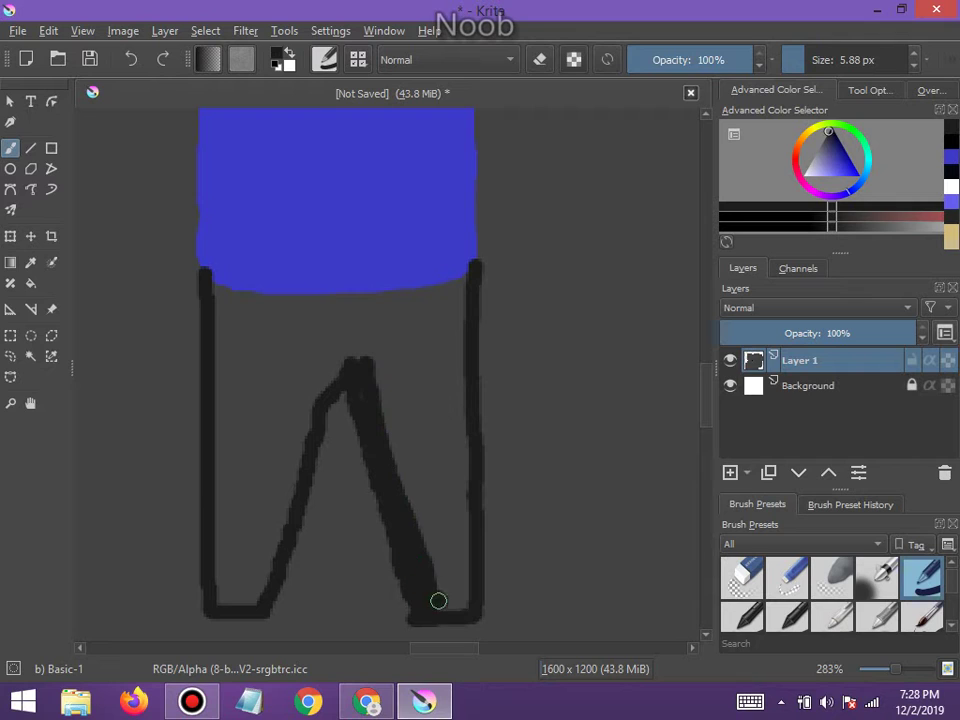
pyautogui.moveTo(463, 601)
pyautogui.mouseDown()
pyautogui.moveTo(467, 495)
pyautogui.moveTo(452, 302)
pyautogui.moveTo(467, 276)
pyautogui.moveTo(361, 290)
pyautogui.moveTo(214, 278)
pyautogui.moveTo(221, 589)
pyautogui.mouseUp()
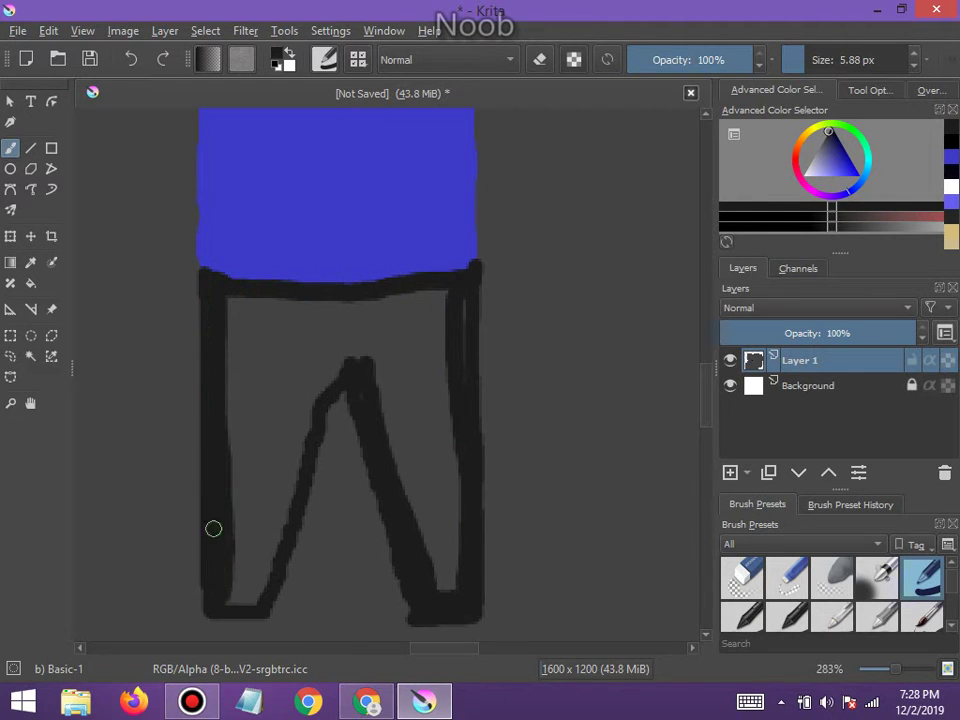
pyautogui.moveTo(259, 580)
pyautogui.mouseDown()
pyautogui.moveTo(287, 508)
pyautogui.moveTo(311, 389)
pyautogui.mouseUp()
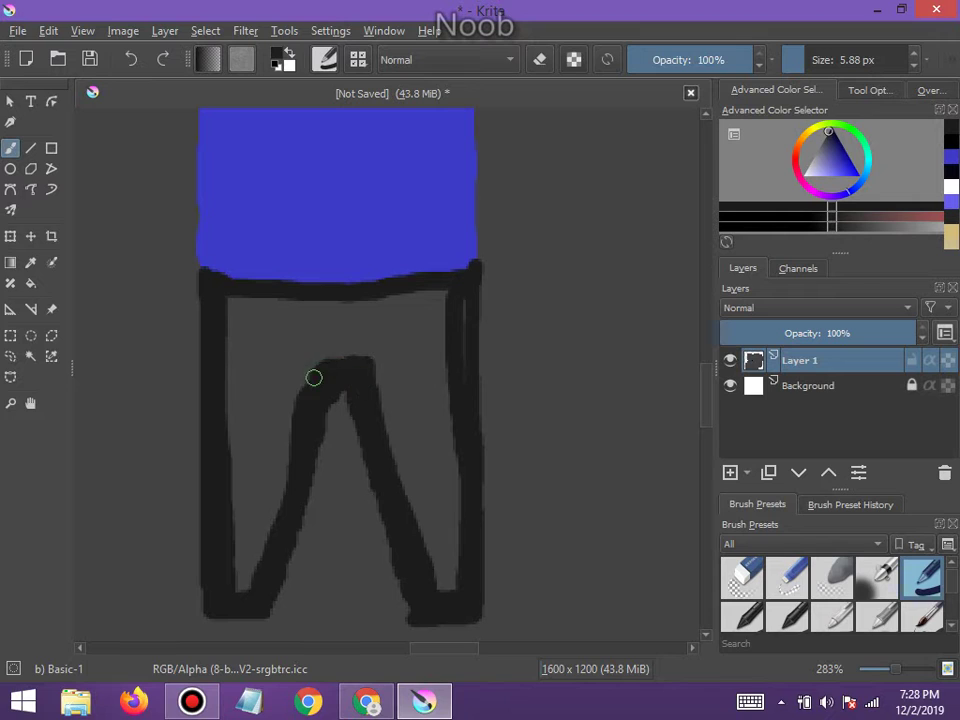
pyautogui.moveTo(313, 377)
pyautogui.mouseDown()
pyautogui.moveTo(275, 433)
pyautogui.moveTo(268, 544)
pyautogui.moveTo(291, 424)
pyautogui.mouseUp()
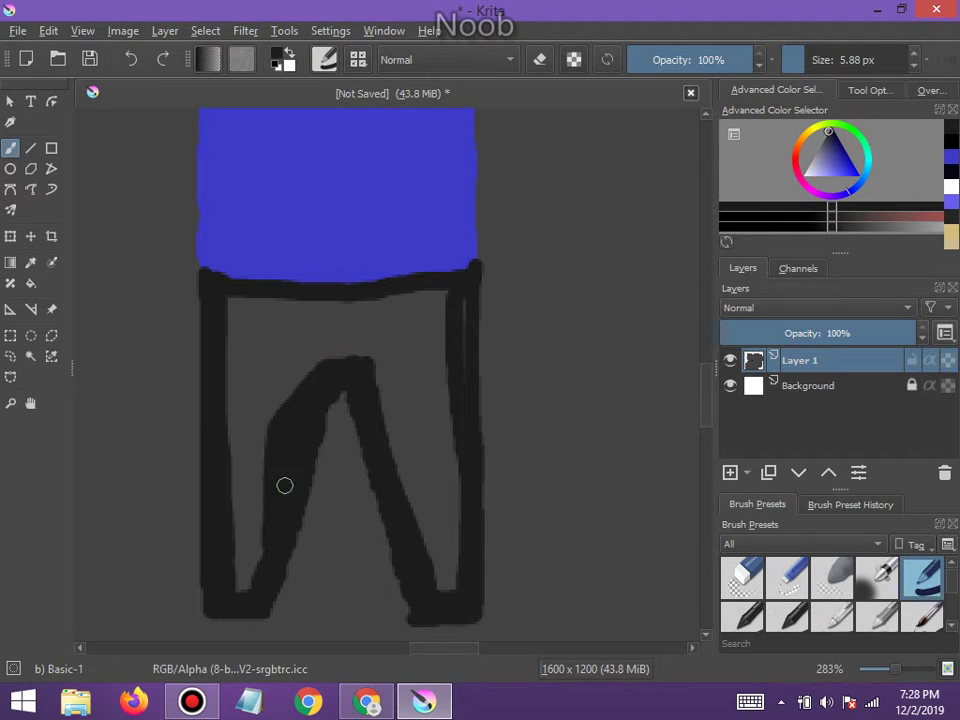
pyautogui.moveTo(242, 587)
pyautogui.mouseDown()
pyautogui.moveTo(232, 323)
pyautogui.moveTo(306, 300)
pyautogui.moveTo(371, 298)
pyautogui.mouseUp()
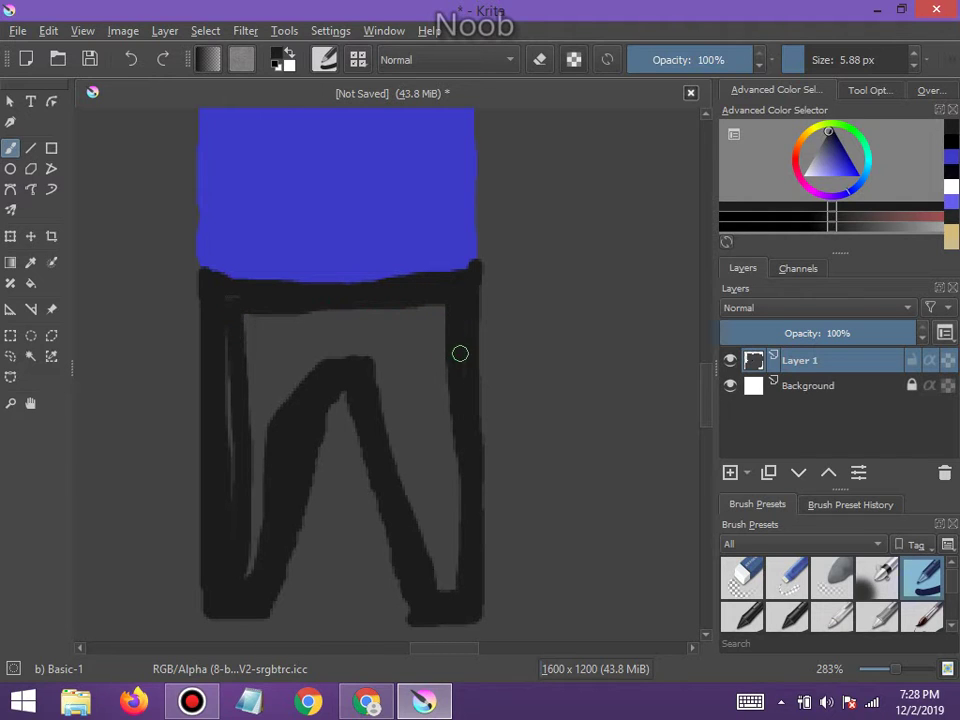
pyautogui.moveTo(456, 395); pyautogui.dragTo(452, 509)
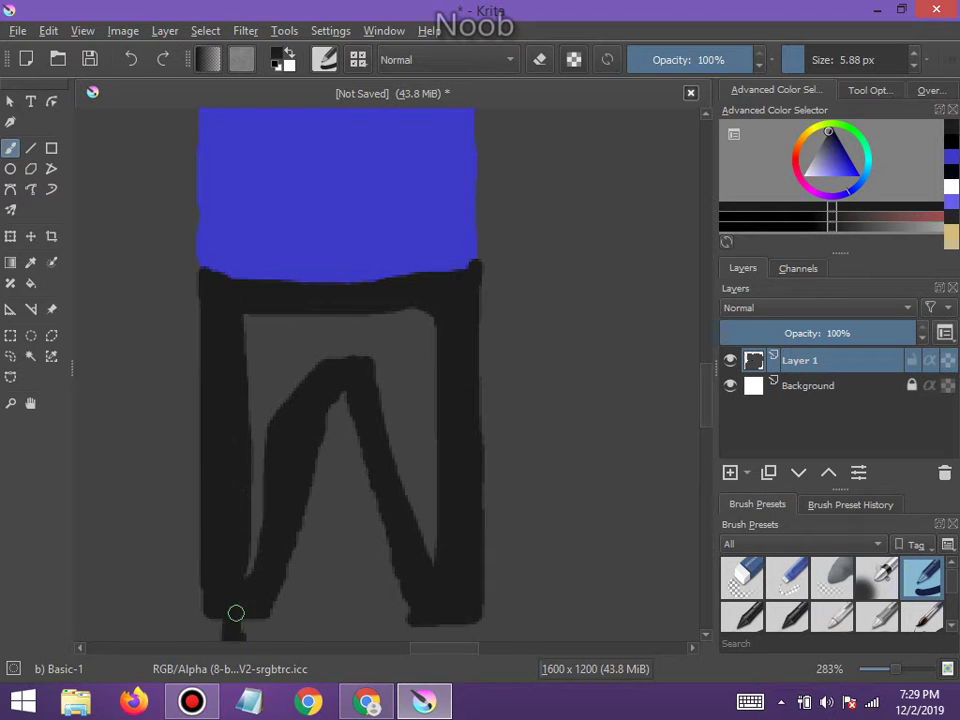
pyautogui.scroll(-4, 236, 612)
pyautogui.scroll(6, 237, 610)
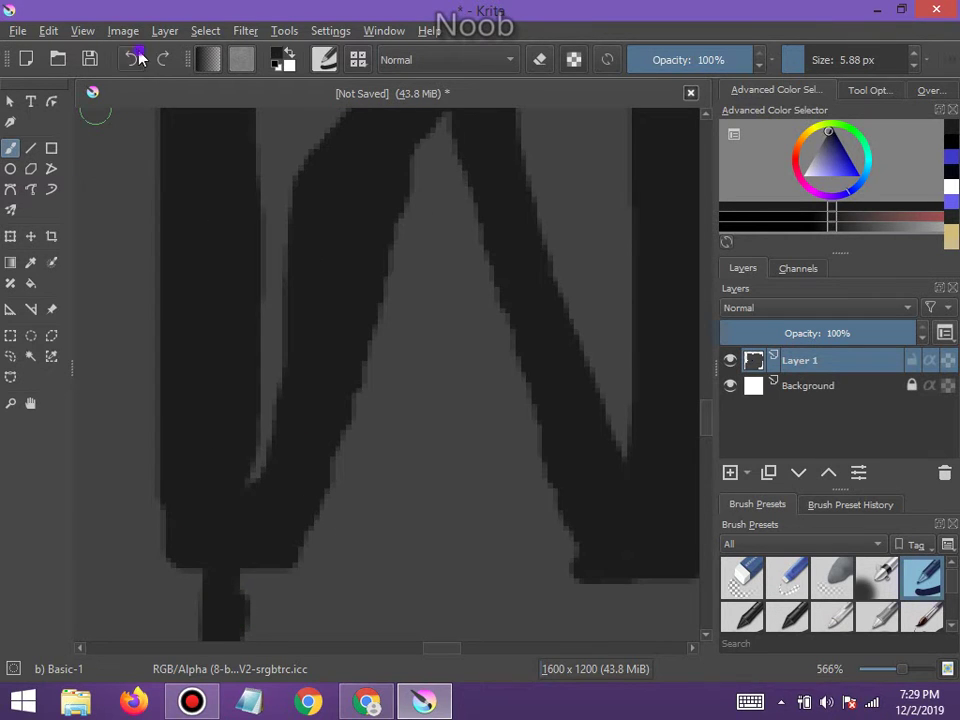
pyautogui.scroll(-3, 197, 169)
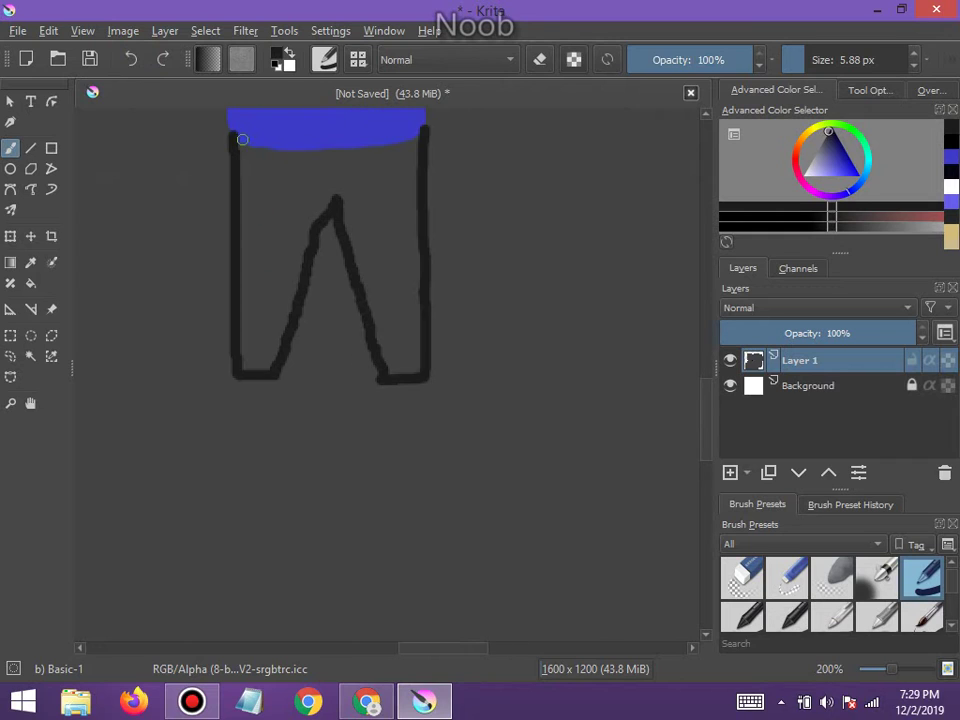
# Paint a dark grey waistband along the lower edge of the blue body, joining the two outer leg lines
pyautogui.moveTo(298, 144)
pyautogui.mouseDown()
pyautogui.moveTo(416, 133)
pyautogui.moveTo(307, 149)
pyautogui.mouseUp()
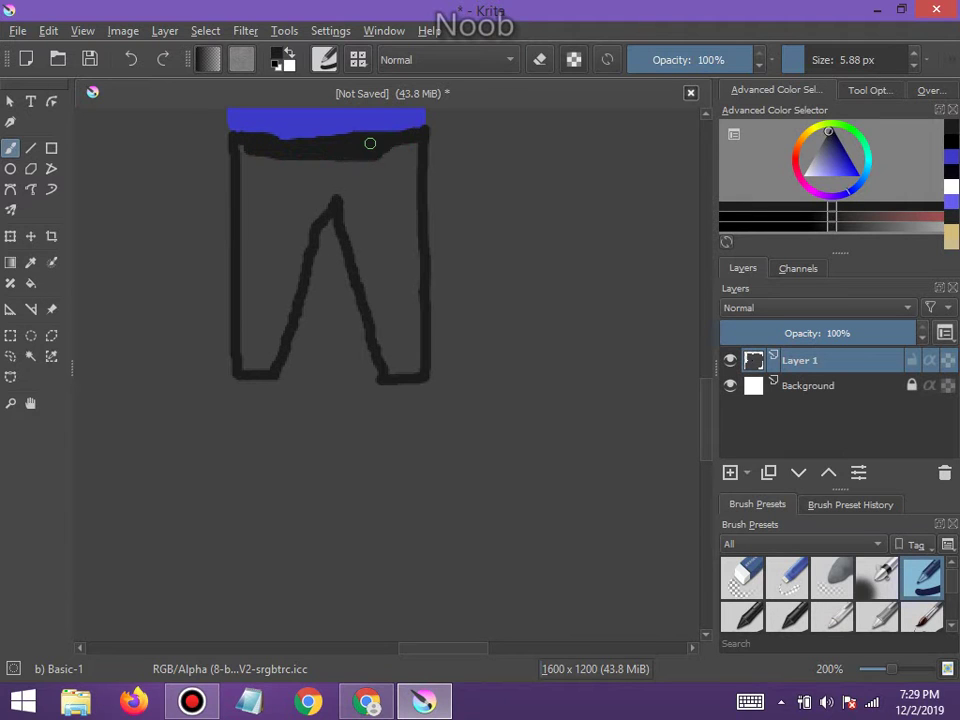
pyautogui.scroll(-3, 370, 143)
pyautogui.scroll(5, 362, 148)
# Set the brush size to 27.21 px and fill both trouser legs with solid dark grey
pyautogui.moveTo(820, 37)
pyautogui.mouseDown()
pyautogui.moveTo(814, 43)
pyautogui.moveTo(870, 55)
pyautogui.mouseUp()
pyautogui.moveTo(429, 189)
pyautogui.mouseDown()
pyautogui.moveTo(422, 289)
pyautogui.moveTo(438, 463)
pyautogui.moveTo(437, 606)
pyautogui.moveTo(436, 563)
pyautogui.mouseUp()
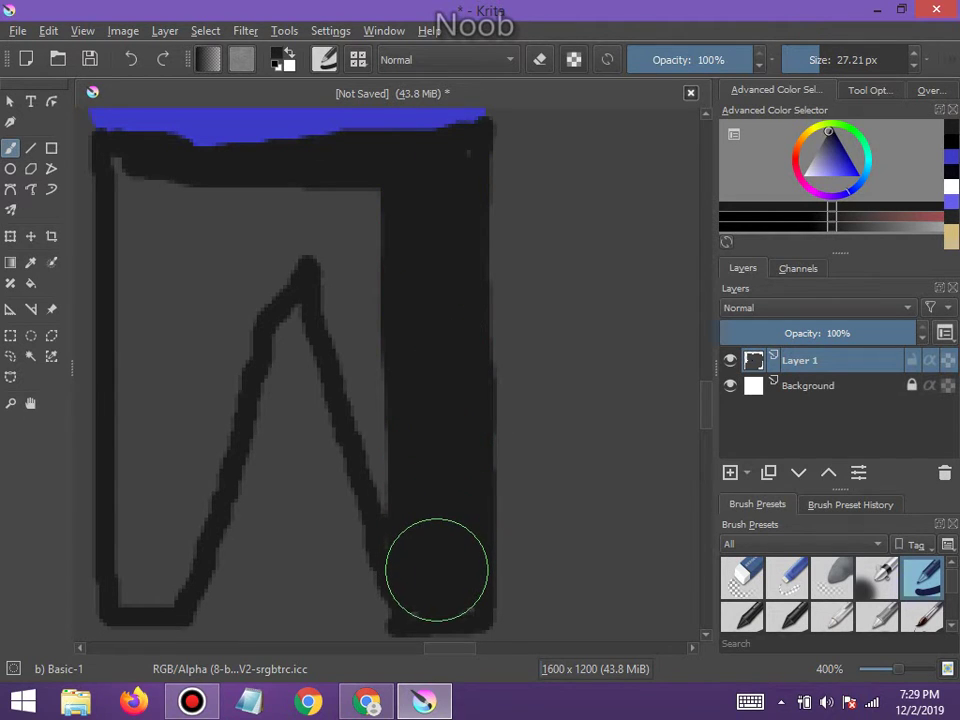
pyautogui.moveTo(420, 517)
pyautogui.mouseDown()
pyautogui.moveTo(417, 435)
pyautogui.moveTo(387, 315)
pyautogui.moveTo(381, 196)
pyautogui.moveTo(377, 293)
pyautogui.moveTo(392, 421)
pyautogui.moveTo(340, 222)
pyautogui.moveTo(207, 213)
pyautogui.moveTo(148, 186)
pyautogui.moveTo(145, 570)
pyautogui.moveTo(162, 546)
pyautogui.moveTo(194, 390)
pyautogui.moveTo(233, 279)
pyautogui.mouseUp()
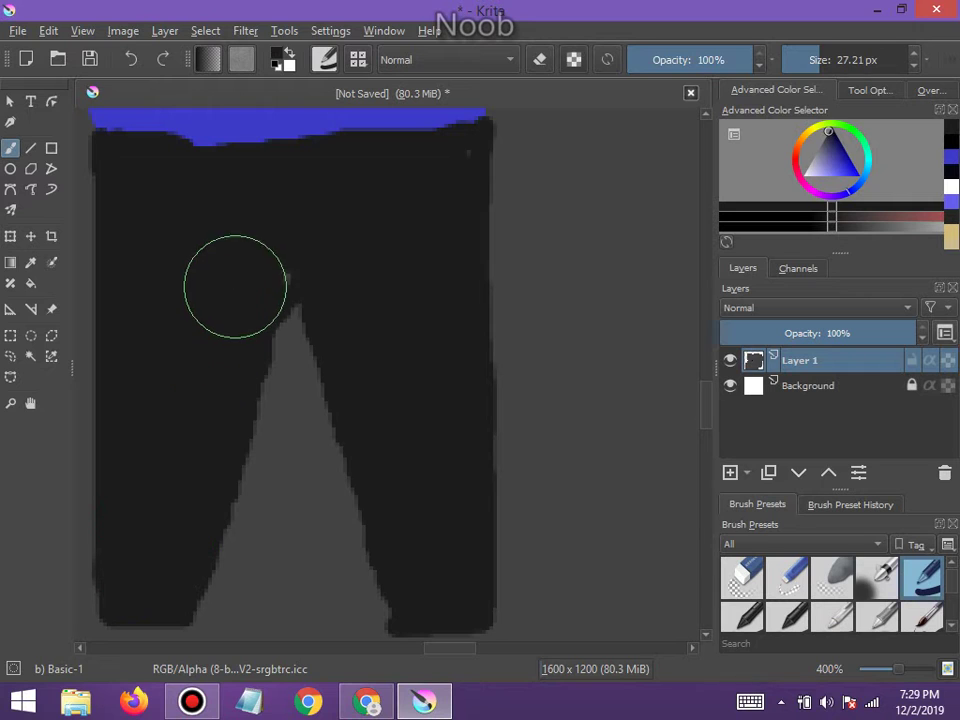
# Sample the body's blue and paint an arm down the right side of the body with the brush
pyautogui.scroll(-6, 244, 274)
pyautogui.scroll(4, 243, 207)
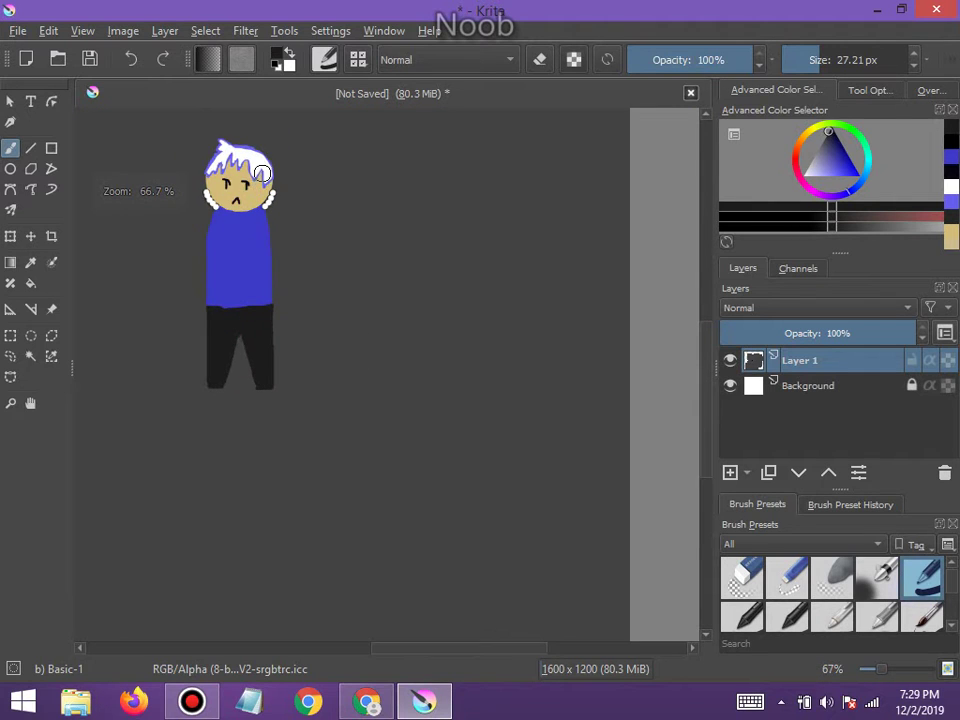
pyautogui.click(31, 263)
pyautogui.click(222, 338)
pyautogui.click(12, 150)
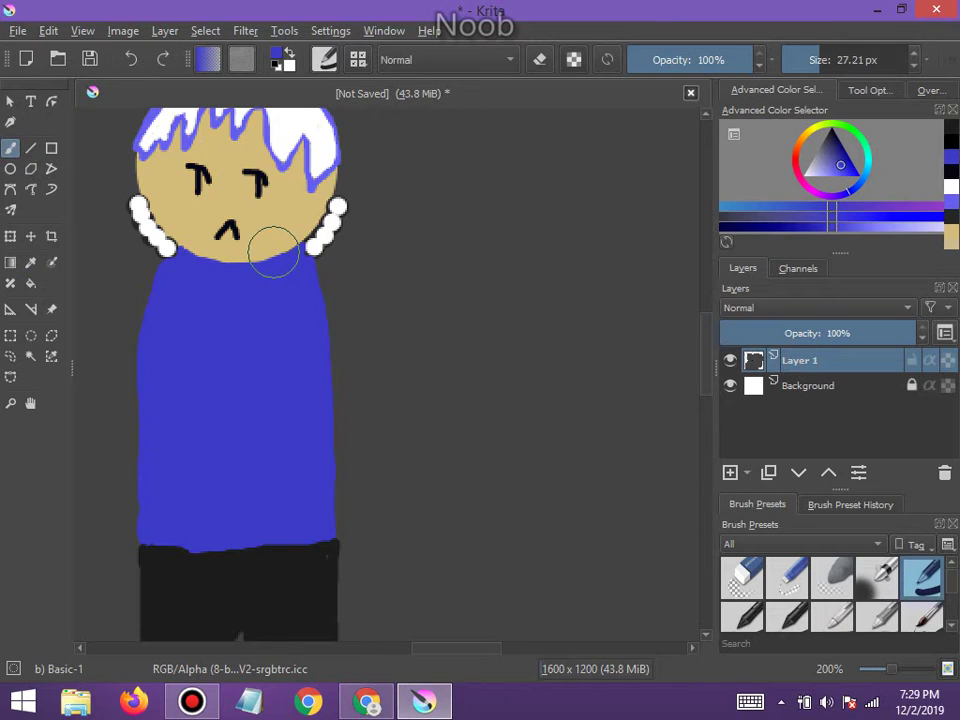
pyautogui.scroll(1, 272, 251)
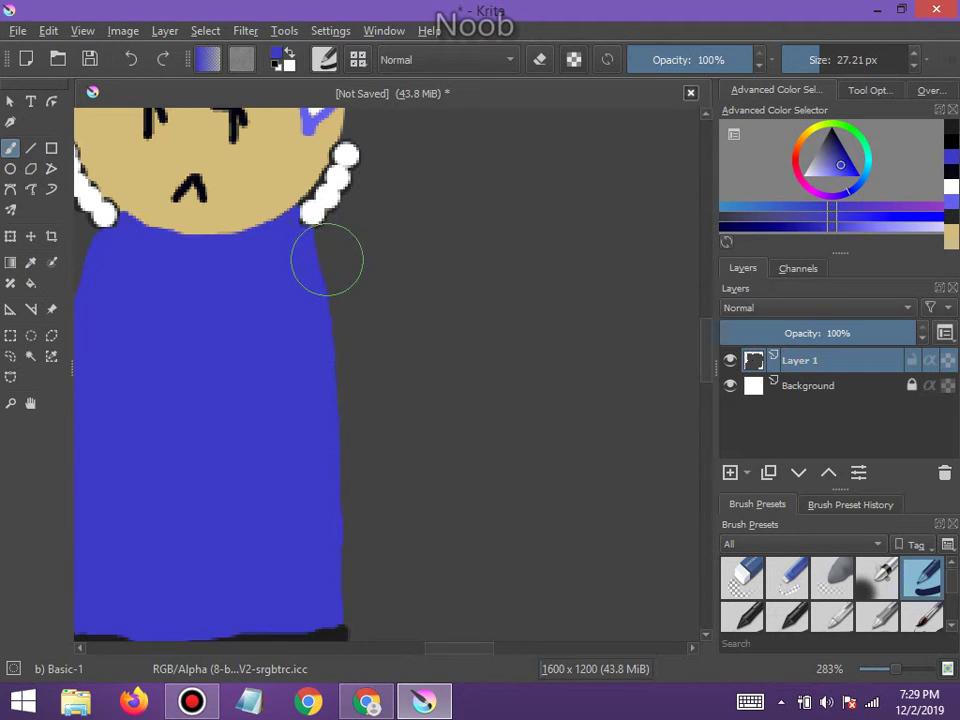
pyautogui.moveTo(326, 257)
pyautogui.mouseDown()
pyautogui.moveTo(341, 266)
pyautogui.moveTo(355, 316)
pyautogui.moveTo(358, 386)
pyautogui.moveTo(351, 499)
pyautogui.moveTo(337, 520)
pyautogui.mouseUp()
pyautogui.scroll(-2, 242, 521)
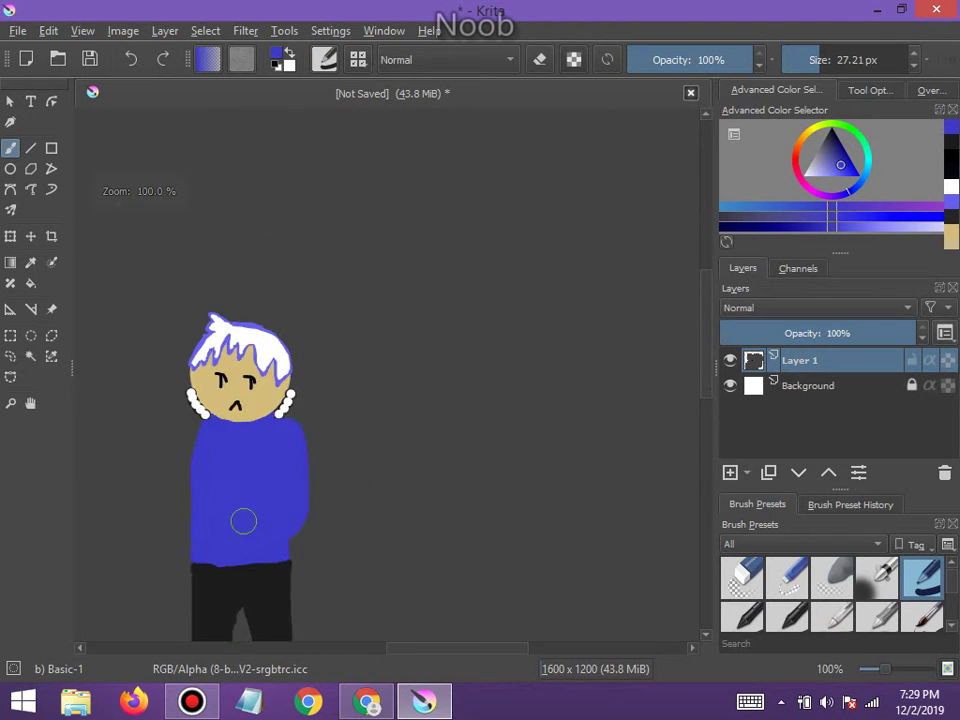
pyautogui.scroll(1, 150, 484)
pyautogui.scroll(-3, 225, 407)
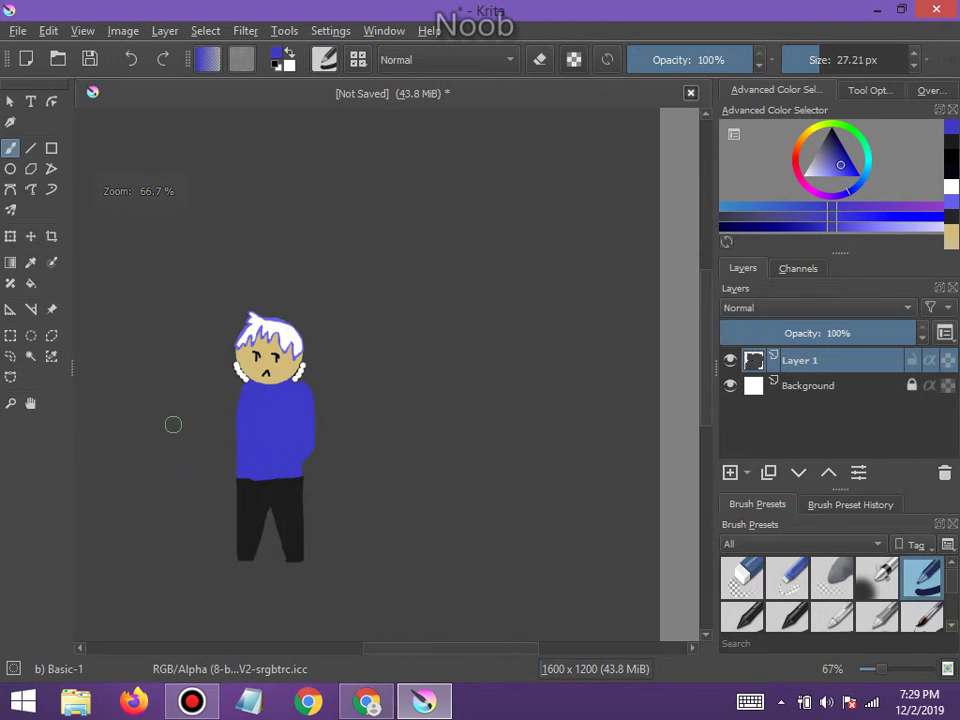
# Try painting a matching blue arm down the left side of the body, and undo it
pyautogui.scroll(2, 213, 423)
pyautogui.scroll(2, 301, 370)
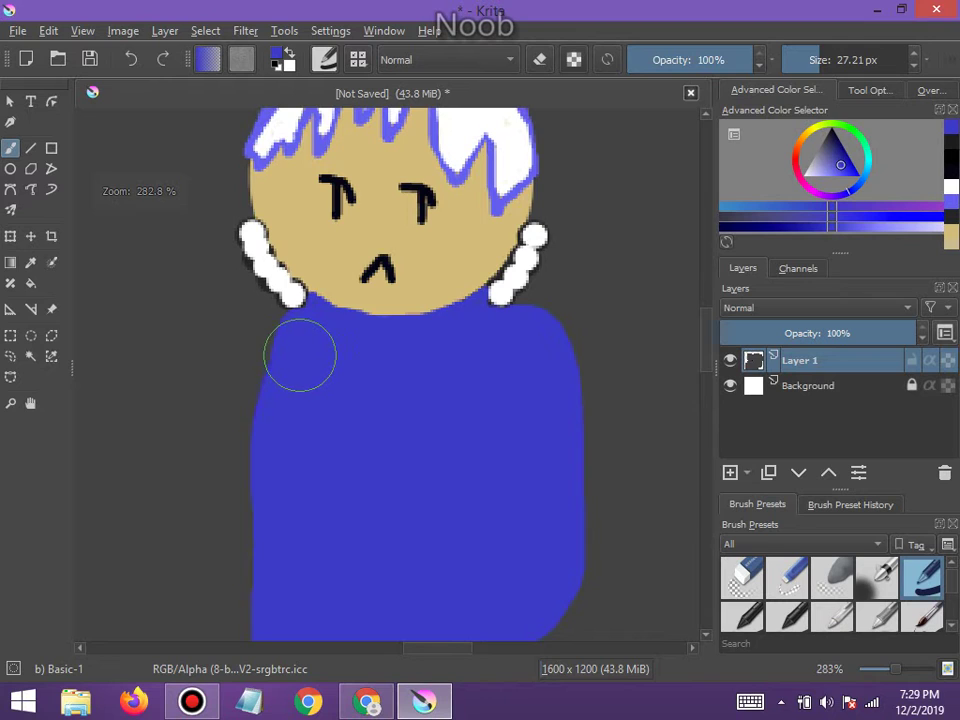
pyautogui.scroll(-4, 298, 399)
pyautogui.scroll(3, 298, 399)
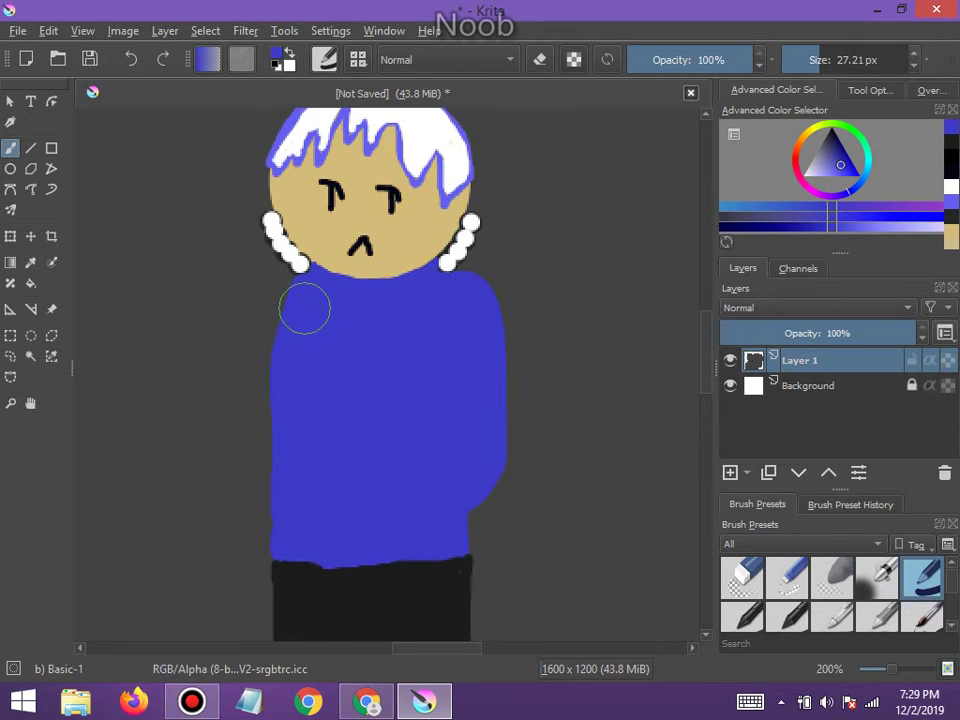
pyautogui.moveTo(306, 306)
pyautogui.mouseDown()
pyautogui.moveTo(280, 328)
pyautogui.moveTo(268, 379)
pyautogui.moveTo(272, 422)
pyautogui.moveTo(304, 471)
pyautogui.mouseUp()
pyautogui.scroll(-2, 300, 485)
pyautogui.scroll(2, 298, 493)
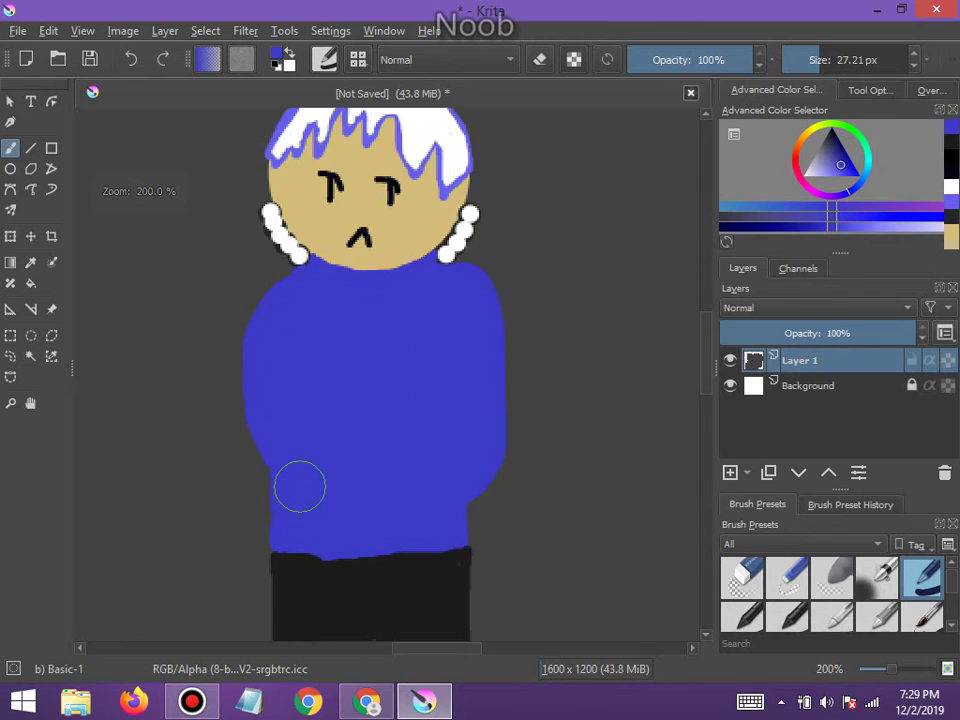
pyautogui.scroll(-1, 294, 484)
pyautogui.click(128, 62)
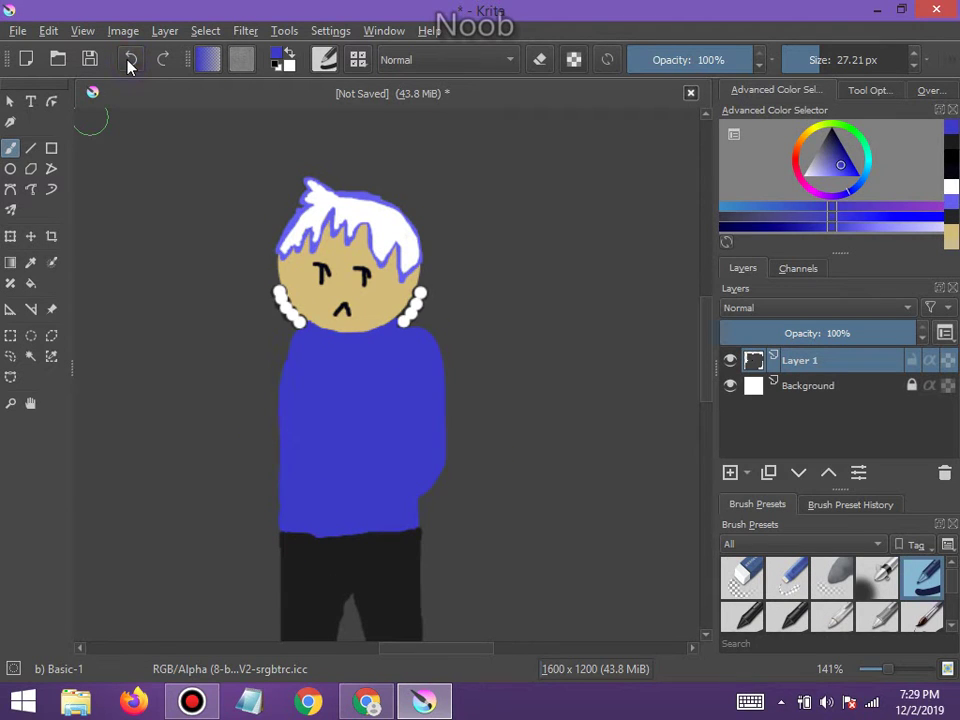
# Paint a blue arm down the left side of the body with the brush
pyautogui.scroll(1, 296, 448)
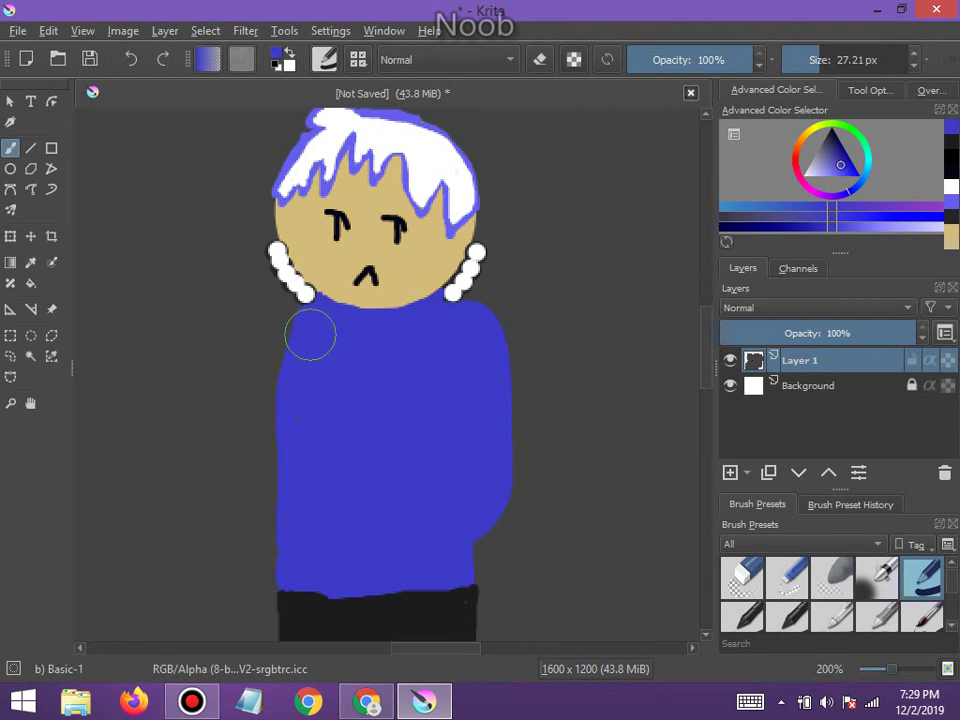
pyautogui.moveTo(310, 344)
pyautogui.mouseDown()
pyautogui.moveTo(274, 438)
pyautogui.moveTo(281, 469)
pyautogui.mouseUp()
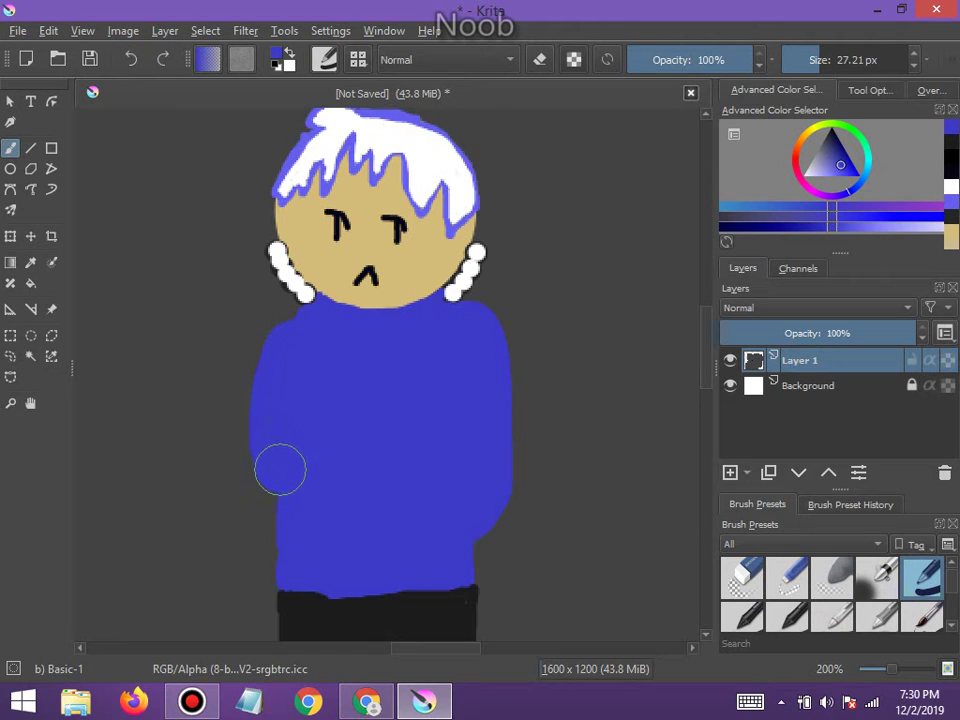
# Set the brush colour to black and the brush size to 3.41 px
pyautogui.scroll(1, 315, 510)
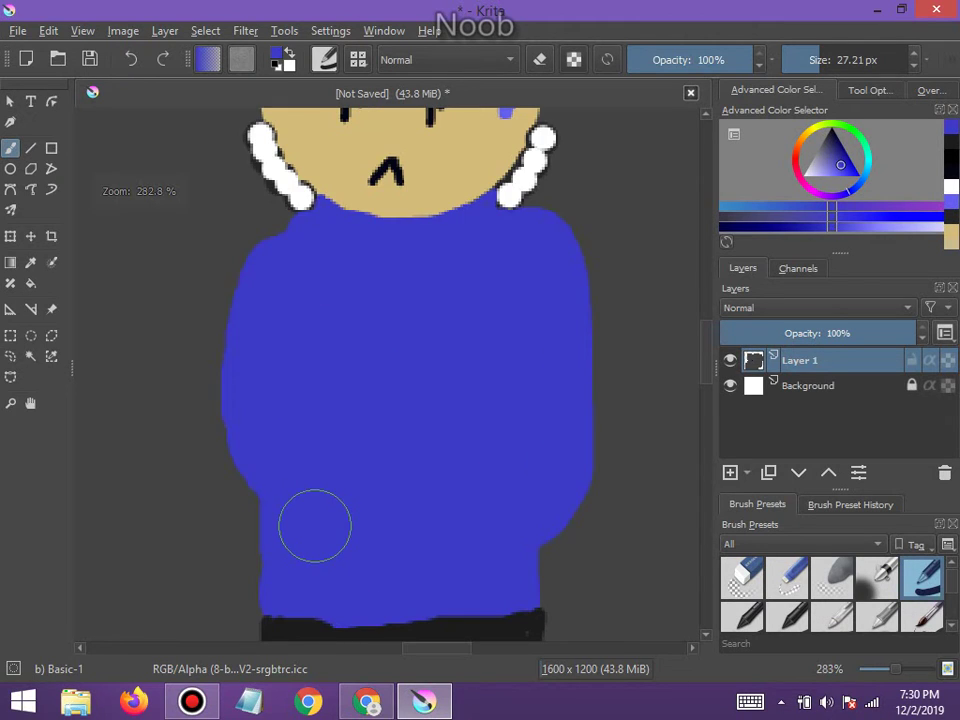
pyautogui.click(843, 150)
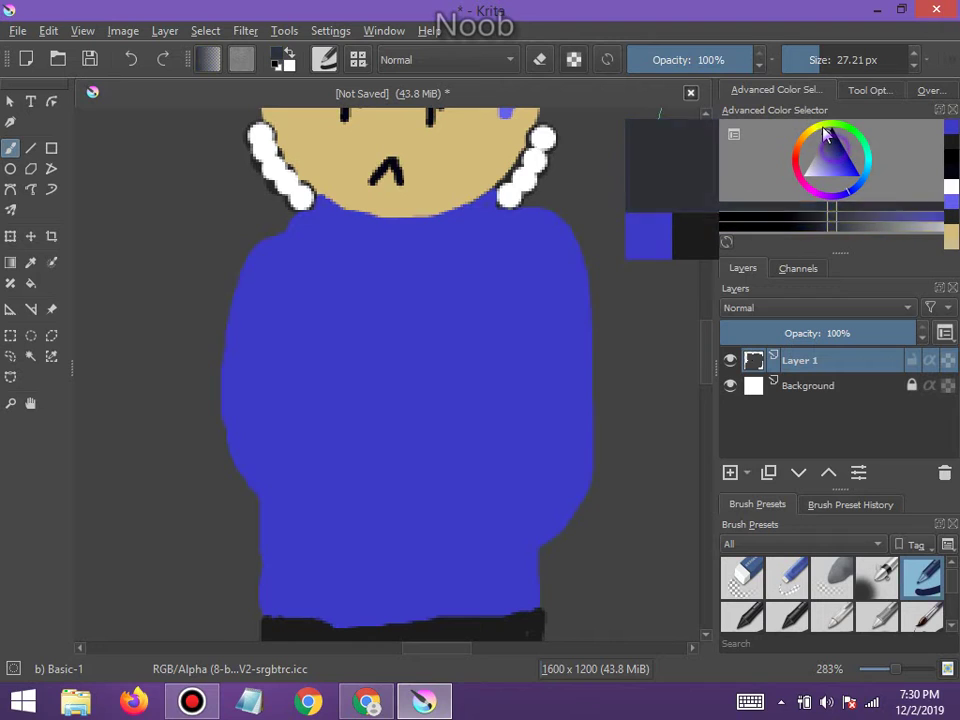
pyautogui.moveTo(818, 60); pyautogui.dragTo(815, 60)
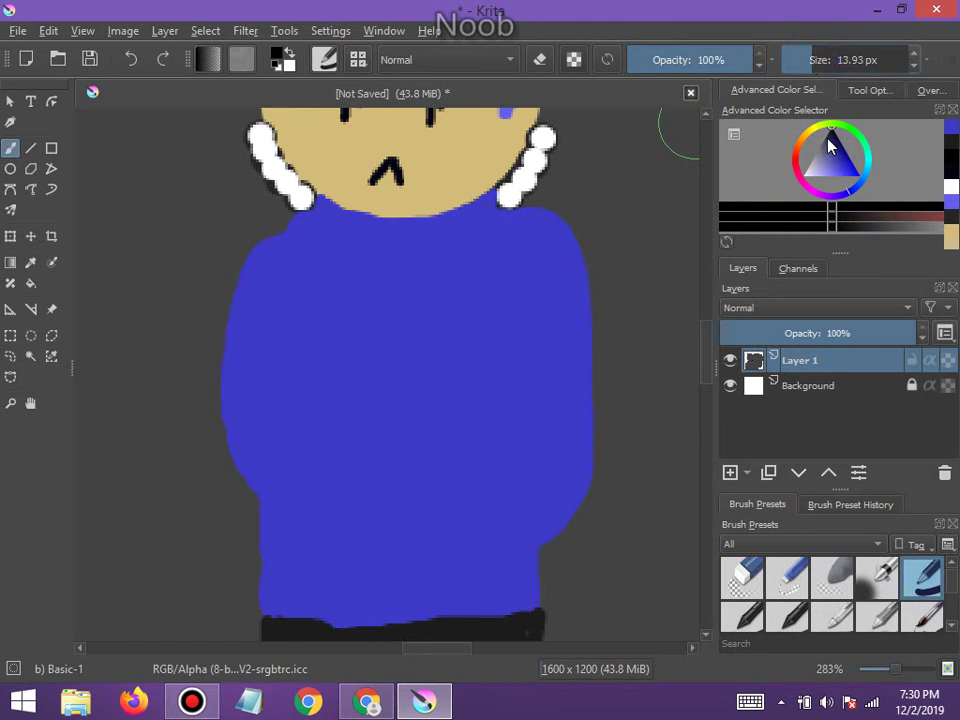
pyautogui.press('[')
pyautogui.press('[')
pyautogui.press('[')
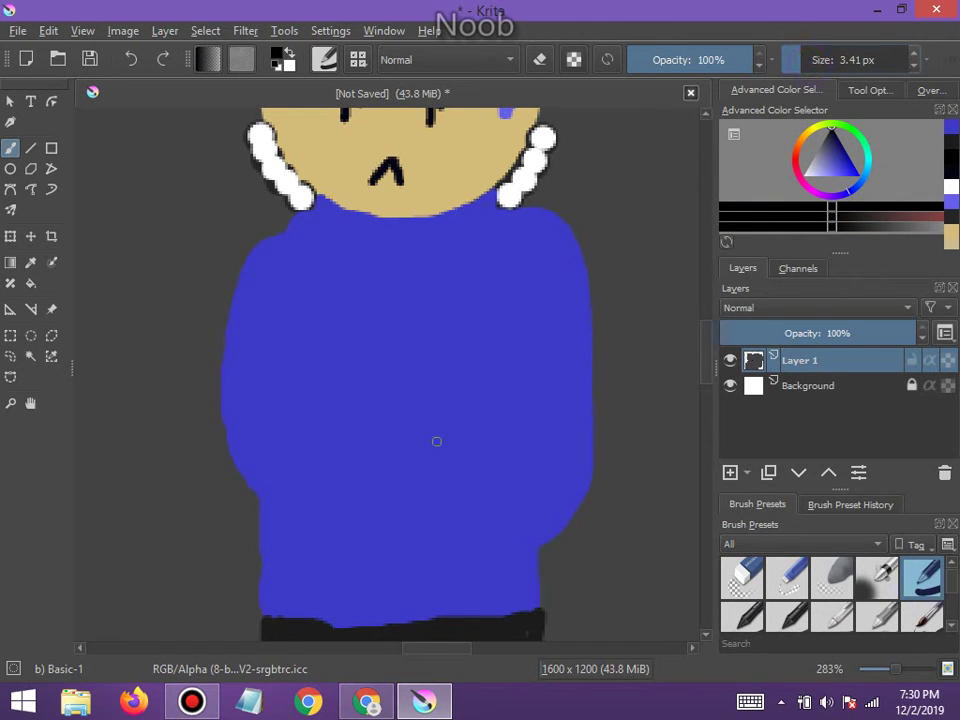
# Switch to the Chrome browser and open the YouTube library page
pyautogui.click(410, 712)
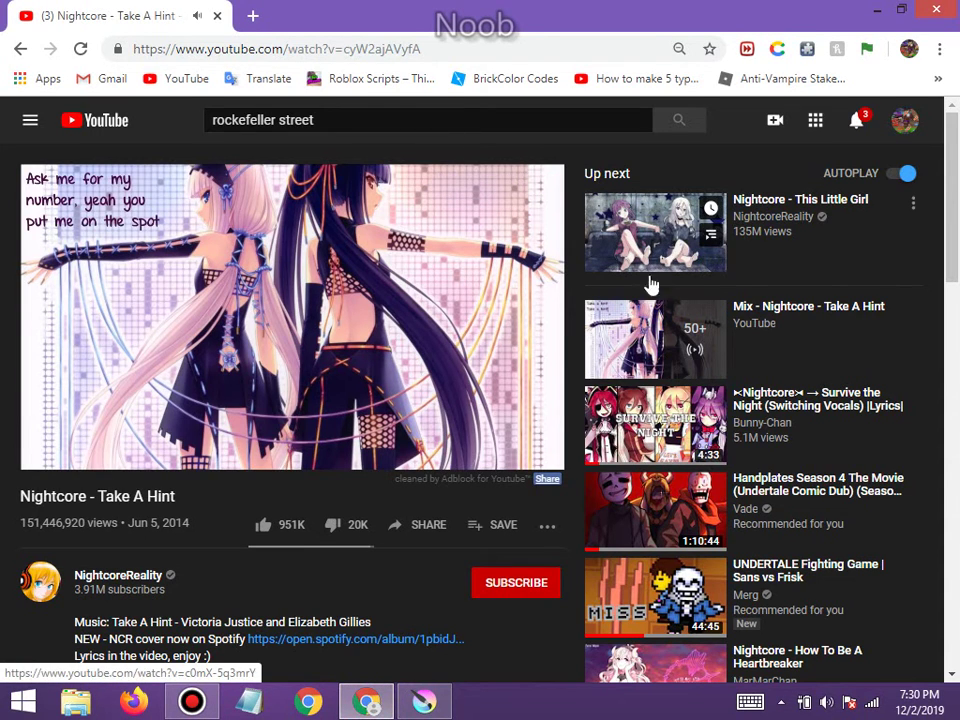
pyautogui.scroll(-3, 647, 461)
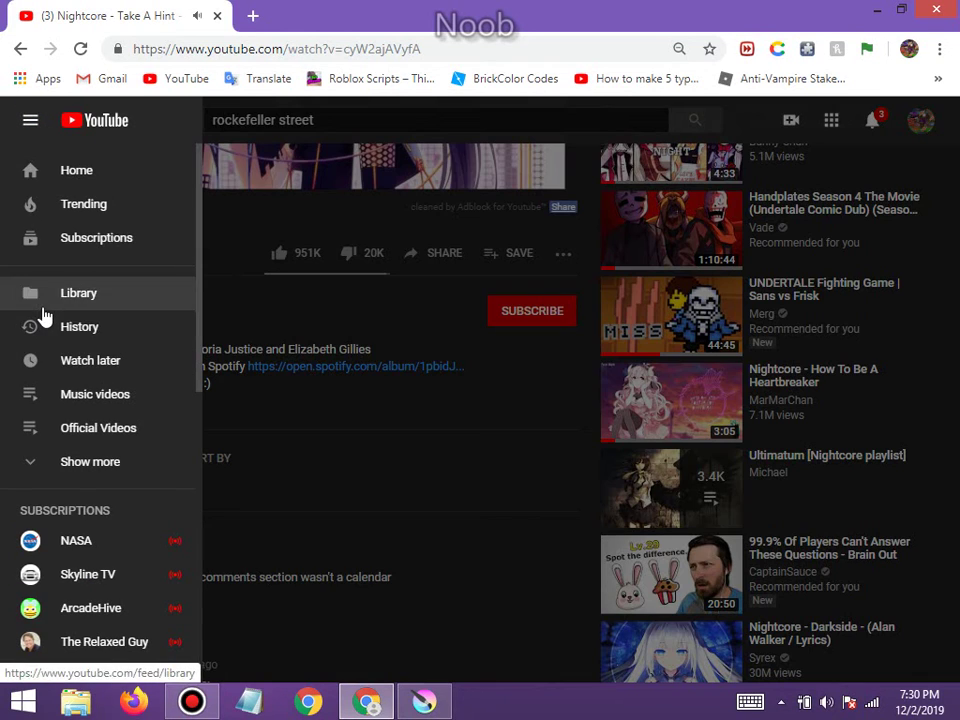
pyautogui.click(43, 314)
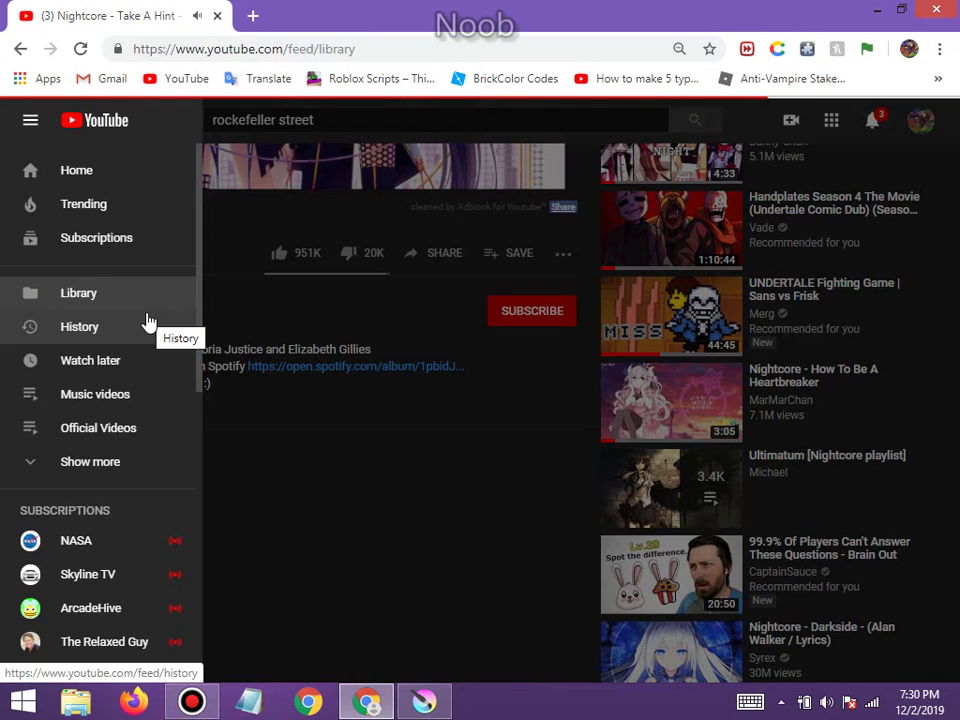
# Look through the library's saved playlists and play the "Star Glitchers FE songs" playlist
pyautogui.scroll(-2, 248, 424)
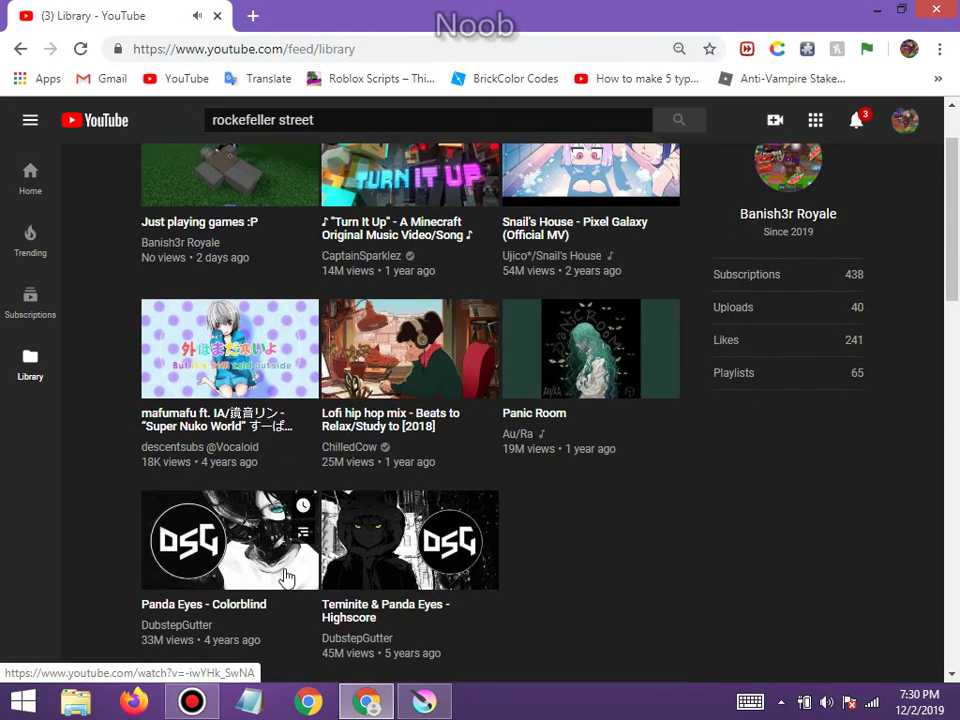
pyautogui.scroll(-4, 248, 424)
pyautogui.scroll(6, 265, 458)
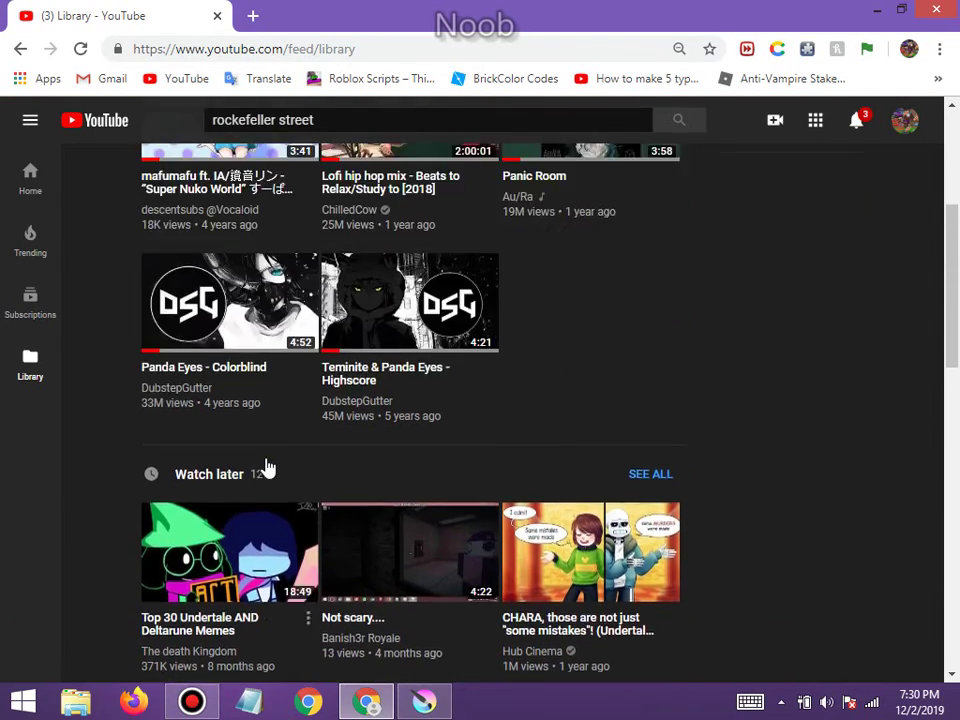
pyautogui.scroll(-12, 265, 458)
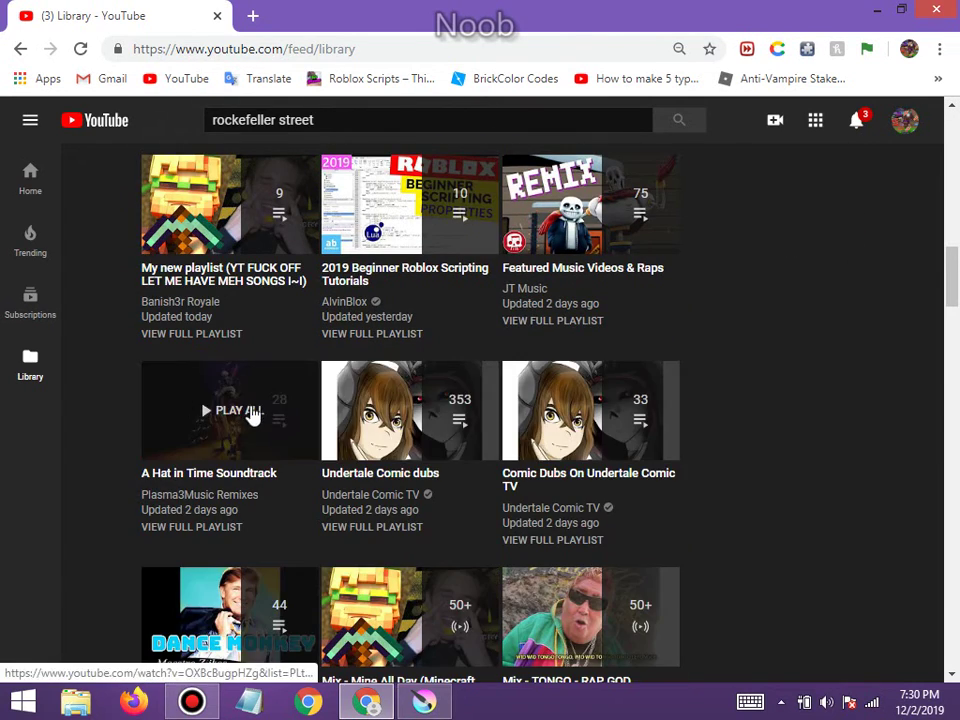
pyautogui.scroll(-2, 260, 411)
pyautogui.scroll(-2, 284, 418)
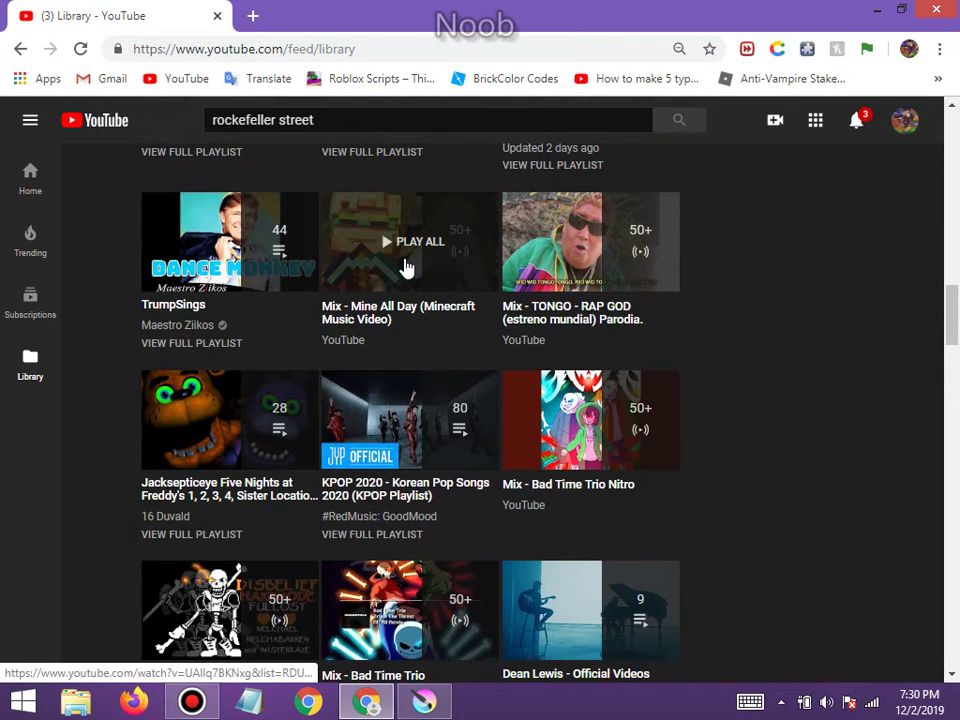
pyautogui.scroll(-2, 214, 560)
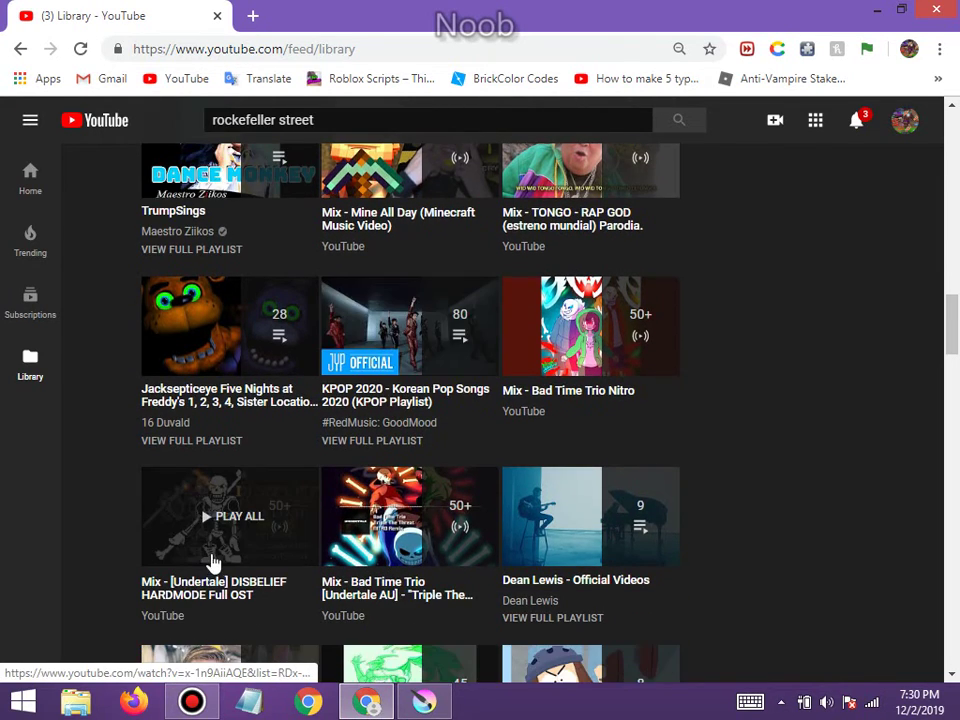
pyautogui.scroll(-1, 216, 537)
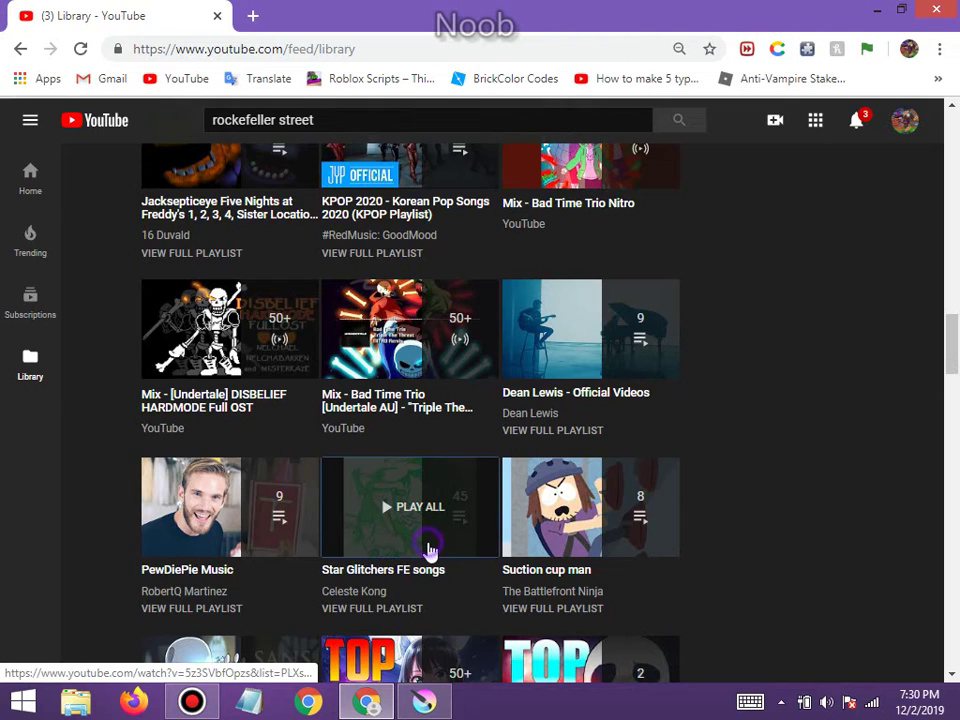
pyautogui.click(428, 551)
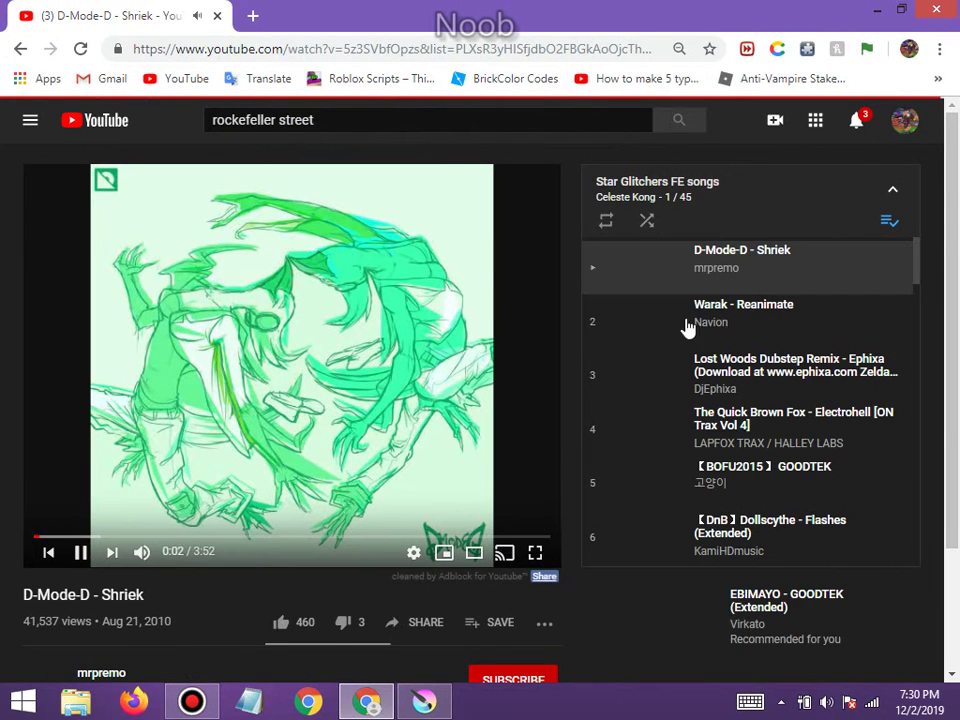
# Return to Krita and paint a black vertical zipper line down the middle of the blue top
pyautogui.hotkey('alt', 'Tab')
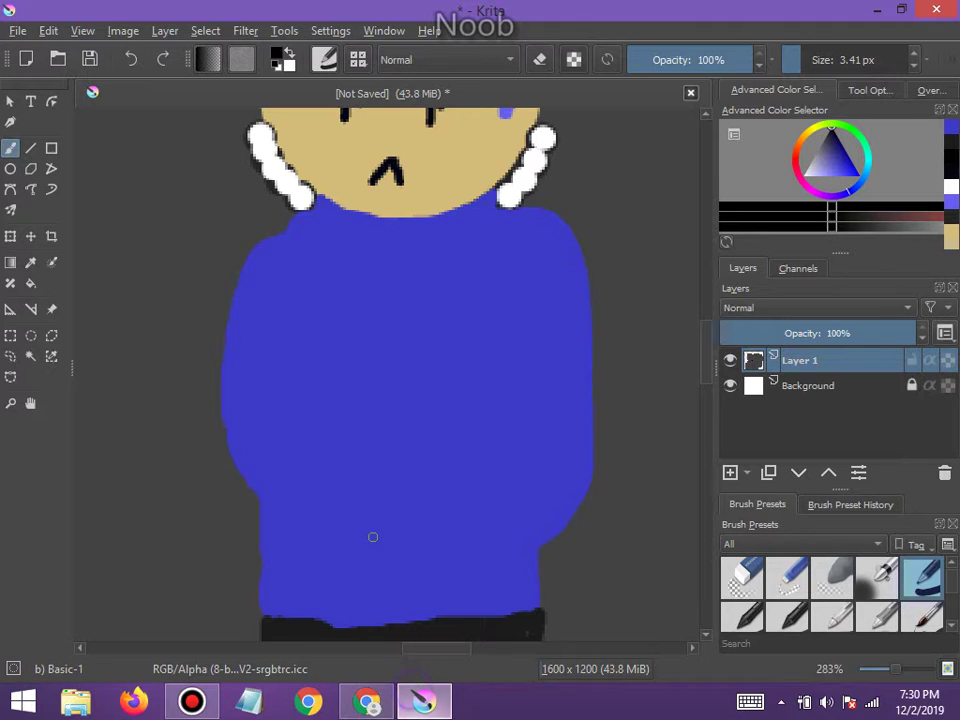
pyautogui.scroll(-4, 416, 458)
pyautogui.scroll(3, 426, 439)
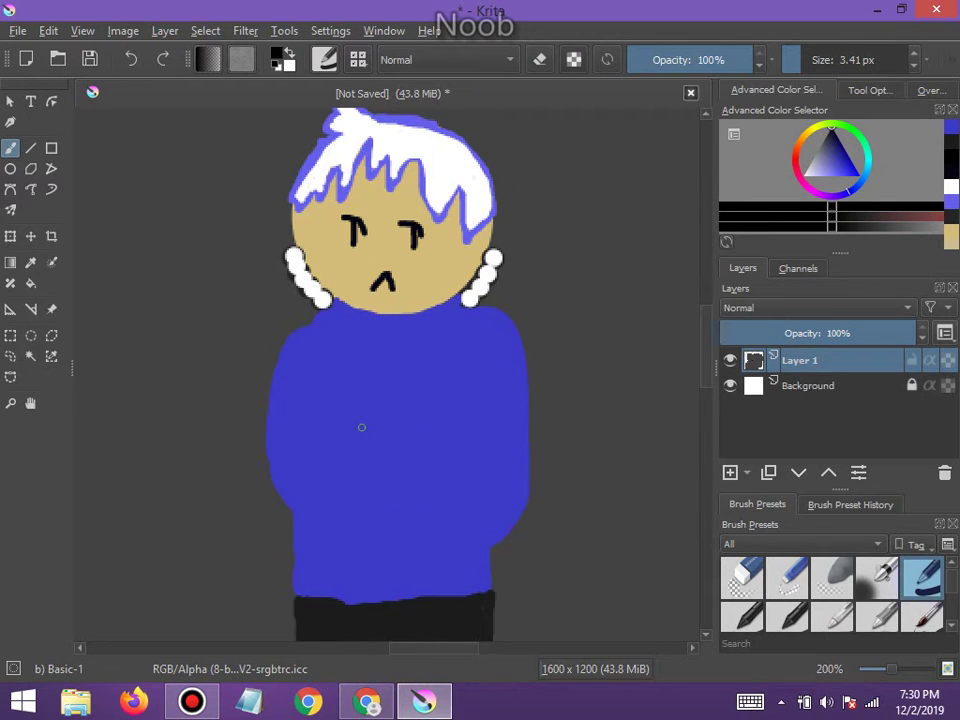
pyautogui.scroll(1, 380, 503)
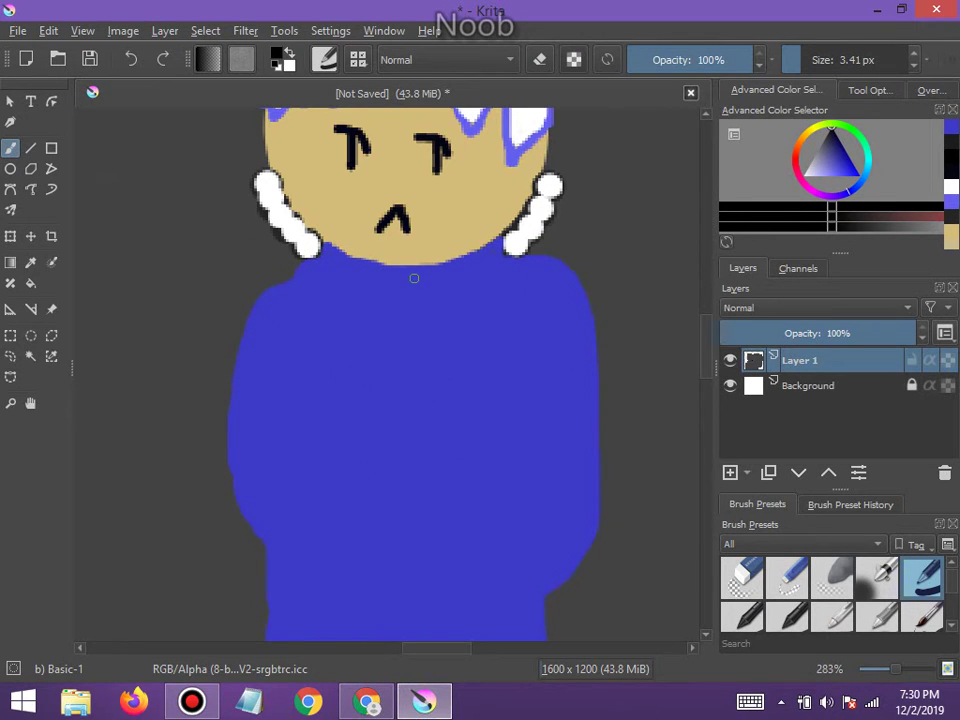
pyautogui.moveTo(414, 278); pyautogui.dragTo(407, 585)
# Paint two short black drawstrings below the neck, one on each side of the zipper line
pyautogui.scroll(-2, 400, 520)
pyautogui.scroll(3, 380, 470)
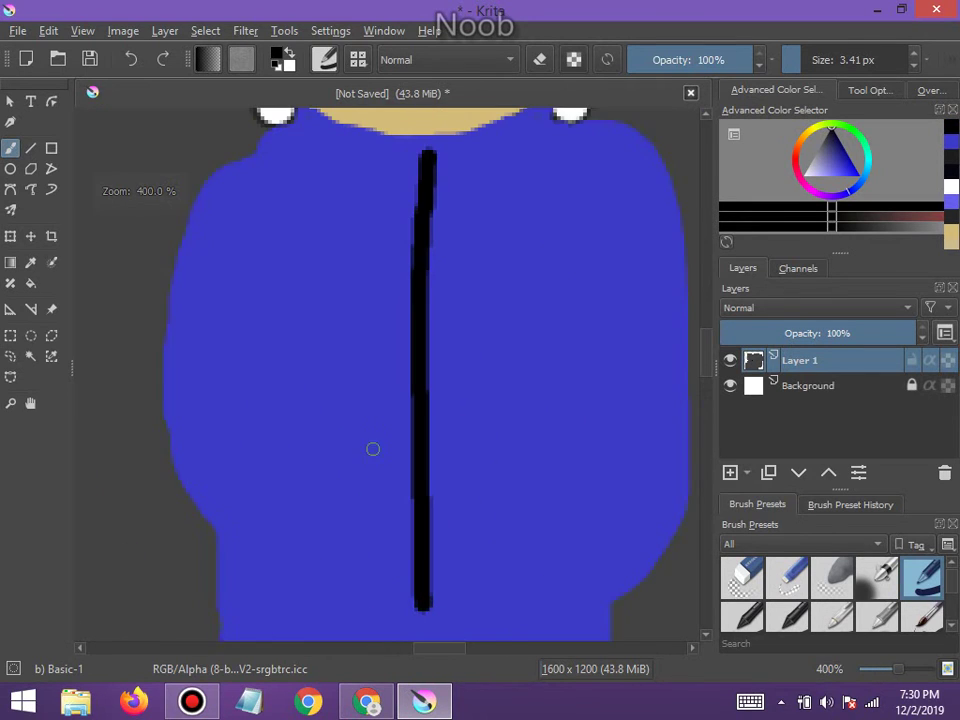
pyautogui.moveTo(352, 162); pyautogui.dragTo(334, 315)
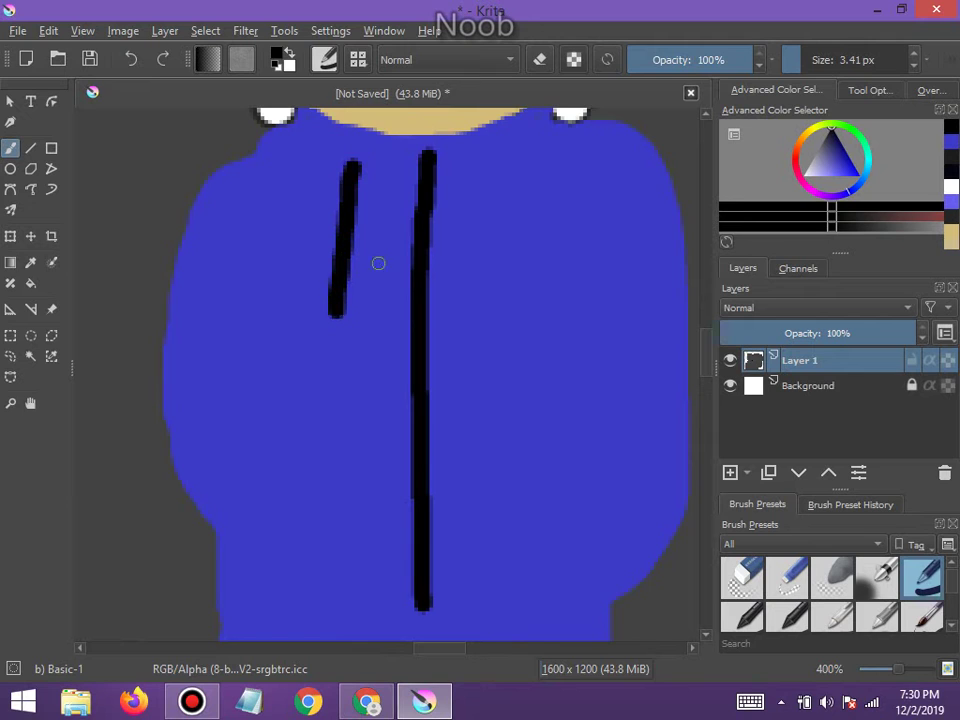
pyautogui.moveTo(476, 189); pyautogui.dragTo(497, 300)
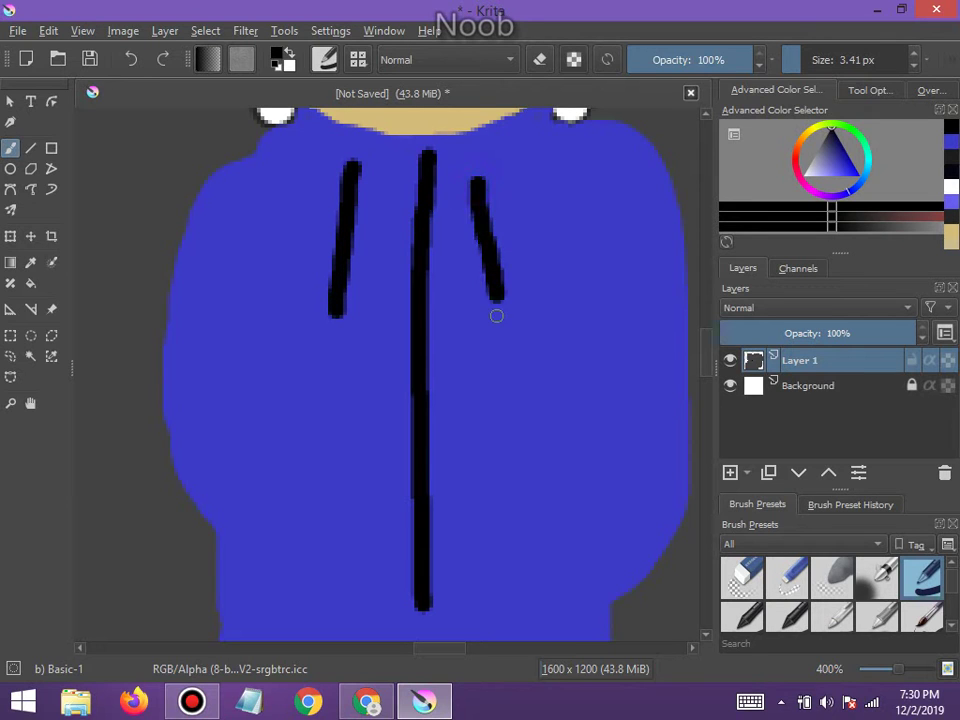
# Paint two short slanted black pocket lines near the hem, one on each side of the zipper line
pyautogui.scroll(-3, 452, 553)
pyautogui.scroll(3, 432, 557)
pyautogui.scroll(-3, 432, 557)
pyautogui.scroll(3, 416, 527)
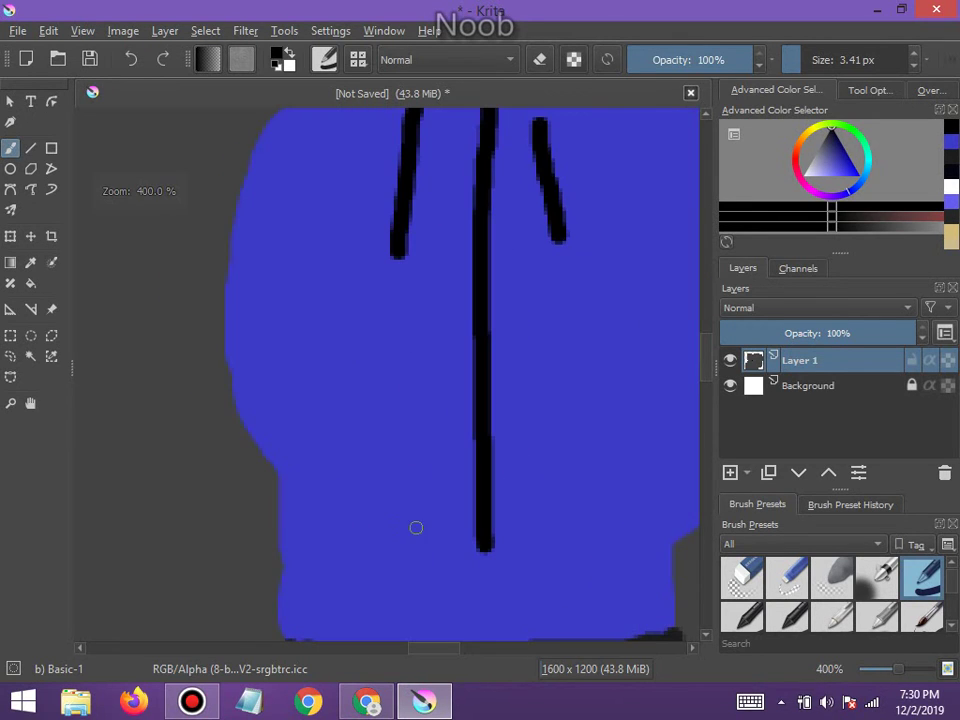
pyautogui.moveTo(424, 490); pyautogui.dragTo(385, 528)
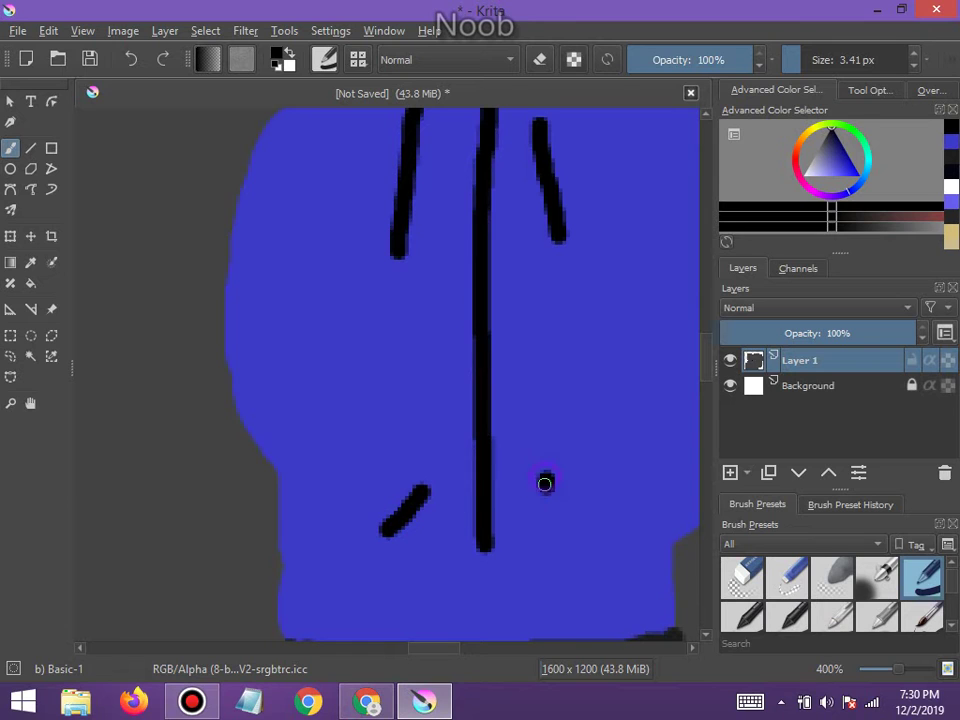
pyautogui.moveTo(544, 484); pyautogui.dragTo(579, 527)
# Examine the zipper, drawstring and pocket lines up close and on the whole figure
pyautogui.scroll(-3, 578, 528)
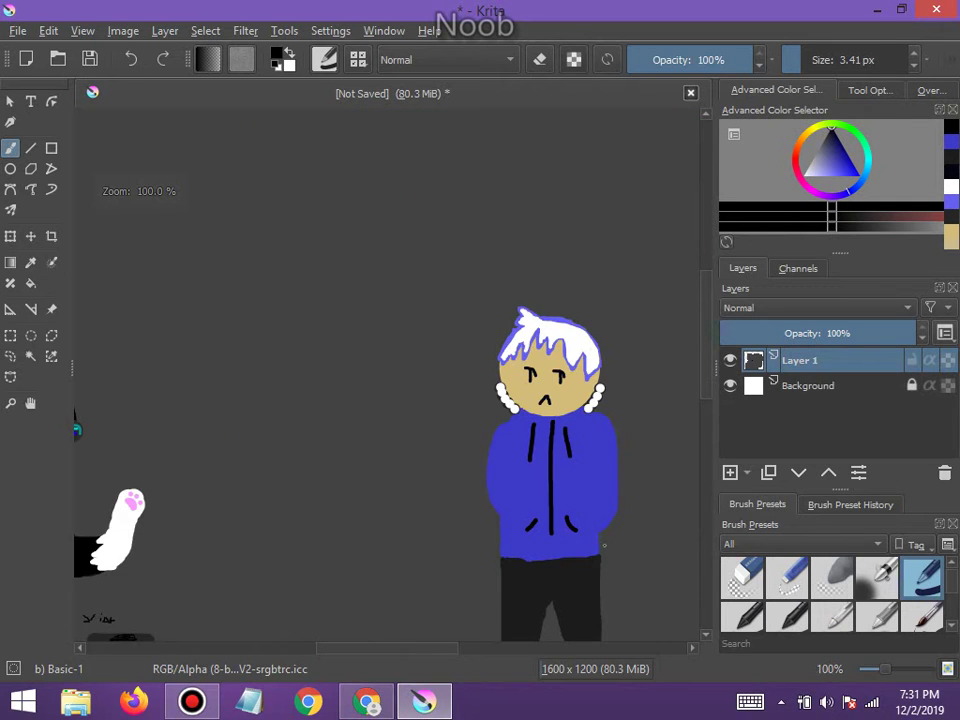
pyautogui.scroll(5, 604, 545)
pyautogui.scroll(-2, 456, 454)
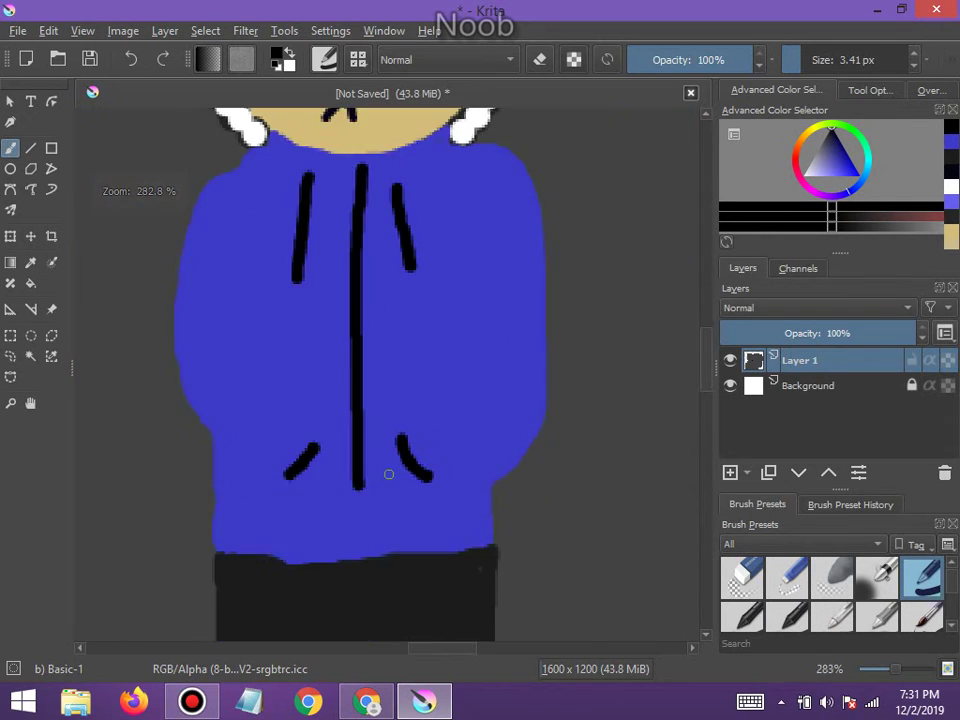
pyautogui.scroll(-3, 259, 444)
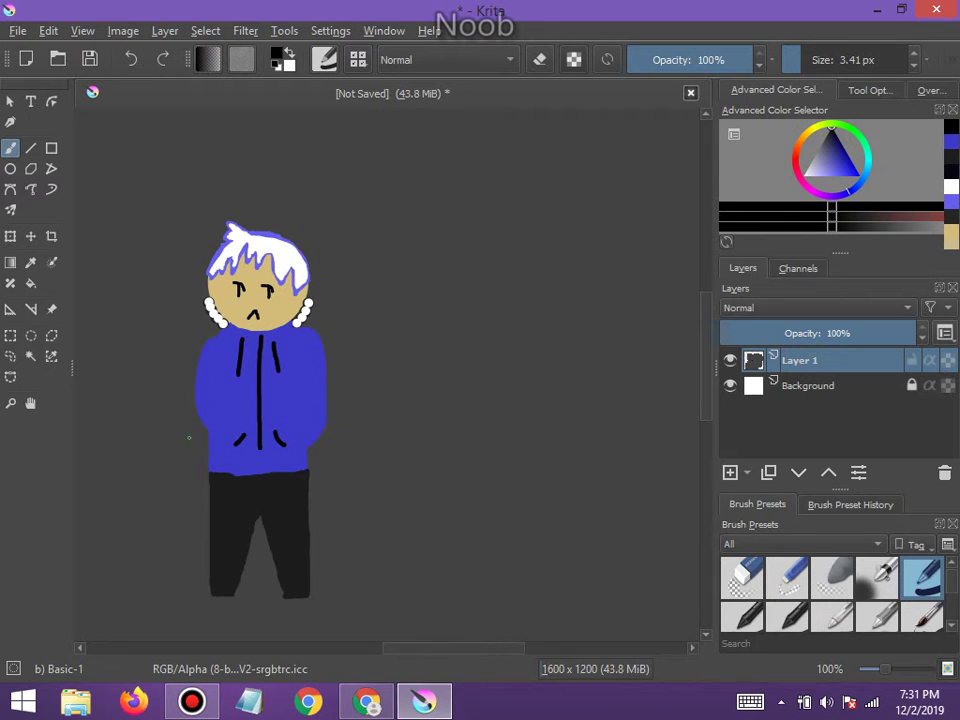
pyautogui.scroll(-1, 188, 437)
pyautogui.scroll(2, 182, 438)
pyautogui.scroll(-1, 180, 437)
pyautogui.scroll(1, 178, 437)
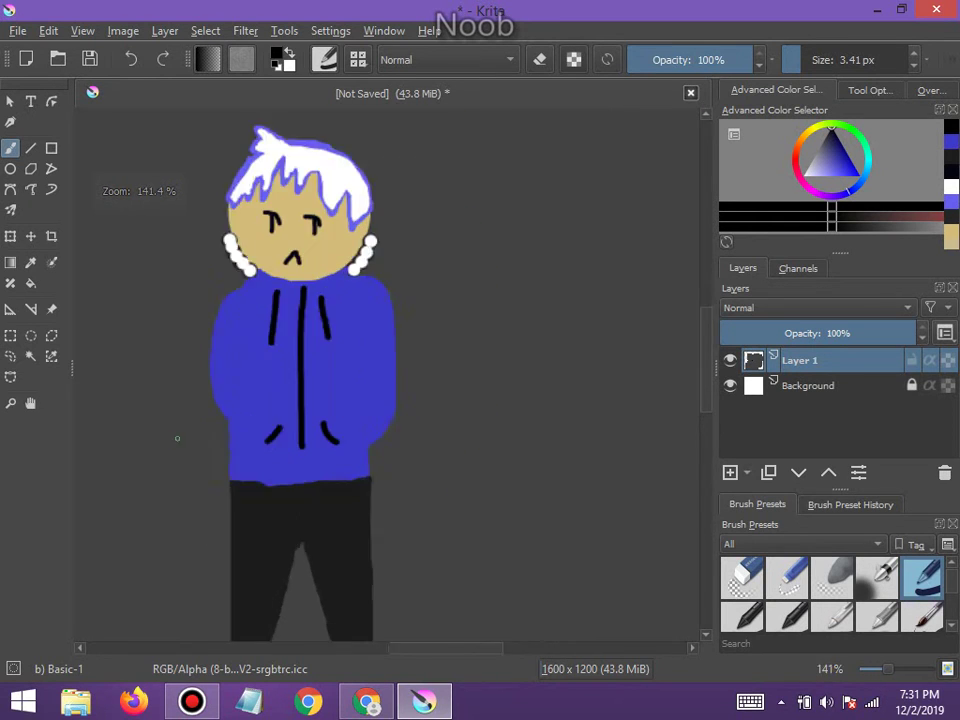
pyautogui.scroll(1, 177, 437)
pyautogui.scroll(-3, 177, 437)
pyautogui.scroll(2, 177, 437)
pyautogui.scroll(-4, 177, 437)
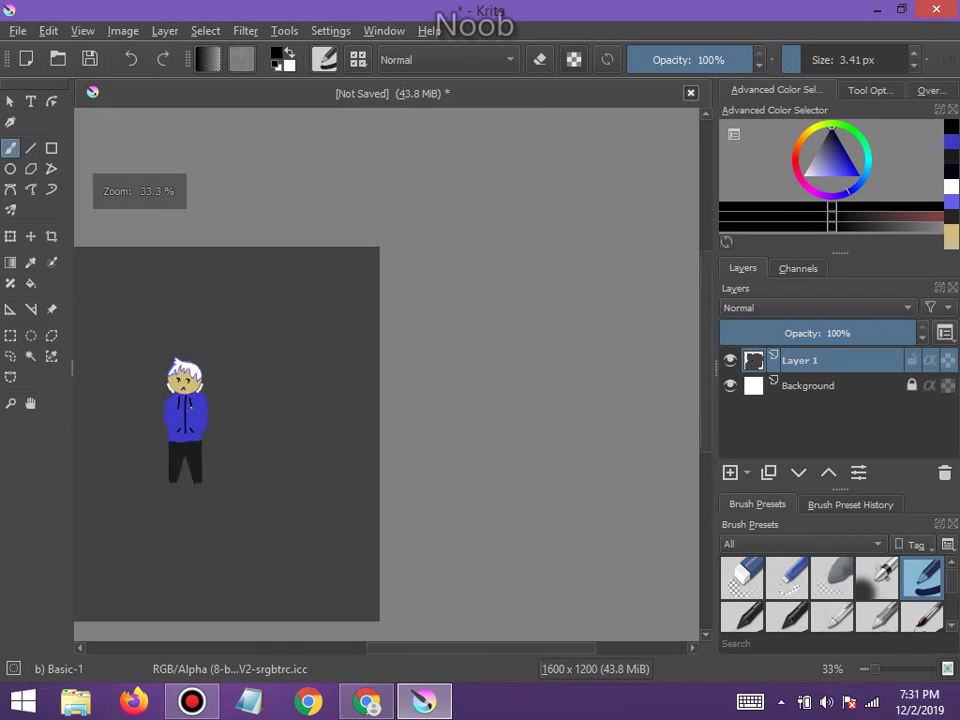
pyautogui.scroll(4, 181, 391)
pyautogui.scroll(1, 166, 371)
pyautogui.scroll(-1, 166, 371)
pyautogui.scroll(1, 170, 370)
pyautogui.scroll(-1, 170, 370)
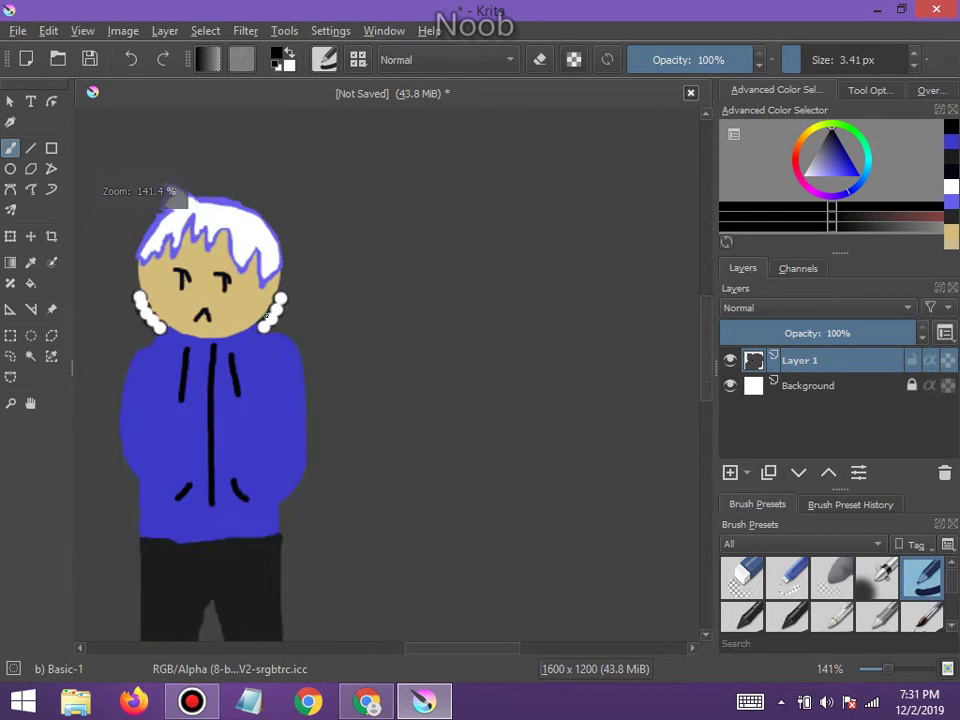
# Choose a very dark grey and paint a small dagger-like shape beside the white beads on the right of the face
pyautogui.scroll(2, 245, 335)
pyautogui.scroll(1, 278, 350)
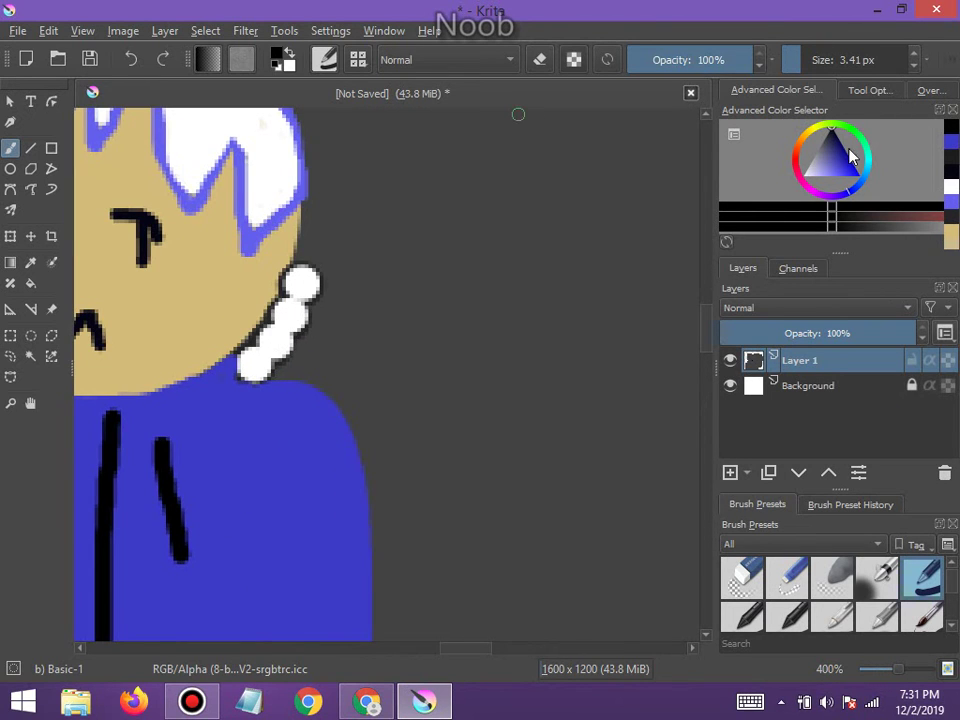
pyautogui.moveTo(826, 135)
pyautogui.mouseDown()
pyautogui.moveTo(814, 135)
pyautogui.moveTo(848, 182)
pyautogui.moveTo(718, 180)
pyautogui.moveTo(852, 172)
pyautogui.moveTo(826, 143)
pyautogui.mouseUp()
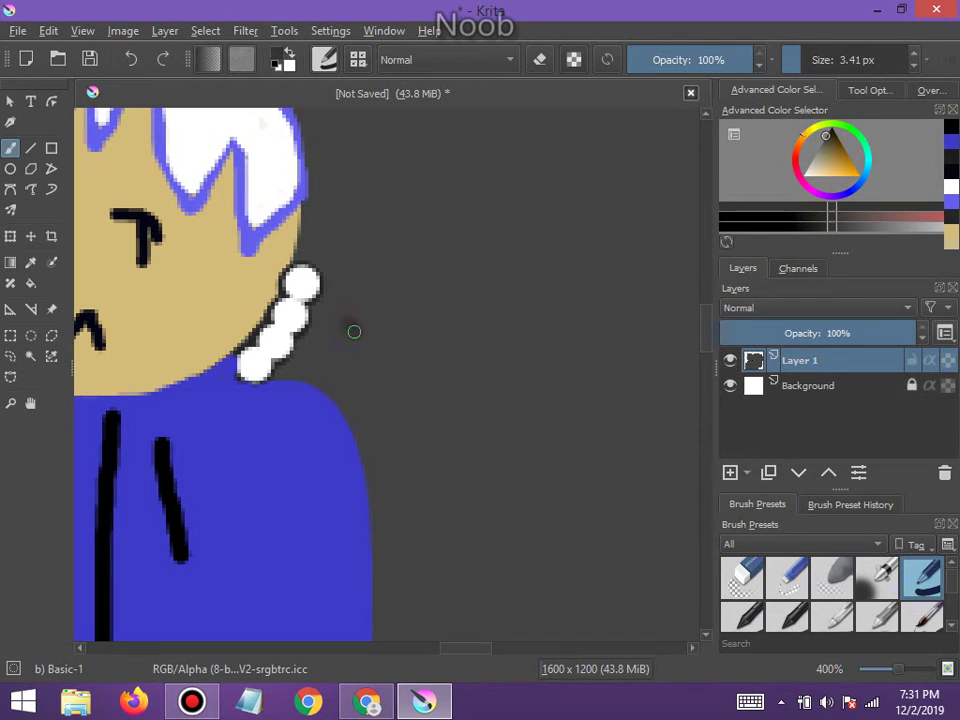
pyautogui.moveTo(377, 354); pyautogui.dragTo(385, 361)
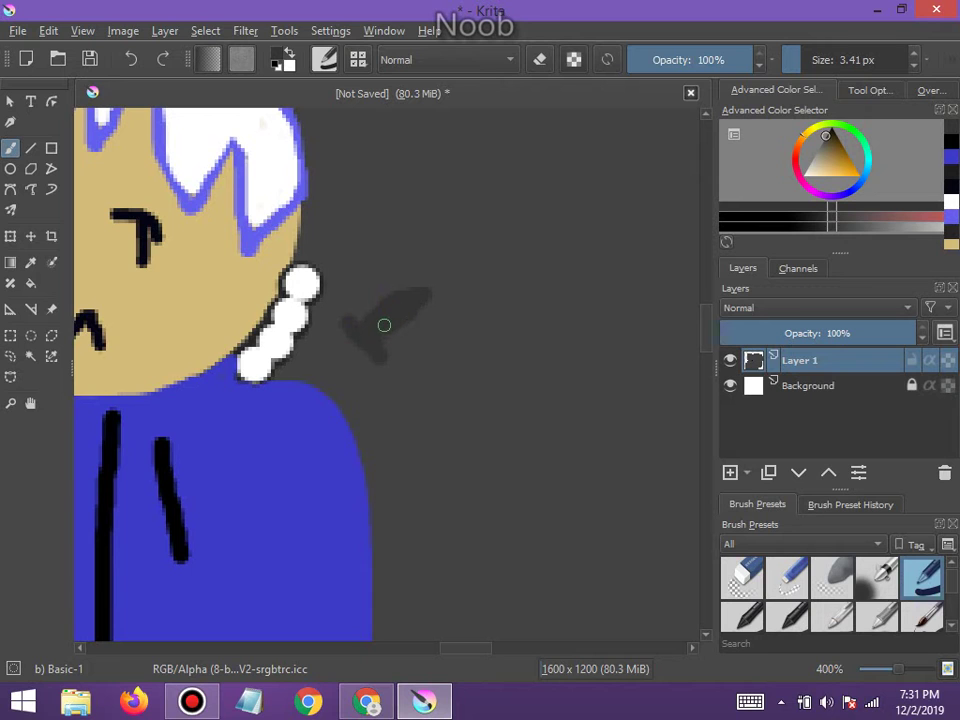
# Choose a medium grey and paint a short handle from the dagger's crossguard down to the blue shoulder
pyautogui.scroll(-3, 367, 324)
pyautogui.scroll(4, 330, 365)
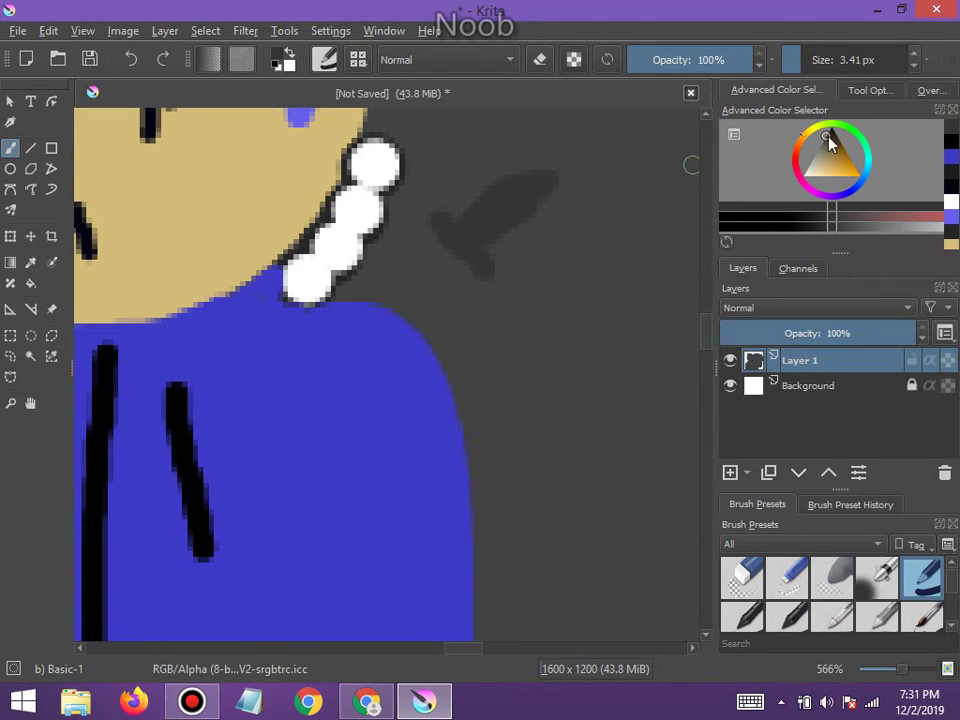
pyautogui.moveTo(828, 142); pyautogui.dragTo(822, 148)
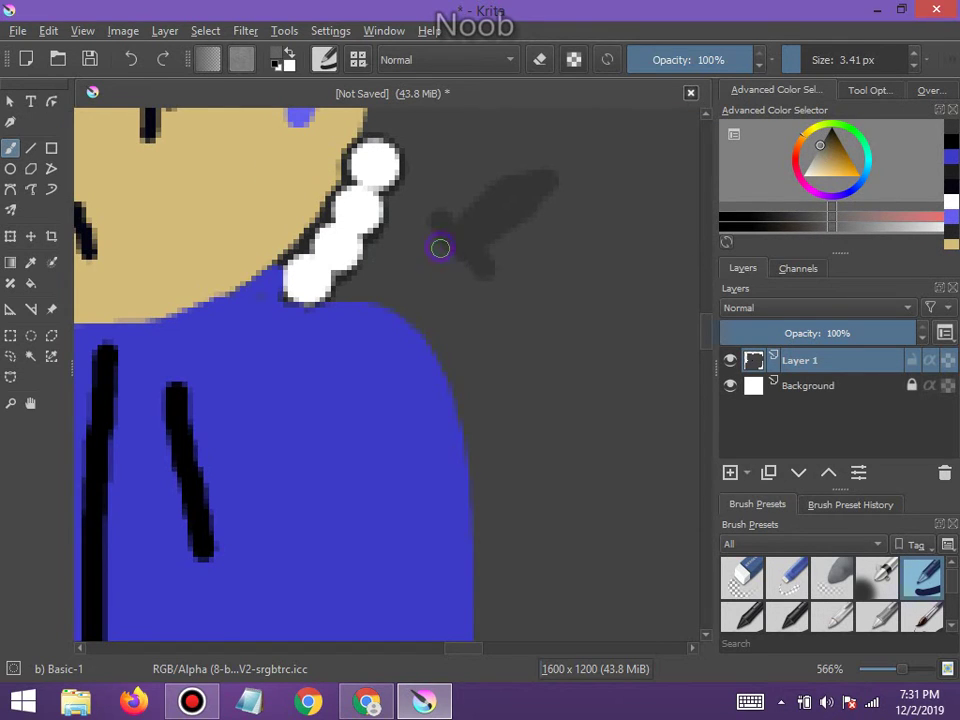
pyautogui.moveTo(440, 248); pyautogui.dragTo(448, 258)
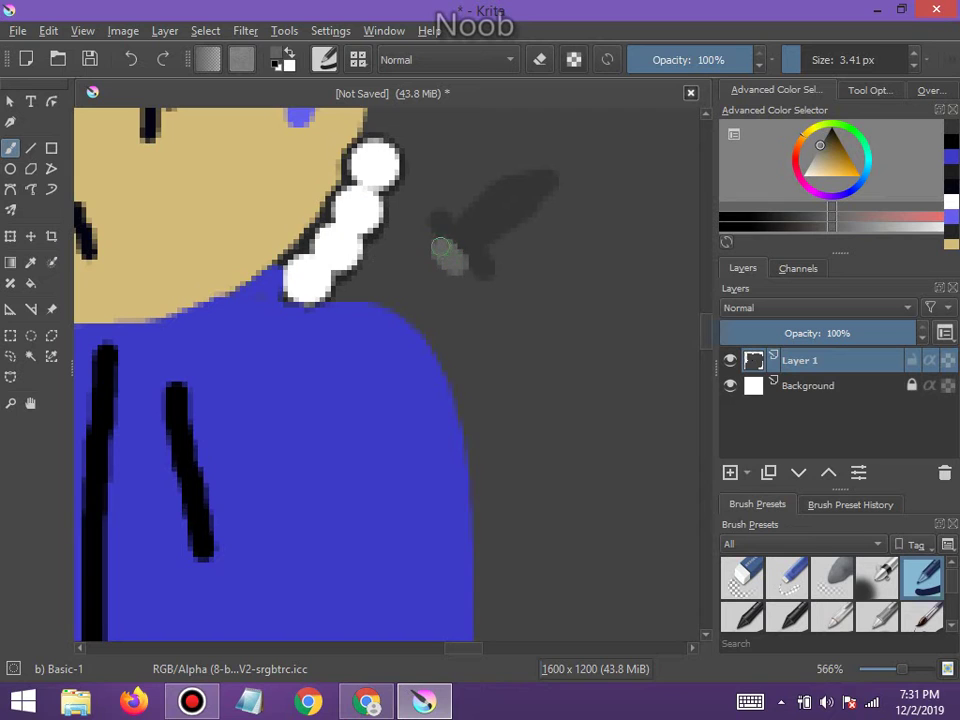
pyautogui.scroll(4, 435, 268)
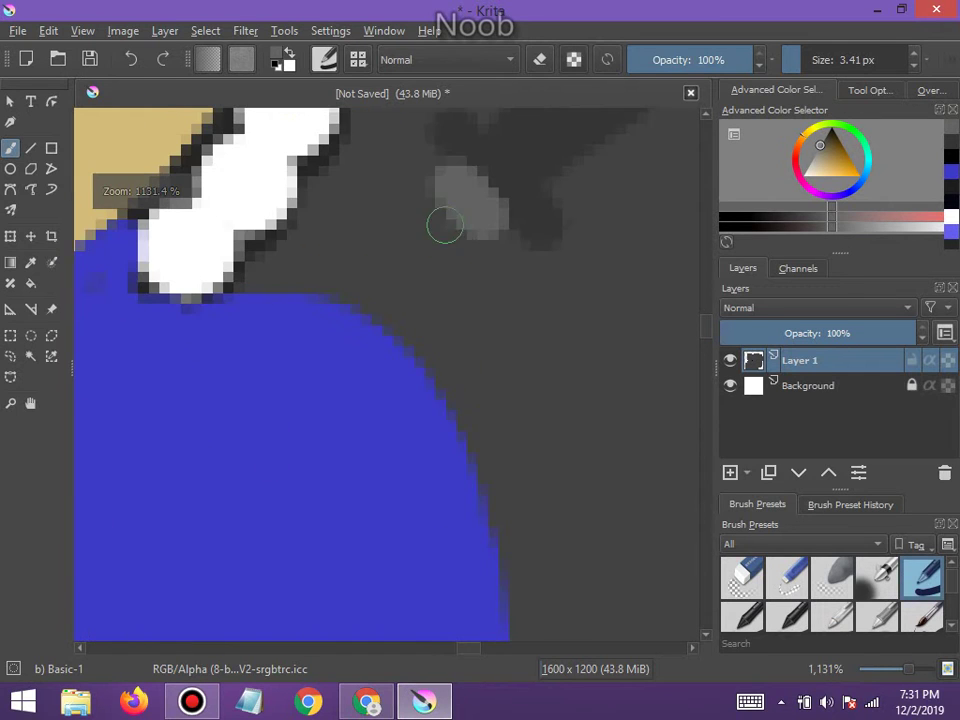
pyautogui.moveTo(446, 193); pyautogui.dragTo(360, 275)
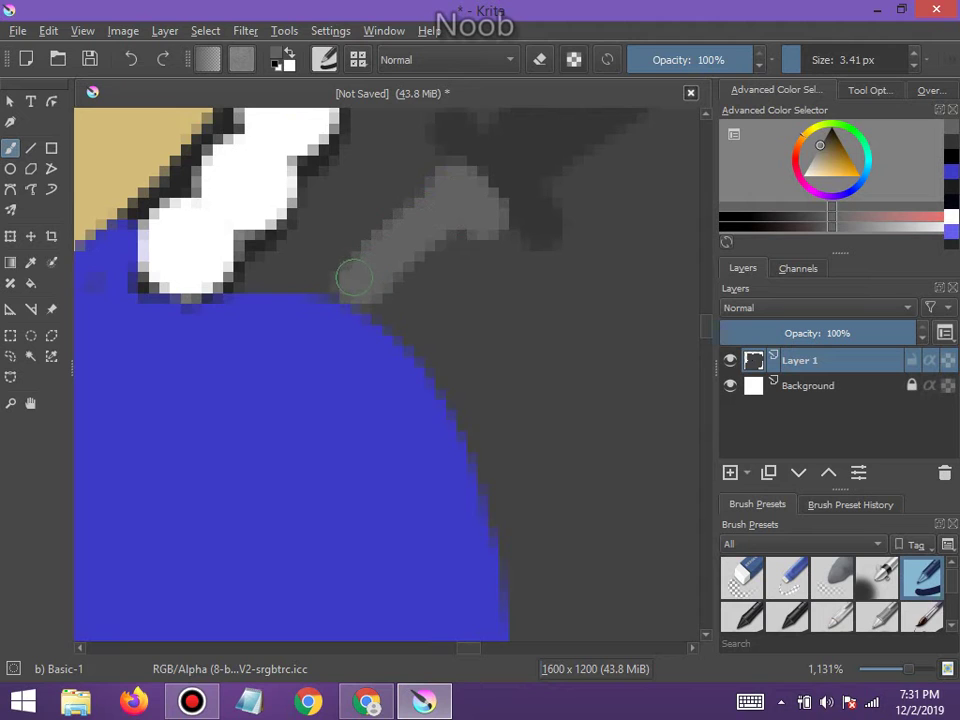
pyautogui.moveTo(464, 222)
pyautogui.mouseDown()
pyautogui.moveTo(439, 225)
pyautogui.moveTo(390, 280)
pyautogui.mouseUp()
pyautogui.scroll(-4, 380, 287)
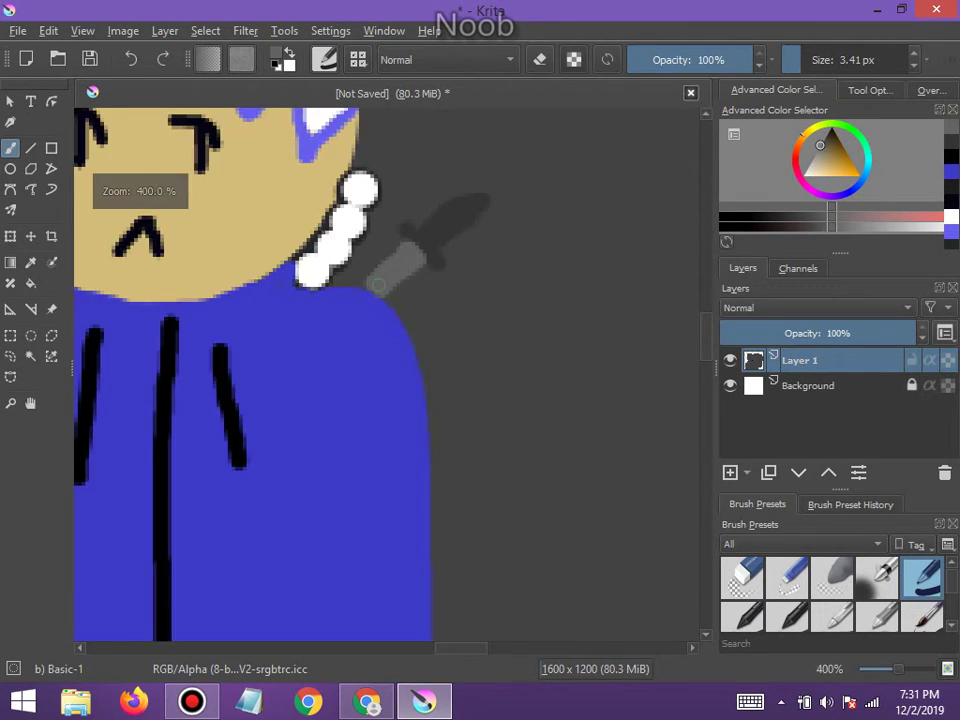
pyautogui.scroll(1, 381, 281)
pyautogui.scroll(2, 380, 281)
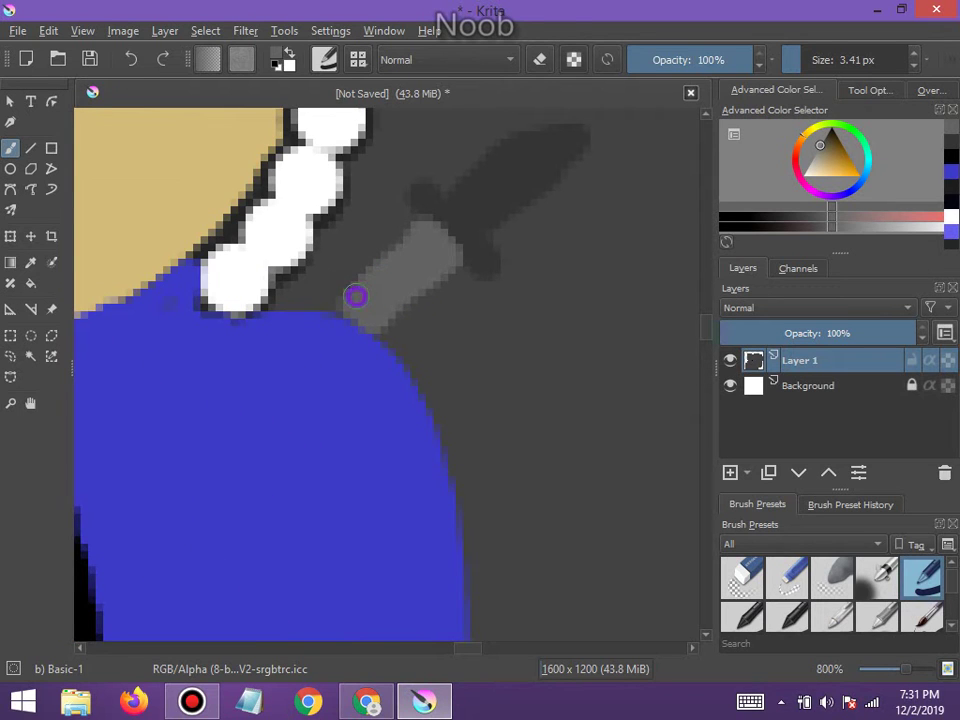
pyautogui.scroll(-6, 152, 186)
pyautogui.scroll(6, 152, 186)
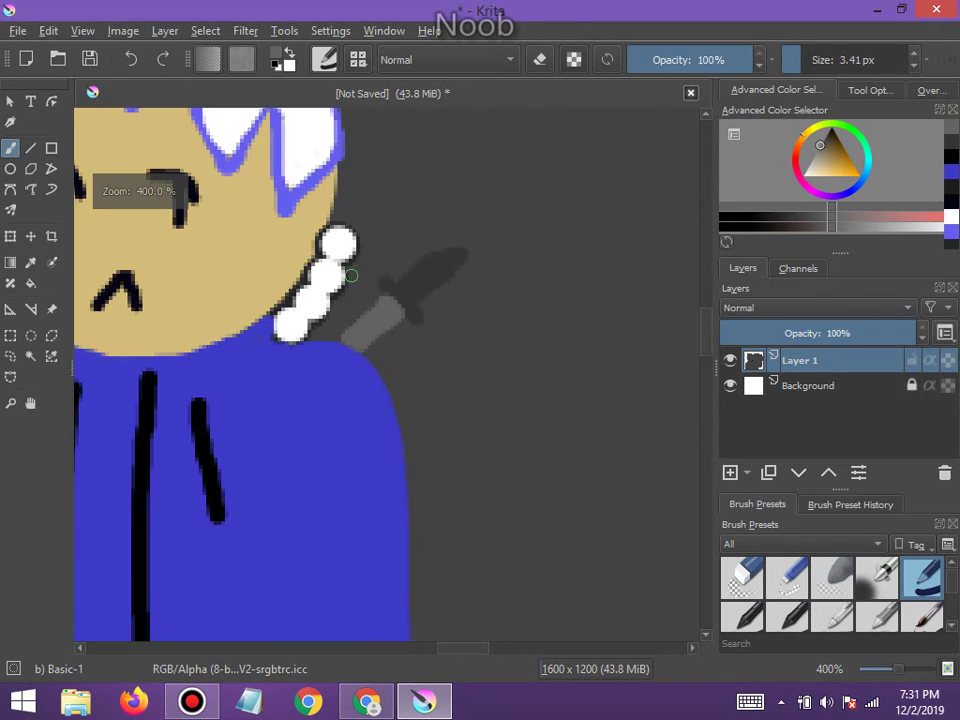
# Undo the grey handle and the dark dagger shape beside the white beads
pyautogui.click(133, 62)
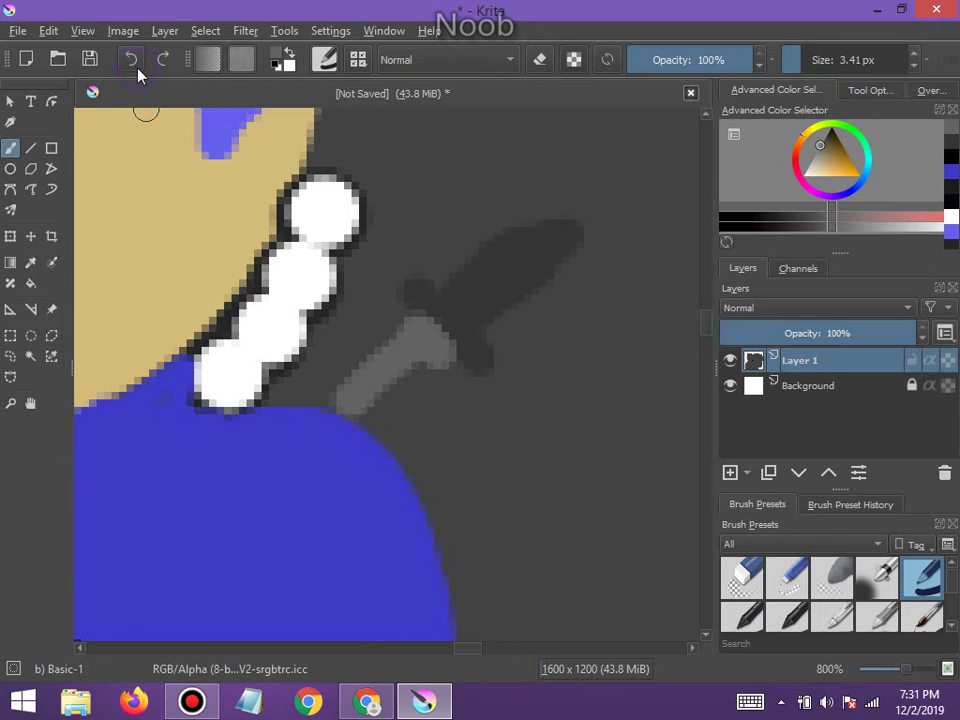
pyautogui.click(133, 62)
pyautogui.click(133, 62)
pyautogui.click(133, 62)
pyautogui.click(133, 62)
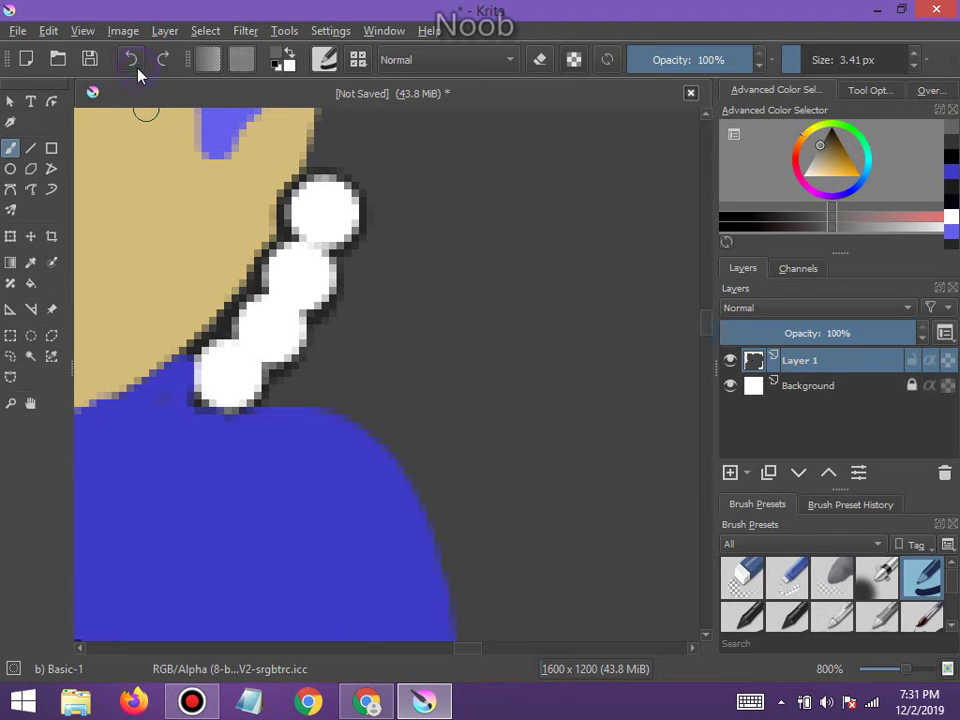
# Choose a darker grey and paint a slanted crossguard with a short pointed blade beside the shoulder
pyautogui.moveTo(836, 155)
pyautogui.mouseDown()
pyautogui.moveTo(820, 133)
pyautogui.moveTo(827, 138)
pyautogui.mouseUp()
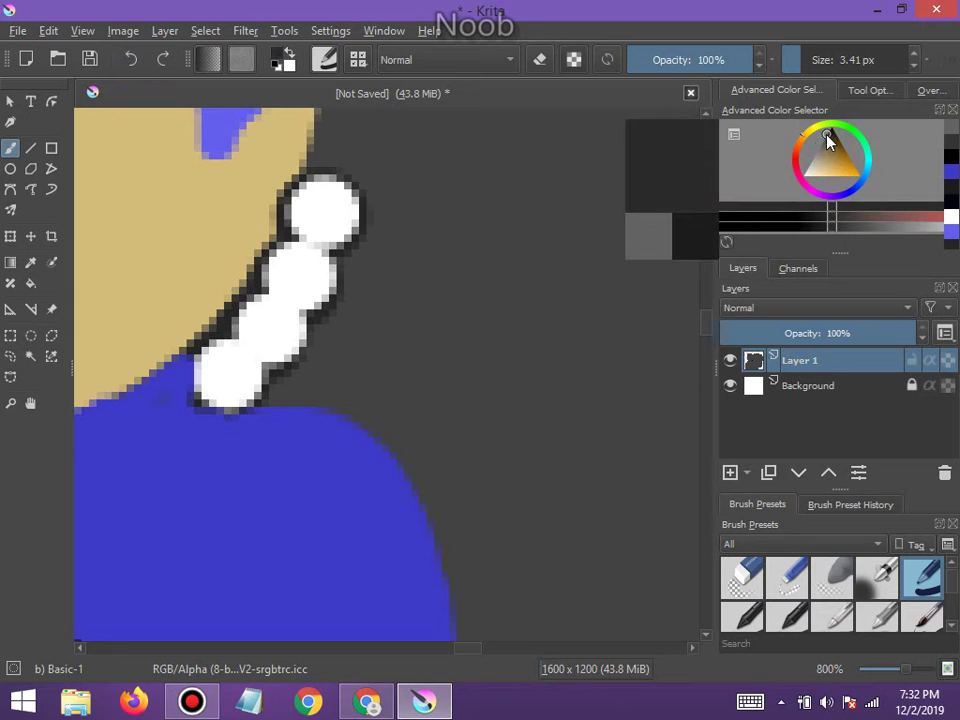
pyautogui.scroll(-1, 472, 353)
pyautogui.scroll(-3, 472, 353)
pyautogui.scroll(2, 476, 392)
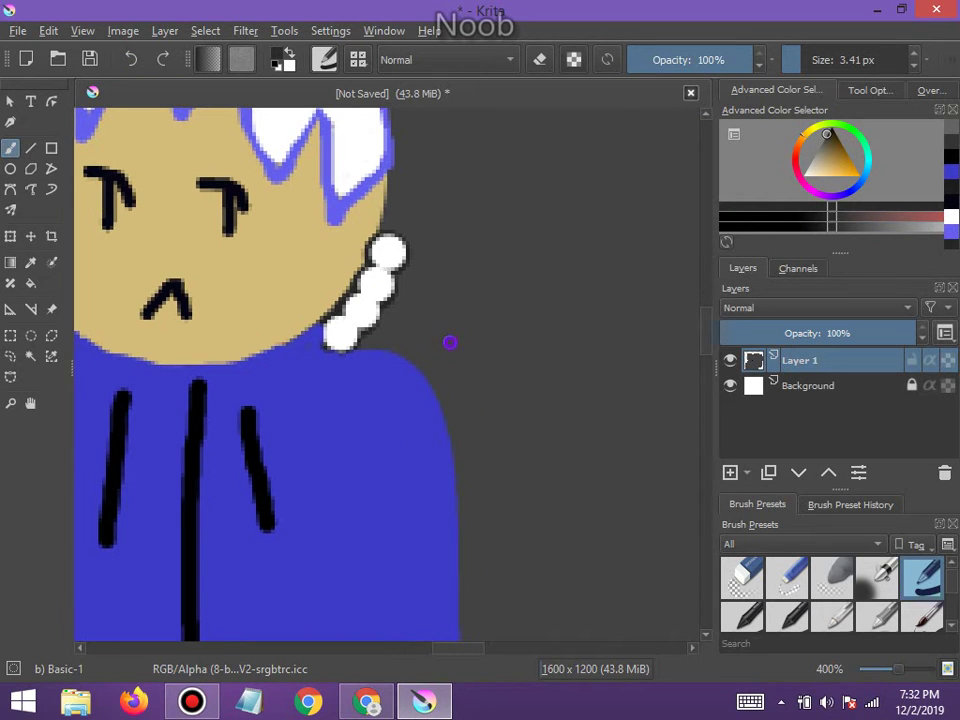
pyautogui.moveTo(472, 373); pyautogui.dragTo(478, 378)
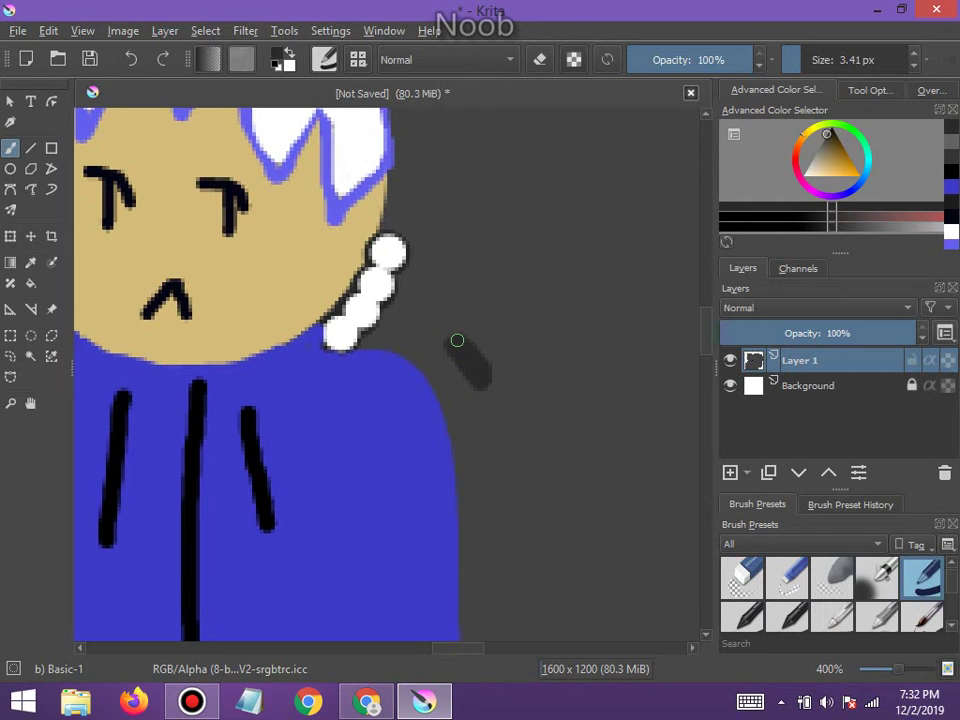
pyautogui.scroll(2, 475, 363)
pyautogui.moveTo(459, 336)
pyautogui.mouseDown()
pyautogui.moveTo(527, 287)
pyautogui.moveTo(487, 338)
pyautogui.mouseUp()
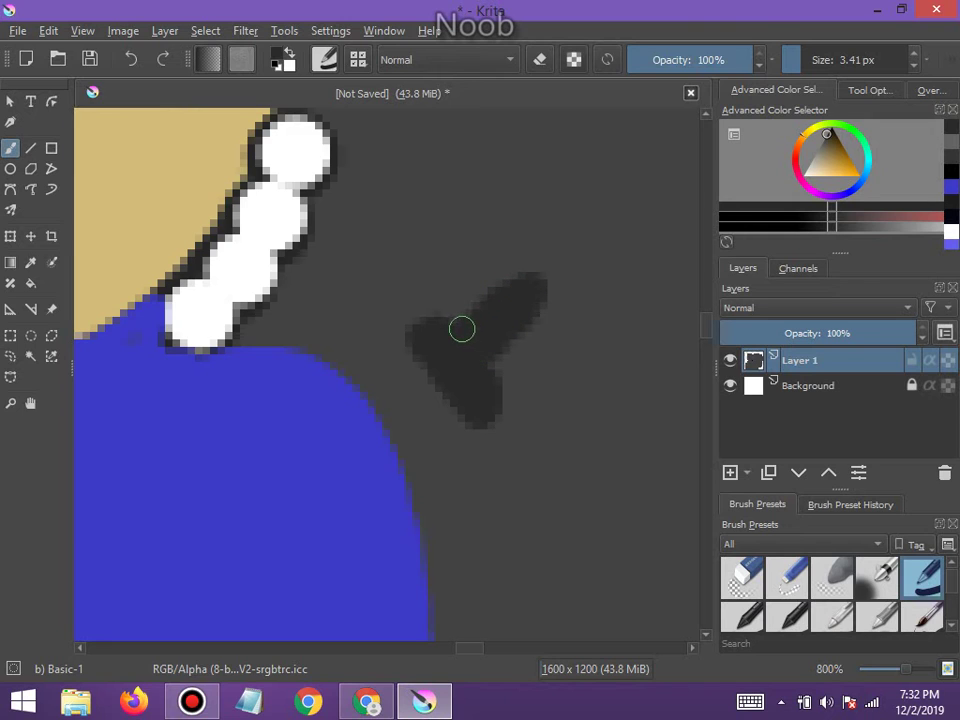
pyautogui.moveTo(463, 346)
pyautogui.mouseDown()
pyautogui.moveTo(482, 349)
pyautogui.moveTo(490, 377)
pyautogui.mouseUp()
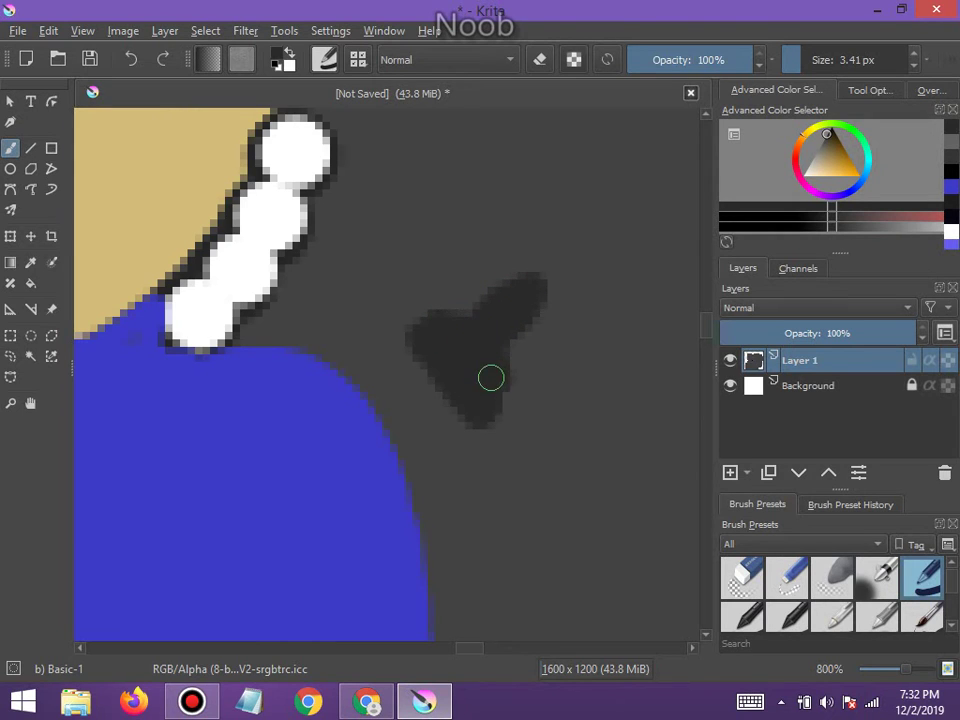
pyautogui.scroll(-2, 475, 371)
pyautogui.scroll(1, 450, 388)
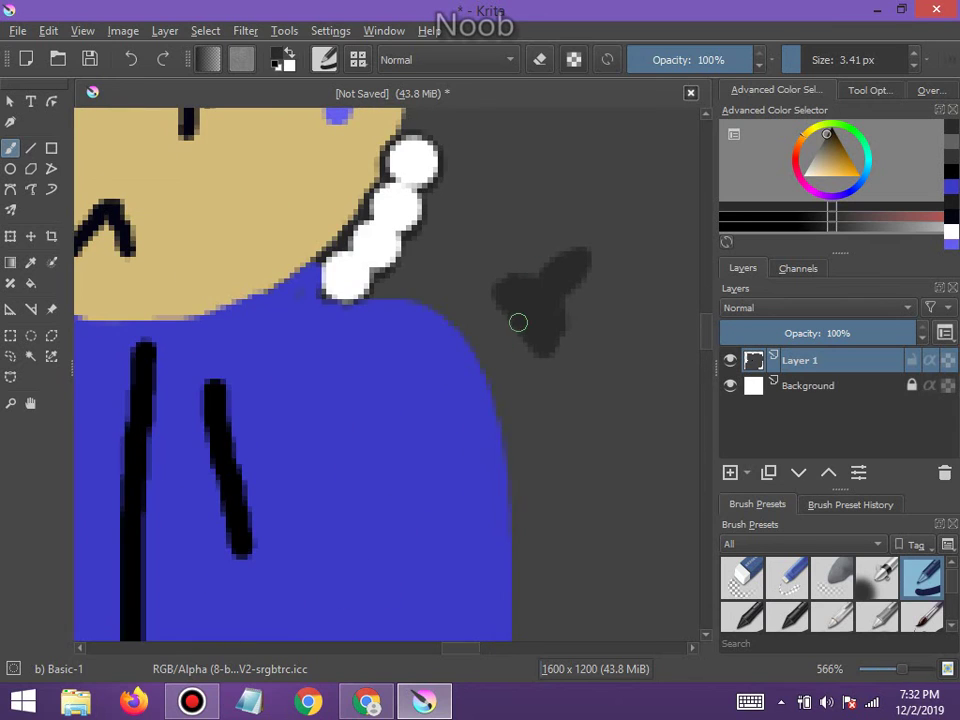
# Try slightly lighter greys for a handle between the crossguard and the shoulder, undoing each attempt
pyautogui.click(824, 140)
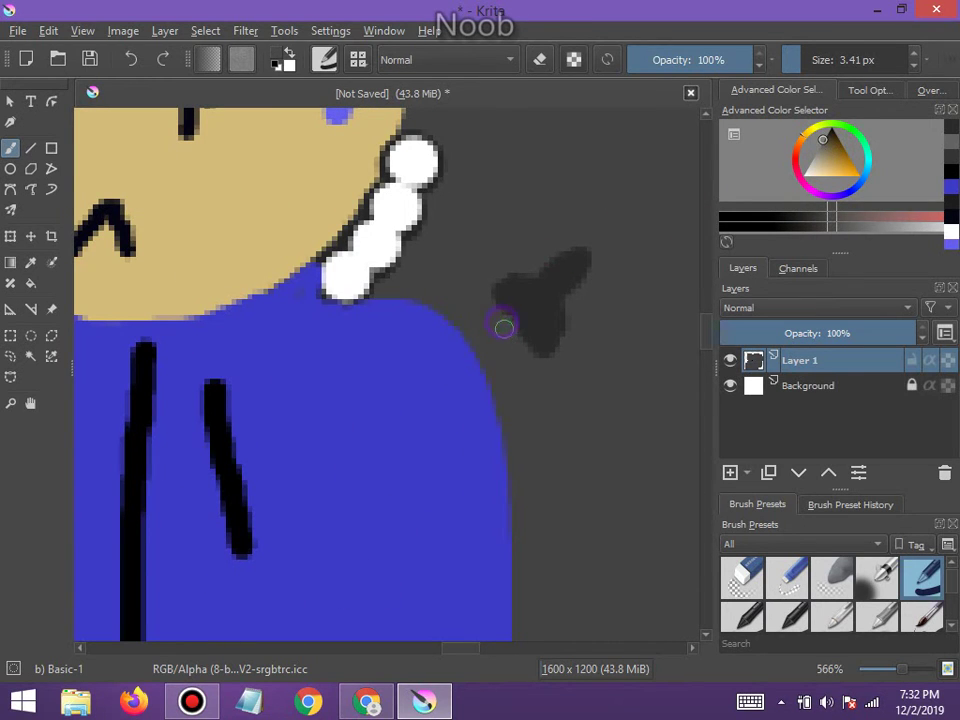
pyautogui.scroll(3, 512, 342)
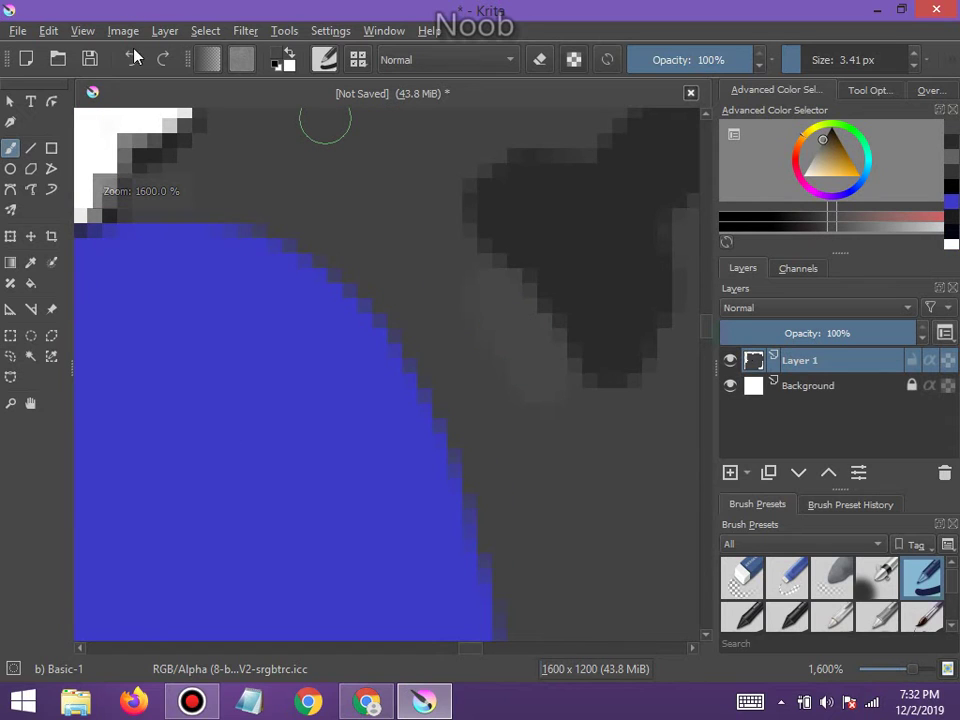
pyautogui.click(143, 60)
pyautogui.click(825, 137)
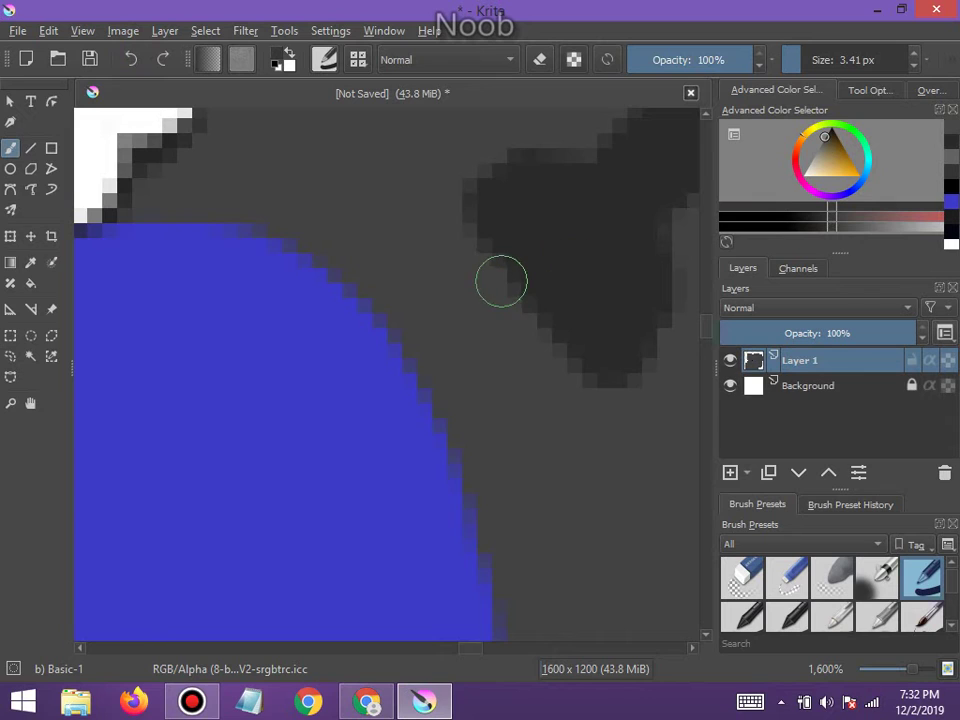
pyautogui.moveTo(501, 279)
pyautogui.mouseDown()
pyautogui.moveTo(423, 338)
pyautogui.moveTo(528, 341)
pyautogui.moveTo(550, 349)
pyautogui.moveTo(558, 369)
pyautogui.moveTo(472, 411)
pyautogui.moveTo(446, 365)
pyautogui.moveTo(514, 335)
pyautogui.mouseUp()
pyautogui.scroll(-4, 482, 358)
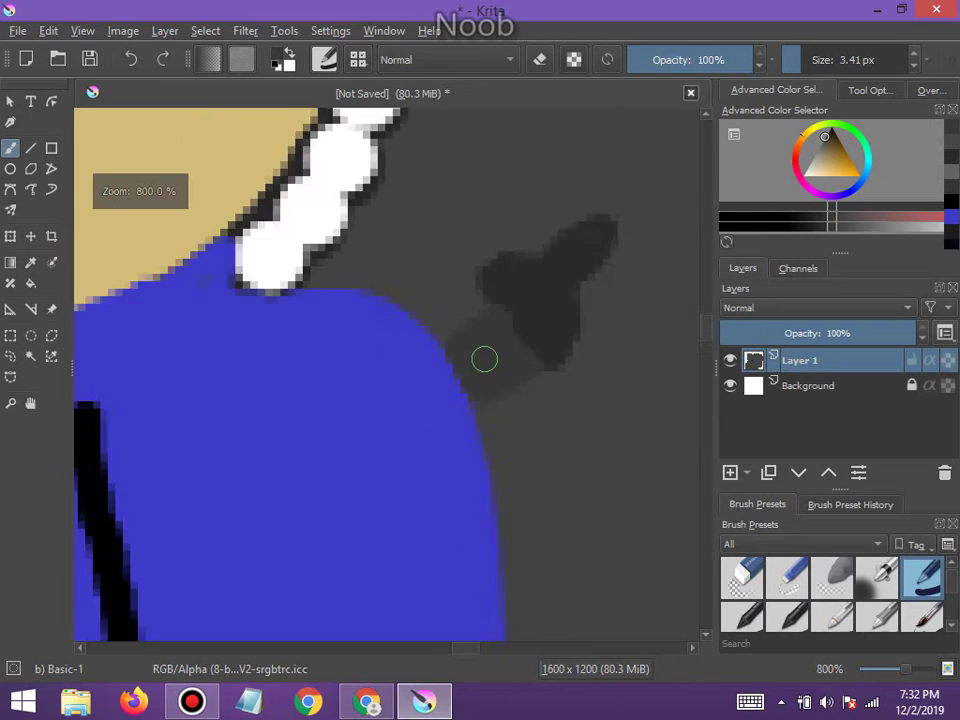
pyautogui.scroll(3, 476, 371)
pyautogui.click(135, 60)
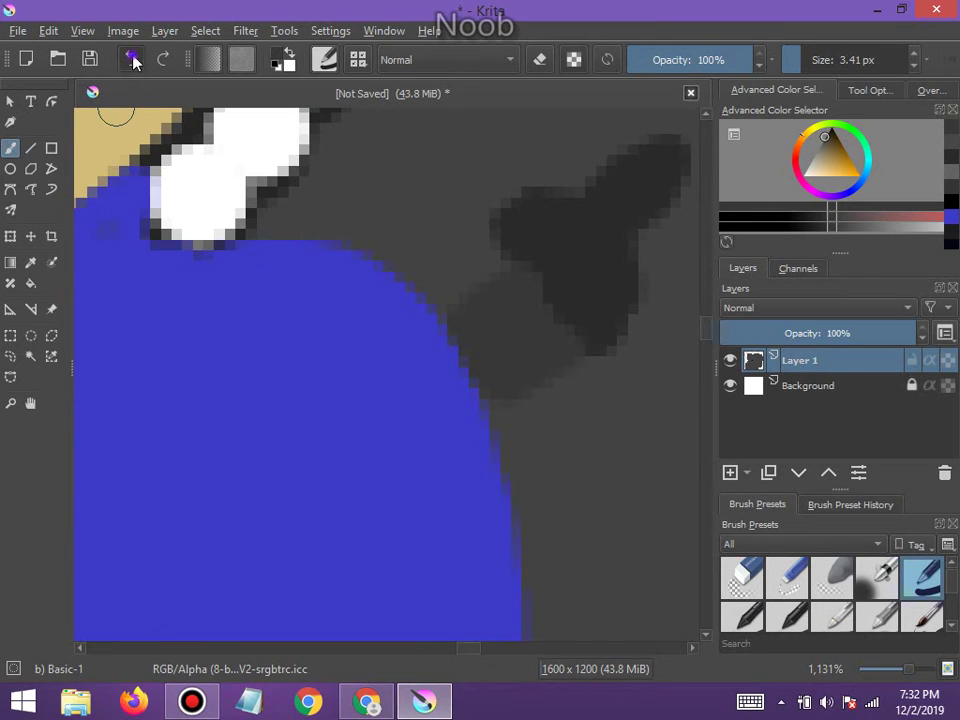
pyautogui.click(131, 59)
pyautogui.click(131, 59)
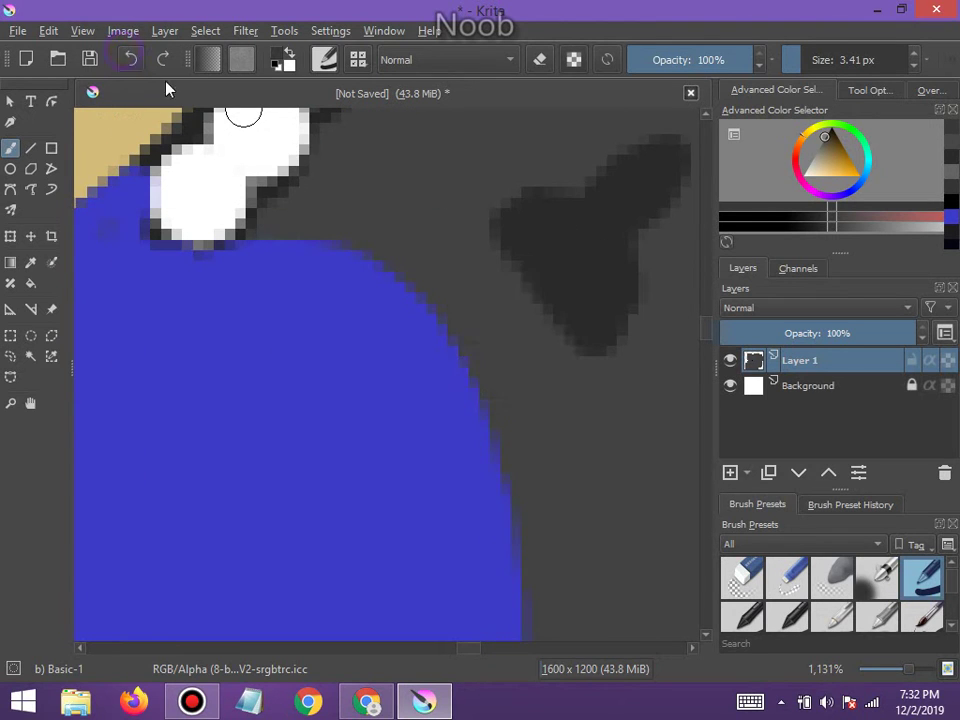
# Repaint the dark grey handle joining the crossguard to the shoulder and check it on the whole figure
pyautogui.moveTo(491, 267)
pyautogui.mouseDown()
pyautogui.moveTo(541, 330)
pyautogui.moveTo(504, 349)
pyautogui.moveTo(480, 347)
pyautogui.moveTo(456, 317)
pyautogui.moveTo(486, 283)
pyautogui.moveTo(499, 317)
pyautogui.moveTo(495, 283)
pyautogui.mouseUp()
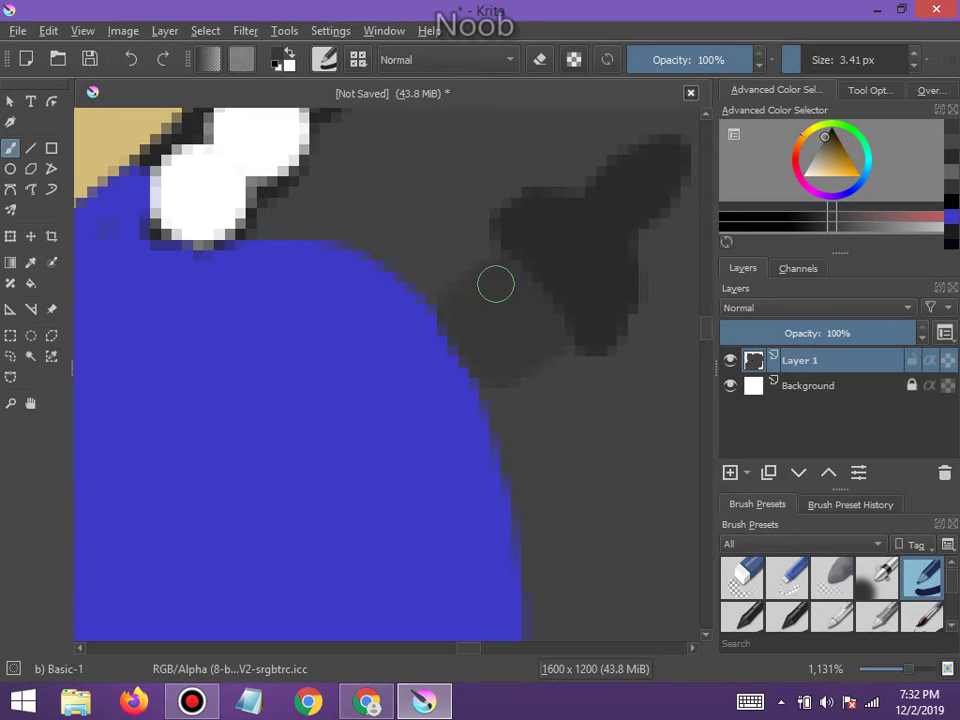
pyautogui.scroll(-2, 446, 361)
pyautogui.scroll(-1, 446, 361)
pyautogui.scroll(2, 454, 360)
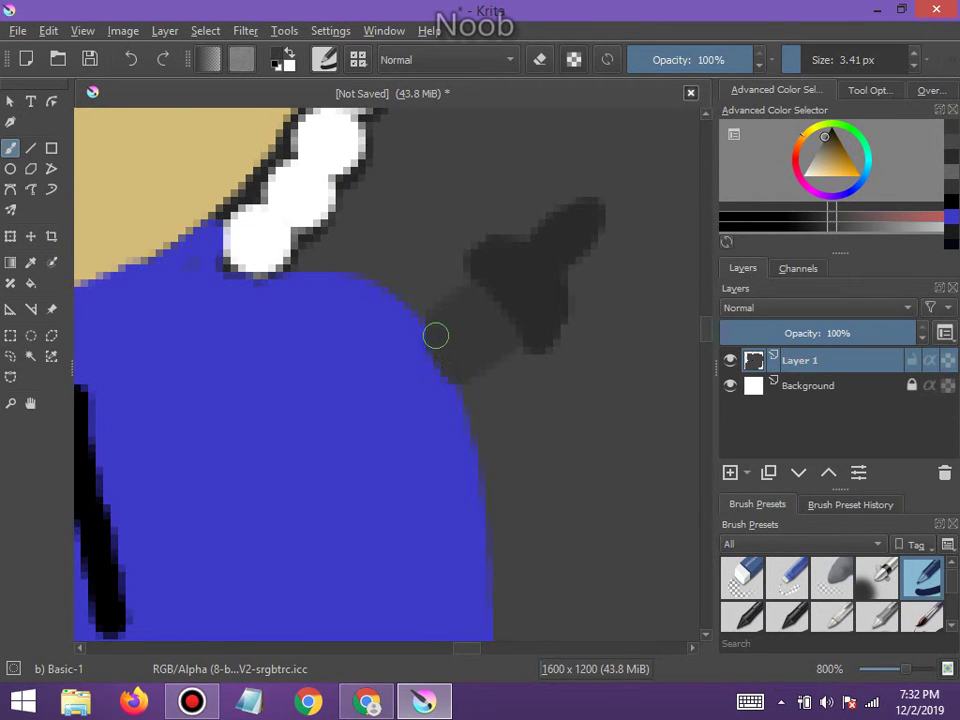
pyautogui.scroll(-6, 431, 330)
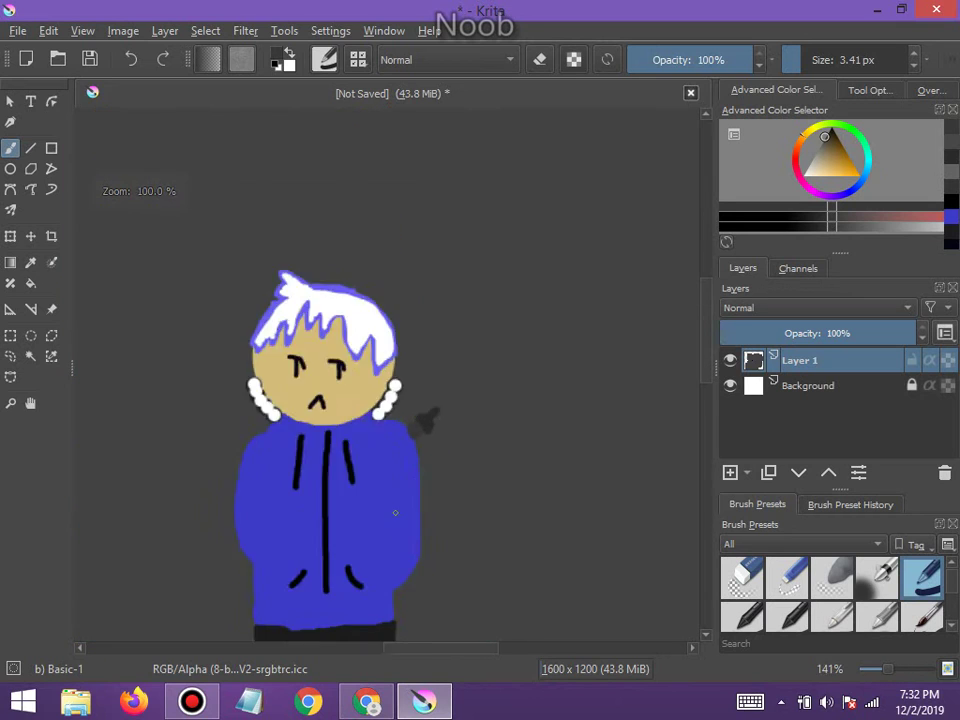
pyautogui.scroll(1, 333, 545)
pyautogui.scroll(7, 476, 428)
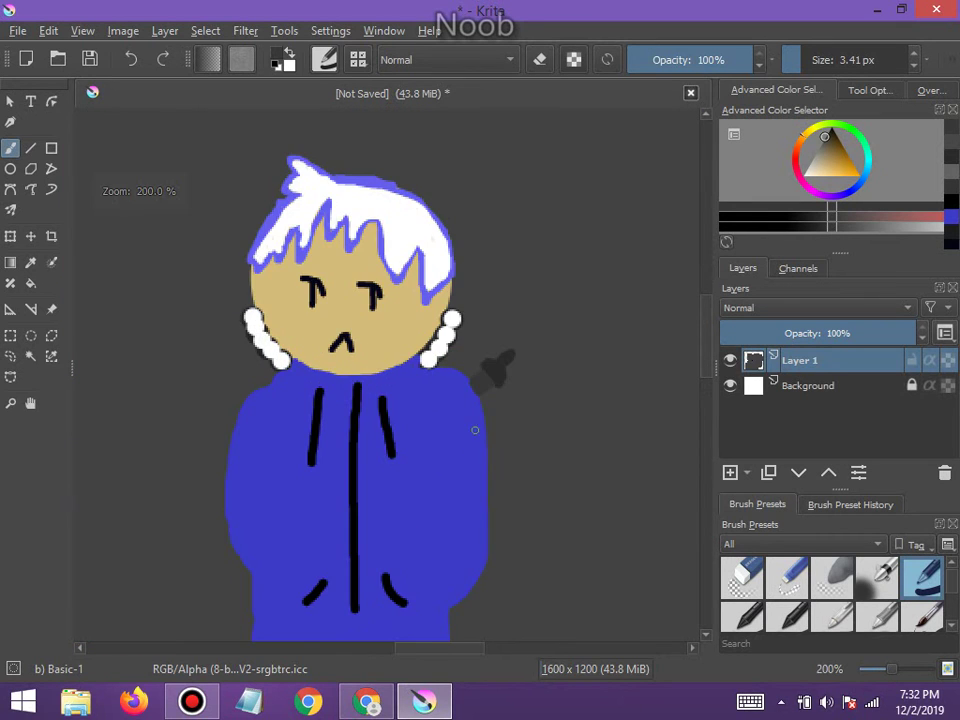
# Undo the handle, blade and crossguard strokes beside the shoulder
pyautogui.click(140, 62)
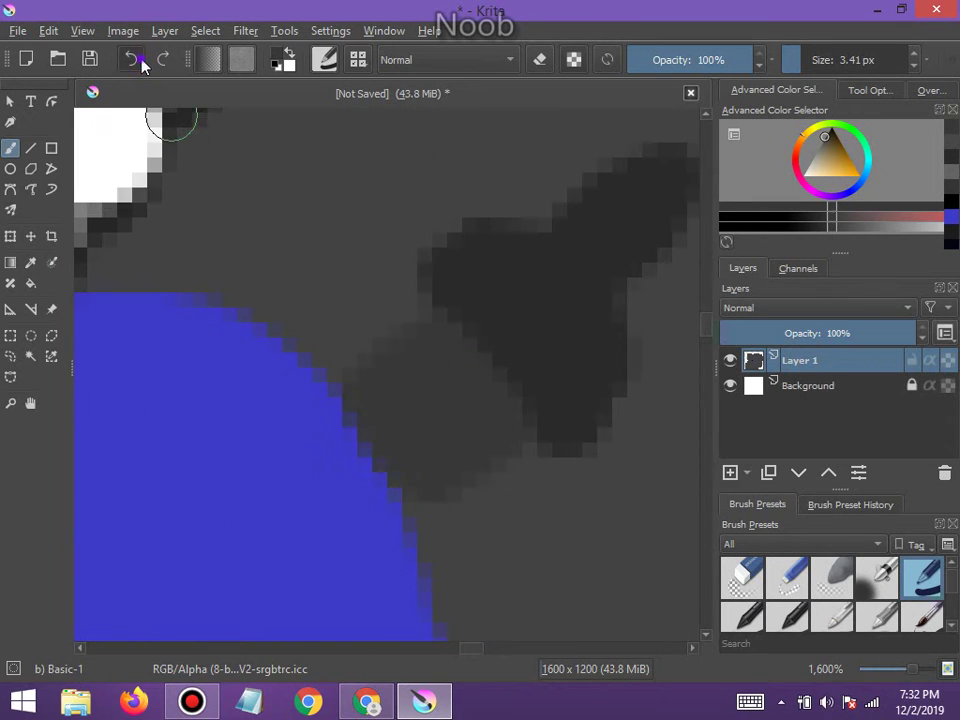
pyautogui.click(140, 62)
pyautogui.click(140, 62)
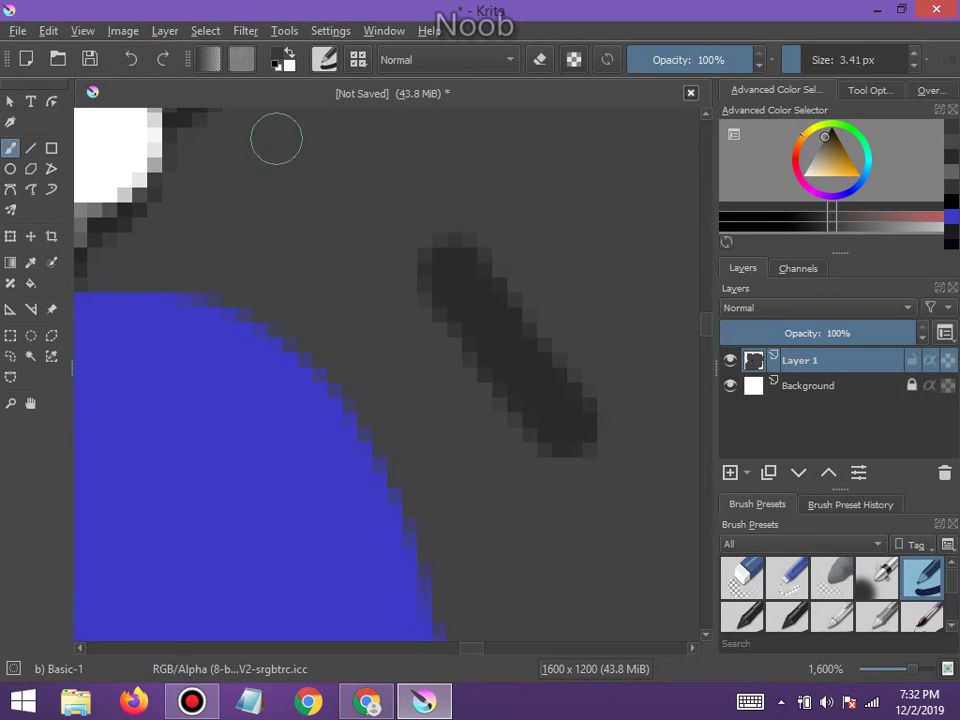
pyautogui.click(130, 62)
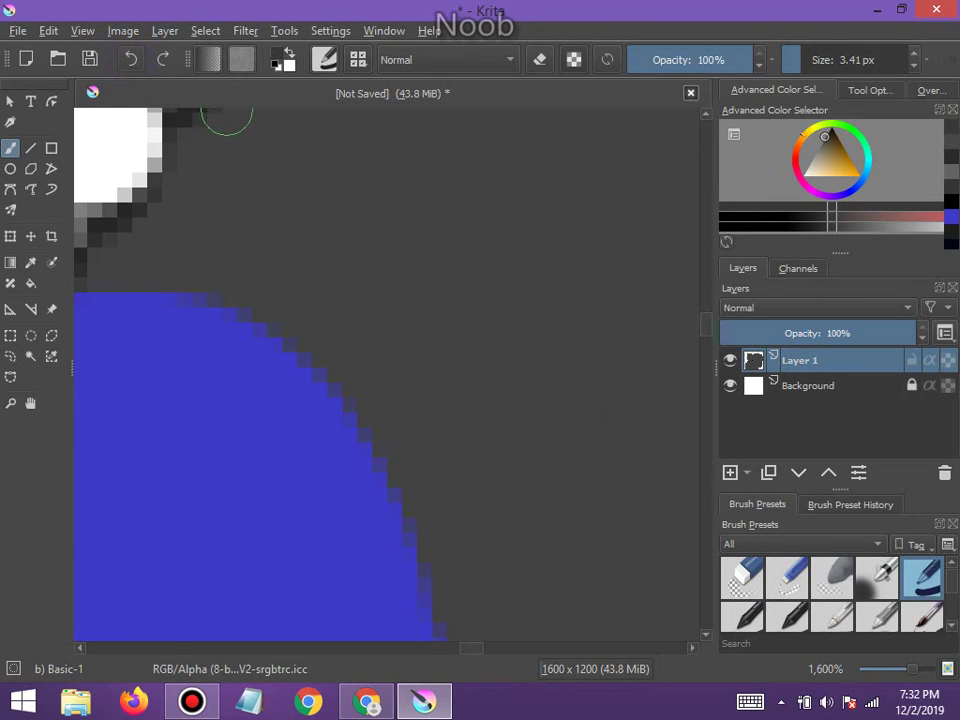
# Paint a small pointed near-black shape beside the shoulder with the brush size set to 3.94 px
pyautogui.scroll(-9, 583, 409)
pyautogui.scroll(3, 615, 300)
pyautogui.scroll(1, 615, 300)
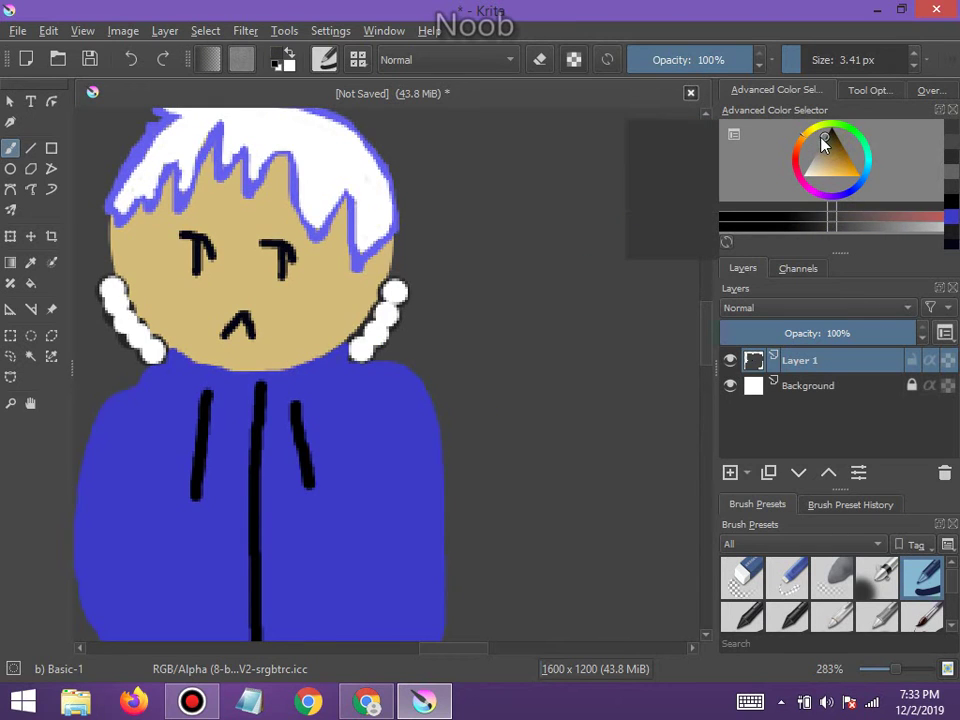
pyautogui.click(806, 64)
pyautogui.moveTo(806, 64); pyautogui.dragTo(811, 63)
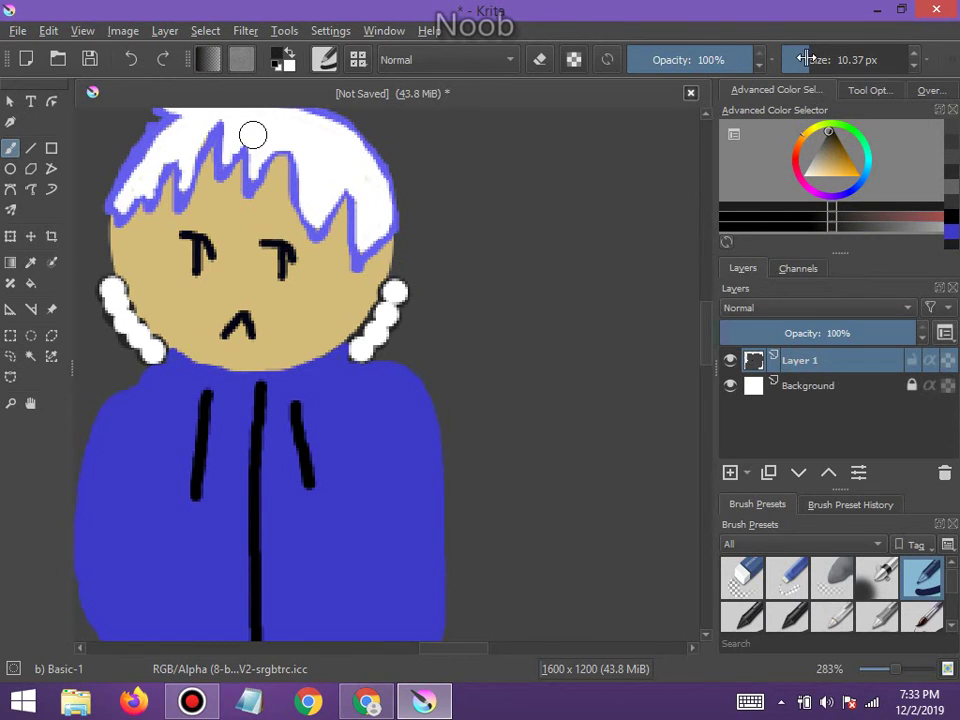
pyautogui.moveTo(806, 59); pyautogui.dragTo(802, 59)
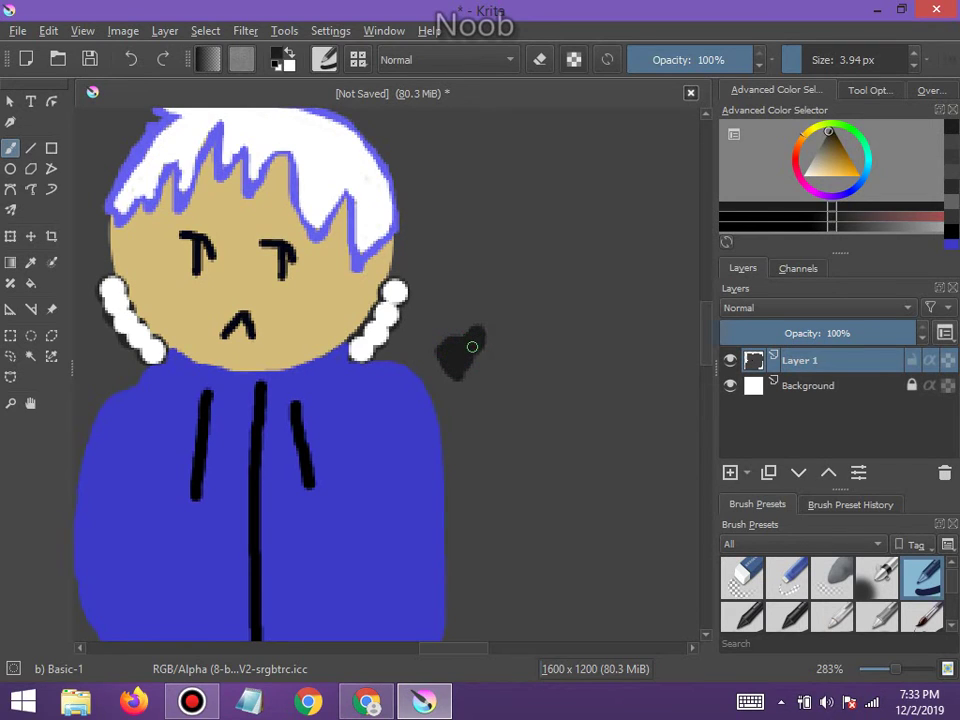
# Undo all strokes of the near-black shape beside the shoulder
pyautogui.scroll(2, 437, 387)
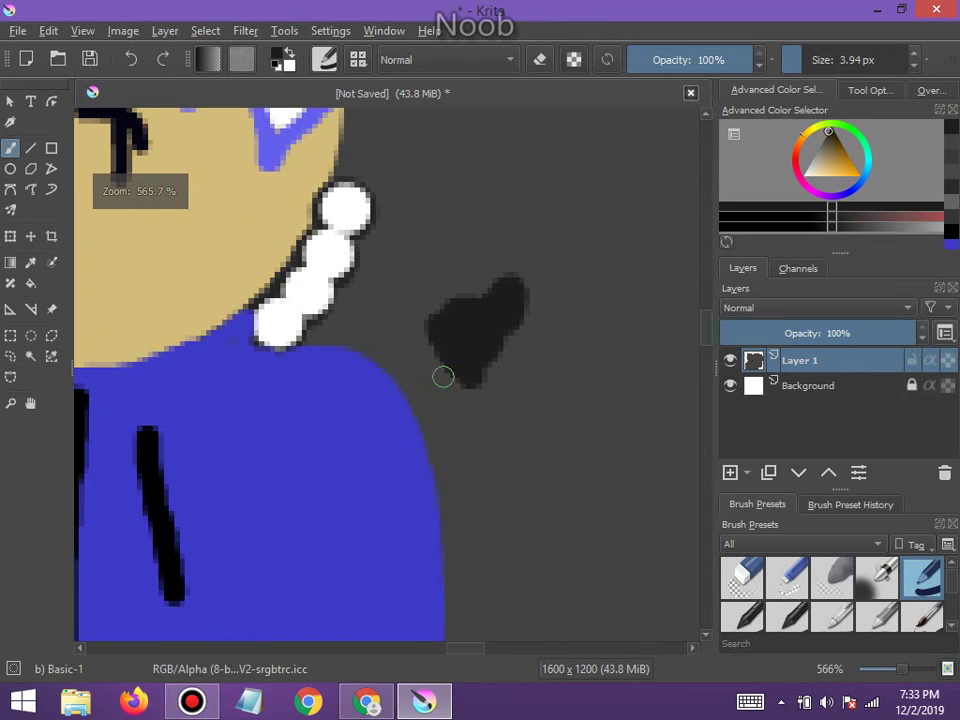
pyautogui.scroll(-1, 437, 379)
pyautogui.click(130, 59)
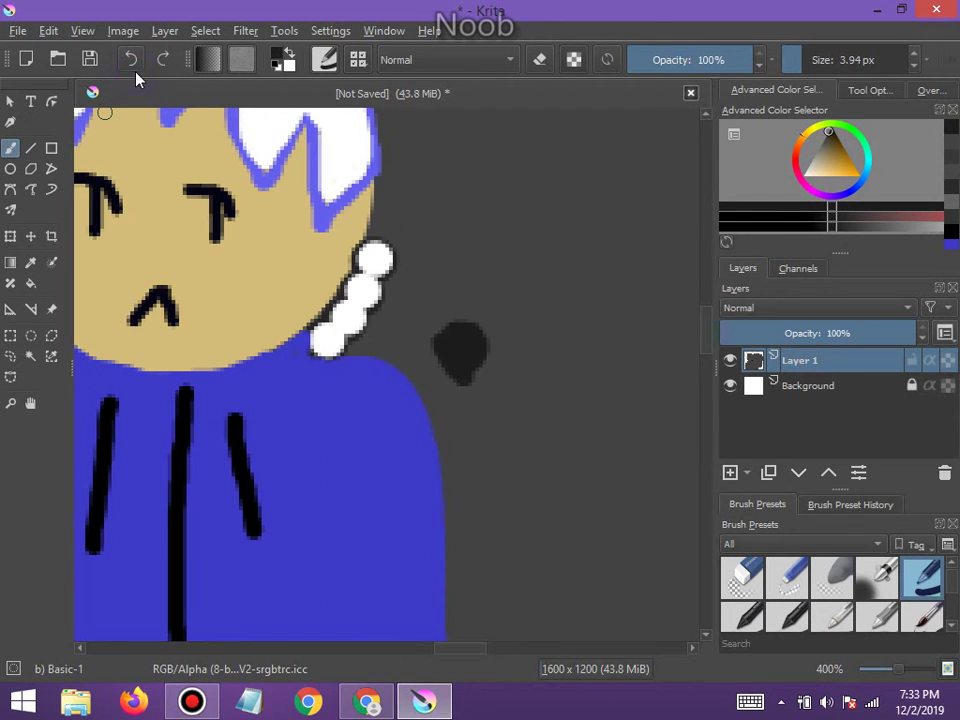
pyautogui.click(130, 59)
pyautogui.click(130, 59)
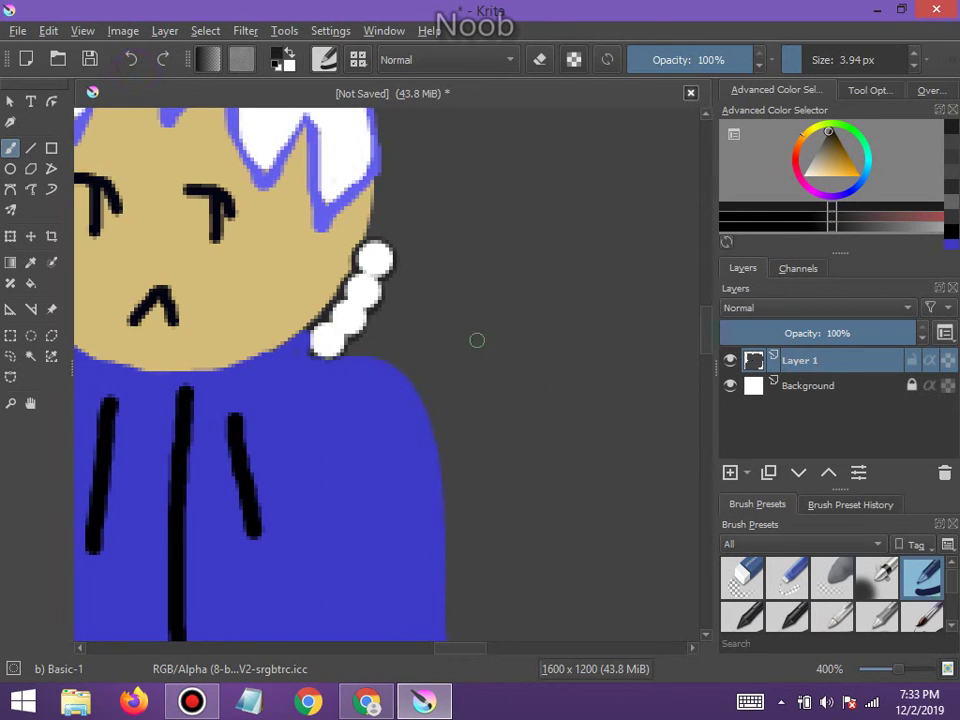
# Paint a near-black dagger hilt with a short crossguard and a rounded handle beside the shoulder
pyautogui.moveTo(440, 314)
pyautogui.mouseDown()
pyautogui.moveTo(436, 331)
pyautogui.moveTo(456, 357)
pyautogui.mouseUp()
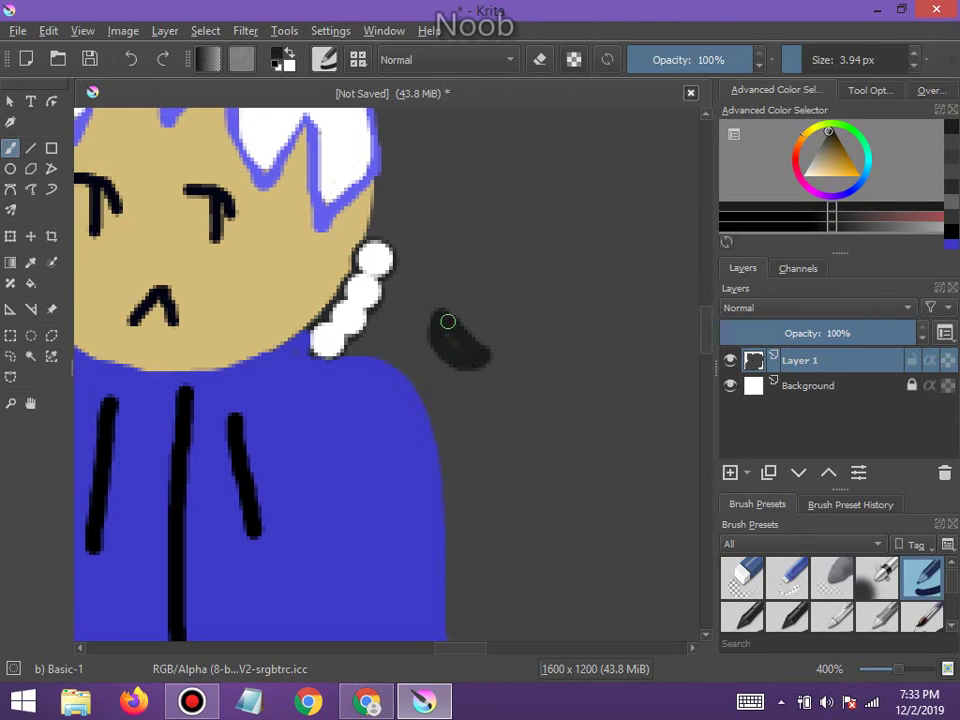
pyautogui.moveTo(456, 325)
pyautogui.mouseDown()
pyautogui.moveTo(479, 293)
pyautogui.moveTo(493, 291)
pyautogui.mouseUp()
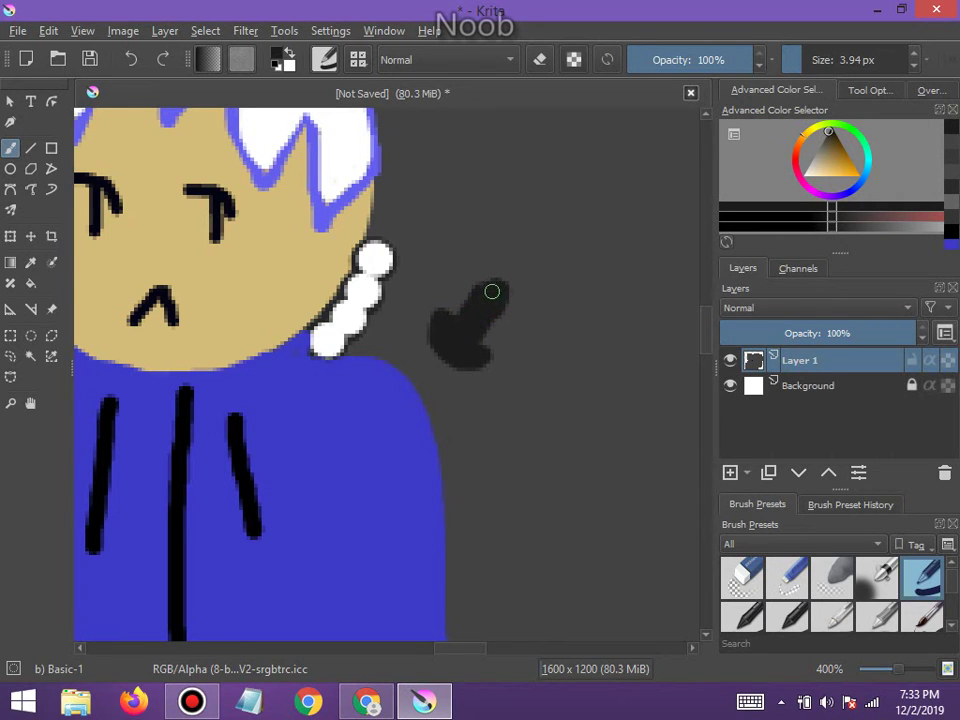
pyautogui.scroll(-2, 431, 353)
pyautogui.scroll(4, 395, 357)
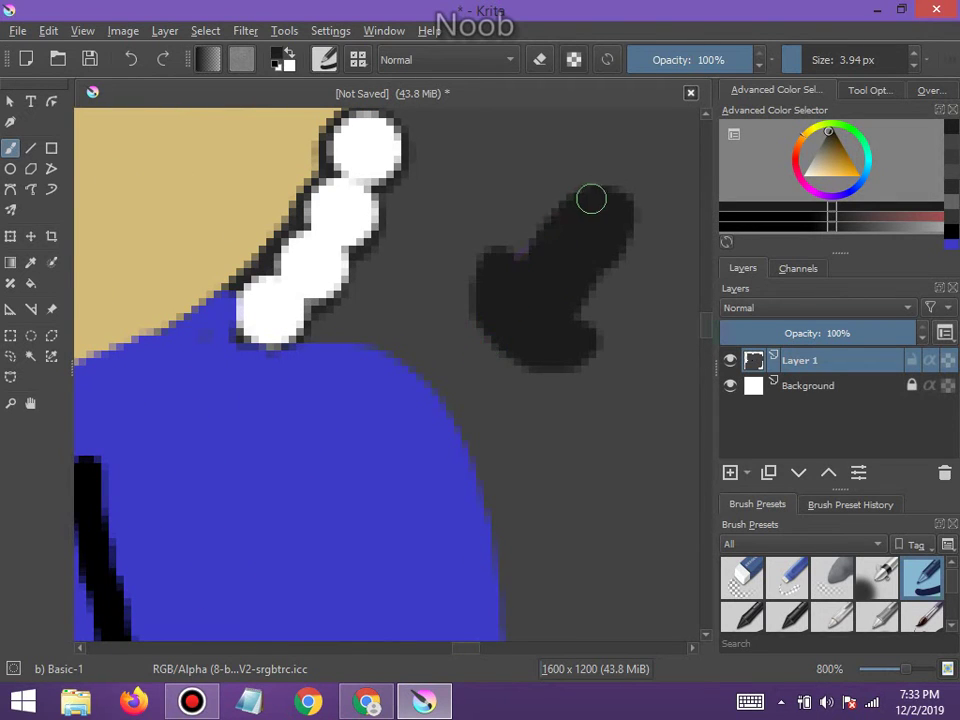
pyautogui.scroll(-5, 602, 214)
pyautogui.scroll(3, 581, 273)
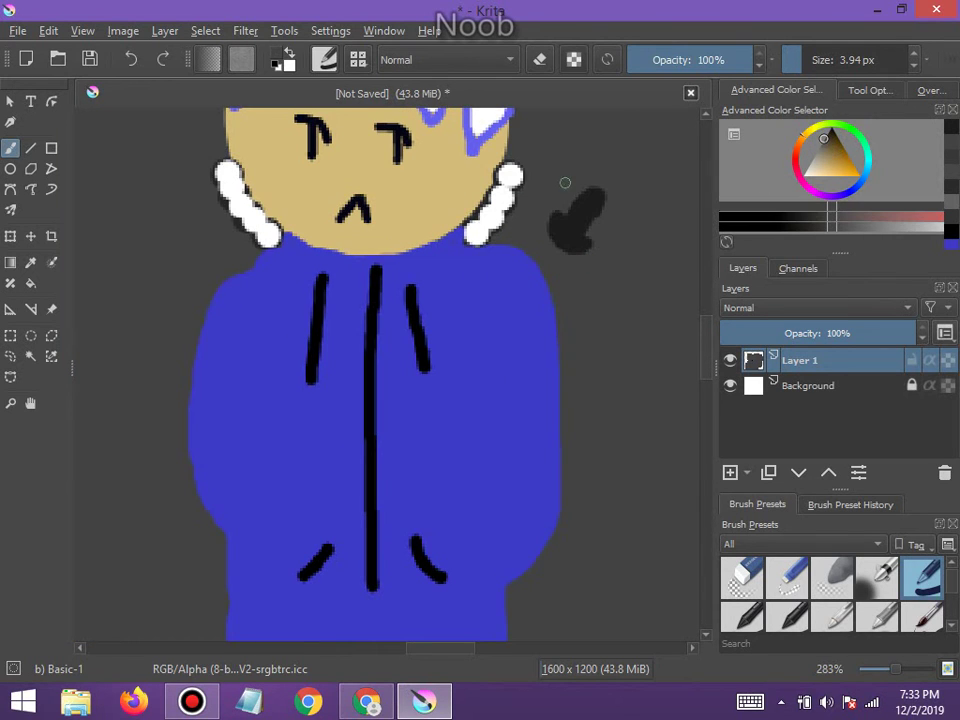
# Paint a mid-grey blade section joining the near-black crossguard to the hoodie's shoulder
pyautogui.click(824, 146)
pyautogui.click(819, 147)
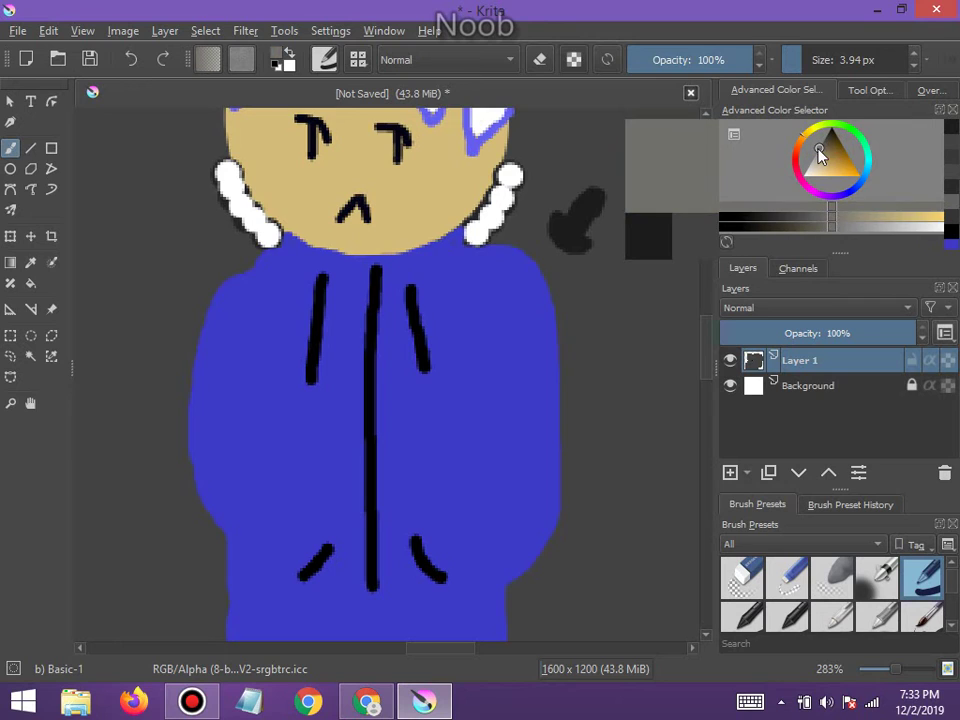
pyautogui.scroll(3, 561, 199)
pyautogui.moveTo(543, 294)
pyautogui.mouseDown()
pyautogui.moveTo(512, 324)
pyautogui.moveTo(534, 278)
pyautogui.moveTo(563, 313)
pyautogui.moveTo(545, 343)
pyautogui.mouseUp()
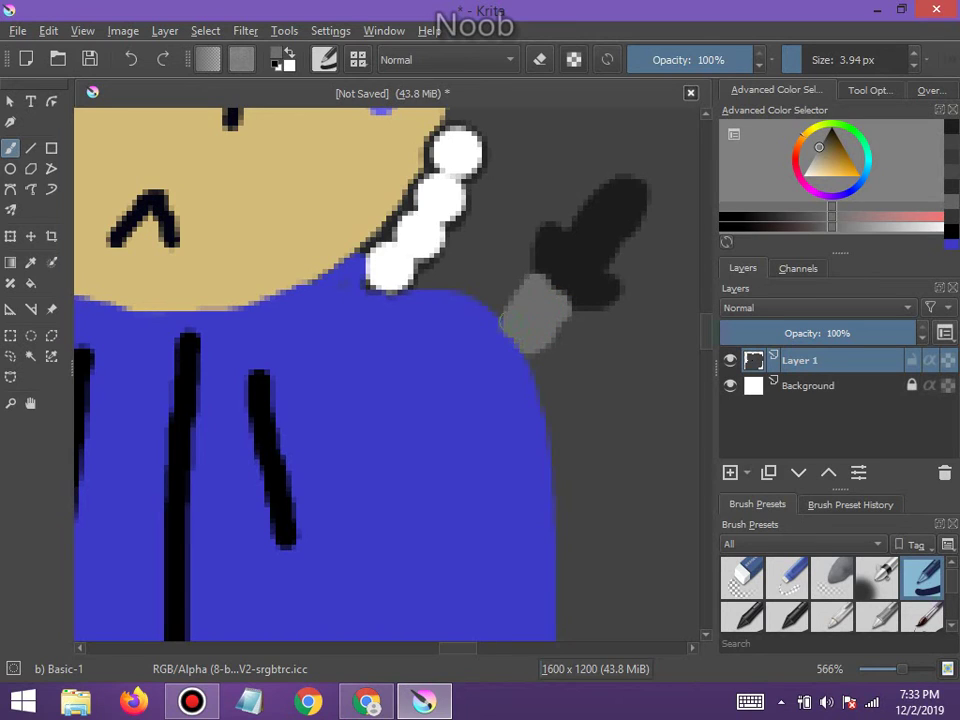
pyautogui.moveTo(564, 313); pyautogui.dragTo(576, 323)
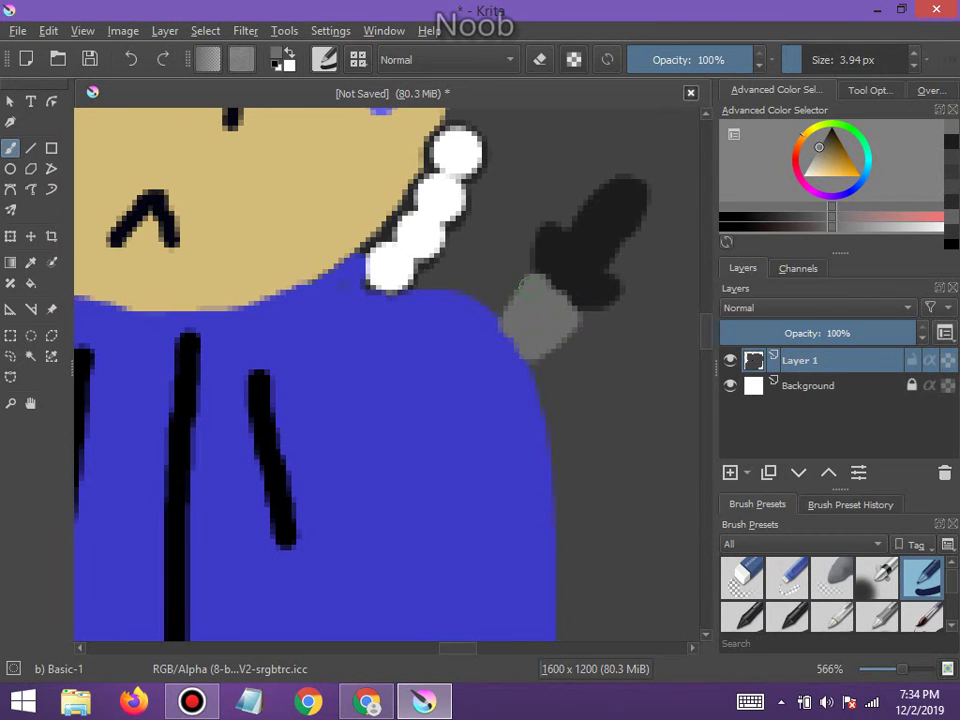
pyautogui.scroll(-4, 518, 290)
pyautogui.scroll(4, 510, 365)
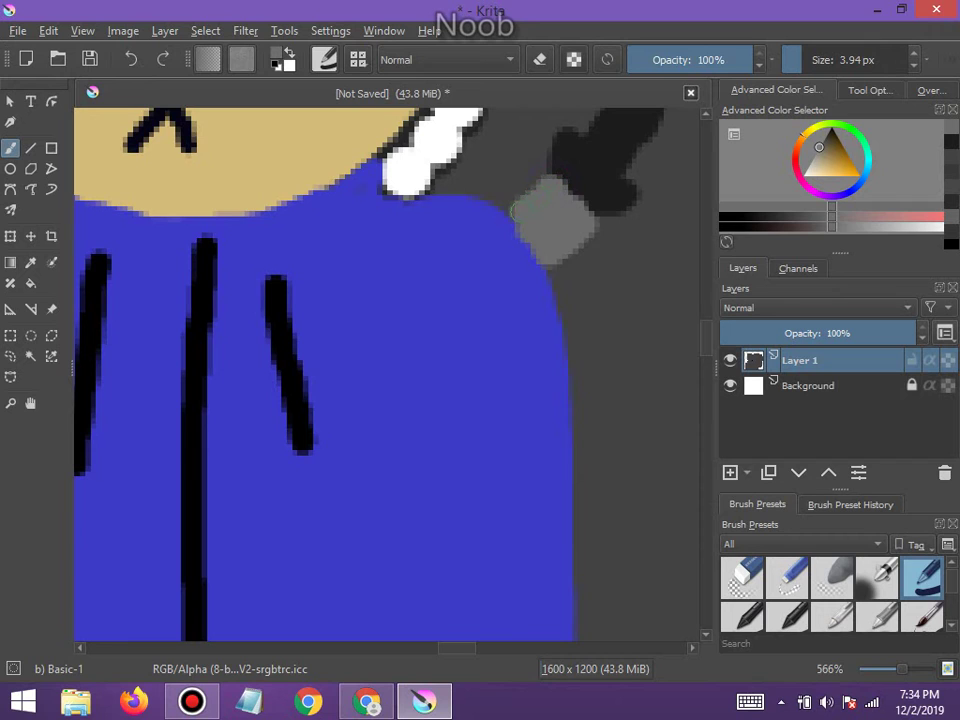
pyautogui.scroll(-3, 545, 190)
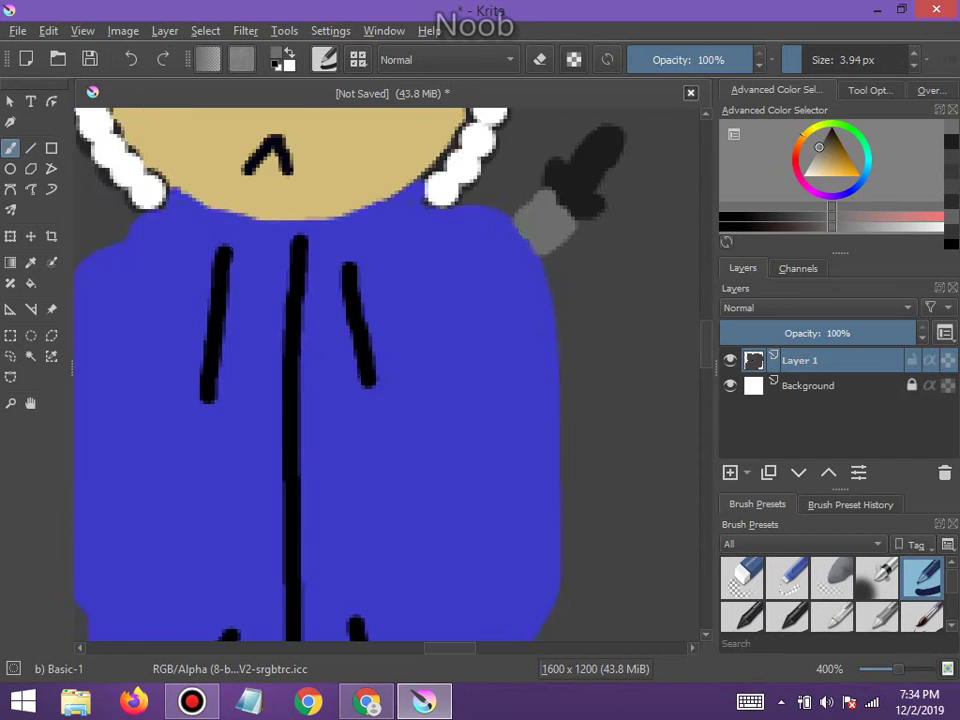
pyautogui.scroll(3, 560, 207)
pyautogui.scroll(1, 560, 207)
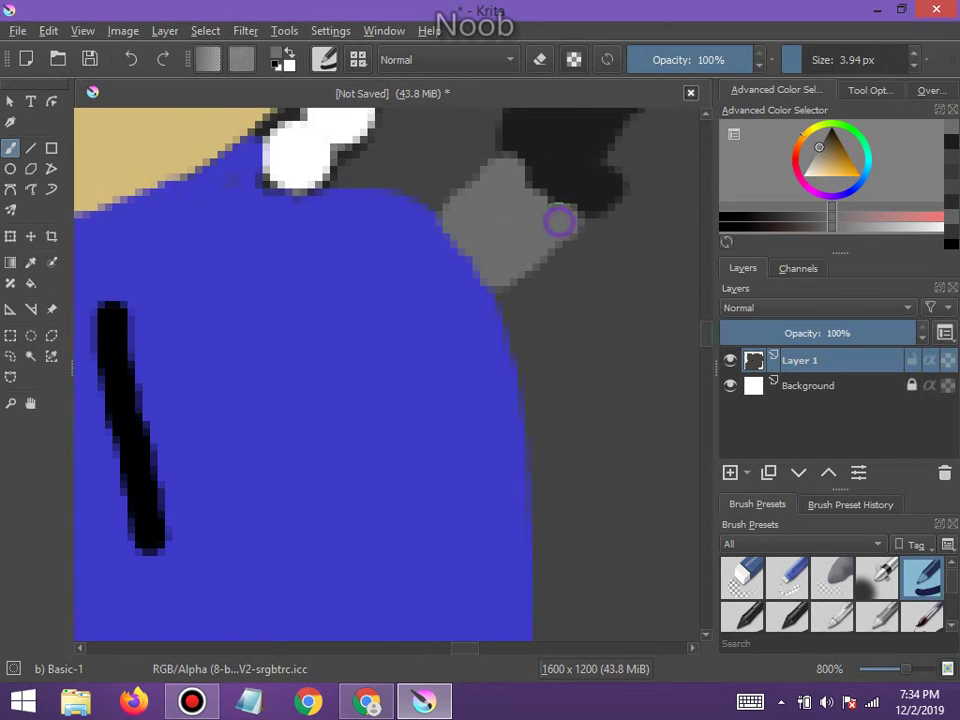
pyautogui.scroll(-5, 508, 165)
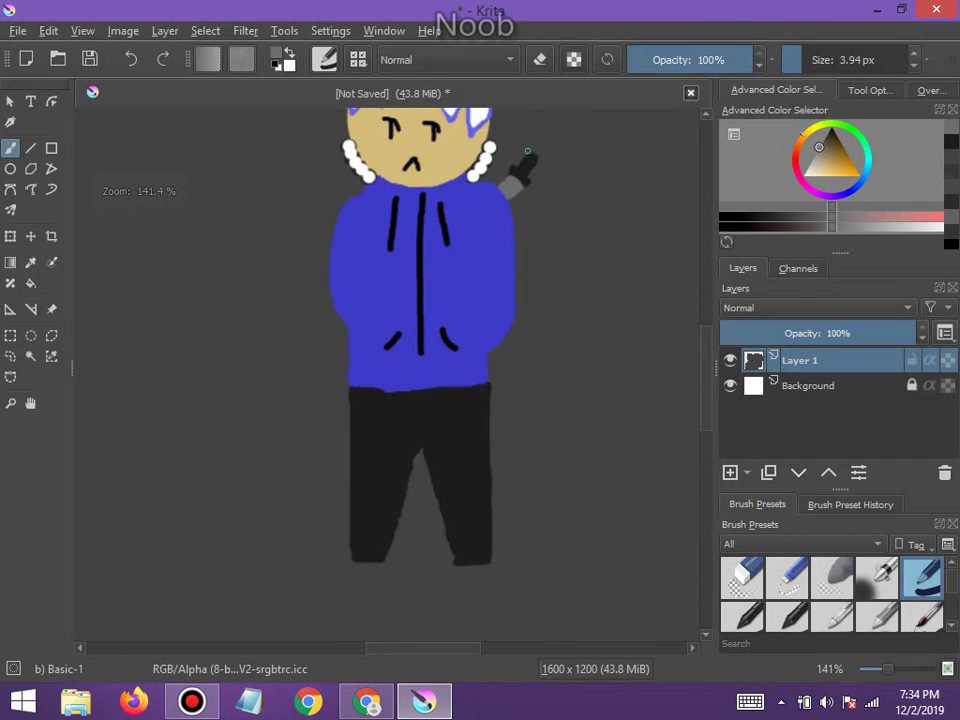
# Outline and fill the grey pointed blade end sticking out diagonally from behind the opposite side of the hoodie
pyautogui.scroll(1, 329, 343)
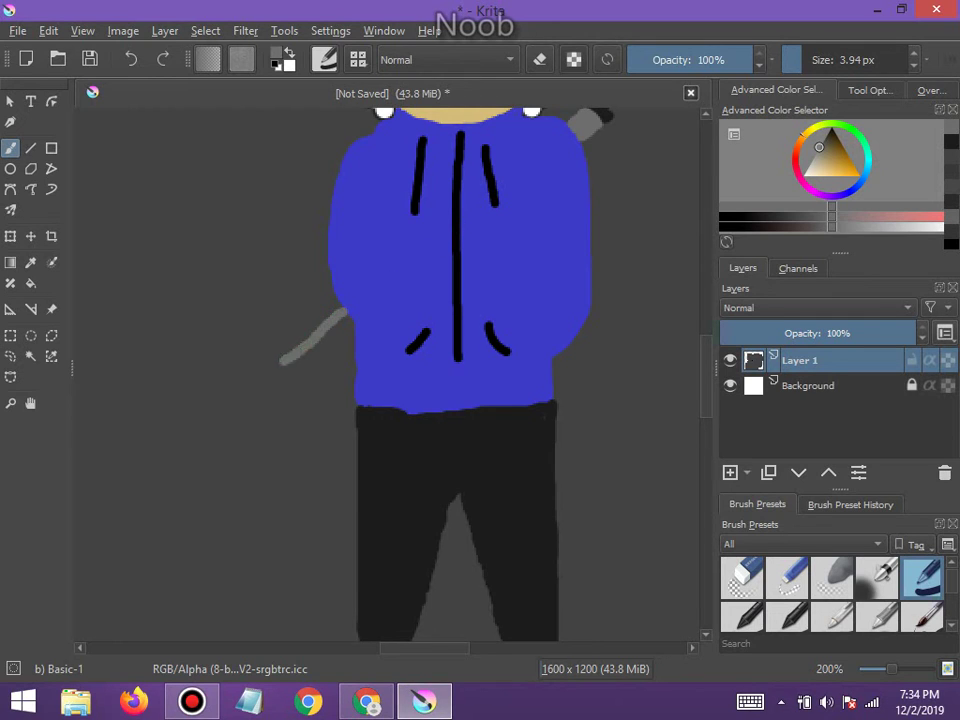
pyautogui.scroll(3, 287, 375)
pyautogui.moveTo(268, 345)
pyautogui.mouseDown()
pyautogui.moveTo(252, 408)
pyautogui.moveTo(317, 369)
pyautogui.moveTo(450, 248)
pyautogui.mouseUp()
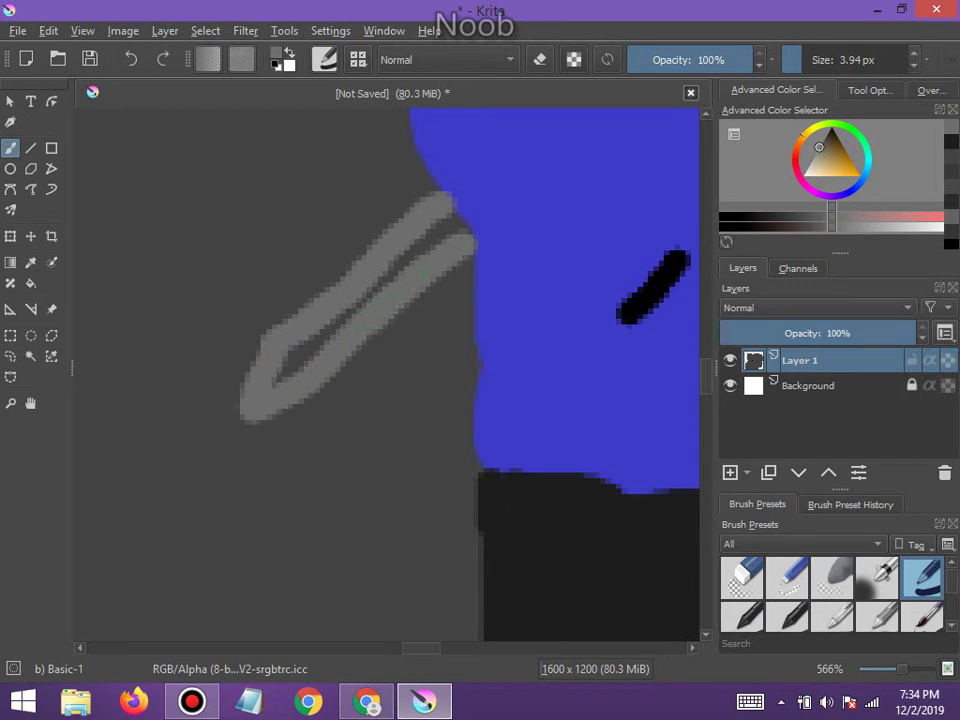
pyautogui.moveTo(310, 360)
pyautogui.mouseDown()
pyautogui.moveTo(290, 370)
pyautogui.moveTo(437, 230)
pyautogui.mouseUp()
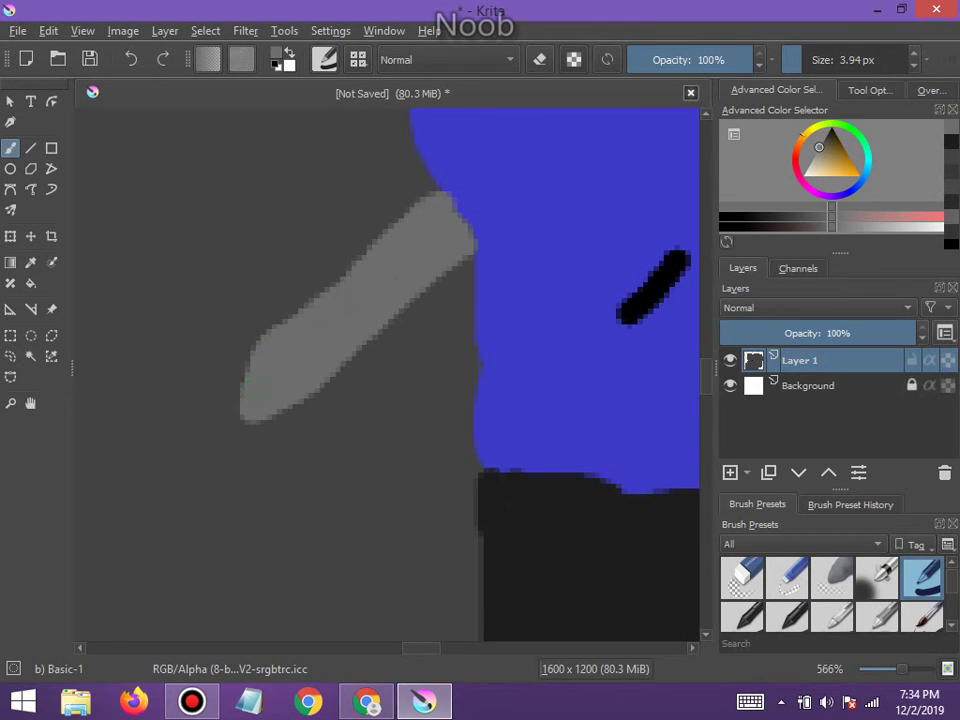
pyautogui.press('1')
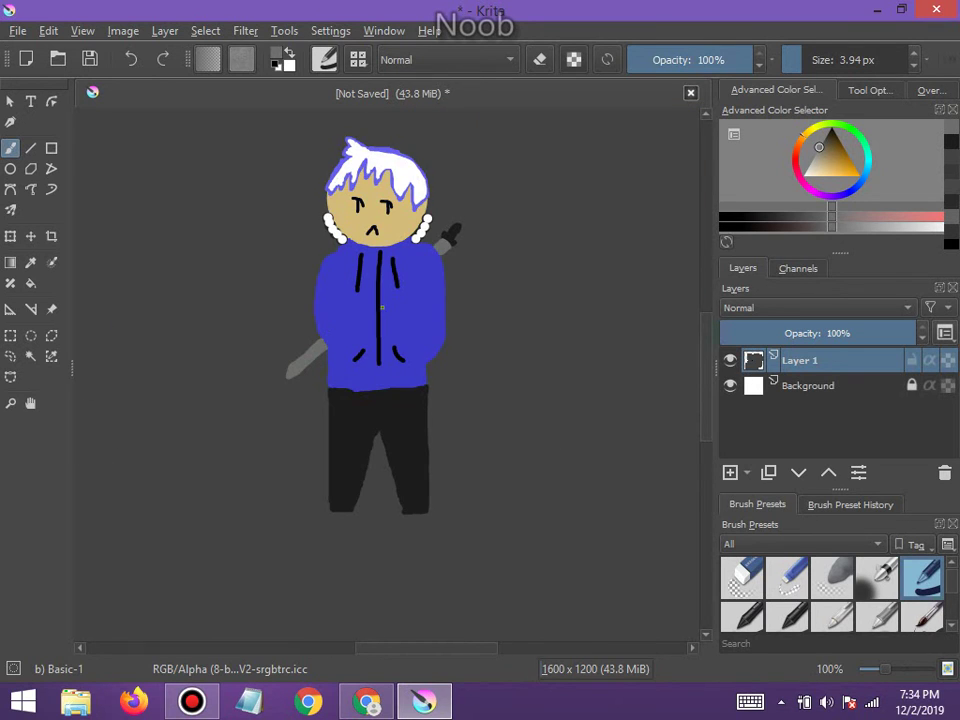
# Examine the hooded character with the dagger alongside the cat-onesie character and the mesh bin
pyautogui.scroll(-5, 390, 370)
pyautogui.scroll(4, 390, 370)
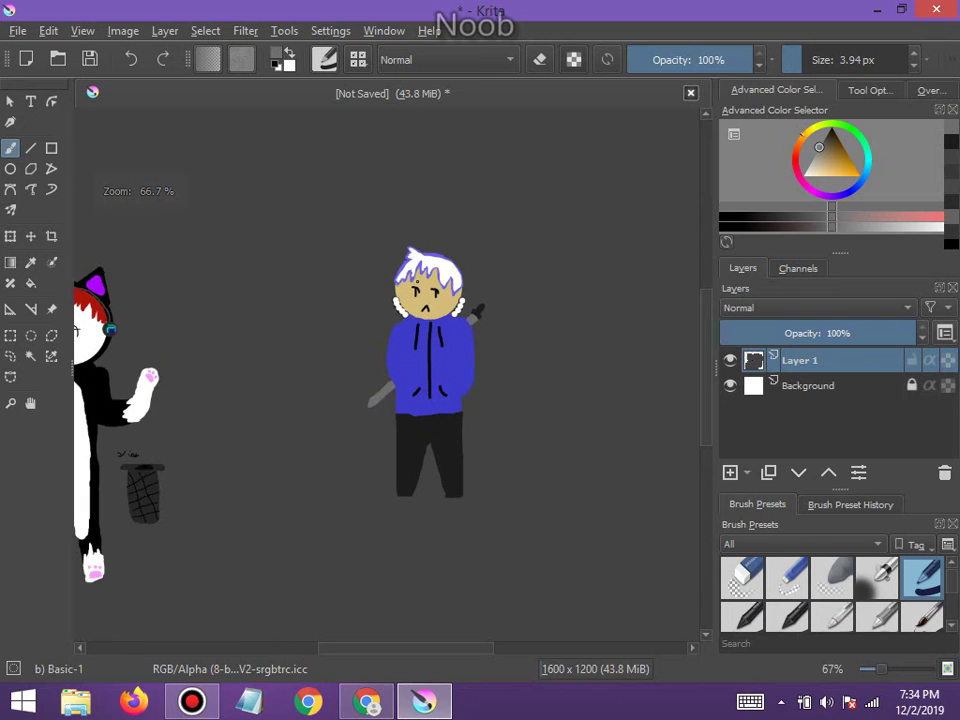
pyautogui.scroll(-2, 302, 520)
pyautogui.scroll(2, 301, 516)
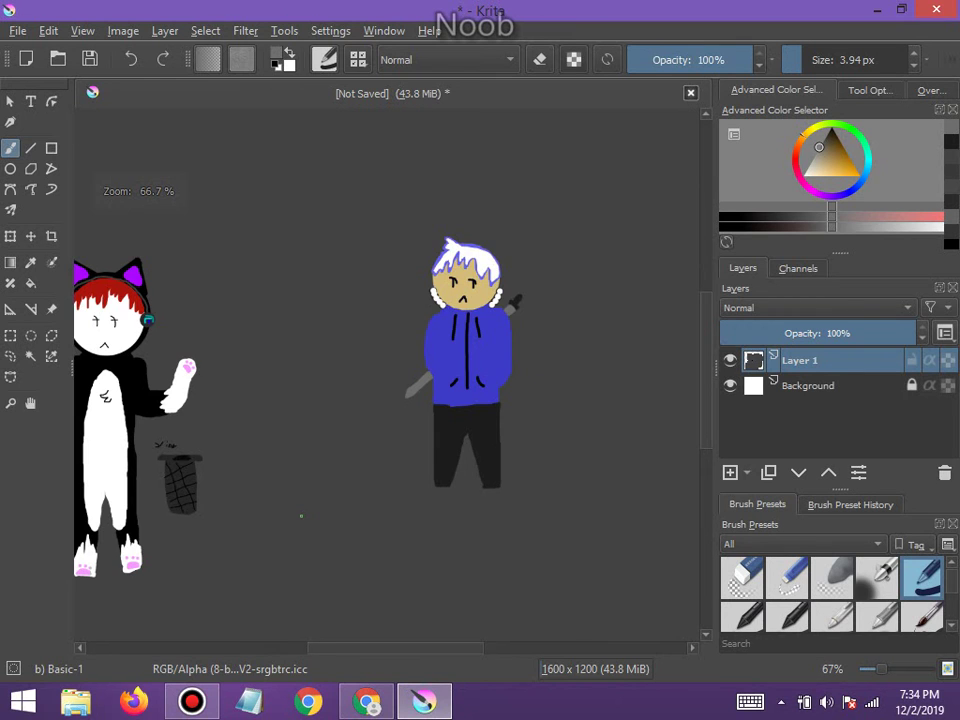
pyautogui.scroll(3, 86, 247)
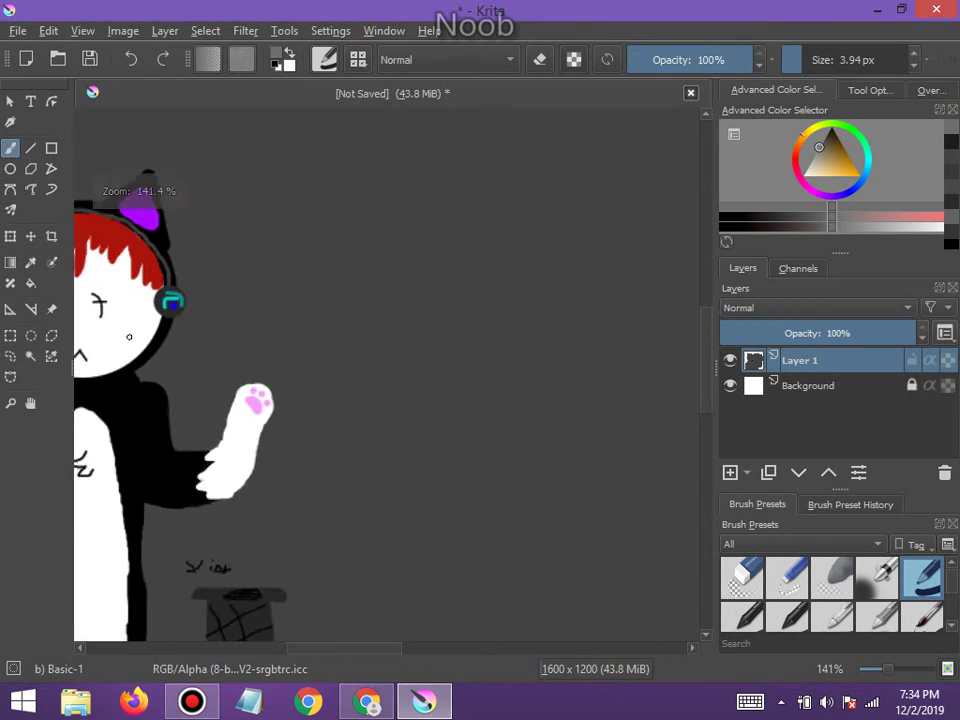
pyautogui.scroll(-4, 90, 252)
pyautogui.scroll(3, 114, 339)
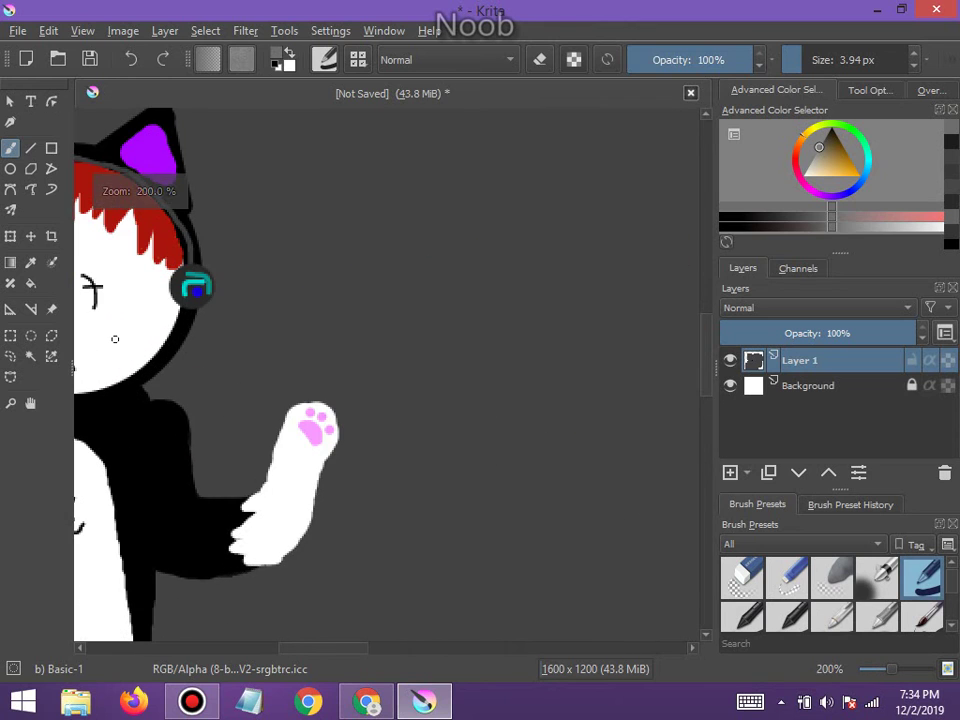
pyautogui.click(30, 403)
pyautogui.scroll(-5, 560, 390)
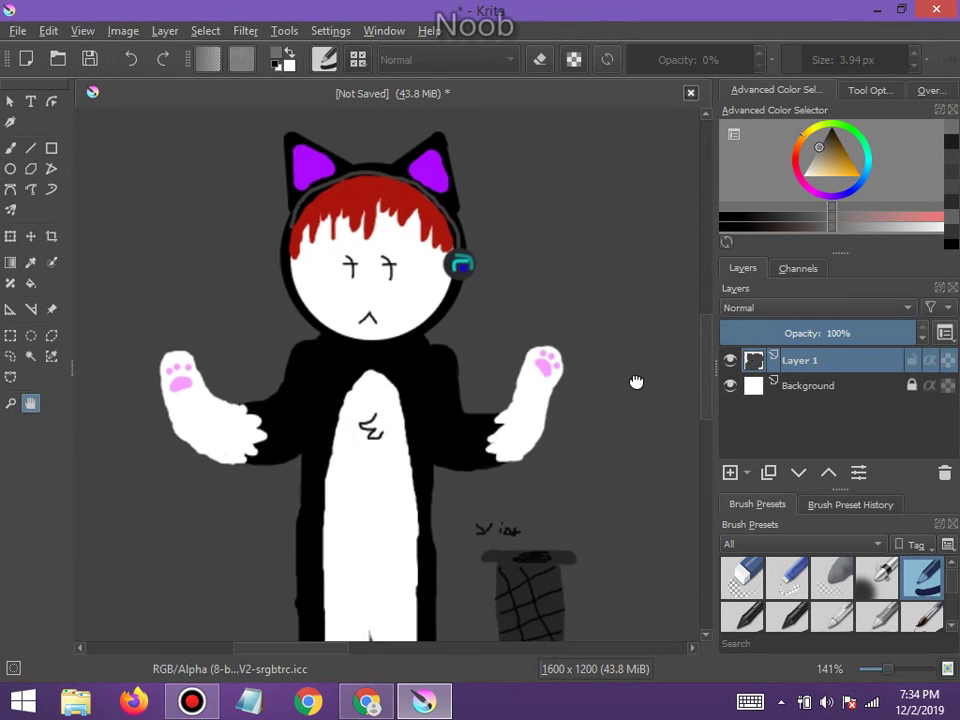
pyautogui.scroll(2, 456, 354)
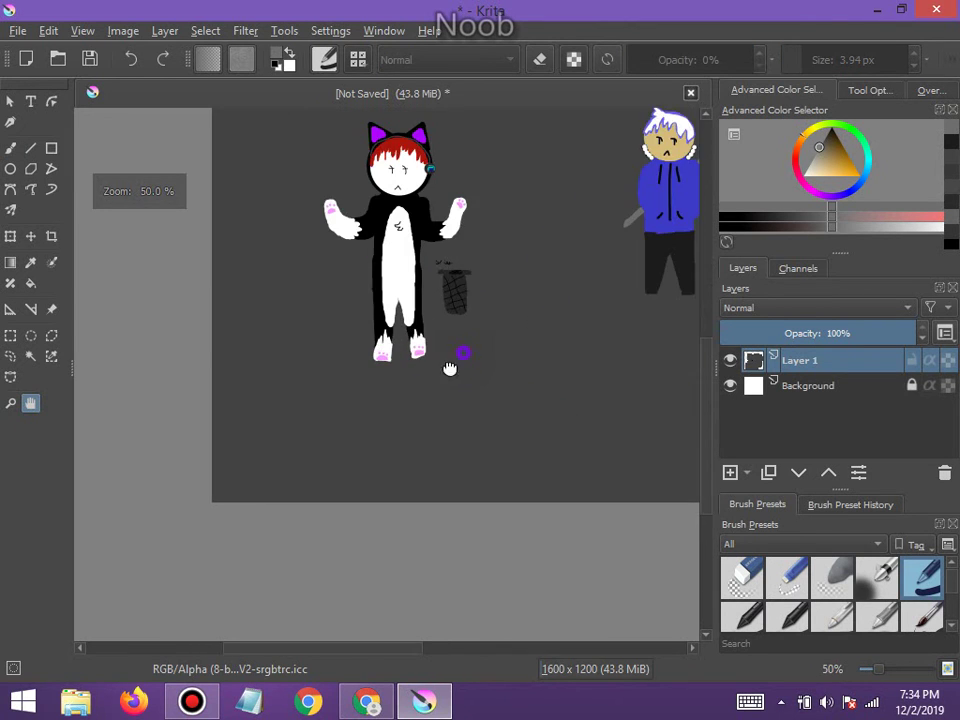
# Draw a small dark brown rectangle outline below the mesh bin, beside the cat-onesie character's foot
pyautogui.moveTo(448, 369); pyautogui.dragTo(379, 428)
pyautogui.scroll(1, 401, 420)
pyautogui.scroll(1, 379, 428)
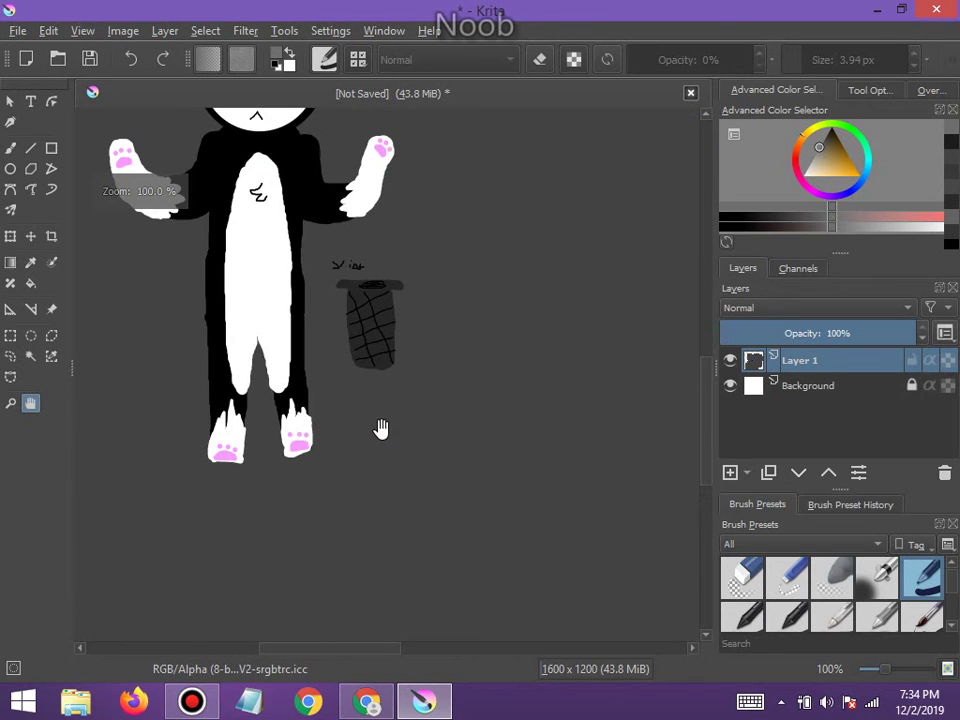
pyautogui.click(840, 157)
pyautogui.moveTo(840, 157); pyautogui.dragTo(834, 141)
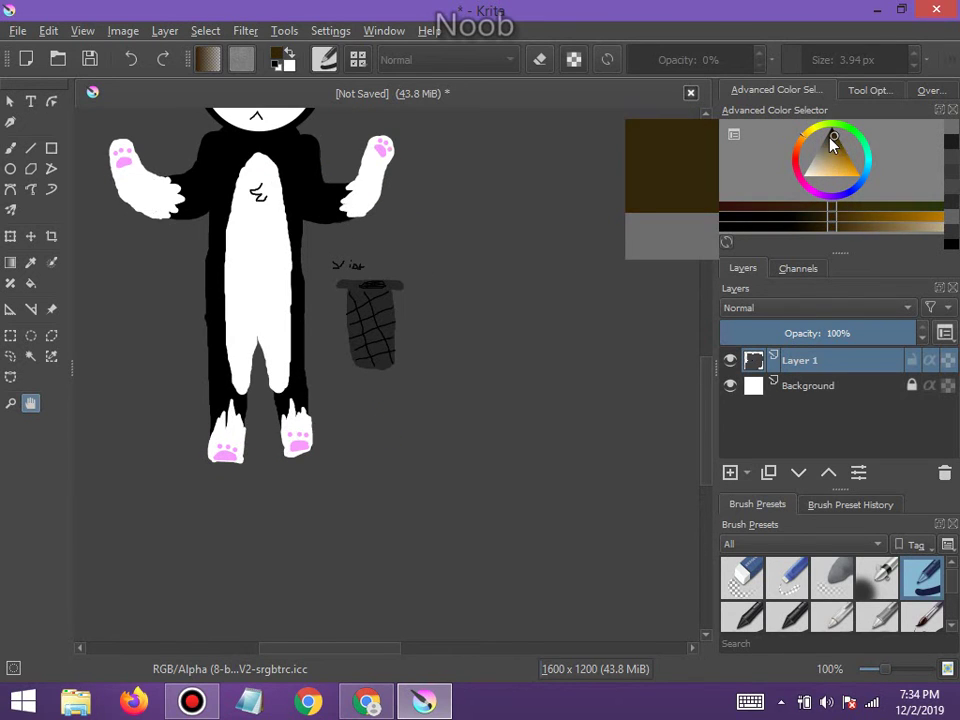
pyautogui.click(51, 148)
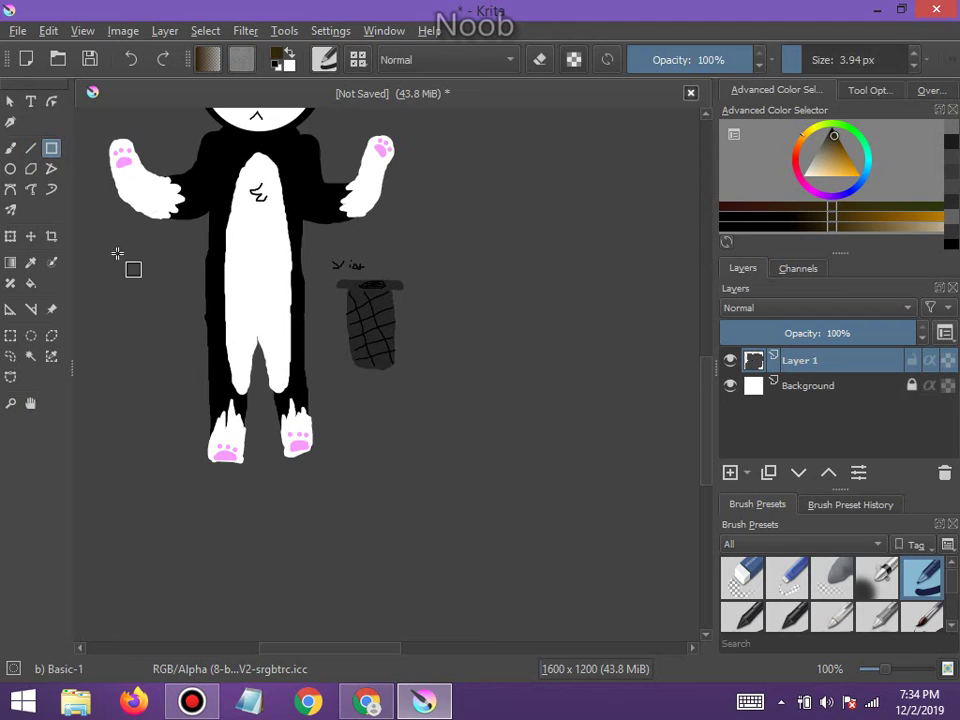
pyautogui.moveTo(328, 446); pyautogui.dragTo(381, 497)
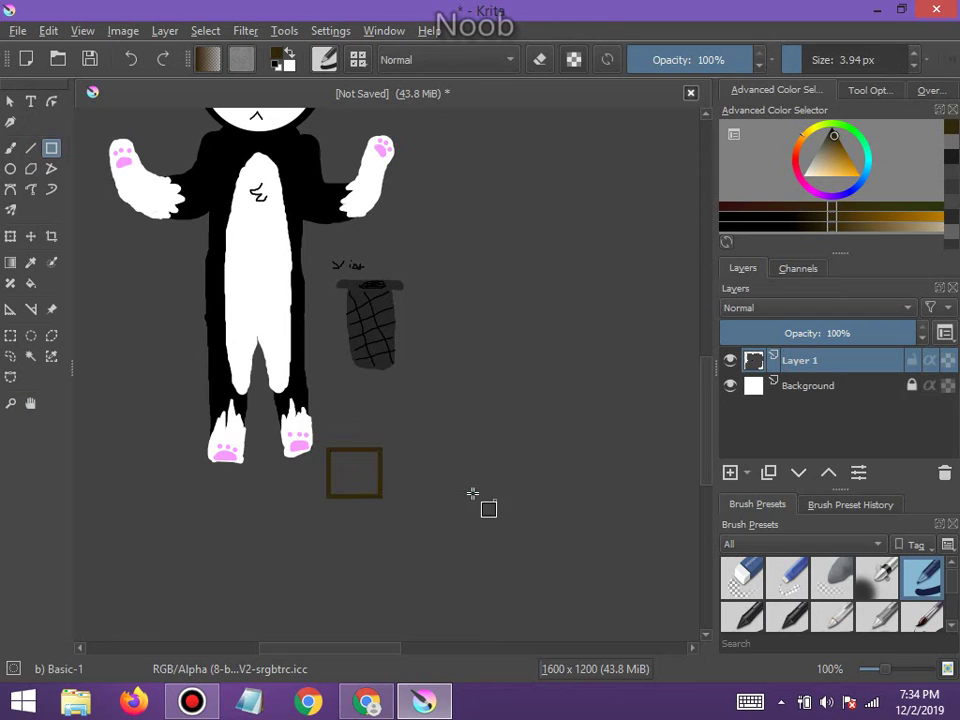
# Fill the brown rectangle with solid dark brown using the freehand brush at 36.21 px
pyautogui.scroll(1, 476, 497)
pyautogui.click(10, 148)
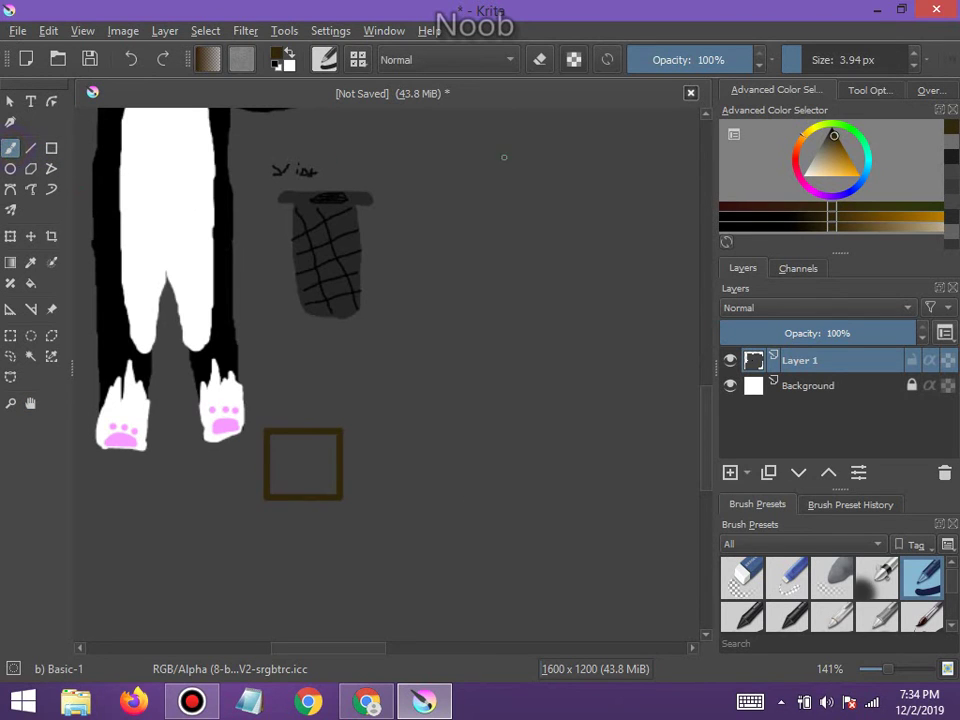
pyautogui.click(812, 60)
pyautogui.scroll(1, 453, 360)
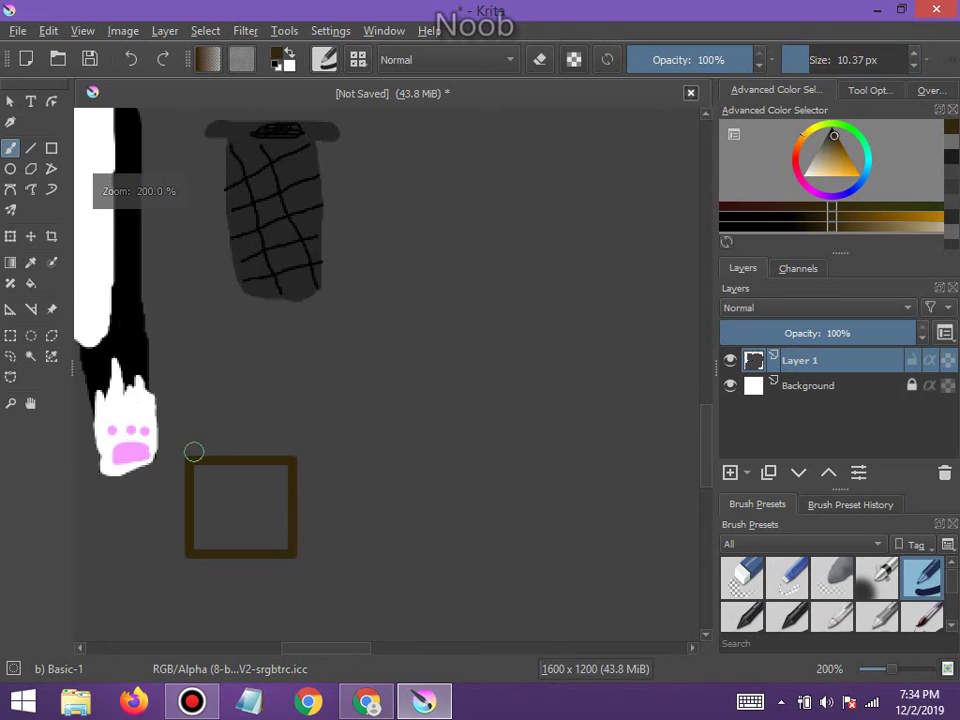
pyautogui.click(840, 60)
pyautogui.moveTo(840, 60)
pyautogui.mouseDown()
pyautogui.moveTo(865, 60)
pyautogui.moveTo(838, 60)
pyautogui.mouseUp()
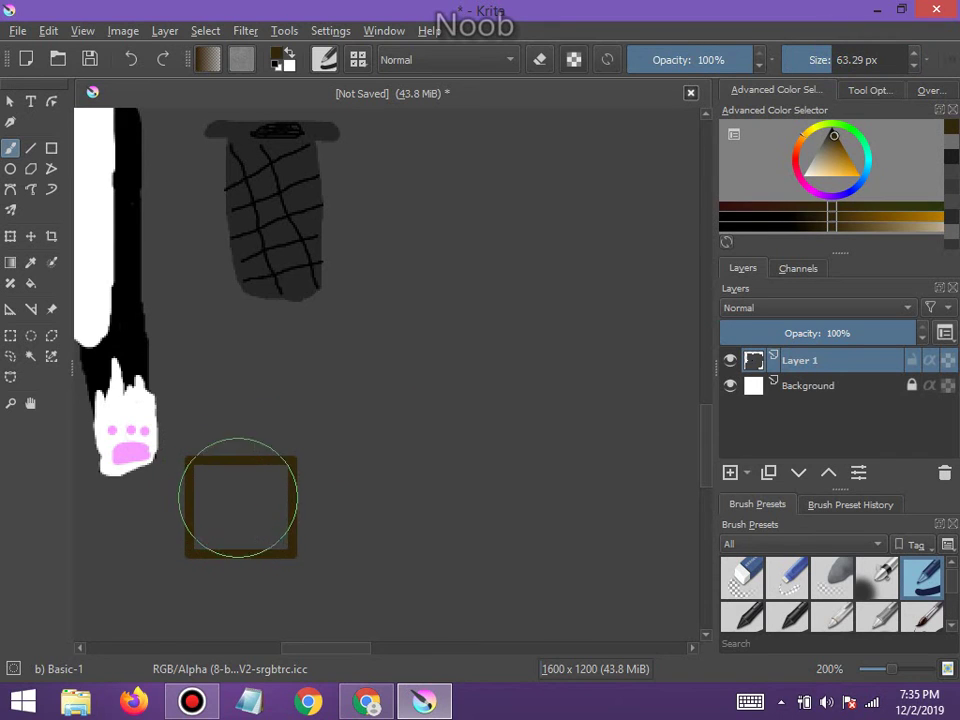
pyautogui.moveTo(835, 60); pyautogui.dragTo(814, 60)
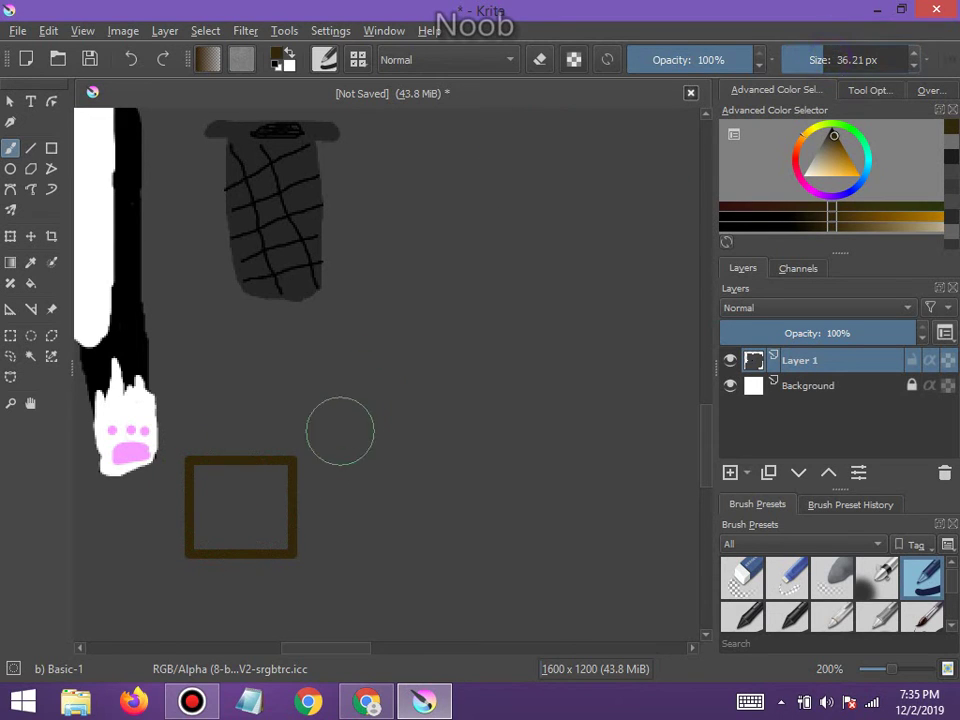
pyautogui.click(220, 490)
pyautogui.moveTo(220, 490)
pyautogui.mouseDown()
pyautogui.moveTo(263, 487)
pyautogui.moveTo(263, 531)
pyautogui.moveTo(219, 525)
pyautogui.moveTo(213, 489)
pyautogui.mouseUp()
pyautogui.scroll(-4, 213, 489)
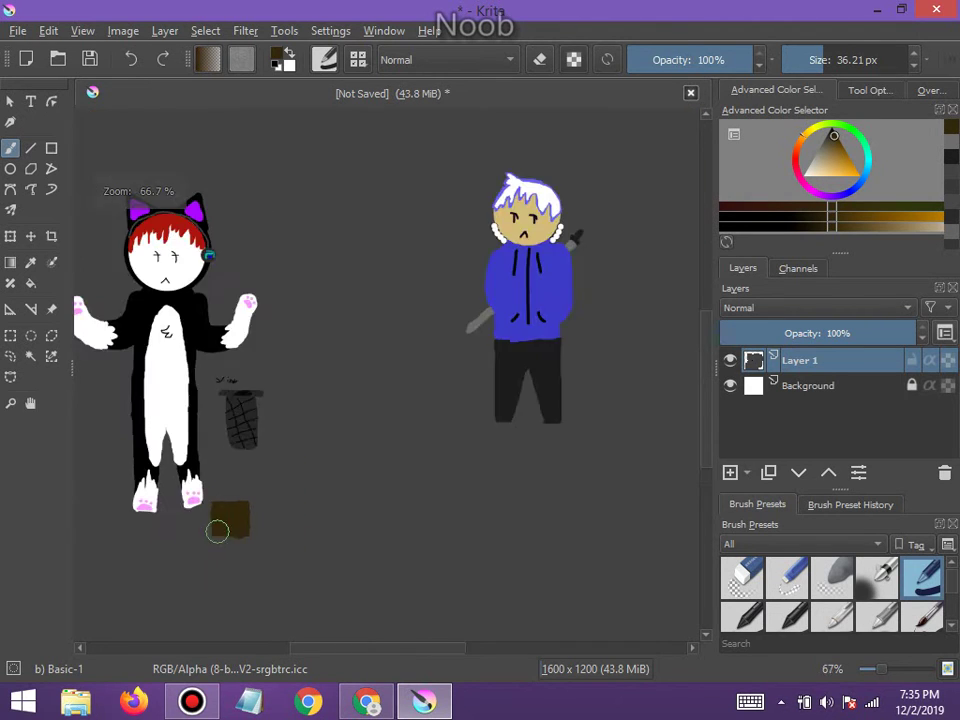
# Try to paint a large white patch over the dark brown square with the 36.21 px brush
pyautogui.scroll(7, 216, 531)
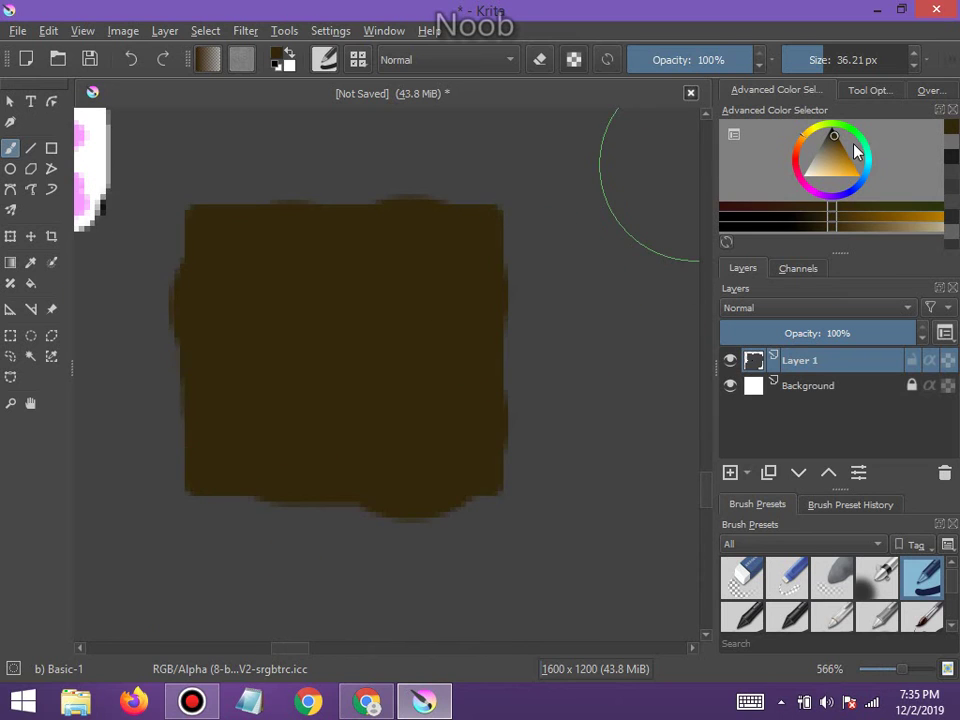
pyautogui.keyDown('ctrl'); pyautogui.click(690, 185); pyautogui.keyUp('ctrl')
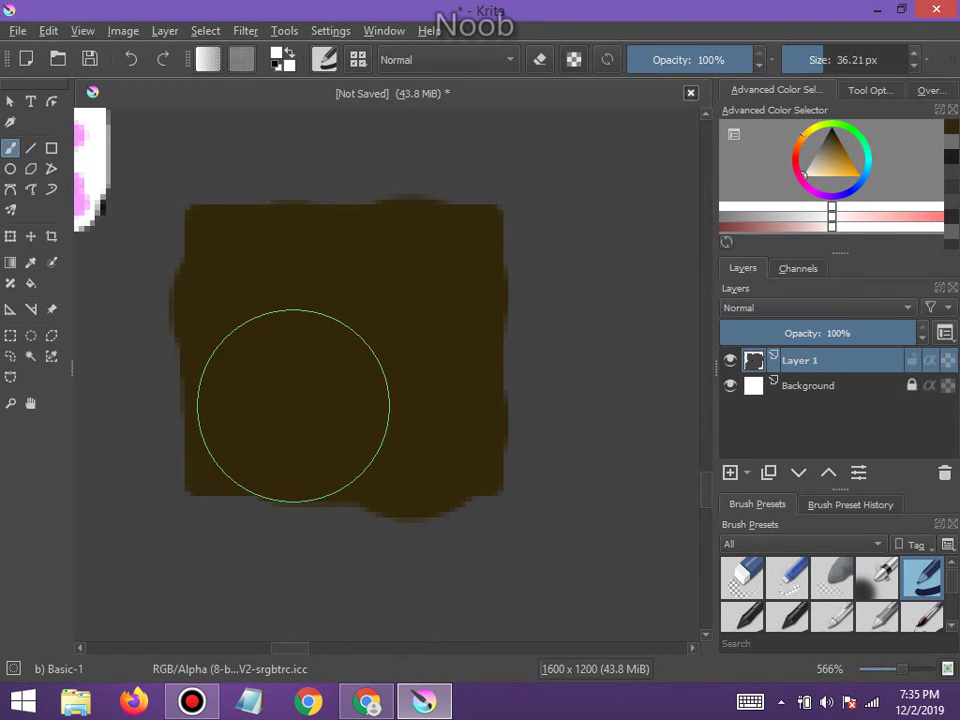
pyautogui.click(293, 404)
pyautogui.moveTo(284, 355)
pyautogui.mouseDown()
pyautogui.moveTo(291, 317)
pyautogui.moveTo(342, 310)
pyautogui.moveTo(360, 324)
pyautogui.moveTo(369, 377)
pyautogui.mouseUp()
pyautogui.scroll(-2, 370, 377)
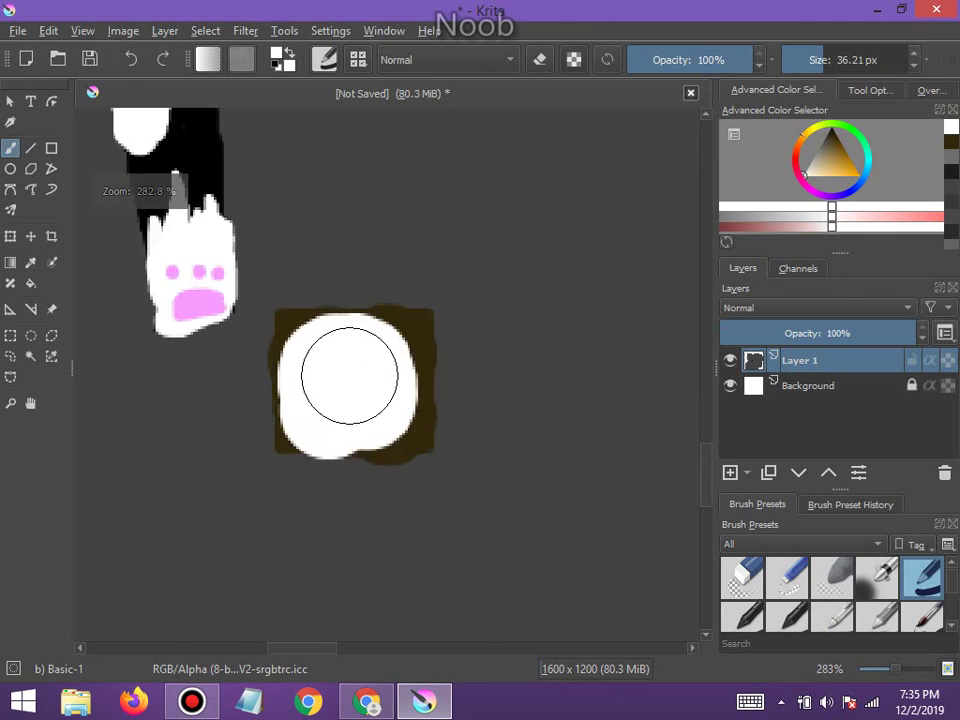
pyautogui.scroll(2, 347, 375)
# Undo the white strokes on the brown square and reduce the brush size to 5.88 px
pyautogui.click(128, 63)
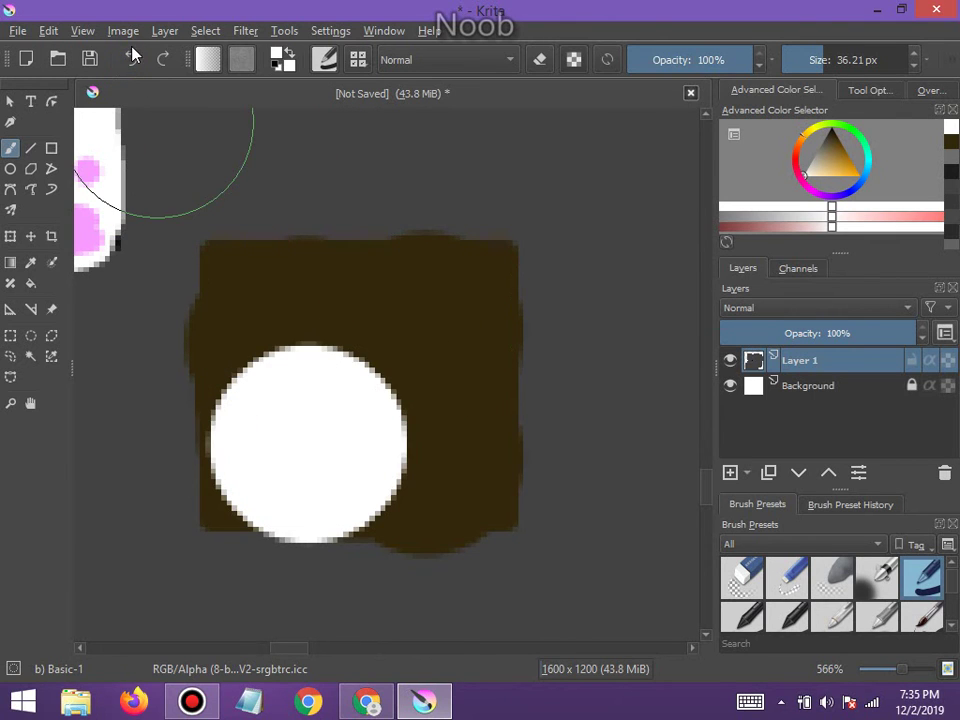
pyautogui.click(129, 61)
pyautogui.click(810, 58)
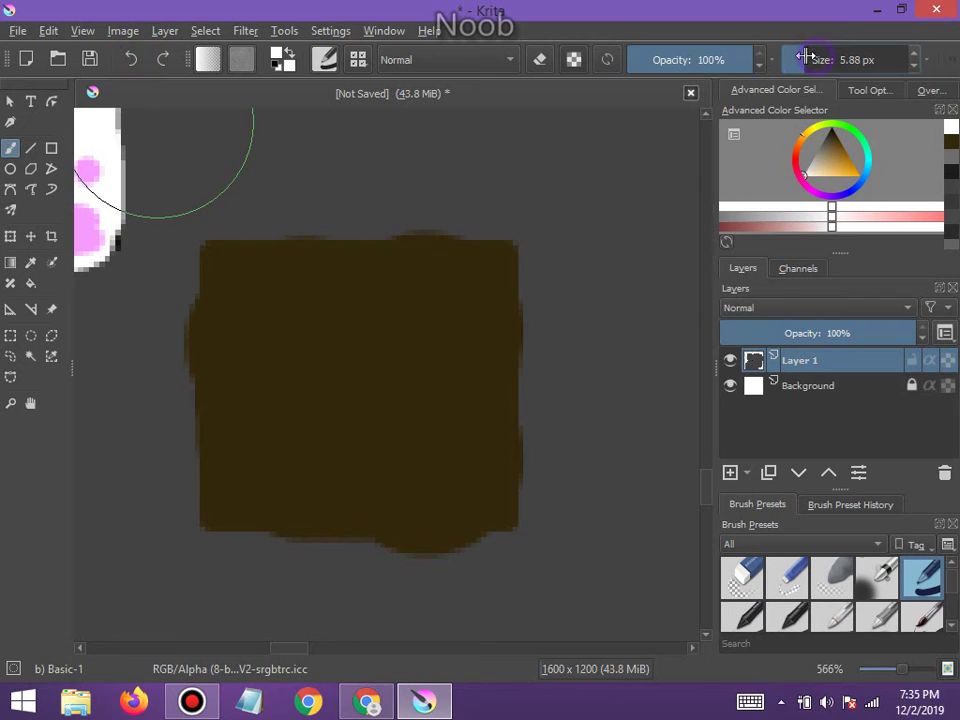
# Paint a wavy black band across the middle of the brown square at 5.88 px, and reduce the brush size to 0.94 px
pyautogui.click(831, 134)
pyautogui.moveTo(505, 393)
pyautogui.mouseDown()
pyautogui.moveTo(432, 391)
pyautogui.moveTo(395, 403)
pyautogui.moveTo(361, 391)
pyautogui.moveTo(262, 415)
pyautogui.moveTo(262, 402)
pyautogui.moveTo(219, 414)
pyautogui.mouseUp()
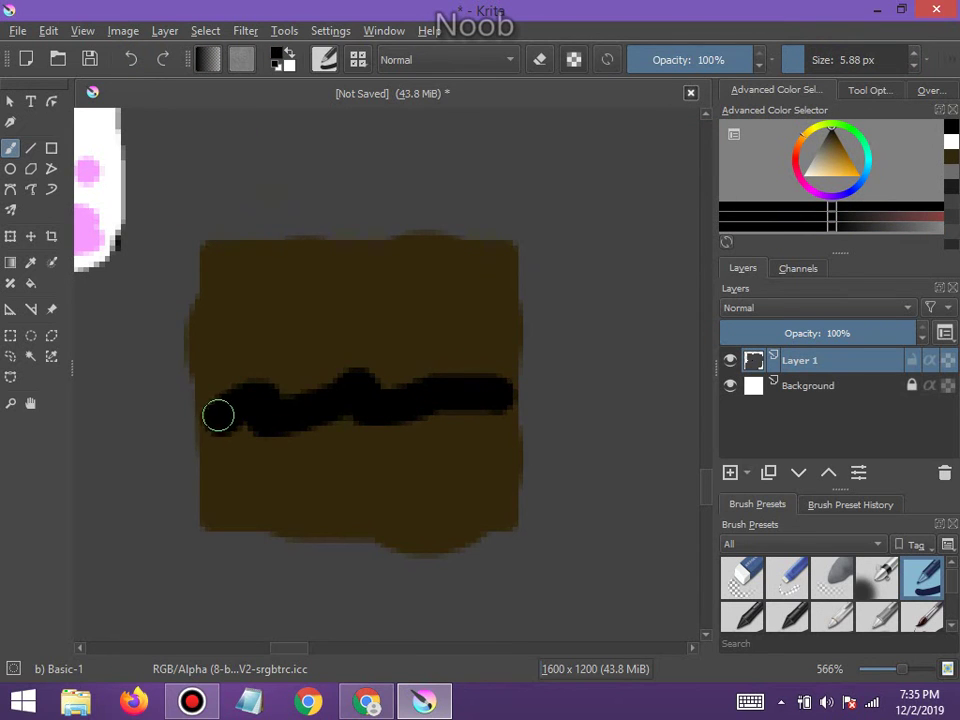
pyautogui.scroll(-5, 229, 414)
pyautogui.scroll(4, 235, 408)
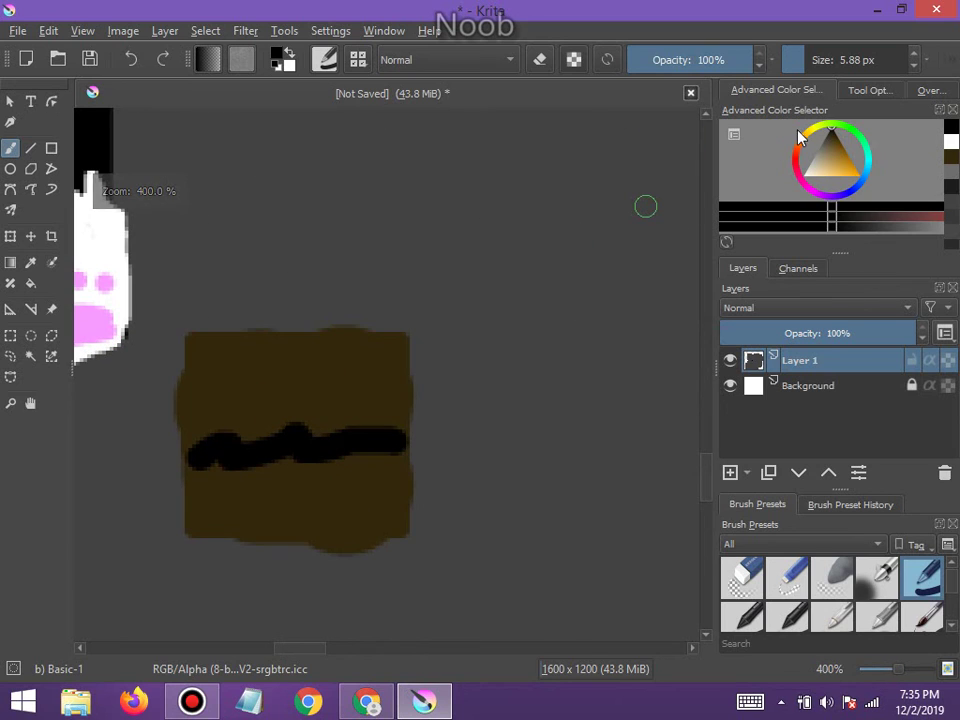
pyautogui.moveTo(802, 50); pyautogui.dragTo(786, 51)
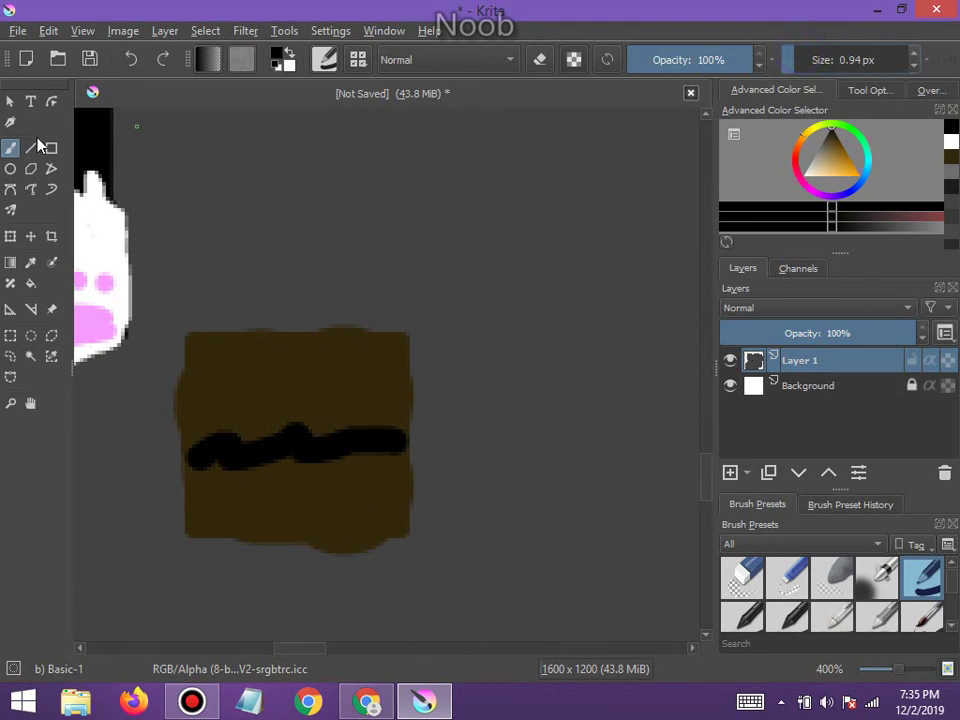
# Add a text object reading "Torn book" over the upper half of the brown square, replacing the placeholder text
pyautogui.click(30, 101)
pyautogui.moveTo(201, 347); pyautogui.dragTo(388, 434)
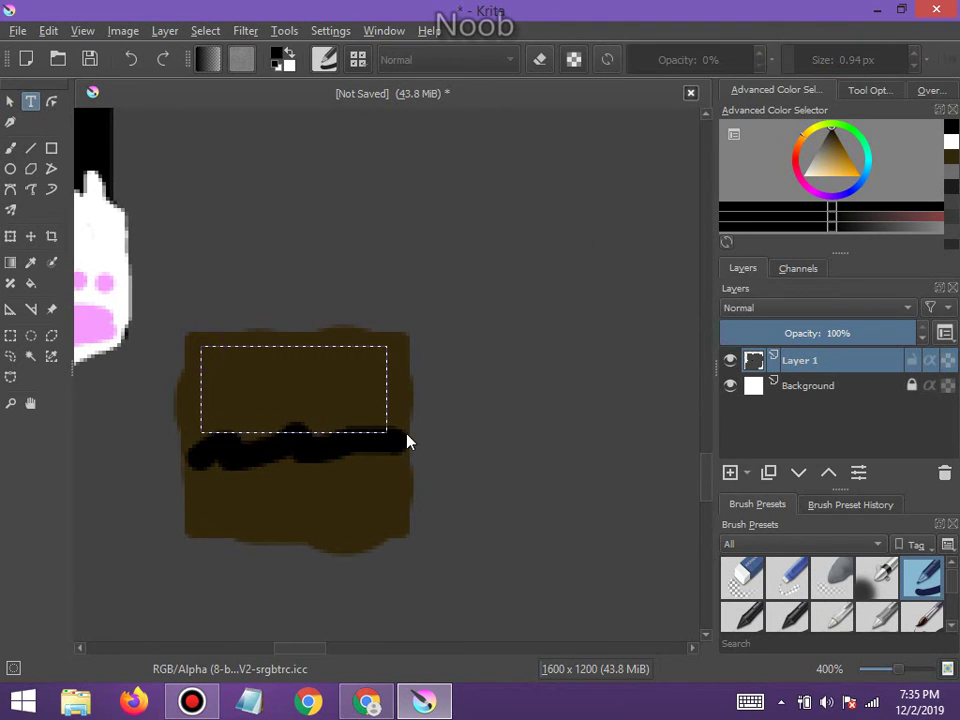
pyautogui.moveTo(715, 521); pyautogui.dragTo(512, 521)
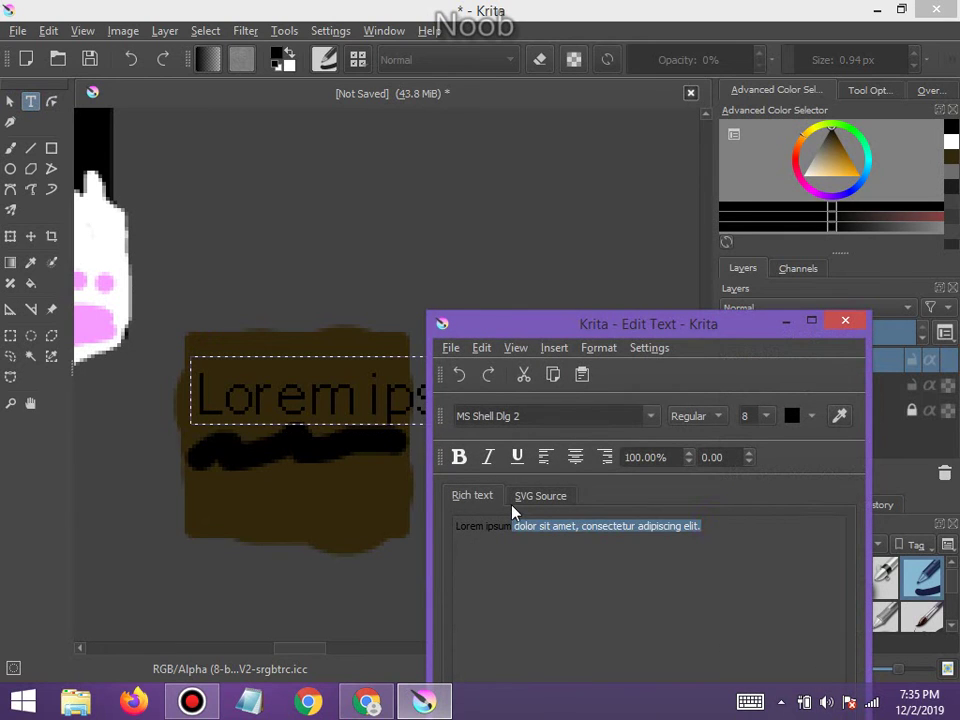
pyautogui.press('BackSpace')
pyautogui.press('BackSpace')
pyautogui.press('BackSpace')
pyautogui.press('BackSpace')
pyautogui.press('BackSpace')
pyautogui.press('BackSpace')
pyautogui.press('BackSpace')
pyautogui.press('BackSpace')
pyautogui.press('BackSpace')
pyautogui.press('BackSpace')
pyautogui.press('BackSpace')
pyautogui.press('BackSpace')
pyautogui.press('BackSpace')
pyautogui.write('Y')
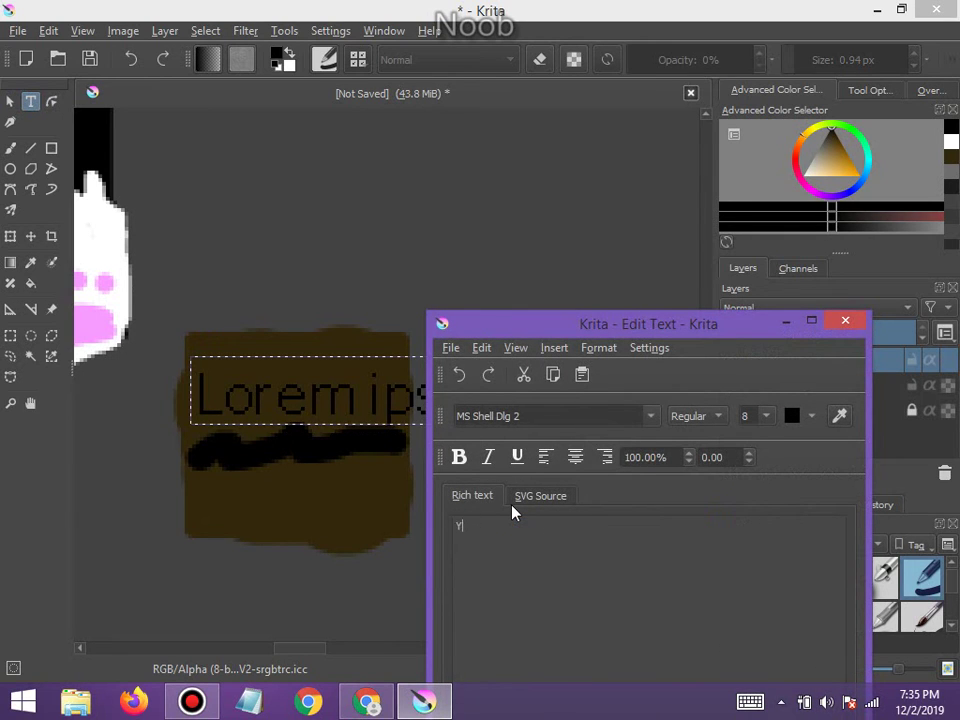
pyautogui.press('BackSpace')
pyautogui.write('Tom')
pyautogui.write(' book')
pyautogui.moveTo(644, 313); pyautogui.dragTo(658, 125)
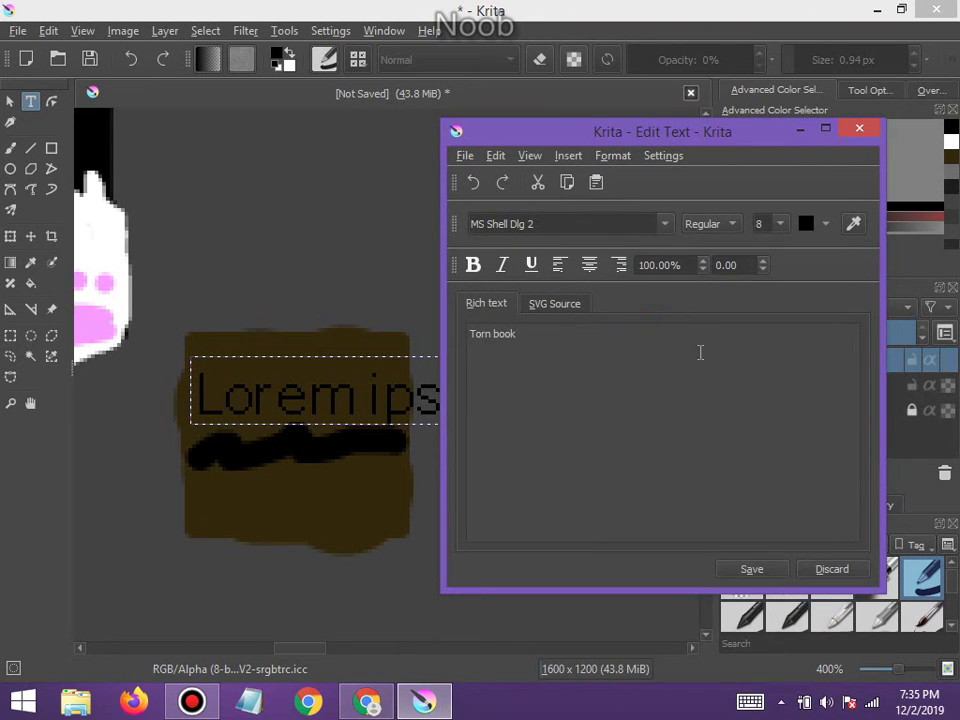
pyautogui.click(745, 568)
pyautogui.click(818, 572)
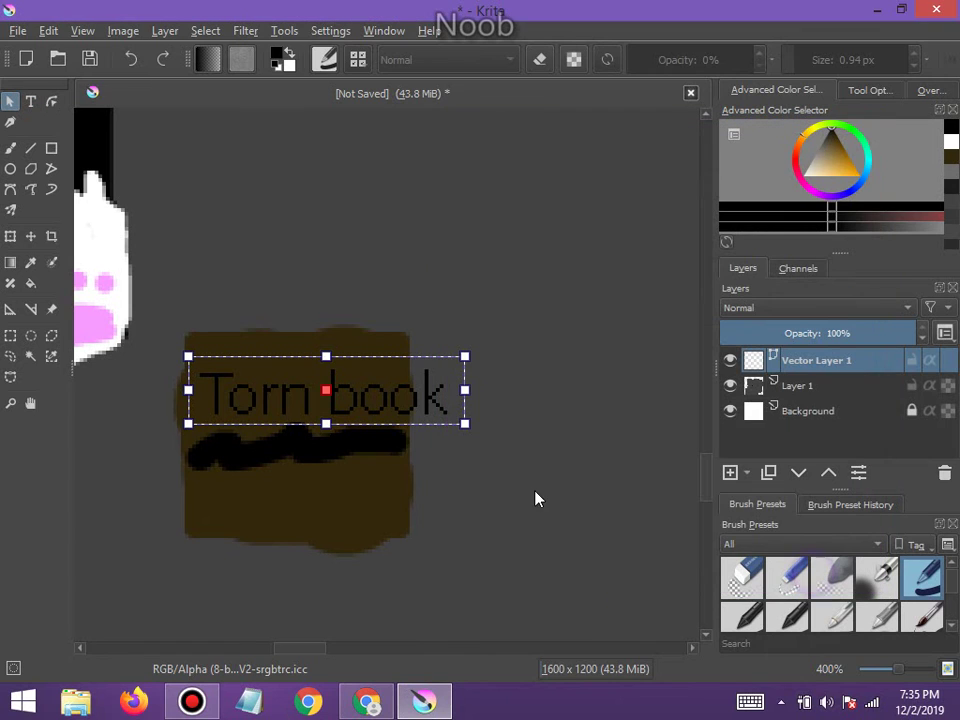
# Shift the "Torn book" text slightly left to centre it over the brown square and deselect it
pyautogui.moveTo(390, 397); pyautogui.dragTo(360, 396)
pyautogui.click(435, 407)
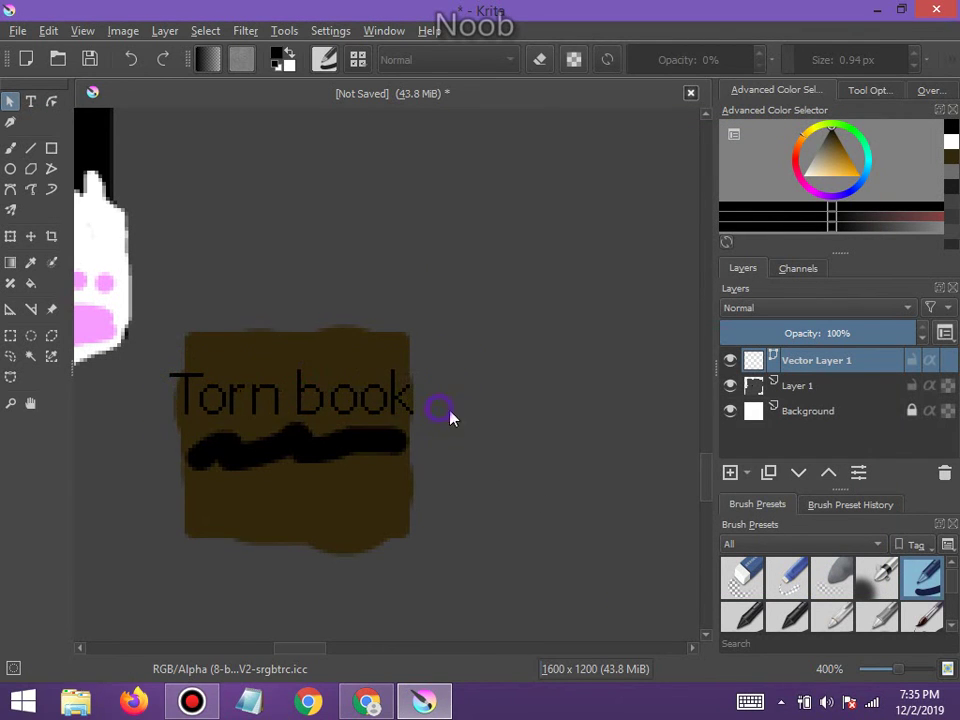
pyautogui.scroll(-5, 456, 418)
pyautogui.scroll(-4, 514, 418)
pyautogui.scroll(5, 542, 381)
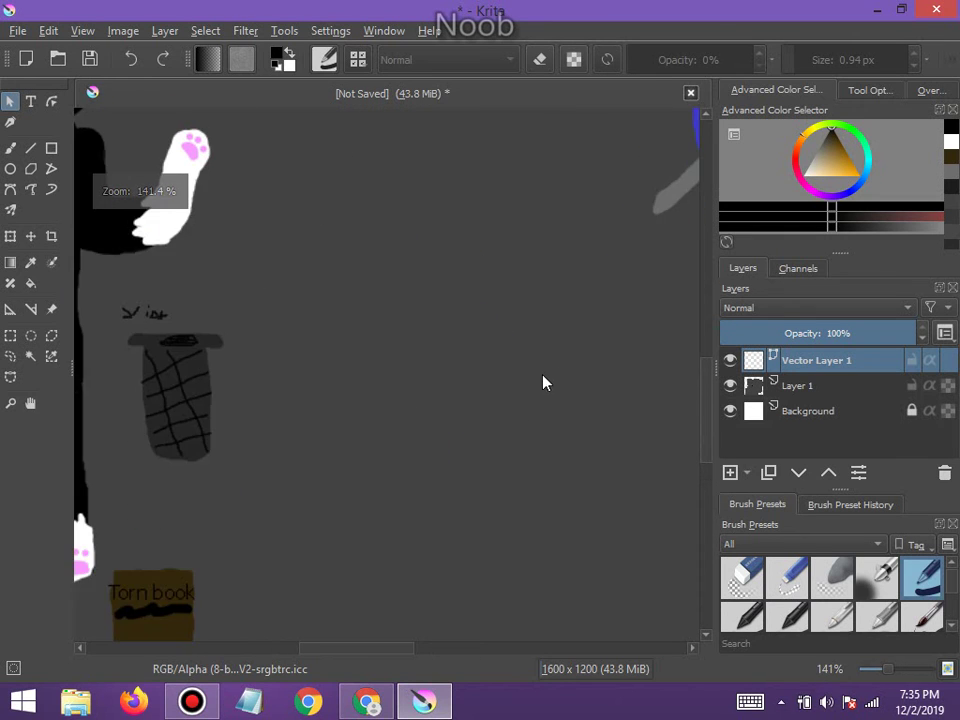
pyautogui.scroll(-2, 541, 383)
pyautogui.scroll(-1, 541, 383)
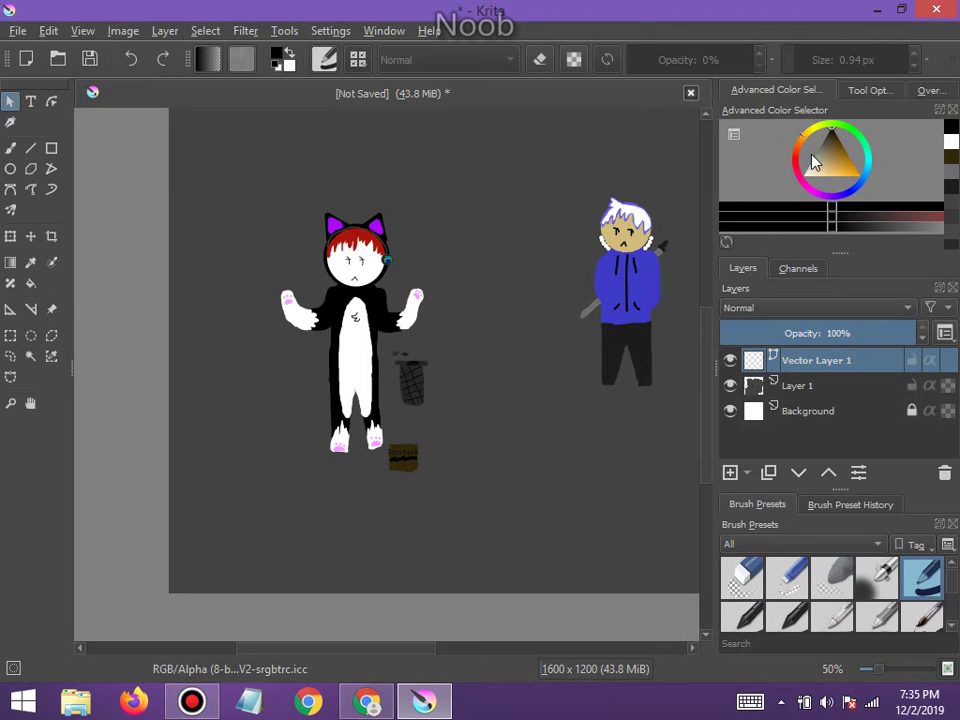
# Examine the whole drawing, checking both characters, the mesh bin and the torn book for missing details
pyautogui.moveTo(814, 156)
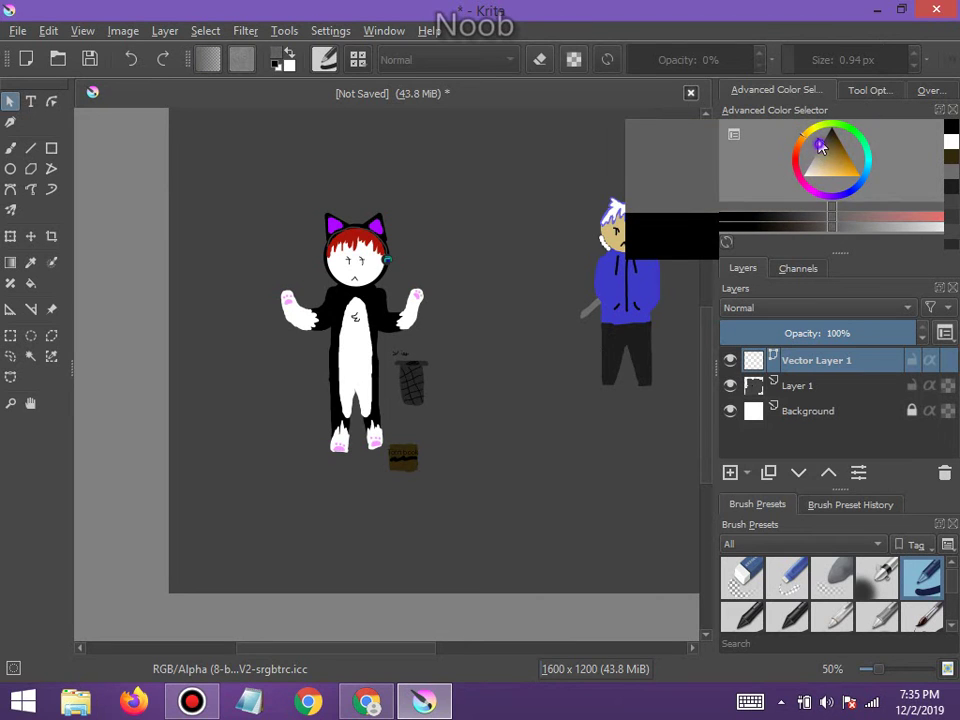
pyautogui.scroll(-4, 431, 165)
pyautogui.scroll(4, 418, 161)
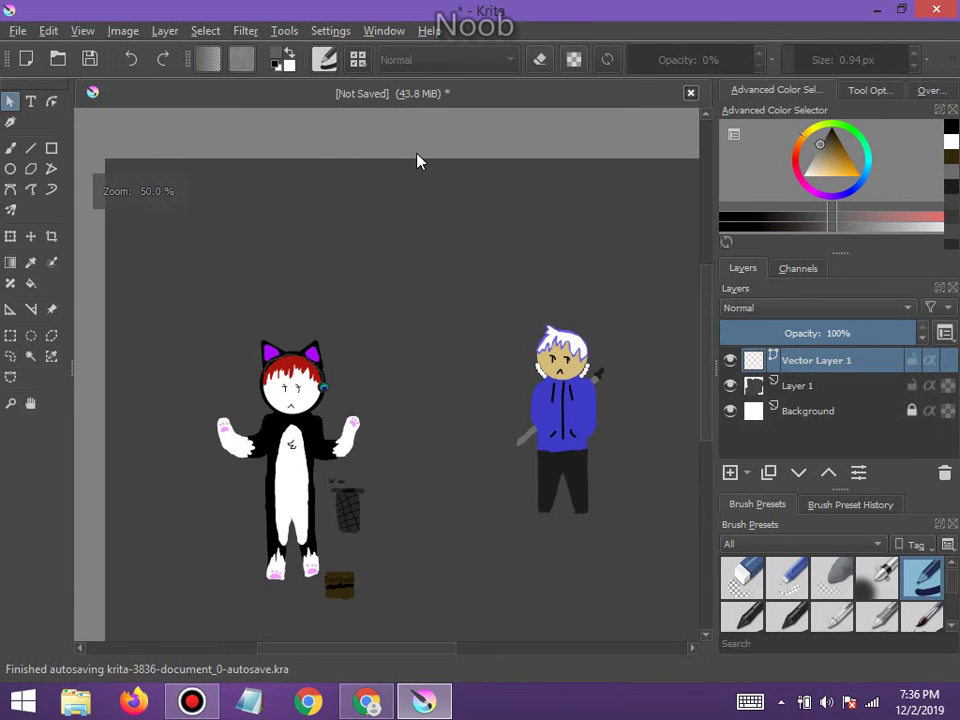
pyautogui.scroll(2, 394, 167)
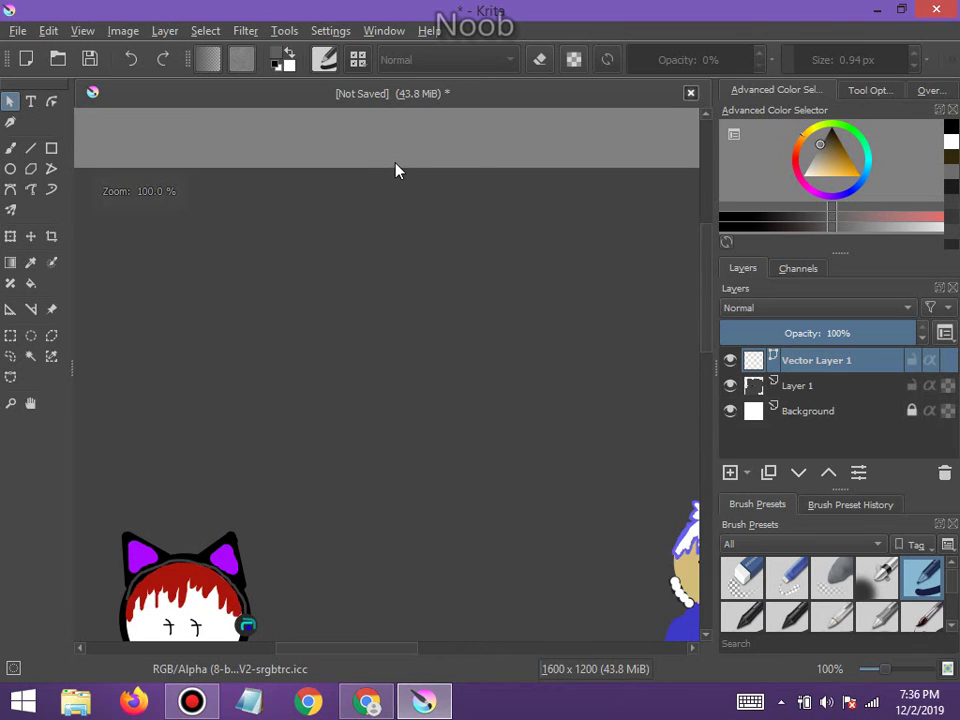
pyautogui.scroll(-5, 358, 420)
pyautogui.scroll(4, 349, 343)
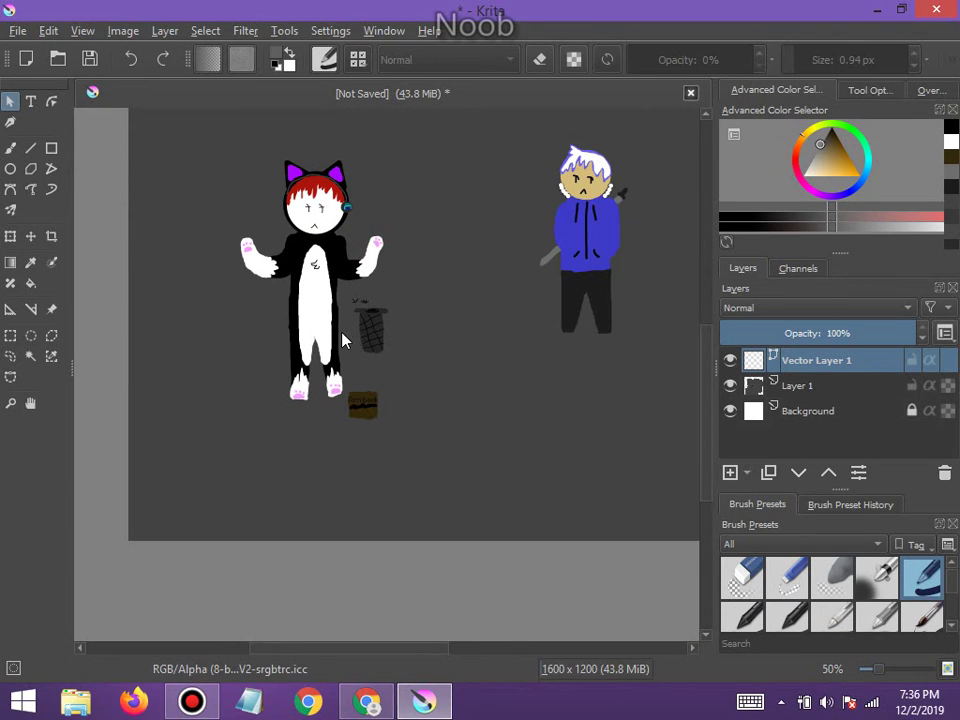
pyautogui.scroll(4, 313, 206)
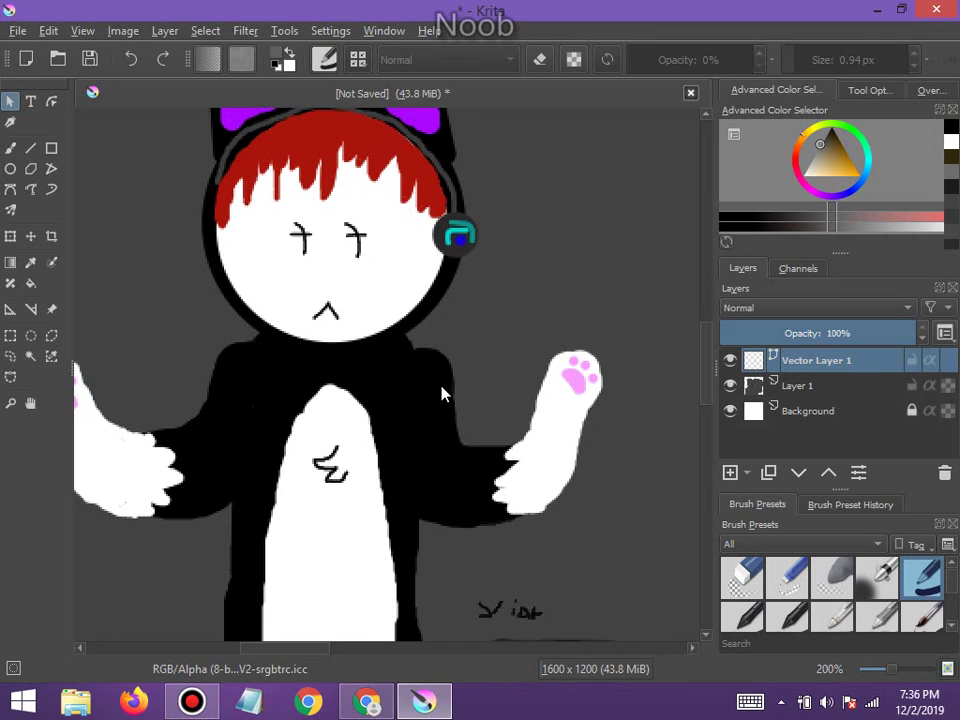
pyautogui.scroll(-5, 362, 316)
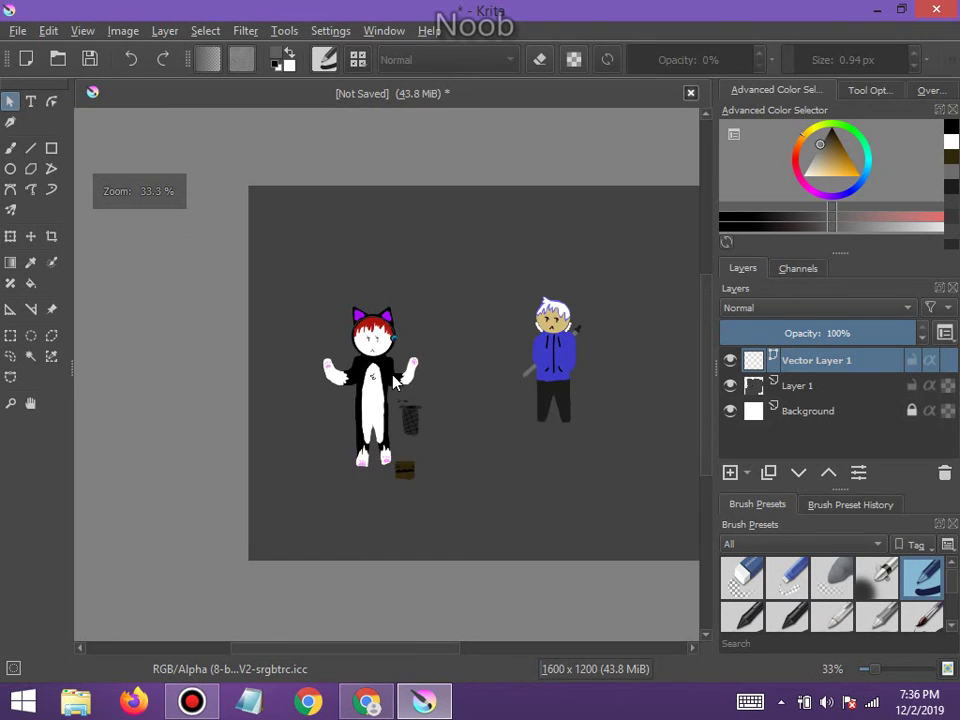
pyautogui.scroll(3, 388, 418)
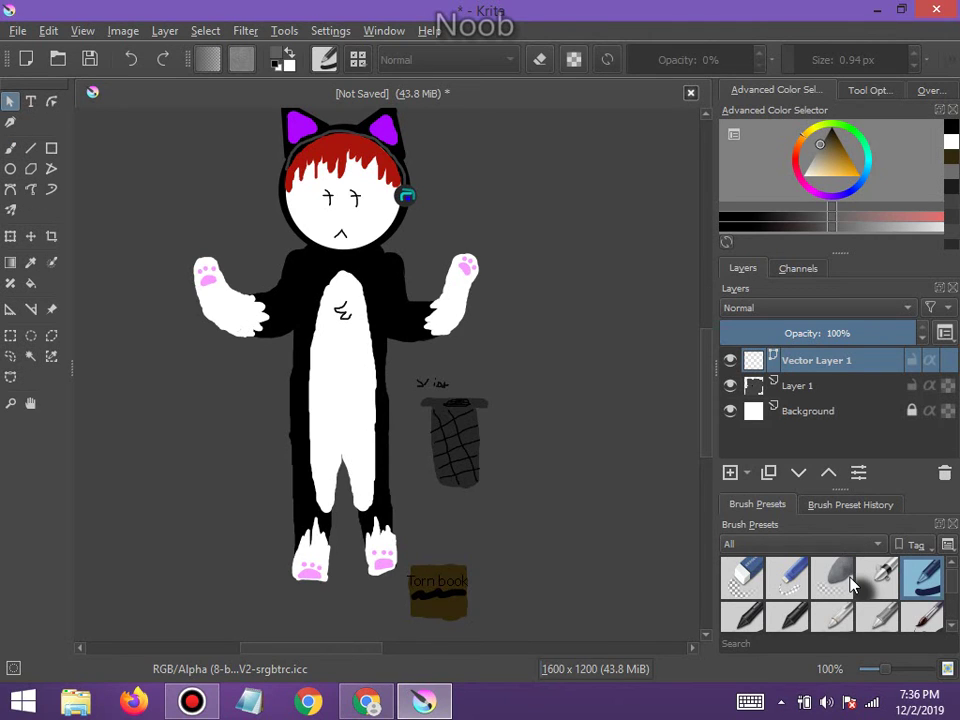
pyautogui.moveTo(850, 585)
pyautogui.scroll(2, 405, 438)
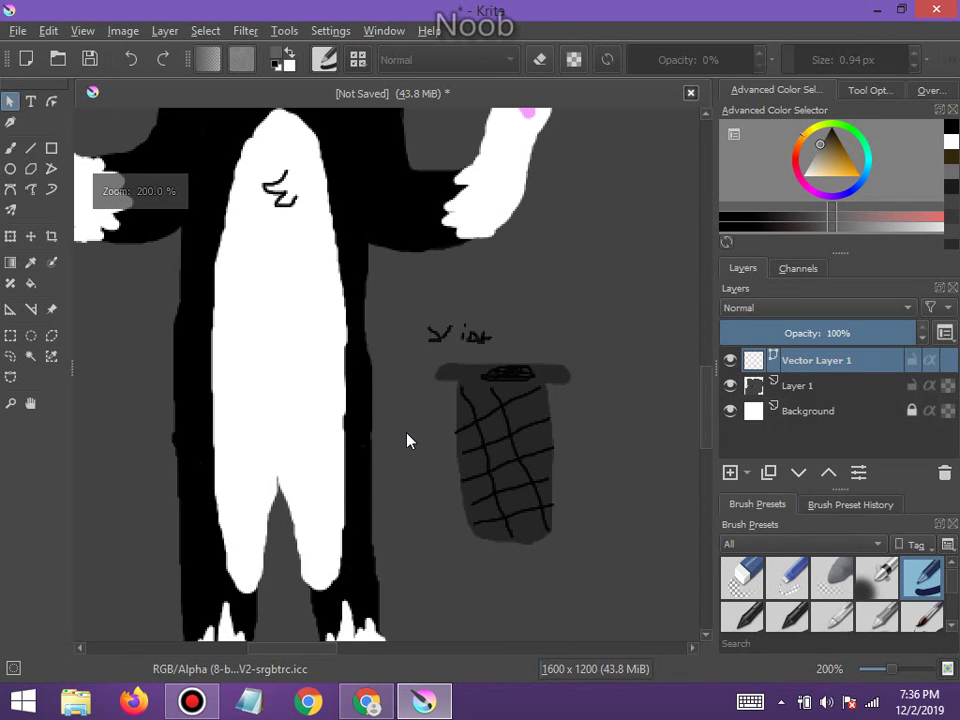
pyautogui.scroll(-3, 402, 435)
pyautogui.scroll(2, 402, 435)
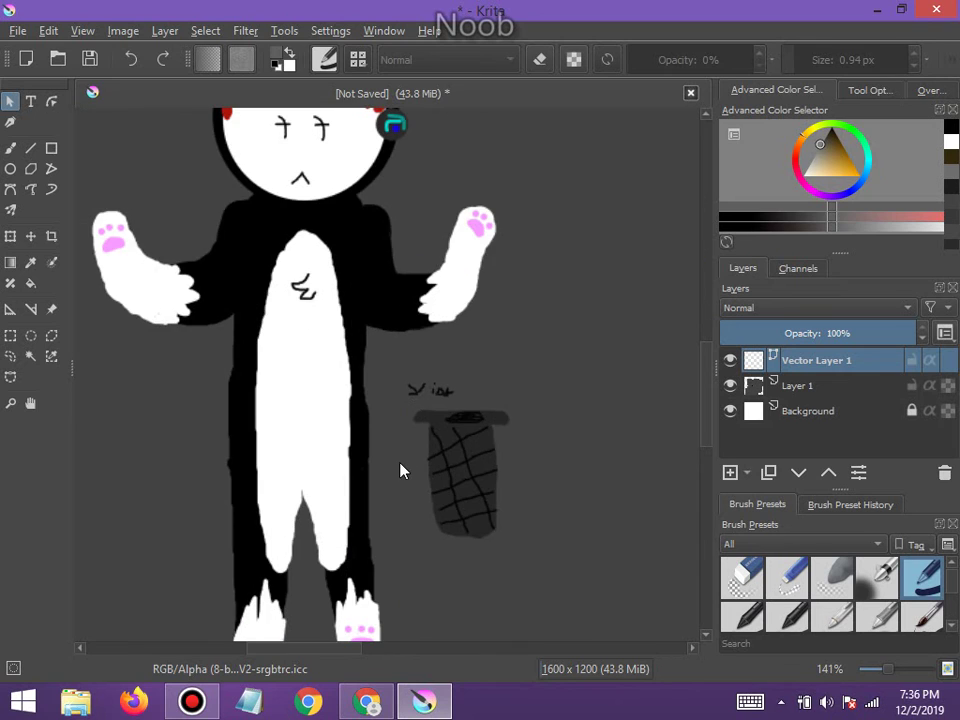
pyautogui.scroll(-2, 401, 469)
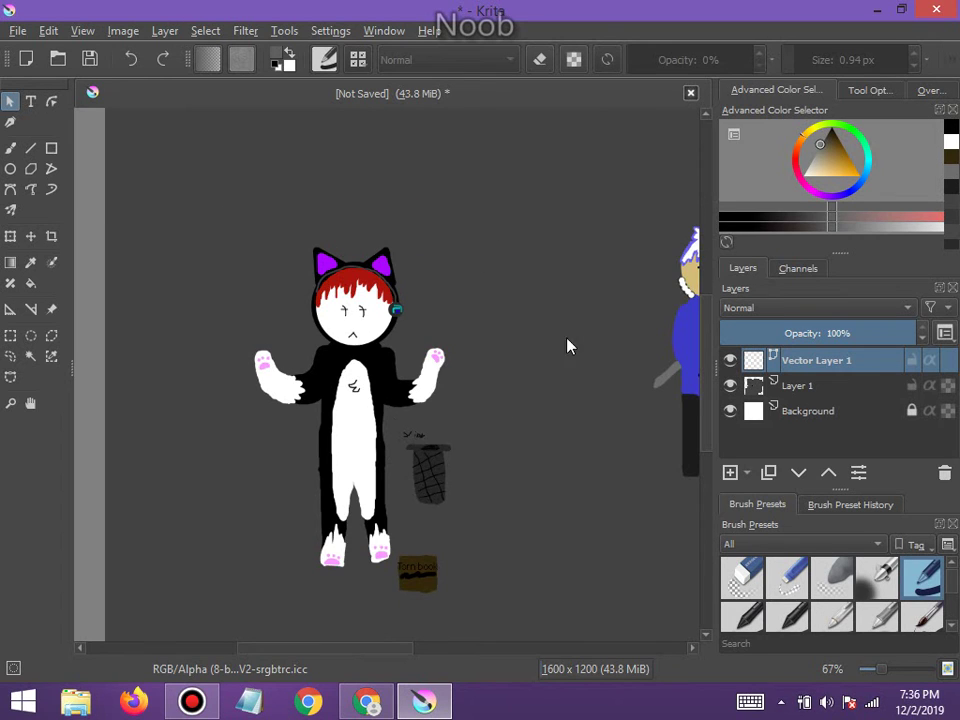
# Paint a curved black tail rising from the cat onesie's side toward the bin on Layer 1, using the freehand brush at 5.18 px
pyautogui.moveTo(827, 163); pyautogui.dragTo(828, 132)
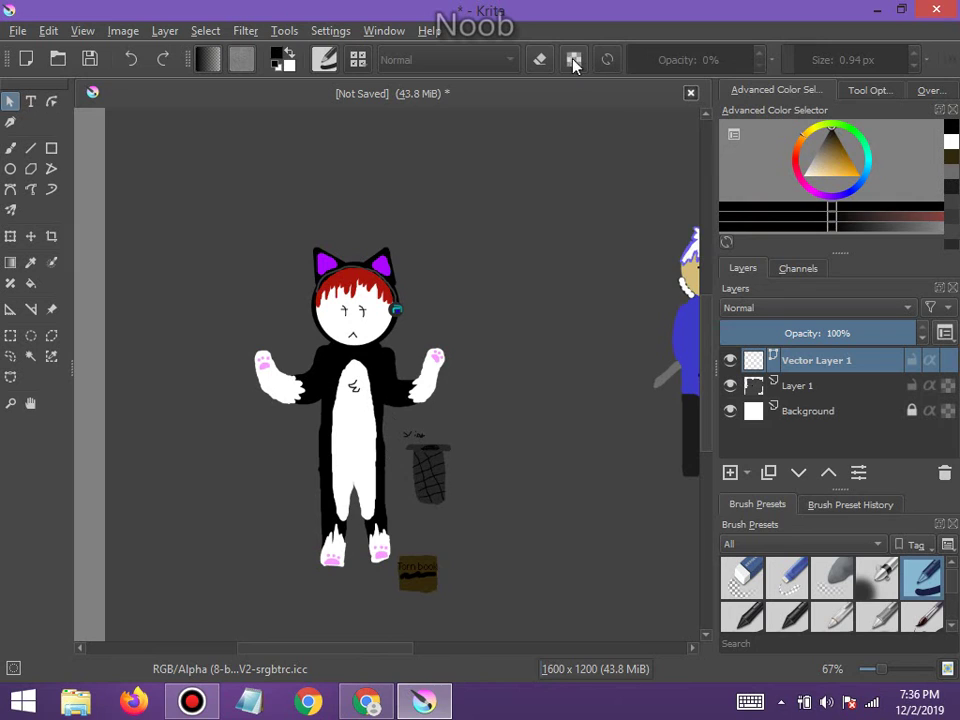
pyautogui.click(10, 147)
pyautogui.click(812, 385)
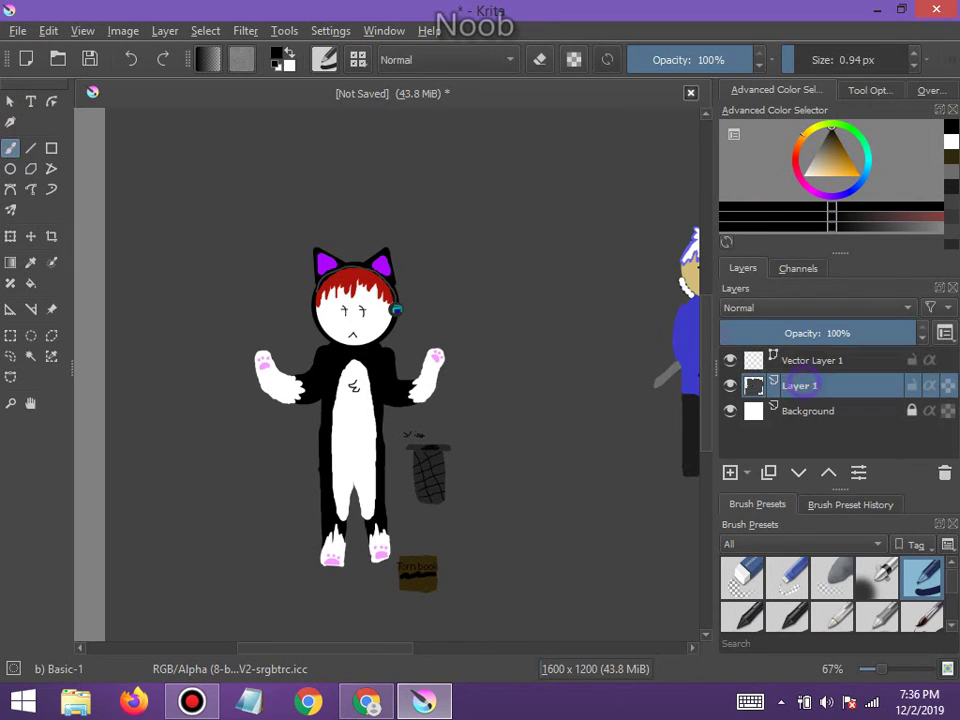
pyautogui.click(803, 58)
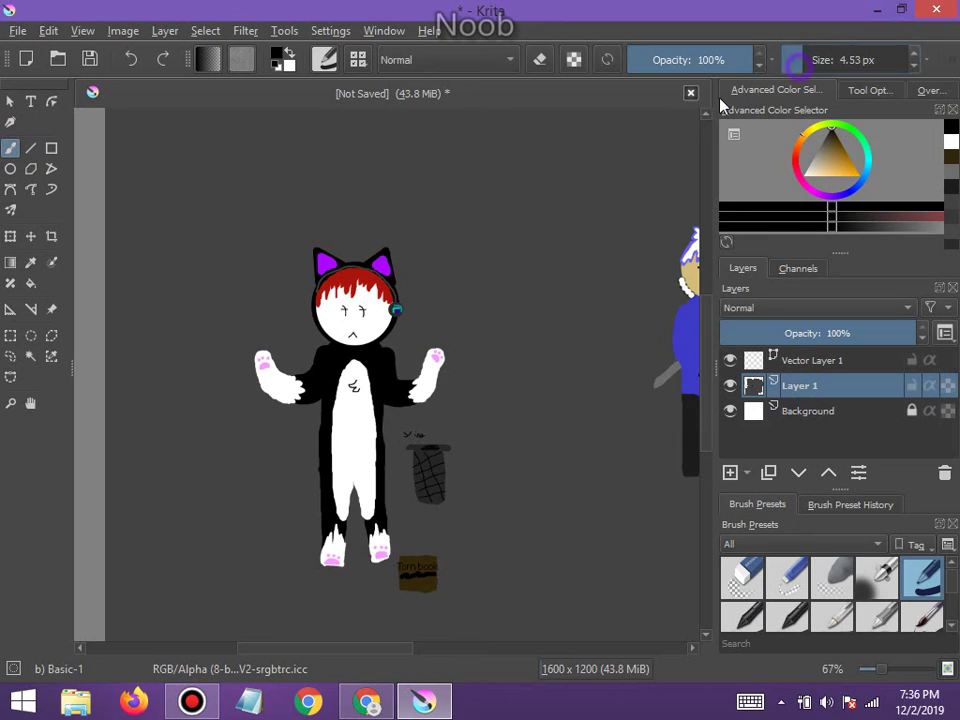
pyautogui.scroll(1, 390, 480)
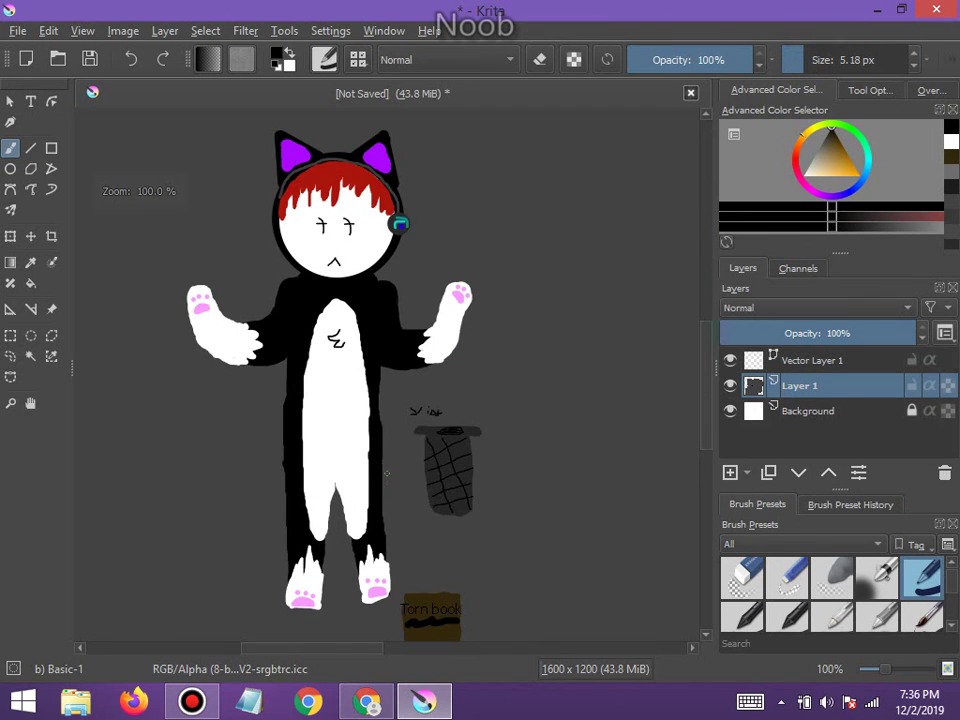
pyautogui.scroll(2, 386, 474)
pyautogui.moveTo(374, 456)
pyautogui.mouseDown()
pyautogui.moveTo(386, 460)
pyautogui.moveTo(405, 443)
pyautogui.moveTo(421, 385)
pyautogui.moveTo(414, 347)
pyautogui.mouseUp()
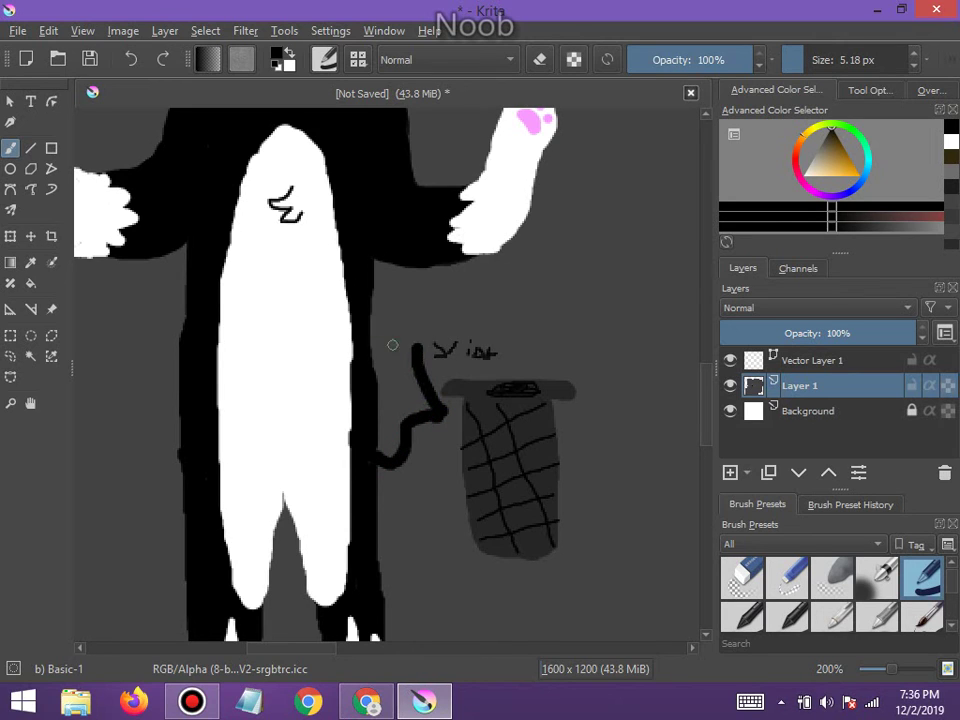
pyautogui.click(127, 60)
pyautogui.moveTo(379, 478)
pyautogui.mouseDown()
pyautogui.moveTo(402, 443)
pyautogui.moveTo(414, 328)
pyautogui.moveTo(424, 323)
pyautogui.moveTo(406, 437)
pyautogui.mouseUp()
pyautogui.moveTo(379, 476); pyautogui.dragTo(404, 418)
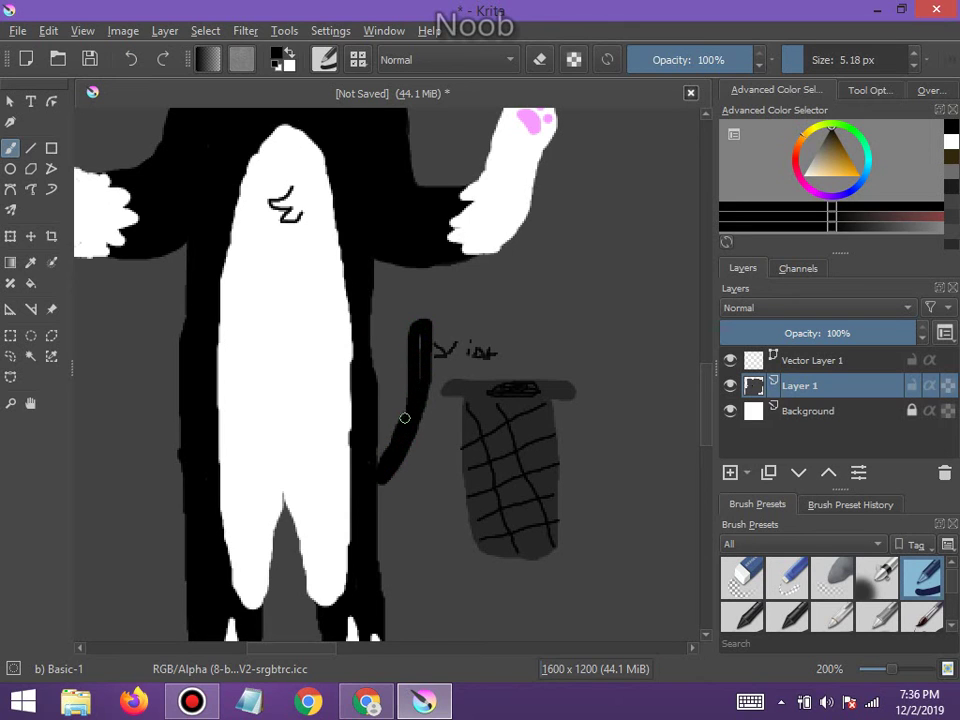
pyautogui.scroll(4, 411, 437)
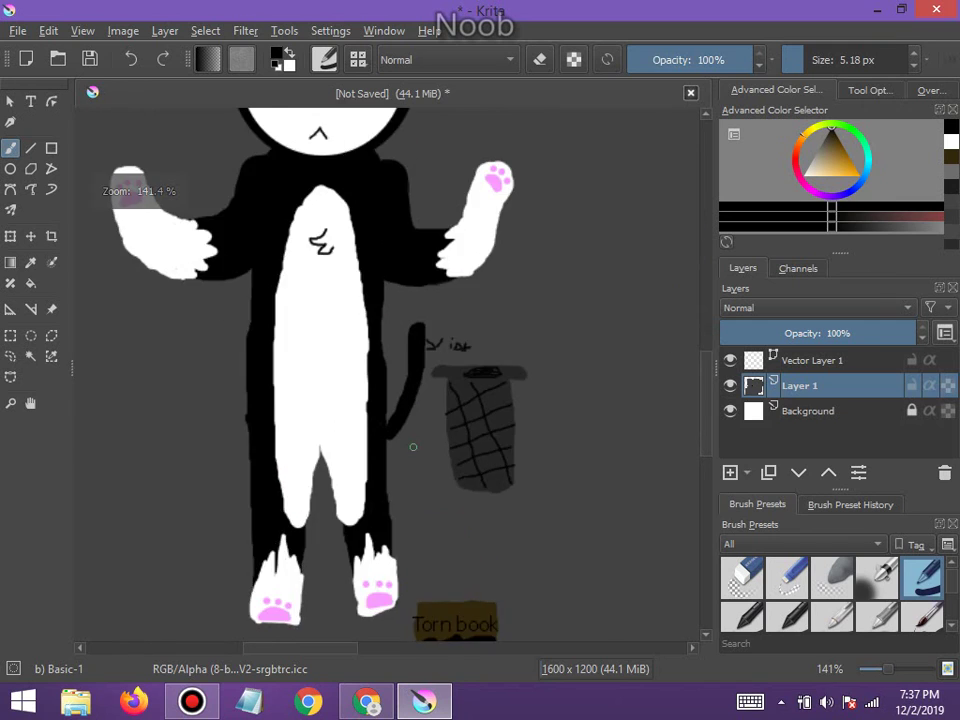
pyautogui.moveTo(403, 381); pyautogui.dragTo(375, 417)
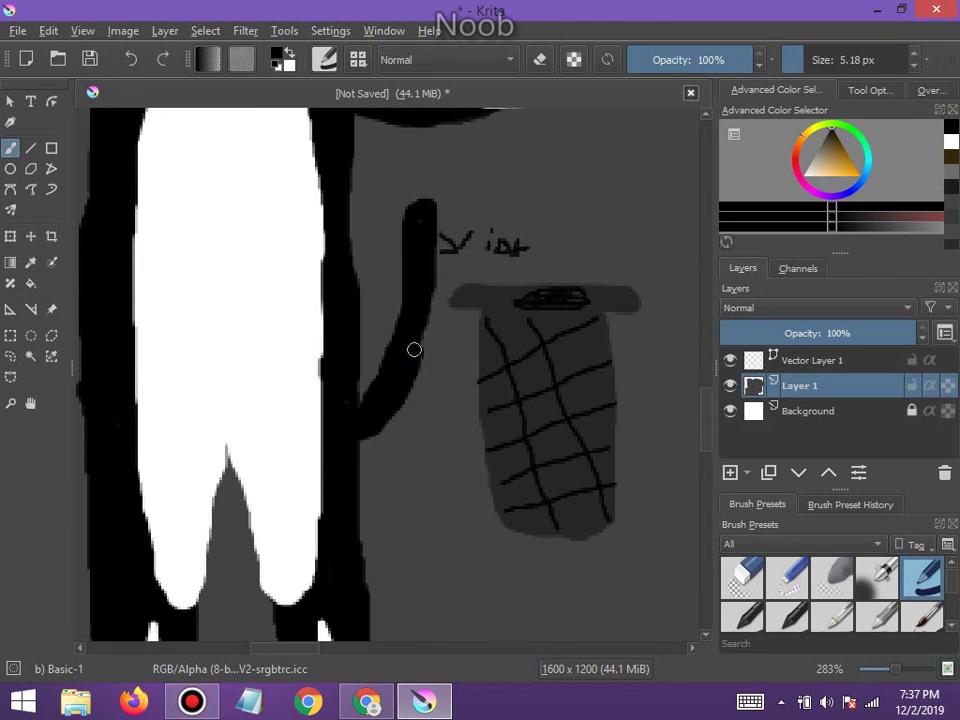
# Paint the tip of the cat onesie's tail solid pink with the 5.18 px brush
pyautogui.scroll(-6, 428, 219)
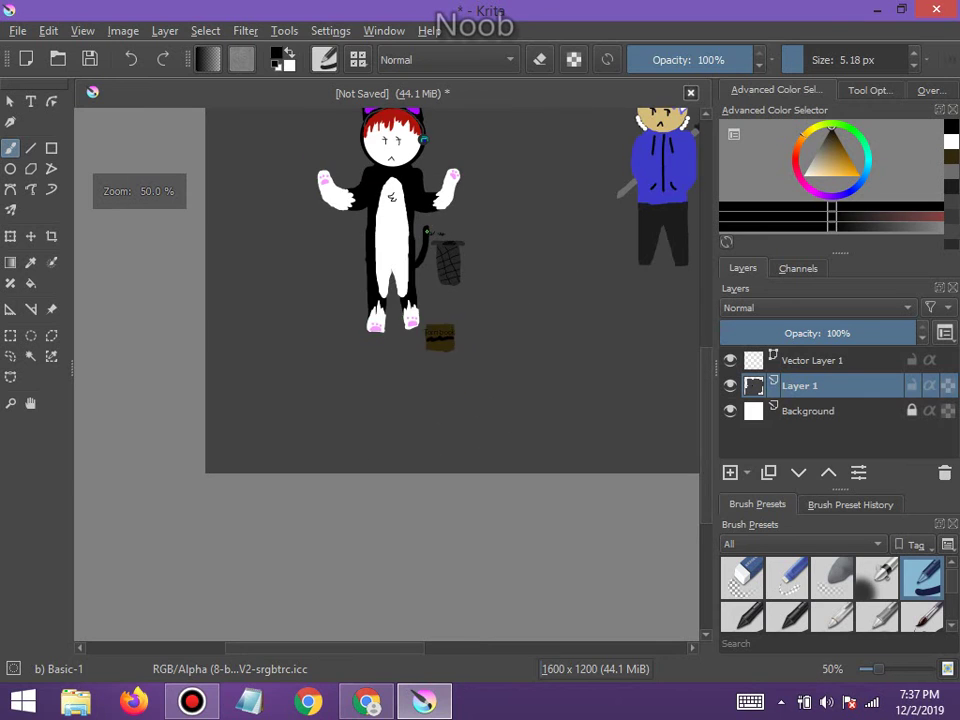
pyautogui.scroll(6, 432, 189)
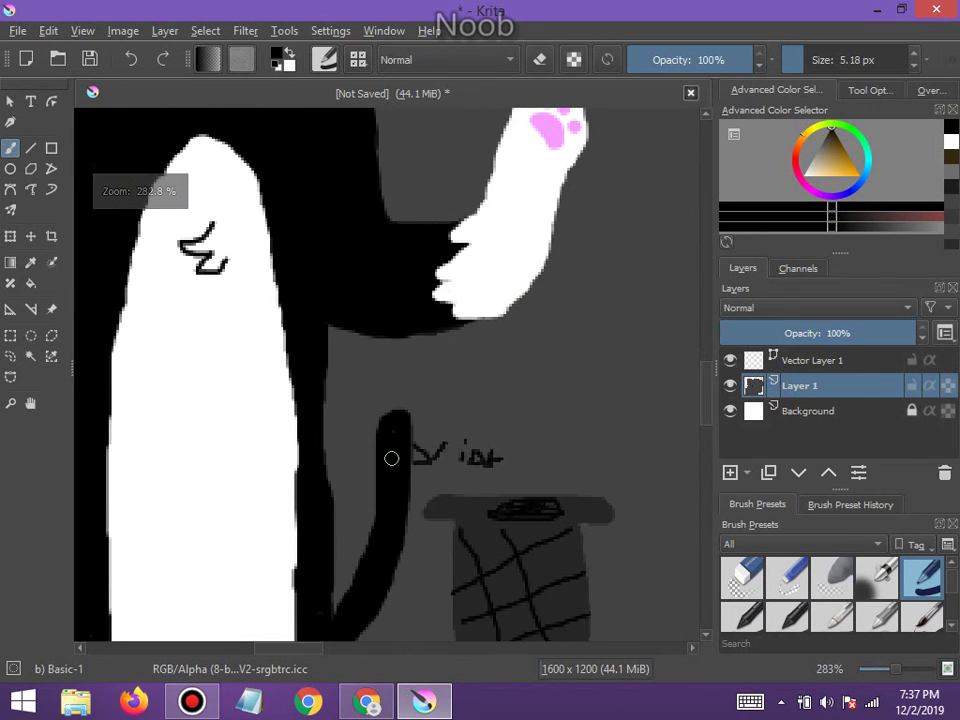
pyautogui.click(812, 195)
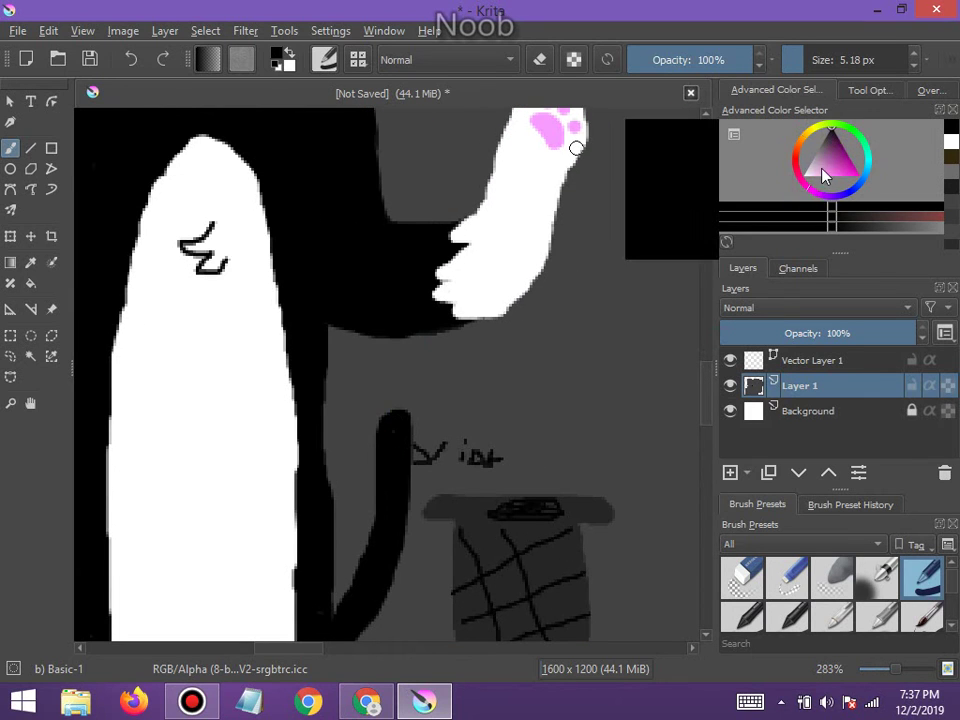
pyautogui.moveTo(826, 179); pyautogui.dragTo(829, 176)
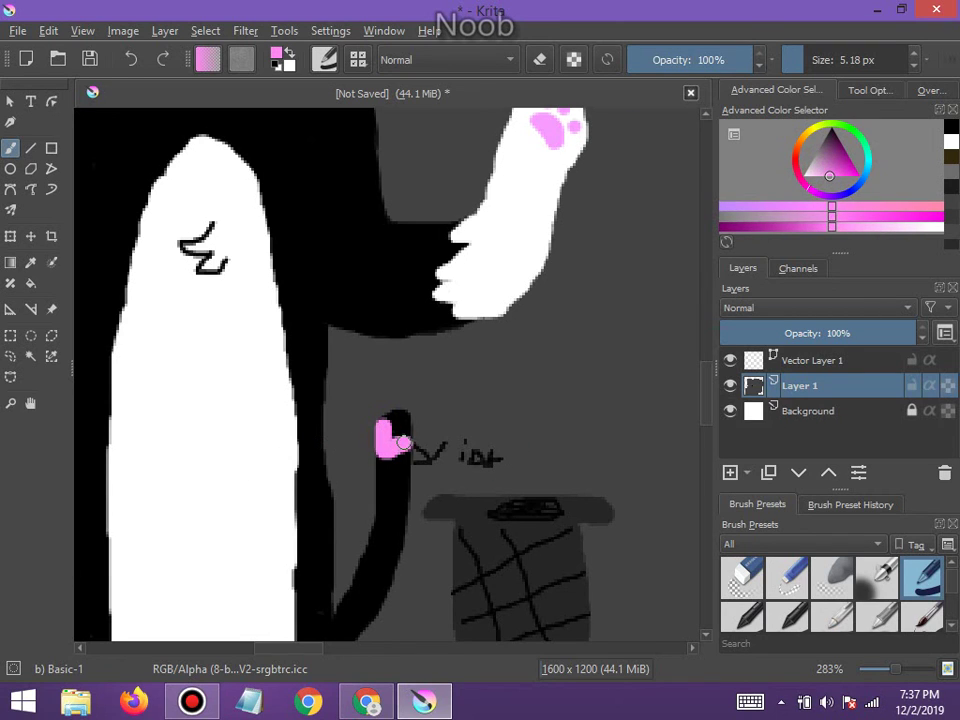
pyautogui.moveTo(403, 442); pyautogui.dragTo(405, 420)
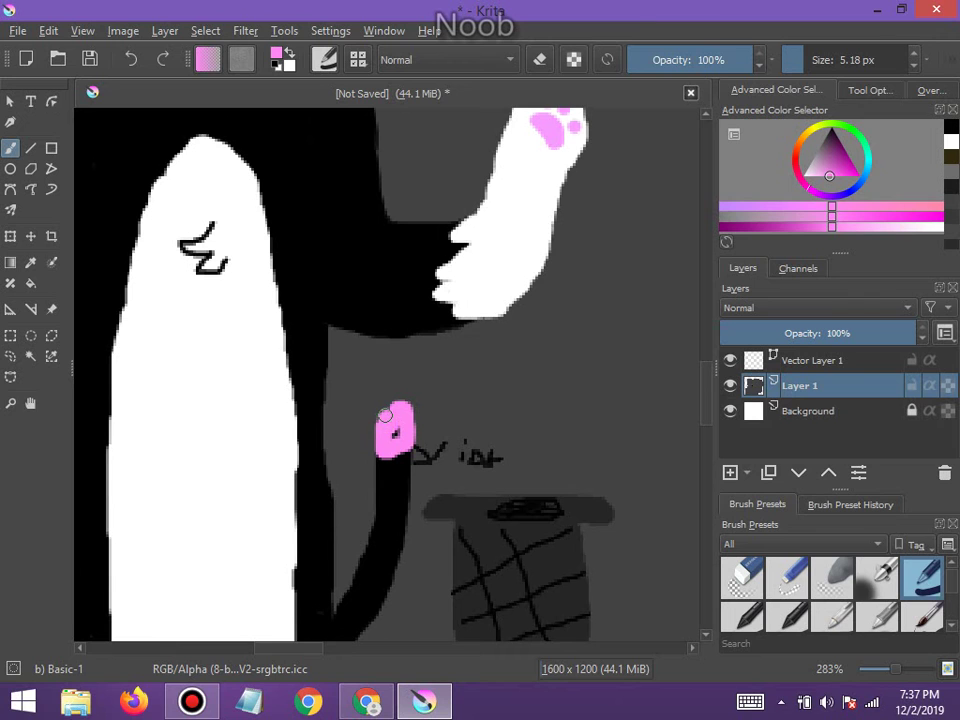
pyautogui.press('1')
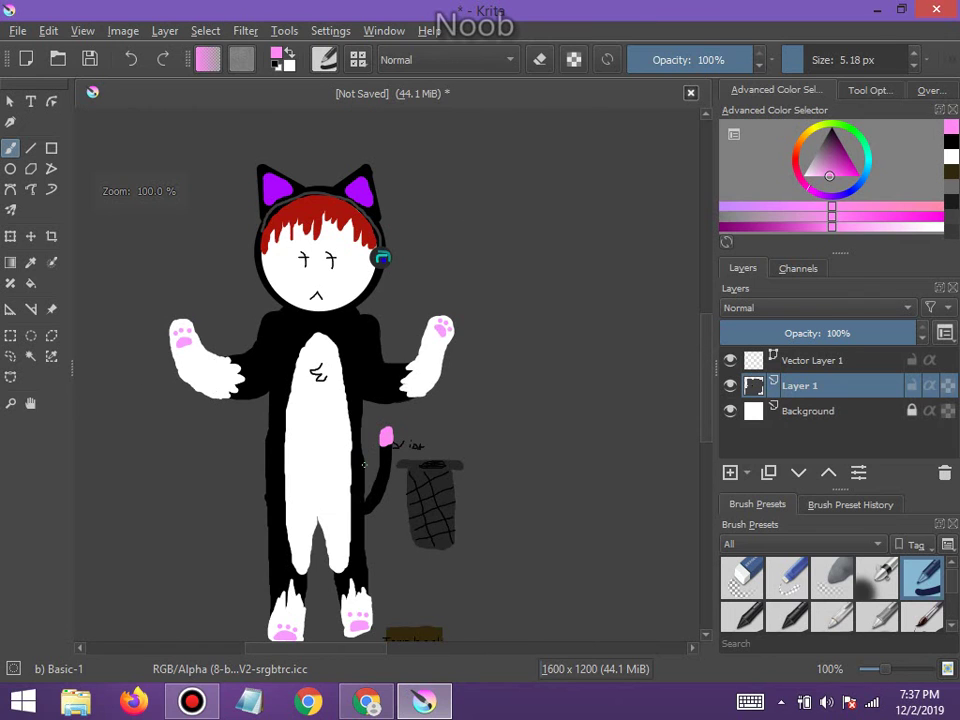
# Undo the pink paint on the cat onesie's tail tip and repaint the tip white with the 5.18 px brush
pyautogui.scroll(-2, 363, 463)
pyautogui.scroll(4, 370, 468)
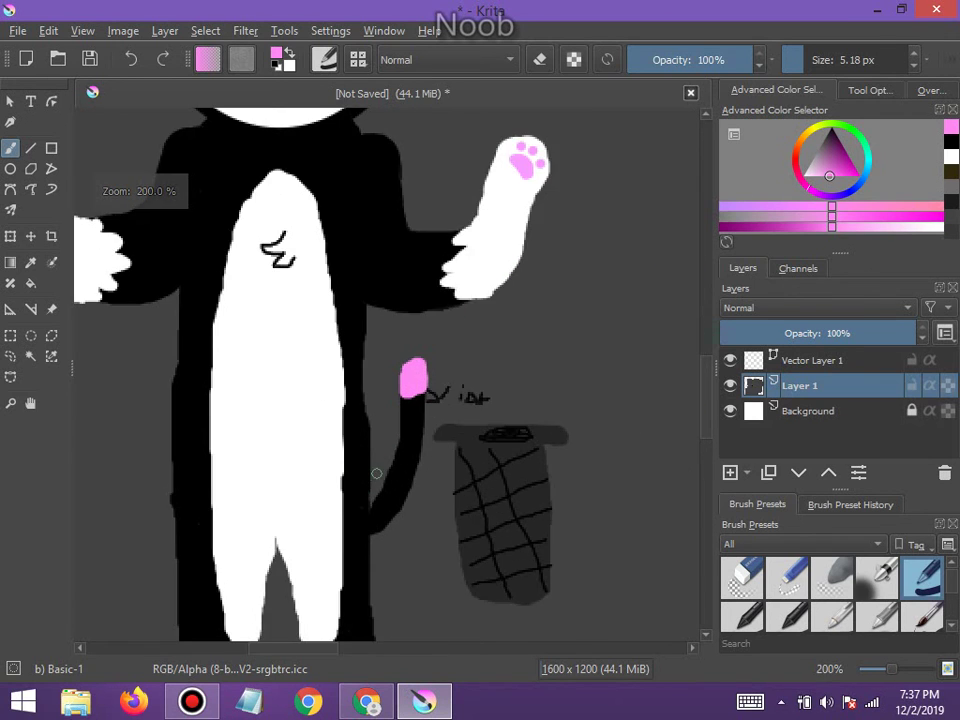
pyautogui.scroll(-4, 376, 473)
pyautogui.scroll(5, 407, 487)
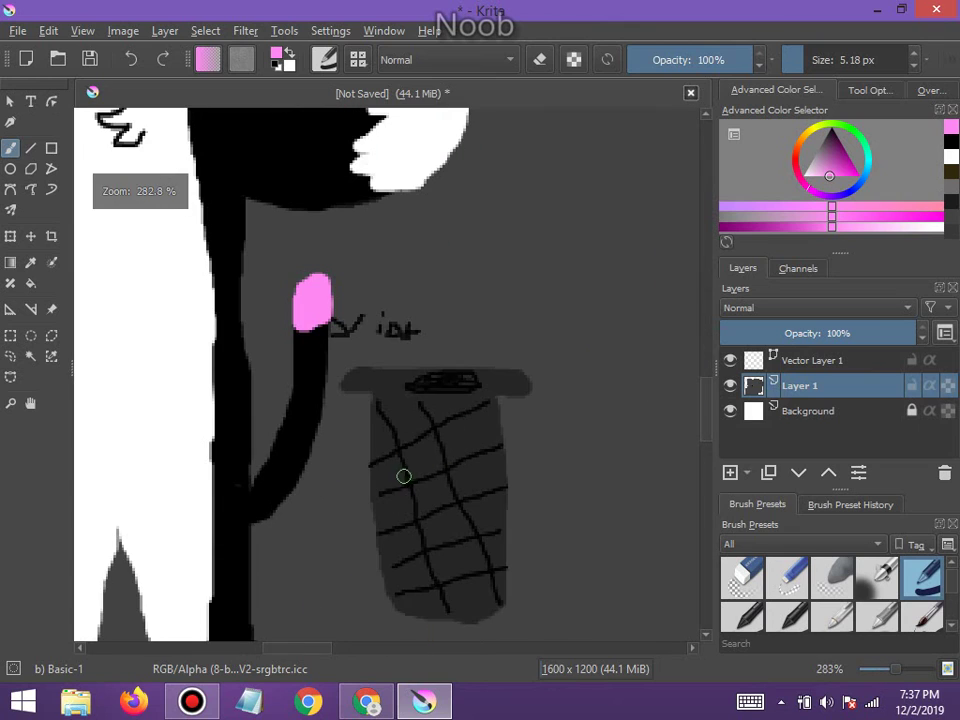
pyautogui.click(130, 59)
pyautogui.moveTo(826, 173); pyautogui.dragTo(803, 177)
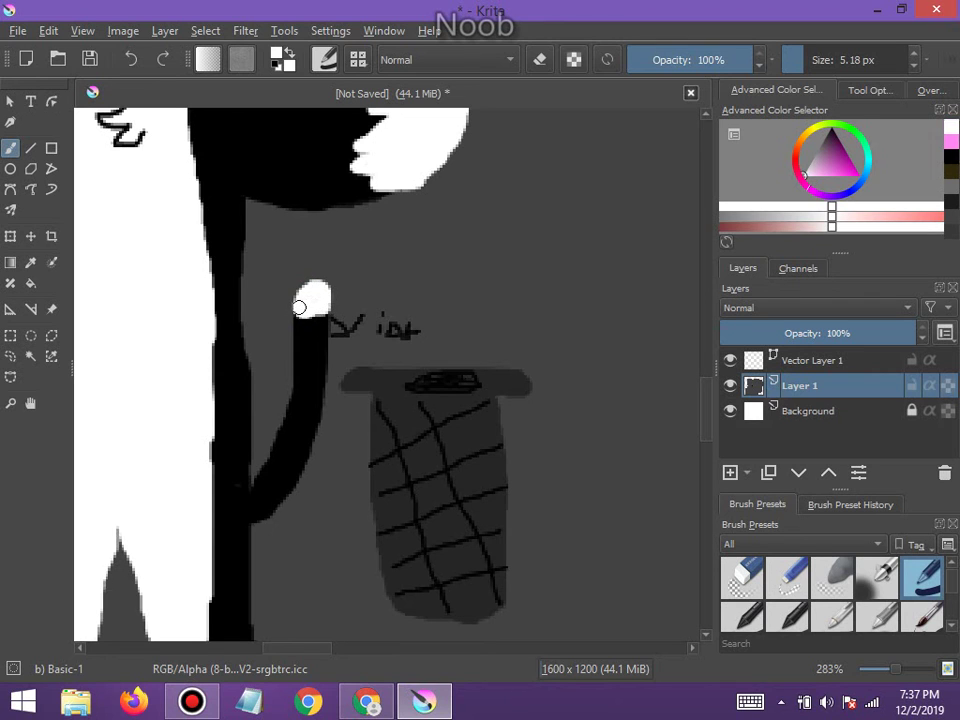
# Extend the white tip slightly further down the black tail and even out its lower edge
pyautogui.scroll(-6, 305, 310)
pyautogui.scroll(6, 278, 323)
pyautogui.scroll(1, 278, 323)
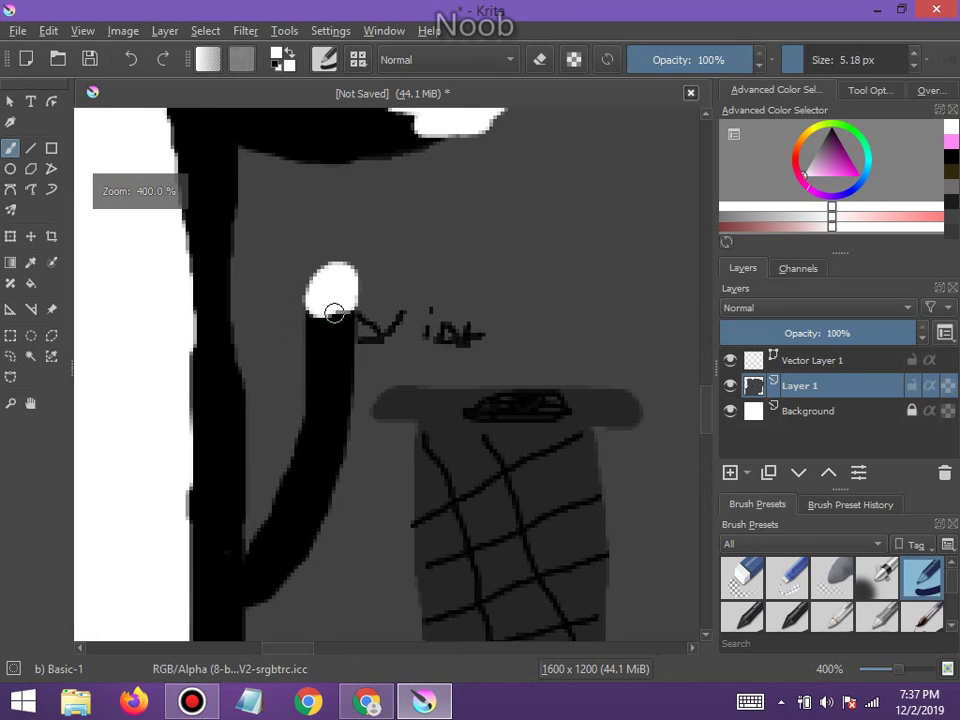
pyautogui.moveTo(321, 314); pyautogui.dragTo(331, 319)
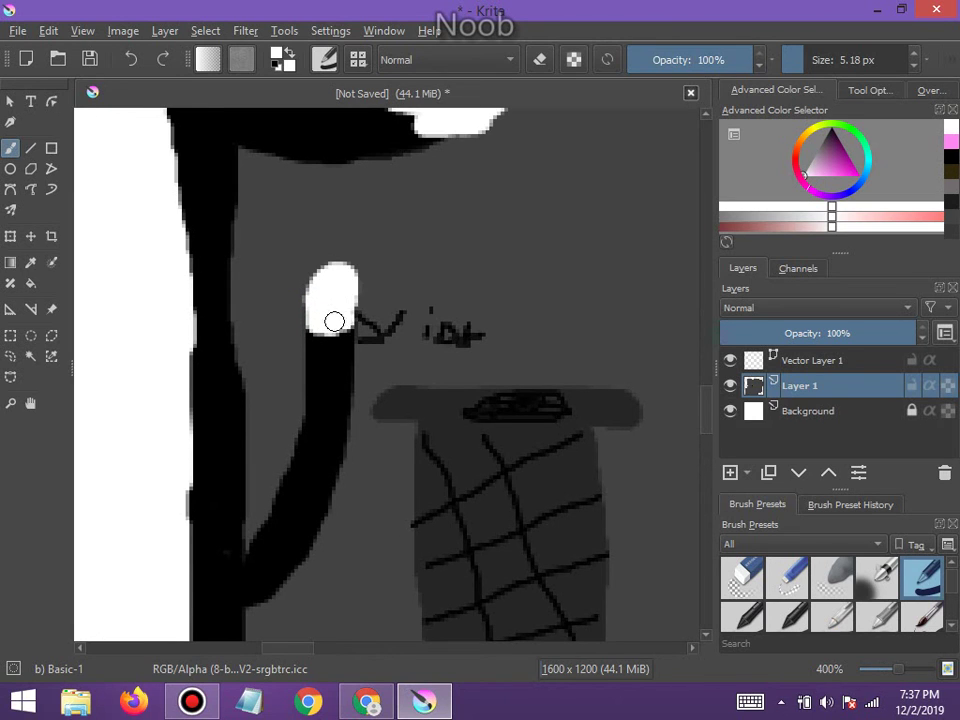
# Examine the full canvas at several magnifications, comparing the cat onesie character, bin, book and hoodie character for unfinished parts
pyautogui.scroll(-8, 334, 321)
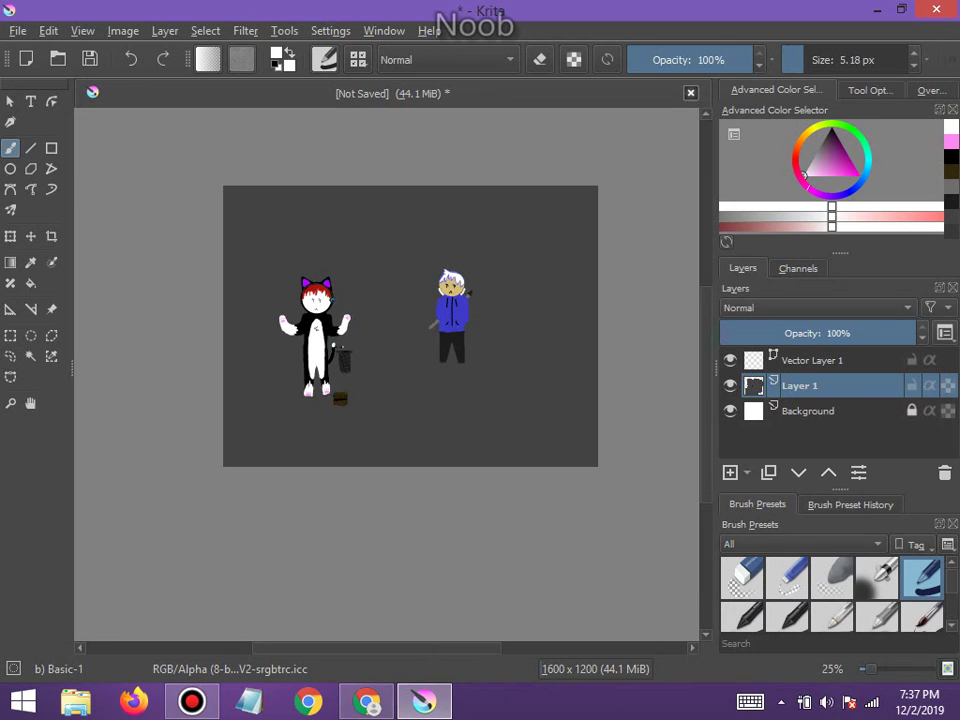
pyautogui.scroll(3, 397, 297)
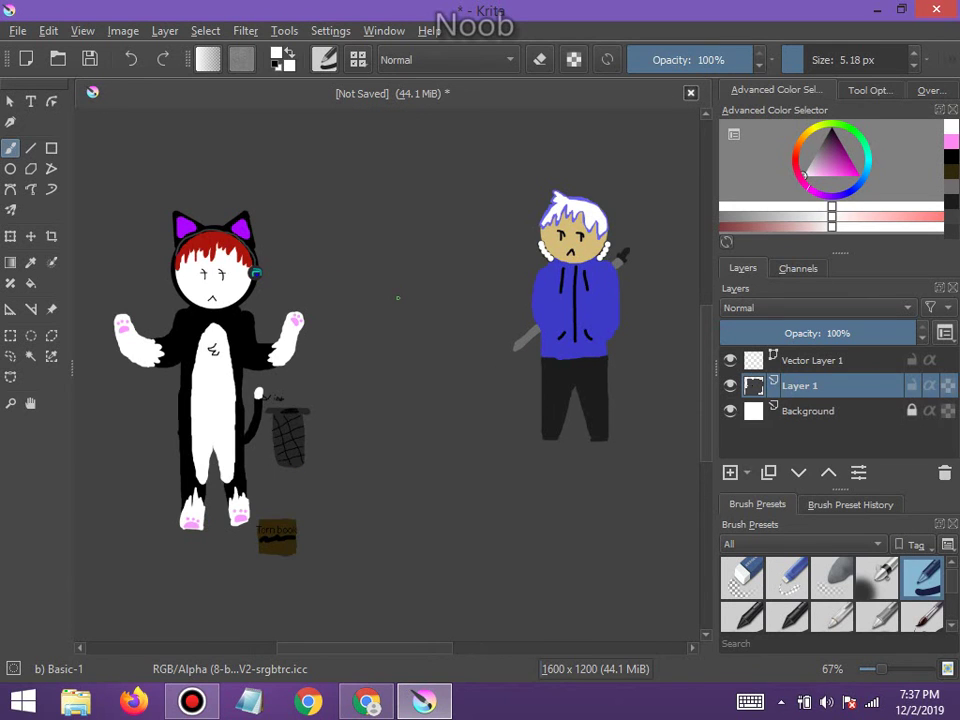
pyautogui.scroll(1, 398, 300)
pyautogui.scroll(-1, 402, 308)
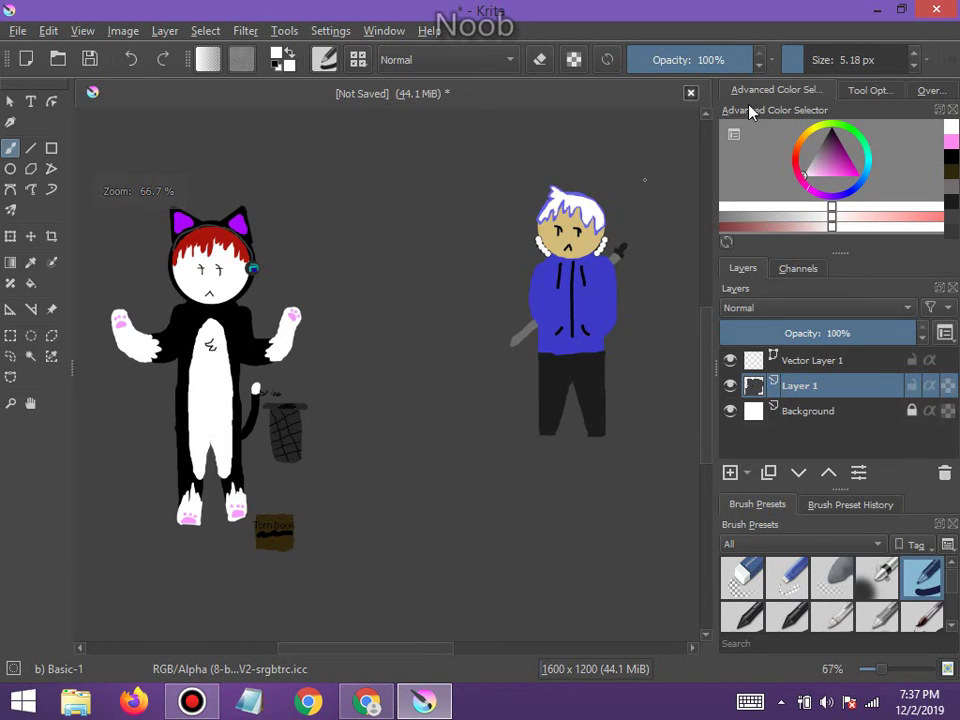
pyautogui.click(818, 133)
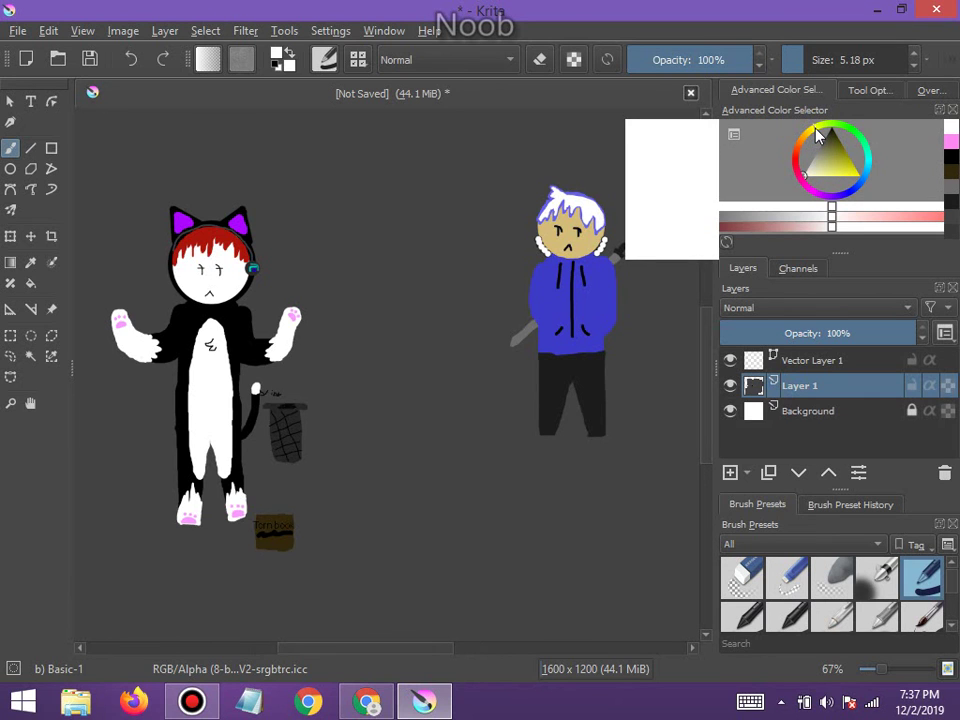
pyautogui.scroll(3, 276, 430)
pyautogui.scroll(-5, 276, 430)
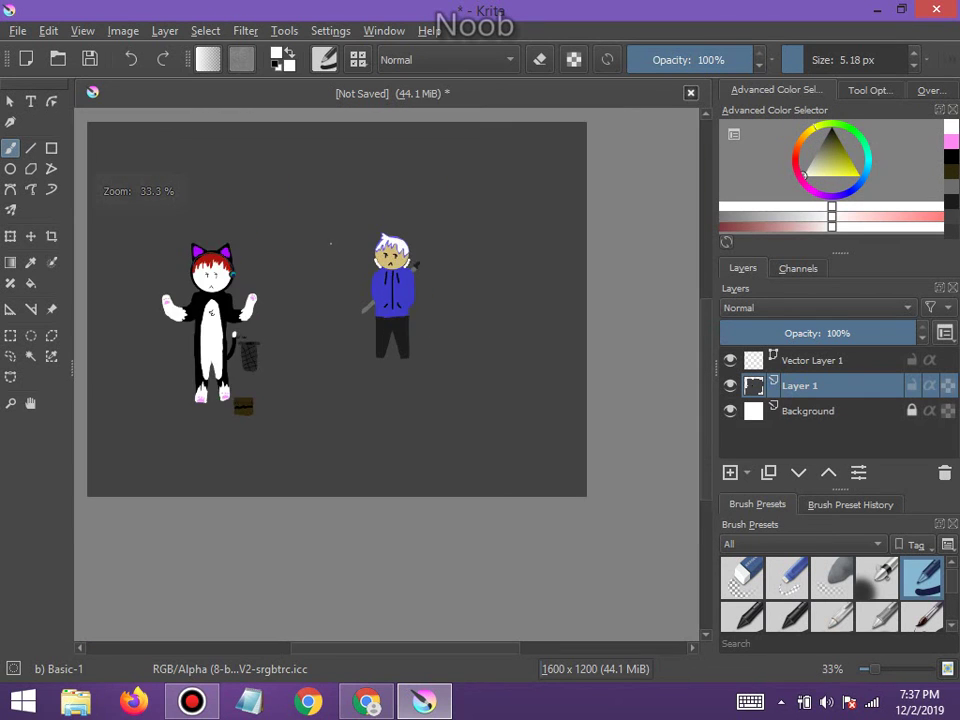
pyautogui.scroll(-1, 330, 243)
pyautogui.scroll(5, 321, 197)
pyautogui.scroll(-5, 317, 163)
pyautogui.scroll(-1, 306, 171)
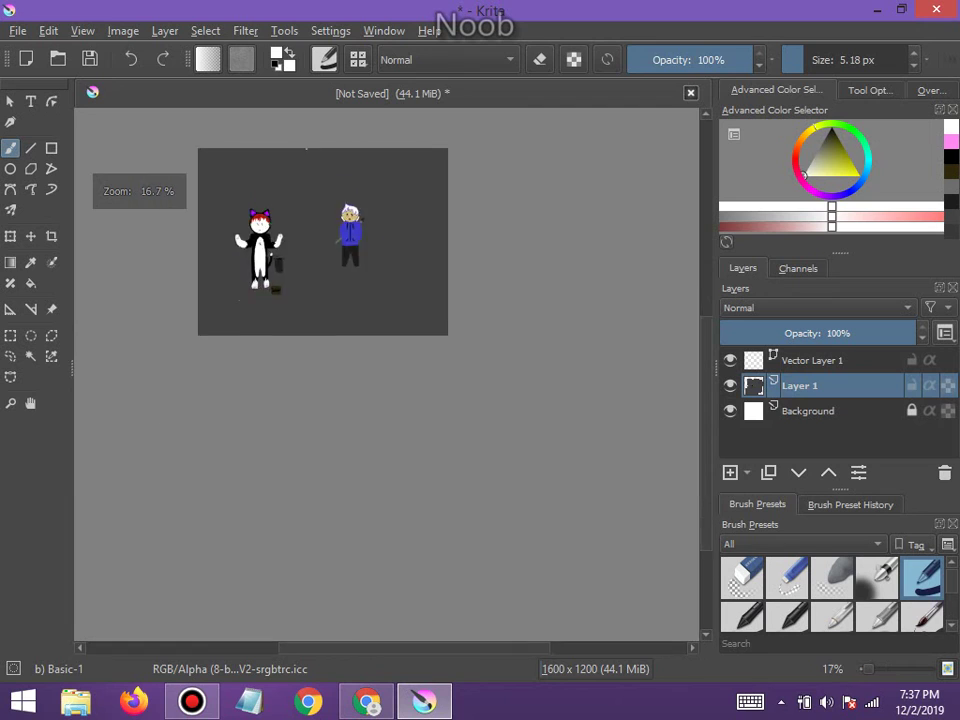
pyautogui.scroll(6, 306, 148)
pyautogui.scroll(-6, 300, 189)
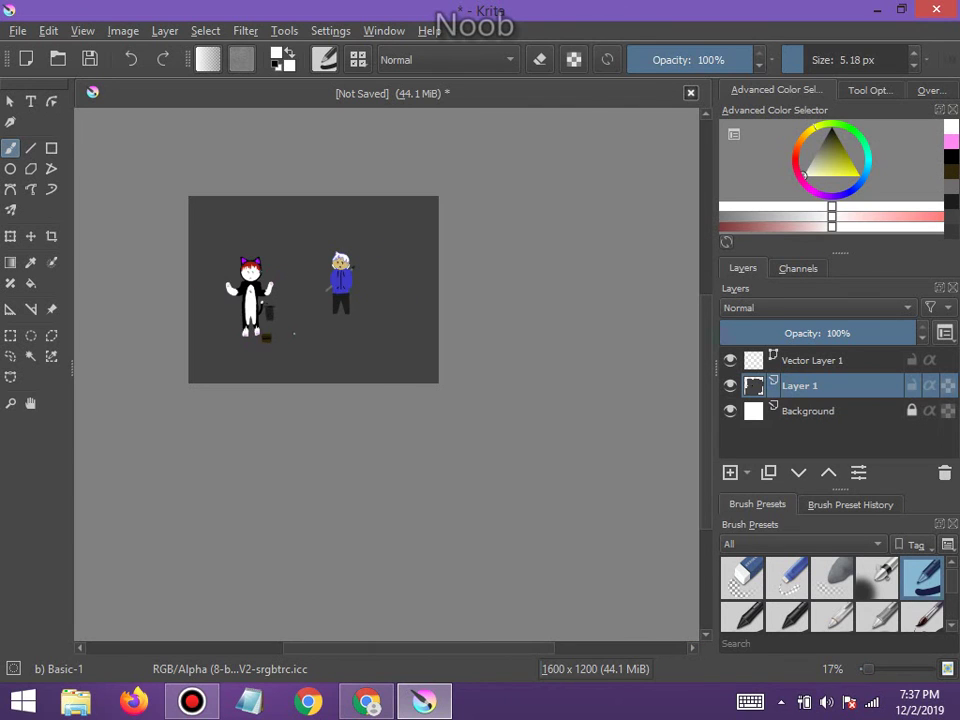
pyautogui.scroll(3, 286, 317)
pyautogui.scroll(1, 253, 300)
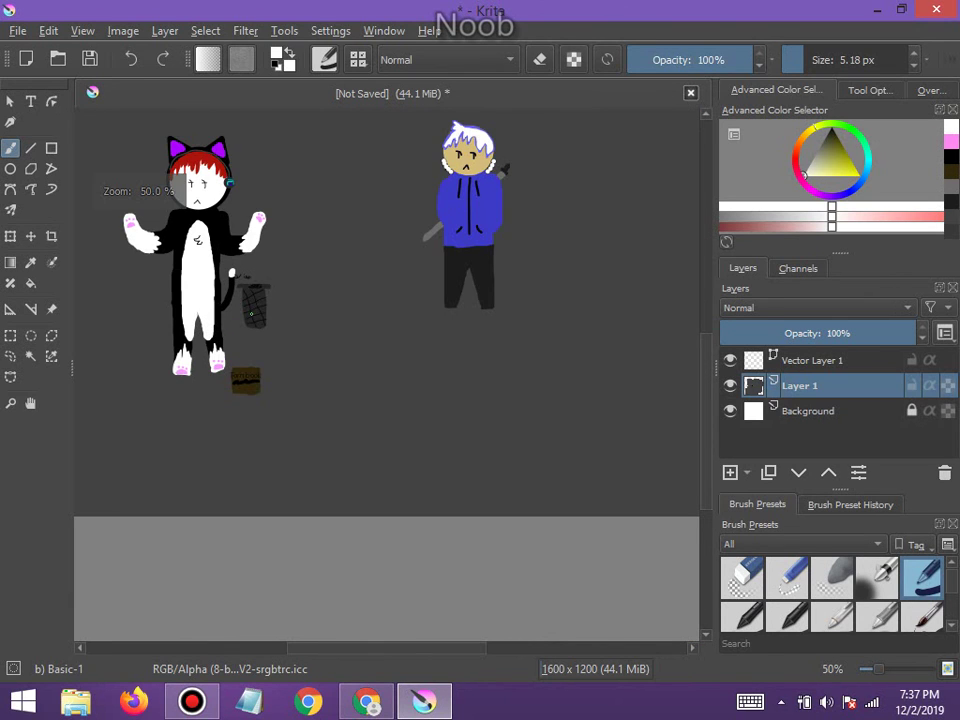
pyautogui.scroll(-6, 366, 403)
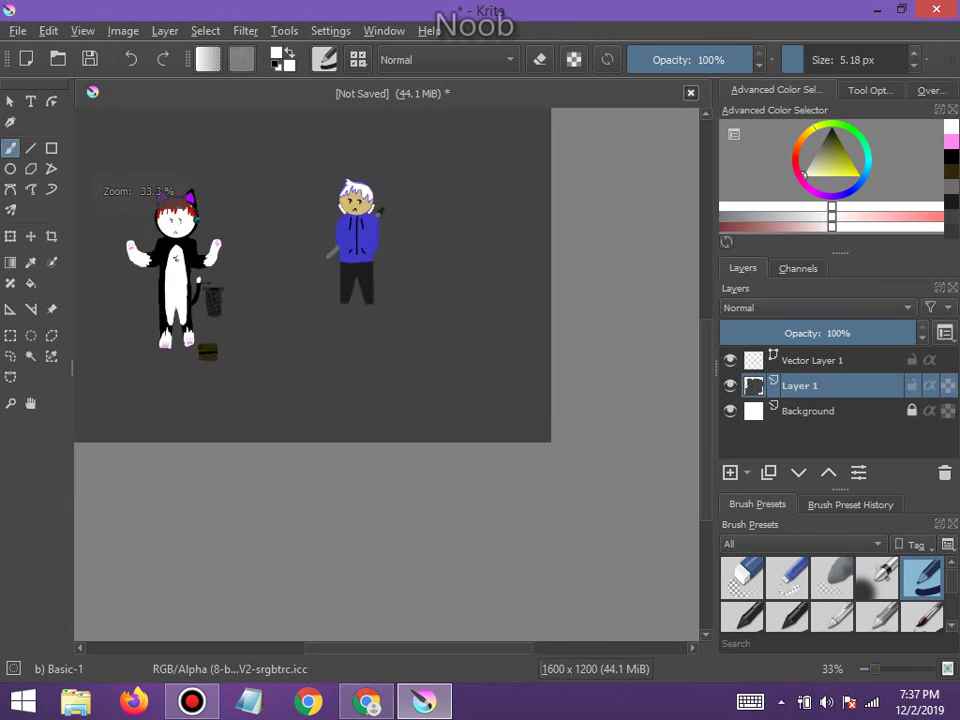
pyautogui.scroll(7, 195, 215)
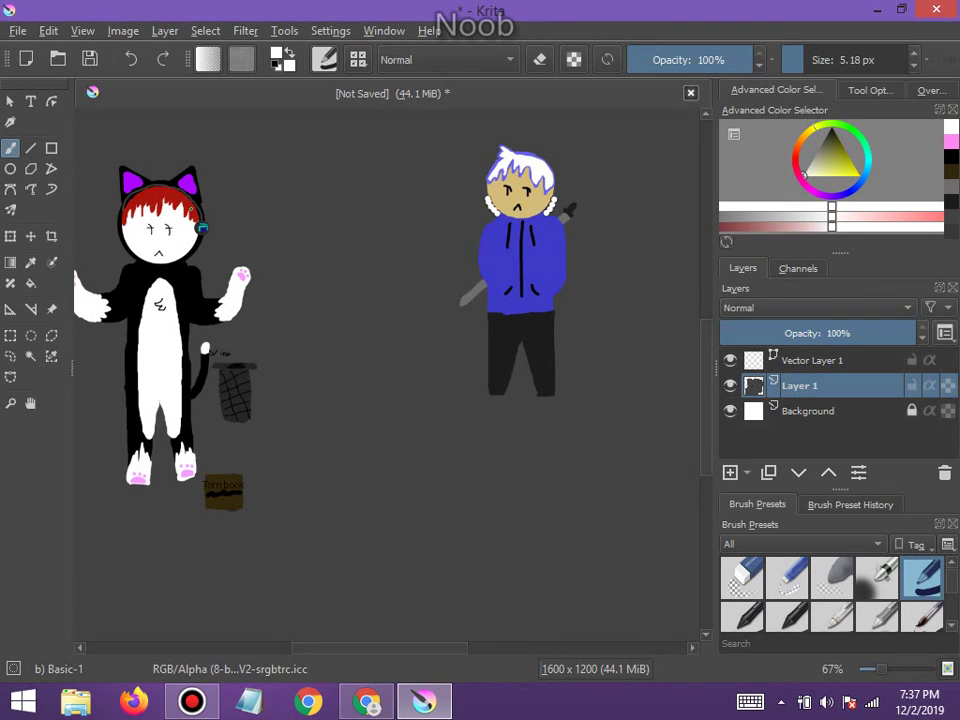
# Hand-letter a slanting black "UHH" in the empty space between the two characters with the 5.18 px brush
pyautogui.click(826, 146)
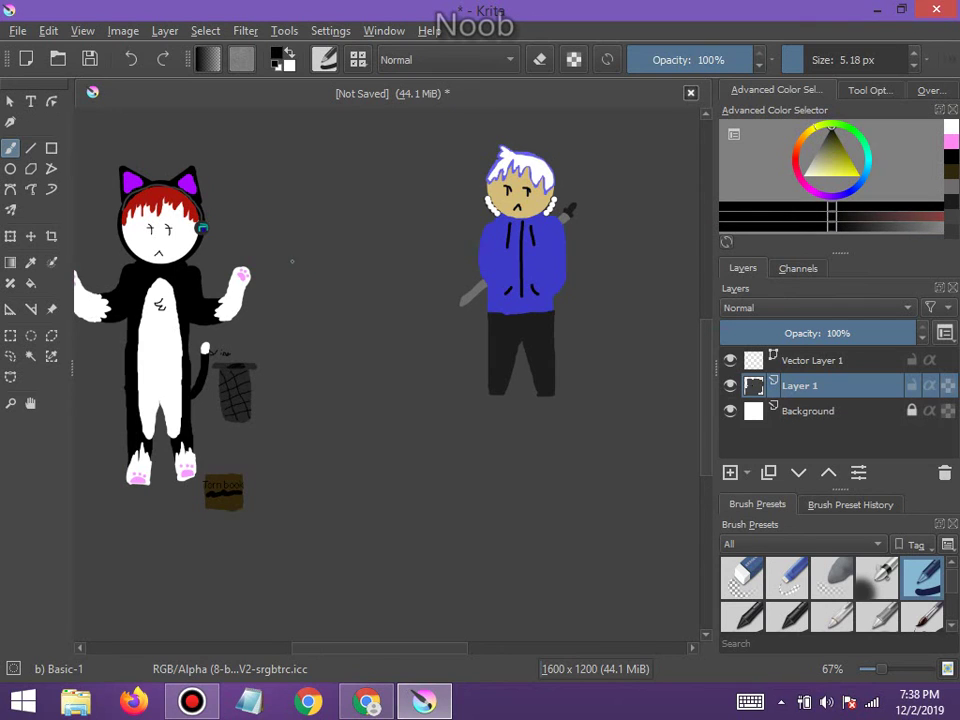
pyautogui.moveTo(318, 237); pyautogui.dragTo(321, 238)
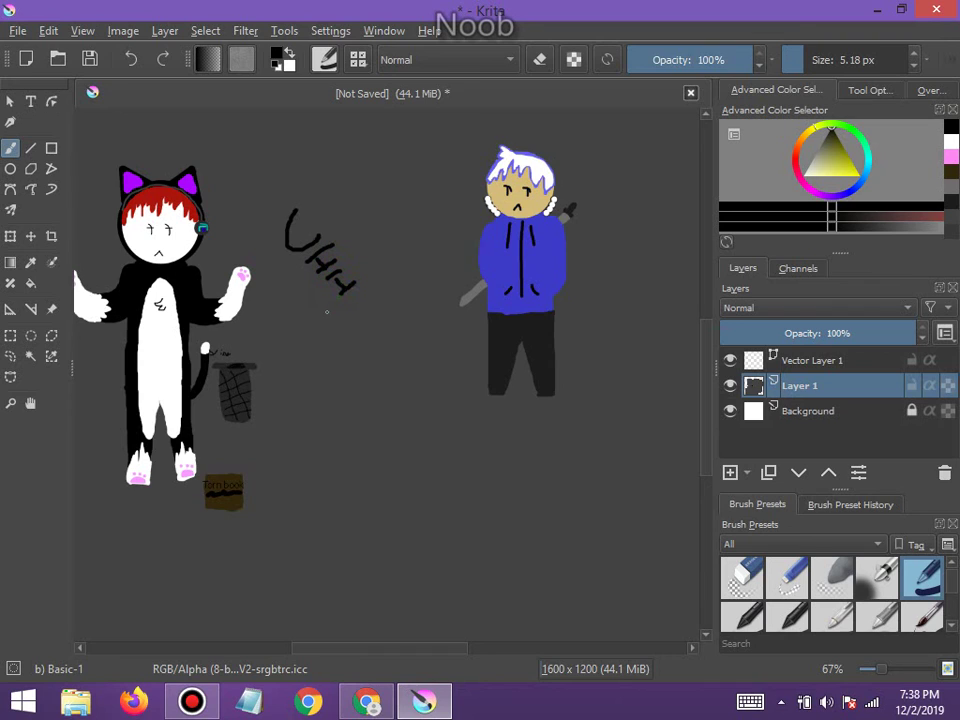
# Add a text object below the "UHH" lettering and replace its placeholder with "i will finish it later i have school I~I"
pyautogui.click(29, 101)
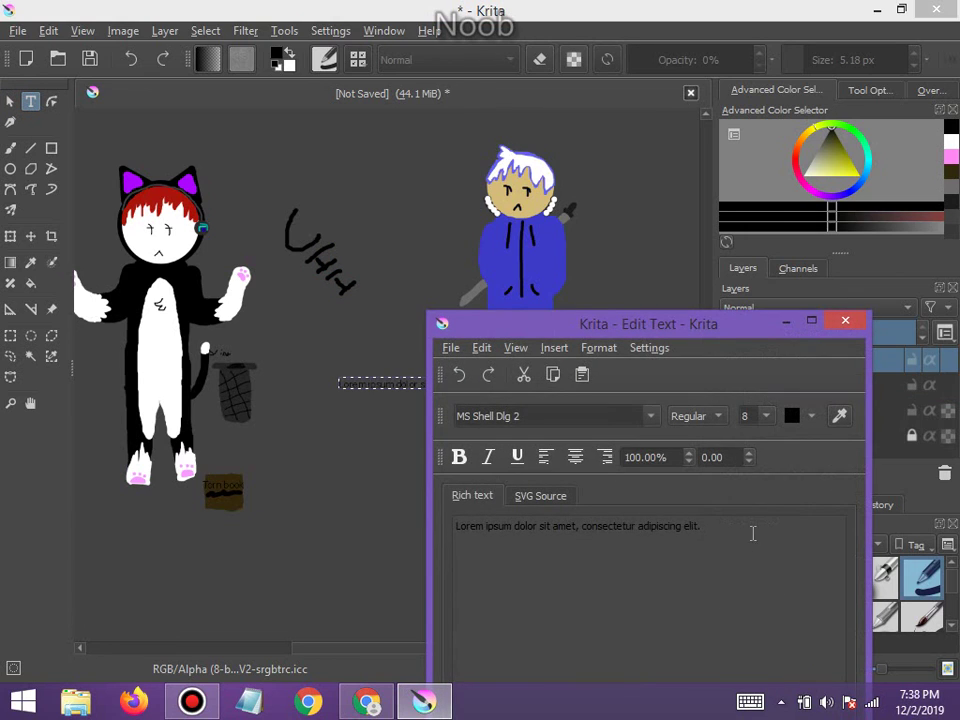
pyautogui.moveTo(740, 532); pyautogui.dragTo(450, 526)
pyautogui.click(448, 530)
pyautogui.press('BackSpace')
pyautogui.press('BackSpace')
pyautogui.press('BackSpace')
pyautogui.press('BackSpace')
pyautogui.press('BackSpace')
pyautogui.press('BackSpace')
pyautogui.press('BackSpace')
pyautogui.press('BackSpace')
pyautogui.press('BackSpace')
pyautogui.press('BackSpace')
pyautogui.press('BackSpace')
pyautogui.press('BackSpace')
pyautogui.press('BackSpace')
pyautogui.press('BackSpace')
pyautogui.press('BackSpace')
pyautogui.press('BackSpace')
pyautogui.press('BackSpace')
pyautogui.press('BackSpace')
pyautogui.press('BackSpace')
pyautogui.press('BackSpace')
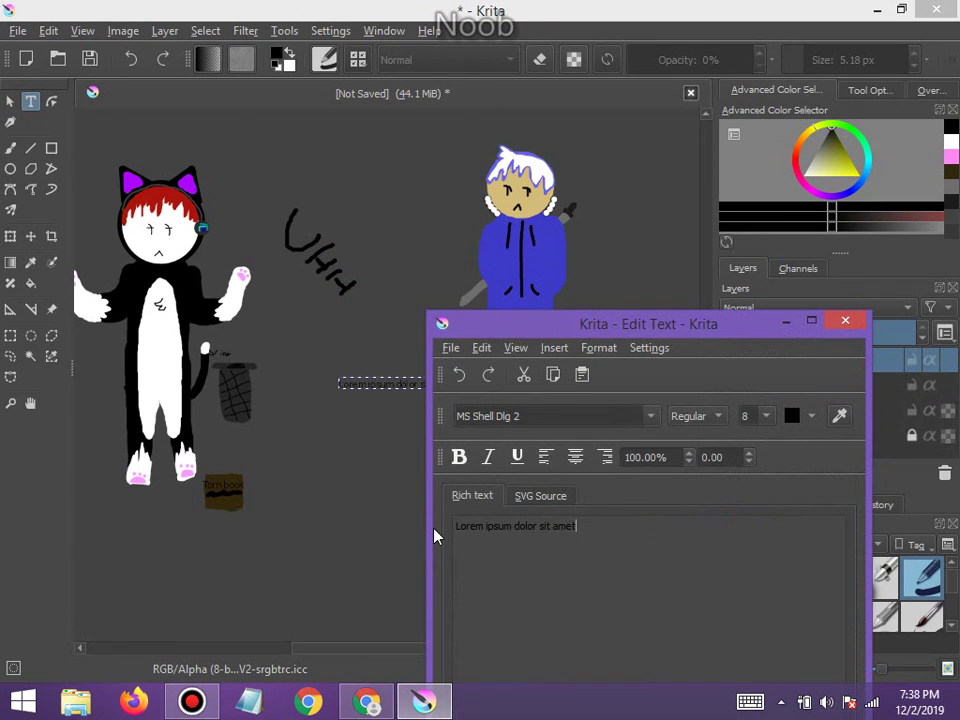
pyautogui.write('i will finish it later')
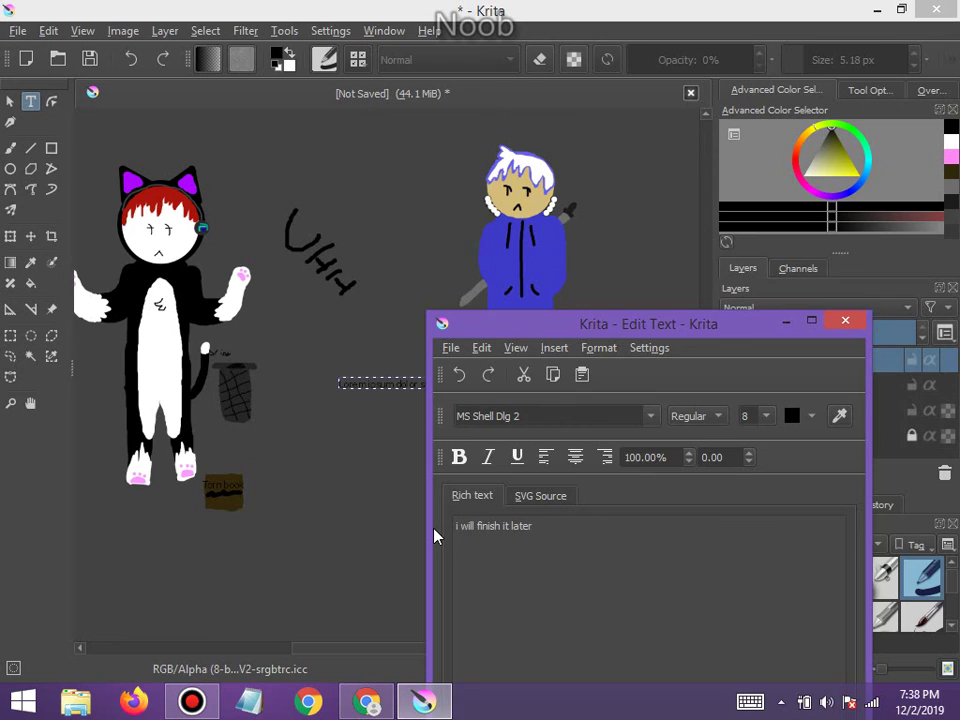
pyautogui.write(' i have schoo')
pyautogui.moveTo(505, 320); pyautogui.dragTo(523, 173)
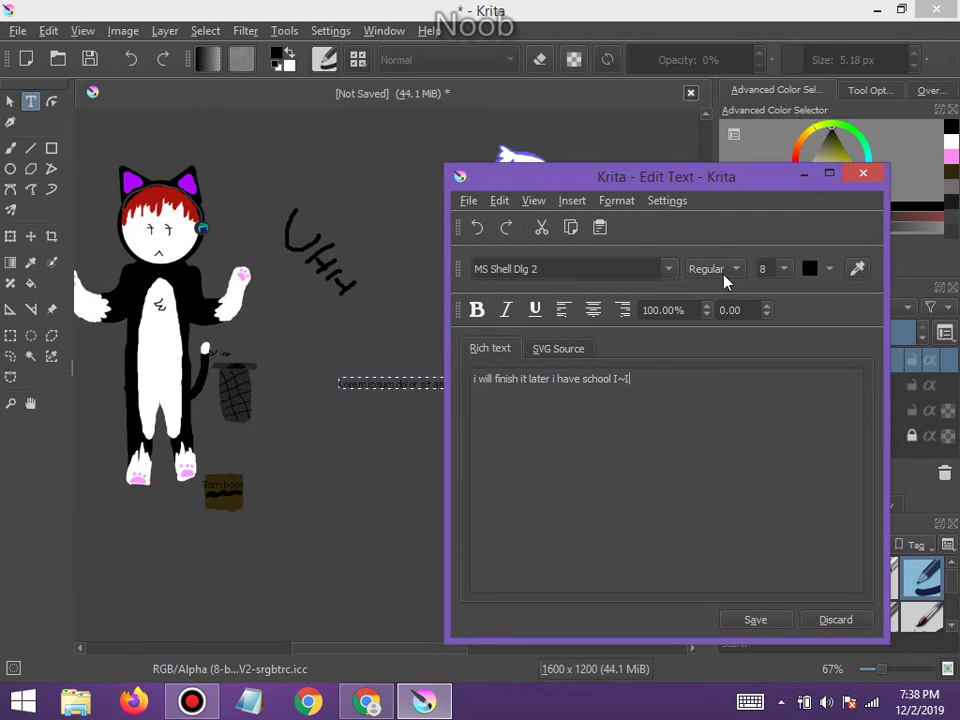
# Set the note's text colour to red and save the text
pyautogui.click(830, 270)
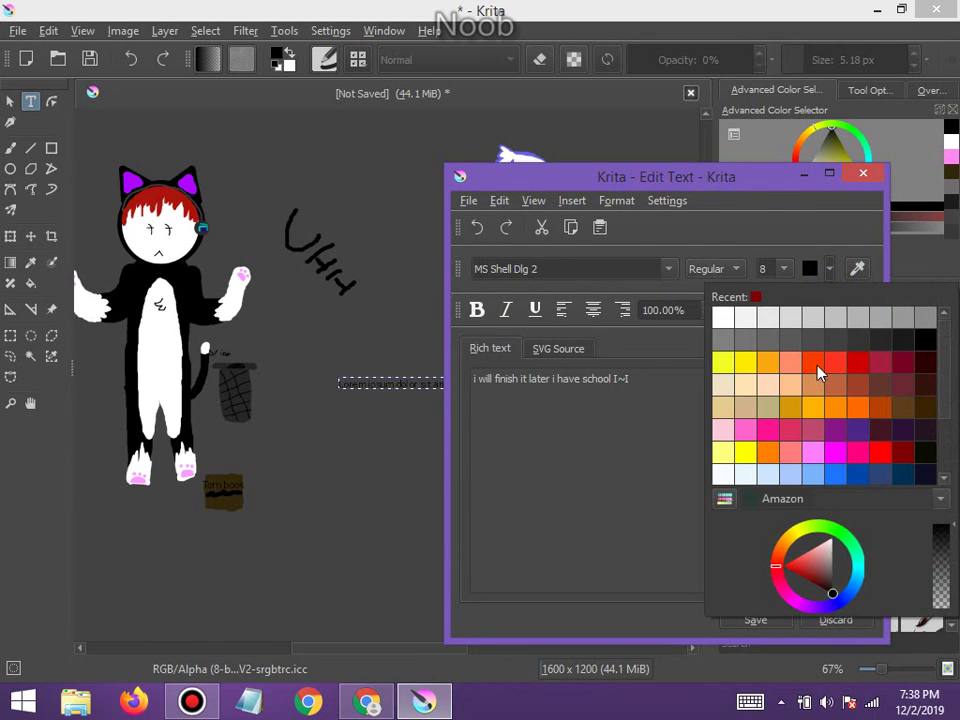
pyautogui.click(821, 374)
pyautogui.click(752, 622)
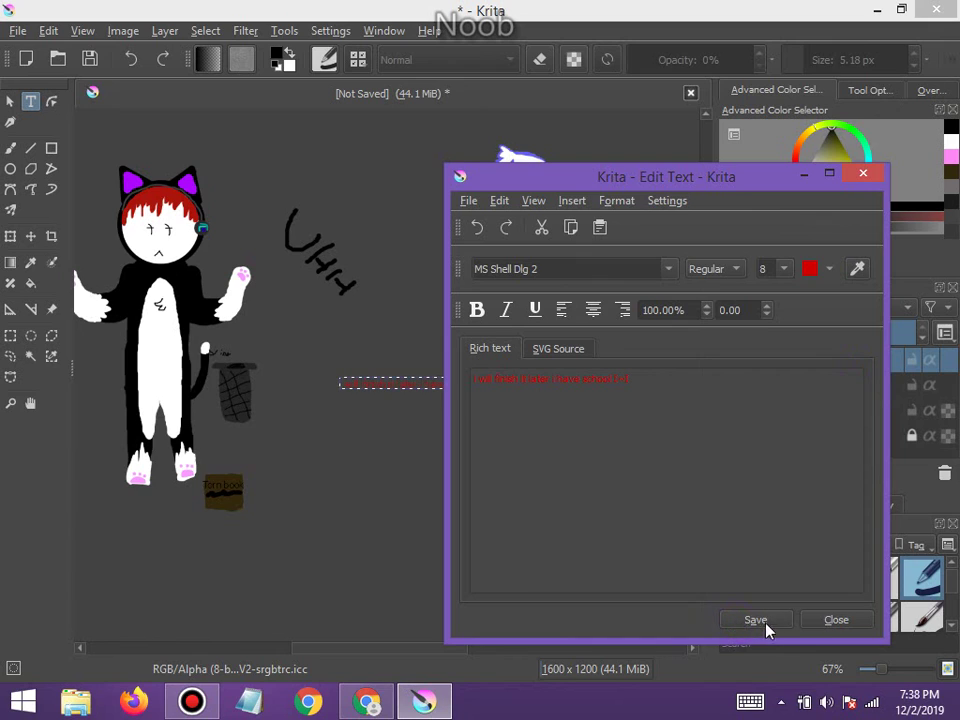
# Set the red note's font size to 12 and save the text
pyautogui.click(784, 272)
pyautogui.click(768, 356)
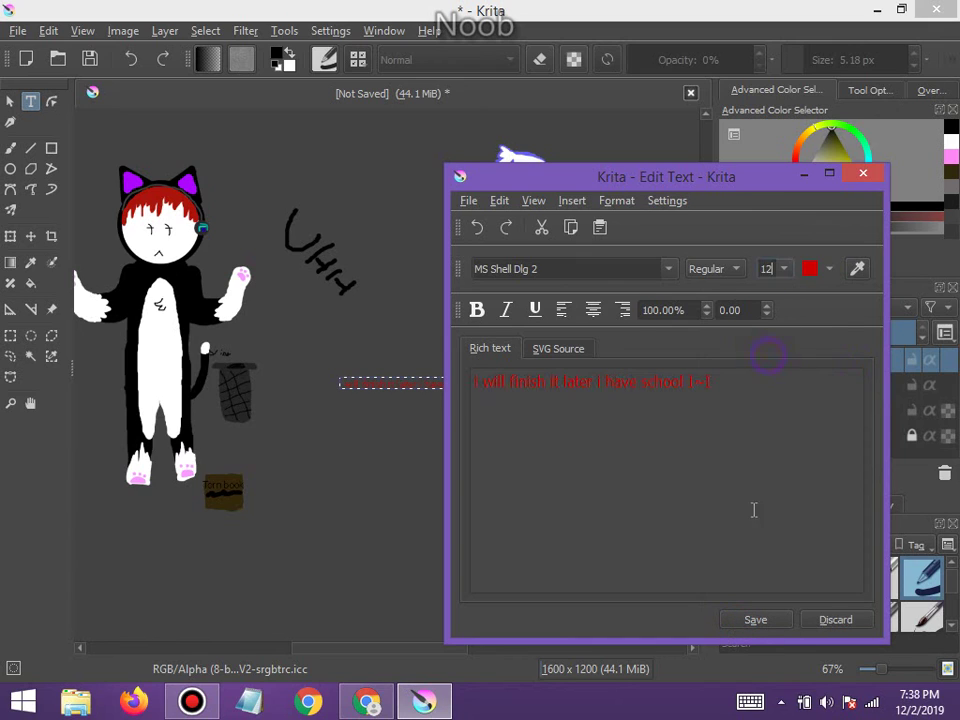
pyautogui.click(756, 622)
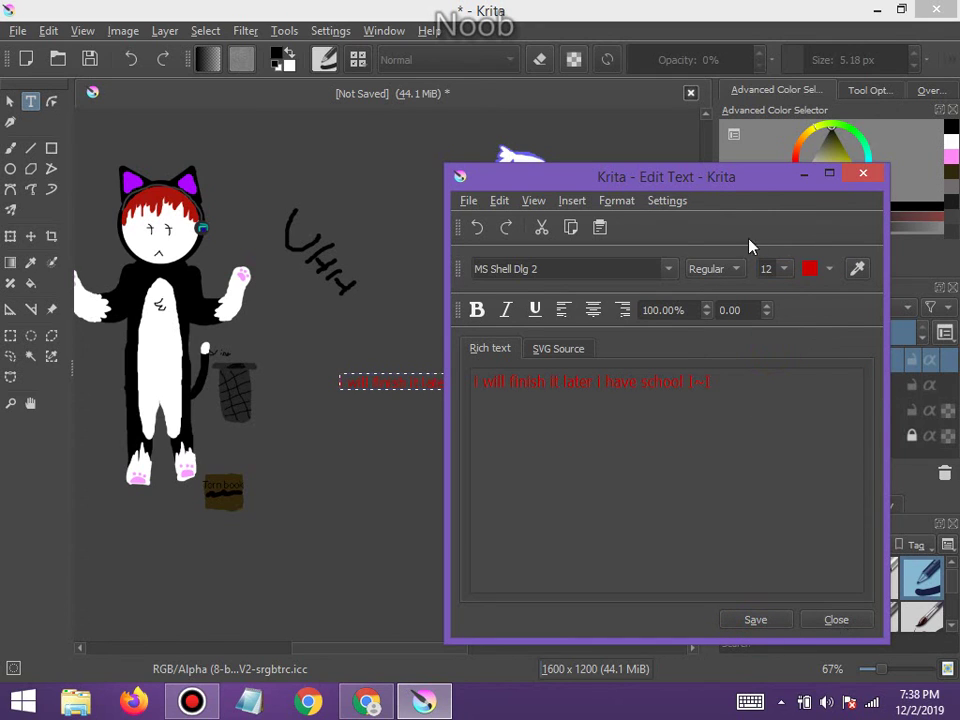
# Set the red note's font size to 36, save it and close the text editor
pyautogui.click(781, 272)
pyautogui.click(766, 396)
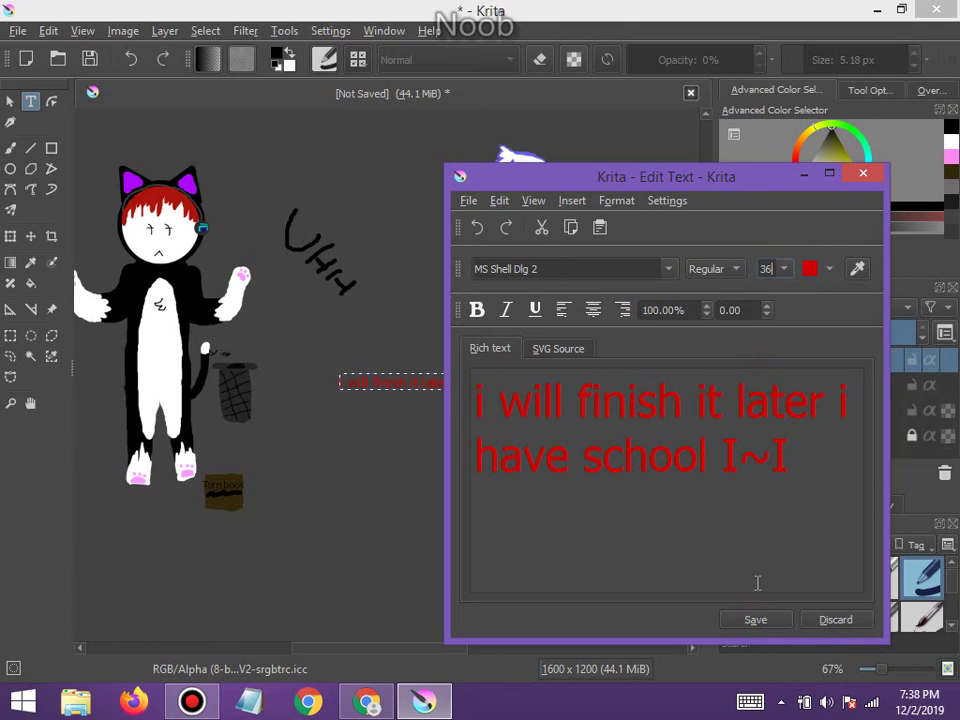
pyautogui.click(756, 621)
pyautogui.click(822, 621)
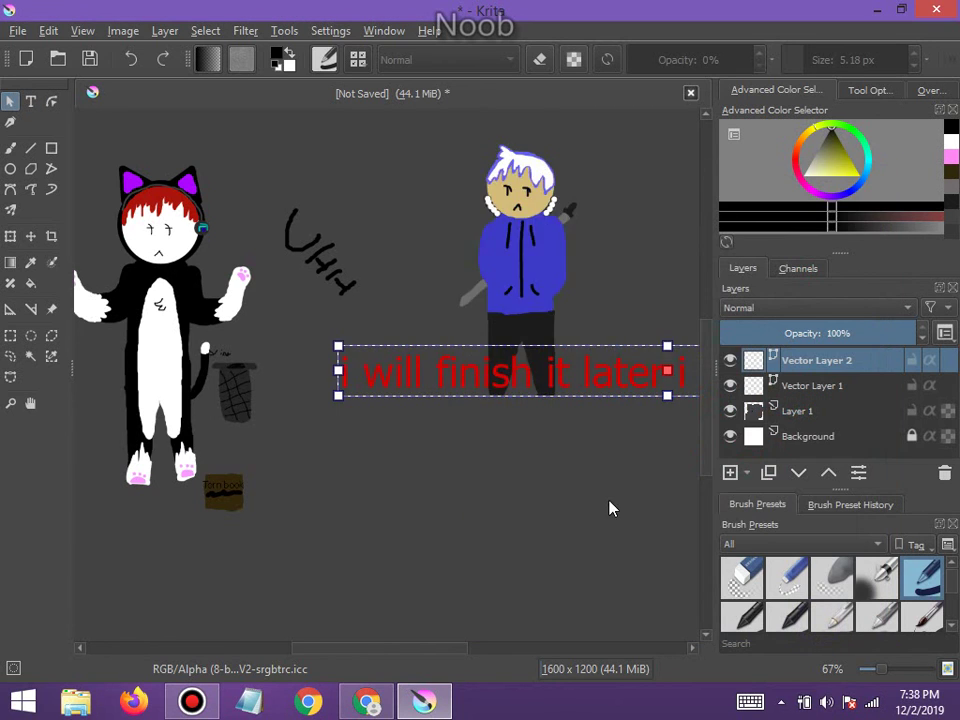
# Move the red note so it spans both characters at waist height, just below the "UHH" lettering, and deselect it
pyautogui.scroll(3, 608, 508)
pyautogui.scroll(-4, 546, 413)
pyautogui.moveTo(386, 344); pyautogui.dragTo(268, 287)
pyautogui.click(416, 383)
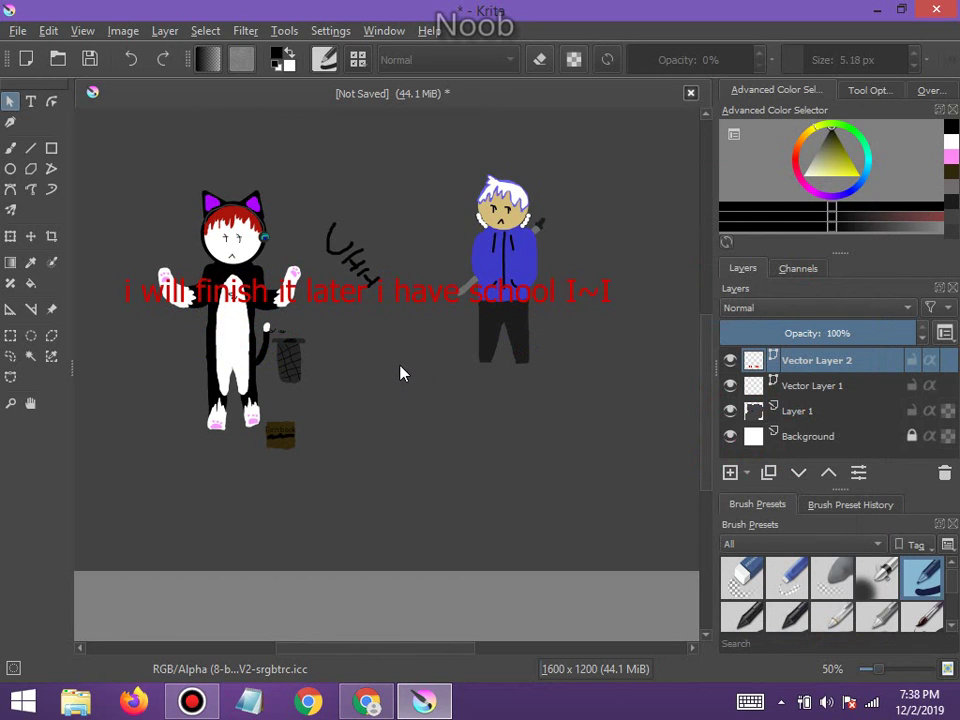
pyautogui.click(393, 310)
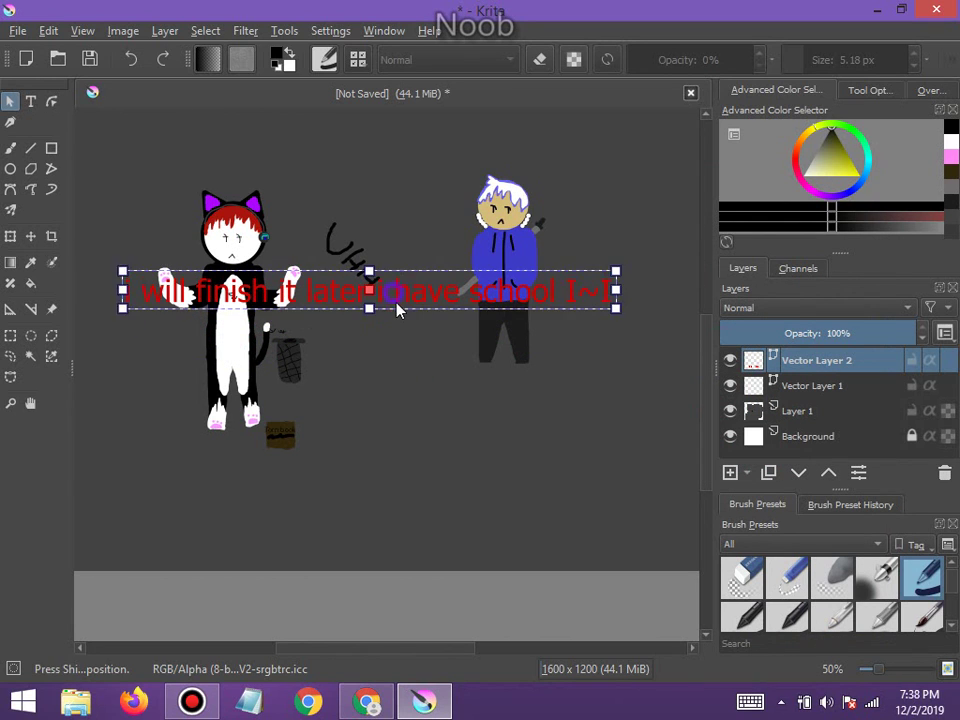
pyautogui.moveTo(396, 311); pyautogui.dragTo(405, 315)
pyautogui.click(425, 385)
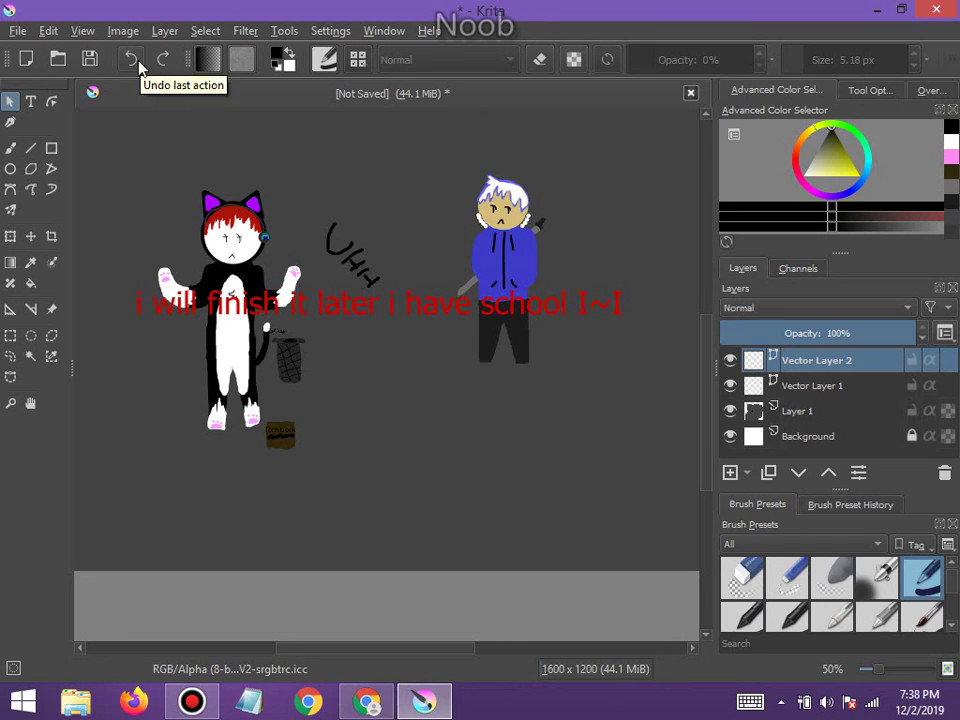
# Switch to YouTube in Chrome and search for "a hat in time peace and tranquility"
pyautogui.click(191, 701)
pyautogui.click(367, 701)
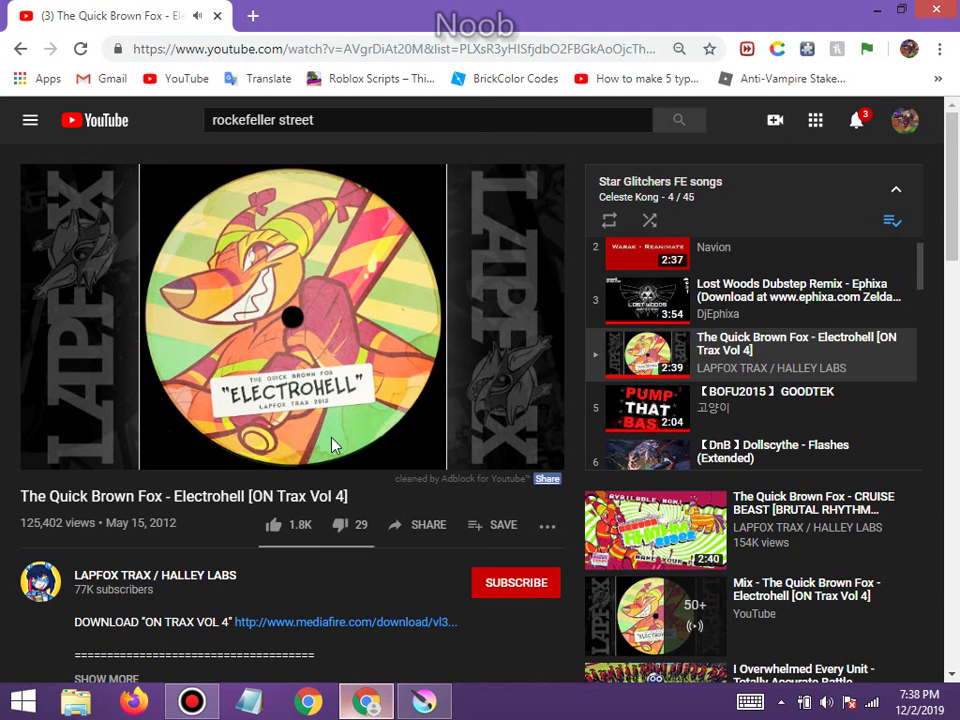
pyautogui.click(348, 120)
pyautogui.hotkey('ctrl', 'a')
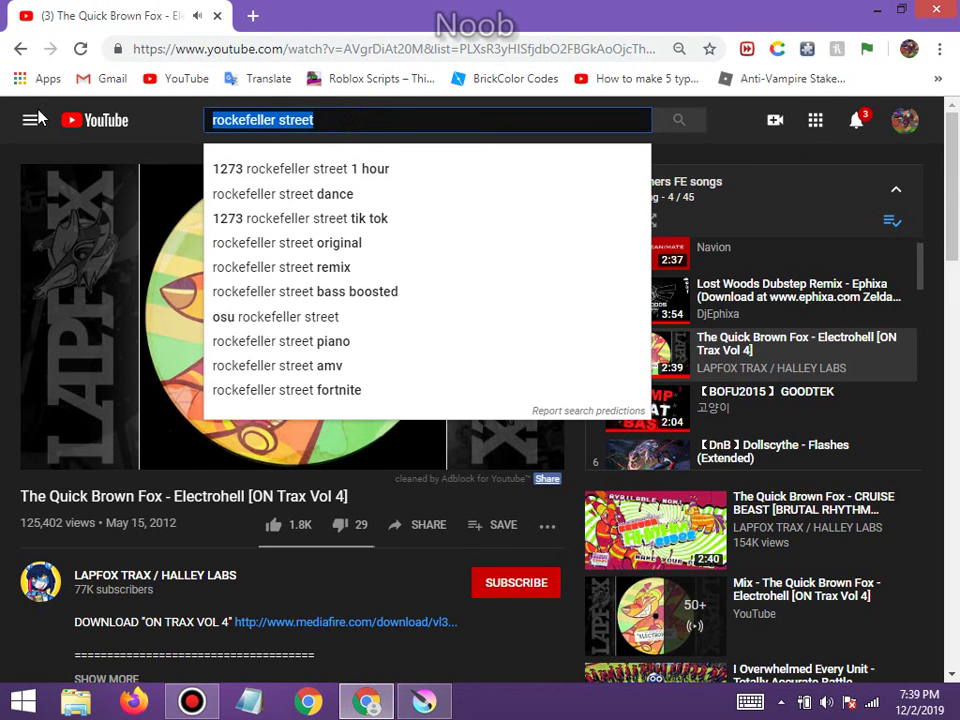
pyautogui.write('a ')
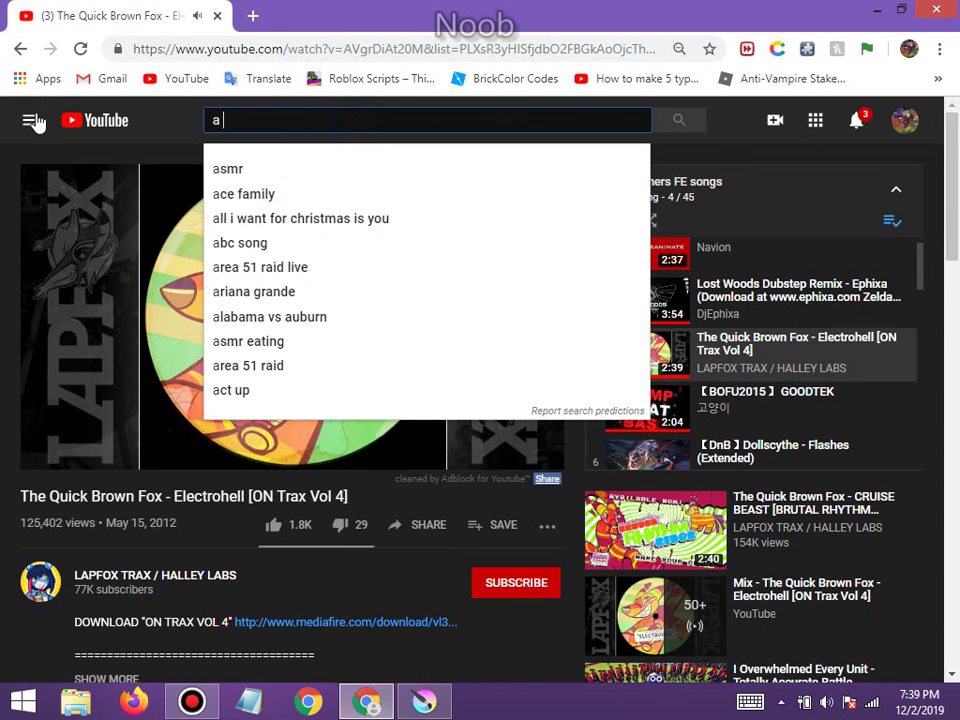
pyautogui.write('hat in time peace and tranquility')
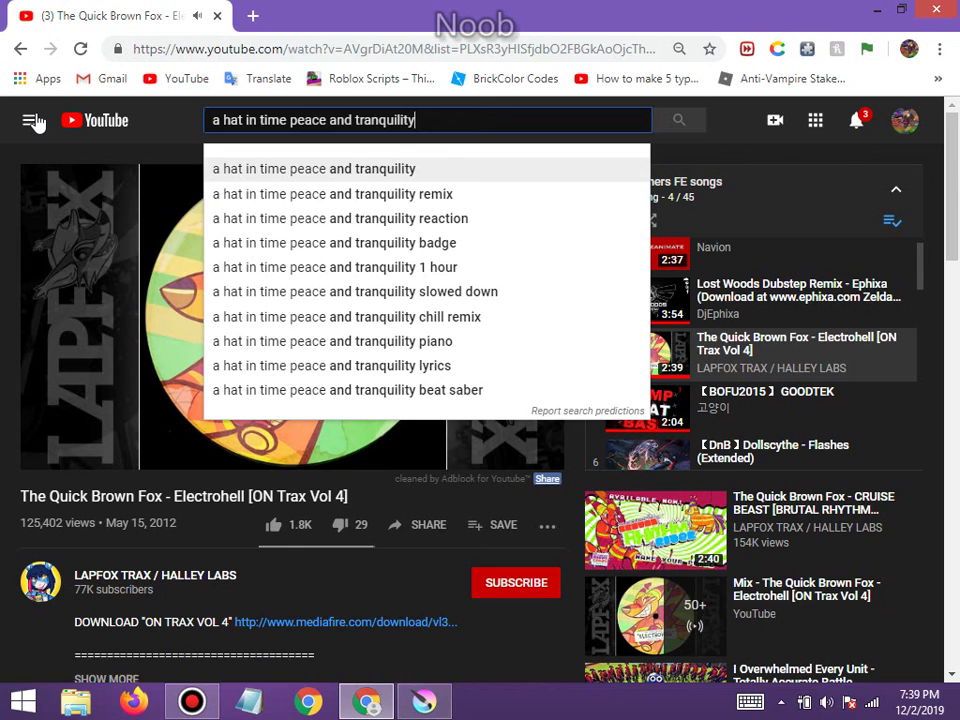
pyautogui.press('Return')
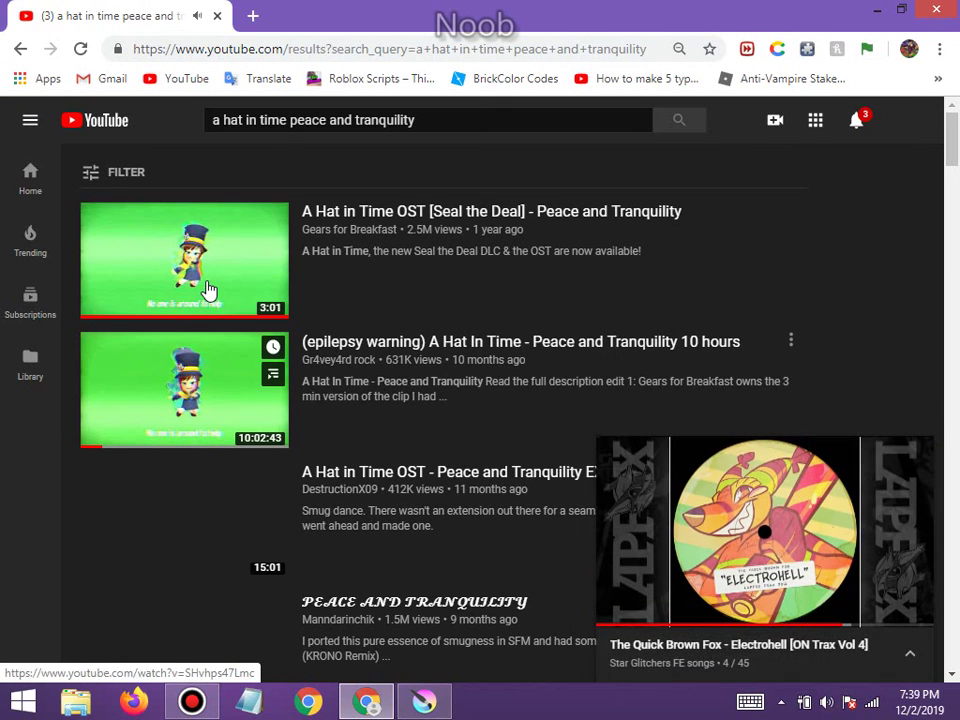
# Play the video "A Hat in Time OST [Seal the Deal] - Peace and Tranquility" from the search results
pyautogui.moveTo(204, 288)
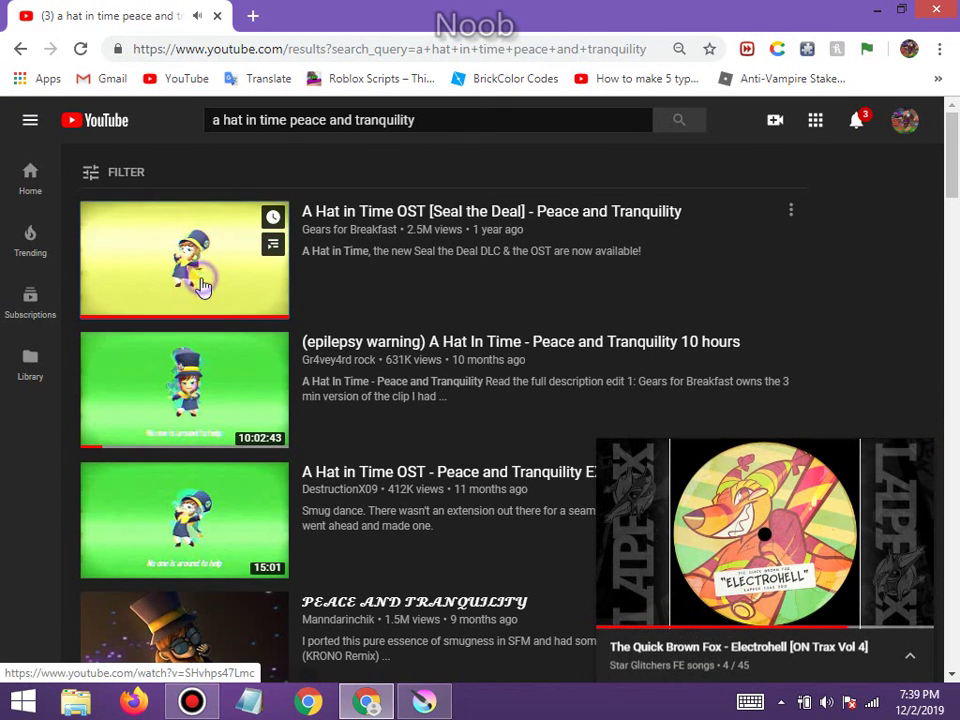
pyautogui.click(203, 287)
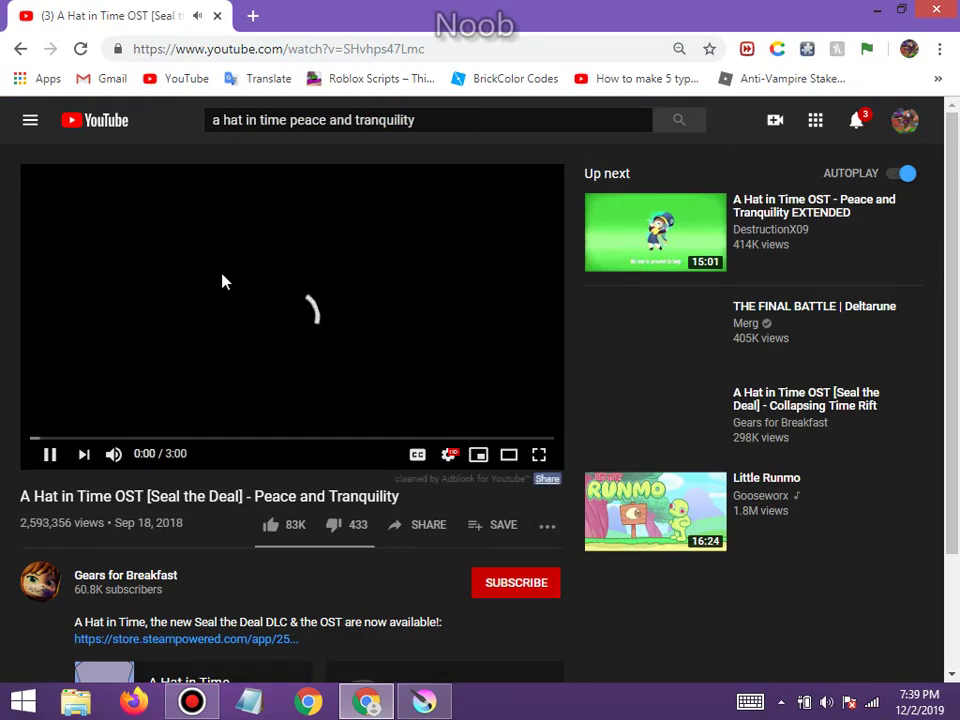
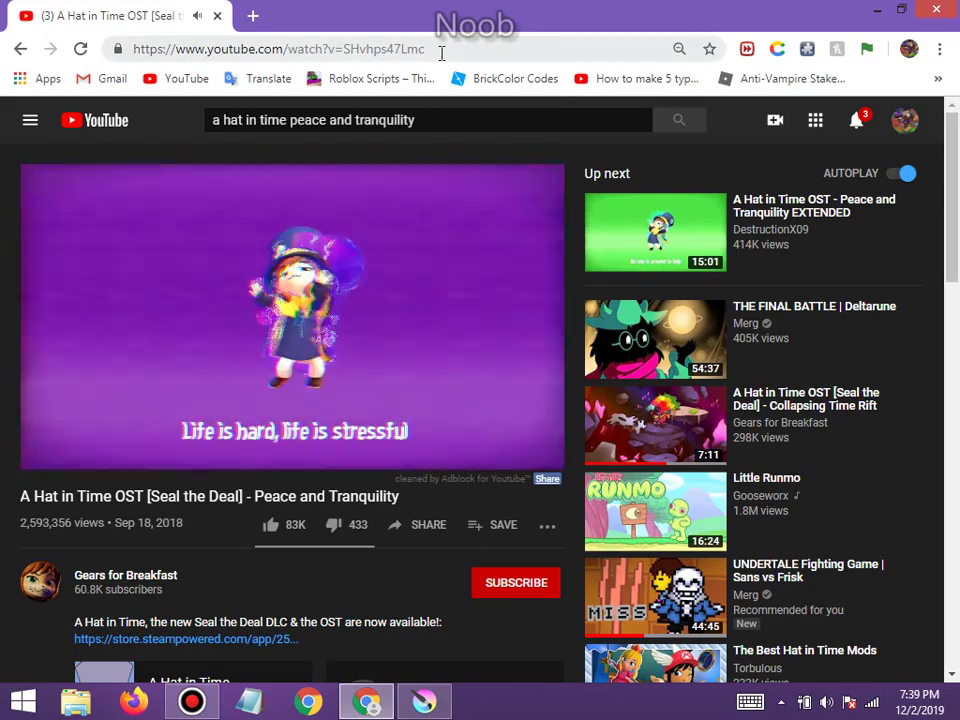
# Write "yep this is the end of the video hope you enjoyed especialy" in YouTube's search field without searching, and clear it
pyautogui.moveTo(454, 115); pyautogui.dragTo(168, 130)
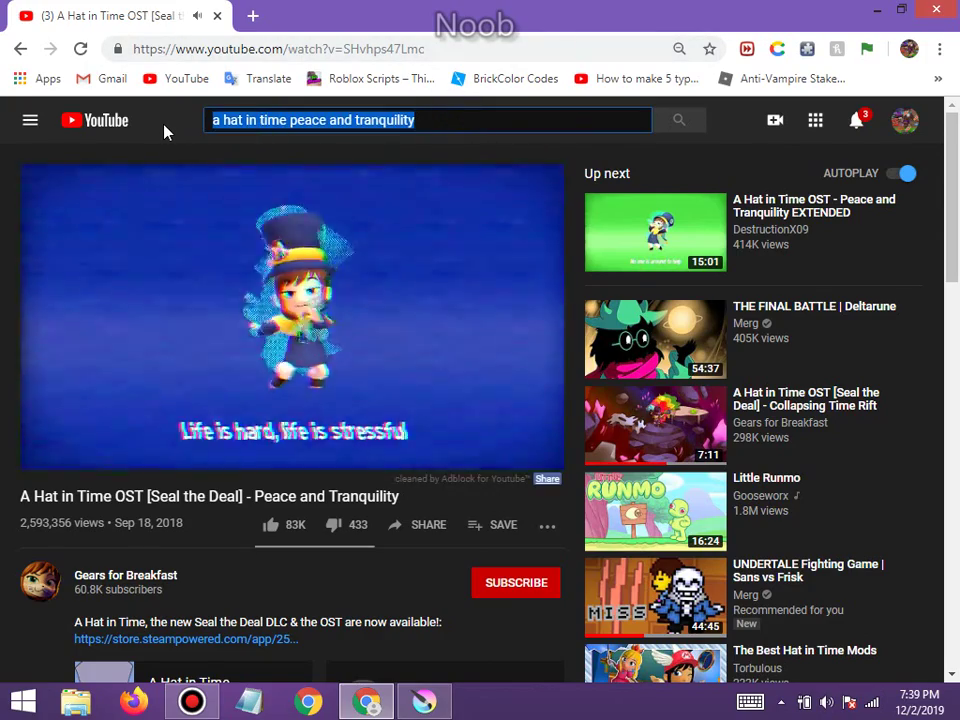
pyautogui.write('yep this ')
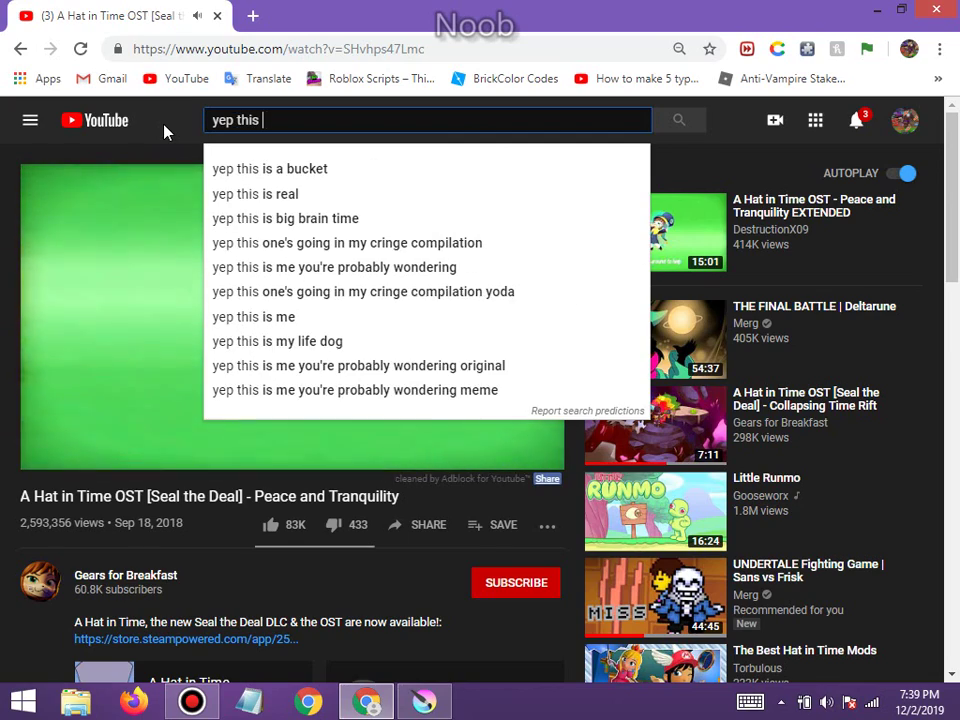
pyautogui.write('is the end of')
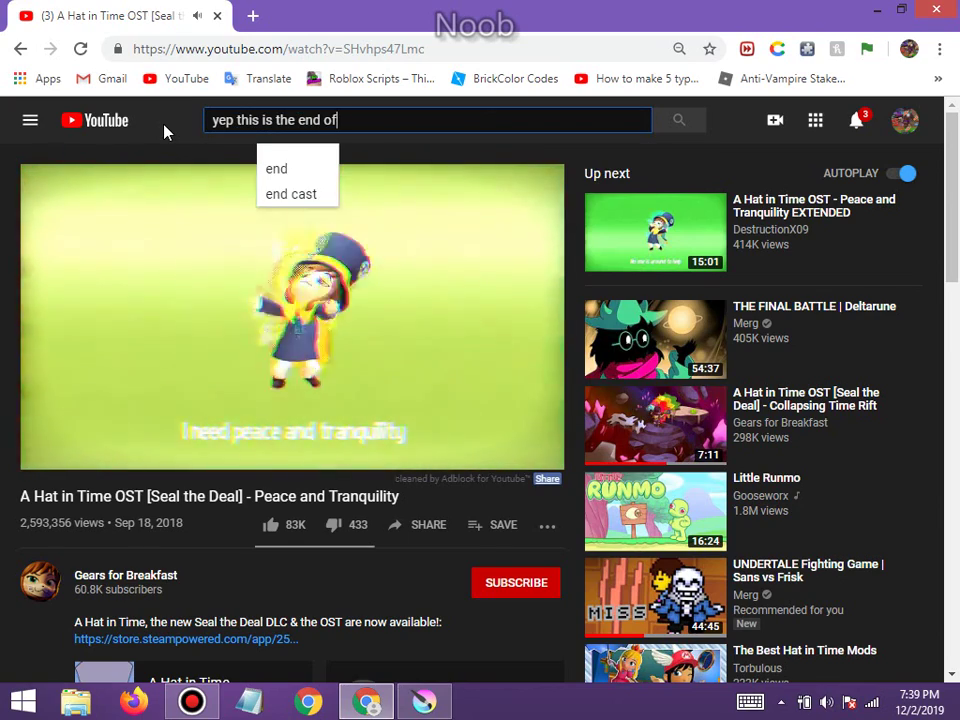
pyautogui.write(' the vide')
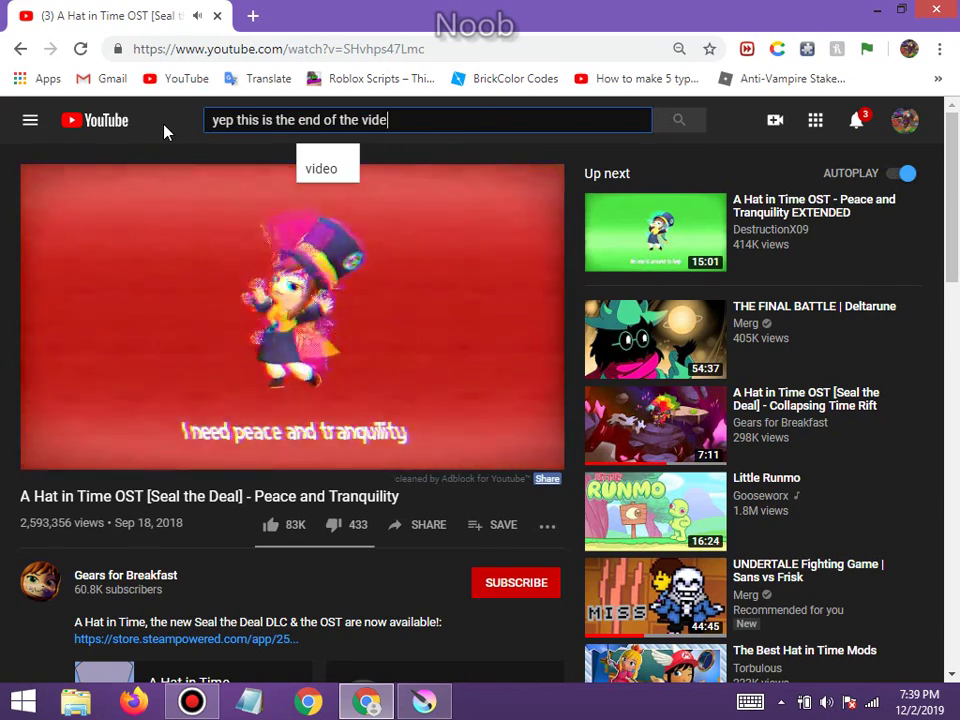
pyautogui.write('o hope you')
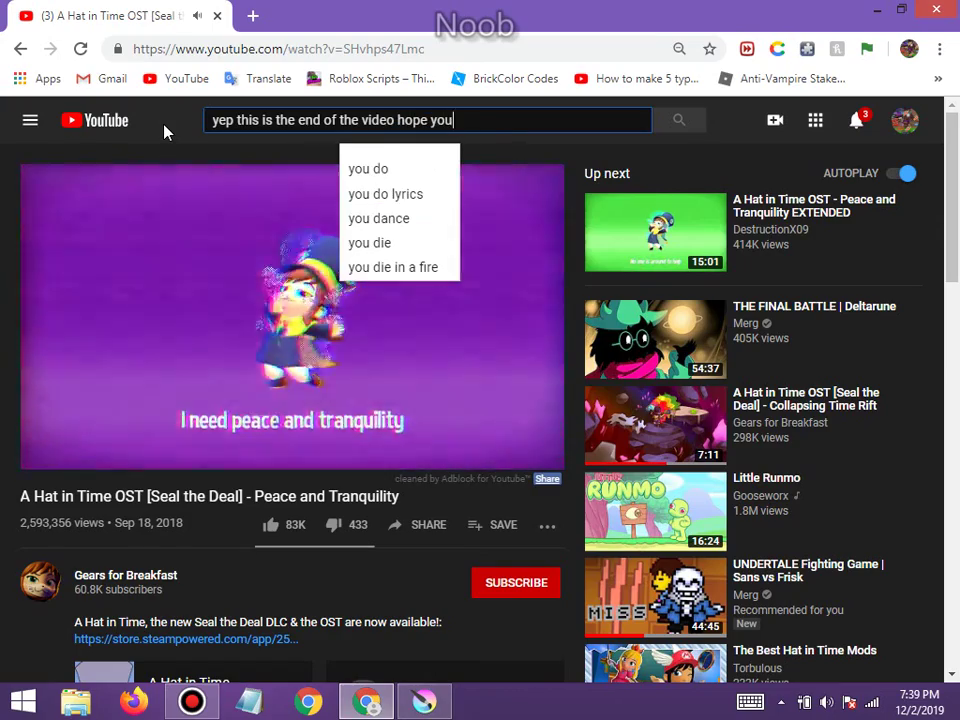
pyautogui.write(' enjoy')
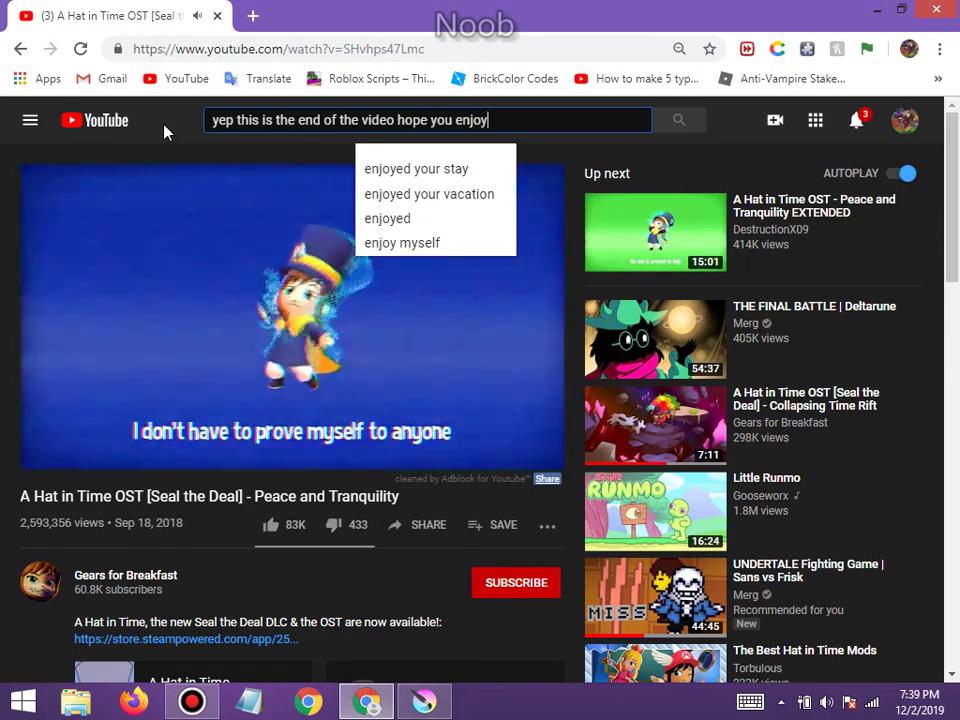
pyautogui.write('ed especi')
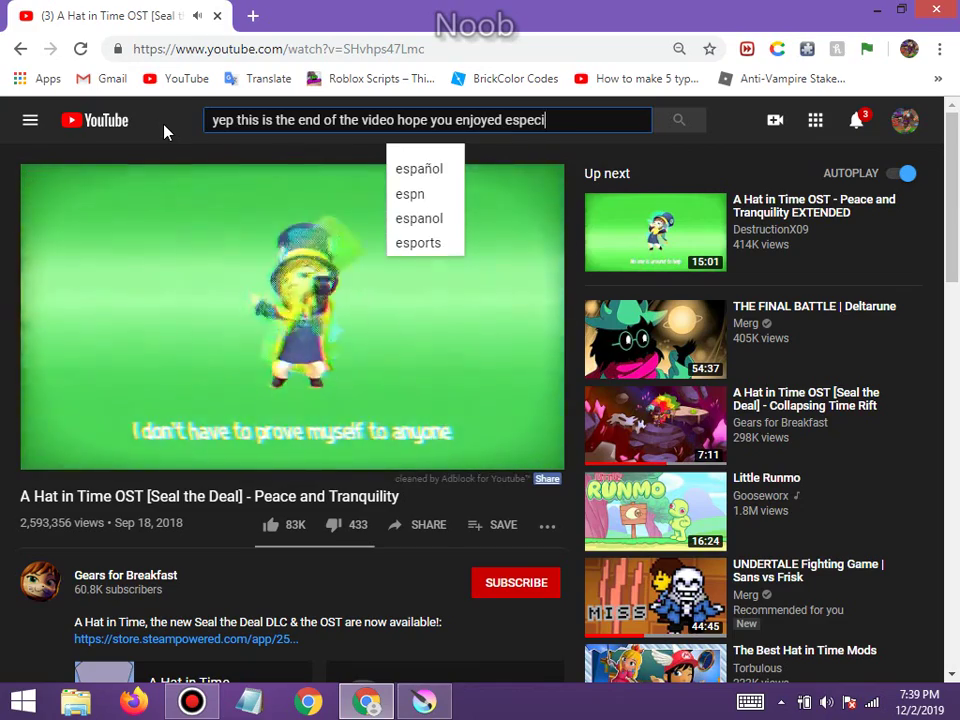
pyautogui.write('aly you ice')
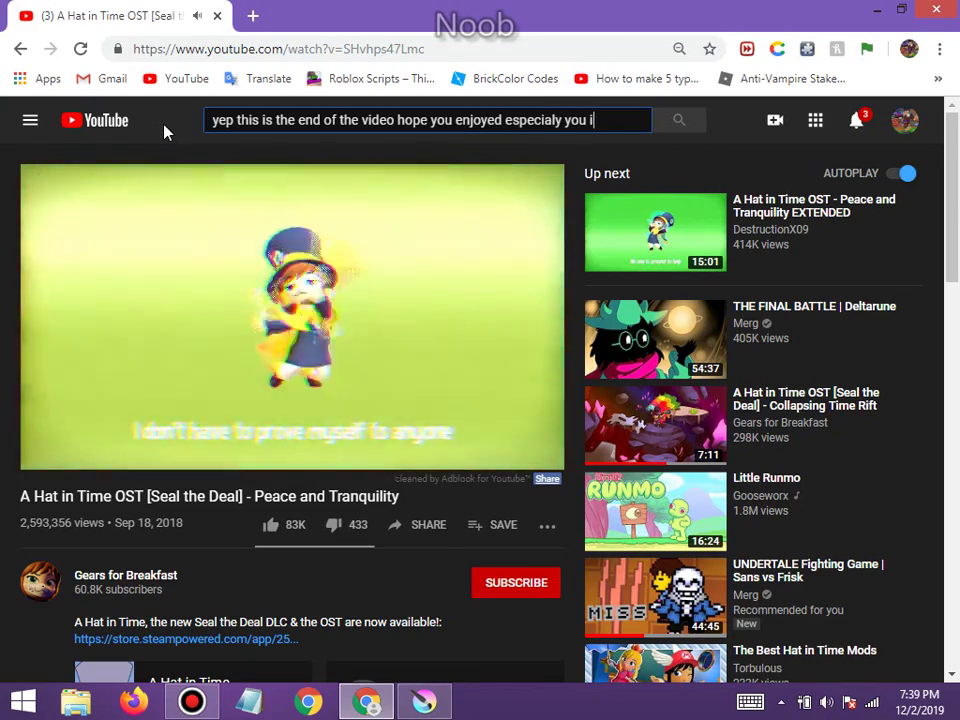
pyautogui.press('BackSpace')
pyautogui.press('BackSpace')
pyautogui.press('BackSpace')
pyautogui.press('BackSpace')
pyautogui.press('BackSpace')
pyautogui.press('BackSpace')
pyautogui.press('BackSpace')
pyautogui.press('BackSpace')
pyautogui.press('BackSpace')
pyautogui.press('BackSpace')
pyautogui.press('BackSpace')
pyautogui.press('BackSpace')
pyautogui.press('BackSpace')
pyautogui.press('BackSpace')
pyautogui.press('BackSpace')
pyautogui.press('BackSpace')
pyautogui.press('BackSpace')
pyautogui.press('BackSpace')
pyautogui.press('BackSpace')
pyautogui.press('BackSpace')
pyautogui.press('BackSpace')
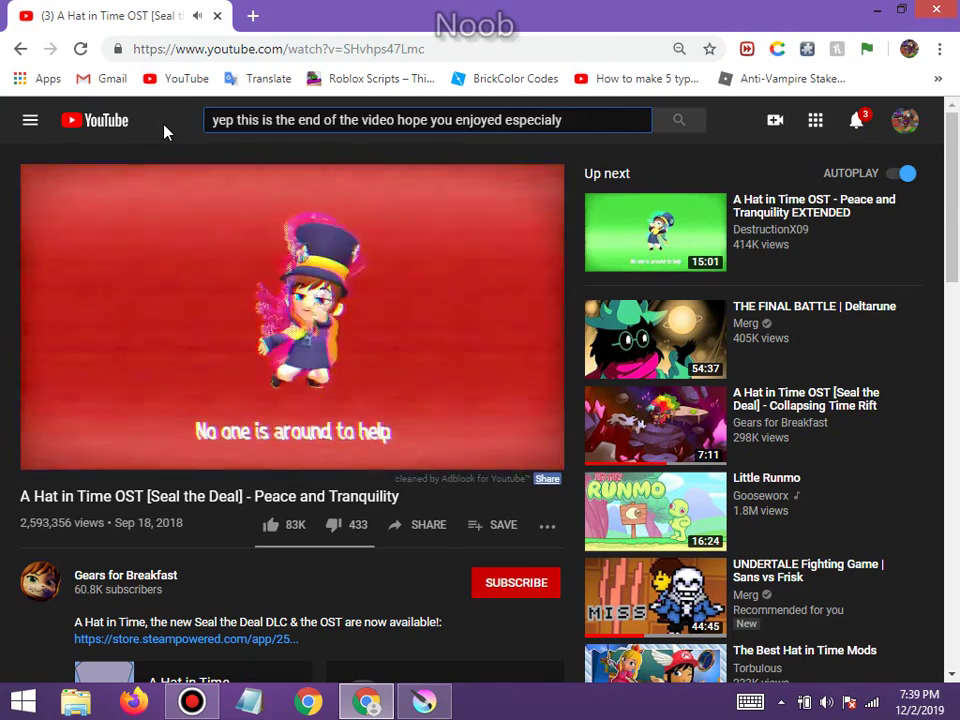
pyautogui.press('BackSpace')
pyautogui.press('BackSpace')
pyautogui.press('BackSpace')
pyautogui.press('BackSpace')
pyautogui.press('BackSpace')
pyautogui.press('BackSpace')
pyautogui.press('BackSpace')
pyautogui.press('BackSpace')
pyautogui.press('BackSpace')
pyautogui.press('BackSpace')
pyautogui.press('BackSpace')
pyautogui.press('BackSpace')
pyautogui.press('BackSpace')
pyautogui.press('BackSpace')
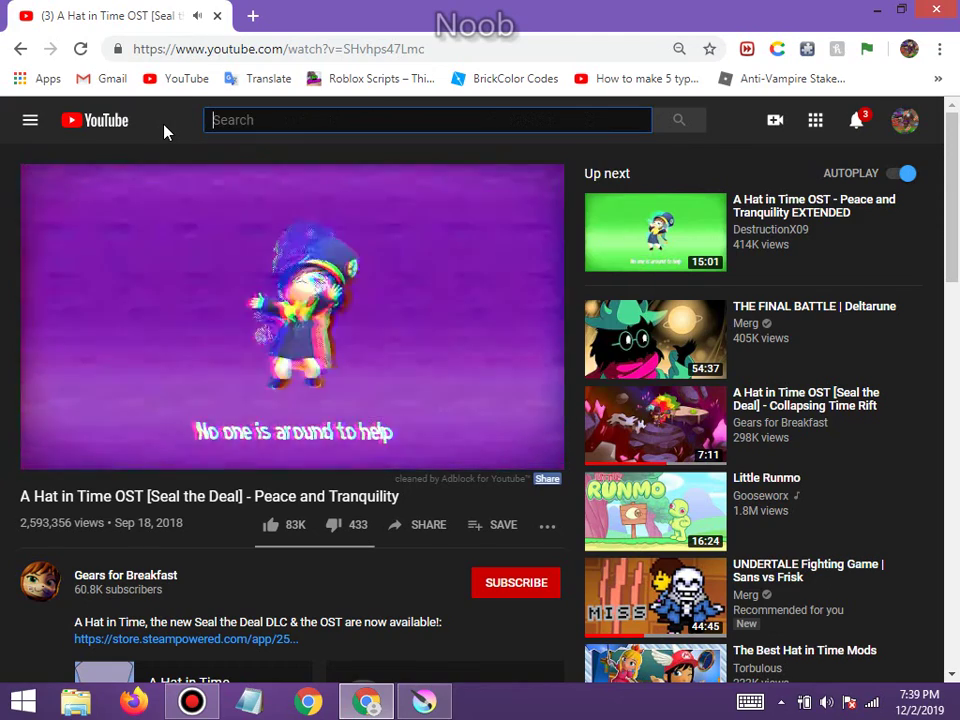
# Write "ok bye bye now after a couple mins i needa relax .-." in the search field without searching, and clear it
pyautogui.write('ok ')
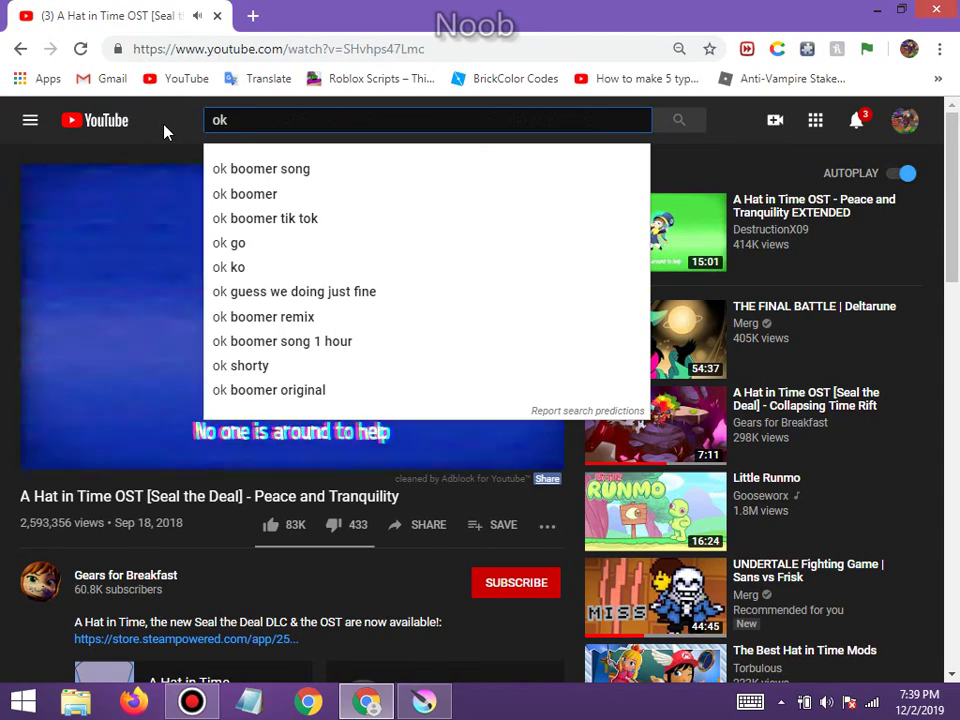
pyautogui.write('bye bye now')
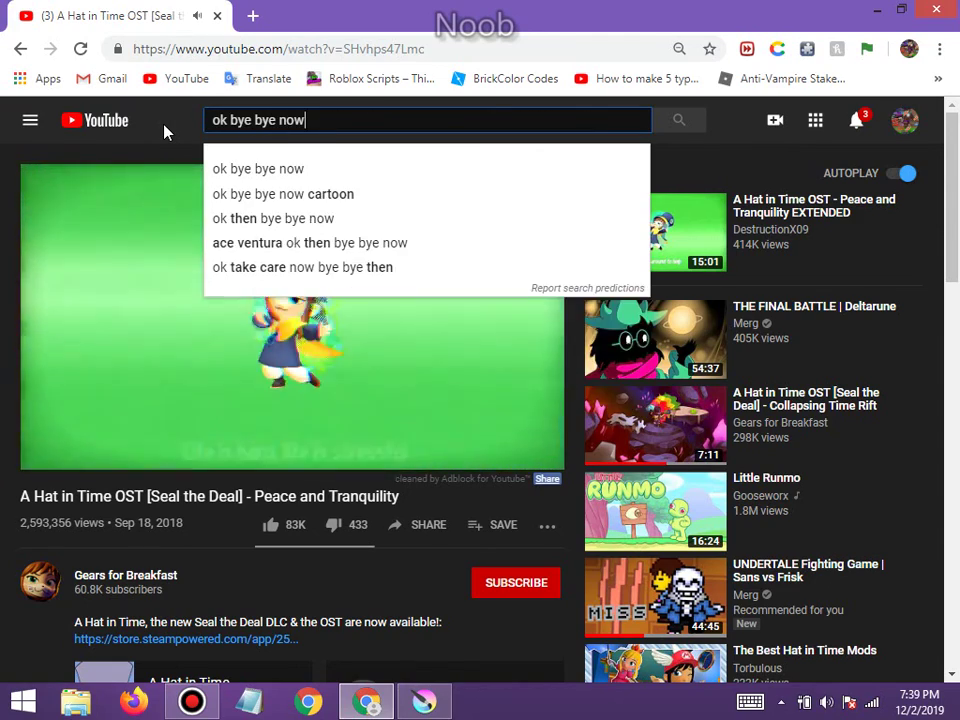
pyautogui.write(' after ')
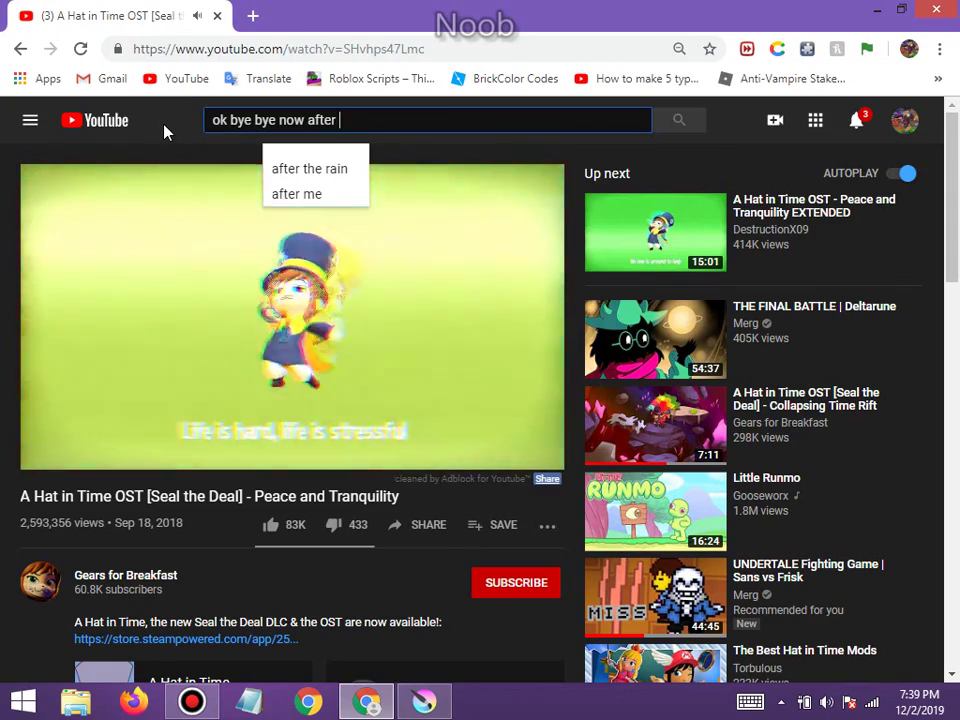
pyautogui.write('a couple mi')
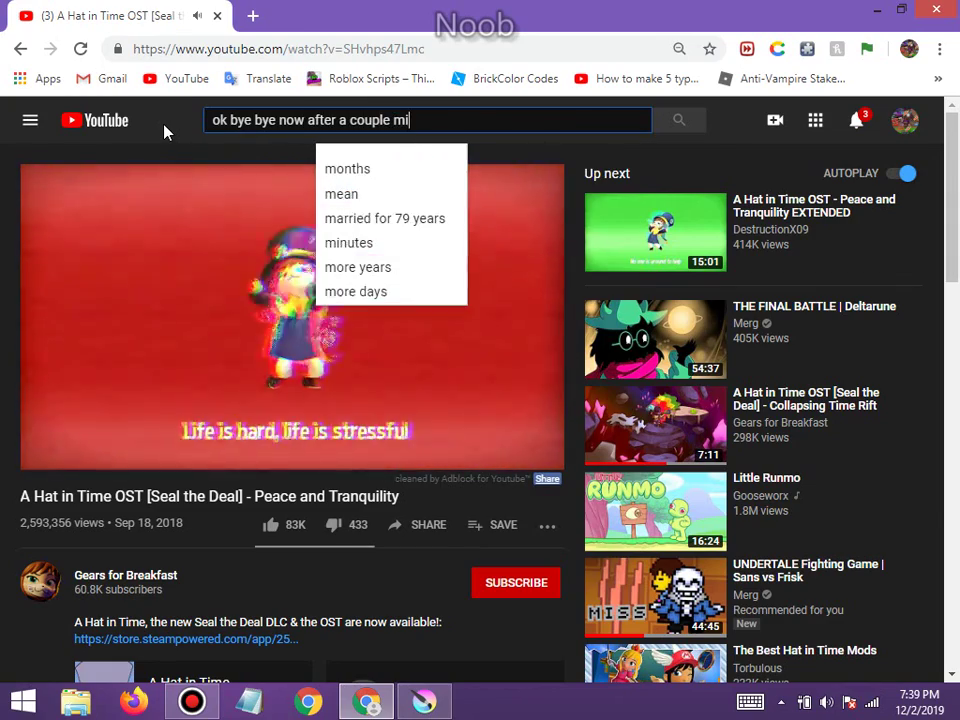
pyautogui.write('ns i needa relax')
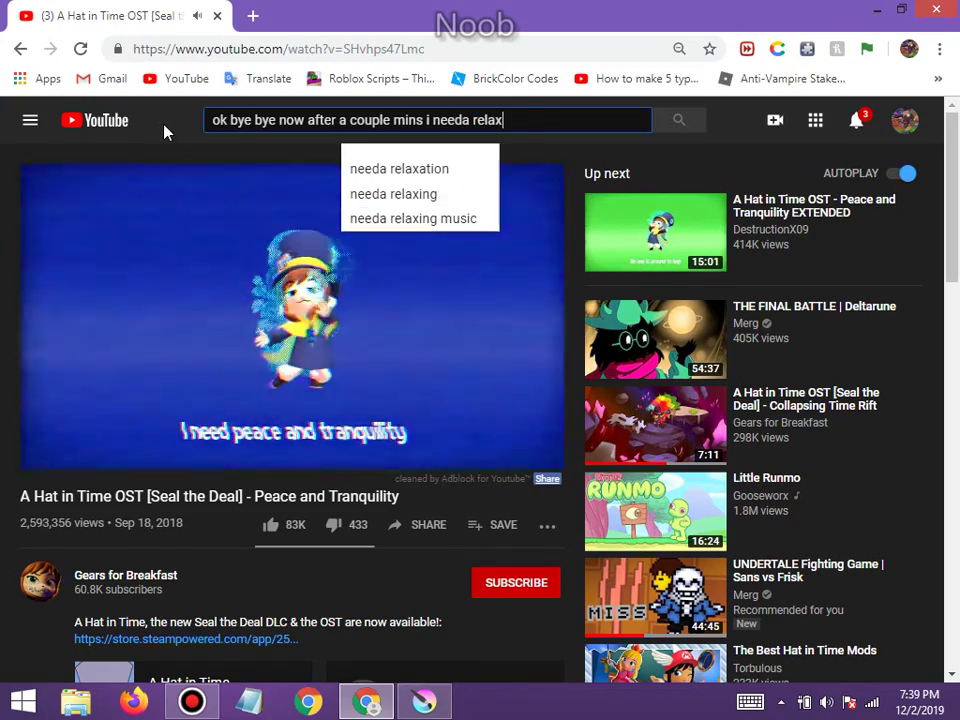
pyautogui.write(' .-.')
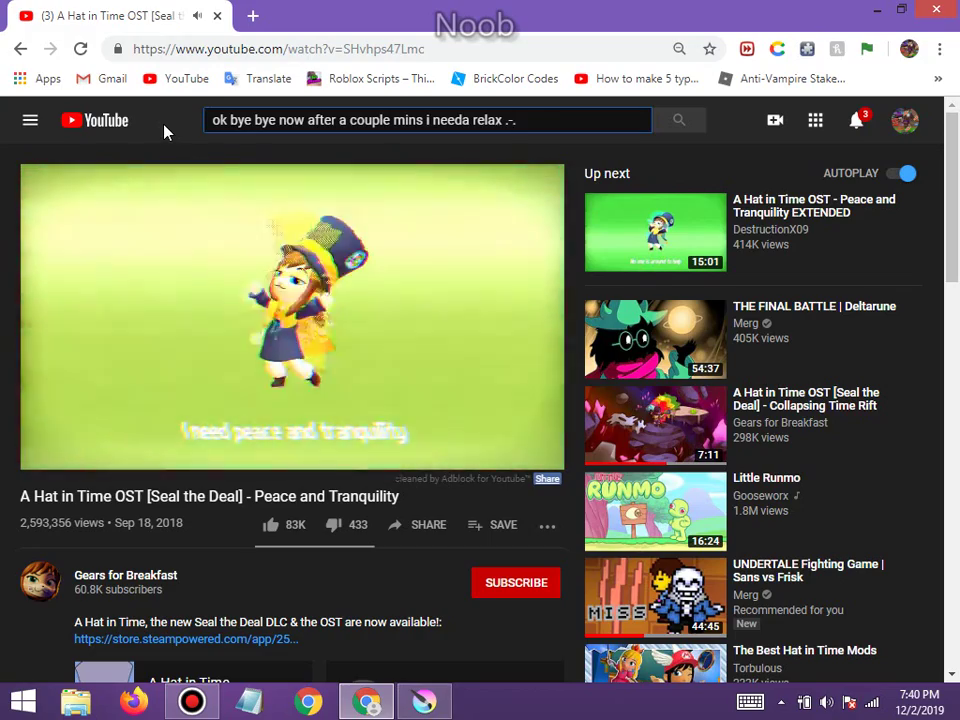
pyautogui.moveTo(531, 119); pyautogui.dragTo(188, 122)
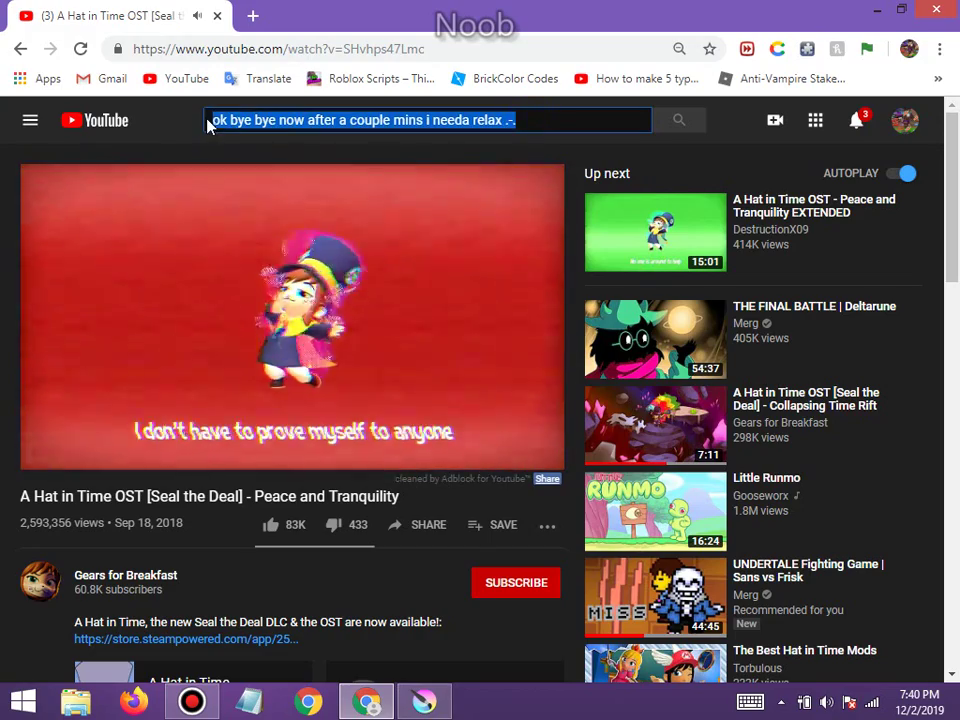
pyautogui.press('BackSpace')
pyautogui.click(186, 122)
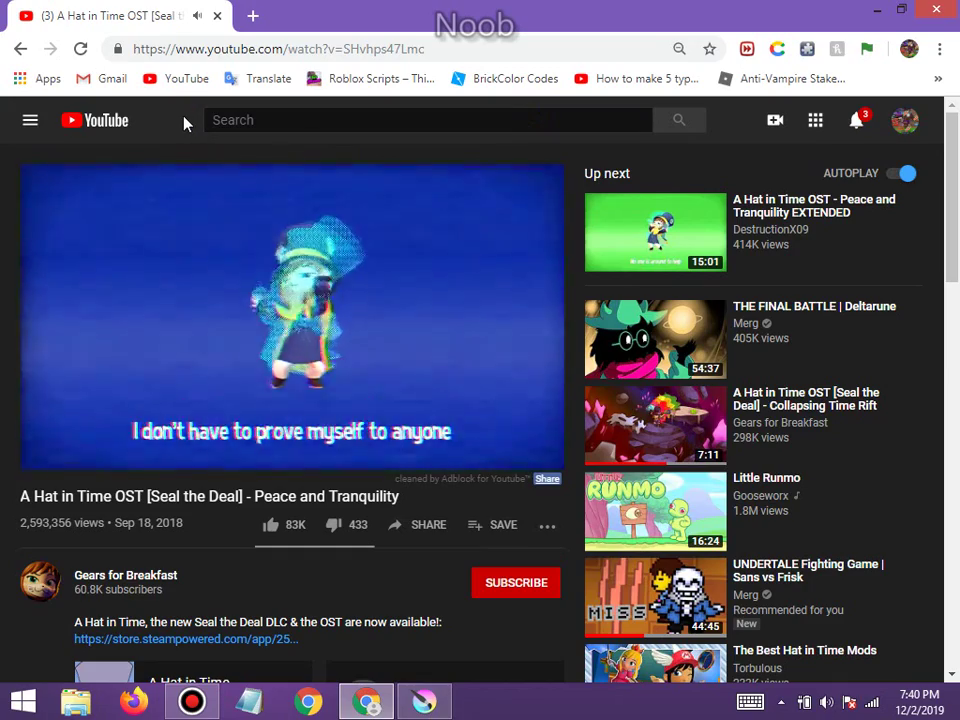
# Switch back to the drawing in Krita and try to close the program
pyautogui.click(424, 700)
pyautogui.click(936, 10)
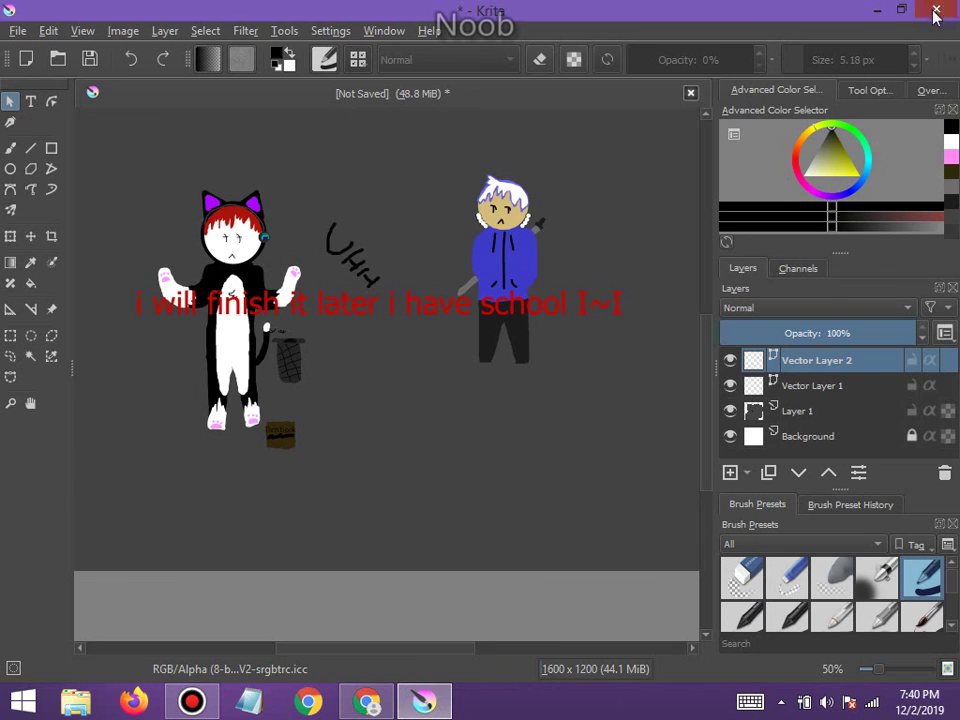
pyautogui.click(428, 374)
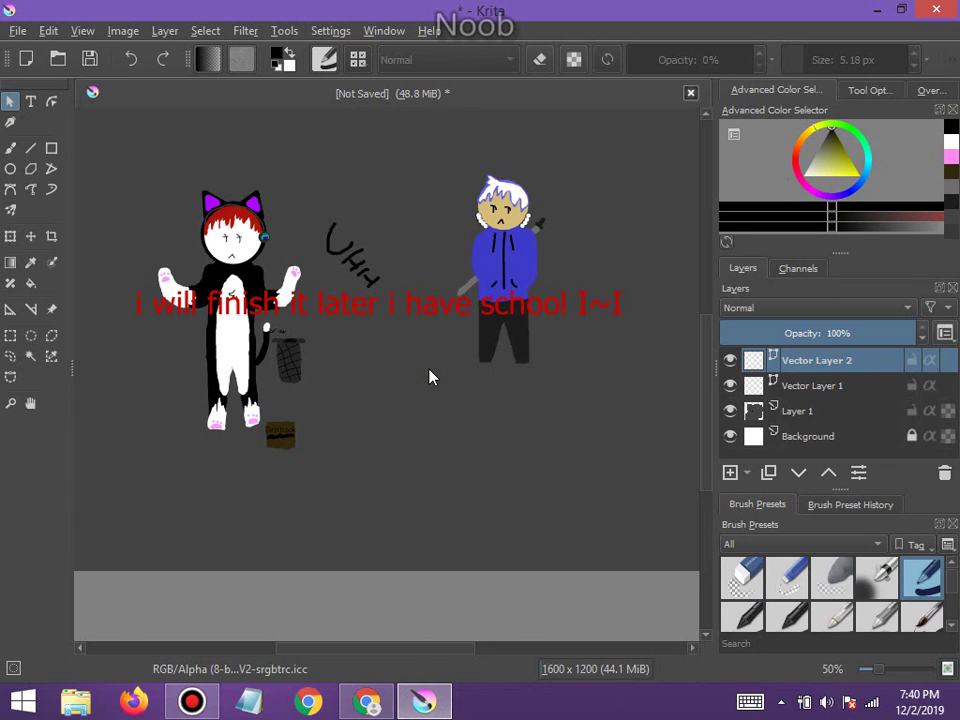